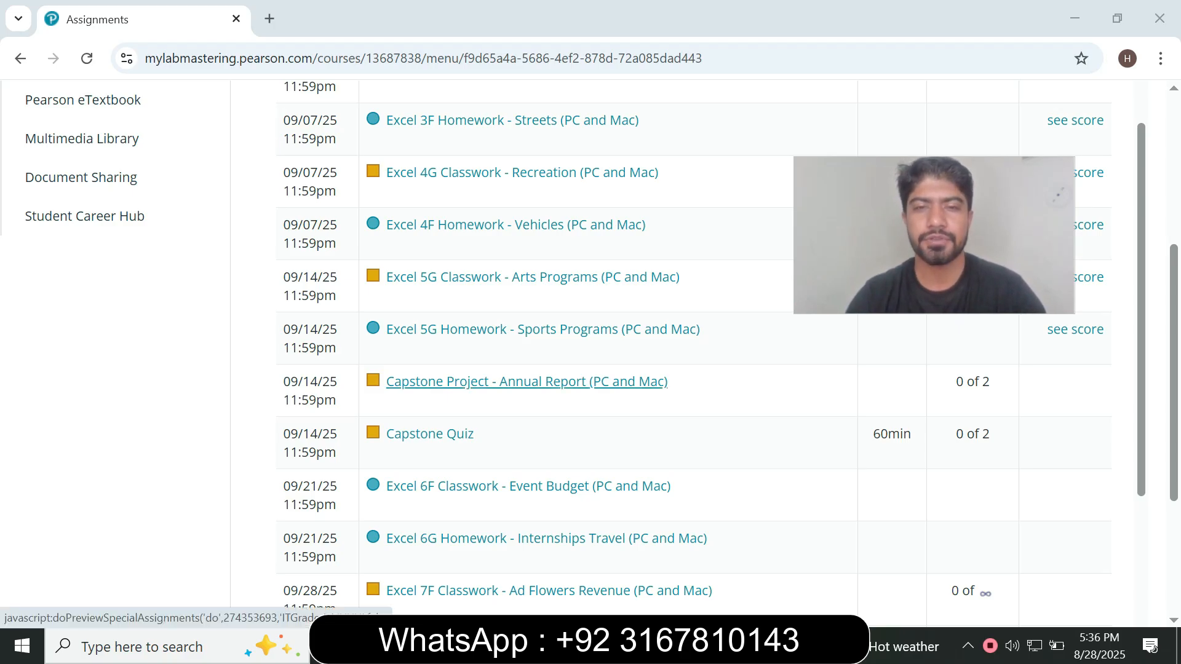
Start the Capstone Project - Annual Report (PC and Mac) assignment and move its launch window clear of the assignment list
click(527, 382)
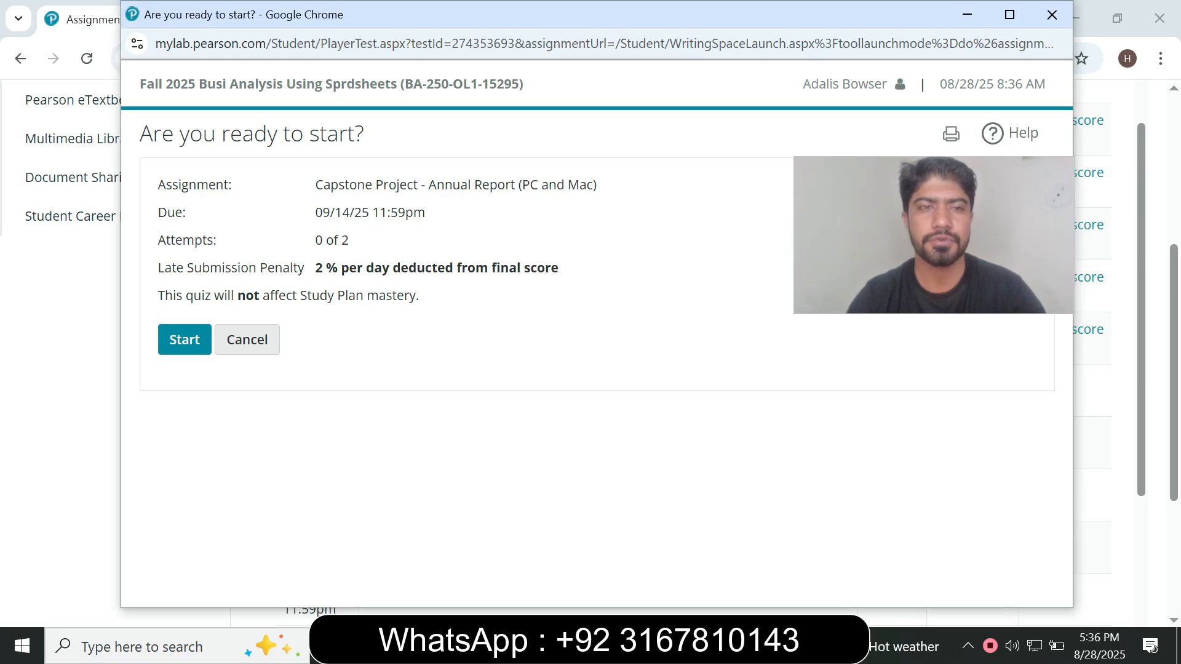
click(186, 340)
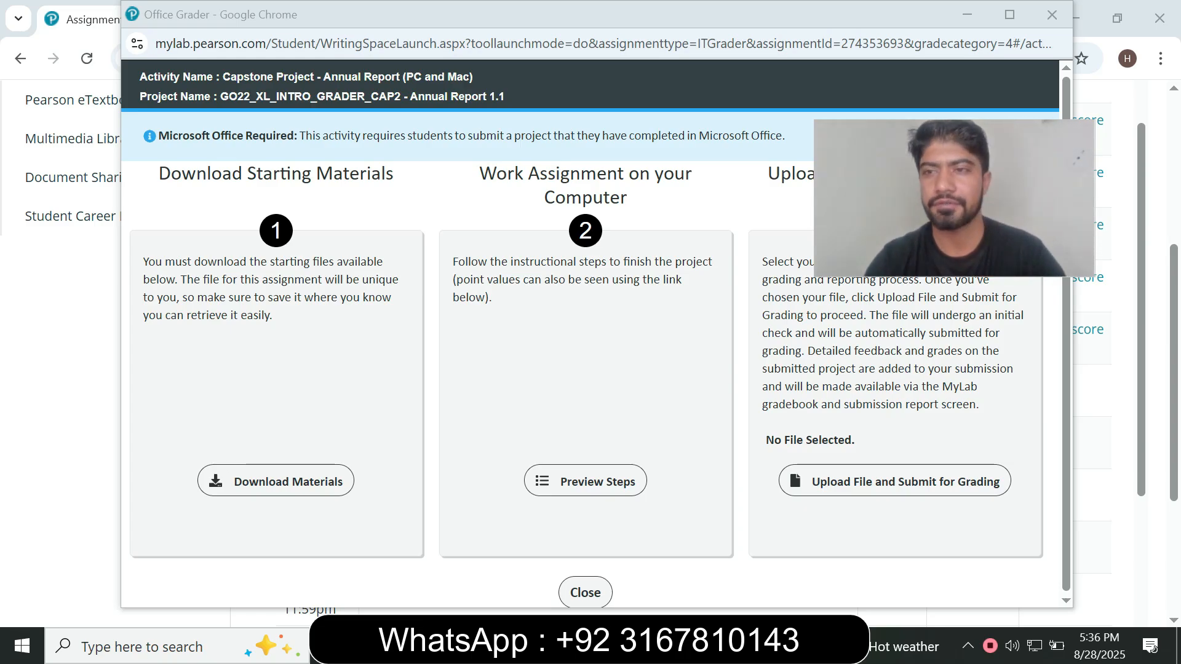
drag(876, 23, 517, 328)
drag(954, 198, 949, 531)
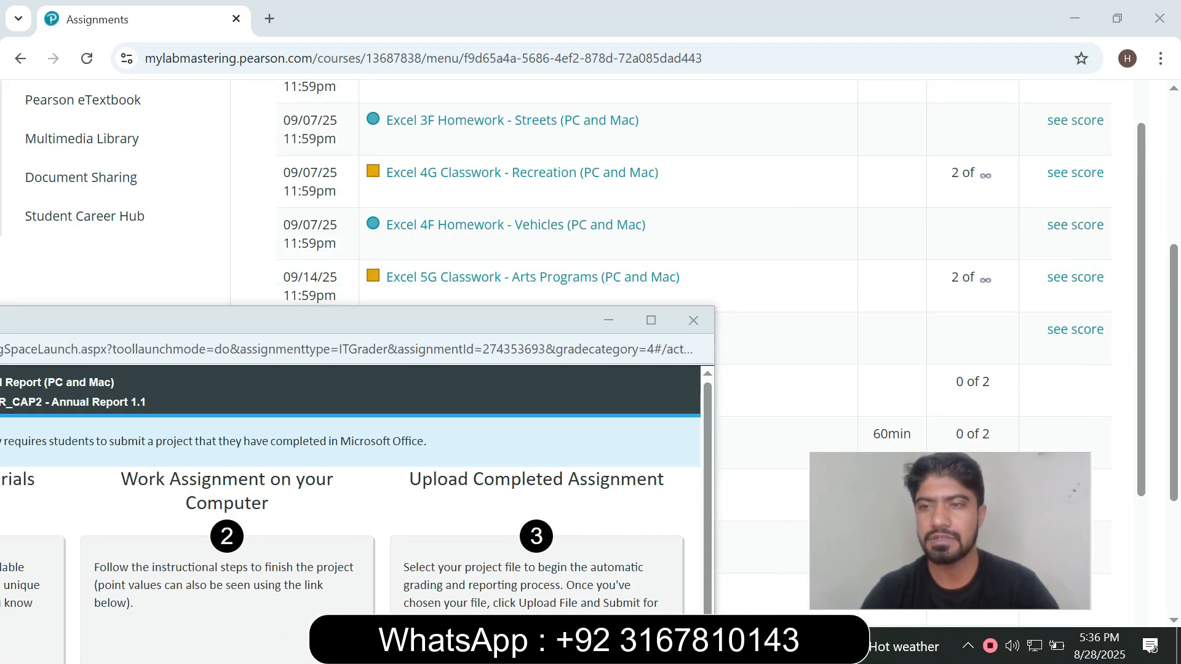
Reveal the gradebook scores for Excel 5G Homework, 5G Classwork, 4G Classwork, 3F Homework and 3G Classwork
click(1074, 330)
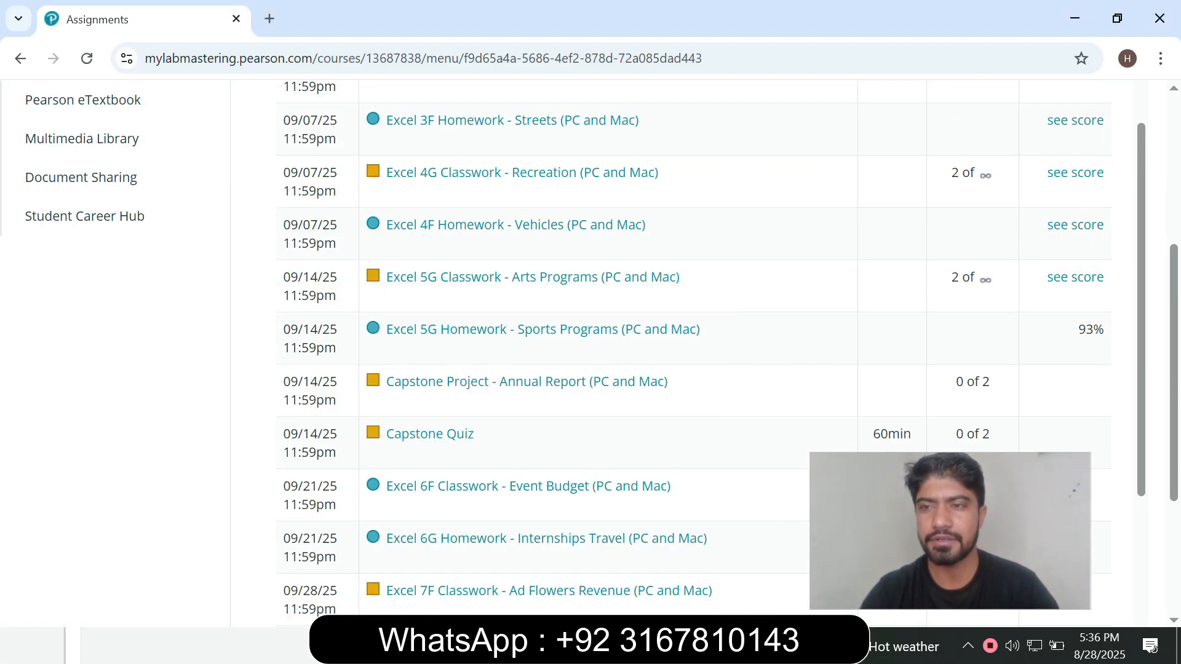
click(1075, 278)
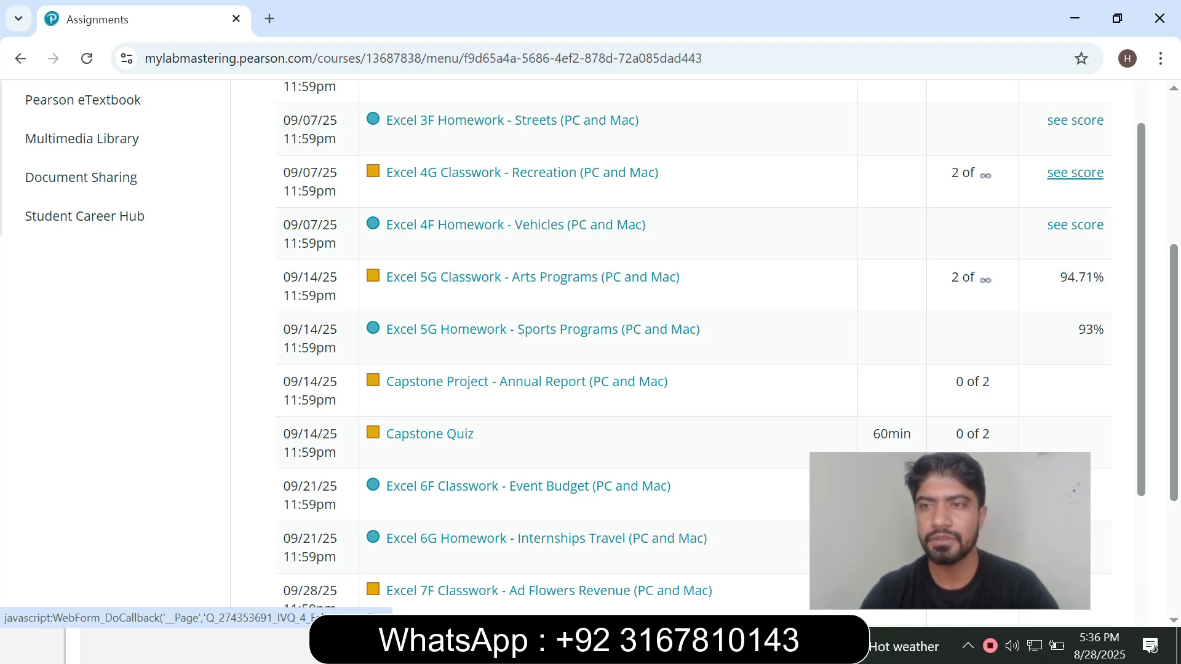
click(1075, 173)
scroll(1075, 196, up, 1)
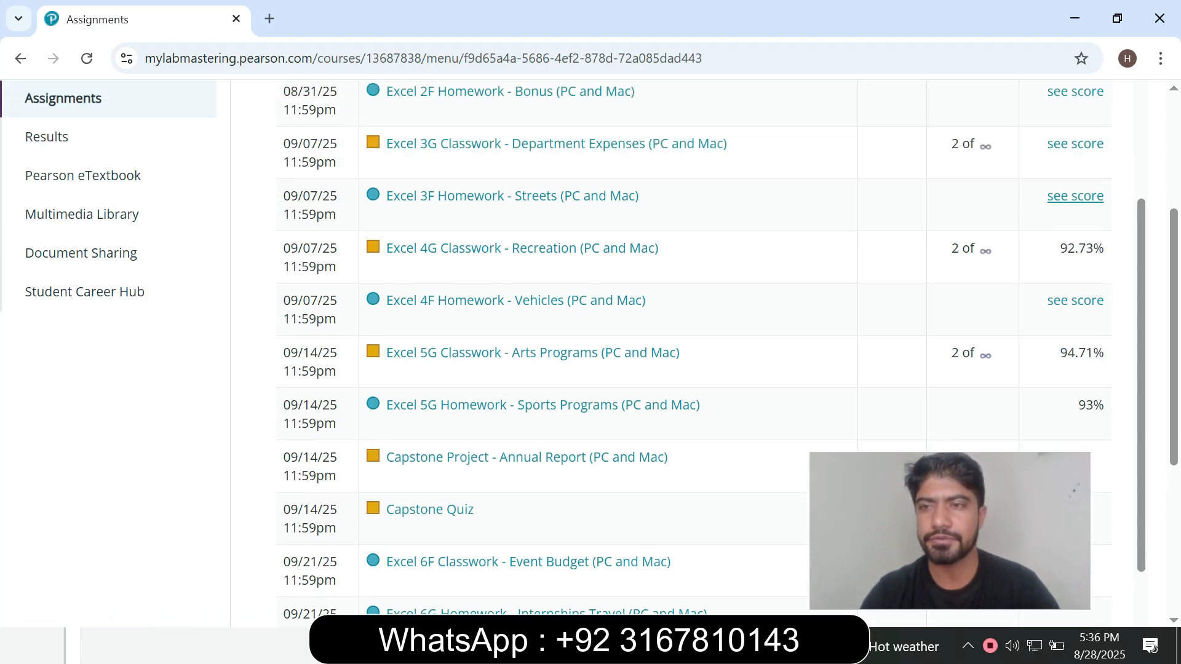
click(1075, 195)
click(1075, 144)
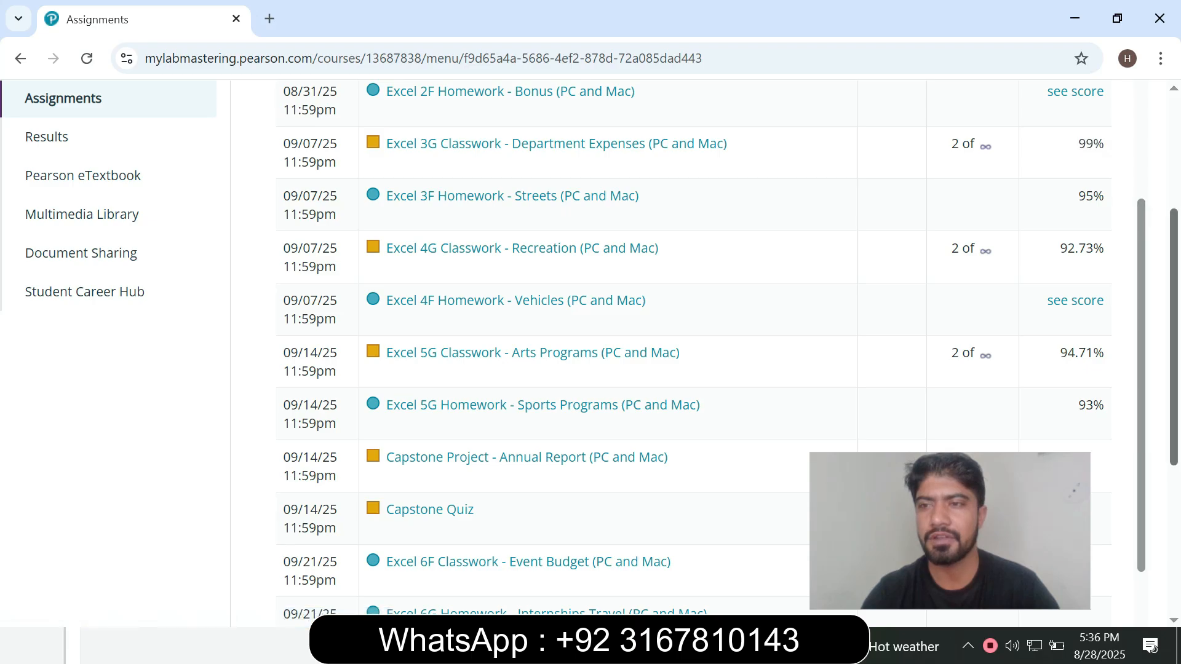
Reveal the gradebook scores for Excel 2F Homework, 2E Classwork, 1F Homework and 1F Classwork, and review the assignment list
scroll(1075, 278, up, 2)
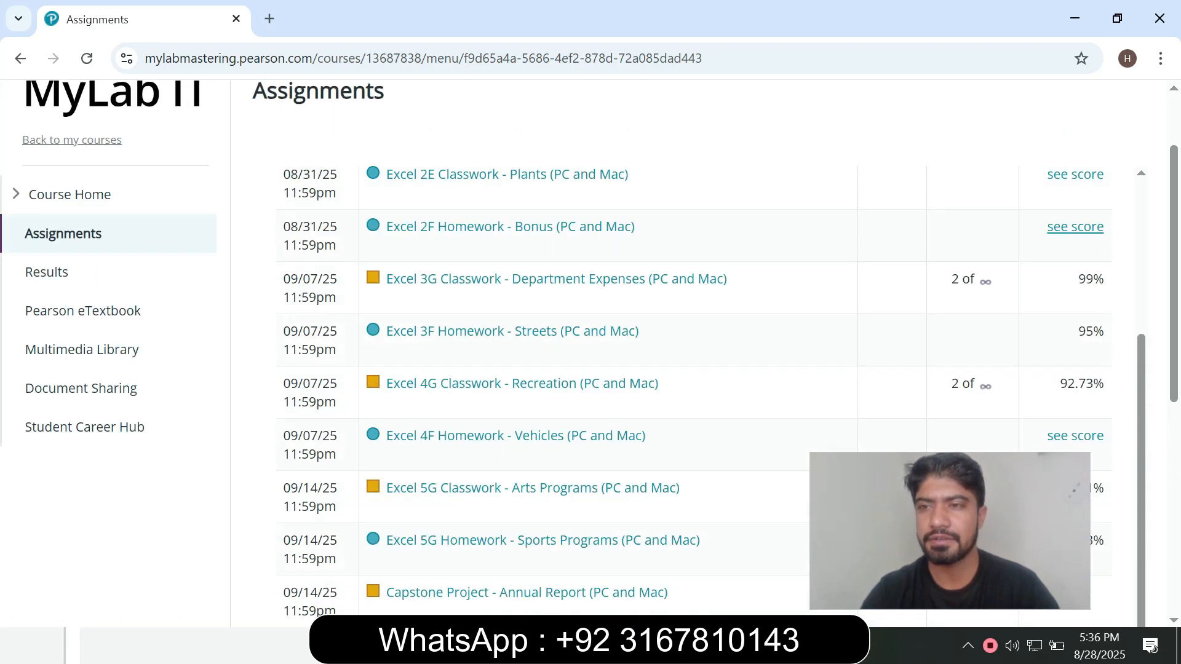
click(1075, 227)
click(1075, 175)
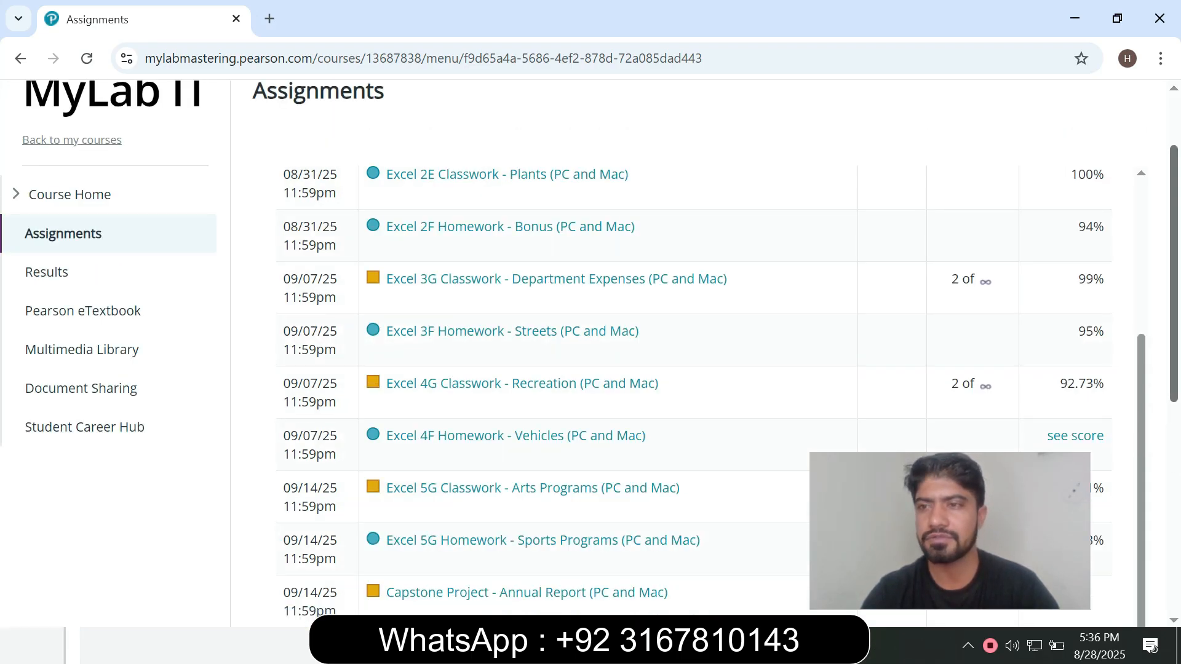
scroll(1075, 175, up, 2)
scroll(1075, 401, up, 3)
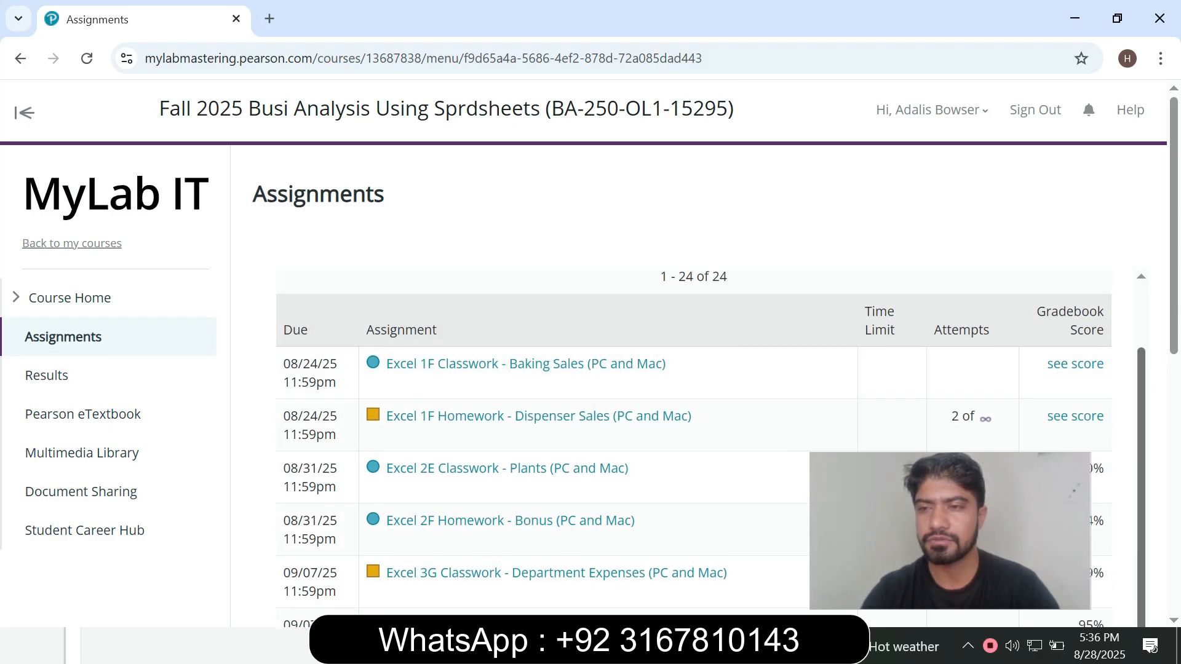
click(1075, 401)
click(1075, 348)
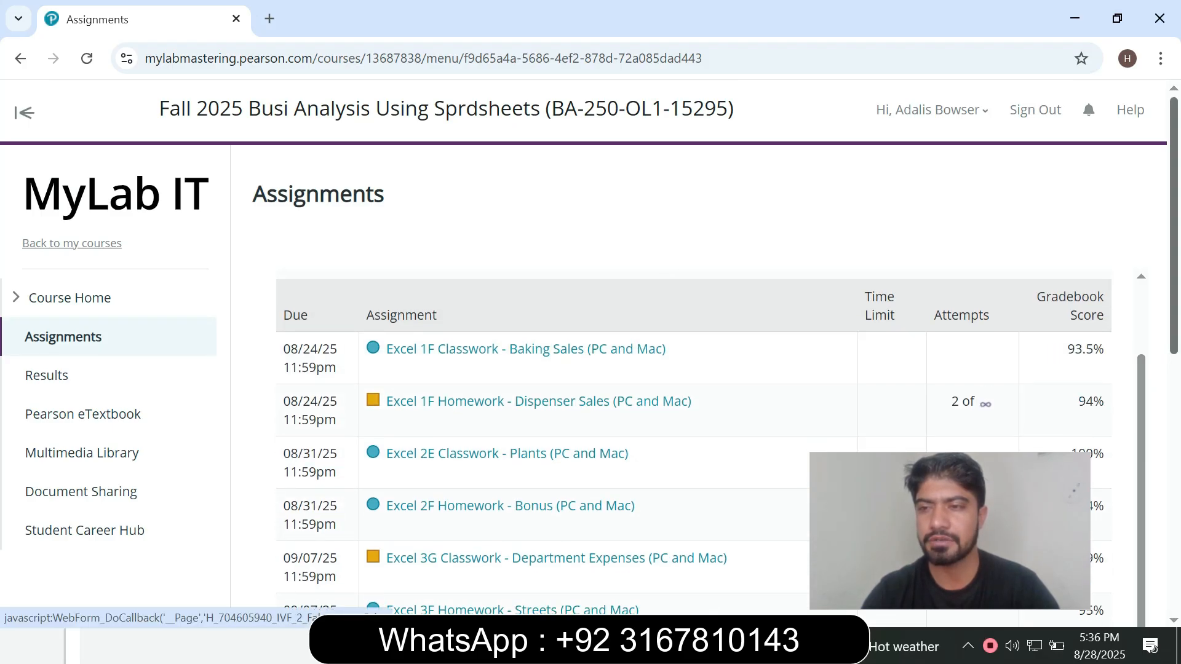
scroll(1075, 349, down, 3)
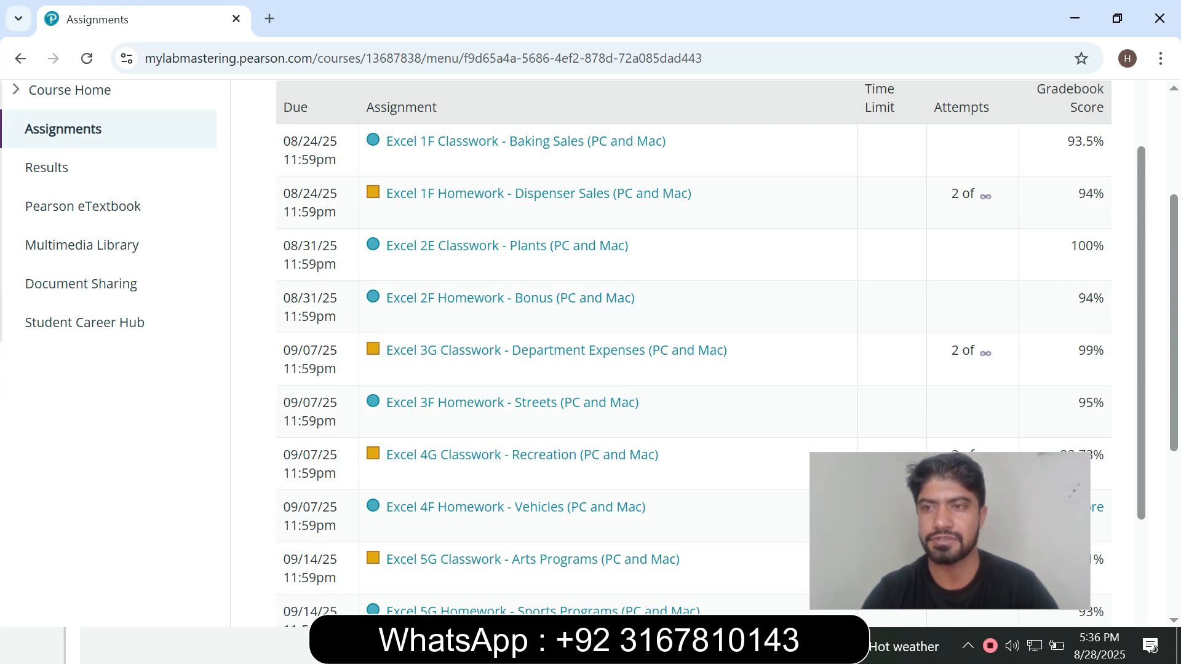
scroll(693, 344, down, 4)
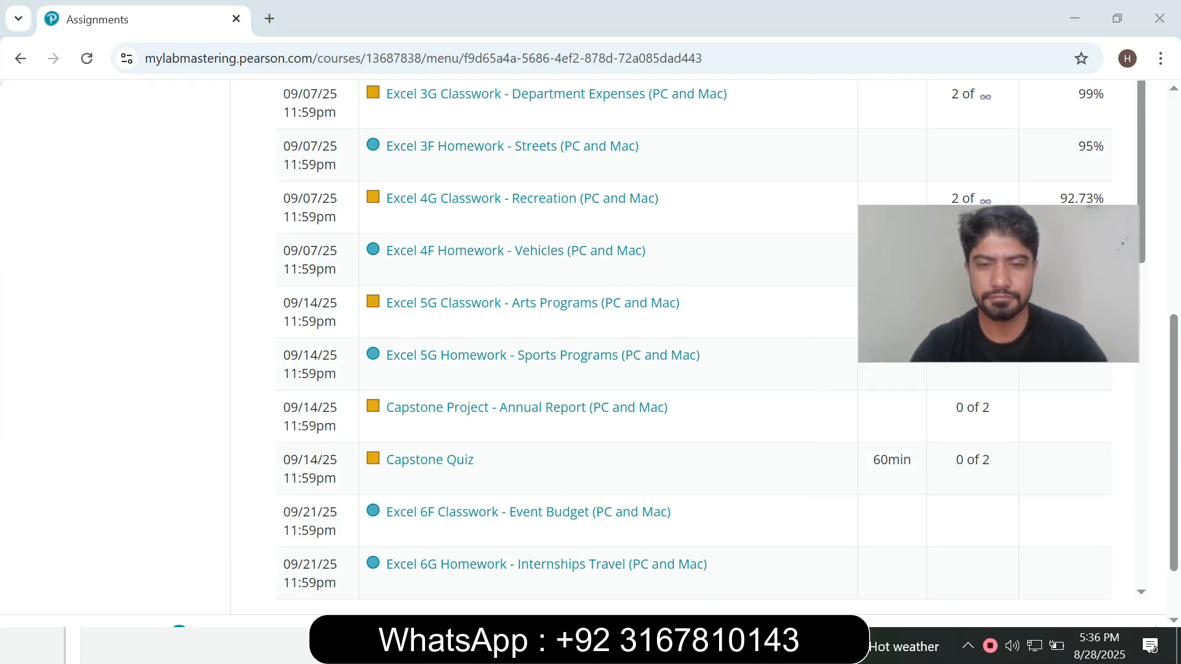
Return to the Office Grader window, maximize it and download all the starting files for the project
key(alt+Tab)
drag(403, 313, 732, 1)
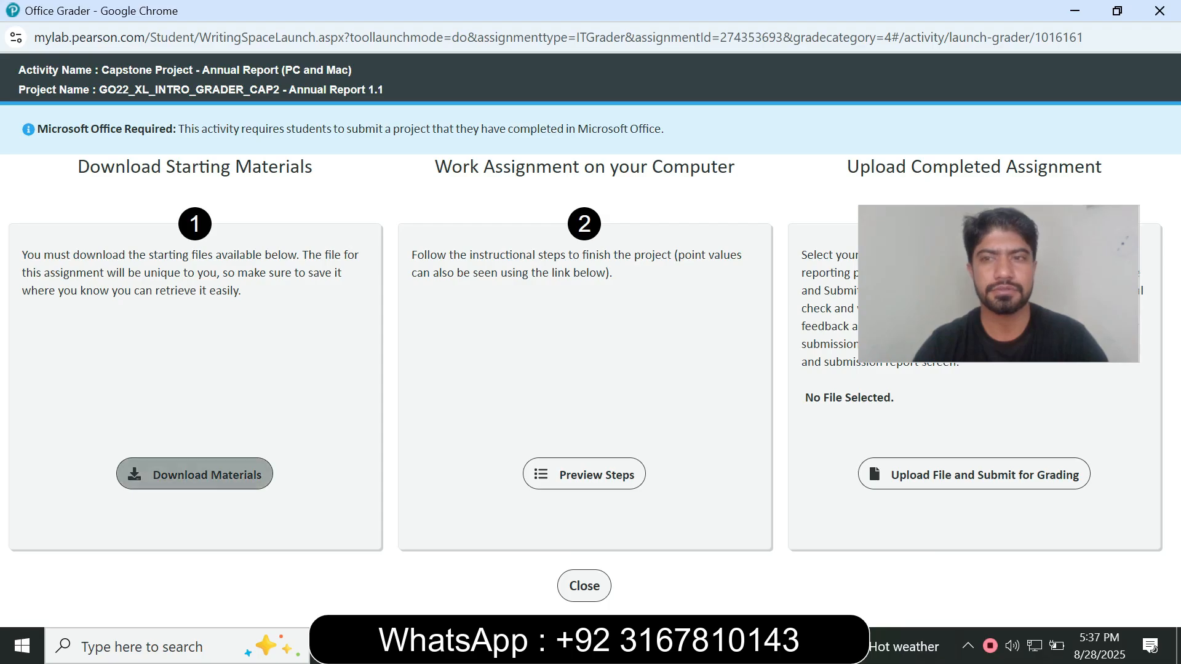
click(194, 474)
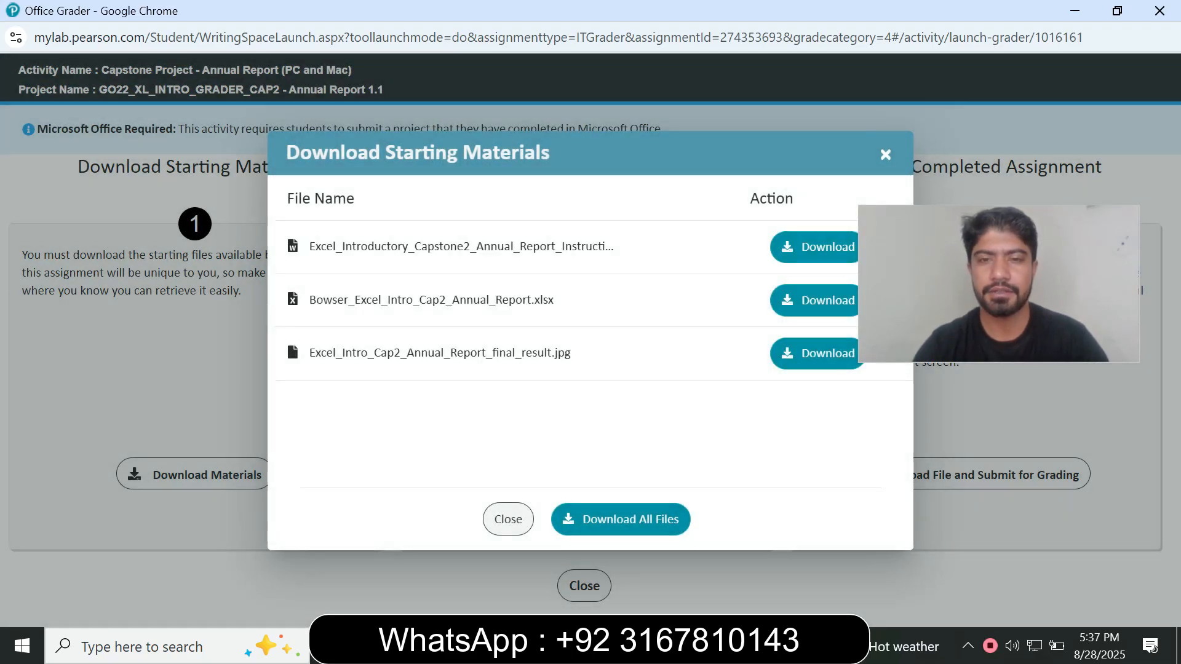
click(621, 519)
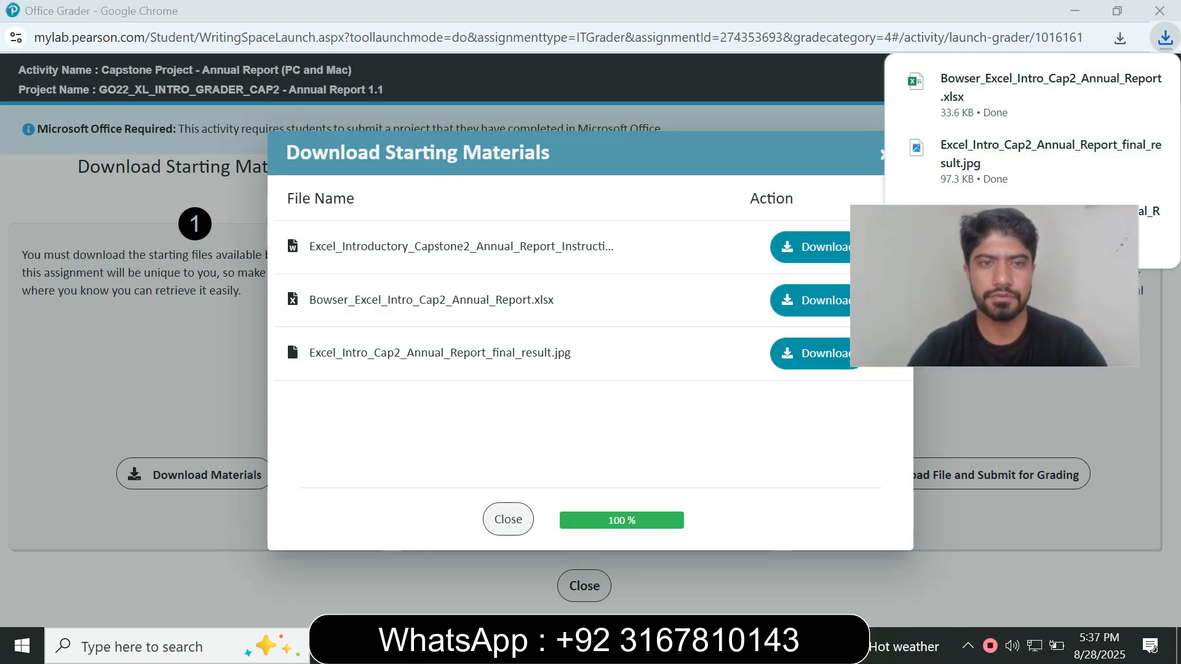
Switch to the Downloads folder in File Explorer and delete the two Exp22_Excel_Ch01_CumulativeAssessment workbooks
key(super+e)
click(75, 145)
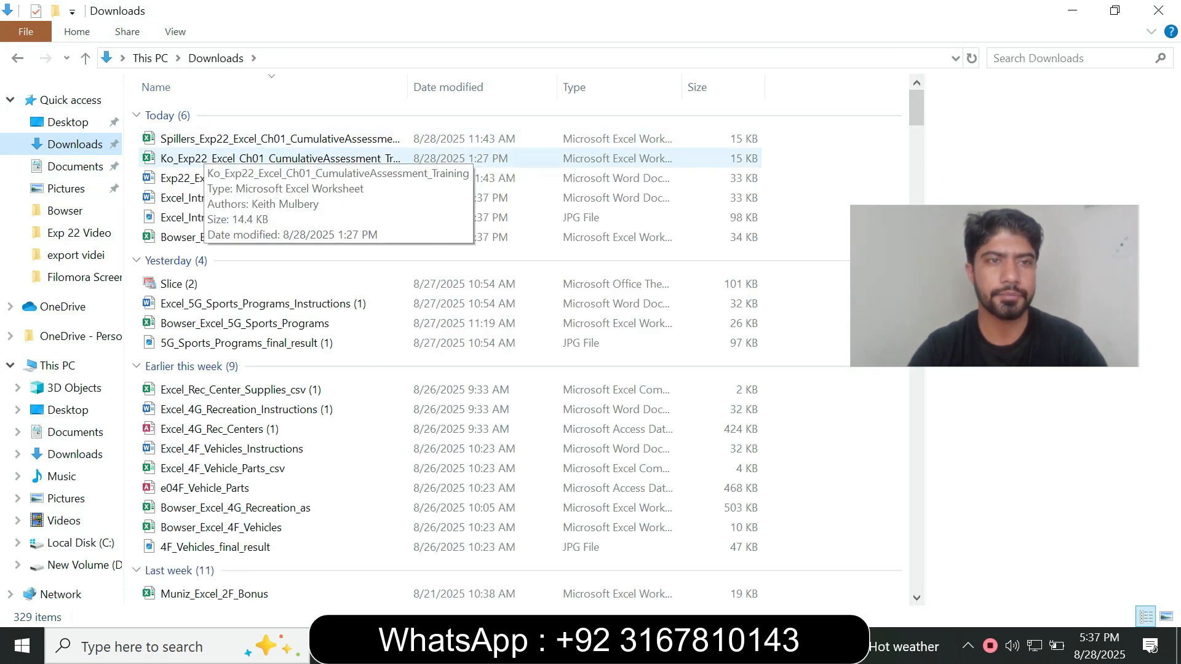
click(204, 156)
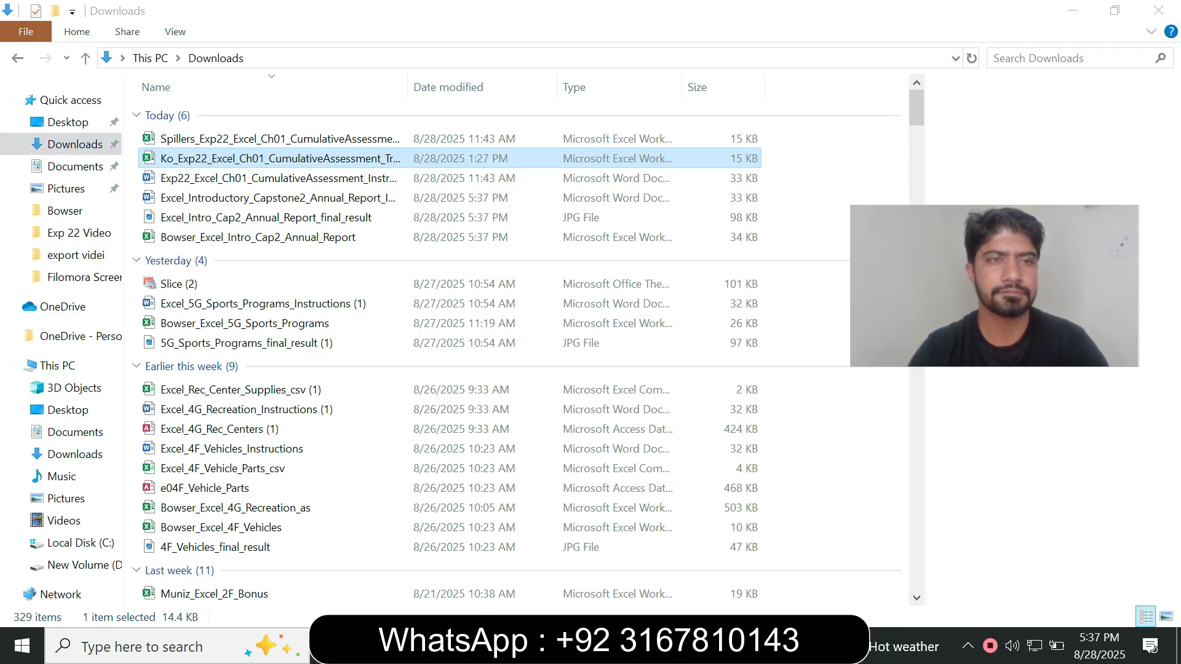
double_click(206, 140)
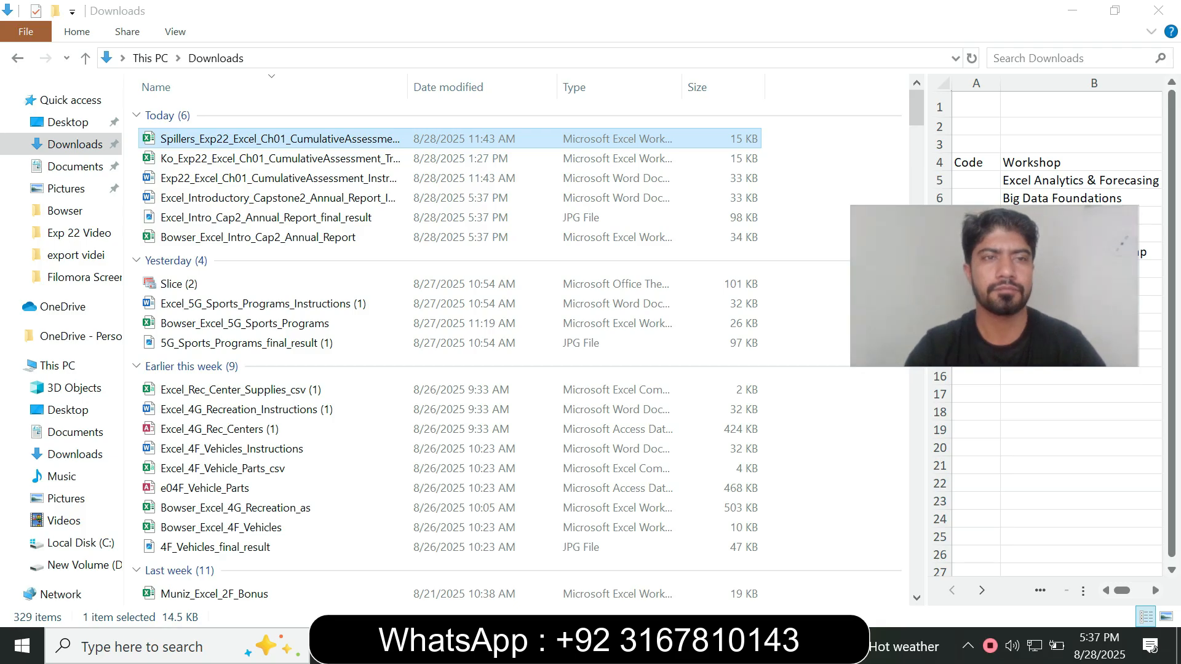
key(Delete)
click(206, 140)
key(Delete)
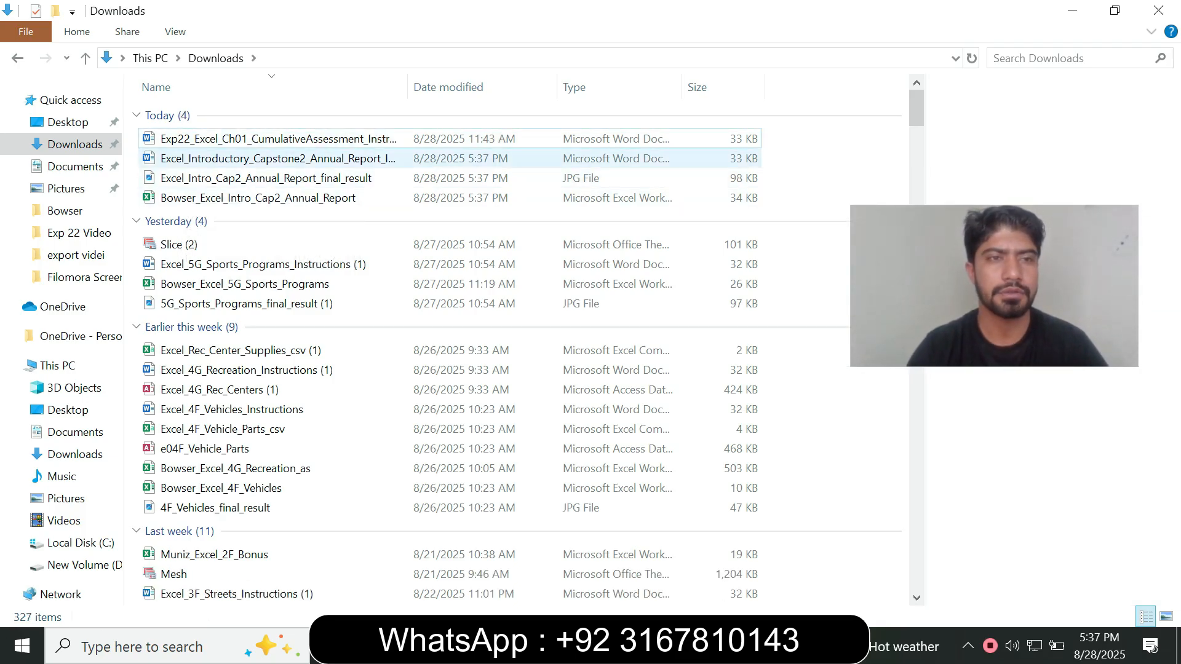
Open the Capstone2 Annual Report instructions in Word and the Annual Report workbook in Excel, and enable editing in both
click(222, 159)
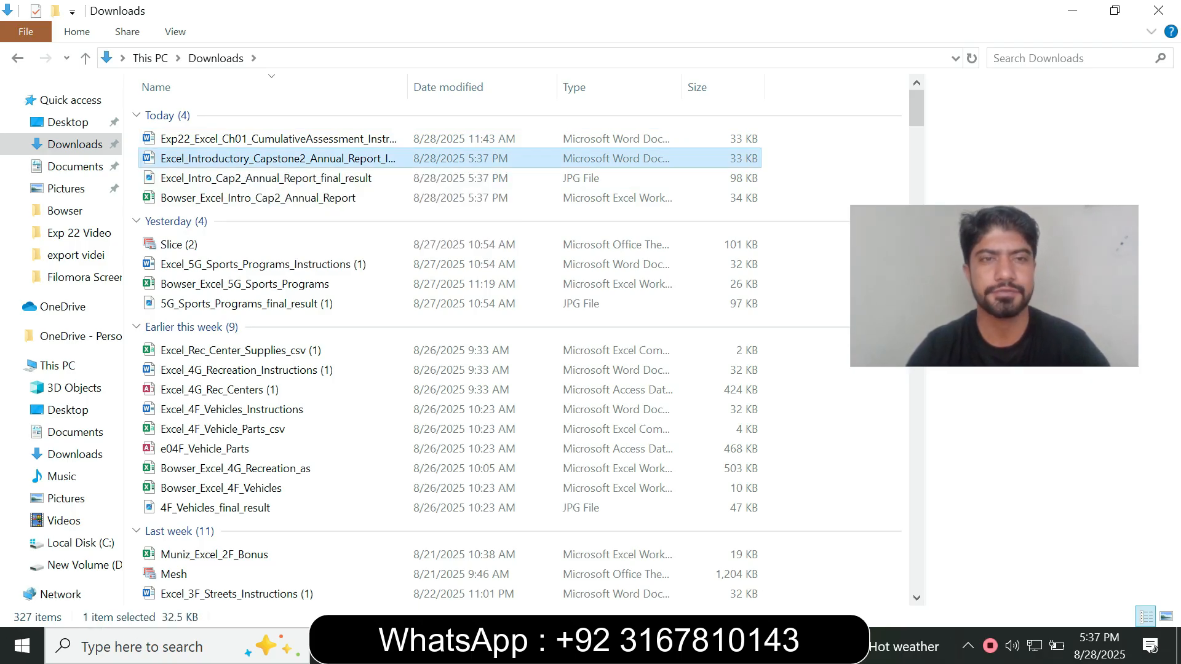
click(246, 197)
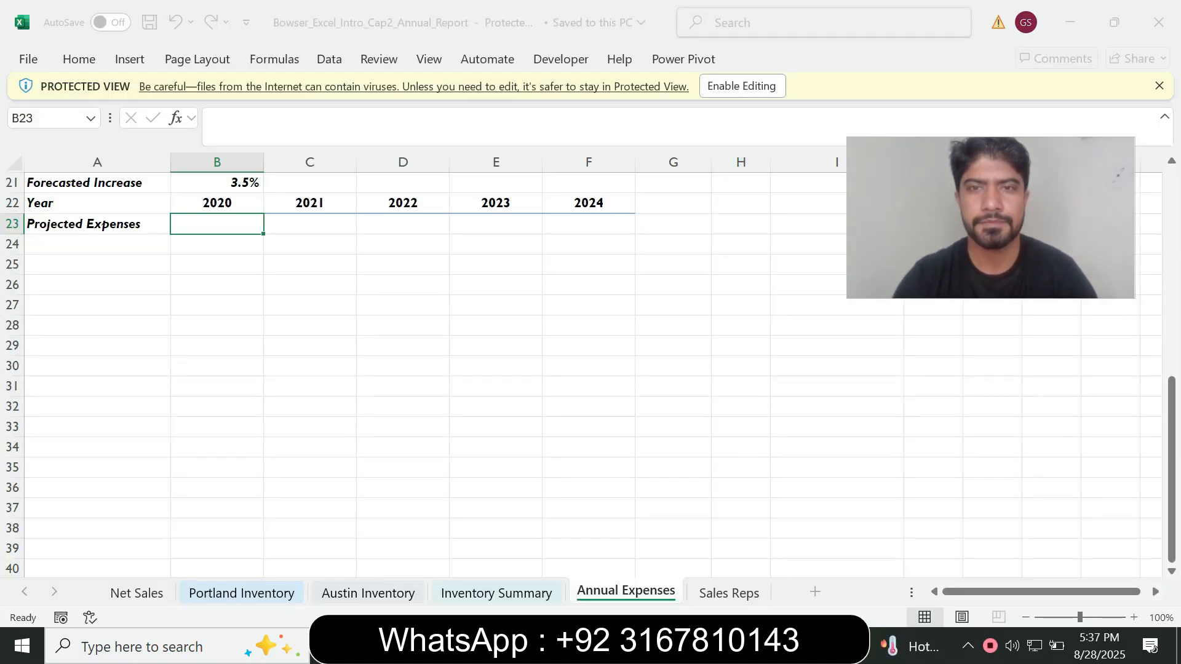
click(742, 86)
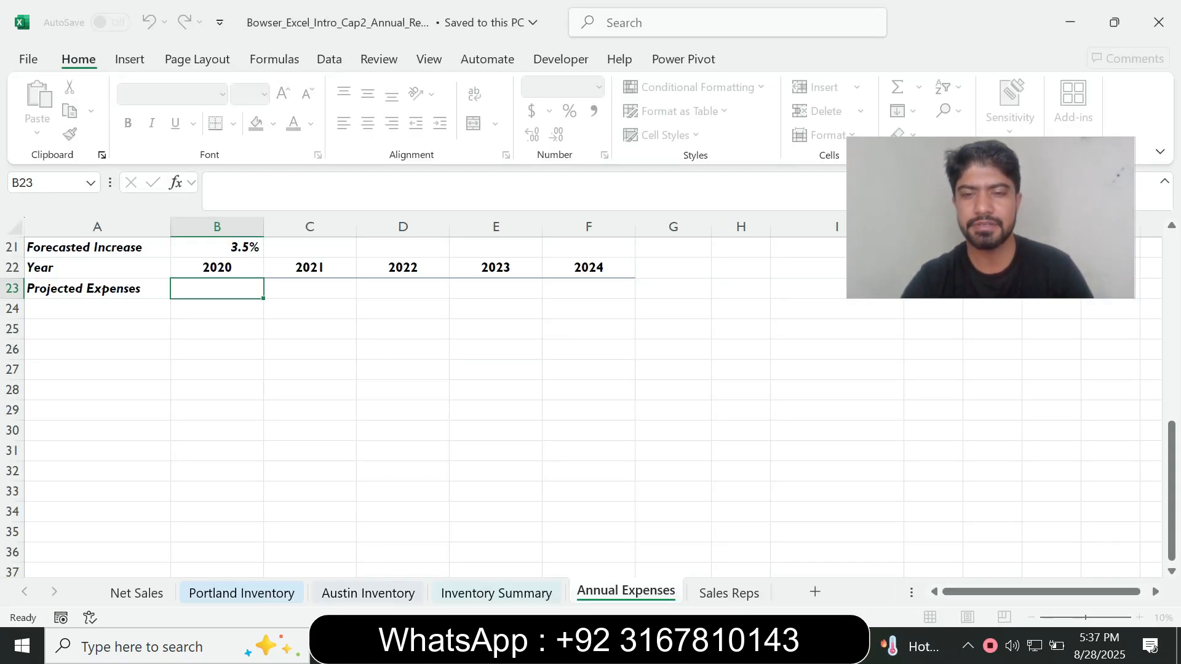
key(alt+Tab)
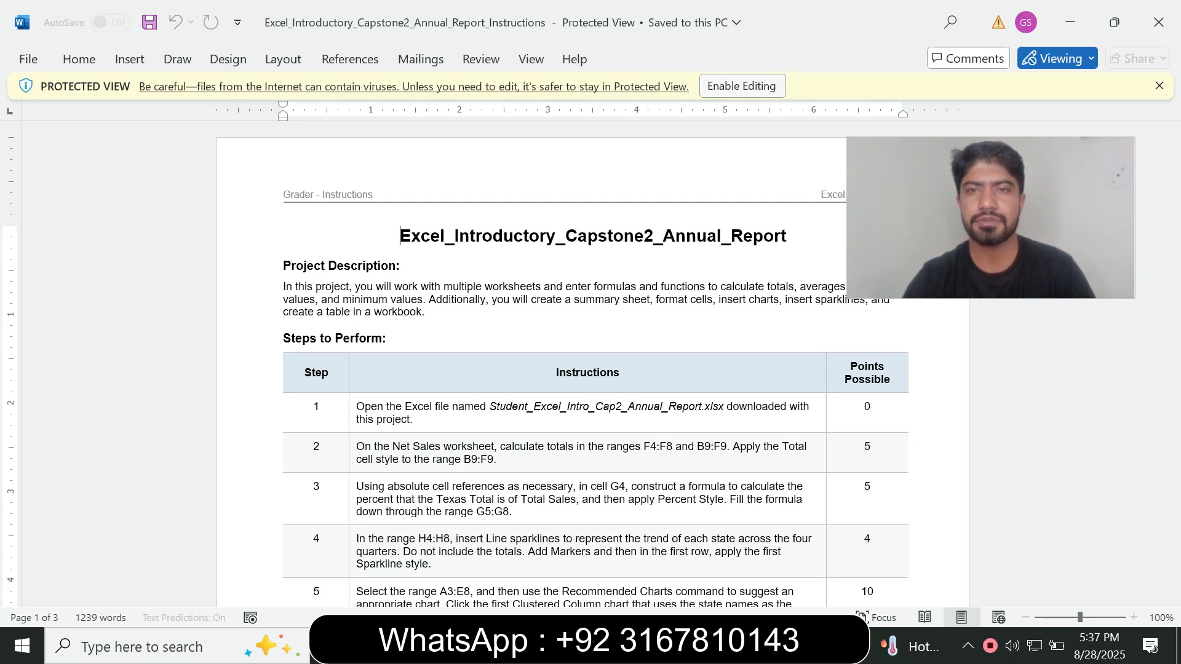
click(742, 86)
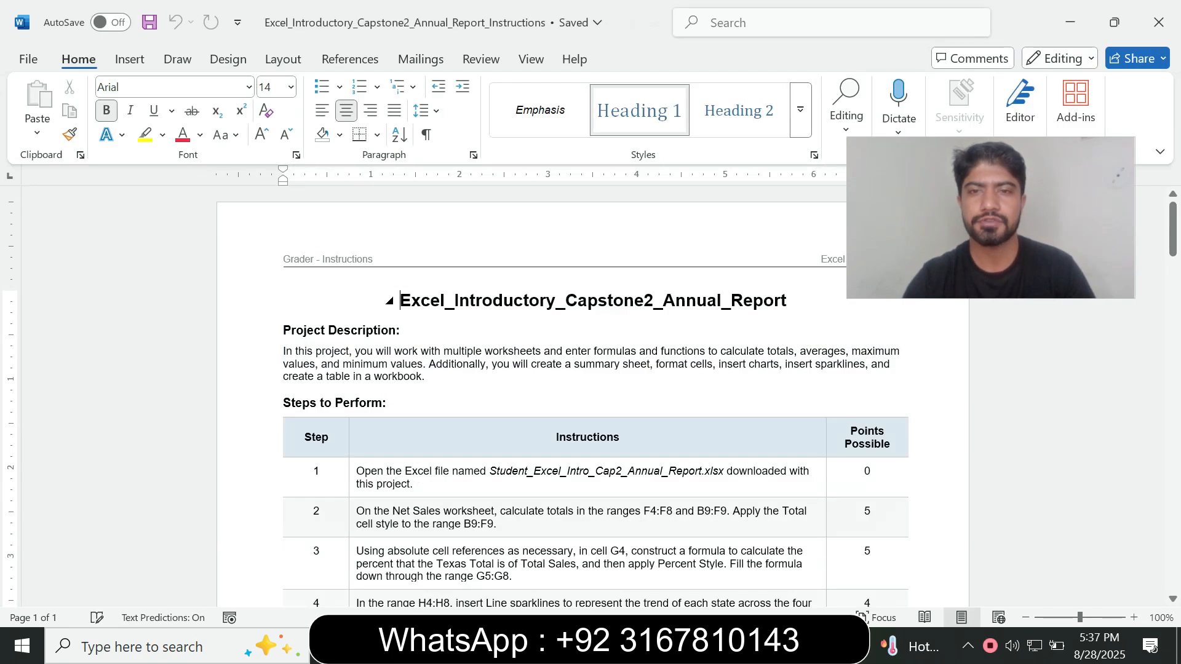
Review the project title, the project description and the start of the steps table in the instructions document
click(389, 300)
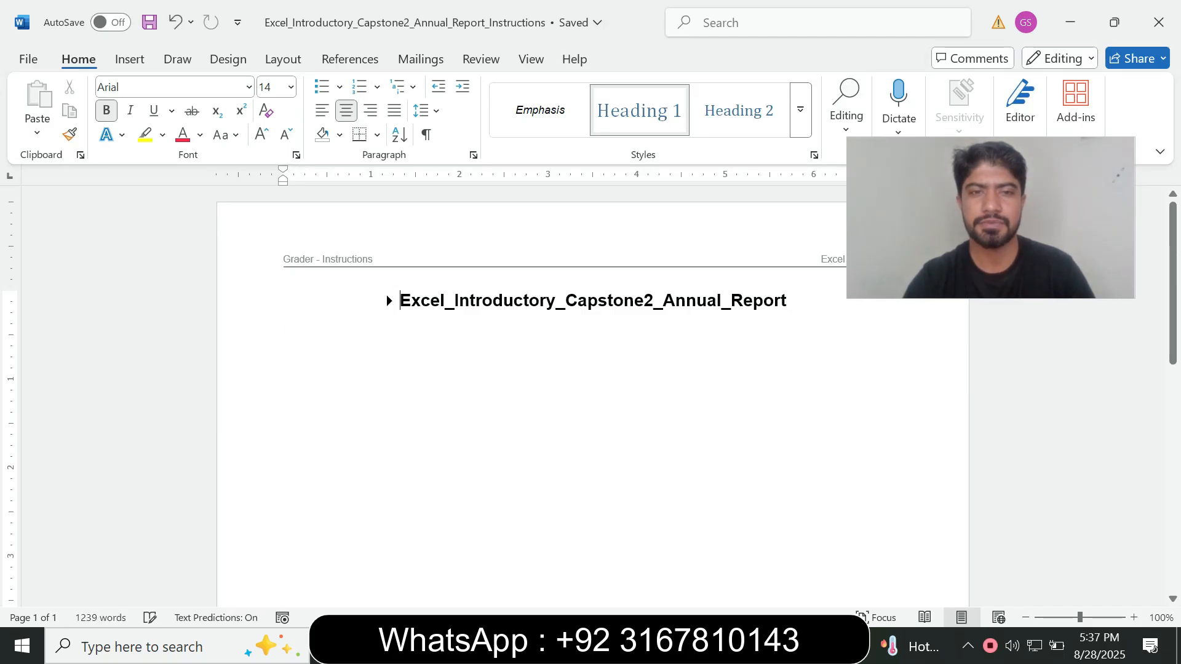
click(388, 301)
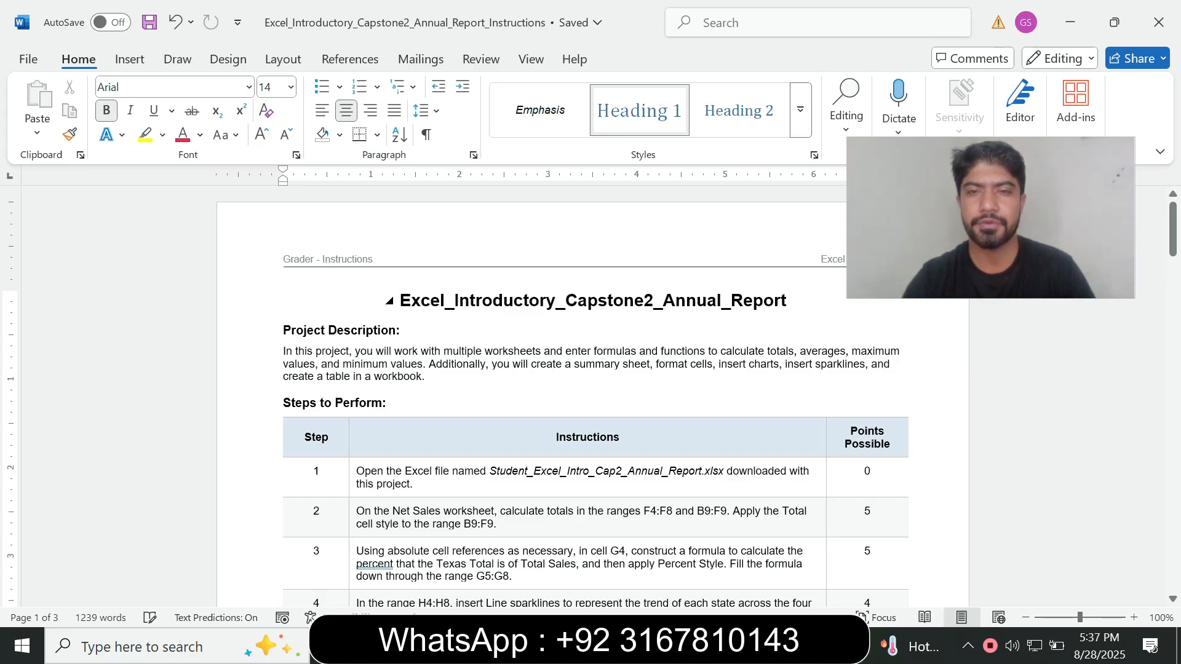
click(284, 316)
mouse_move(1172, 230)
mouse_down()
mouse_move(1172, 495)
mouse_move(1172, 236)
mouse_up()
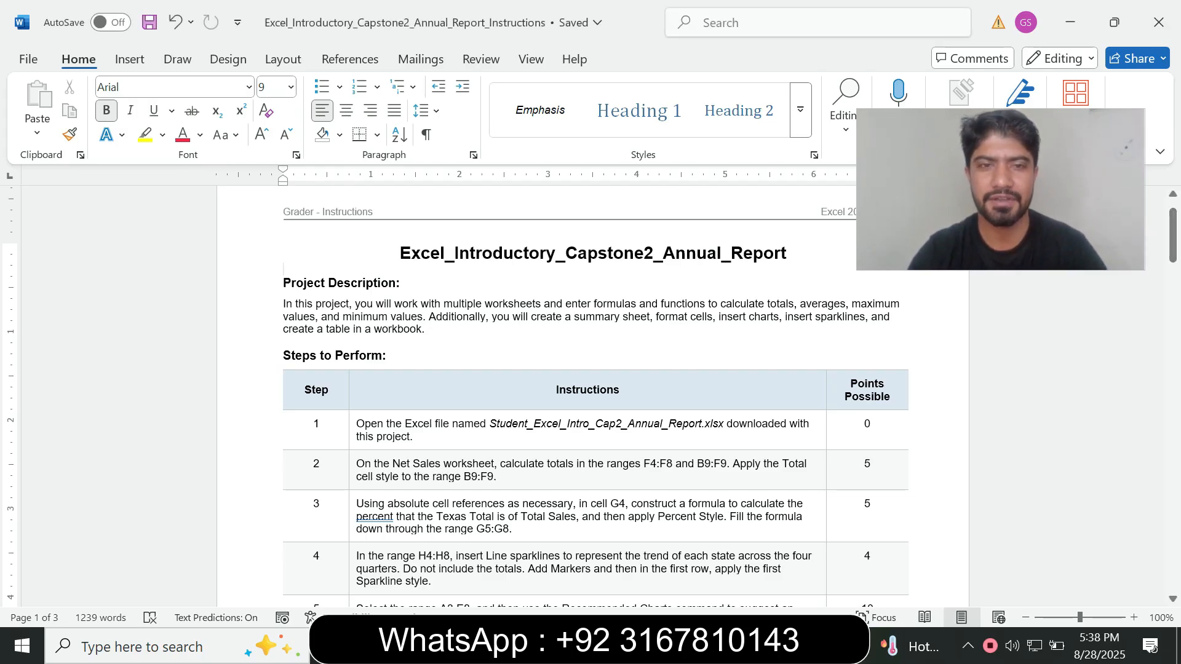
drag(399, 253, 721, 253)
click(424, 329)
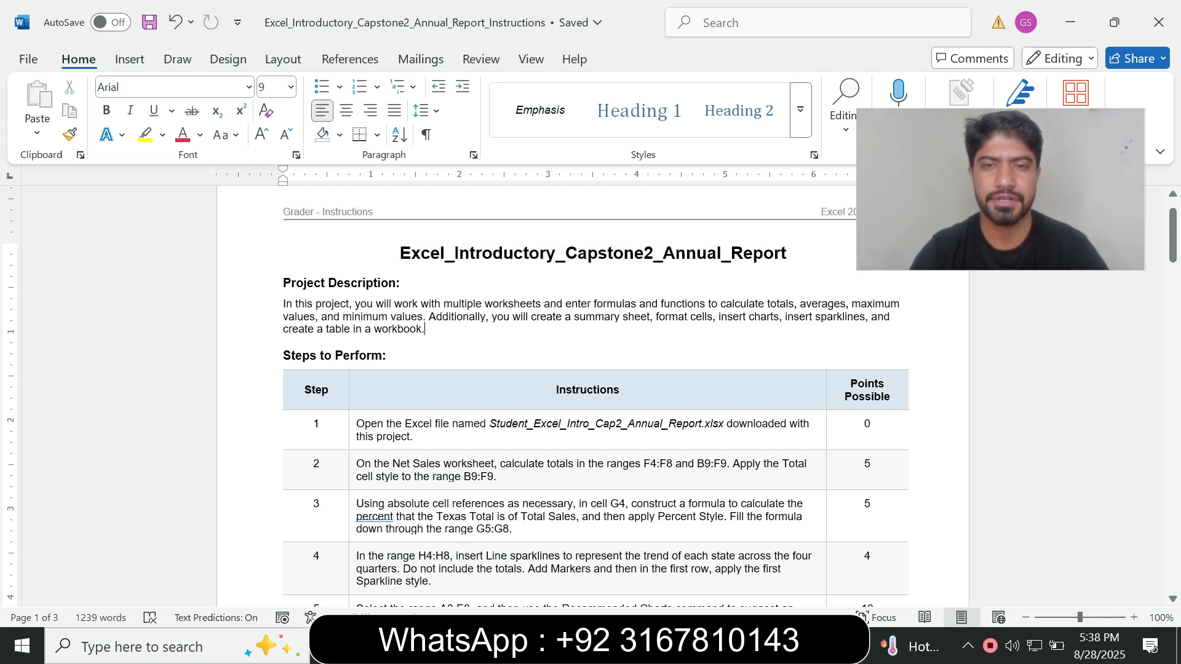
drag(400, 252, 471, 252)
click(634, 253)
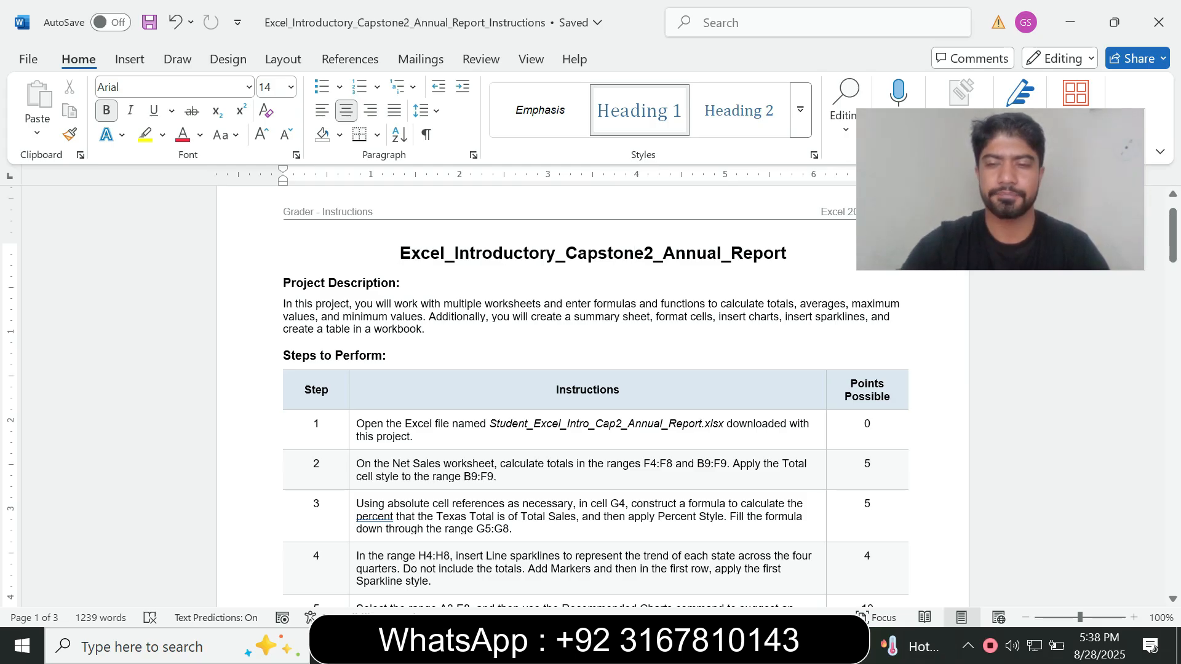
drag(399, 253, 793, 253)
click(620, 390)
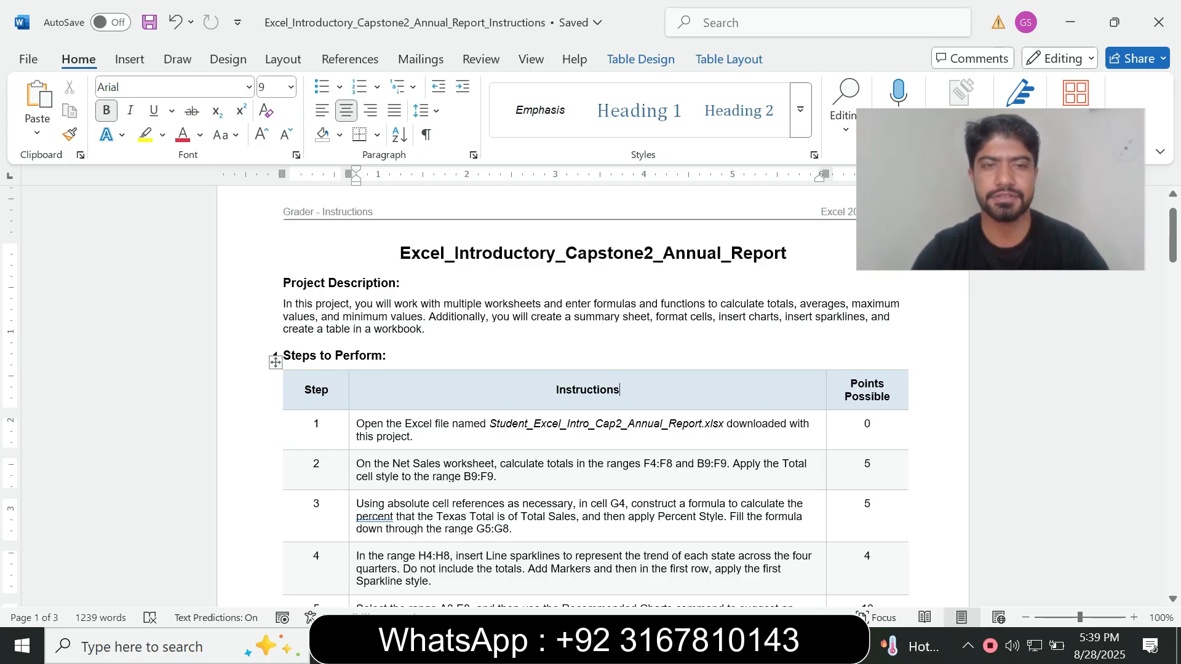
mouse_move(1172, 237)
mouse_down()
mouse_move(1172, 333)
mouse_move(1172, 233)
mouse_up()
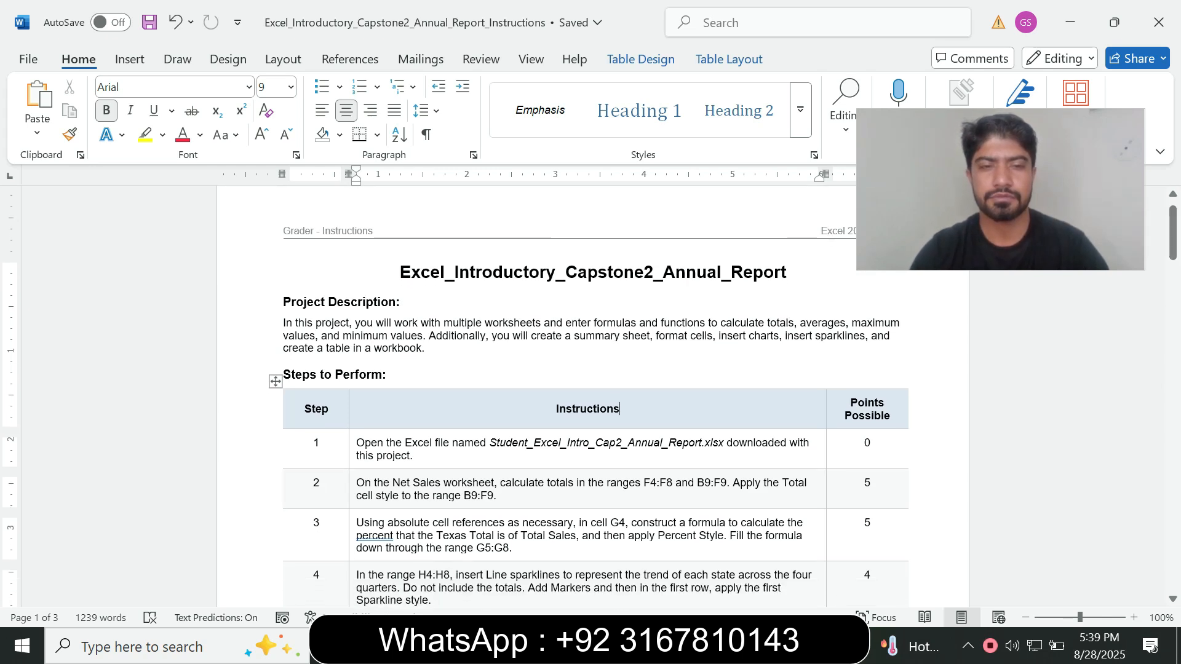
Highlight the step 1 instruction about opening the Excel file in yellow
click(353, 454)
click(432, 520)
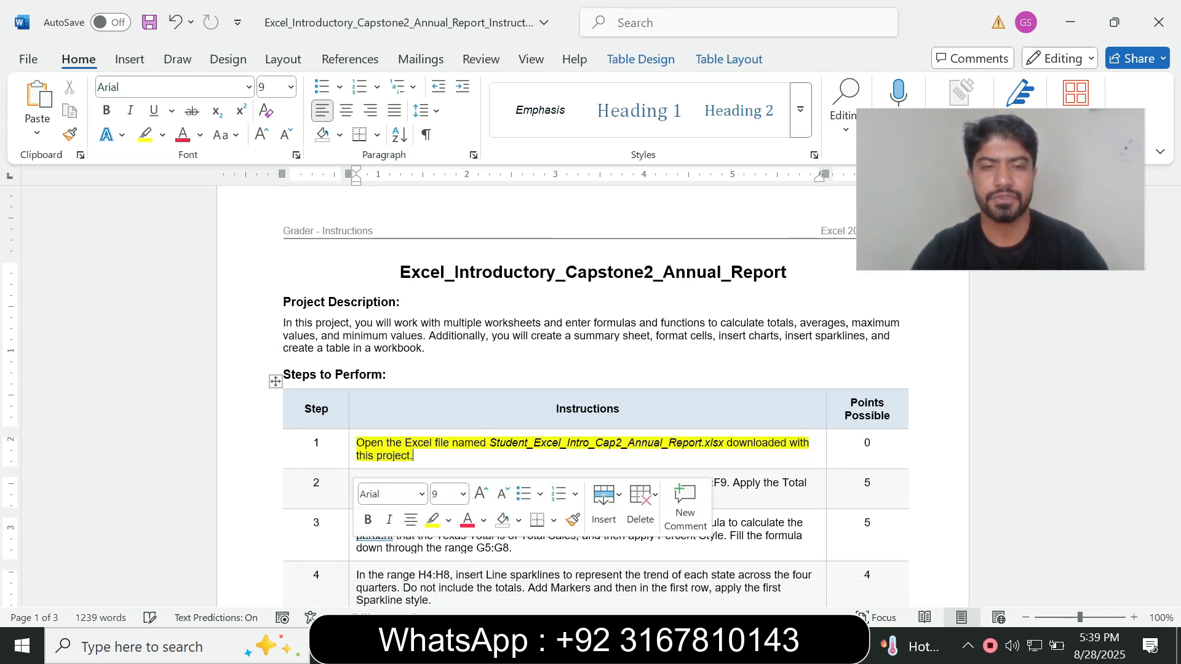
click(556, 409)
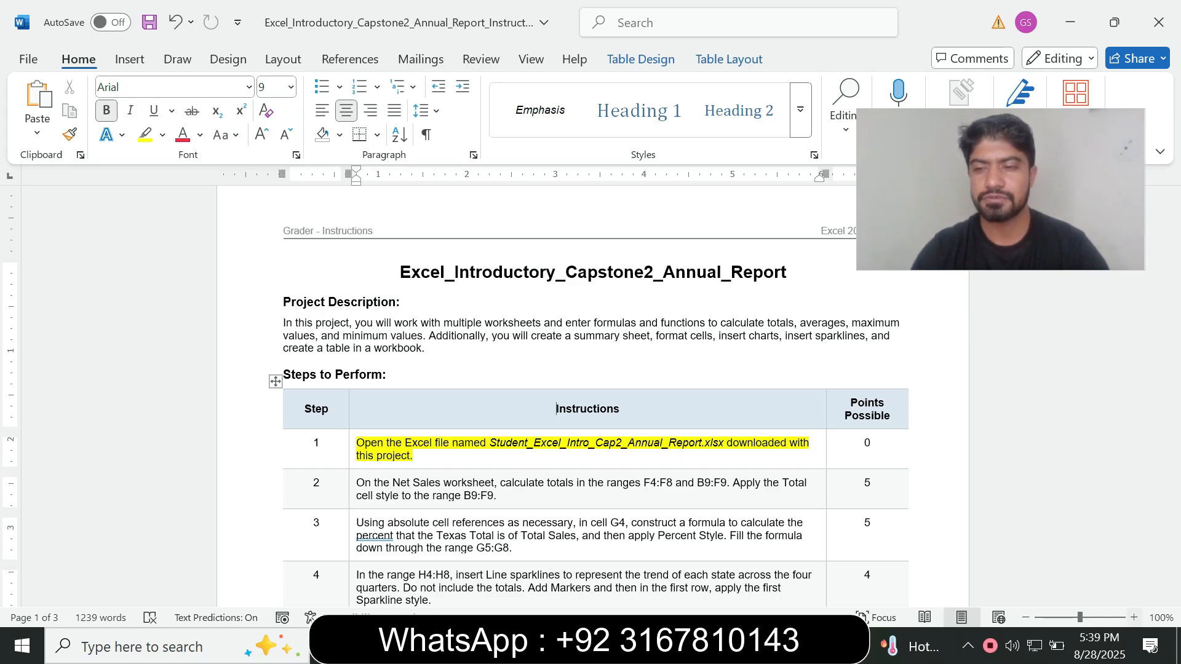
click(1133, 617)
click(1133, 617)
click(1133, 616)
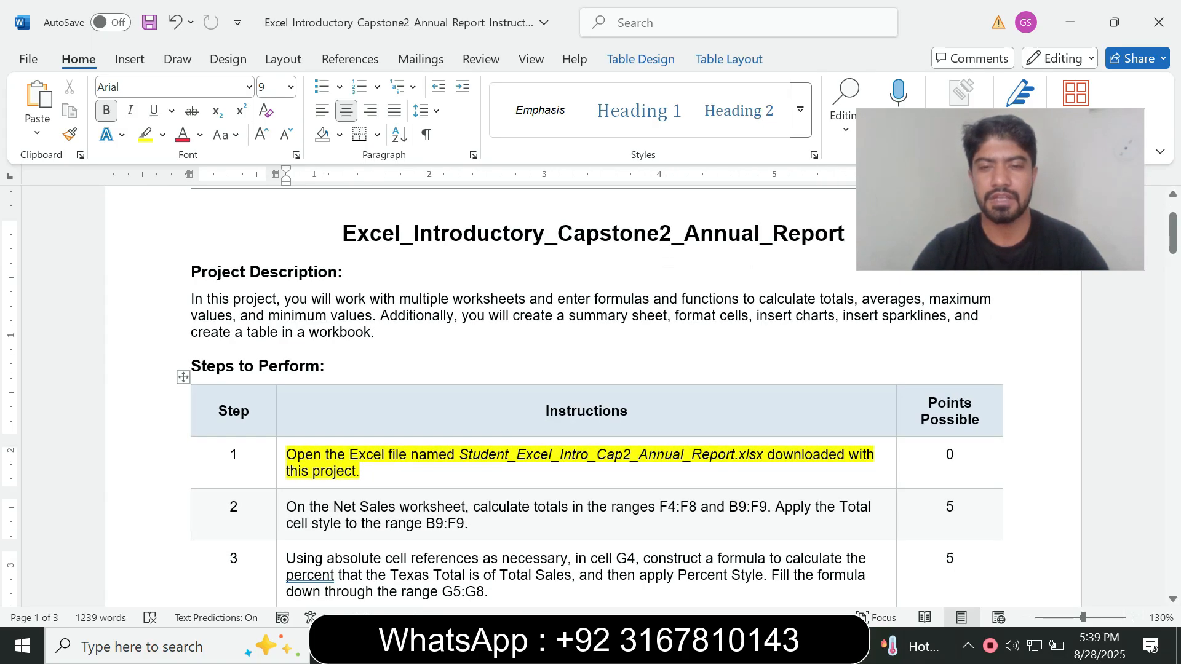
Check the Annual Report workbook in Excel, return to the instructions in Word, and remove the highlight from the step 1 instruction
key(alt+Tab)
click(403, 410)
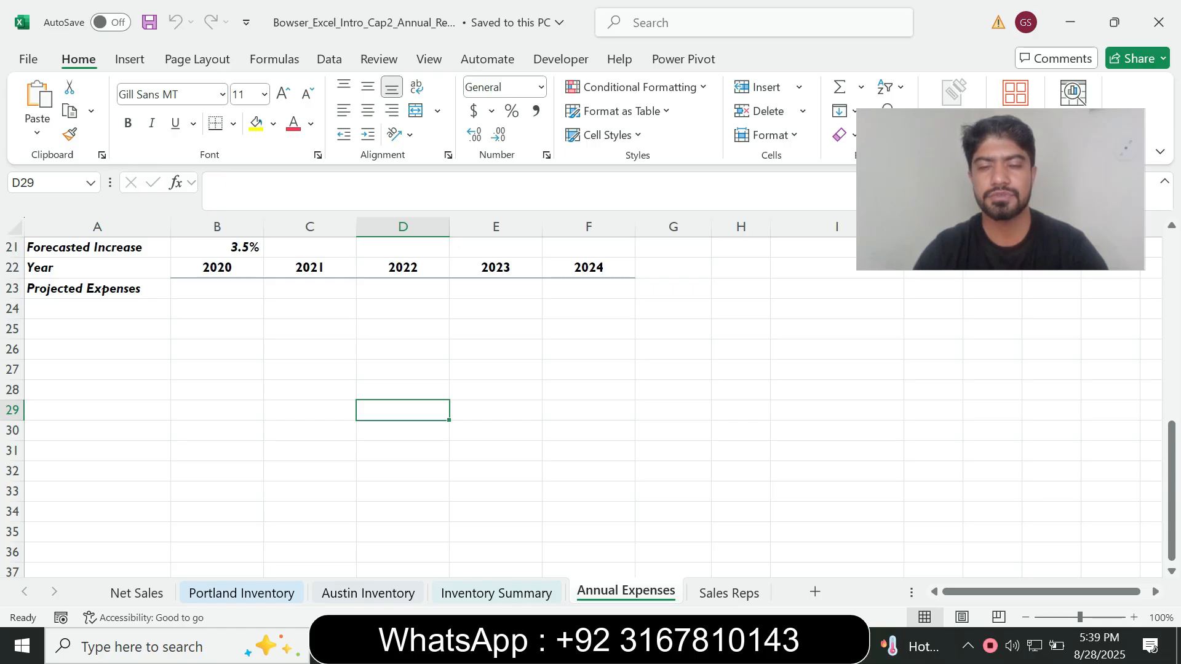
key(alt+Tab)
click(281, 461)
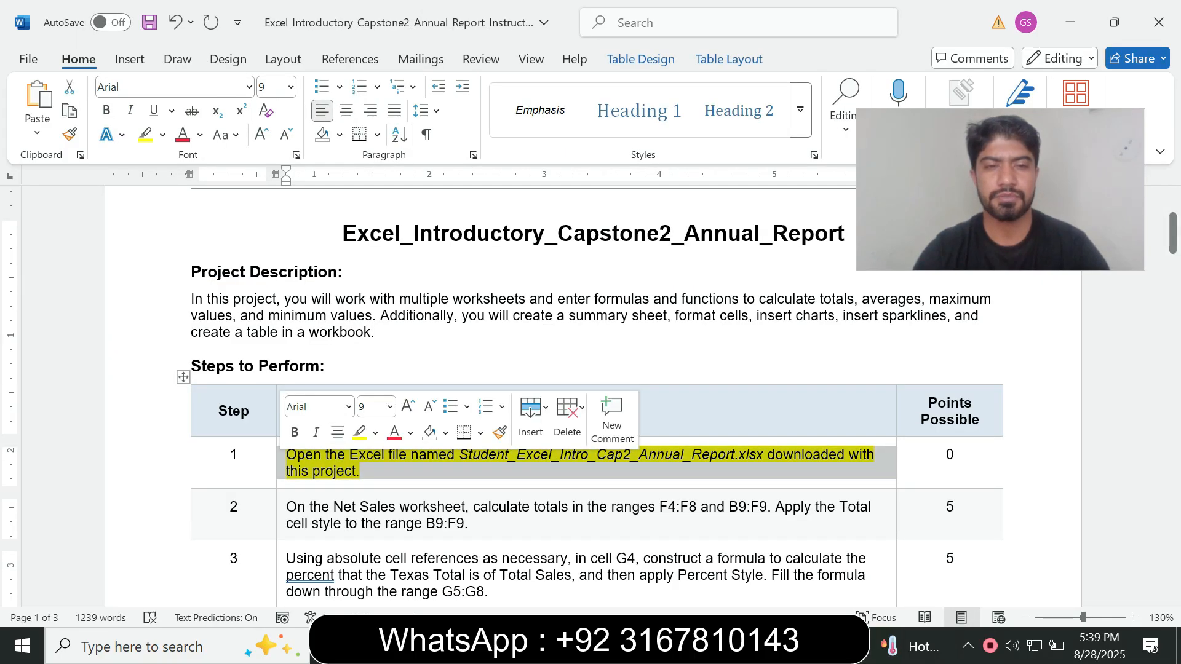
click(389, 406)
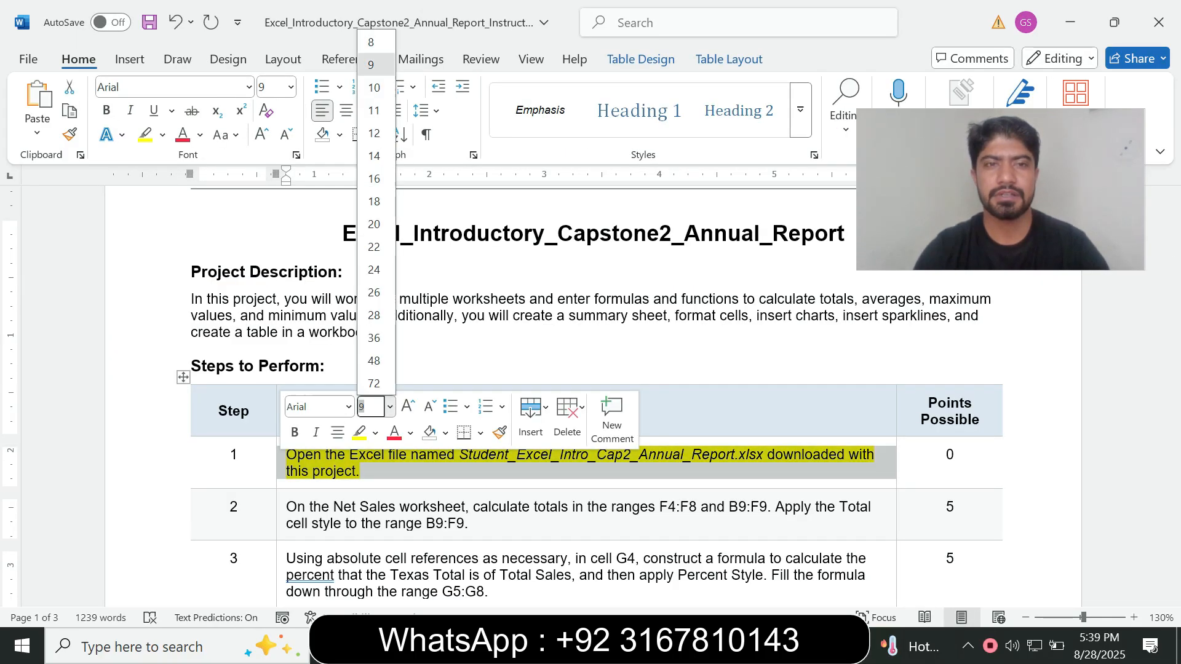
click(162, 135)
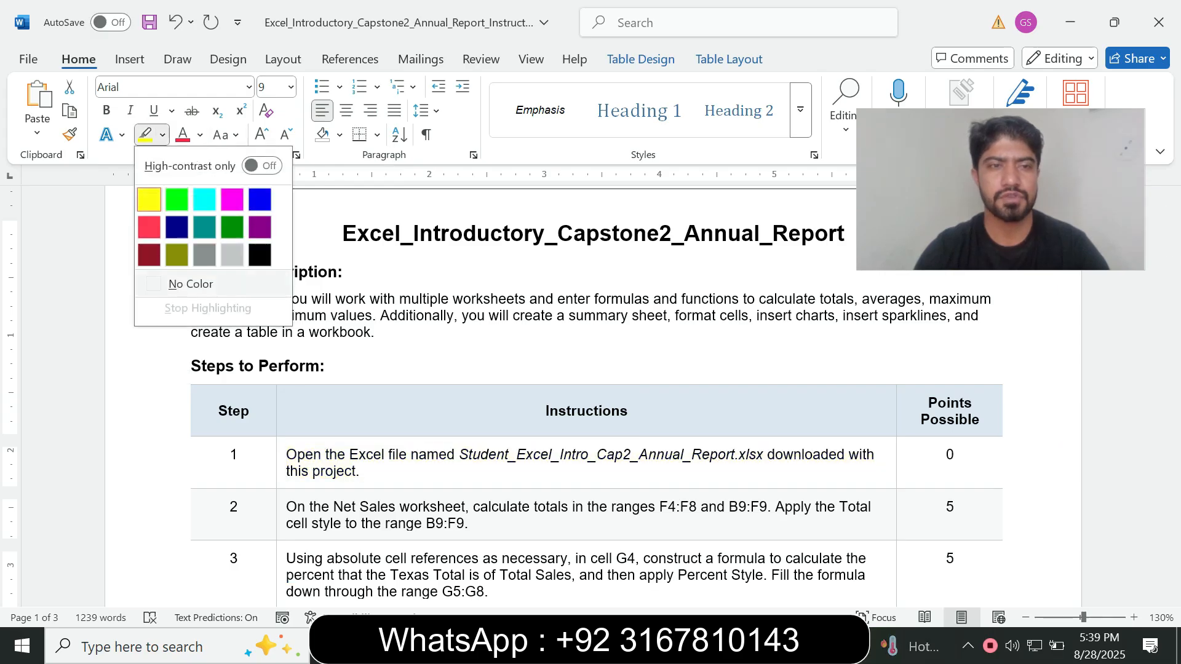
click(190, 284)
Enlarge the step 2 instruction text to 16 pt and highlight it in turquoise
drag(1173, 233, 1173, 249)
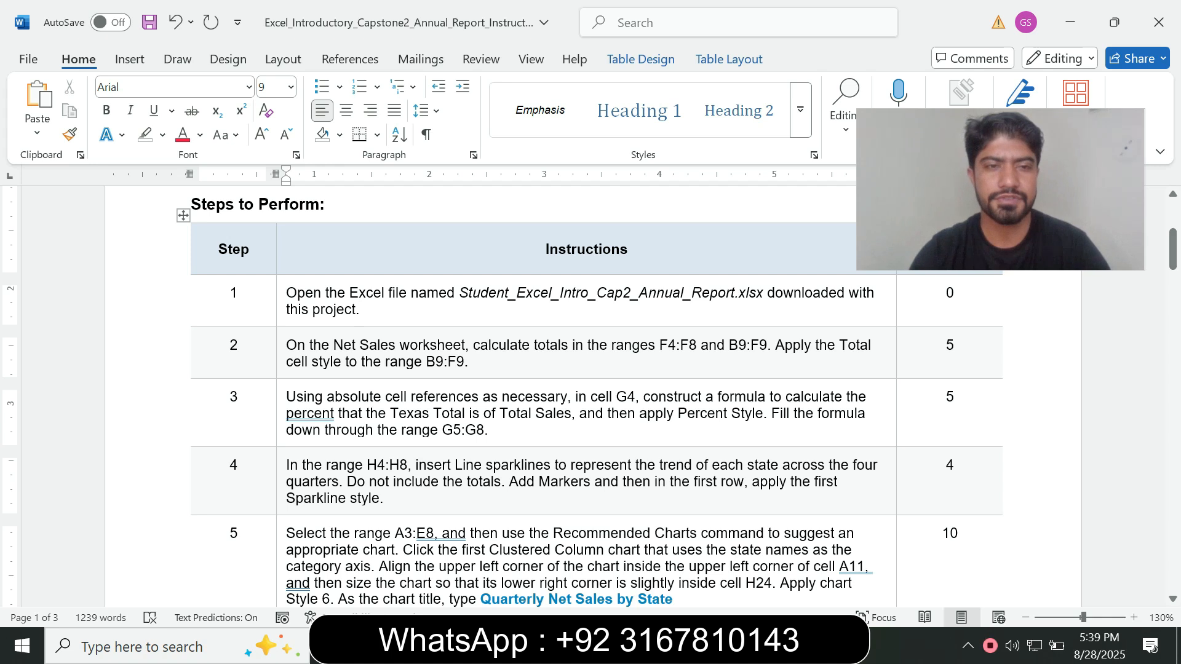
triple_click(307, 360)
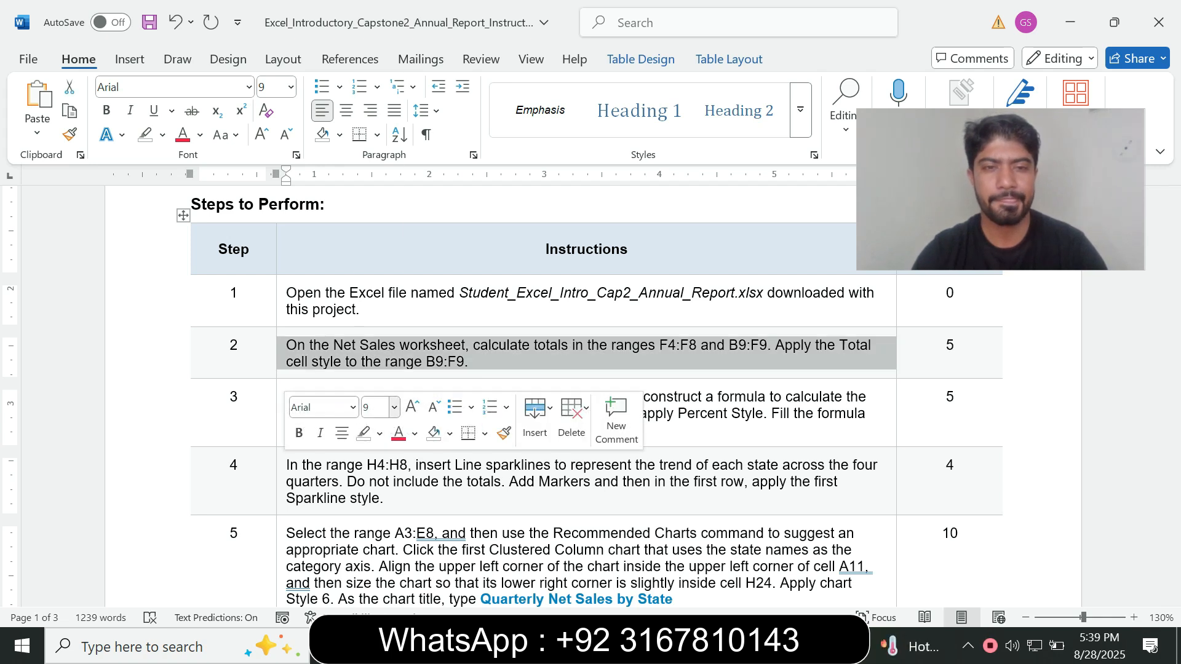
click(394, 407)
click(377, 179)
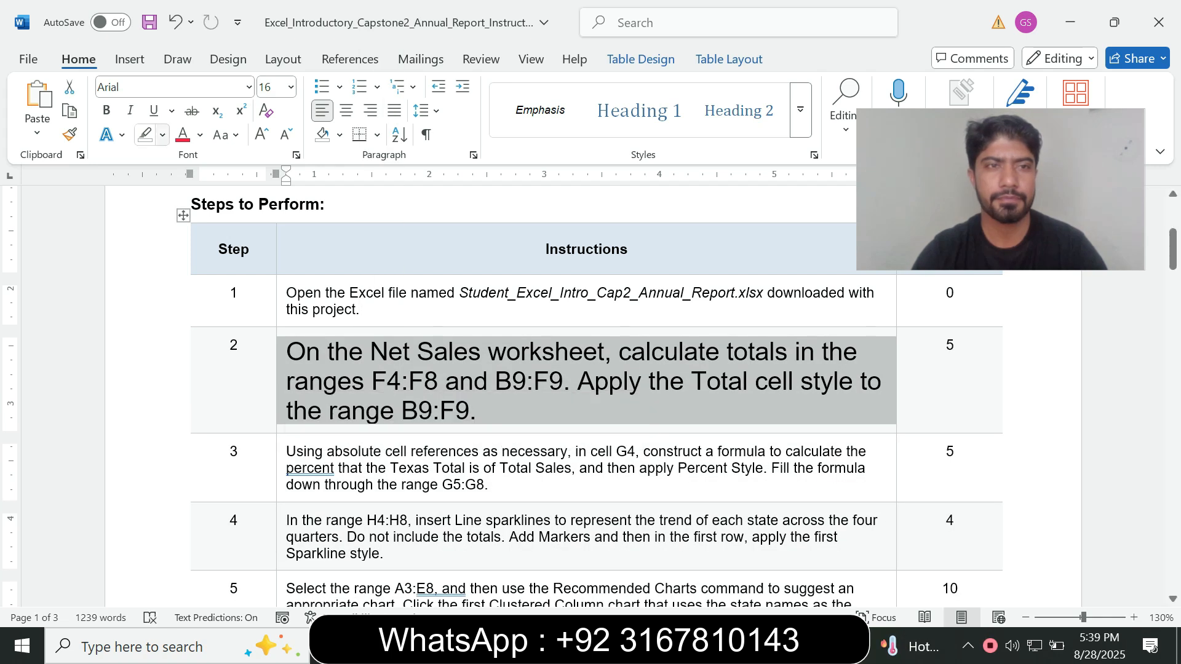
click(163, 134)
click(205, 199)
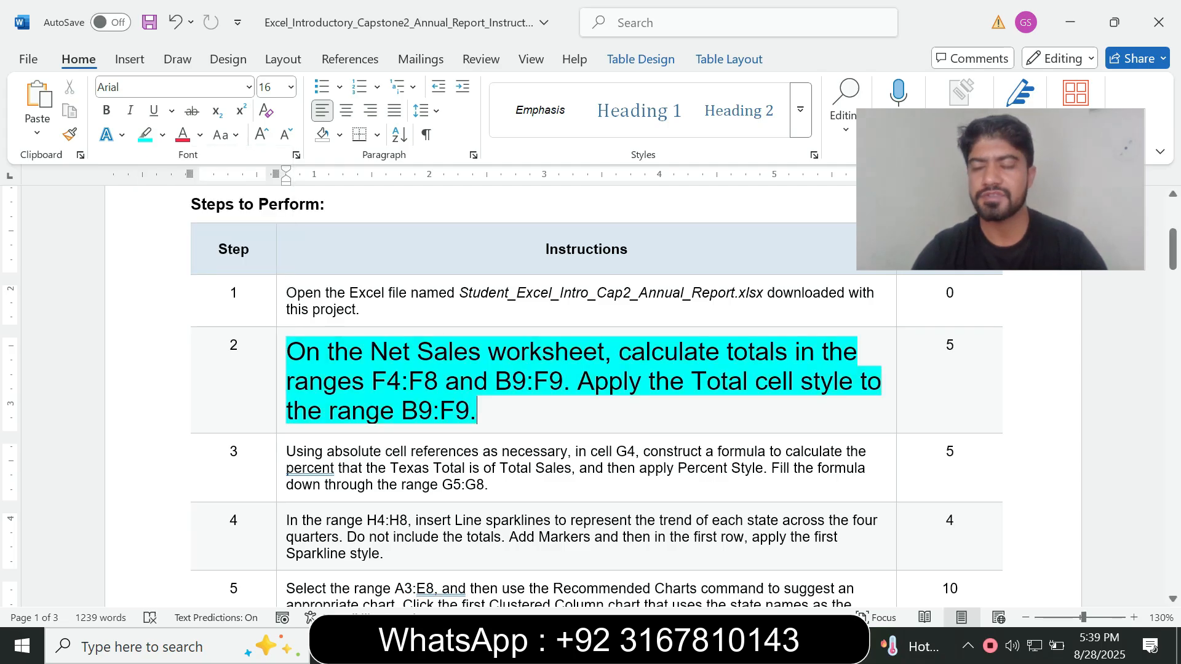
Select the phrase "On the Net Sales worksheet" in step 2, then switch to Excel and open the Net Sales worksheet
drag(1173, 249, 1173, 255)
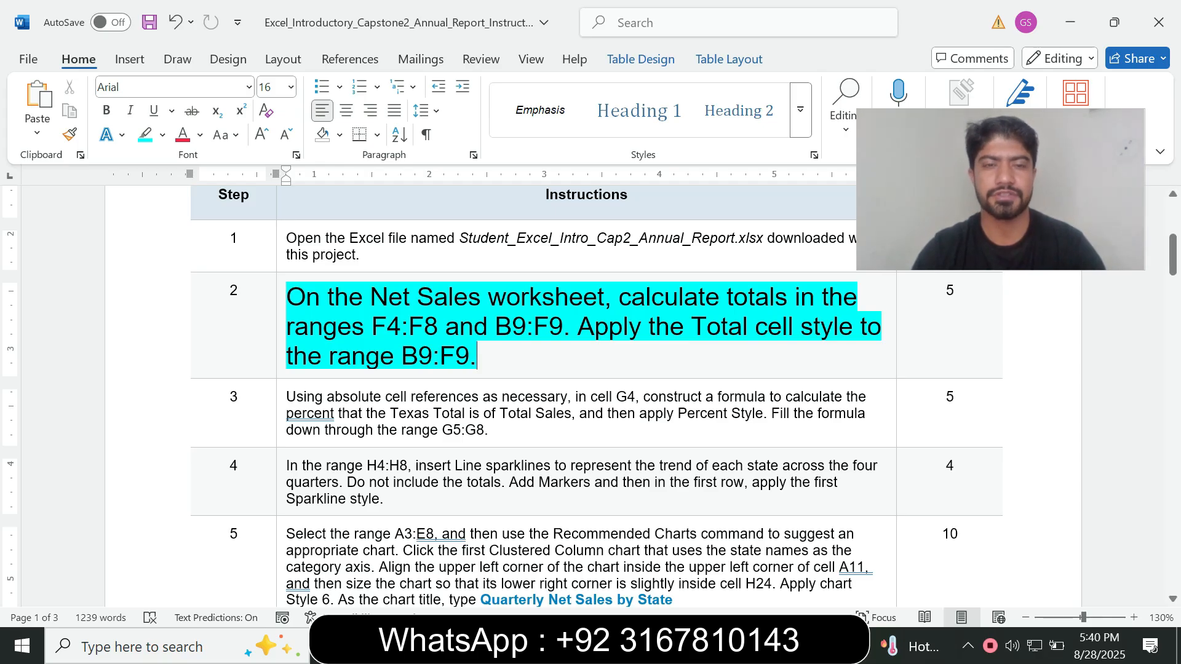
drag(287, 298, 603, 300)
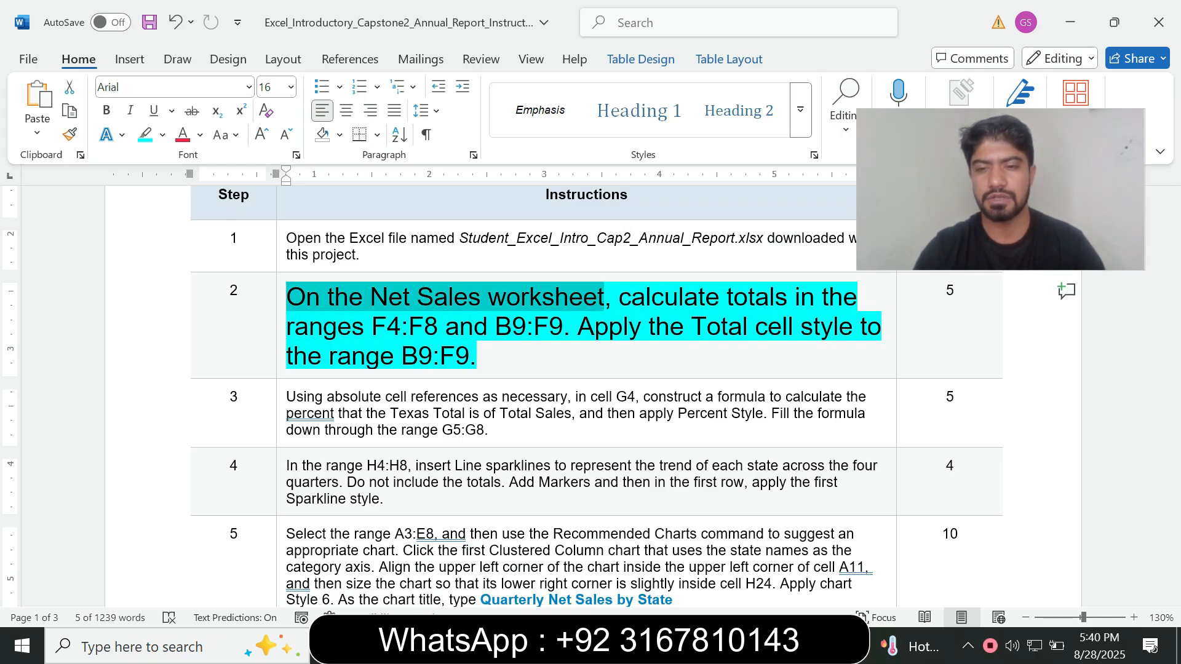
click(750, 646)
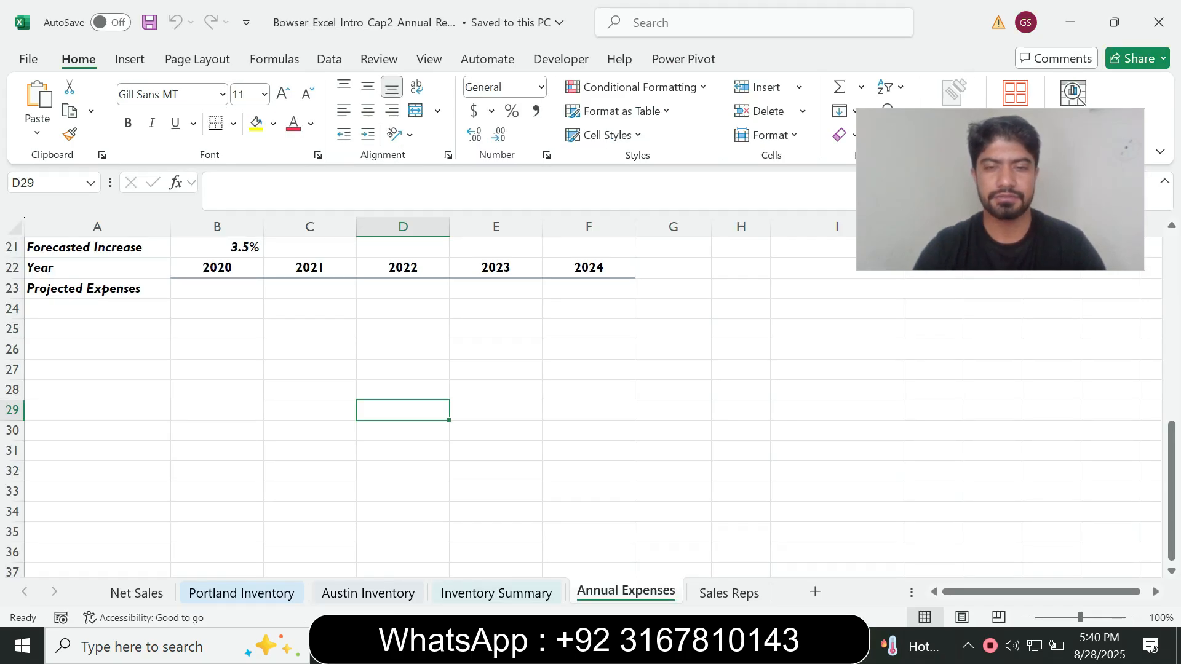
click(137, 592)
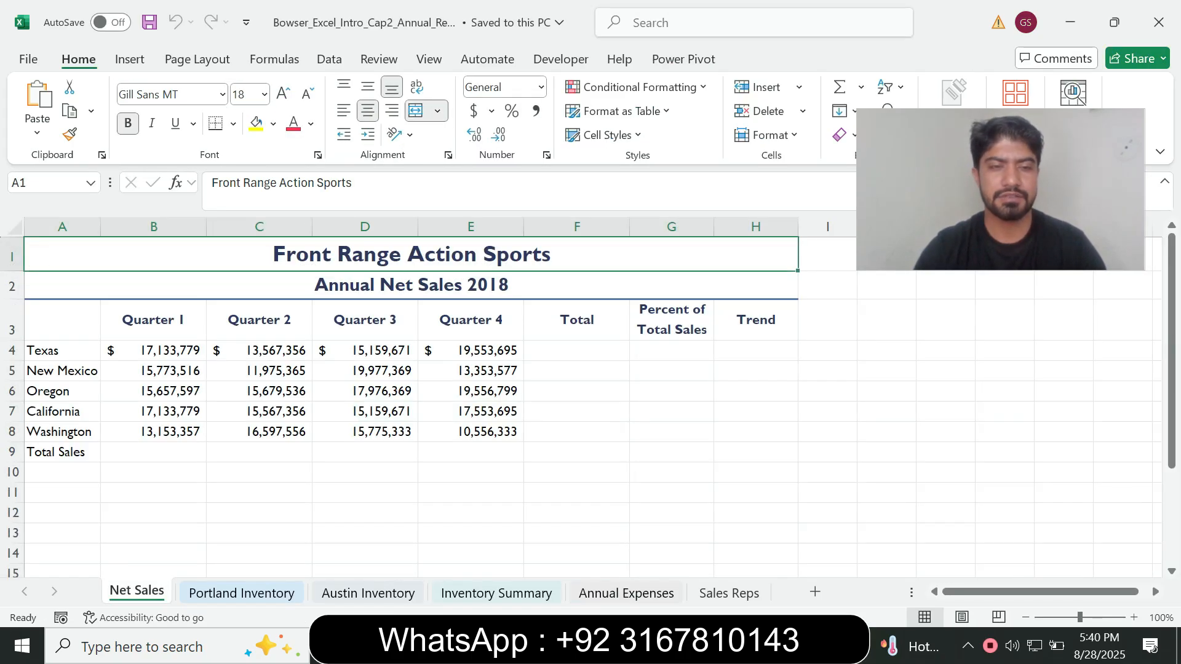
Copy the range reference F4:F8 from the step 2 instruction in Word and use it to select that range on the Net Sales worksheet in Excel
click(707, 646)
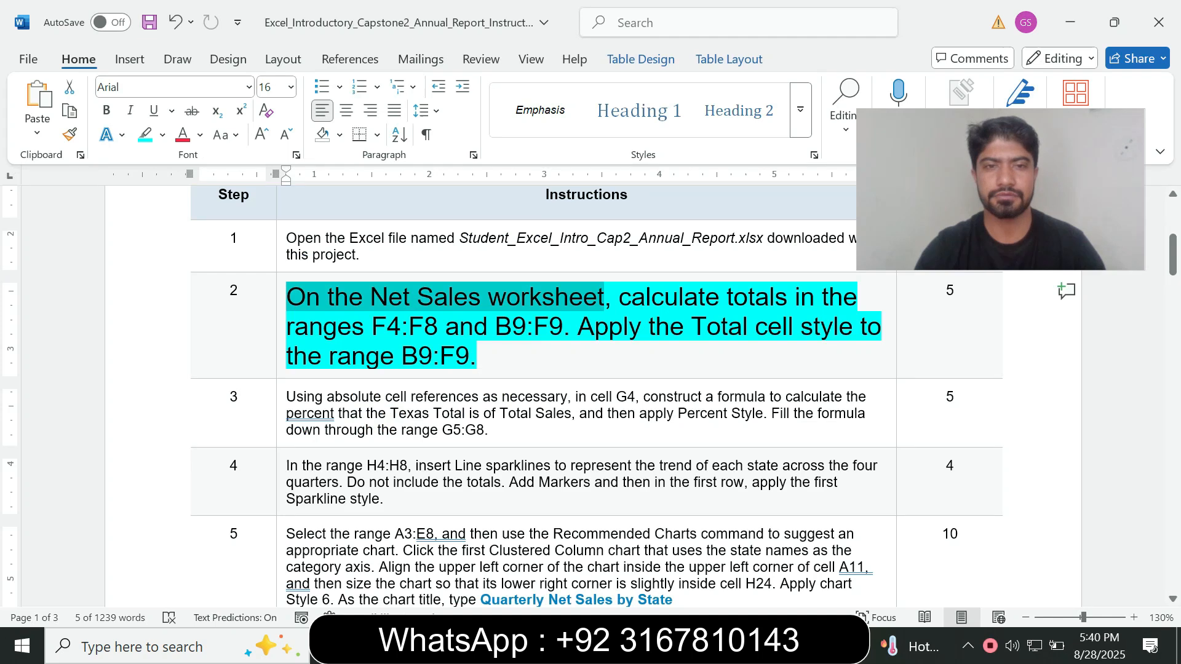
click(481, 298)
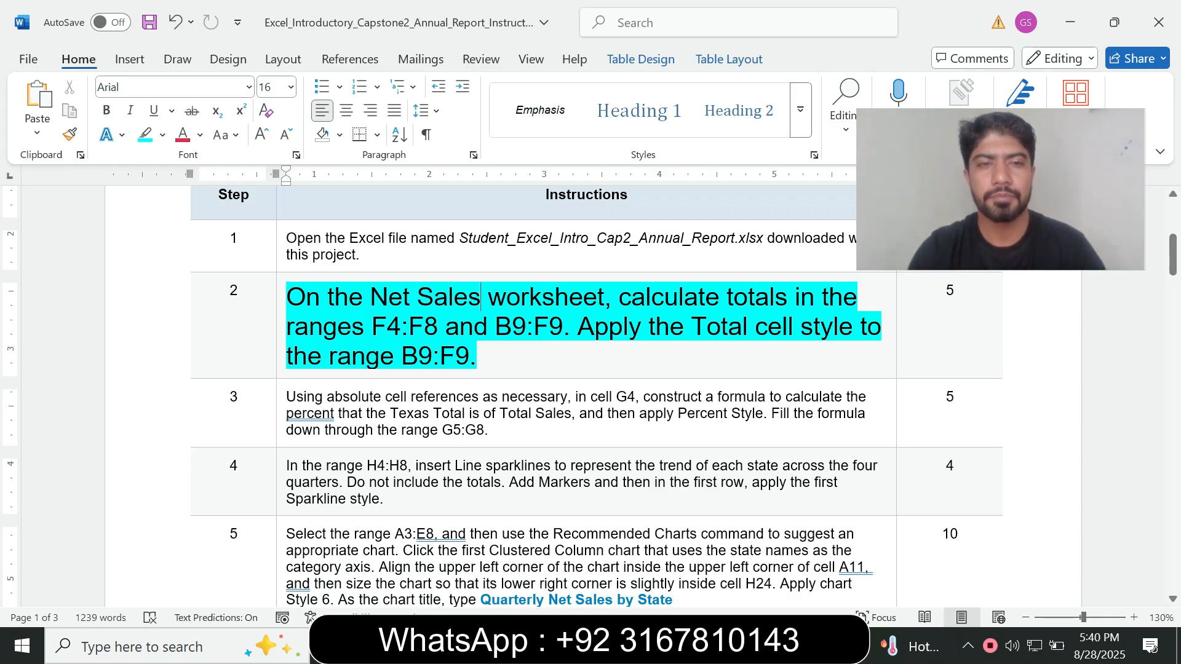
double_click(375, 326)
key(ctrl+shift+Right)
key(ctrl+shift+Right)
key(ctrl+c)
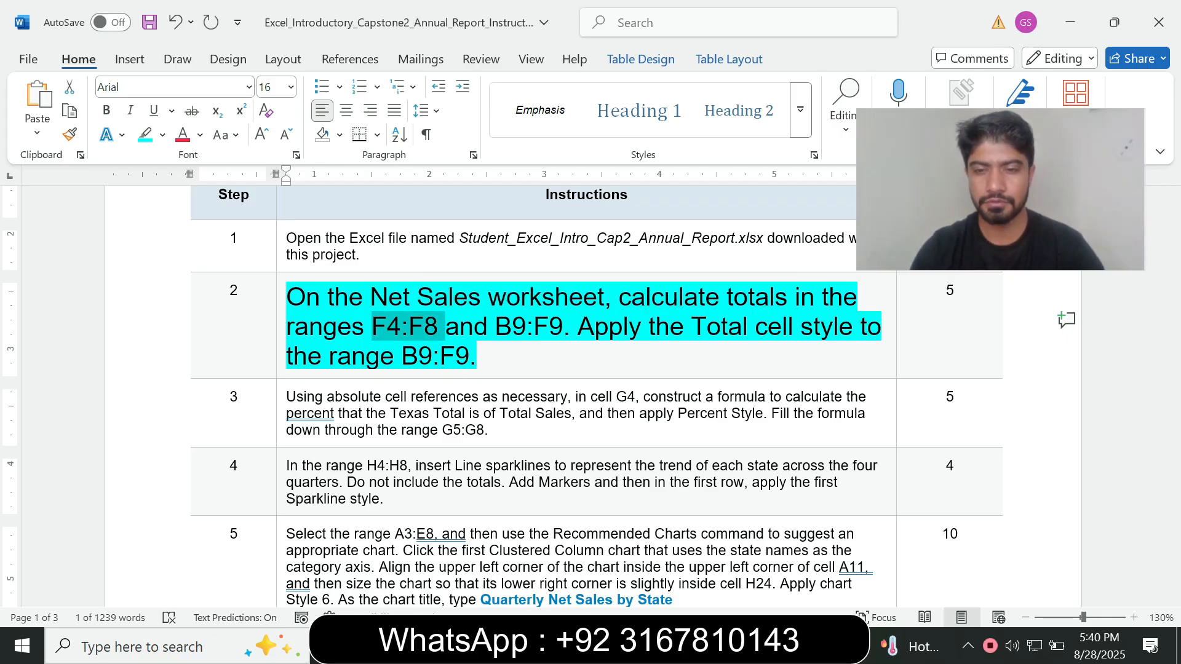
key(alt+Tab)
click(43, 182)
key(ctrl+v)
key(Return)
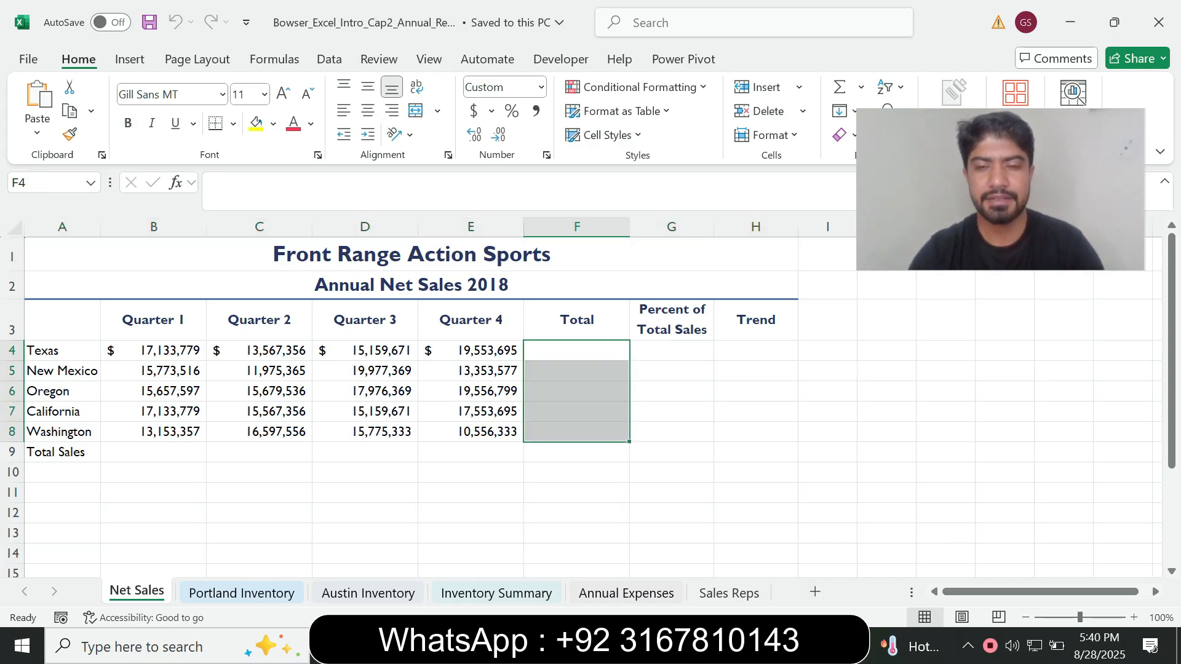
Recheck step 2 in Word, then total the Texas quarters in cell F4 of the Net Sales worksheet with =SUM(B4:E4)
key(alt+Tab)
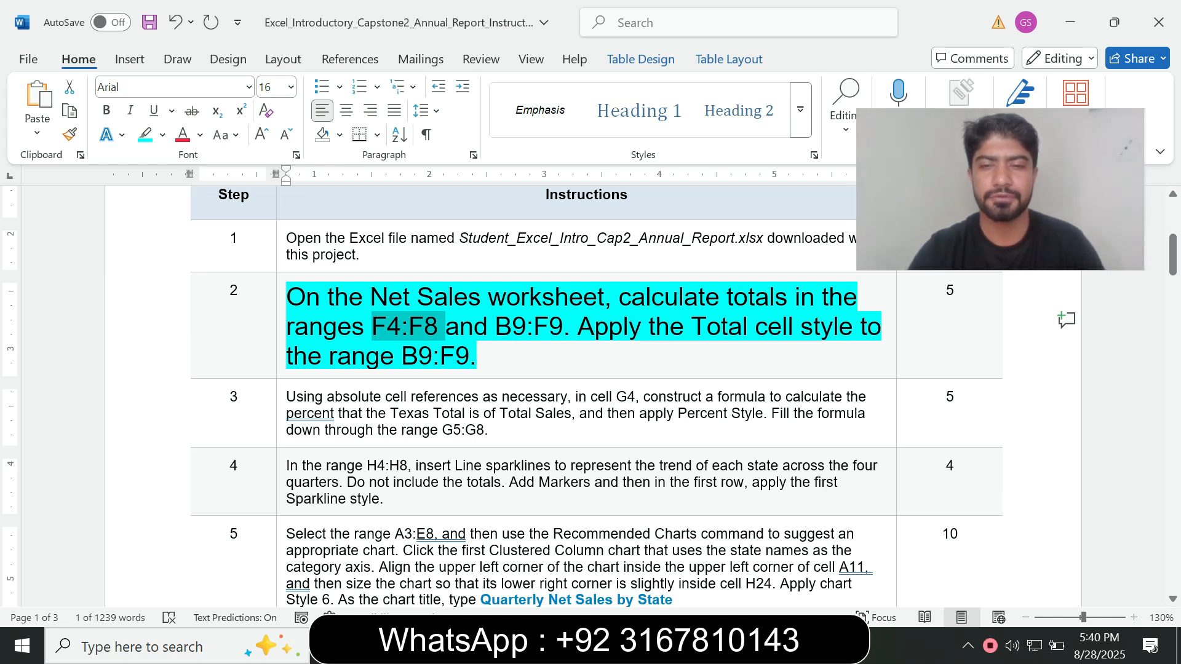
key(alt+Tab)
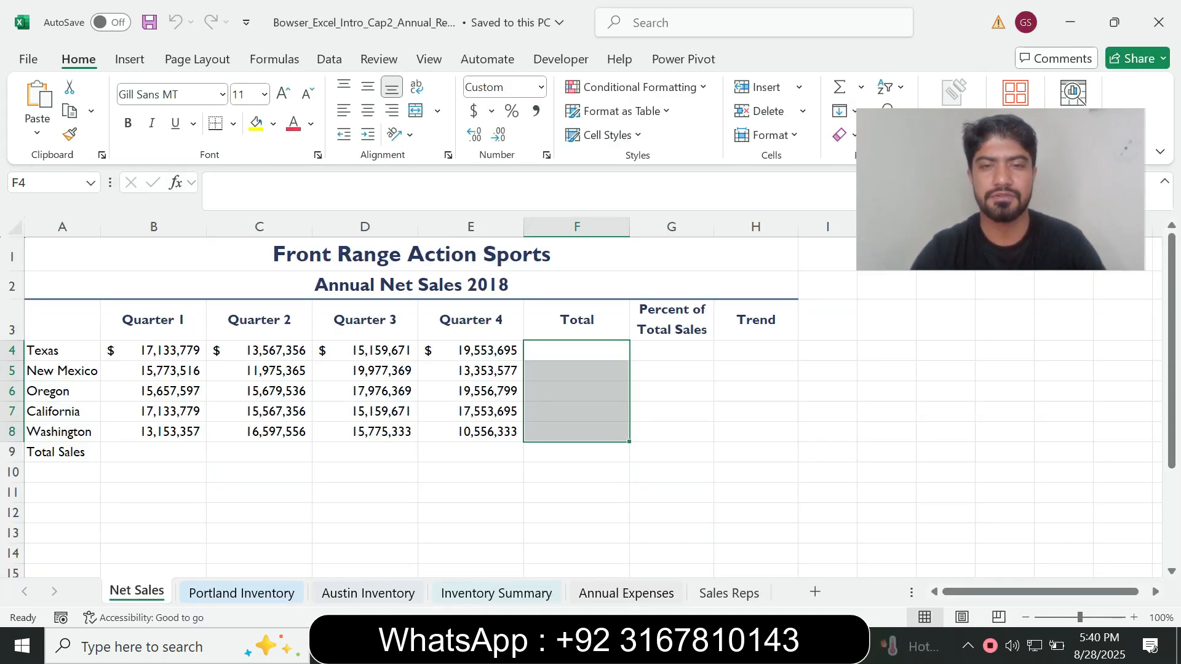
click(576, 350)
text(=)
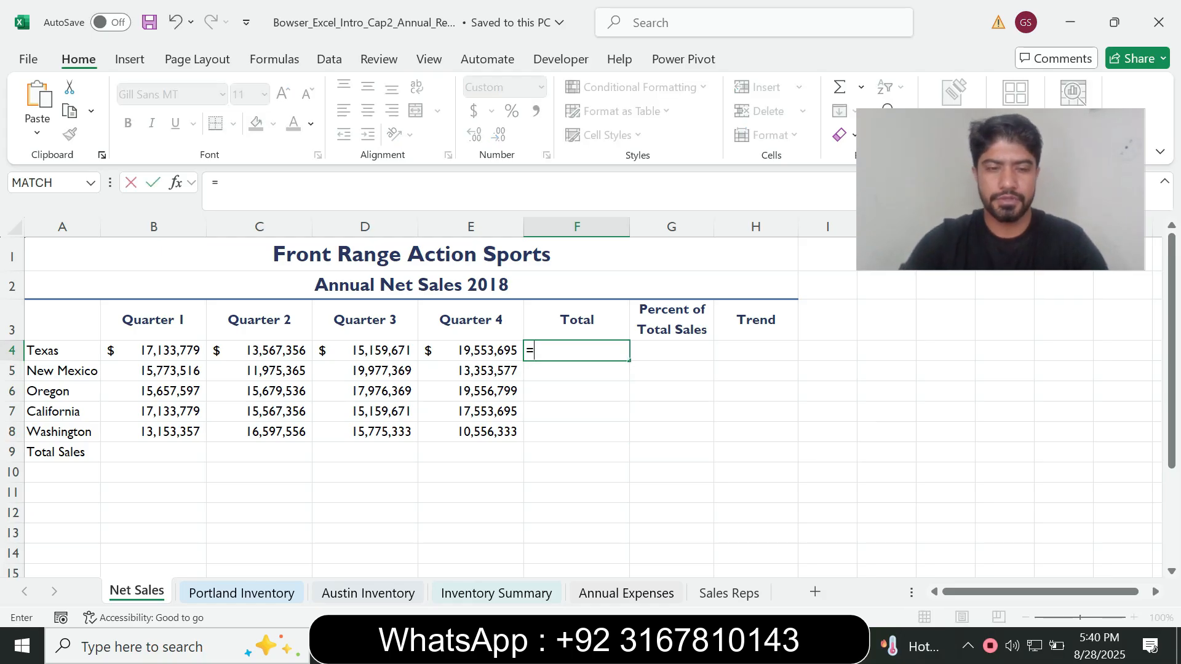
text(sum)
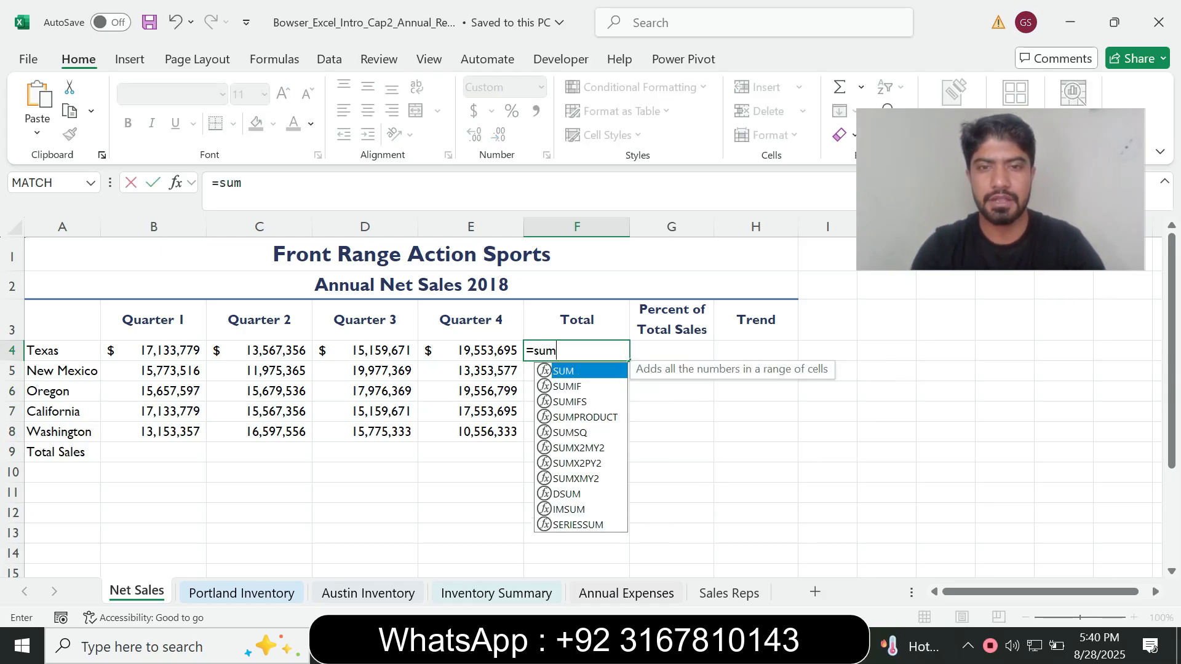
key(Tab)
drag(153, 351, 471, 350)
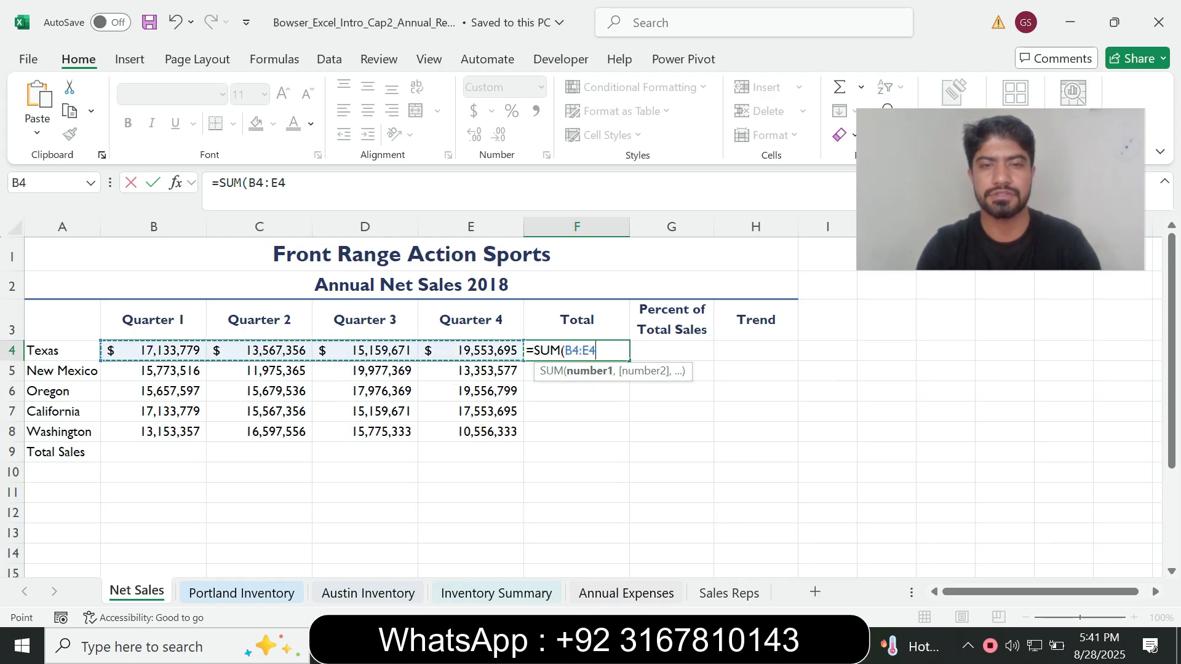
key(Return)
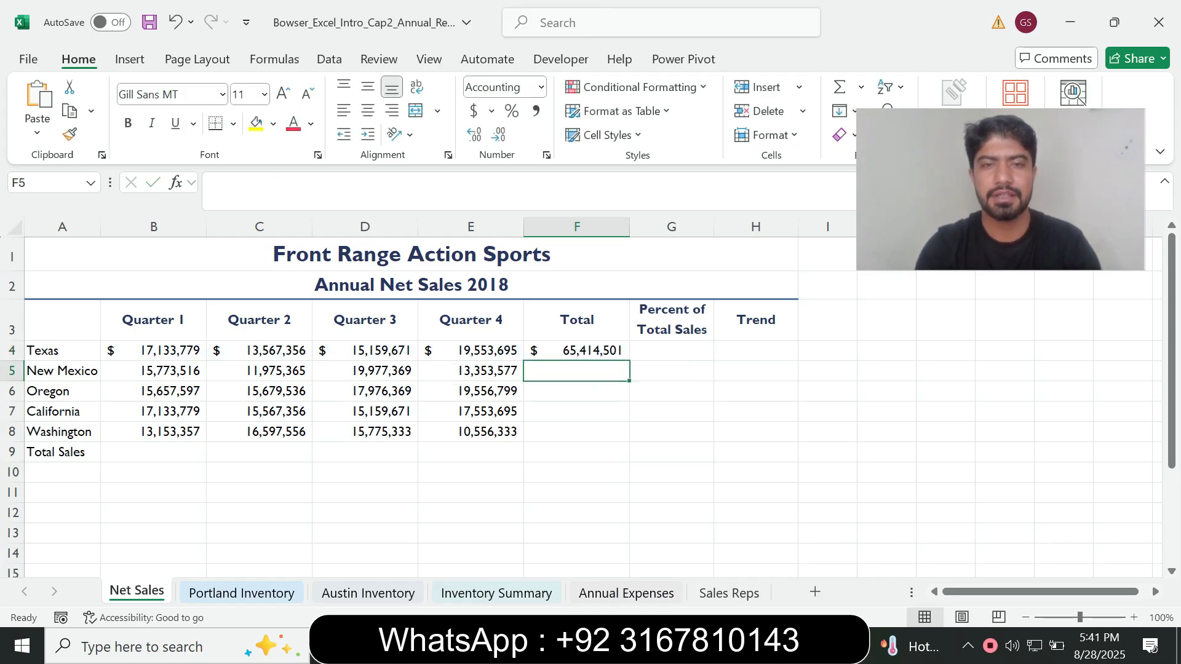
Check the required range in the Word instructions and fill the F4 total formula down through F8 in Excel
click(576, 350)
key(alt+Tab)
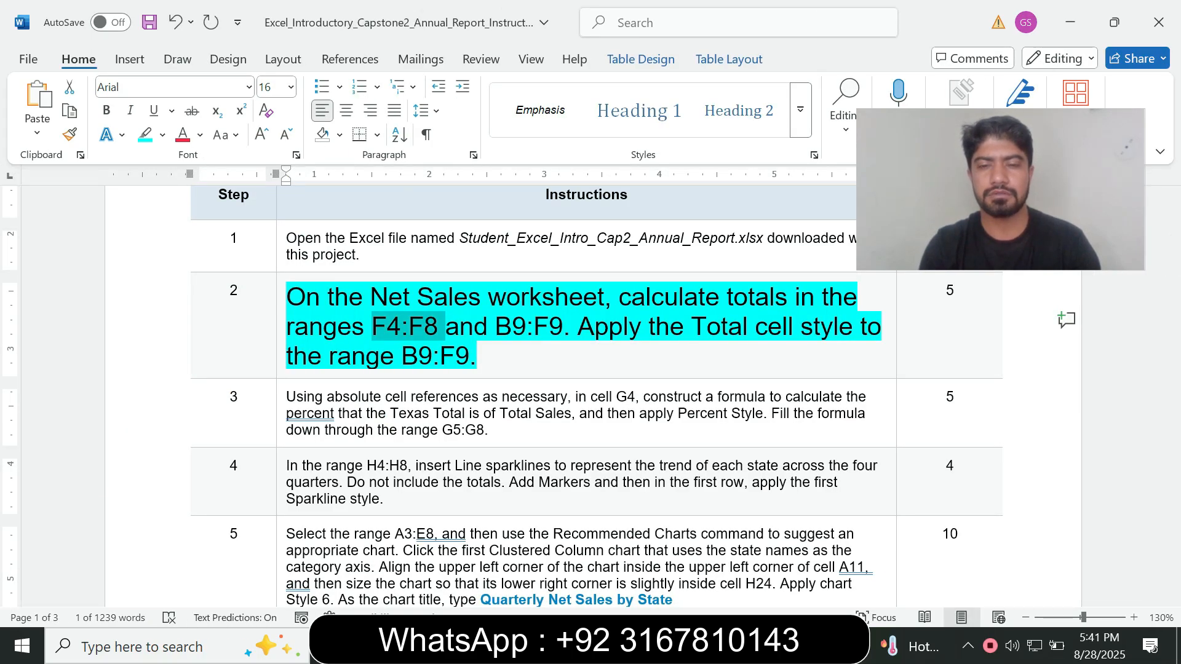
key(alt+Tab)
drag(629, 361, 615, 433)
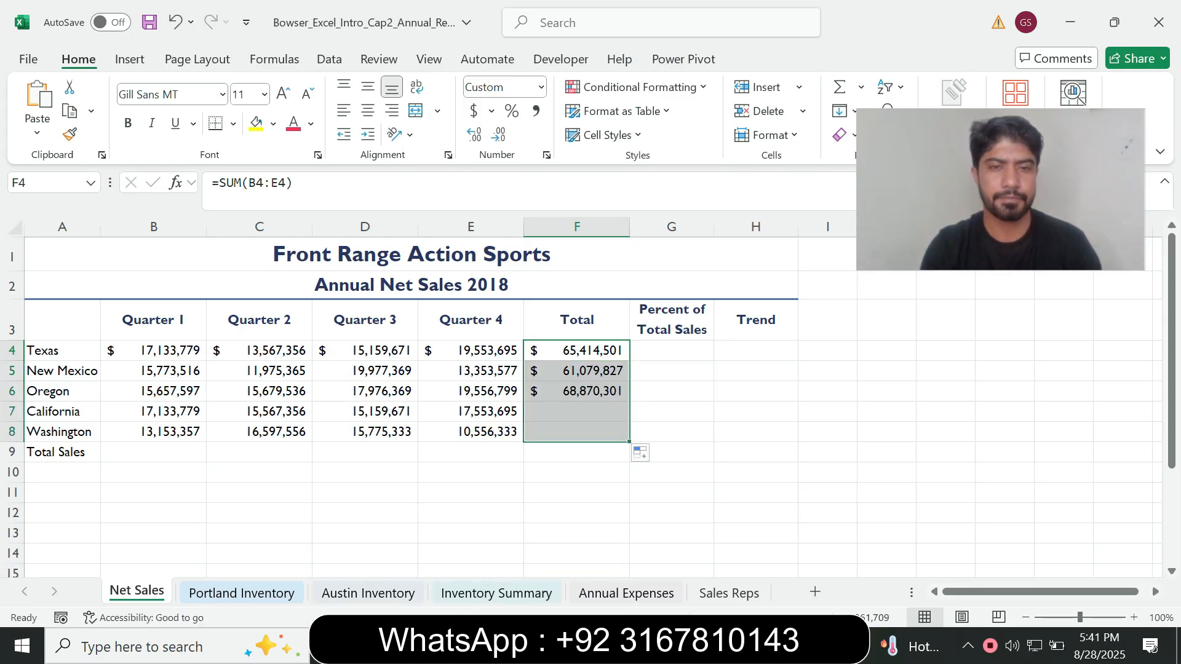
Consult step 2 in Word again, then total the Quarter 1 sales in cell B9 of the Net Sales worksheet with =SUM(B4:B8)
key(alt+Tab)
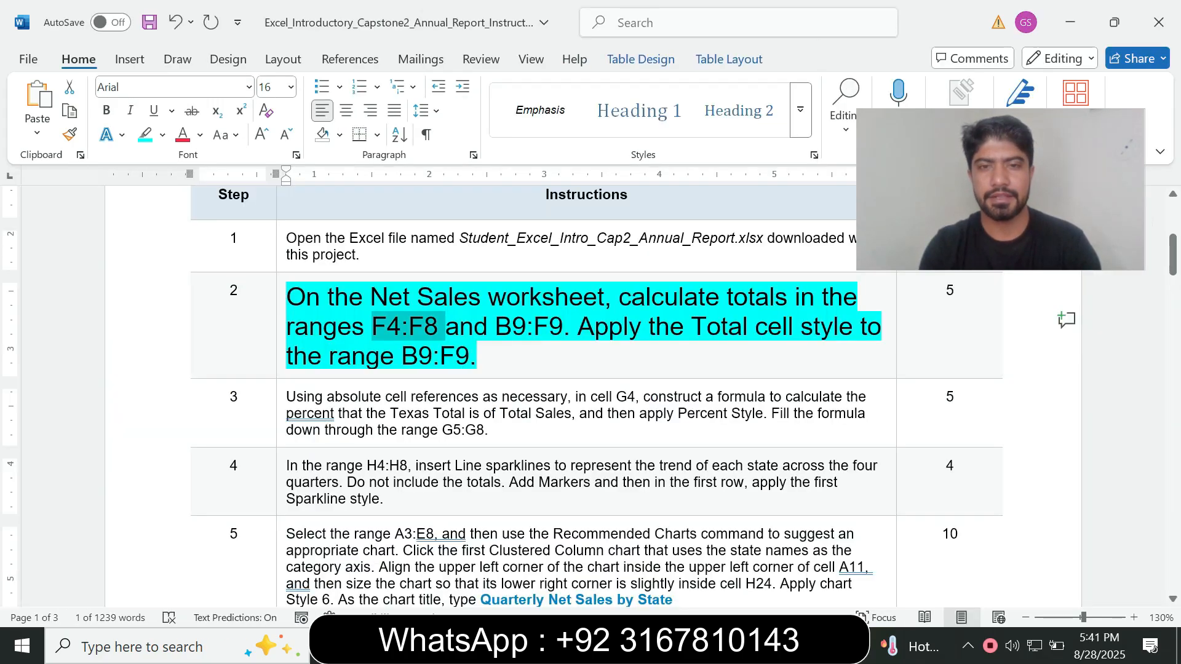
click(478, 356)
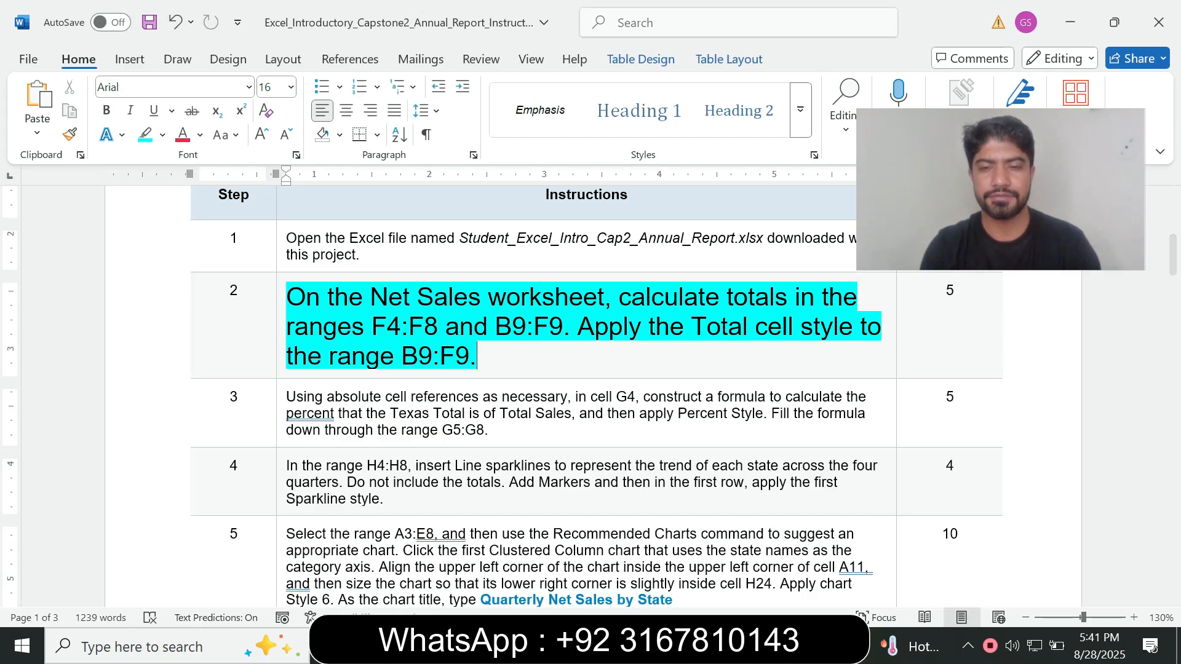
key(alt+Tab)
click(153, 452)
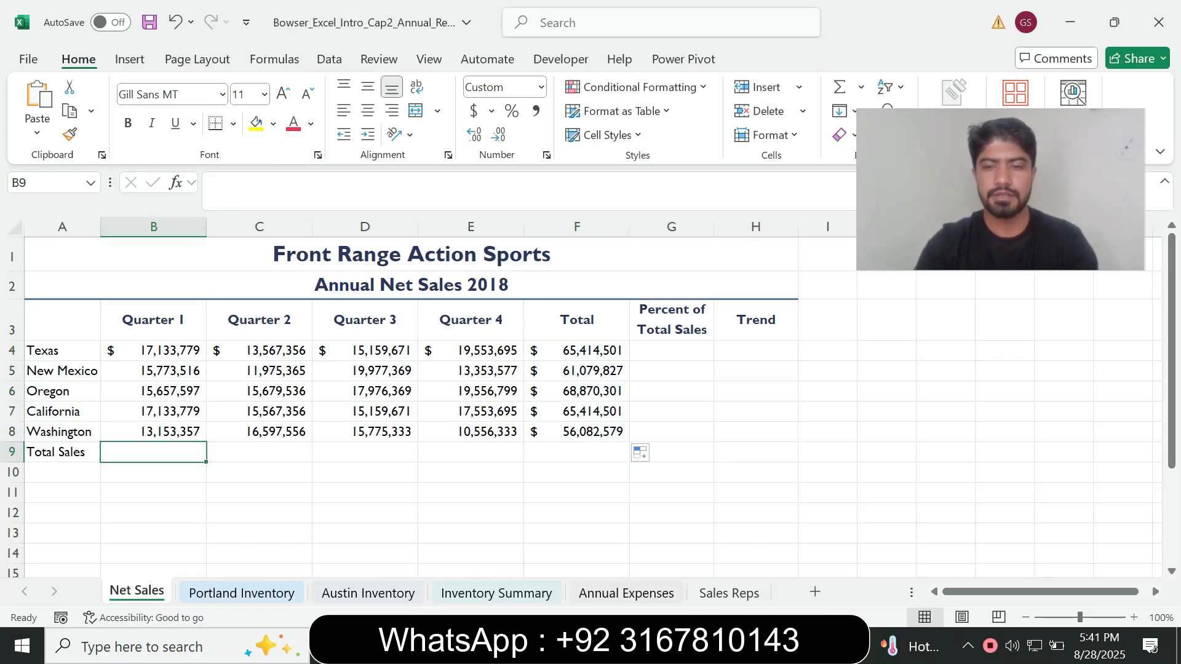
text(=sum)
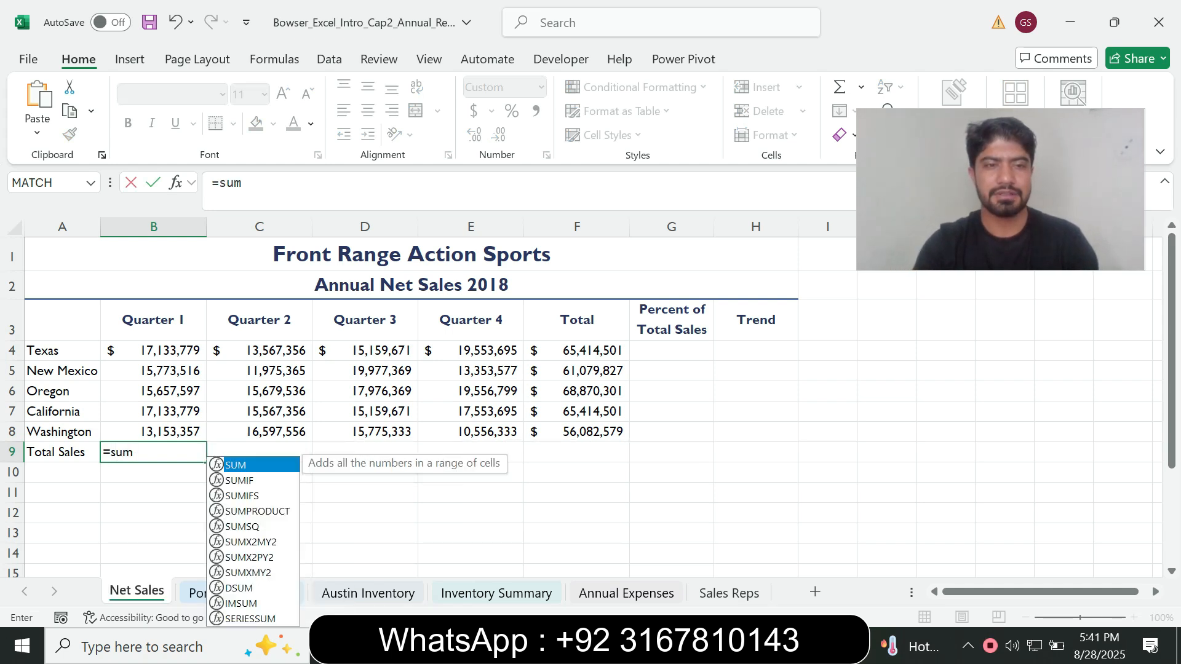
key(Tab)
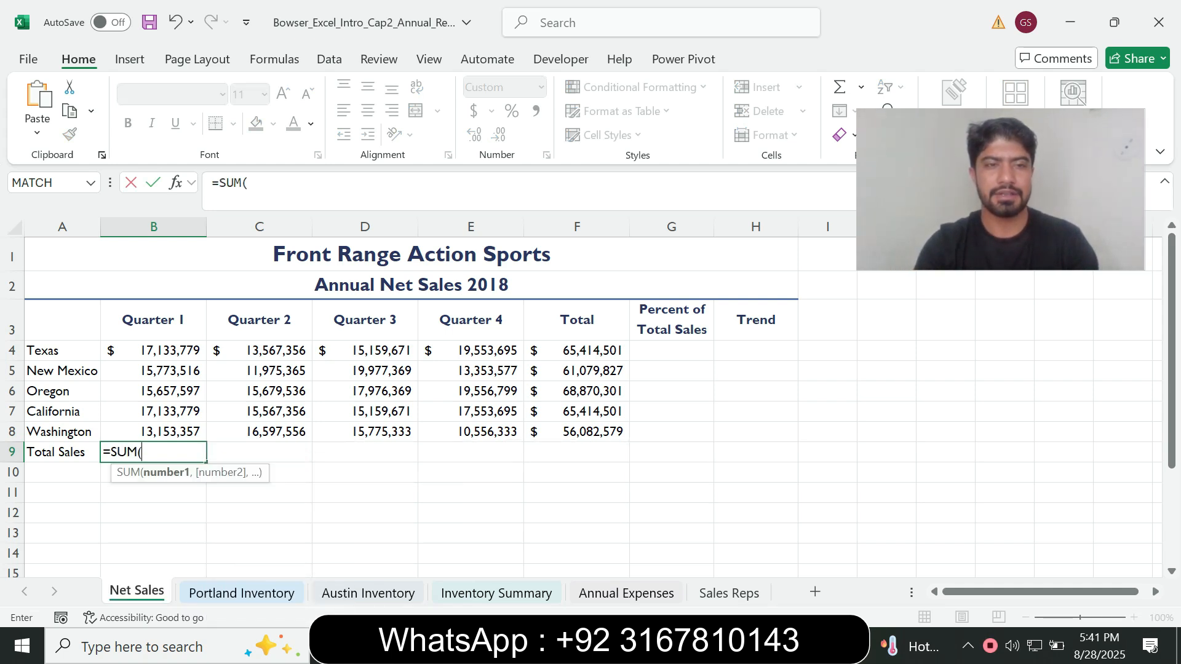
drag(154, 351, 154, 432)
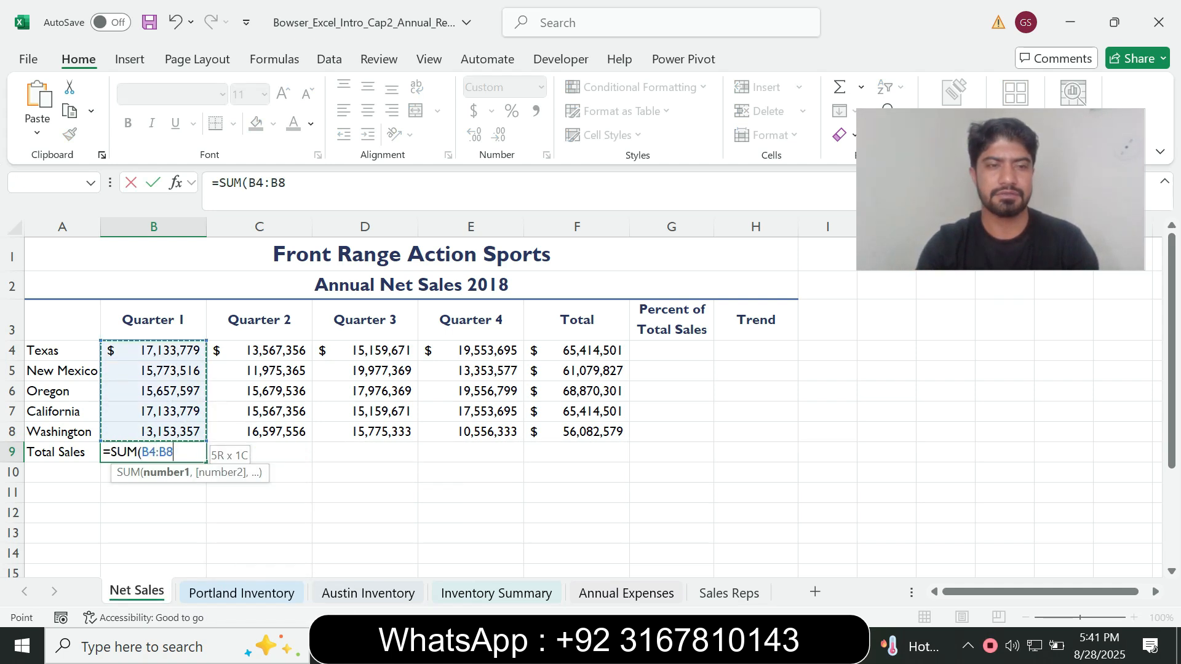
text())
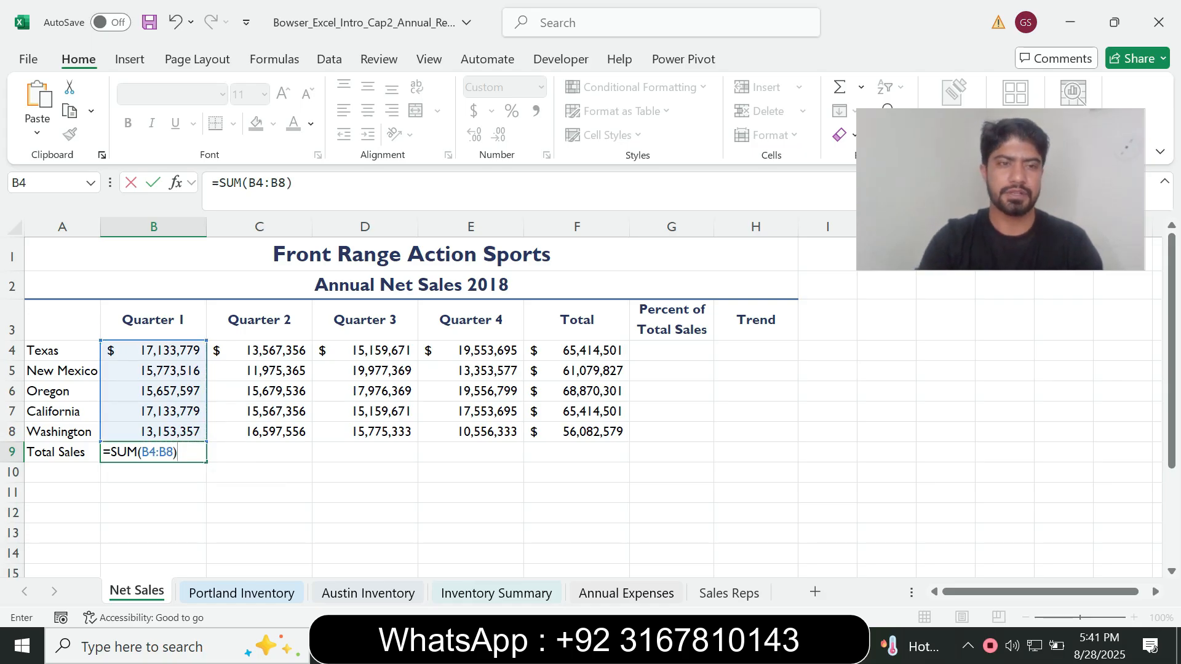
key(Return)
Confirm the range B9:F9 in the Word instructions and fill the B9 total formula across through F9 in Excel
click(154, 452)
key(alt+Tab)
drag(495, 327, 564, 328)
key(alt+Tab)
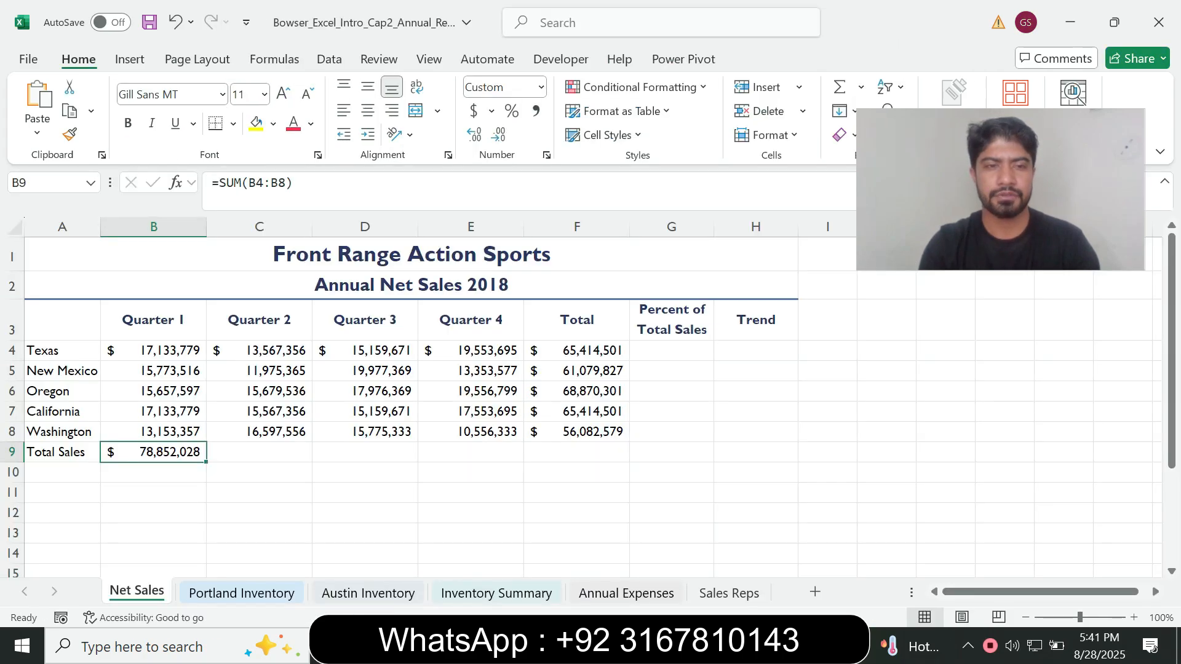
drag(206, 462, 621, 458)
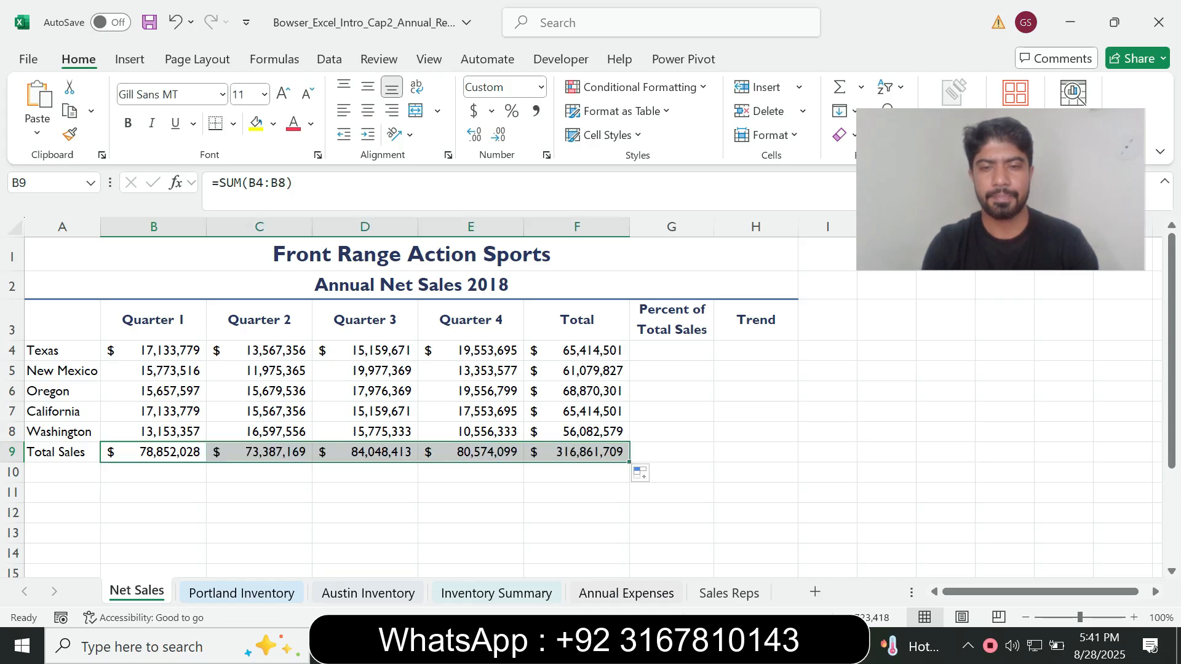
Check the required style and range in step 2 in Word, then apply the Total cell style to B9:F9 in Excel
key(alt+Tab)
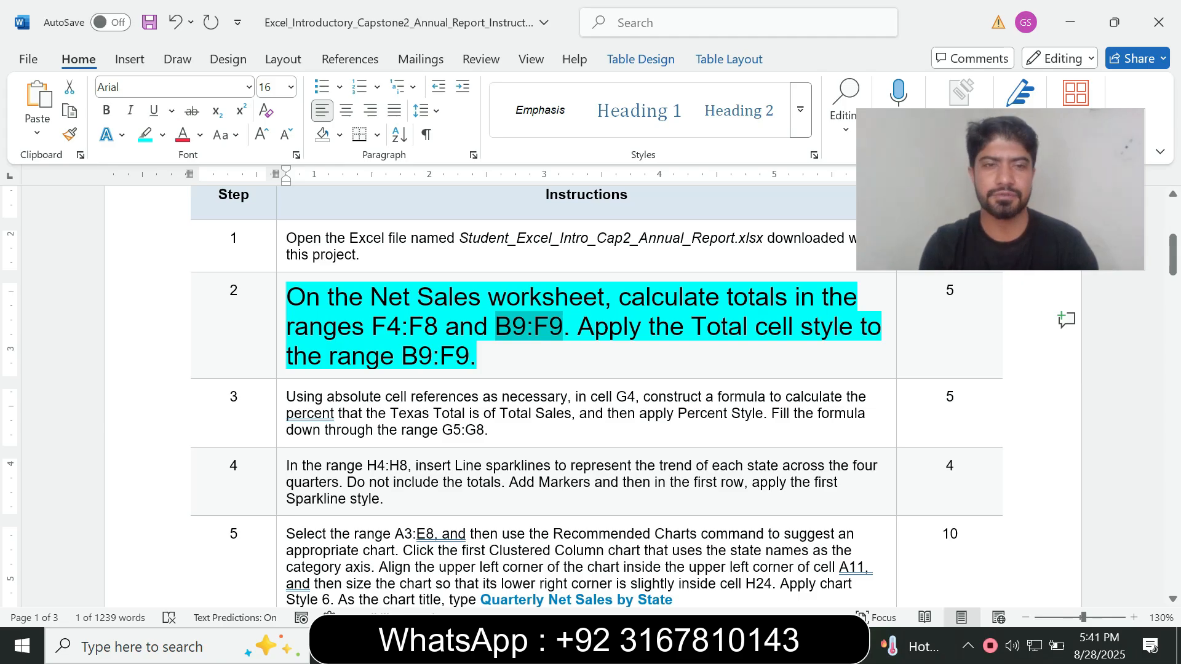
drag(401, 357, 469, 357)
key(ctrl+c)
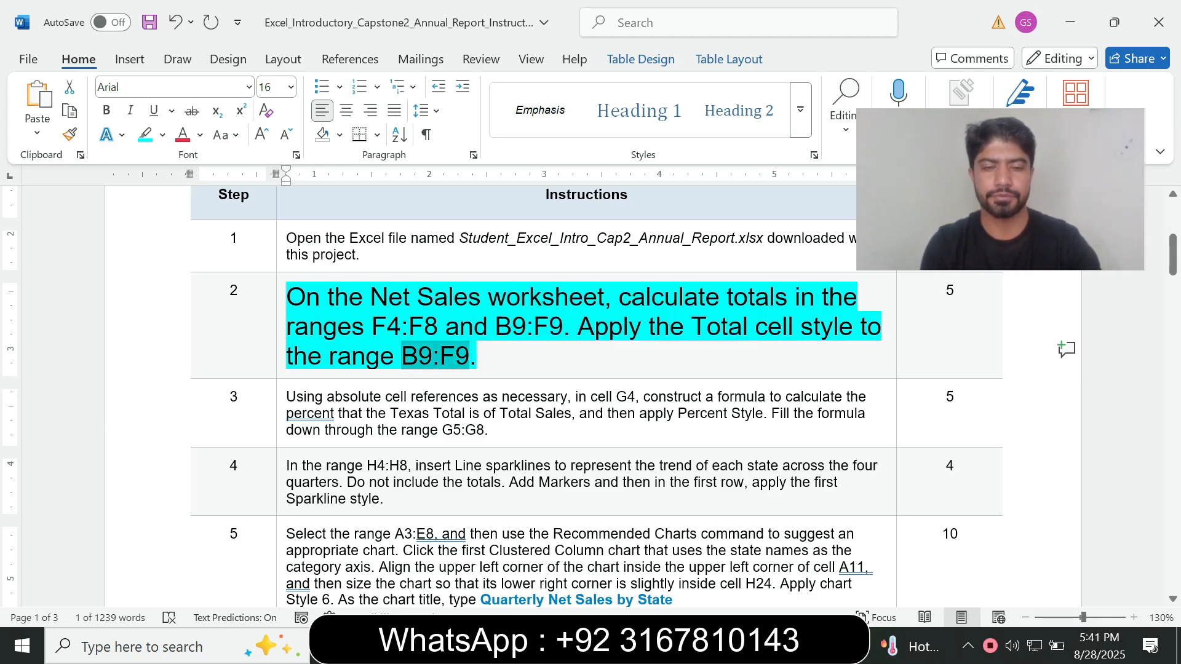
key(alt+Tab)
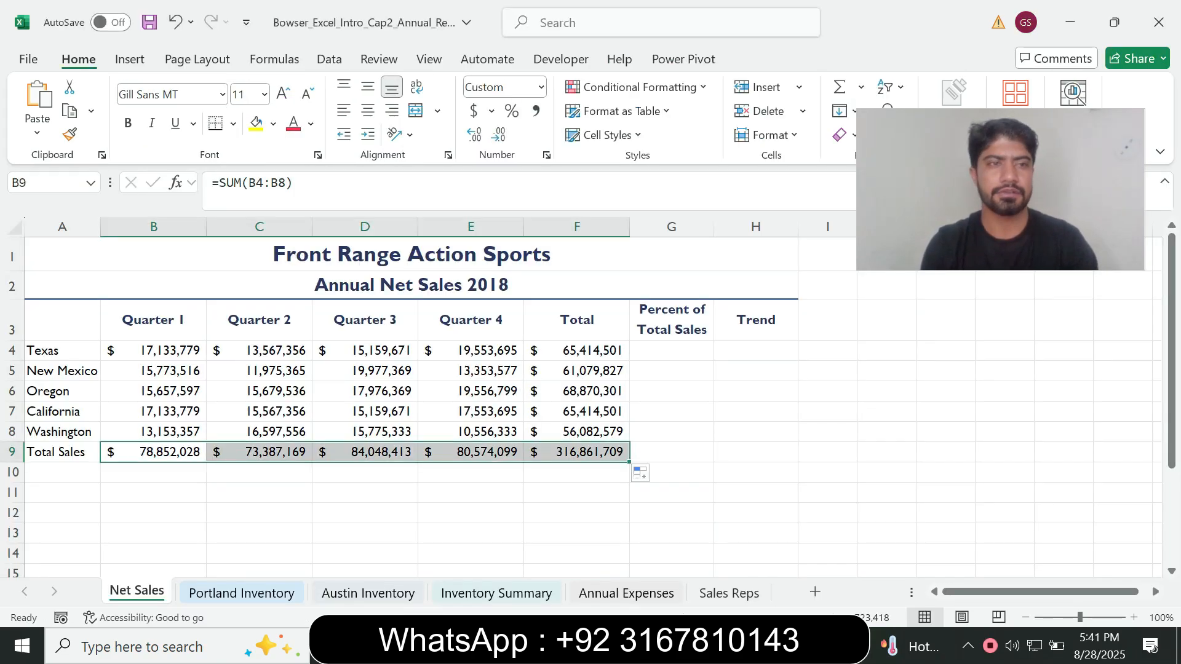
key(ctrl+v)
key(Return)
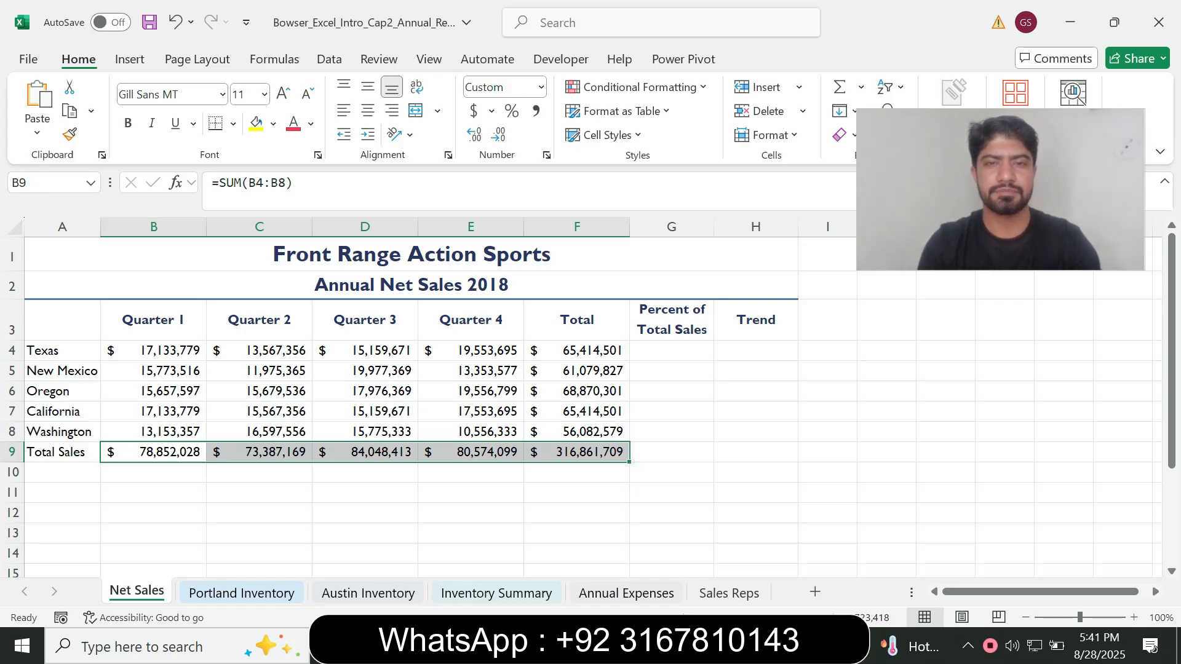
key(alt+Tab)
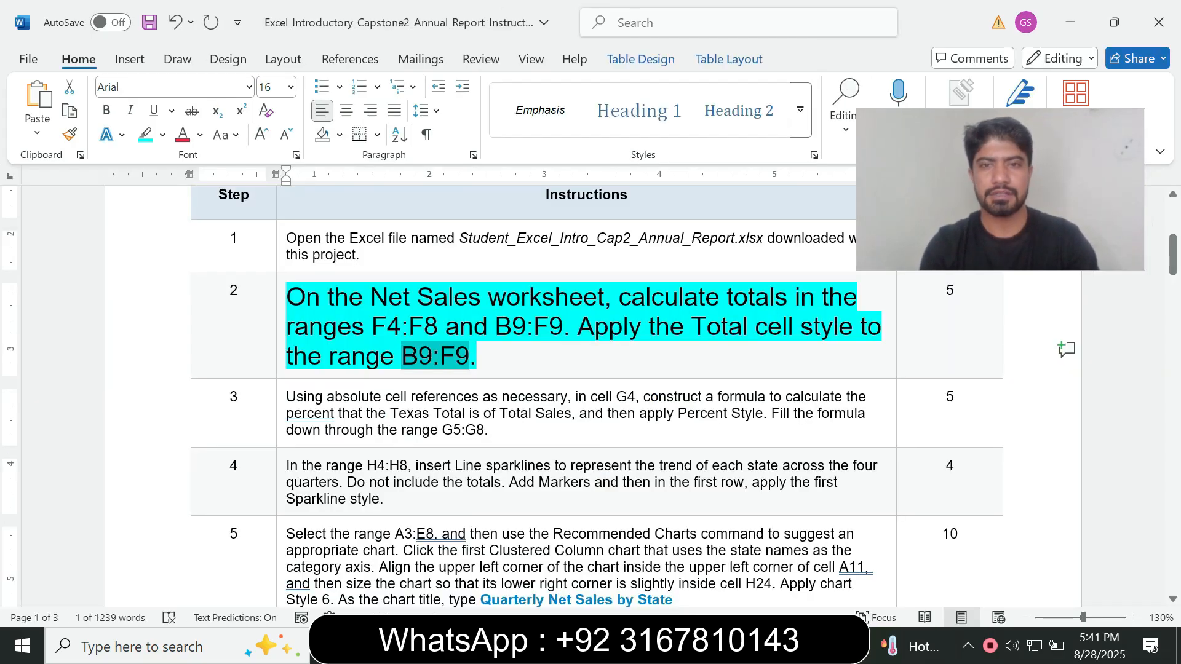
key(alt+Tab)
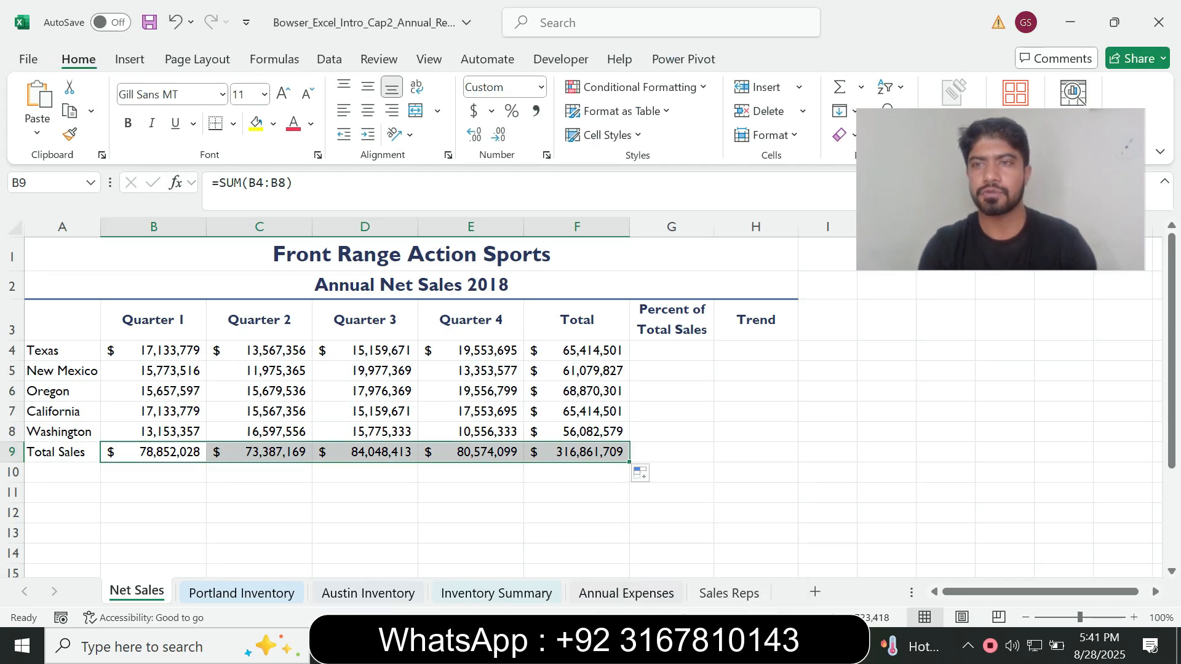
click(606, 135)
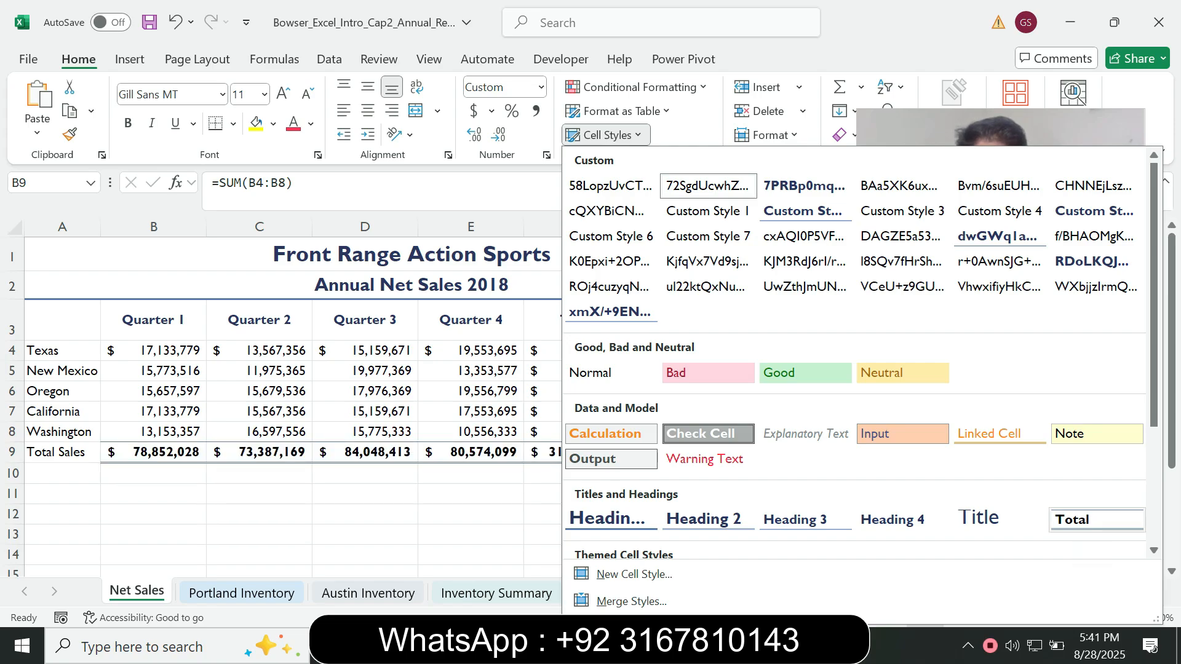
click(1086, 522)
Switch to Word and reset the step 2 instruction text to 9 pt with no highlight
key(alt+Tab)
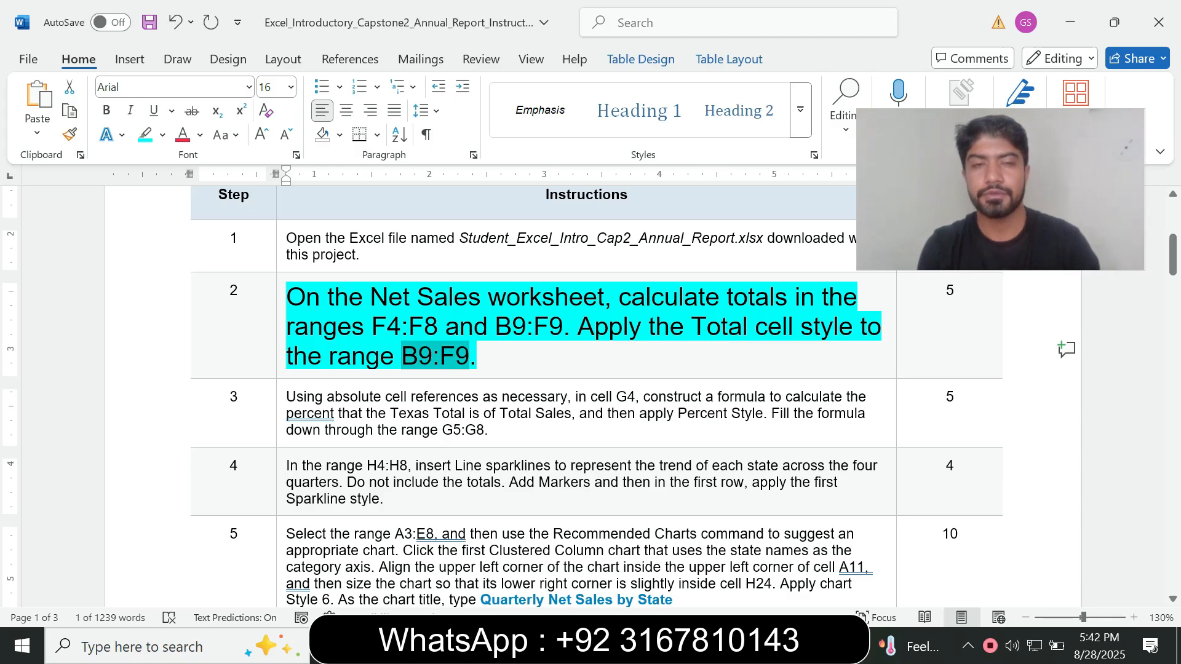
click(281, 357)
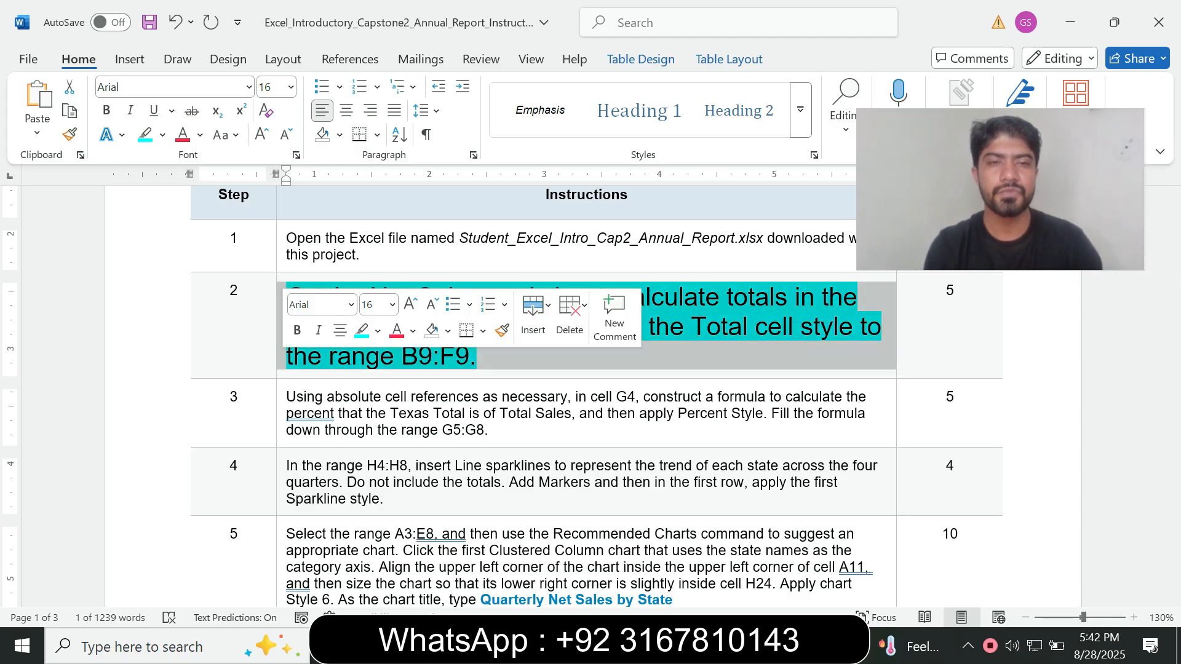
click(392, 305)
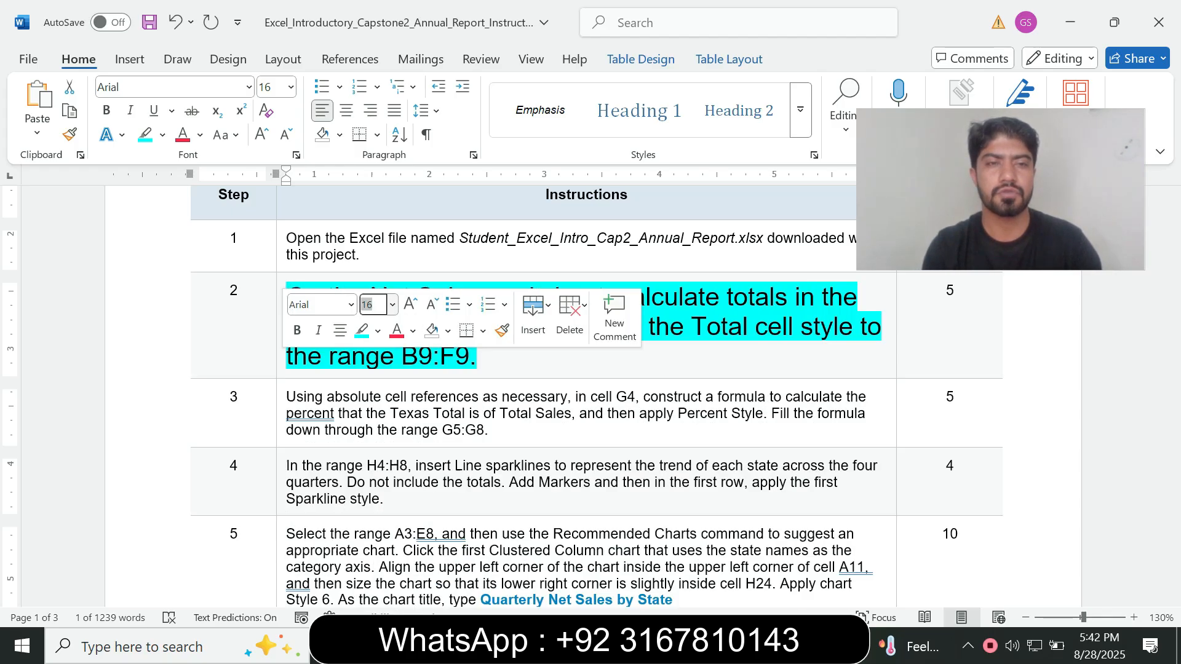
click(373, 351)
click(378, 331)
click(429, 481)
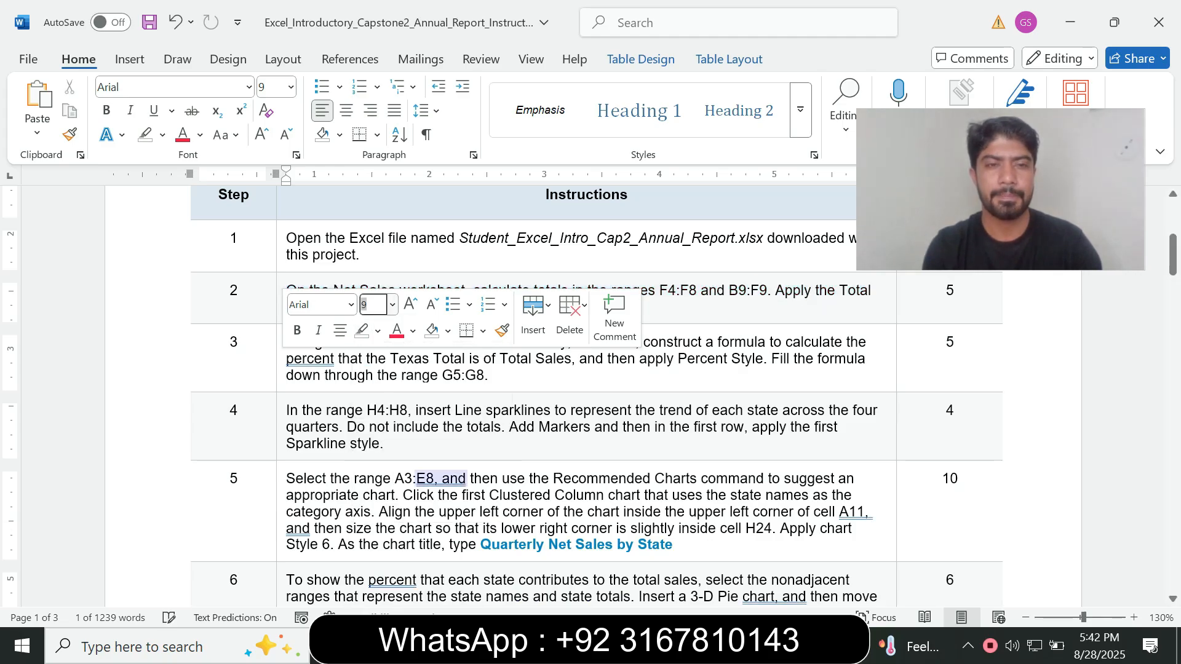
Enlarge the step 3 instruction text to 14 pt and highlight it in turquoise
click(281, 377)
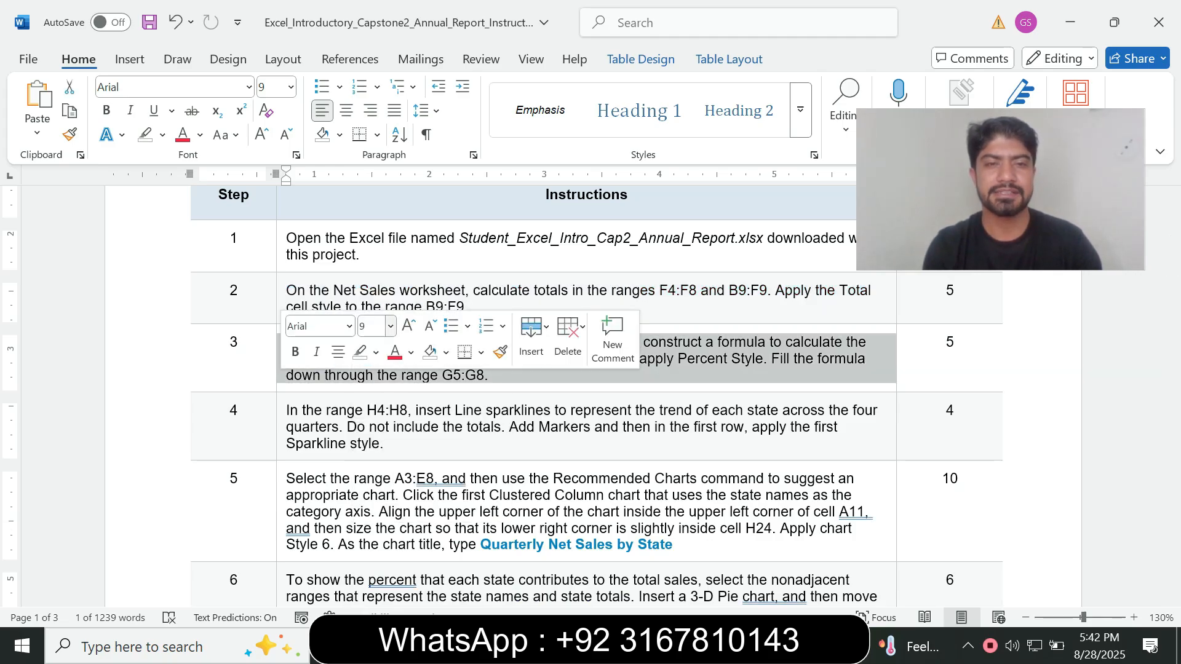
click(391, 326)
click(375, 127)
click(162, 135)
click(190, 280)
Read the step 3 instruction in Word and locate cell G4 on the Net Sales worksheet in Excel
drag(287, 347, 682, 424)
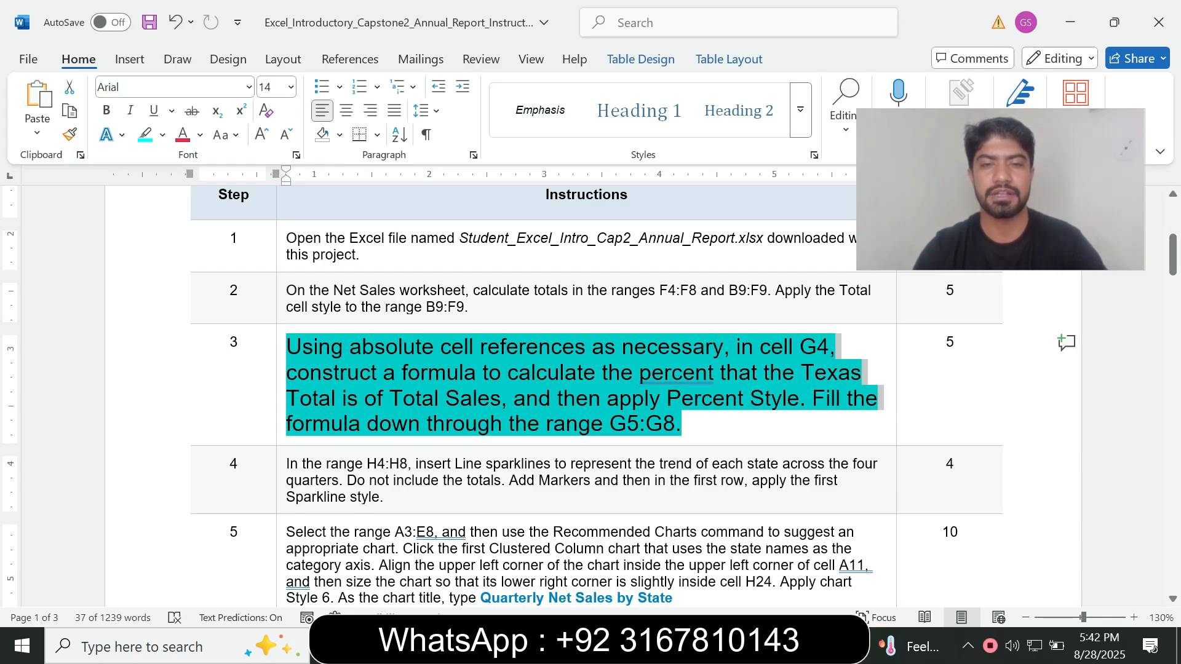
click(288, 349)
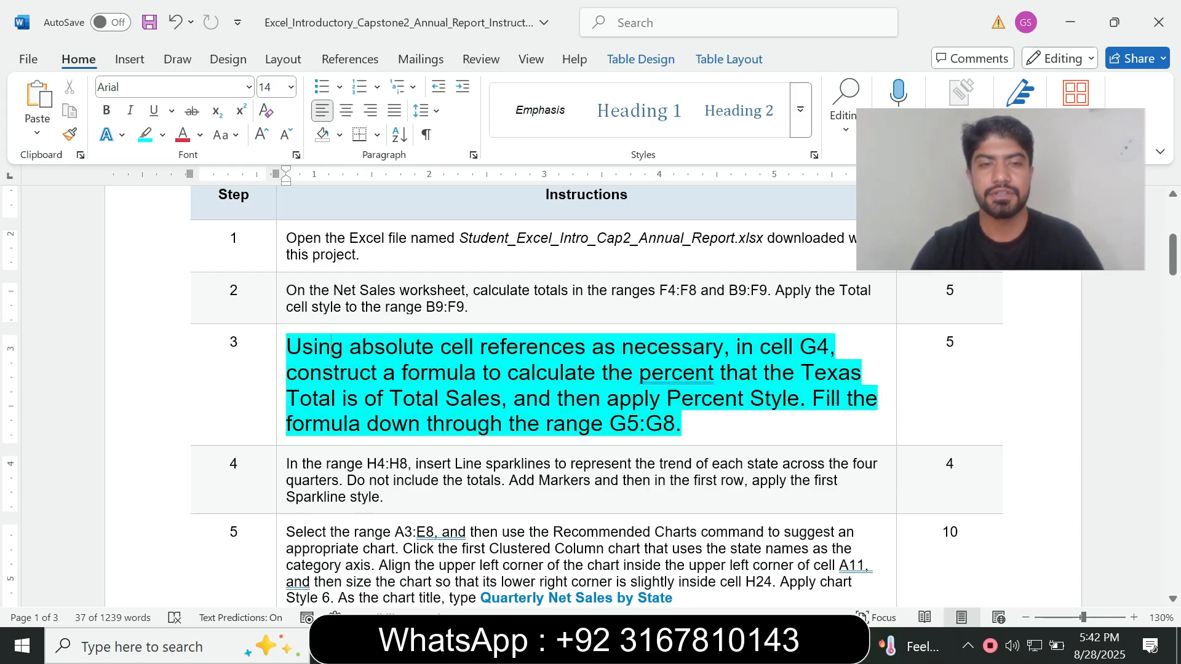
drag(288, 348, 541, 374)
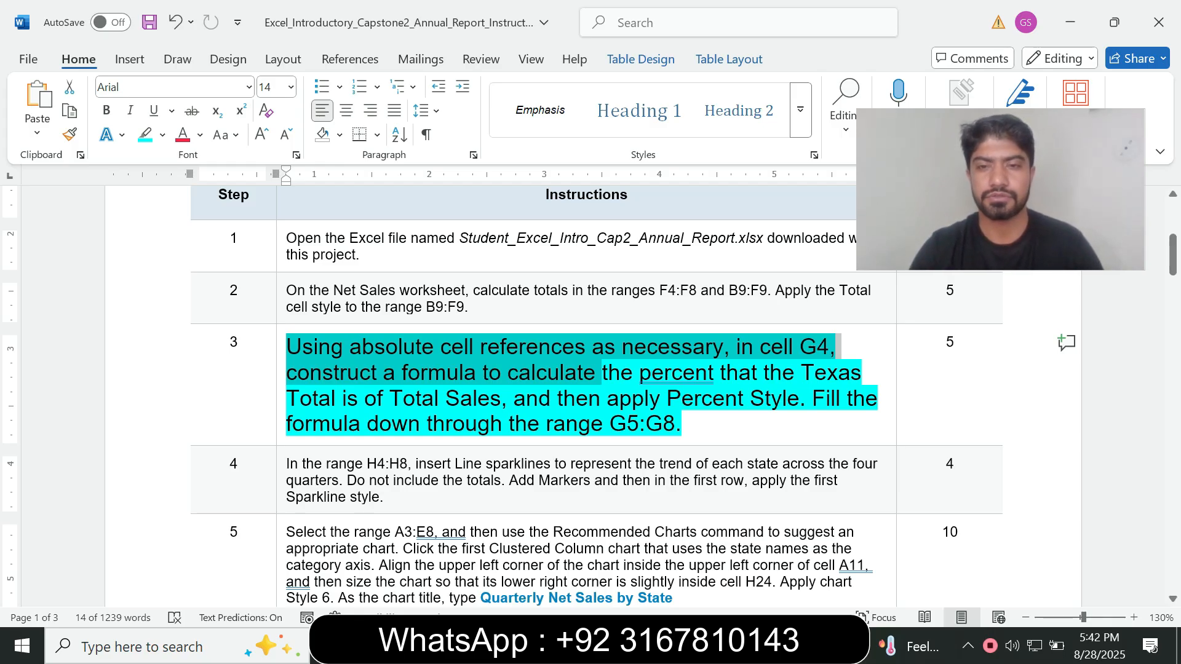
key(alt+Tab)
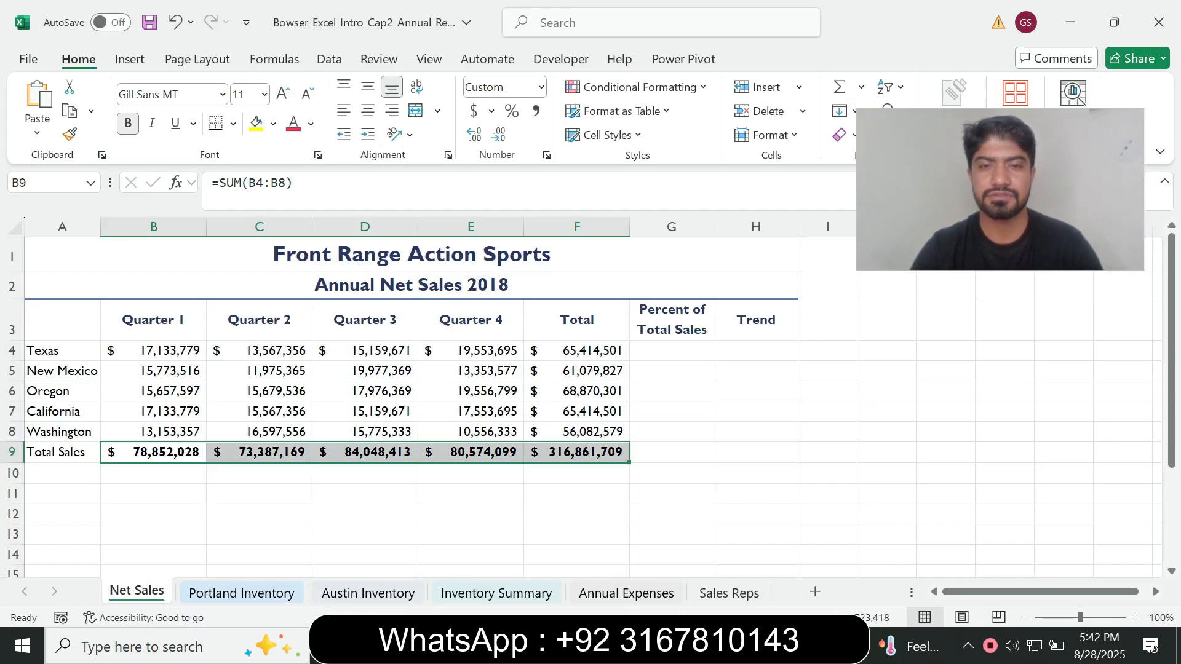
click(672, 350)
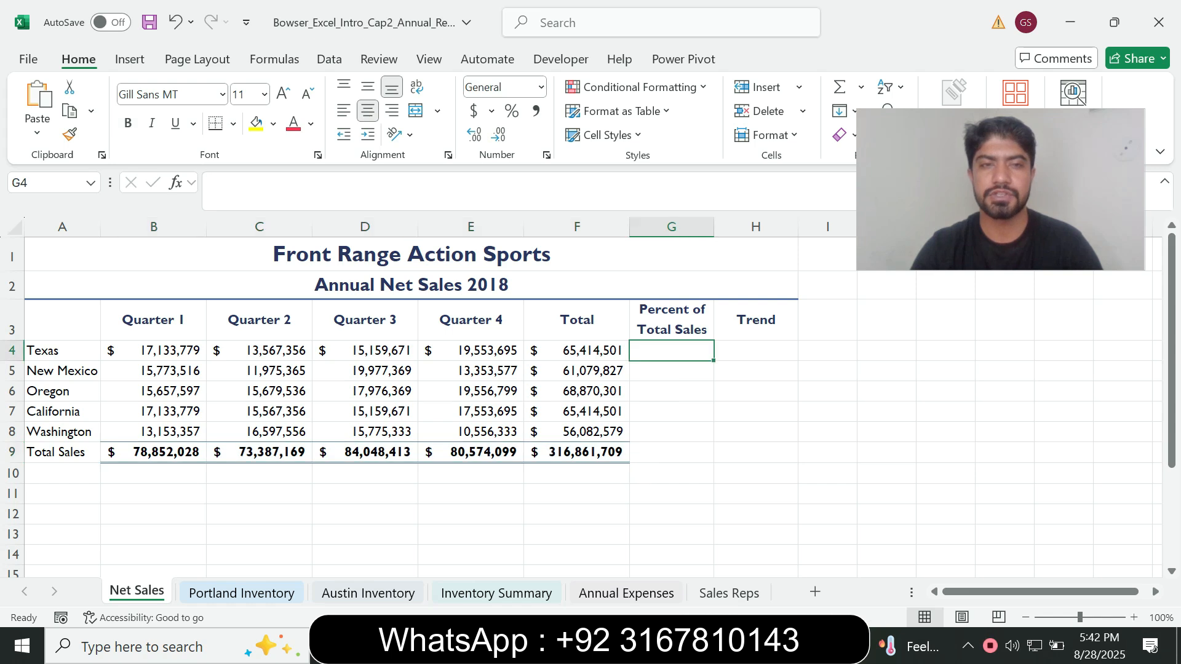
key(alt+Tab)
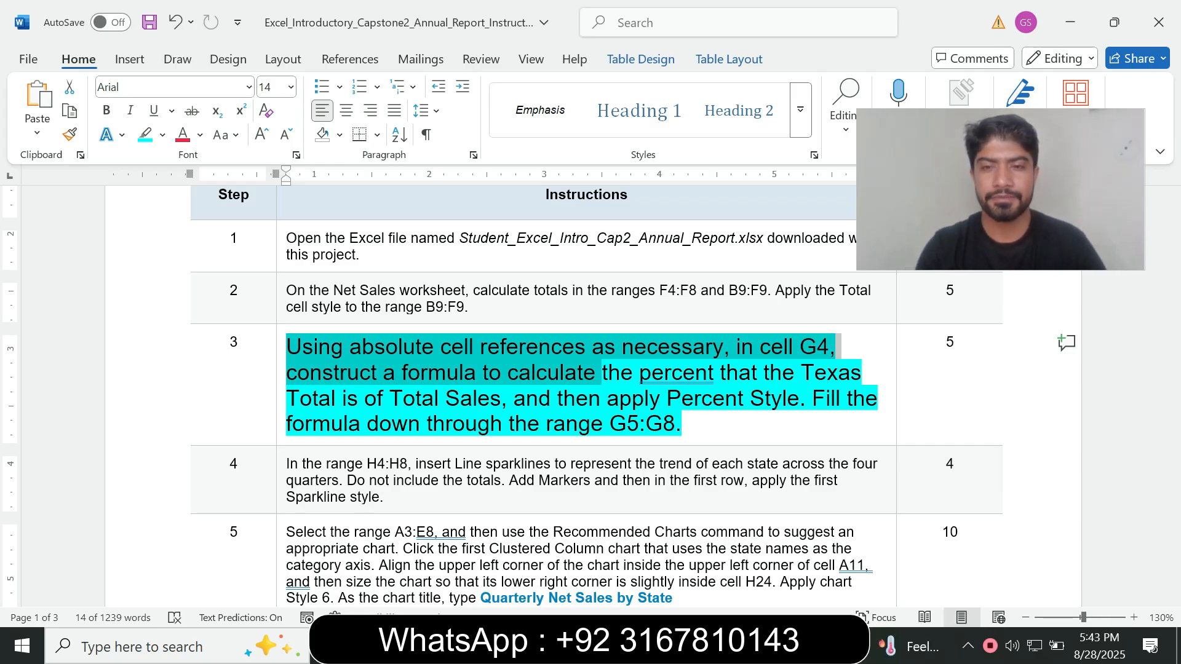
key(alt+Tab)
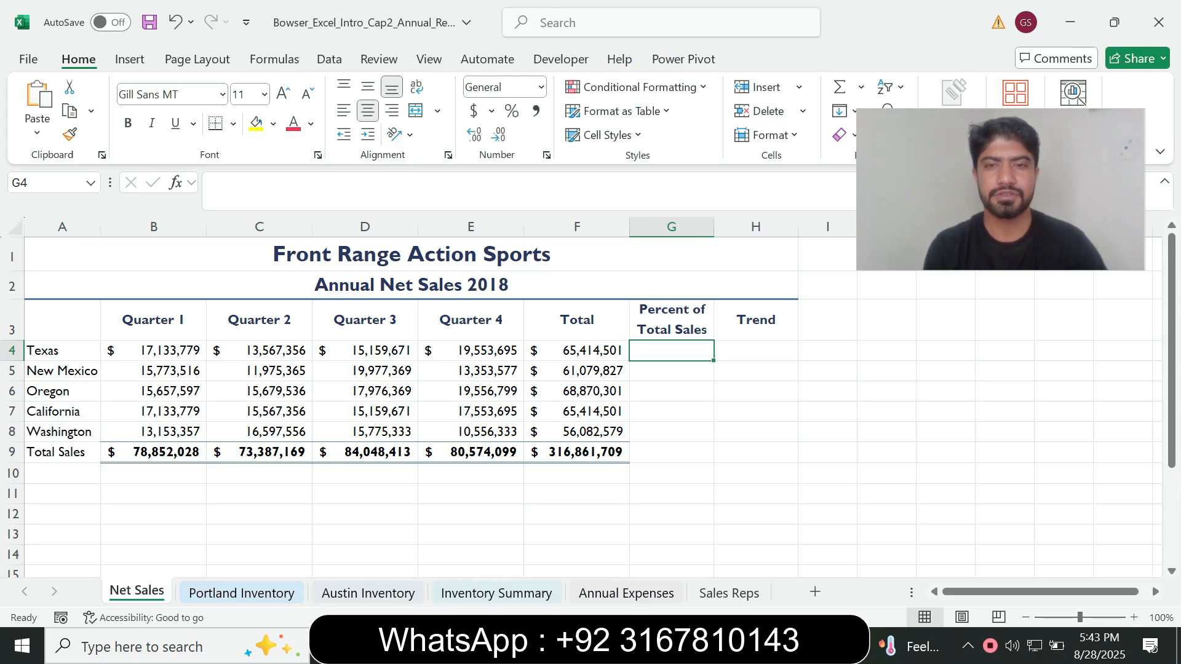
Calculate the Texas percent of total sales in cell G4 with =F4/$F$9, consulting step 3 in Word along the way
text(=)
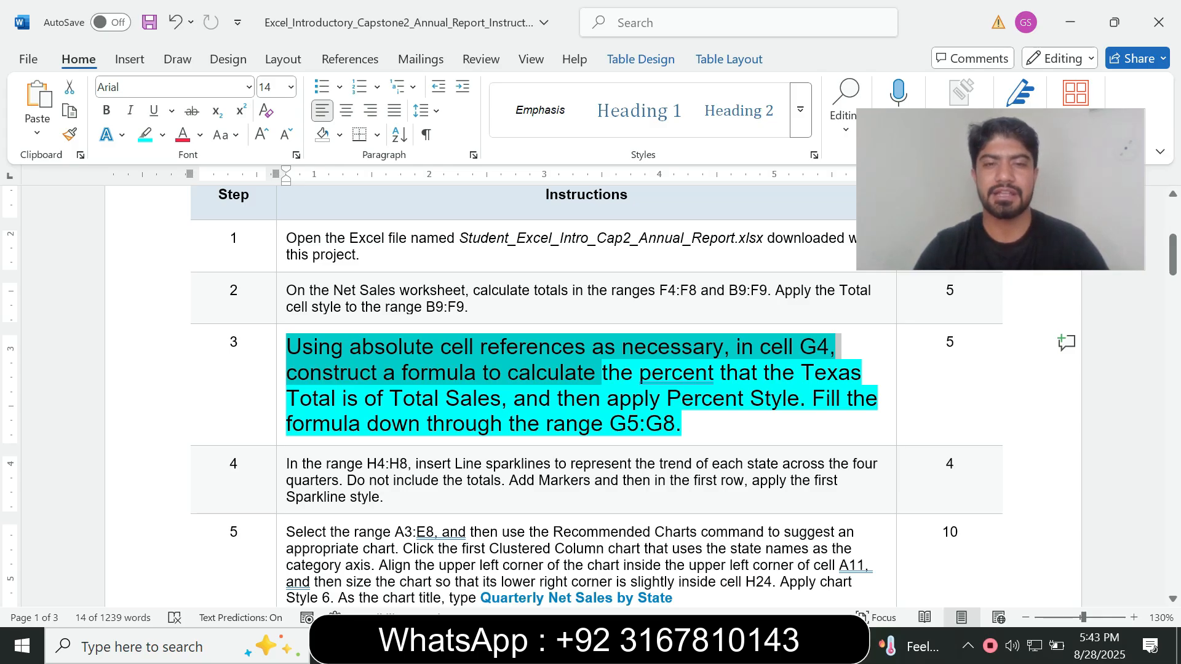
key(alt+Tab)
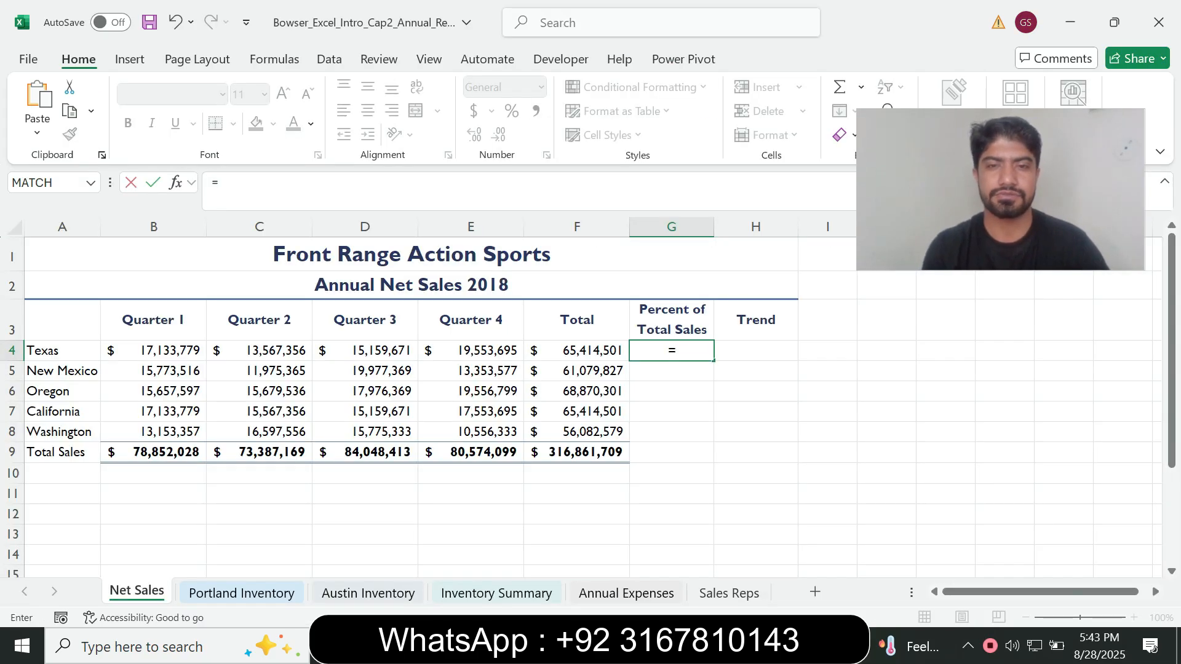
key(Left)
text(/)
key(Left)
key(Down)
key(Down)
key(Down)
key(Down)
key(Down)
key(alt+Tab)
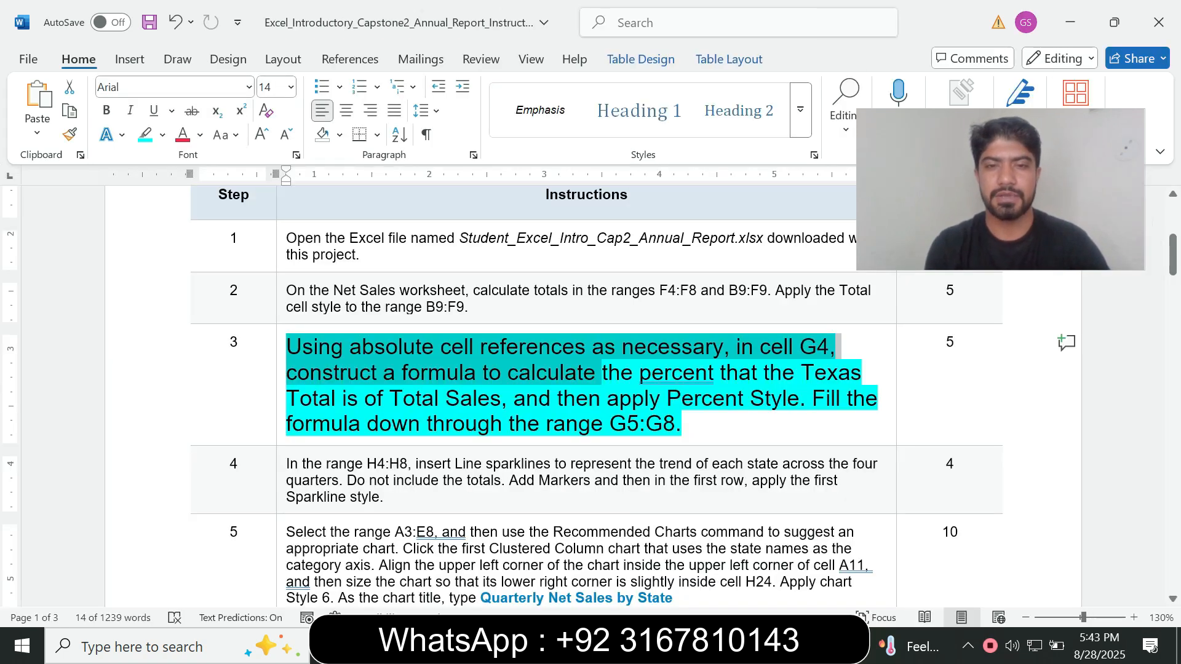
key(alt+Tab)
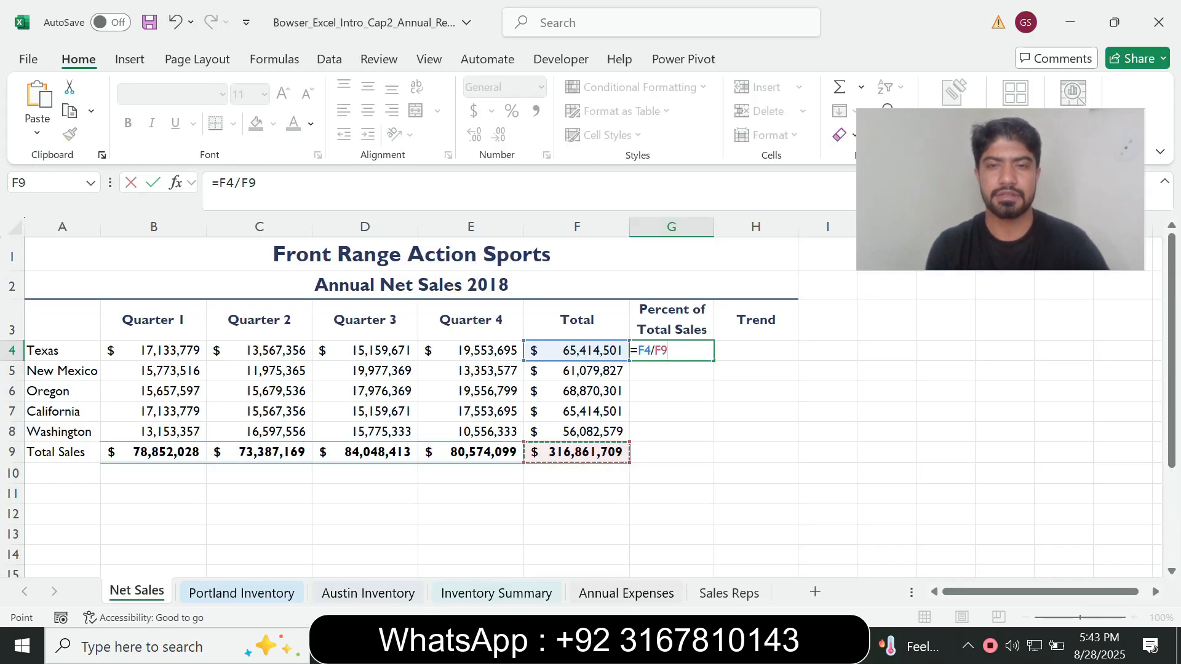
key(alt+Tab)
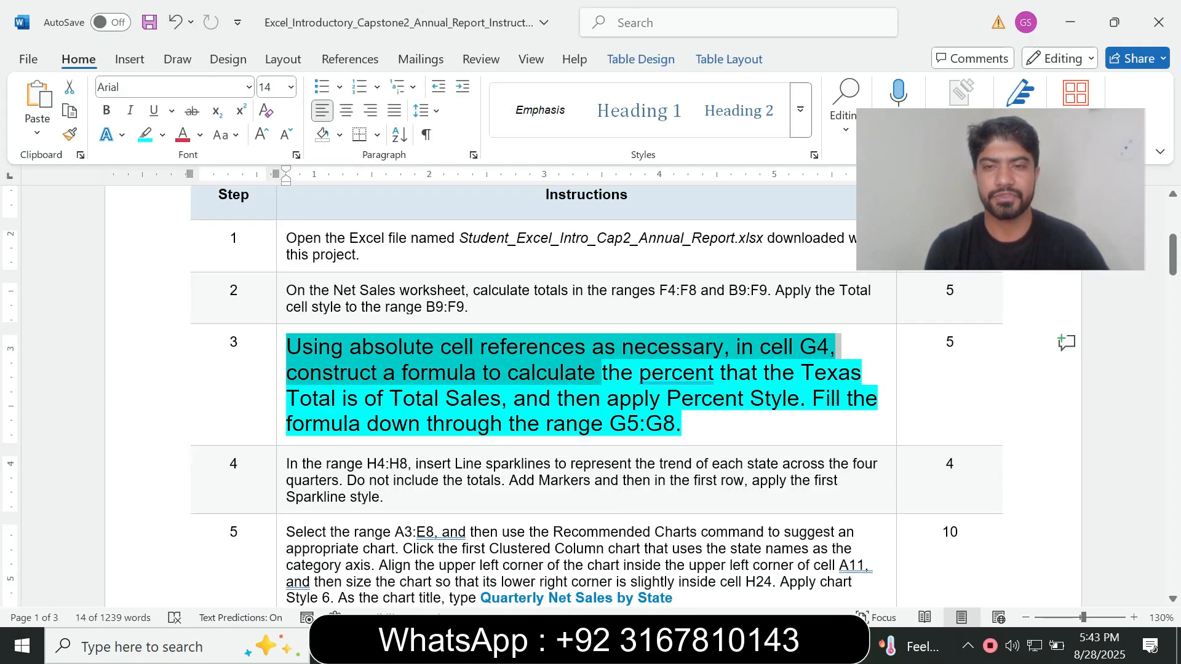
key(alt+Tab)
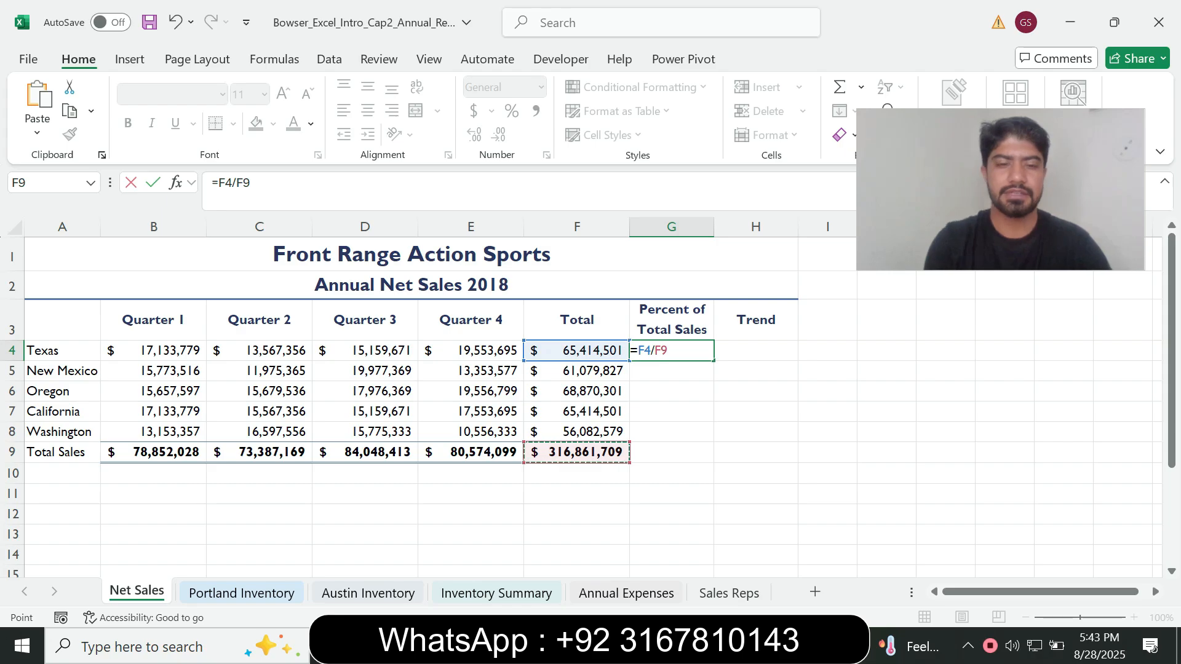
key(F4)
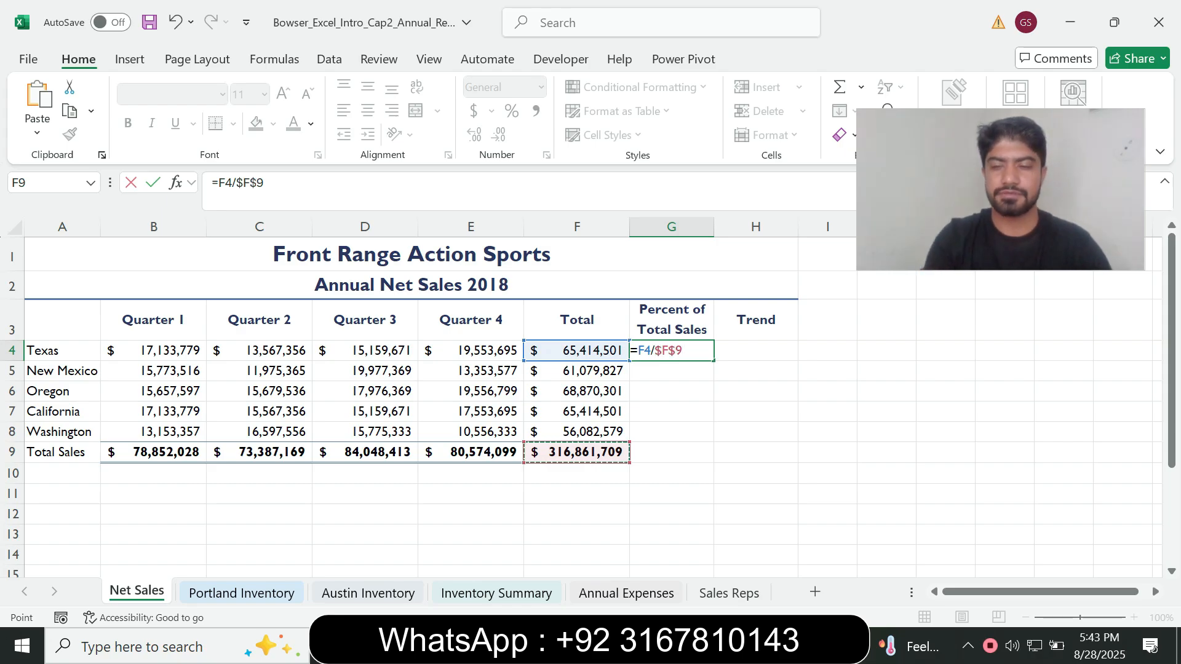
key(Return)
key(Up)
Check the number style required by step 3 in Word, then apply Percent Style to cell G4 in Excel
key(alt+Tab)
click(660, 398)
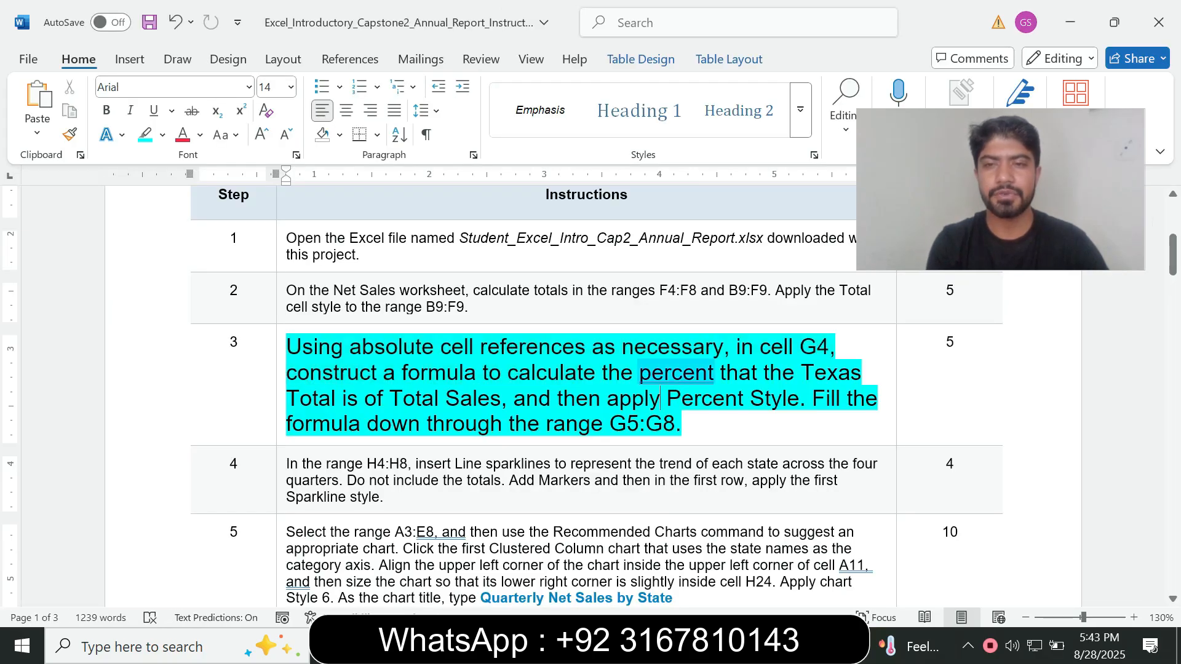
drag(287, 398, 798, 399)
click(508, 424)
key(alt+Tab)
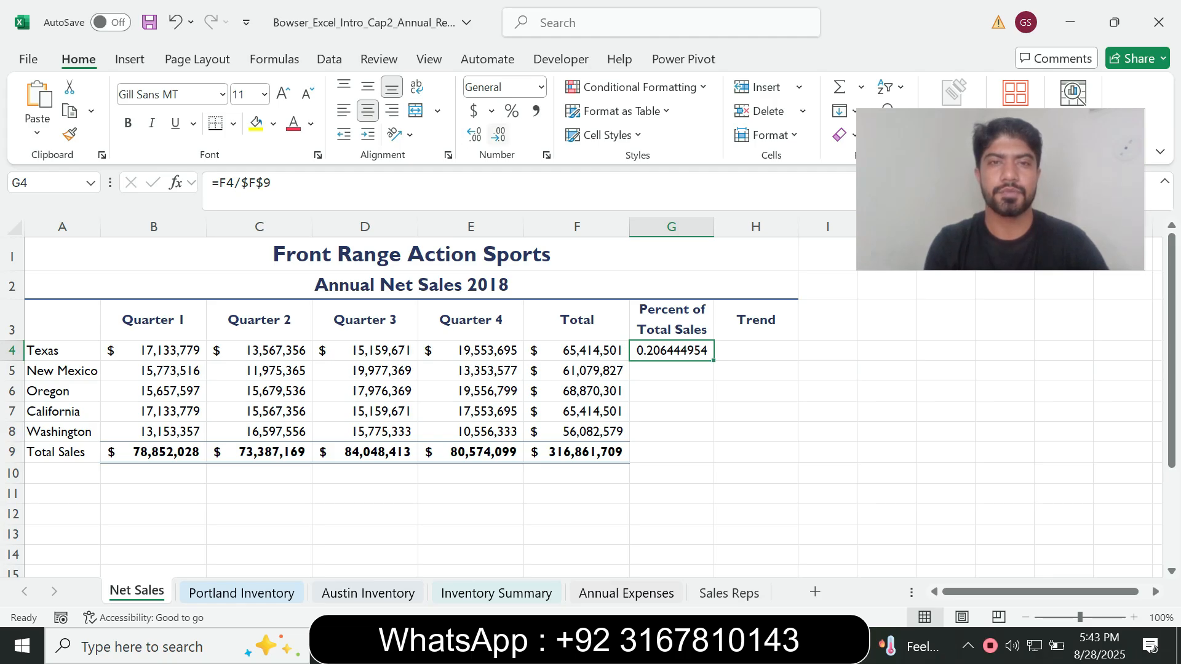
click(511, 111)
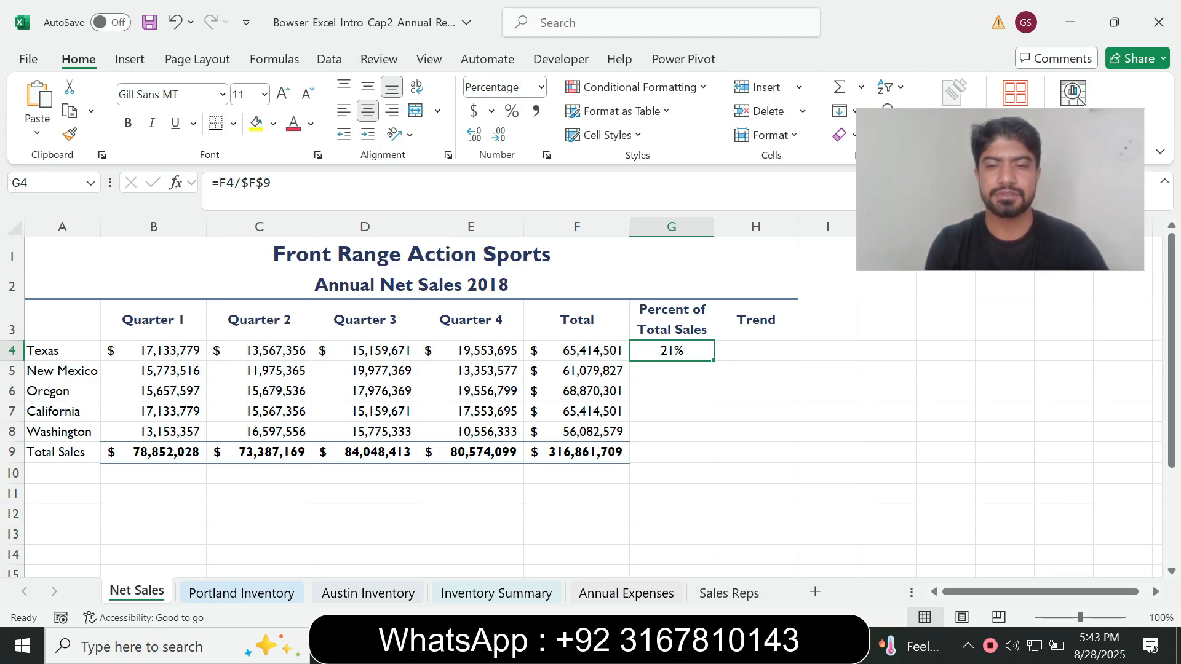
Confirm the fill range in the Word instructions, then fill the G4 formula down through G8 in Excel
key(alt+Tab)
drag(367, 423, 608, 424)
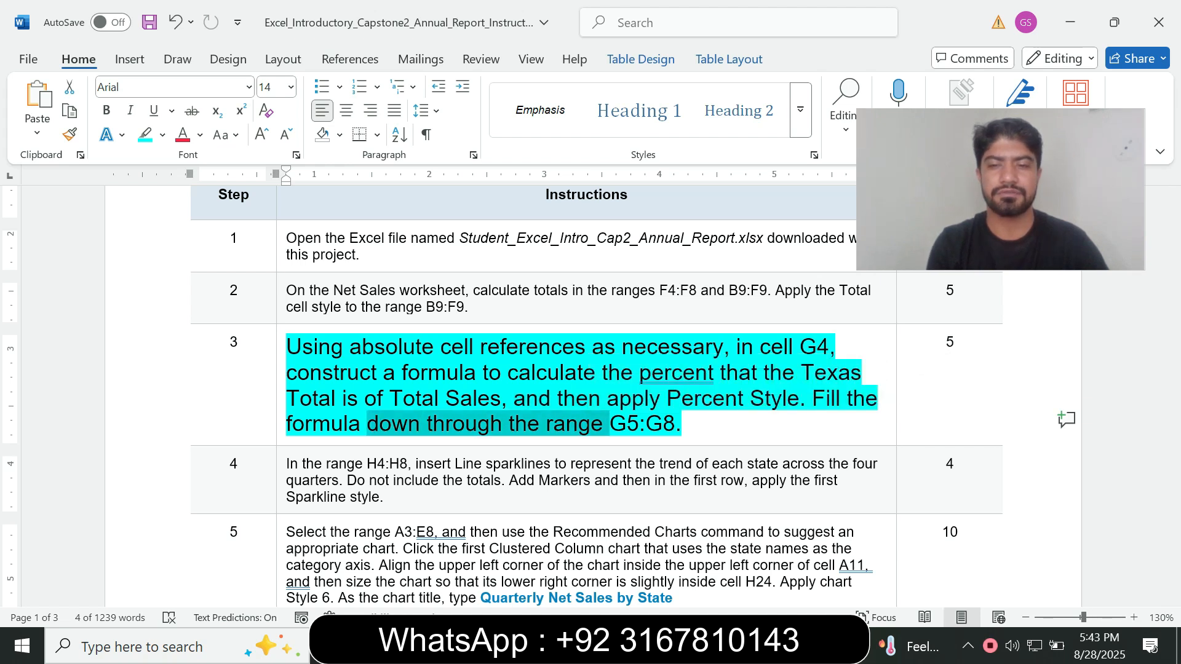
key(alt+Tab)
drag(713, 361, 713, 435)
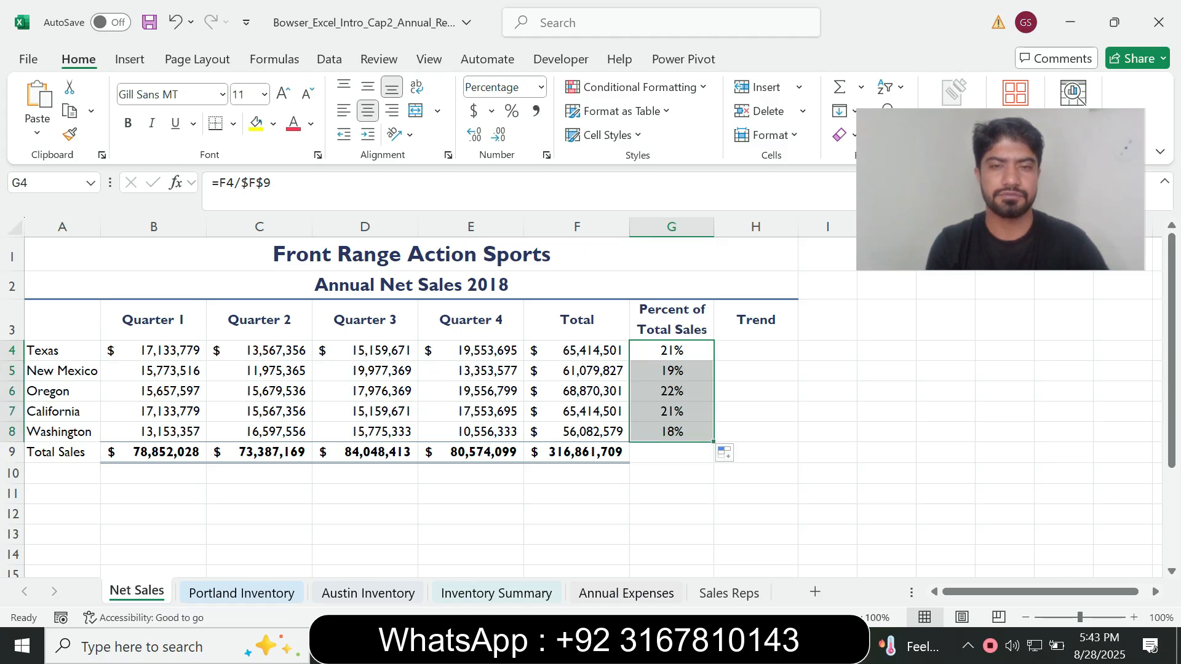
click(672, 432)
Switch to Word and reset the step 3 instruction text to 9 pt with no highlight
key(alt+Tab)
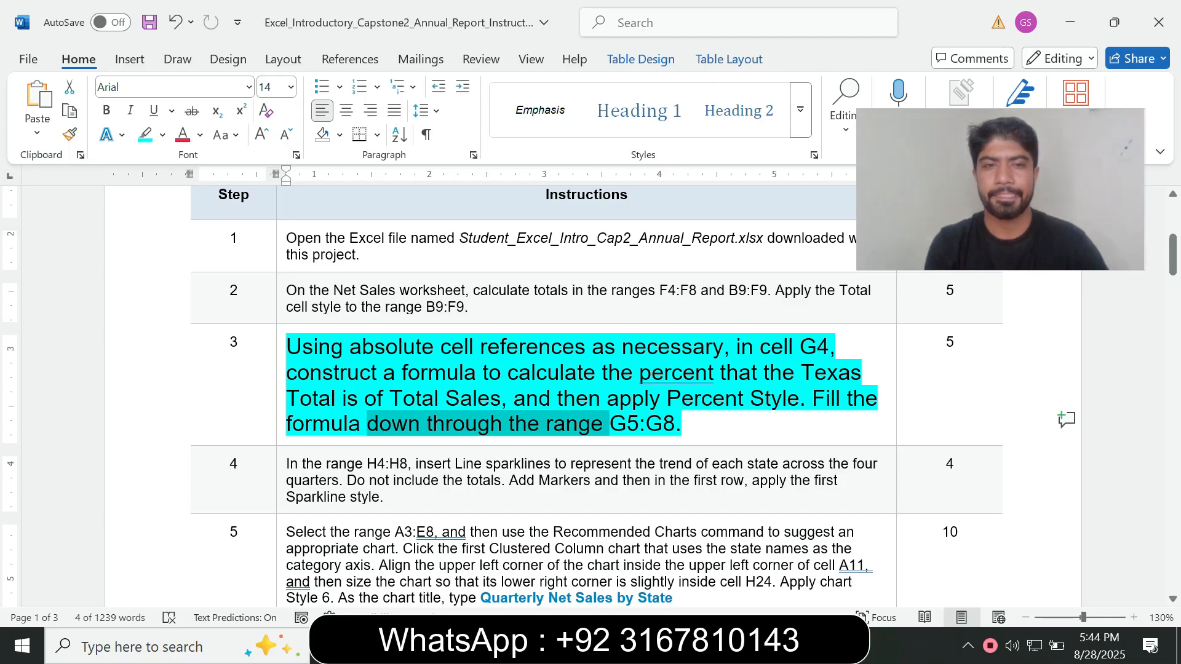
click(281, 404)
click(390, 346)
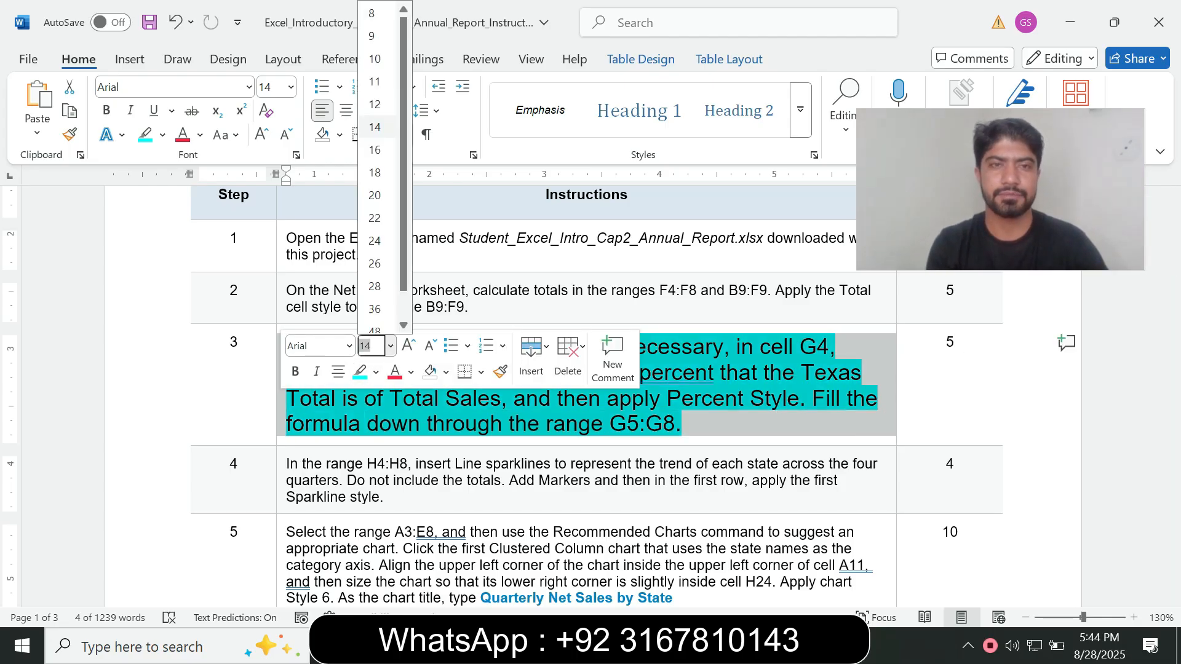
click(372, 36)
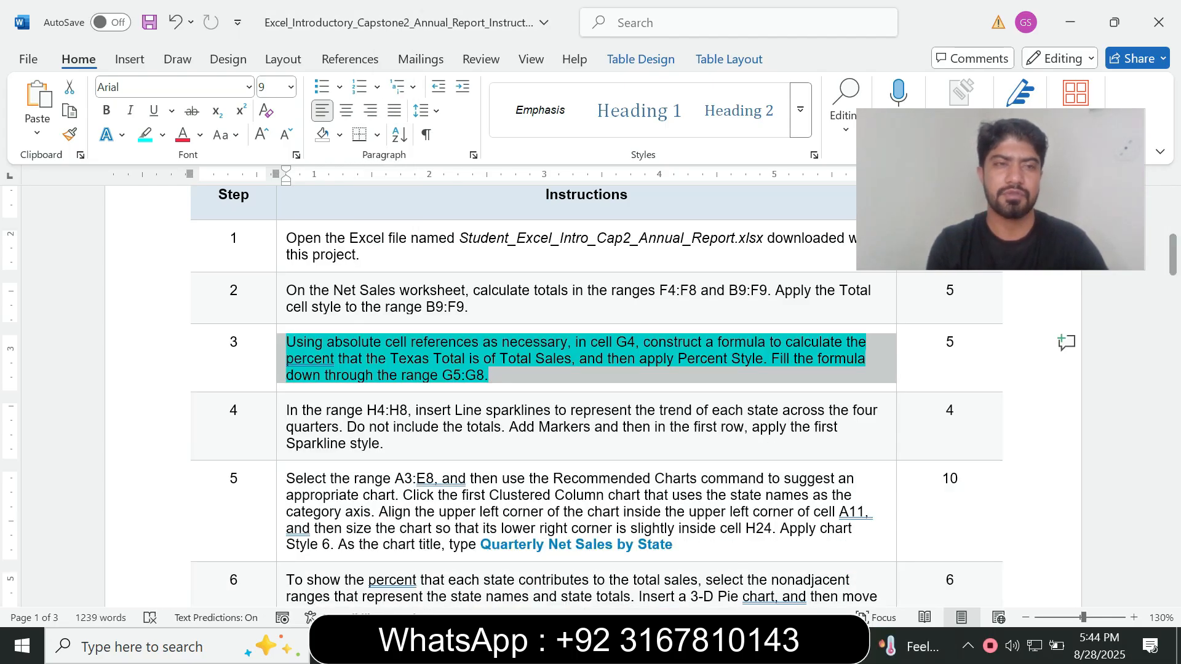
click(162, 135)
click(191, 283)
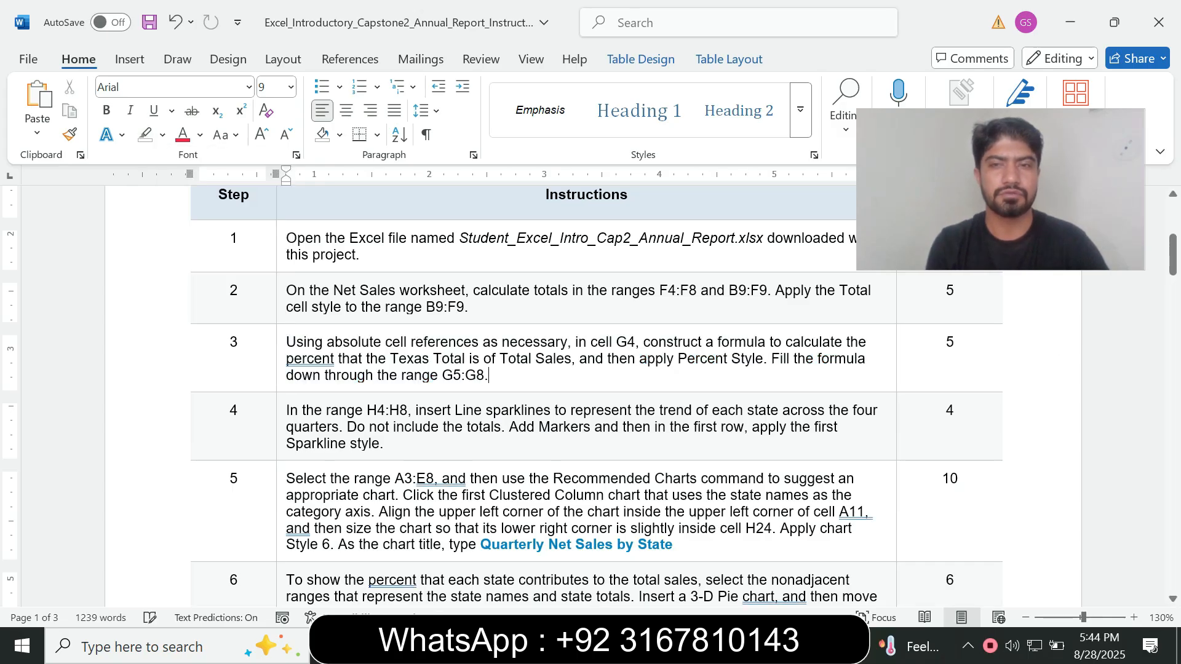
Enlarge the step 4 instruction text to 14 pt and highlight it in turquoise
click(281, 442)
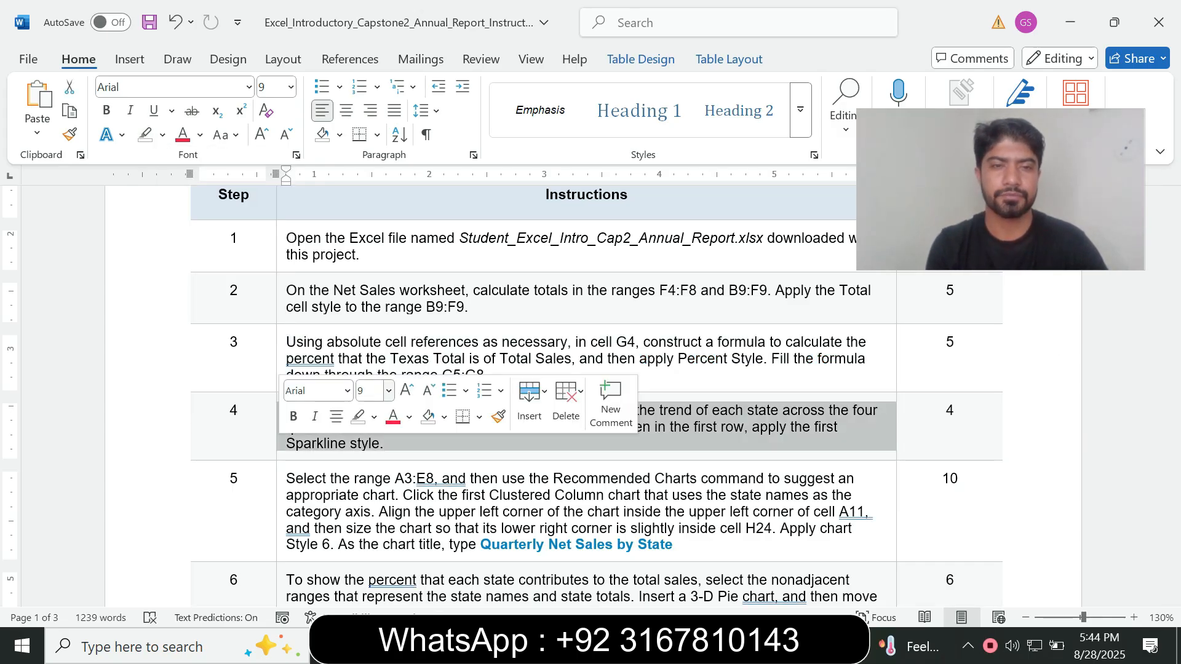
click(389, 391)
click(373, 140)
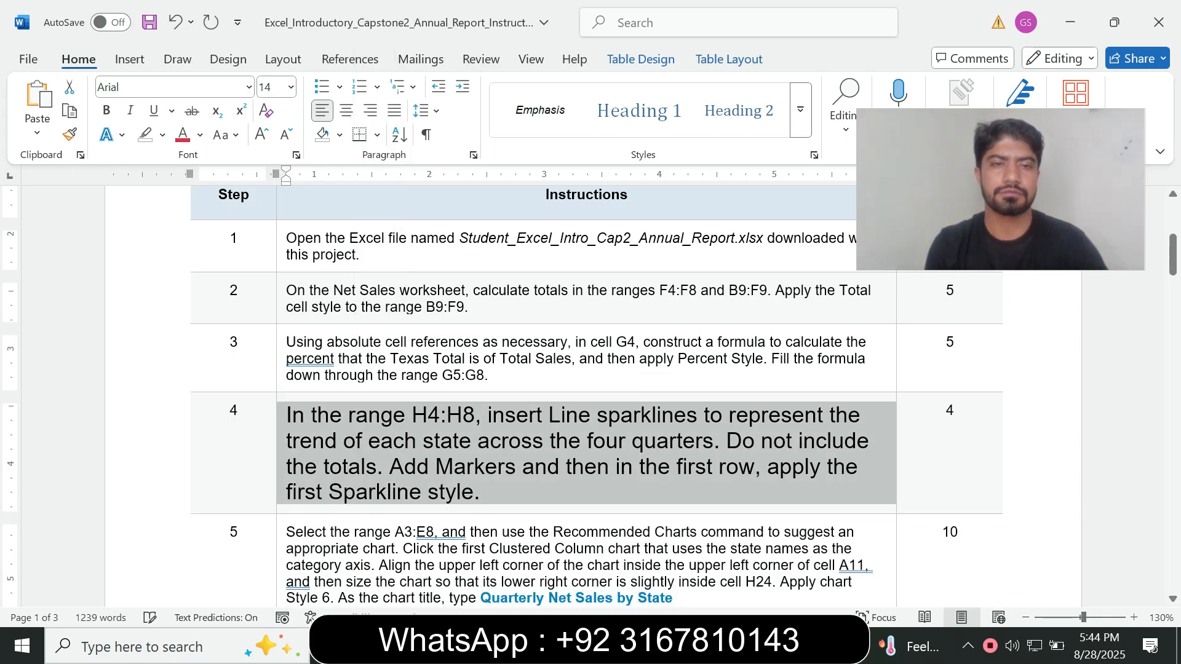
click(162, 134)
click(204, 199)
click(488, 375)
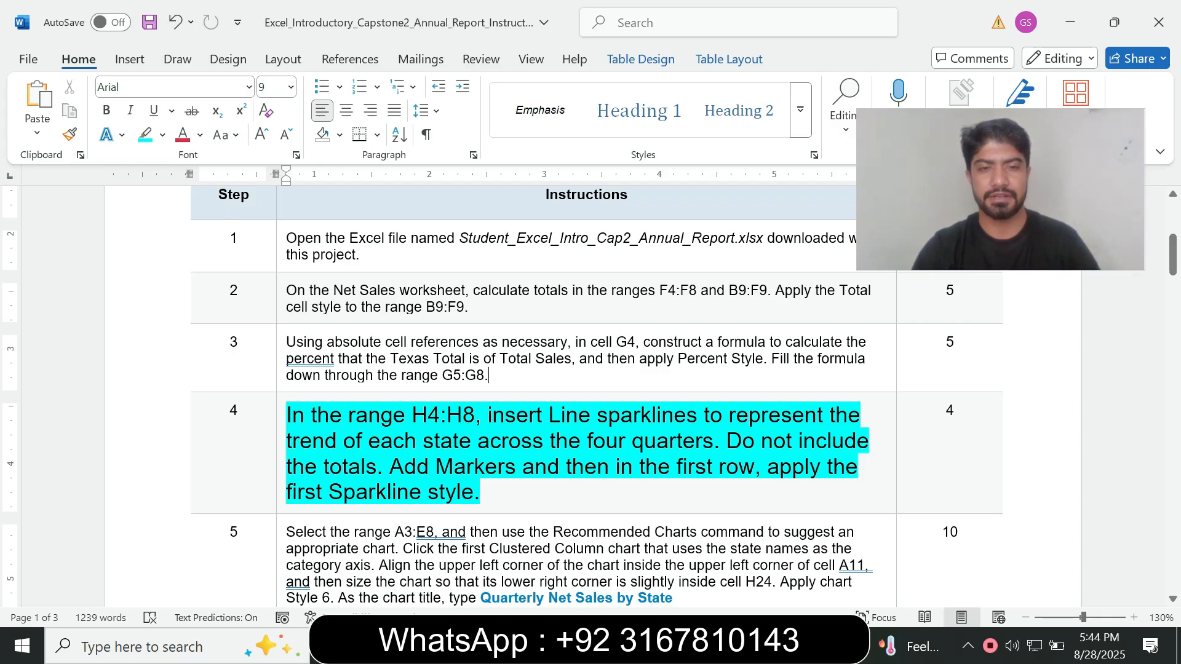
Copy the sparkline range H4:H8 from step 4 in Word, then switch to Excel and select that range on the Net Sales sheet
drag(411, 415, 474, 415)
key(ctrl+c)
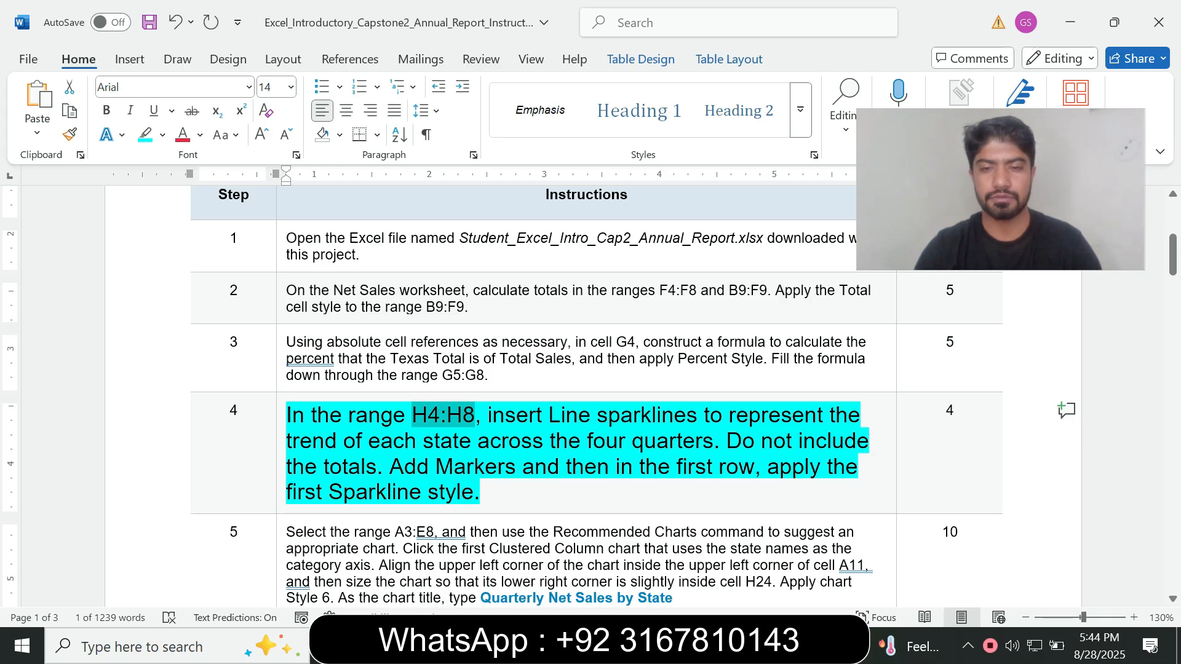
key(alt+Tab)
click(47, 182)
key(ctrl+v)
key(Return)
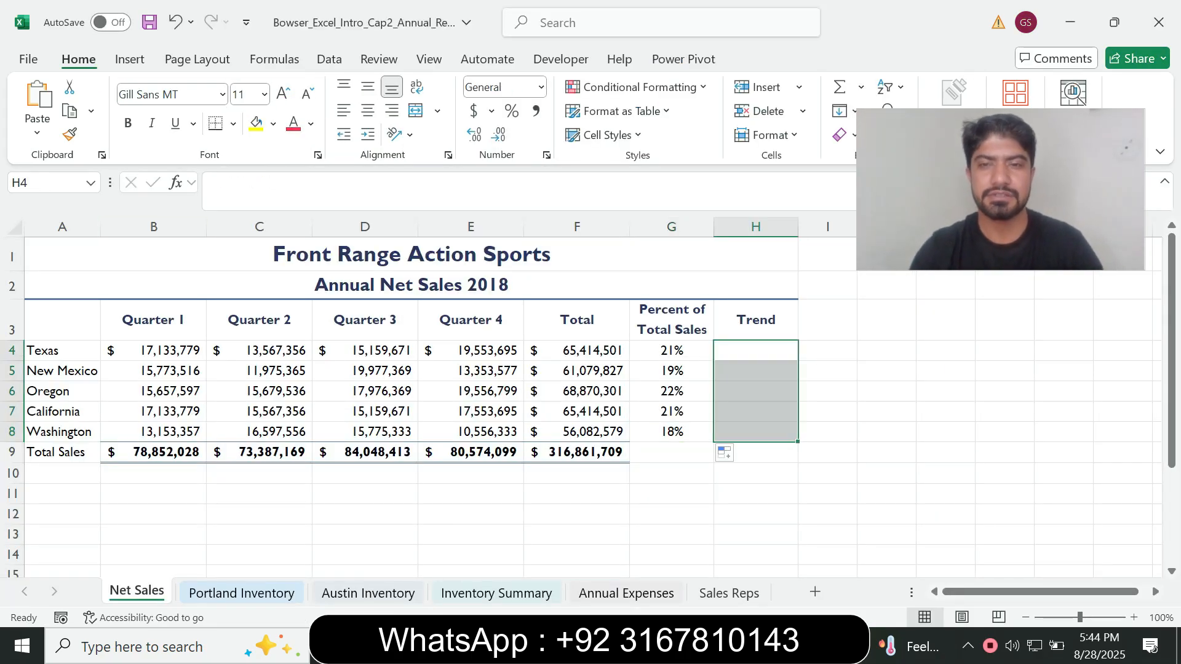
Check the sparkline type in Word's step 4, then insert Line sparklines in H4:H8 in Excel using data range B4:E8
key(alt+Tab)
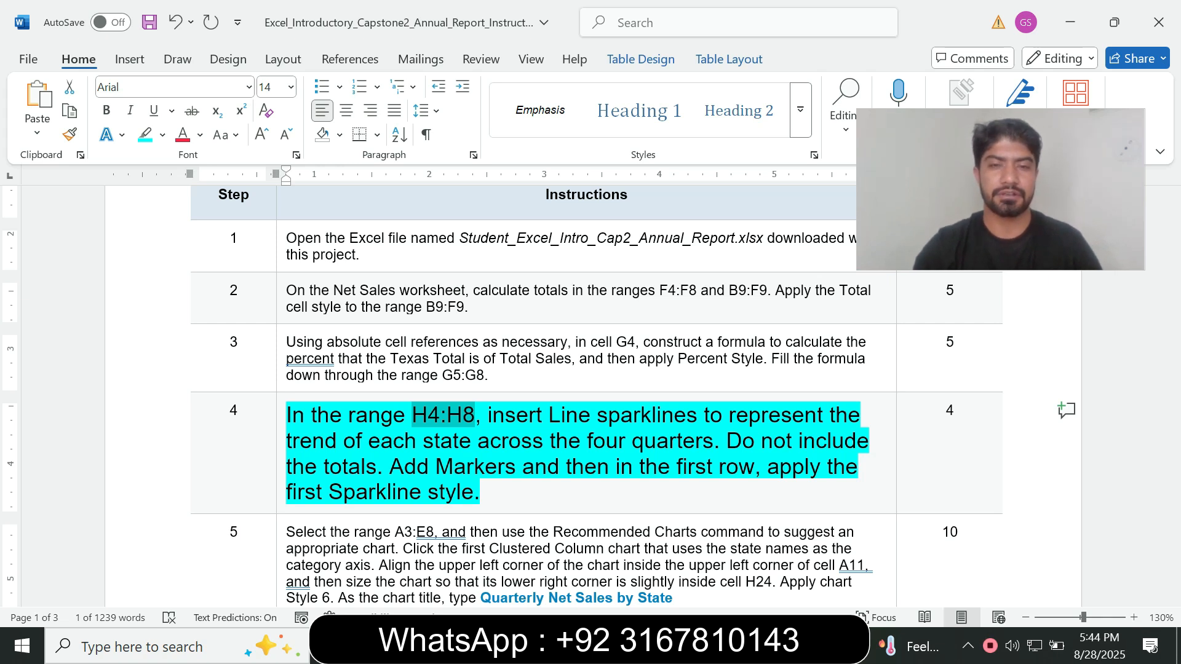
click(487, 415)
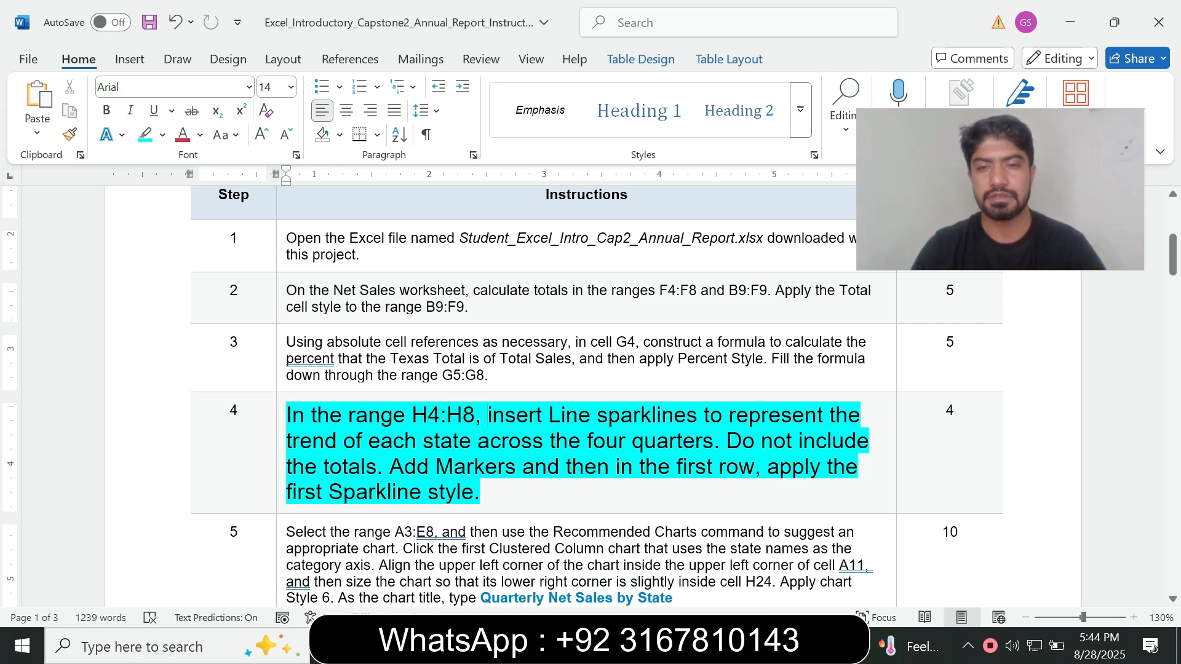
drag(487, 415, 702, 416)
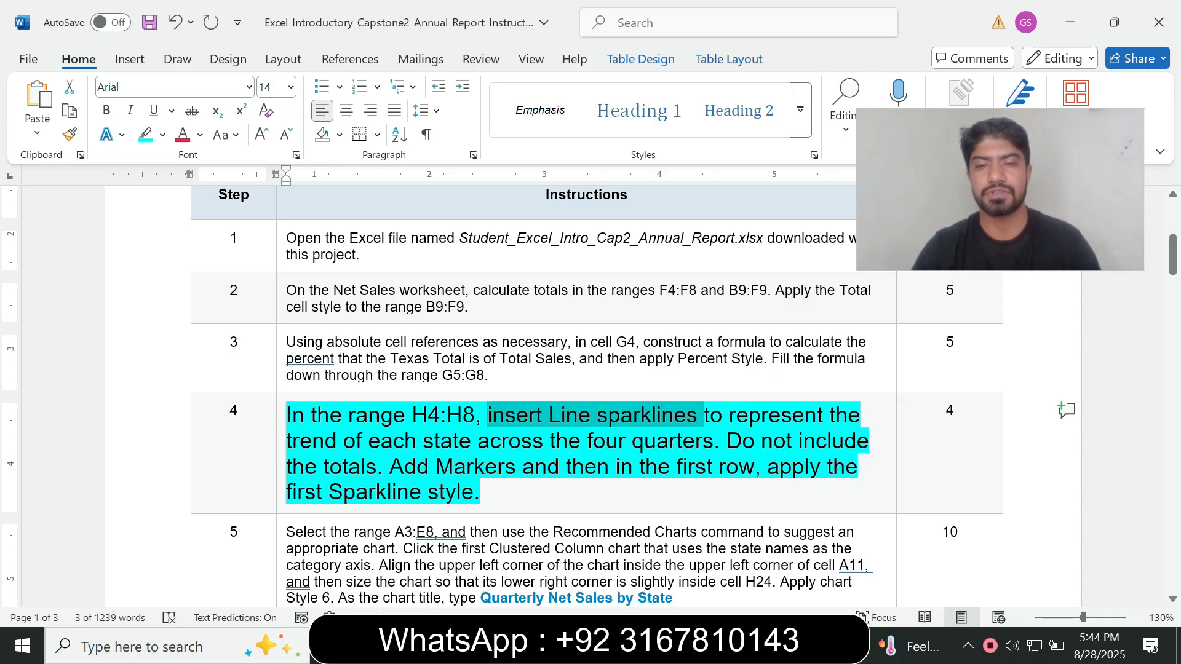
key(alt+Tab)
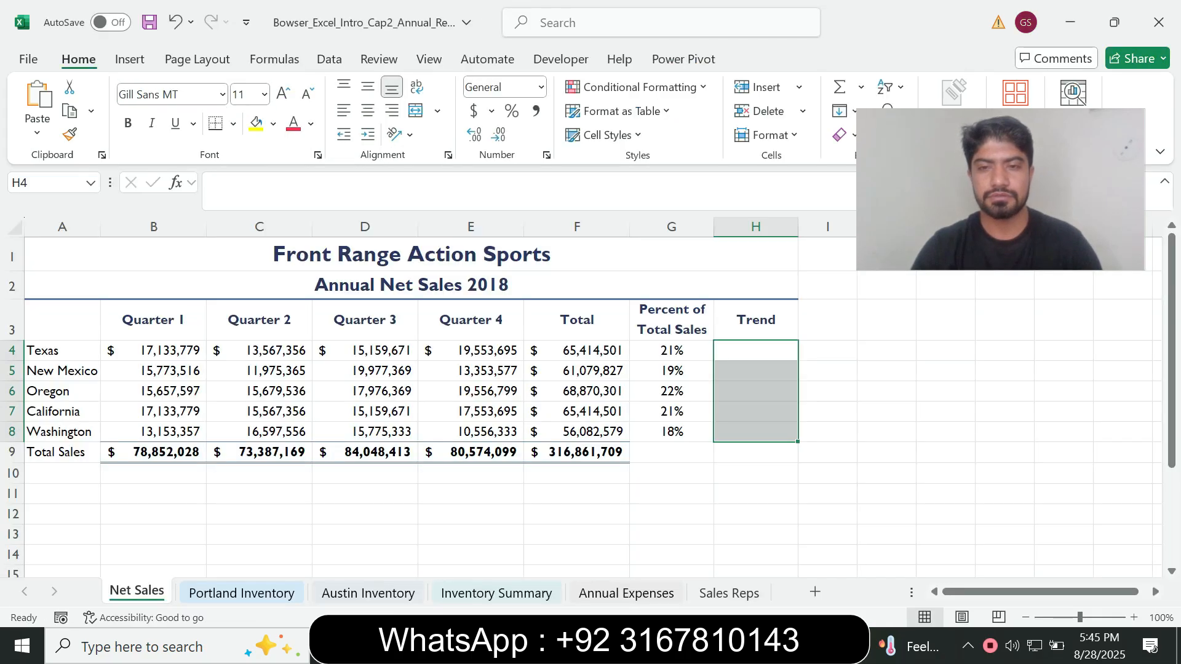
click(129, 59)
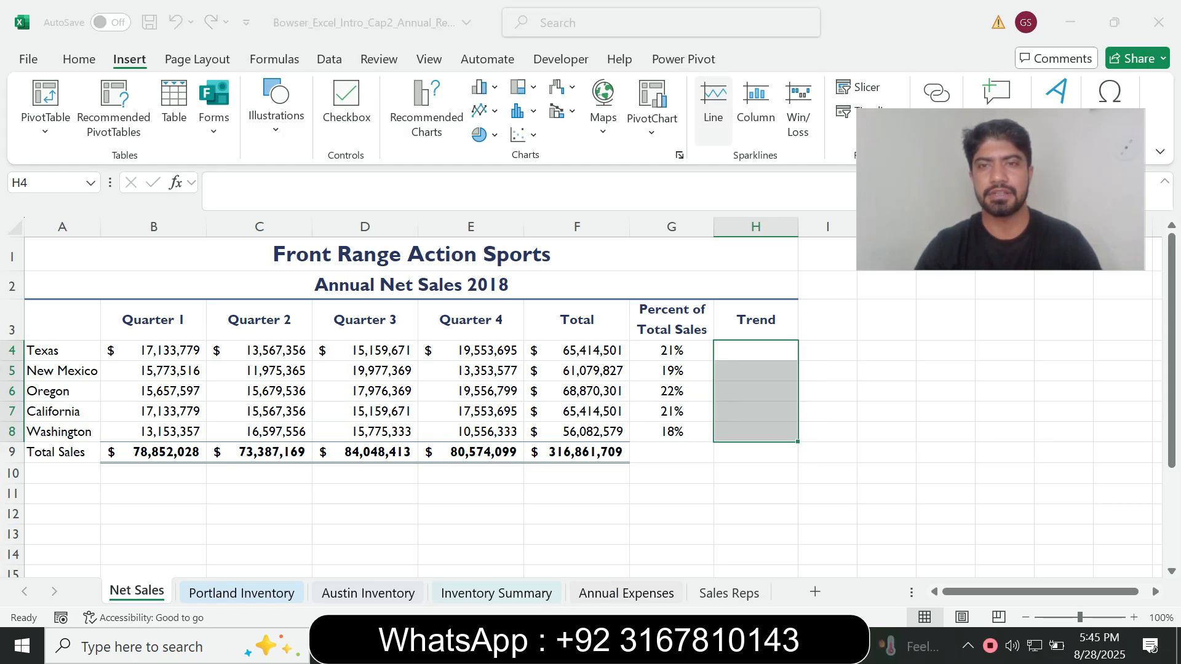
click(714, 101)
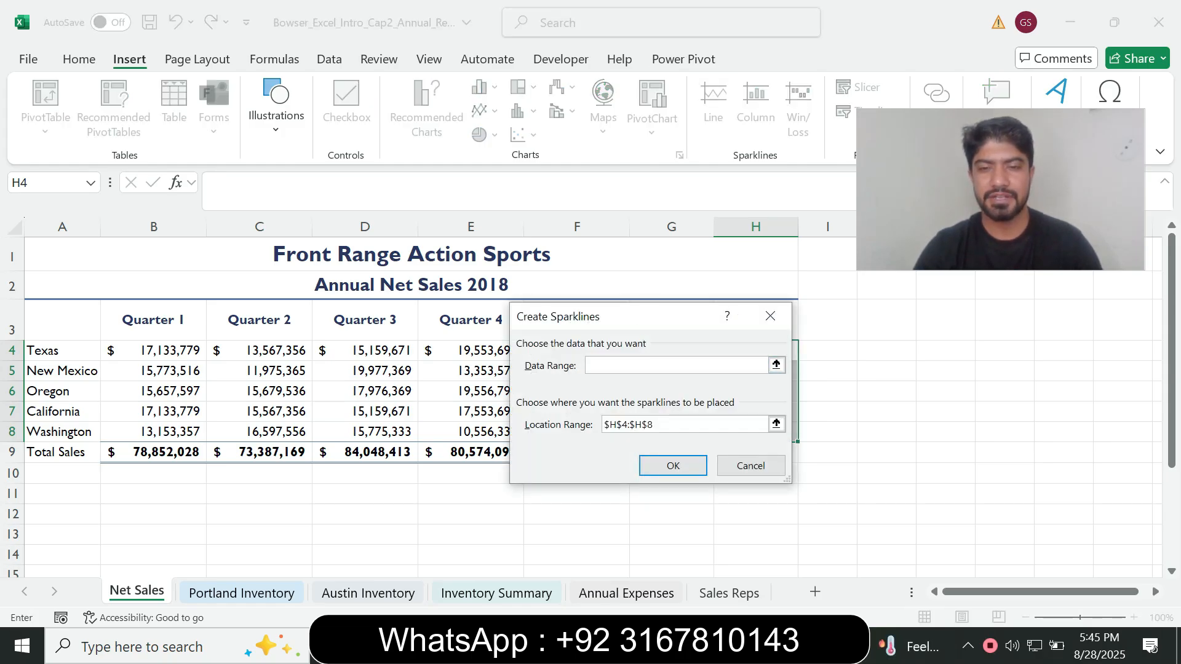
key(alt+Tab)
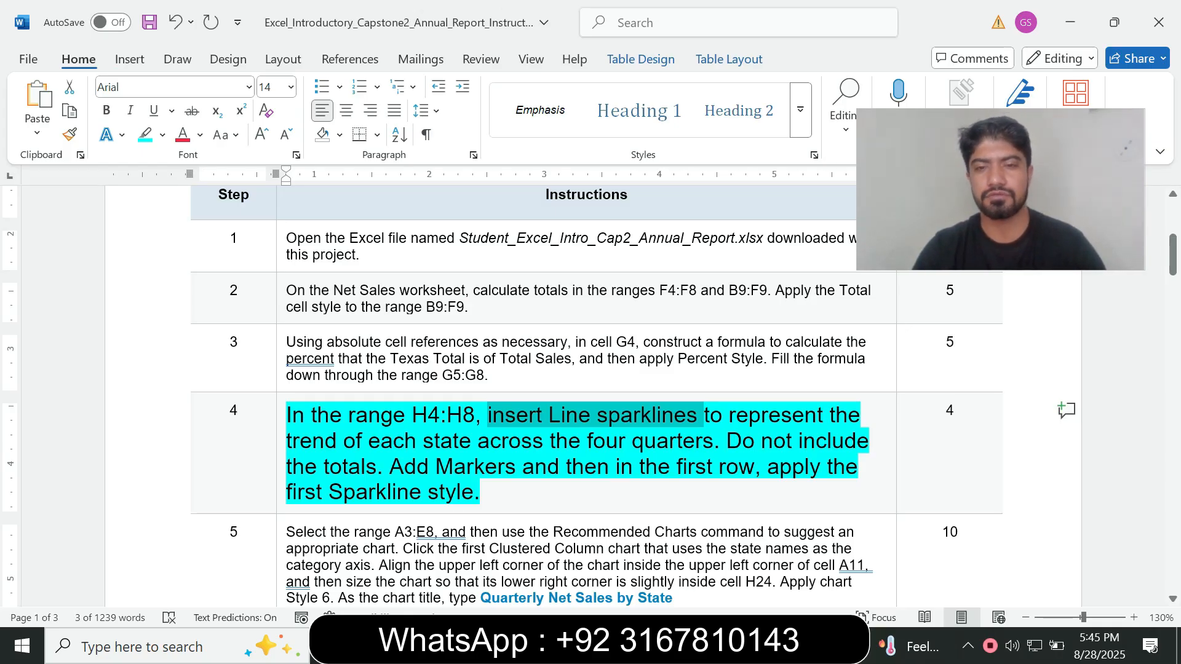
key(alt+Tab)
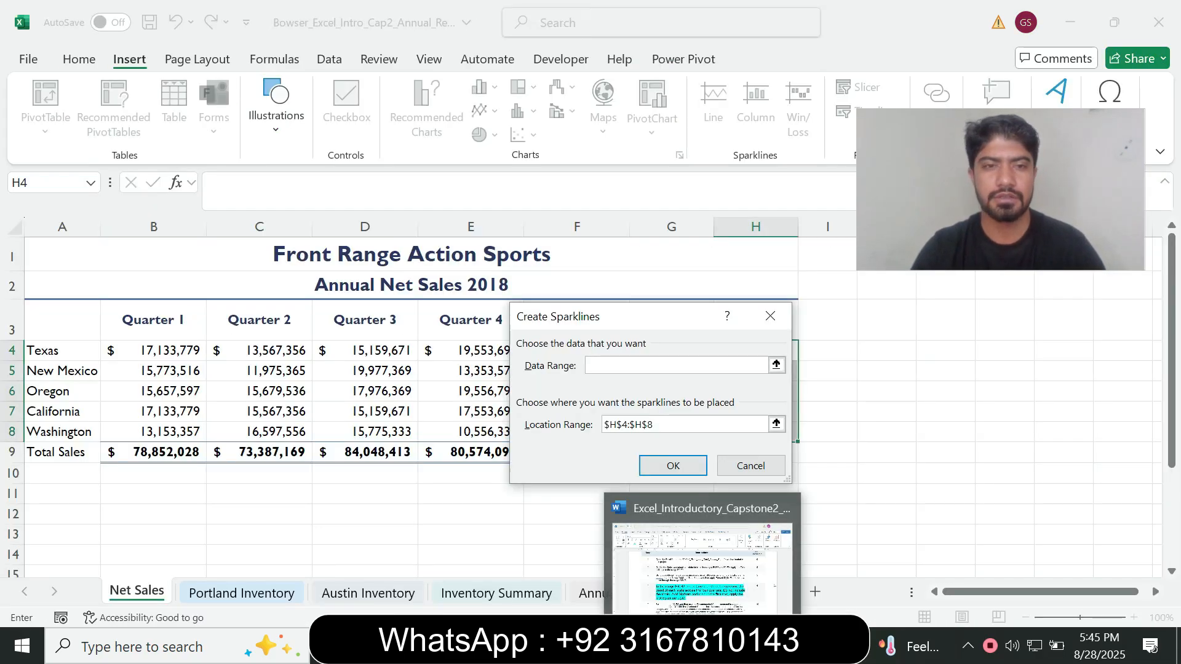
drag(560, 326, 718, 319)
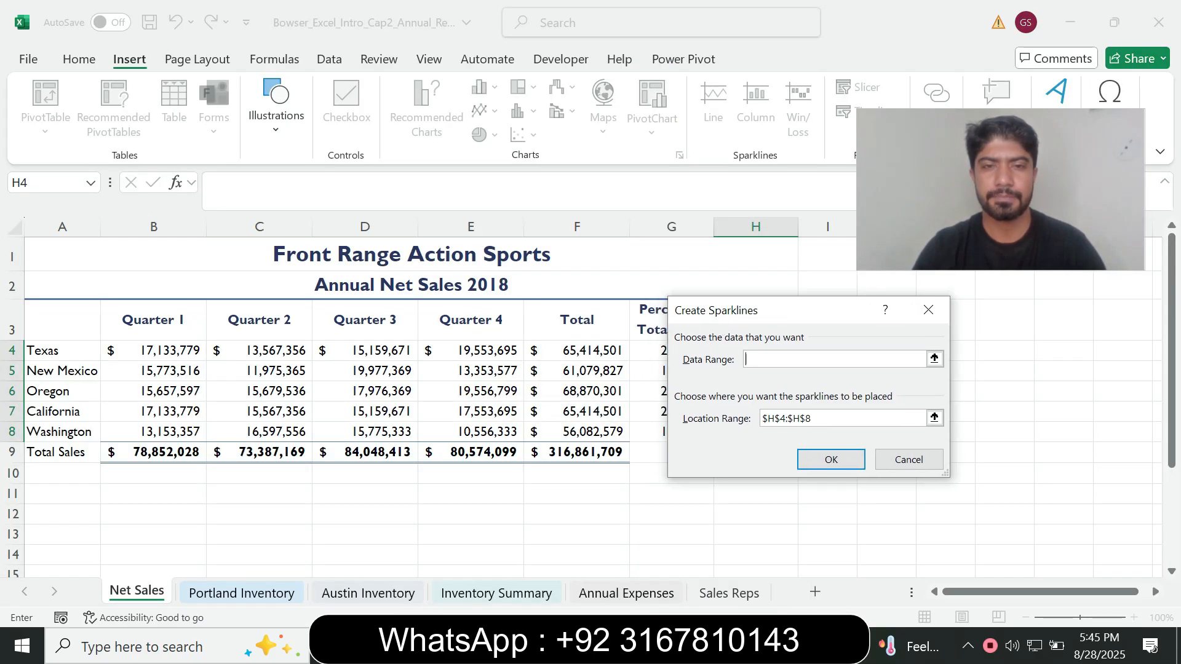
drag(123, 350, 519, 438)
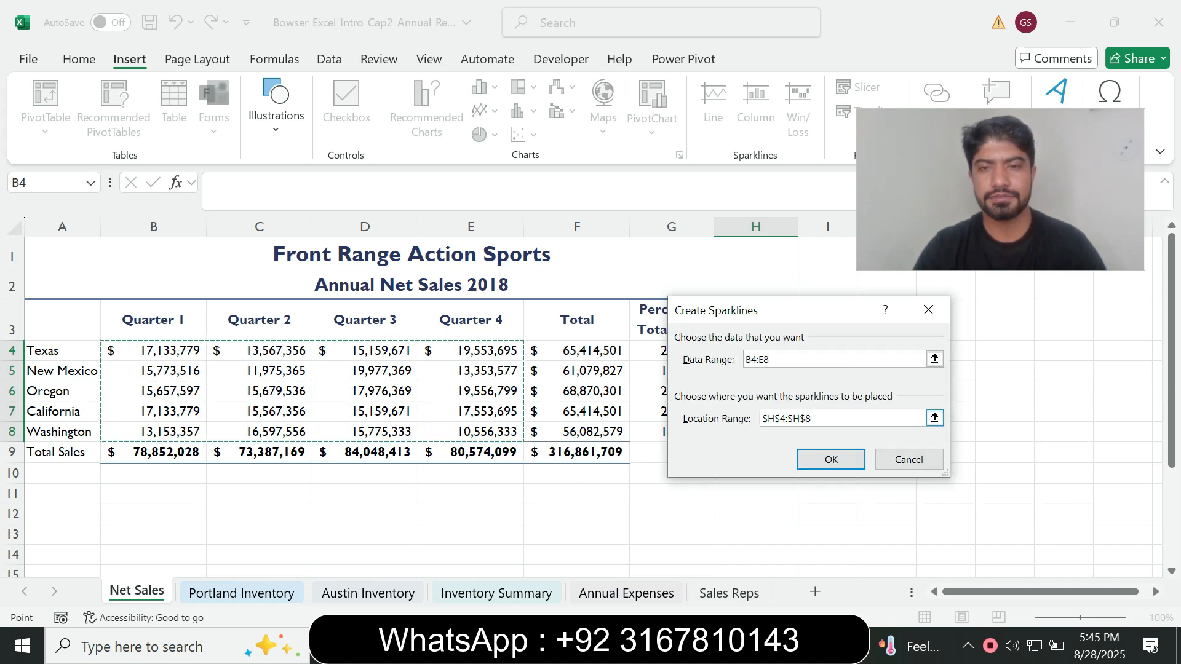
click(831, 459)
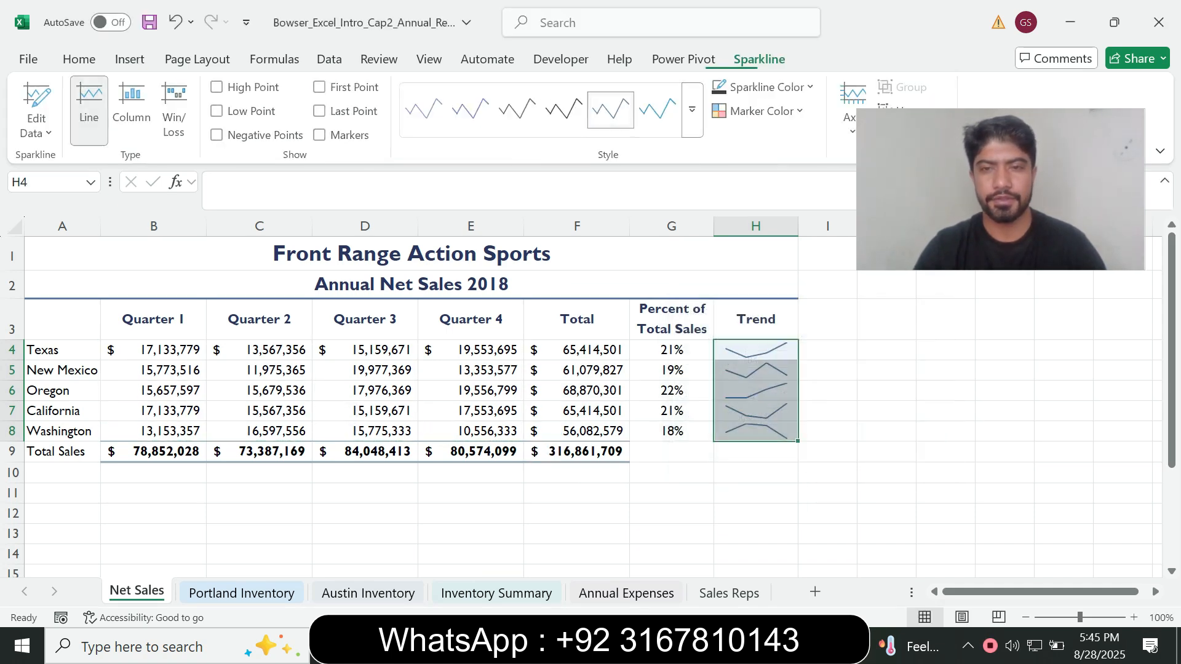
Consult the marker requirement of step 4 in Word, then add Markers to the Trend column sparklines in Excel
key(alt+Tab)
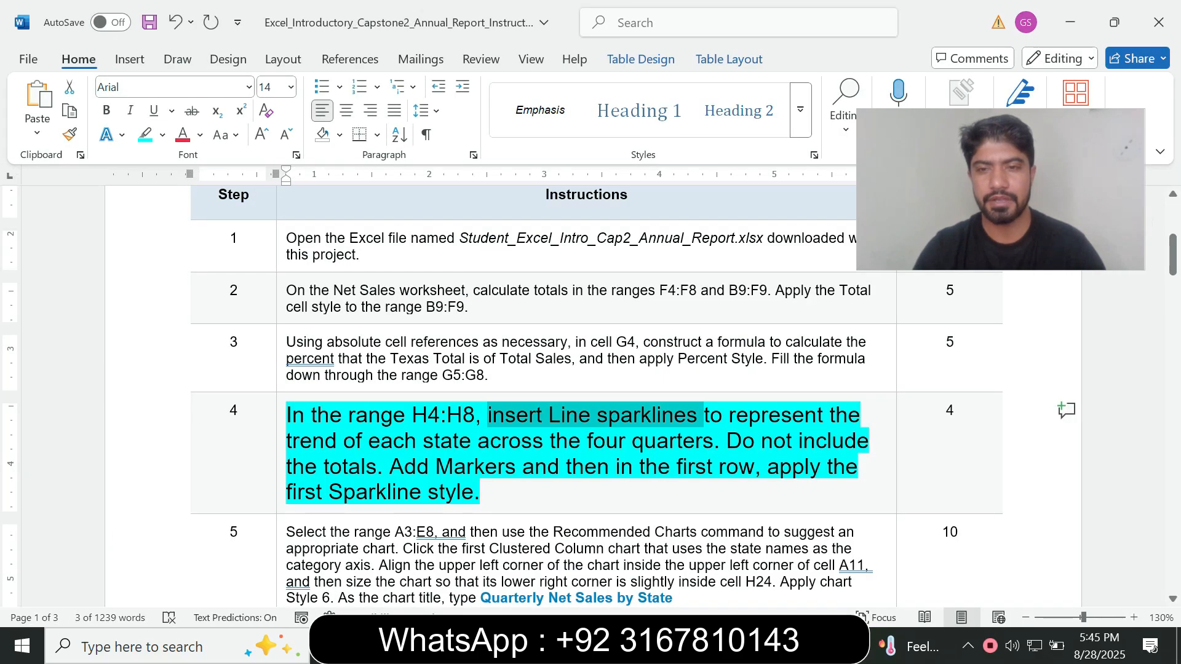
click(312, 441)
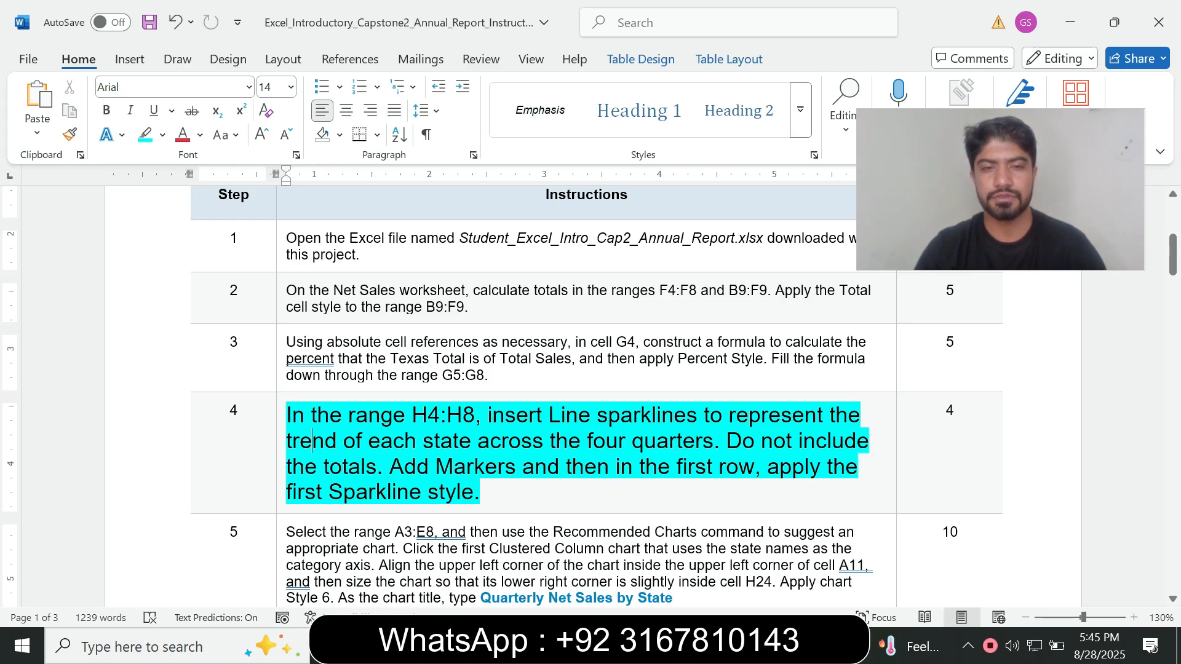
drag(389, 467, 480, 491)
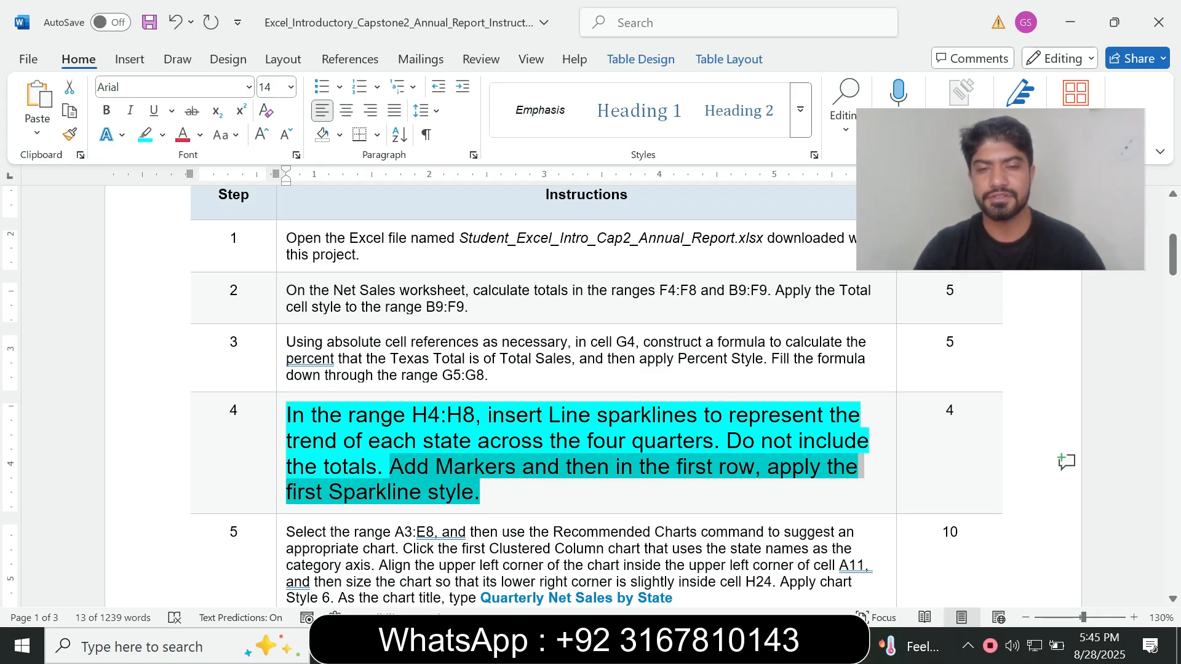
key(alt+Tab)
click(756, 411)
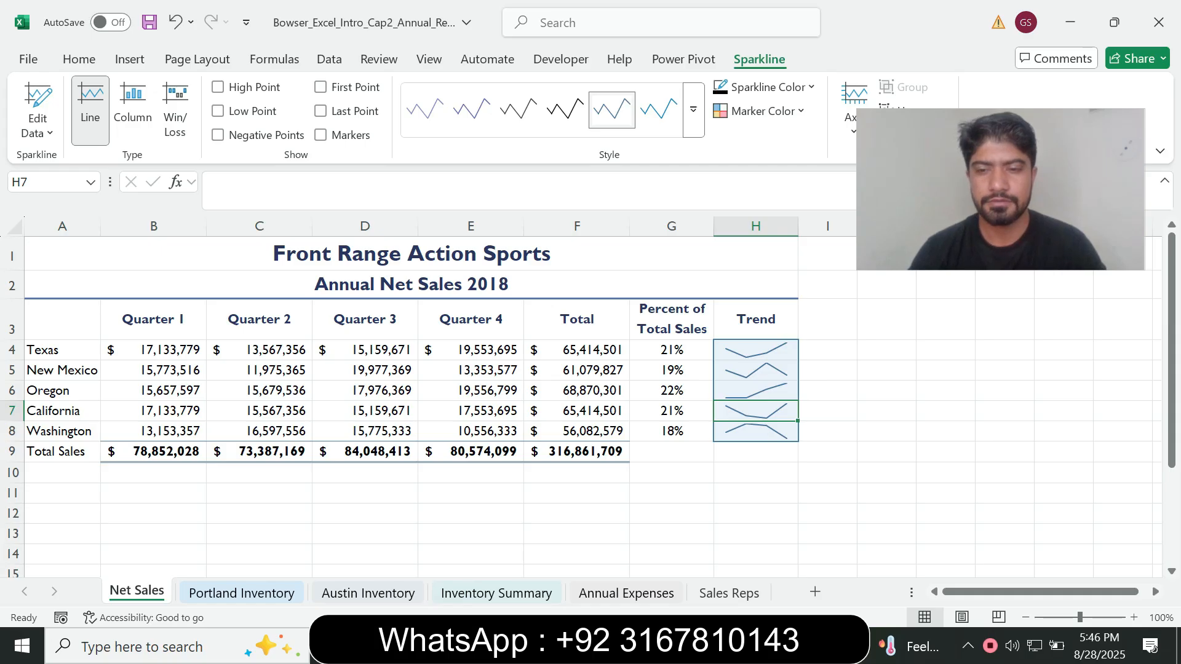
key(alt+Tab)
click(583, 466)
drag(391, 467, 596, 467)
click(482, 493)
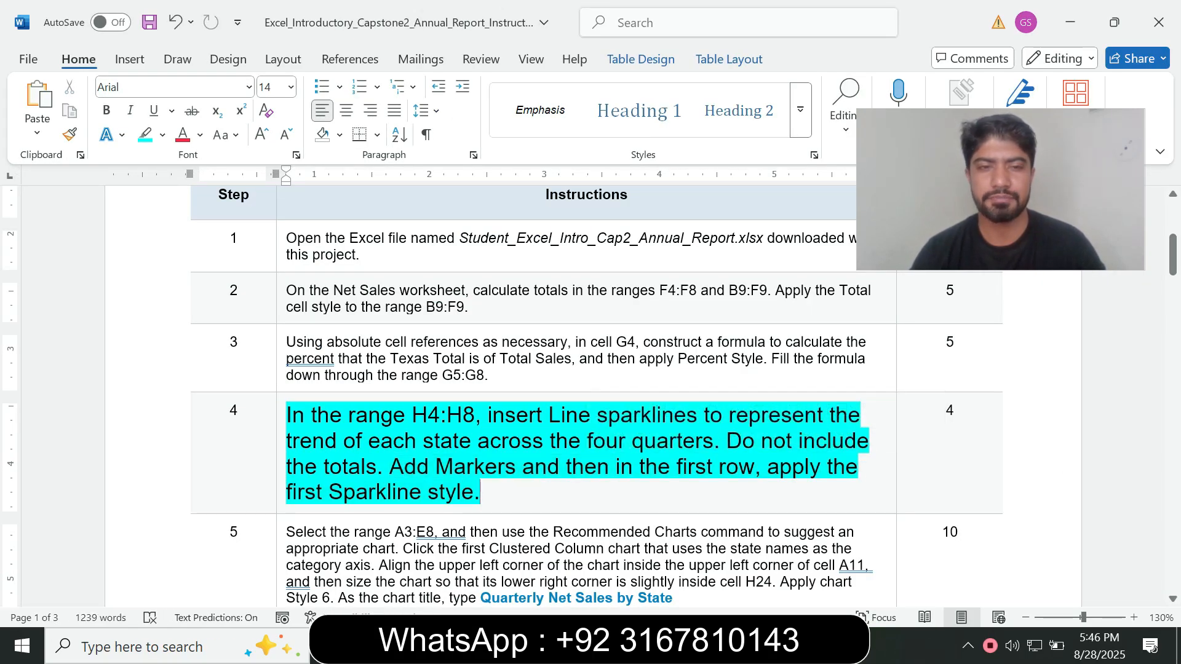
click(436, 467)
drag(400, 467, 544, 468)
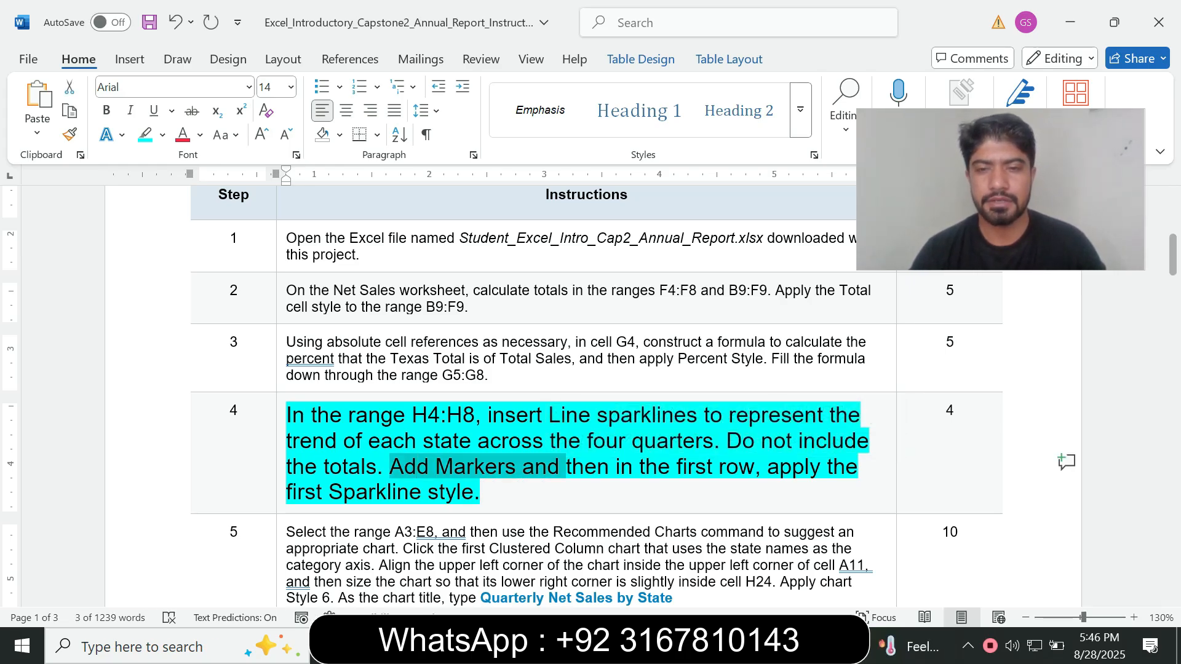
key(alt+Tab)
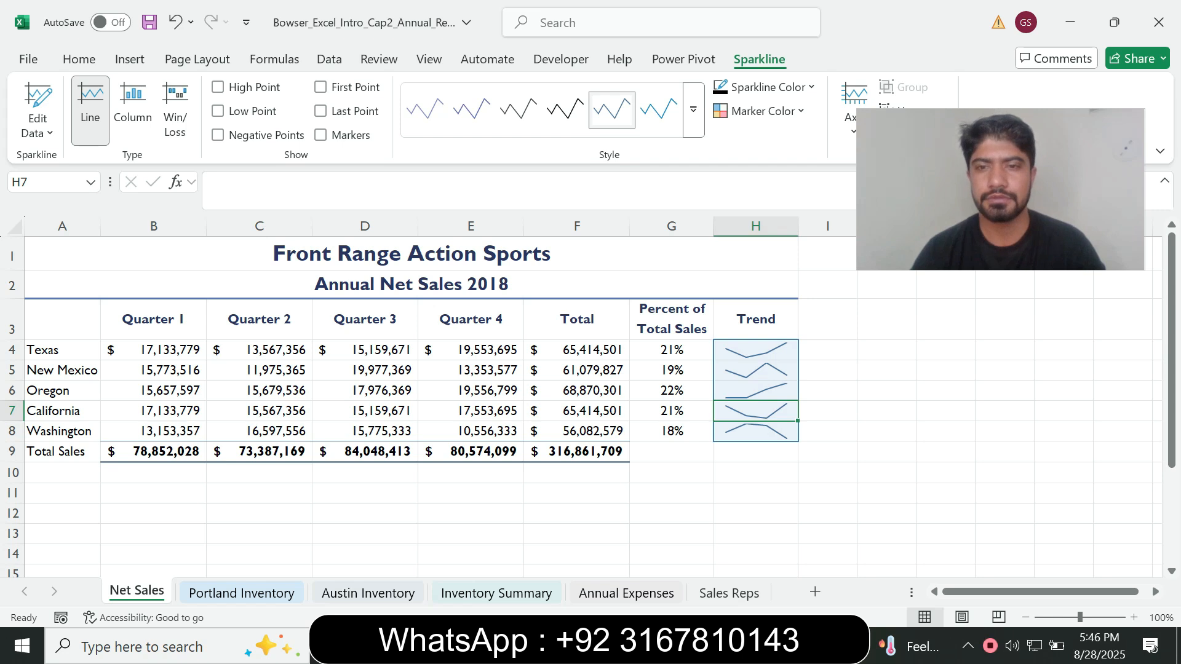
click(320, 134)
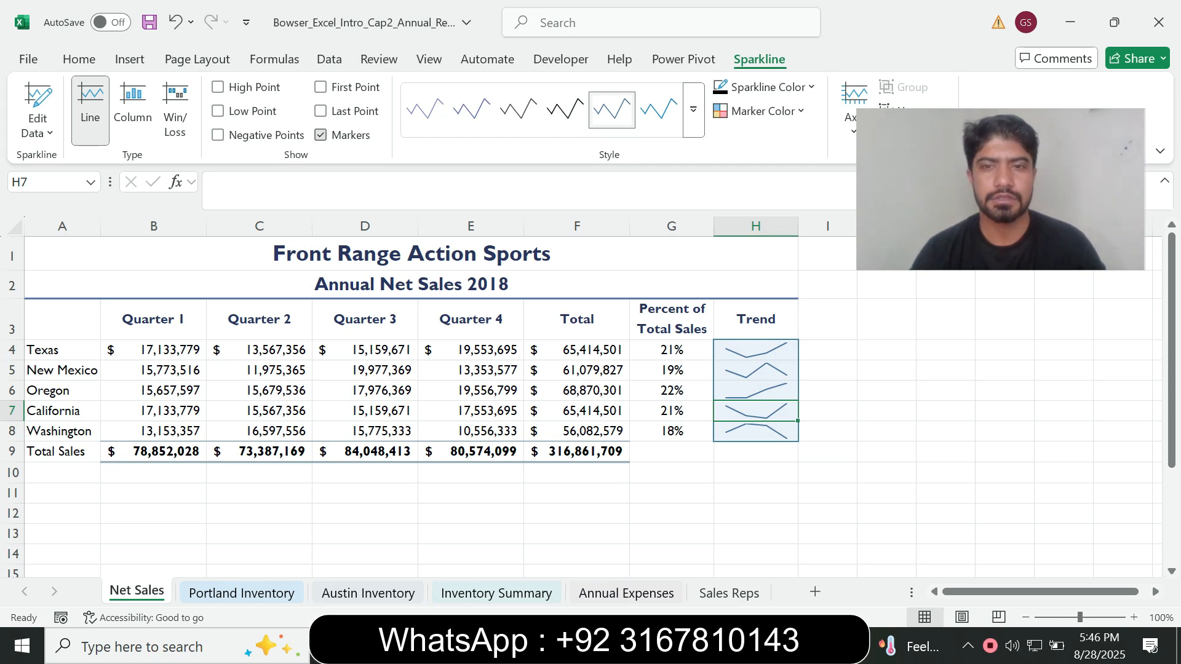
Check the style requirement in Word, then apply the first sparkline style, Blue-Gray, Sparkline Style Accent 1, Darker 50%, to the Trend sparklines in Excel
key(alt+Tab)
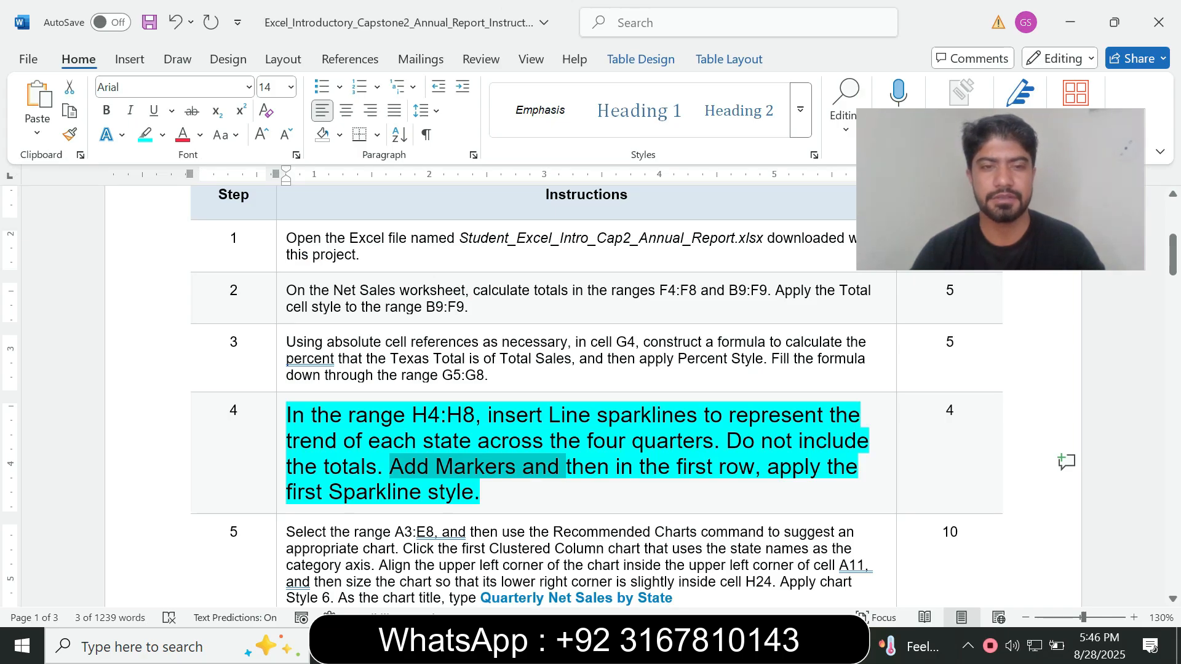
drag(641, 468, 754, 468)
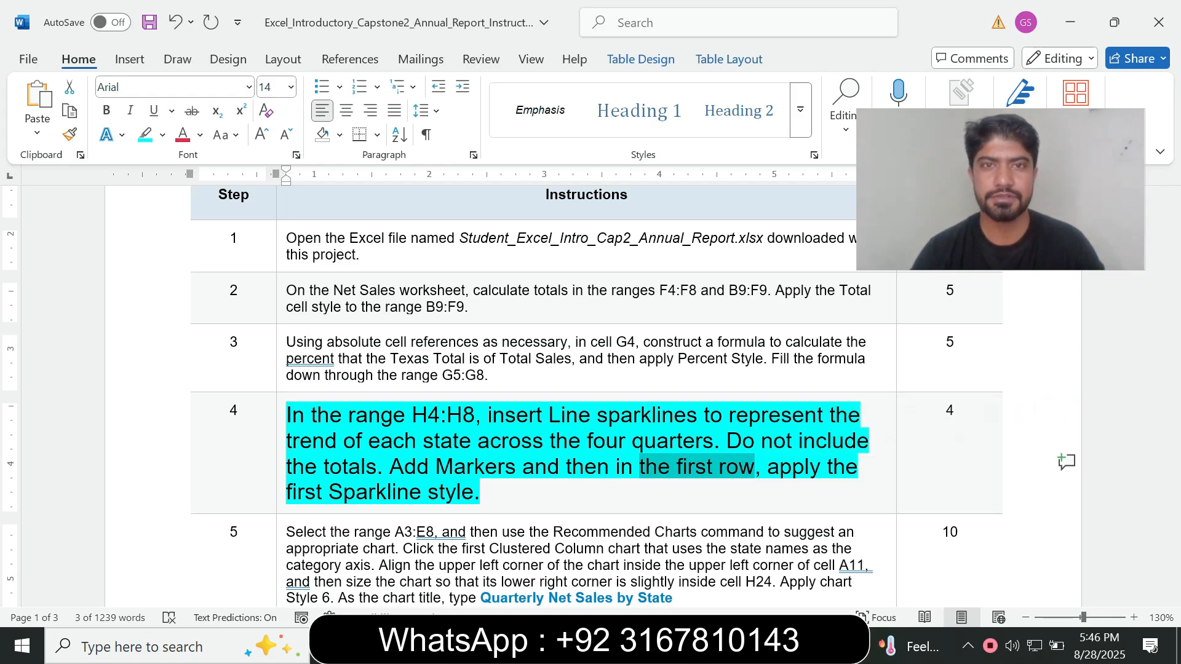
key(alt+Tab)
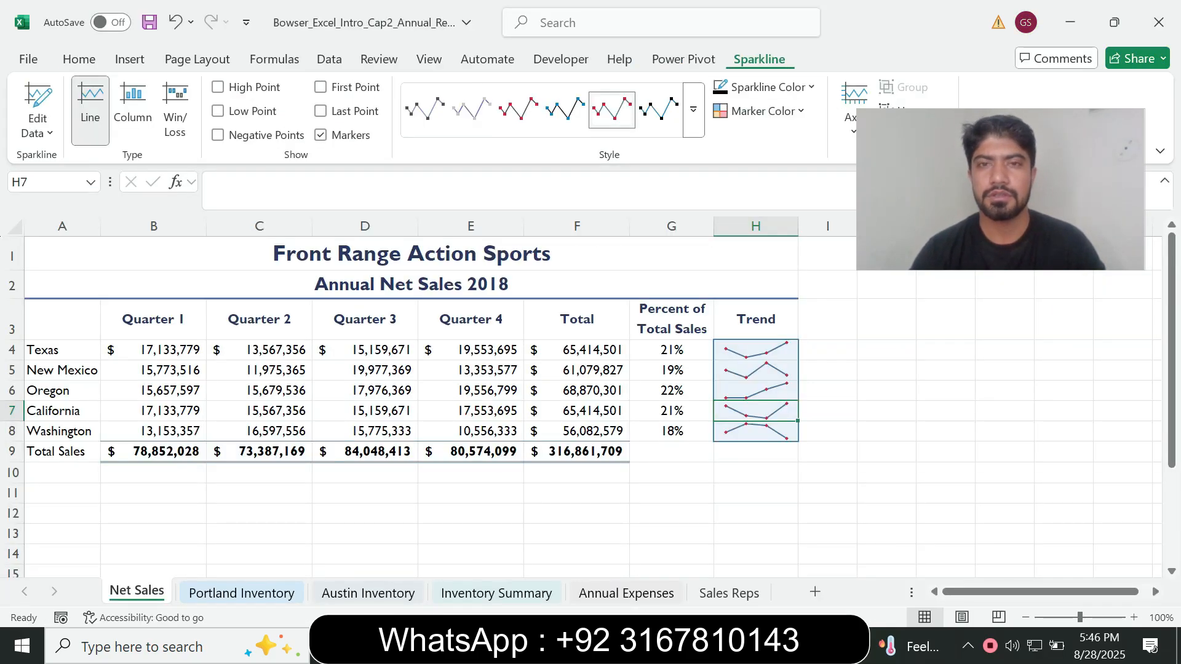
key(alt+Tab)
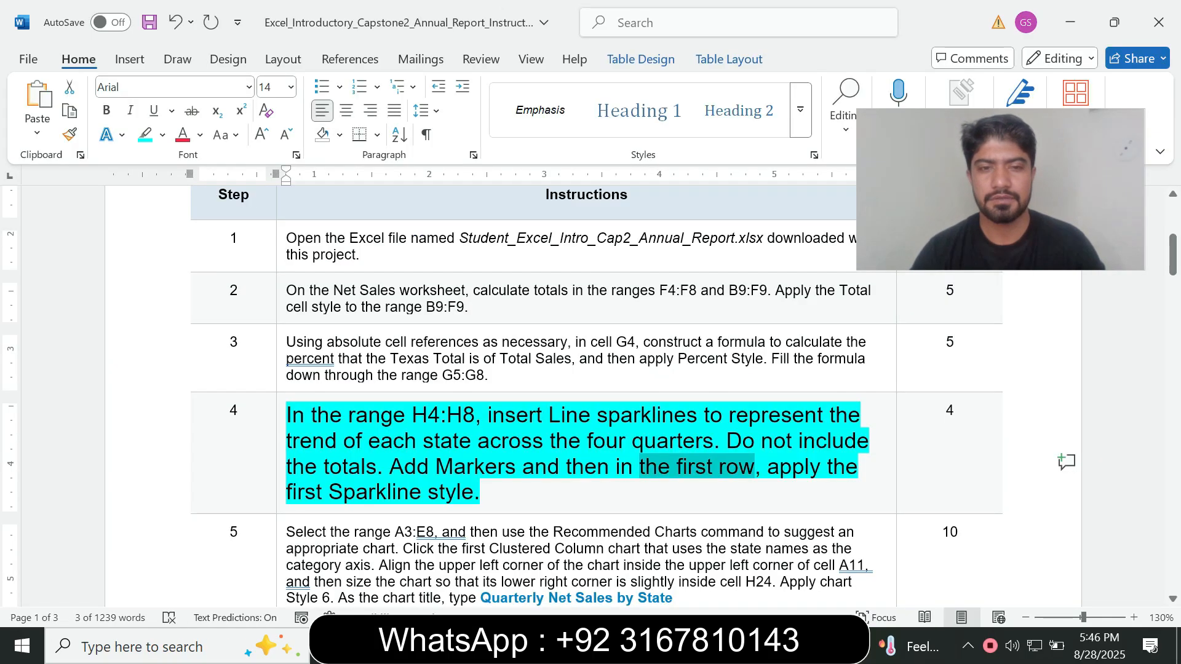
key(alt+Tab)
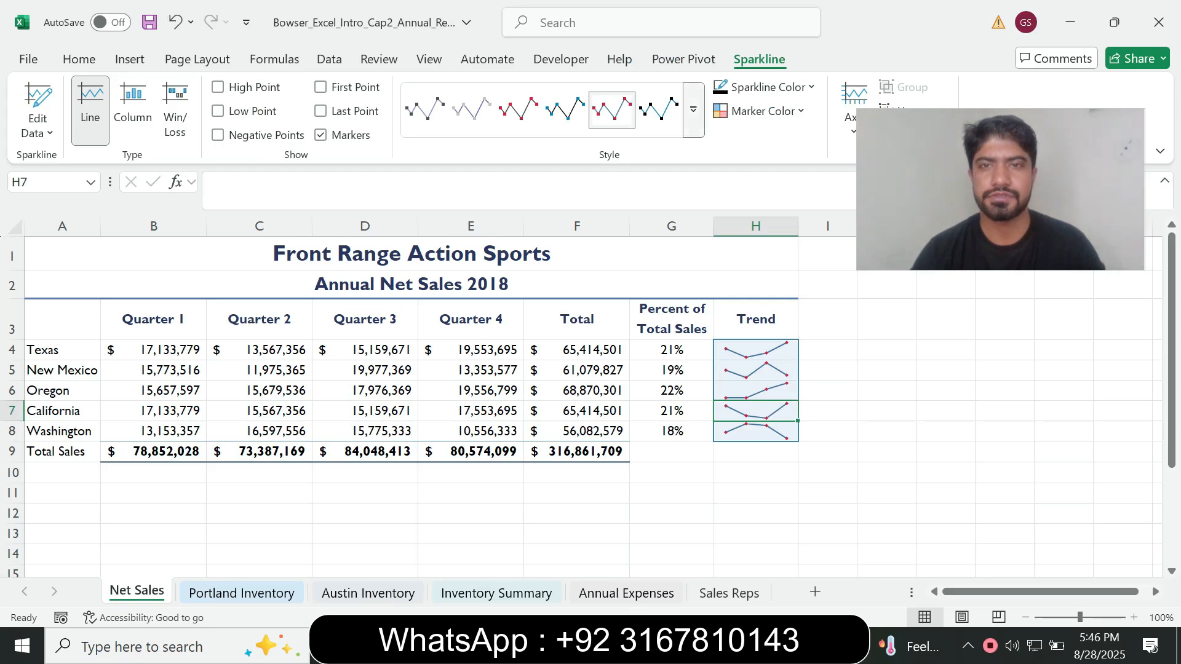
click(693, 109)
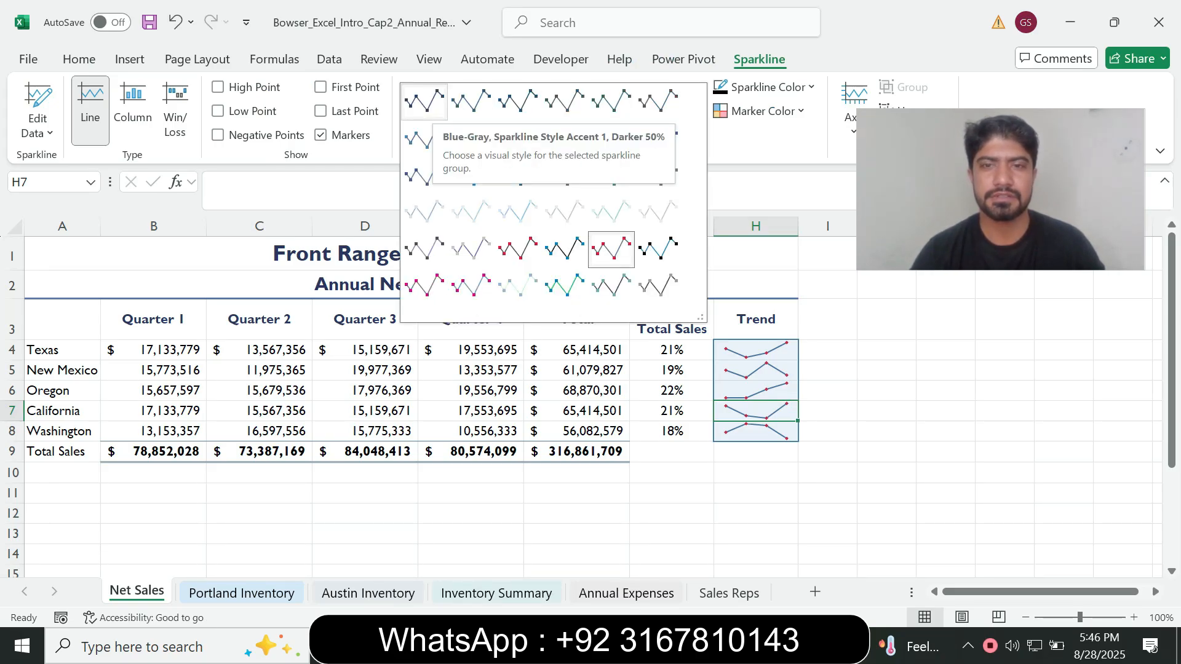
click(424, 101)
Switch to Word and reset the step 4 instruction text to 9 pt with no highlight
key(alt+Tab)
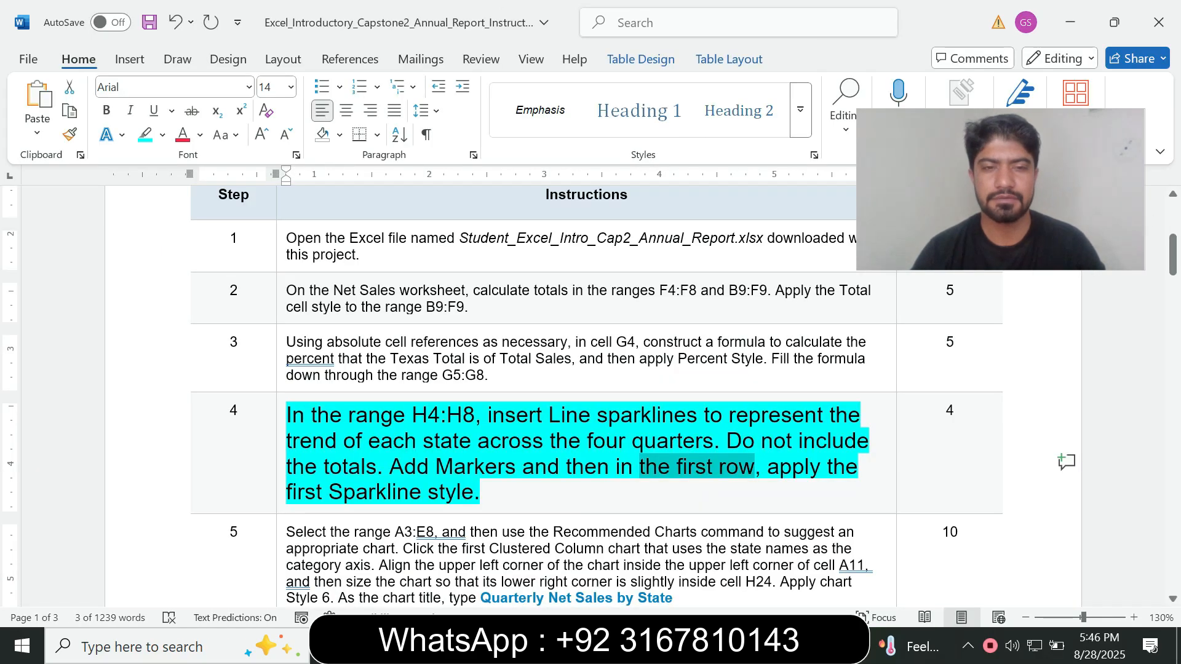
drag(482, 493, 286, 415)
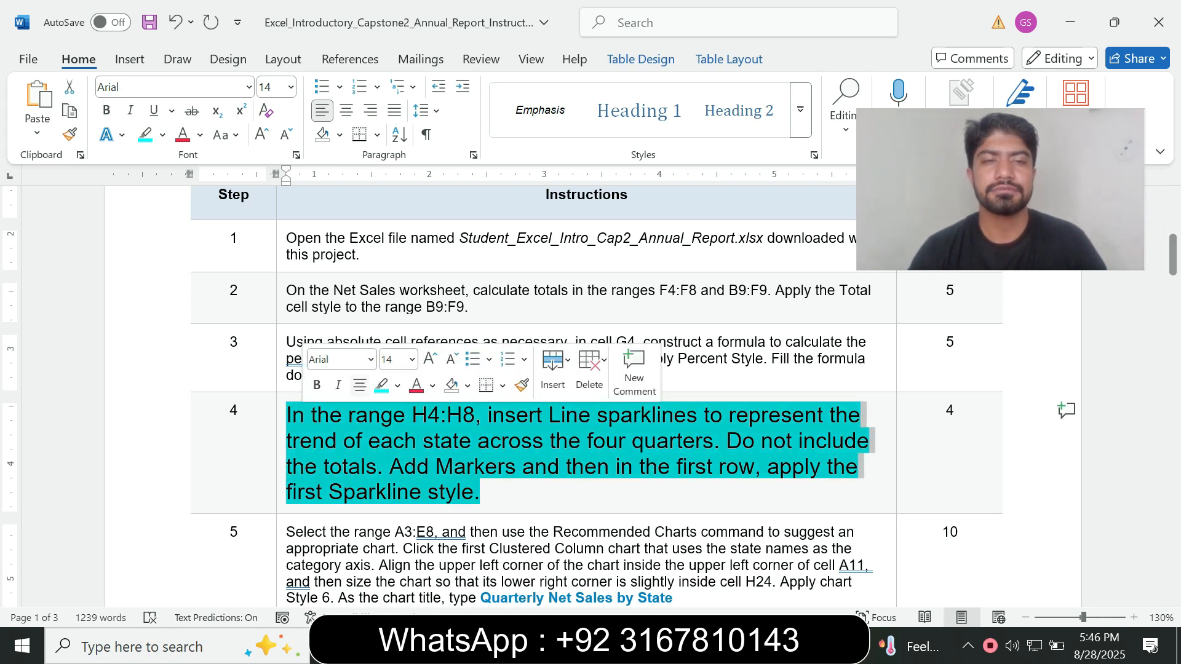
click(412, 360)
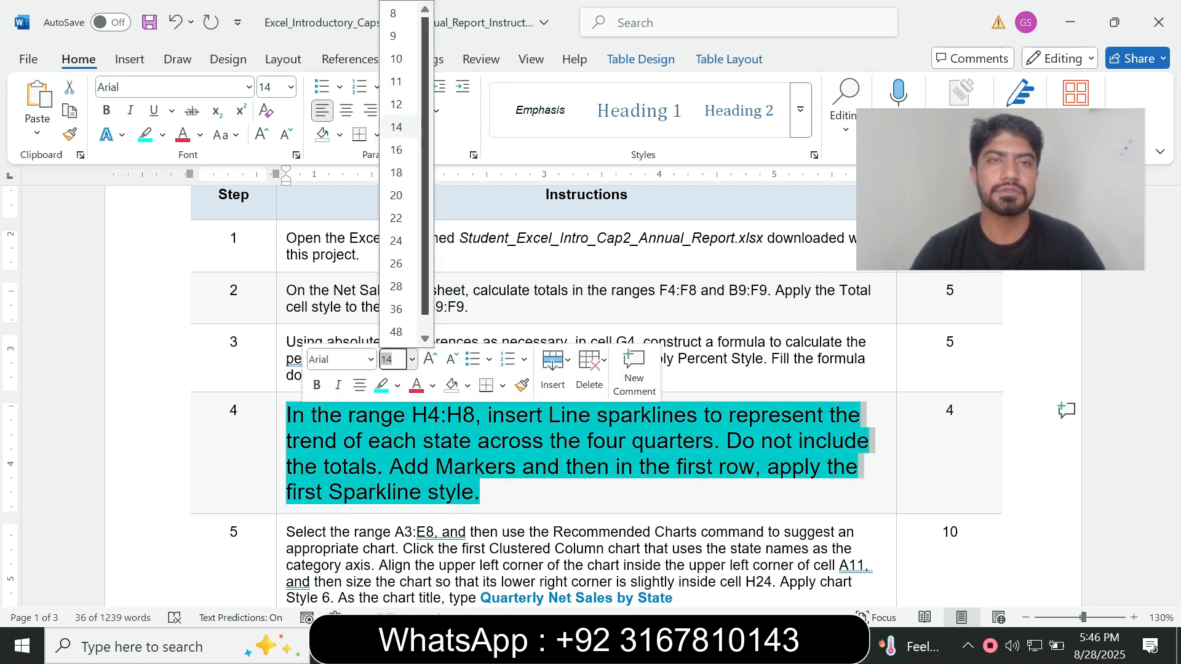
click(397, 34)
text(9)
key(Return)
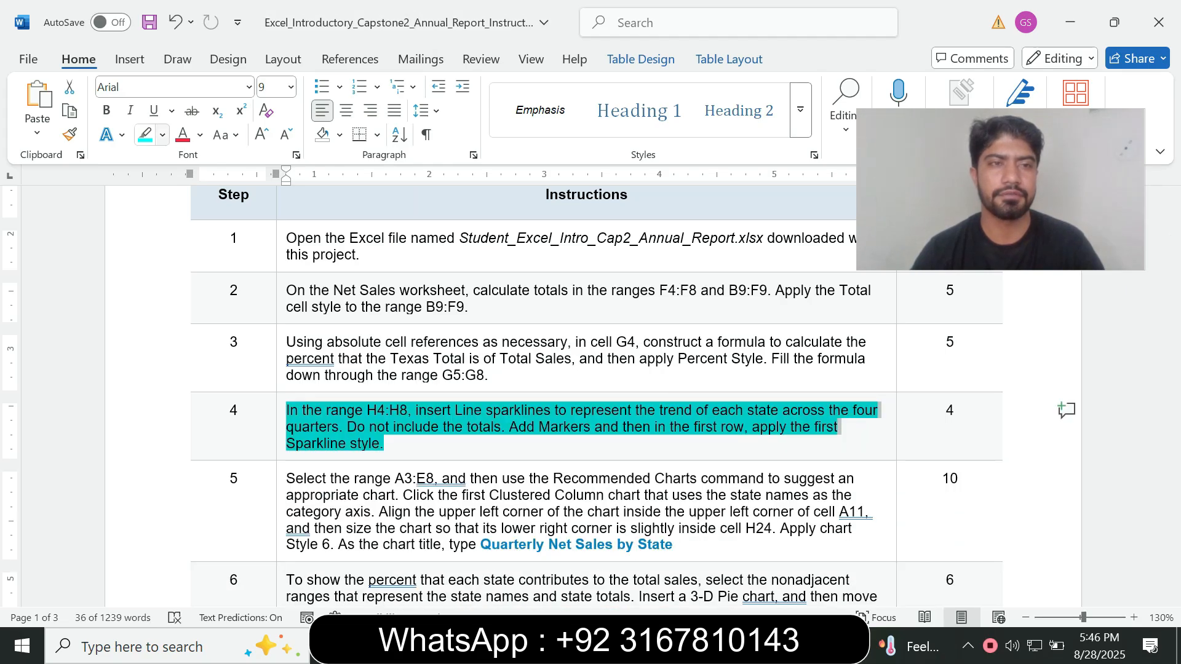
click(163, 135)
click(191, 284)
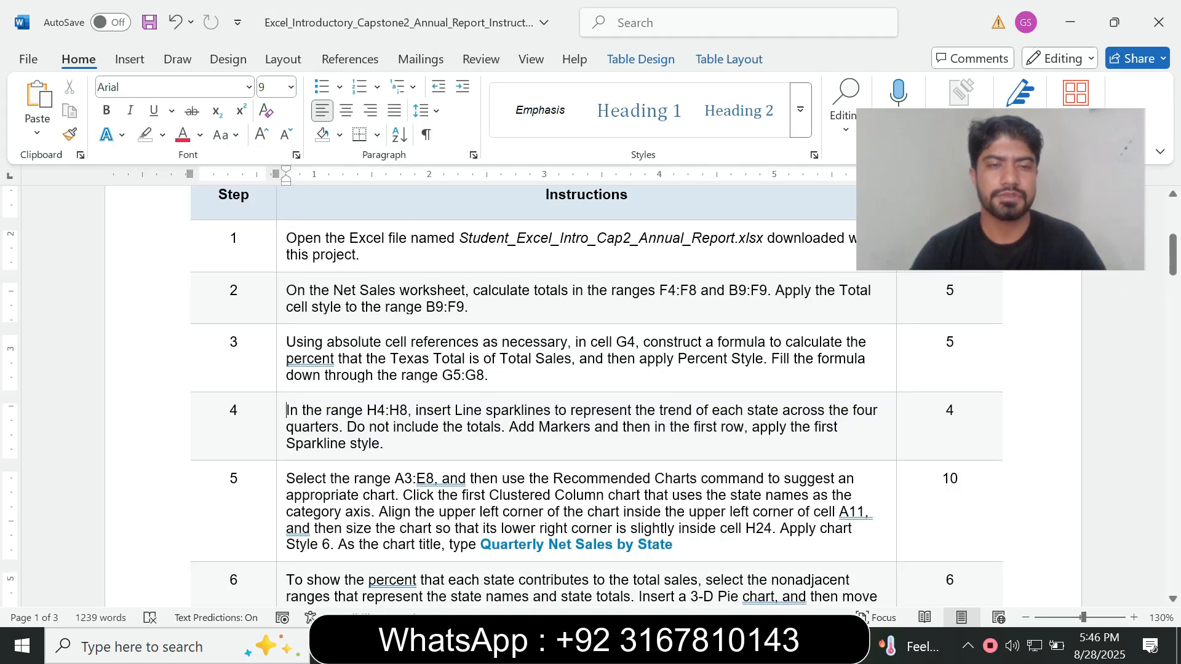
Enlarge the step 5 instruction text to 14 pt and highlight it in cyan
click(281, 515)
click(372, 213)
click(163, 135)
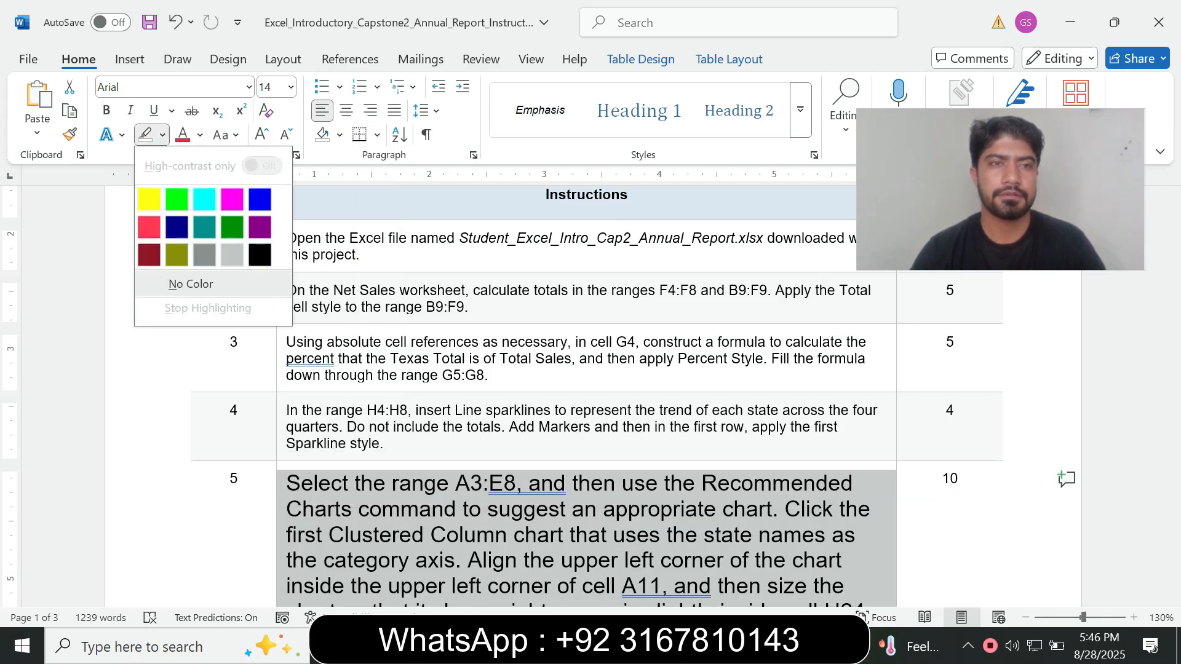
click(200, 197)
drag(1173, 255, 1172, 270)
click(1173, 270)
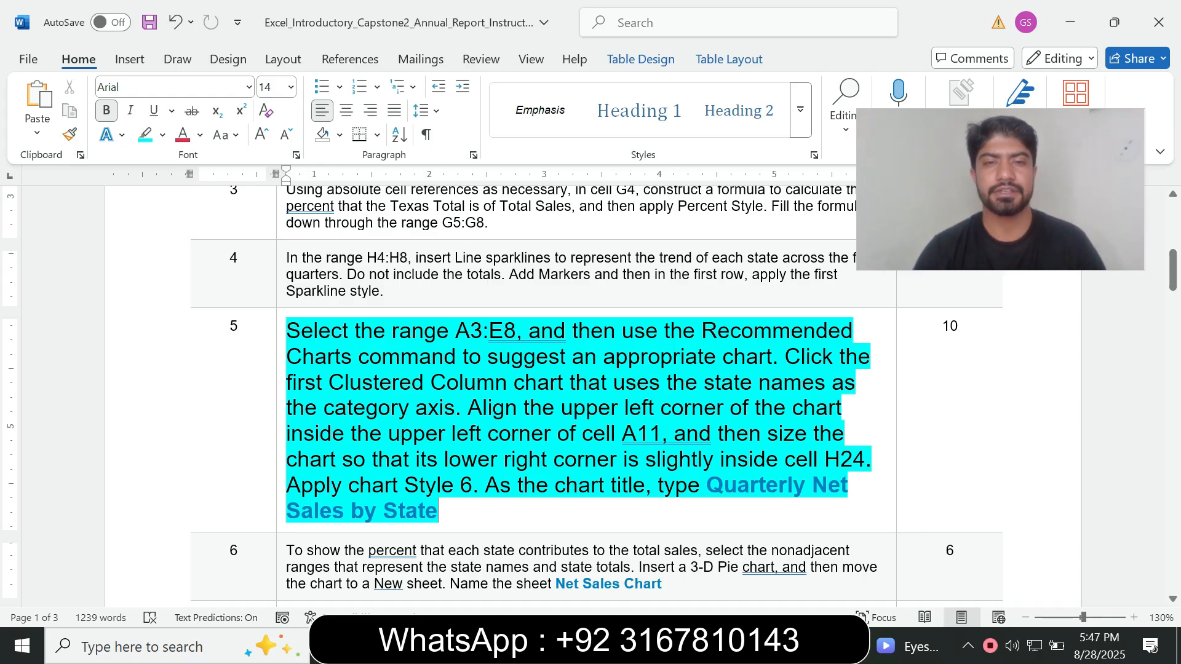
Copy the range reference A3:E8 from step 5 in Word and use it to select that range on Excel's Net Sales sheet
drag(456, 331, 516, 330)
key(ctrl+c)
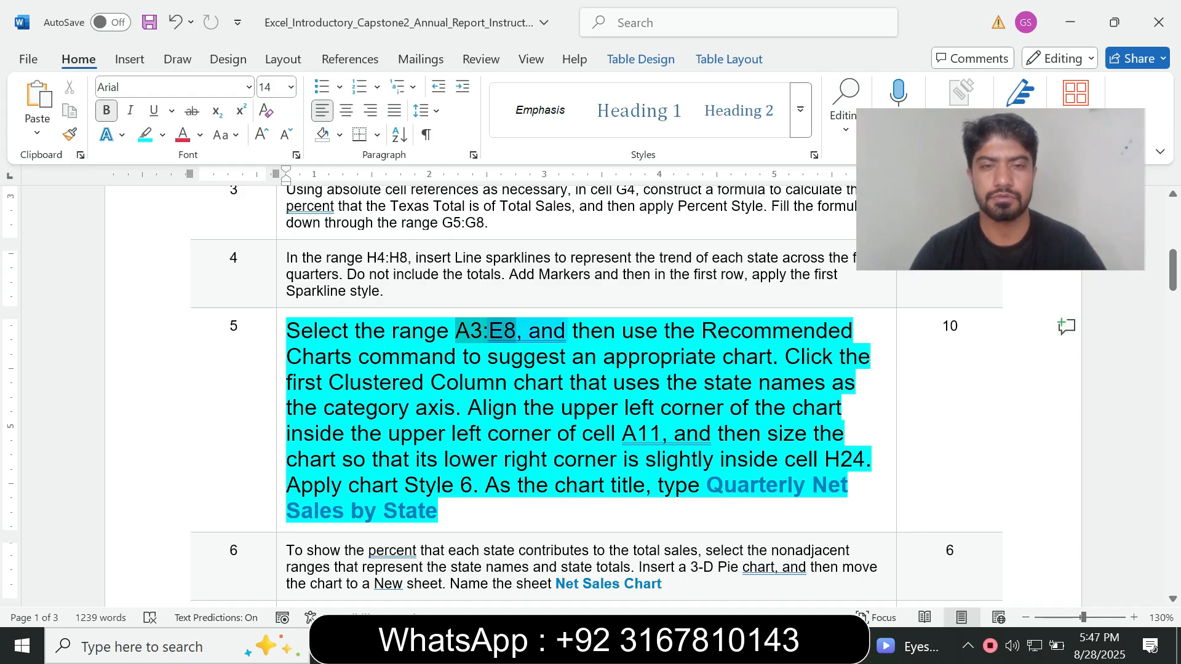
key(ctrl+z)
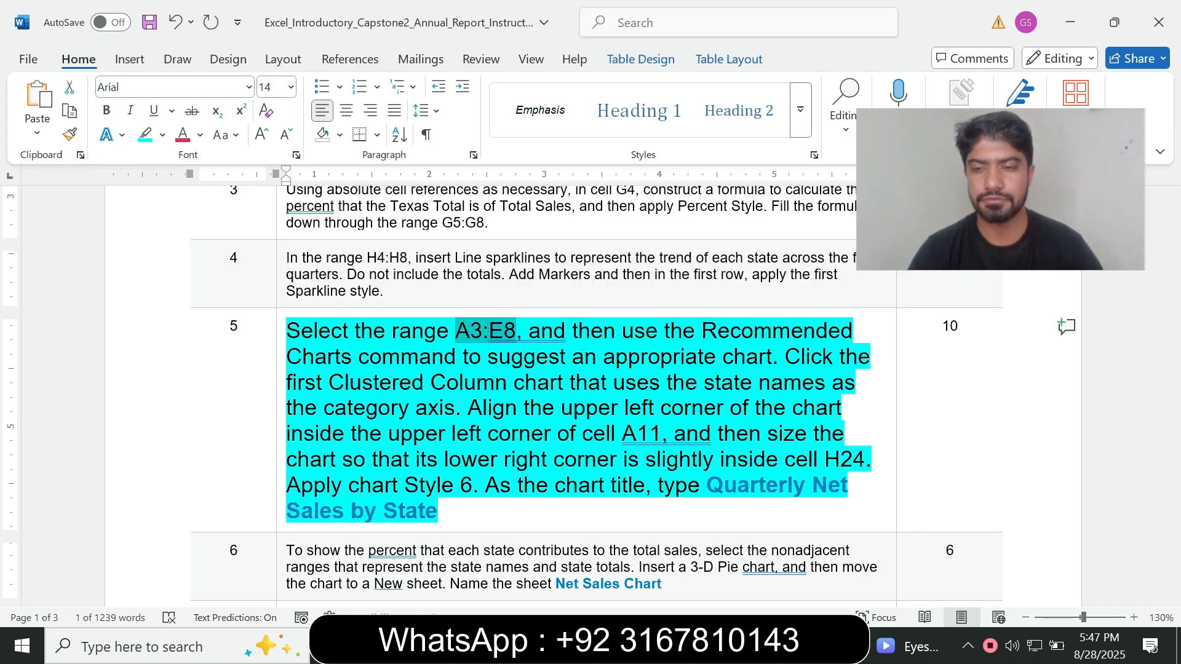
key(alt+Tab)
click(46, 182)
key(ctrl+v)
key(Return)
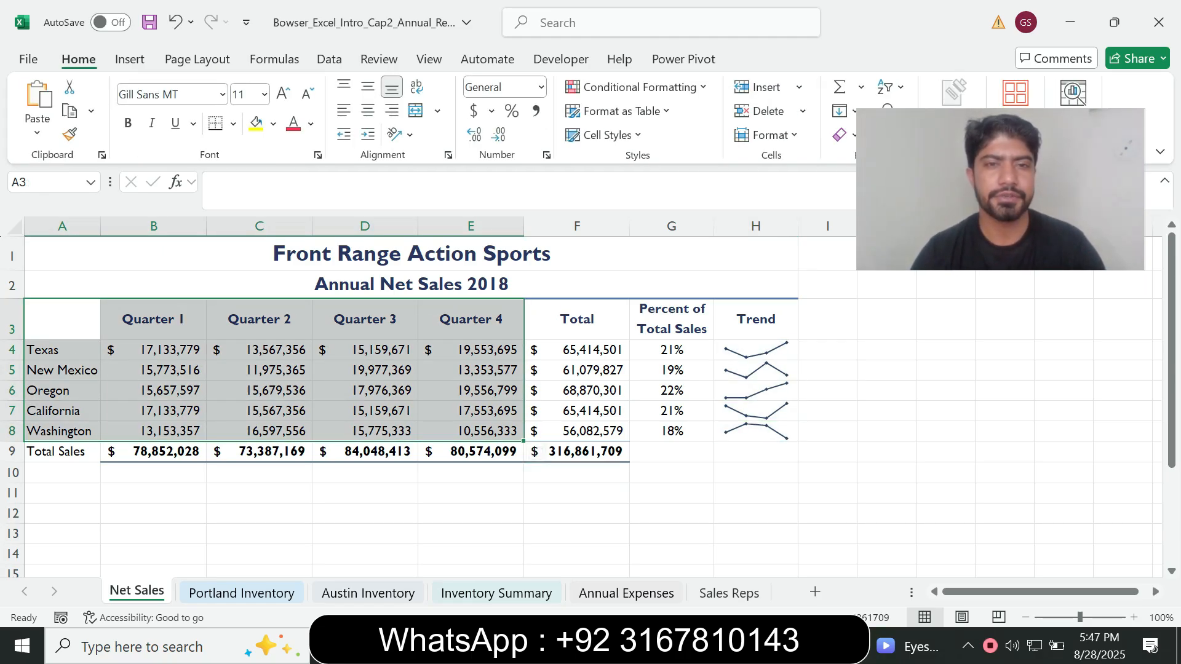
Check the chart type in Word's step 5, then insert the first Clustered Column chart with state names as categories using Recommended Charts in Excel
key(alt+Tab)
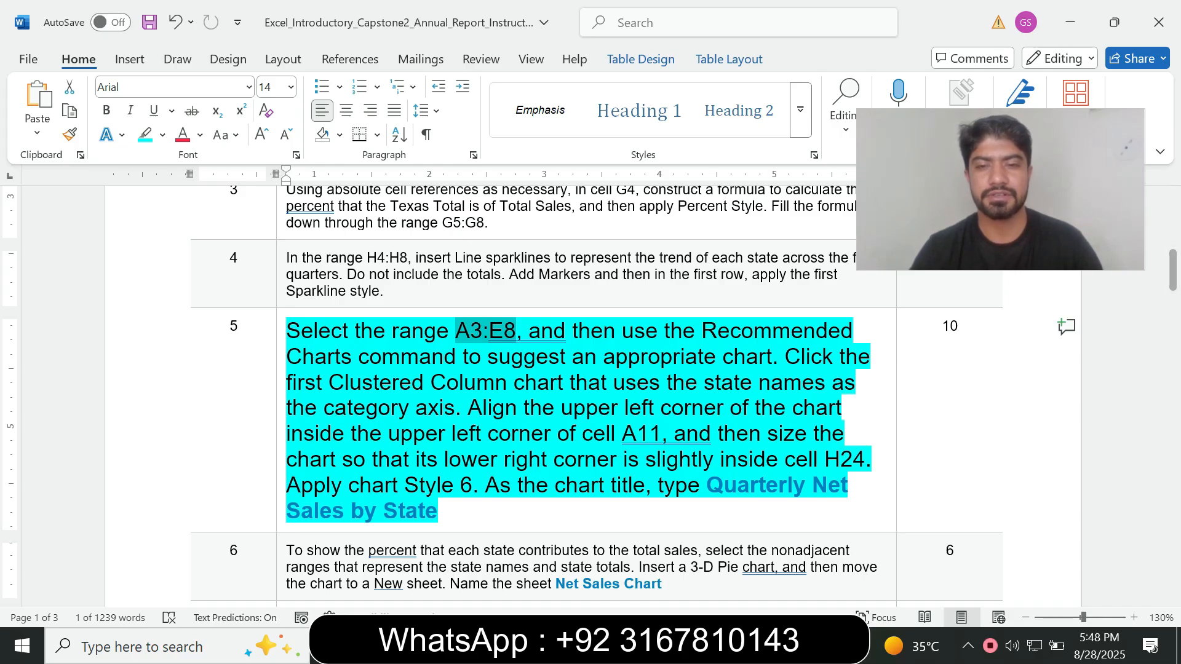
key(alt+Tab)
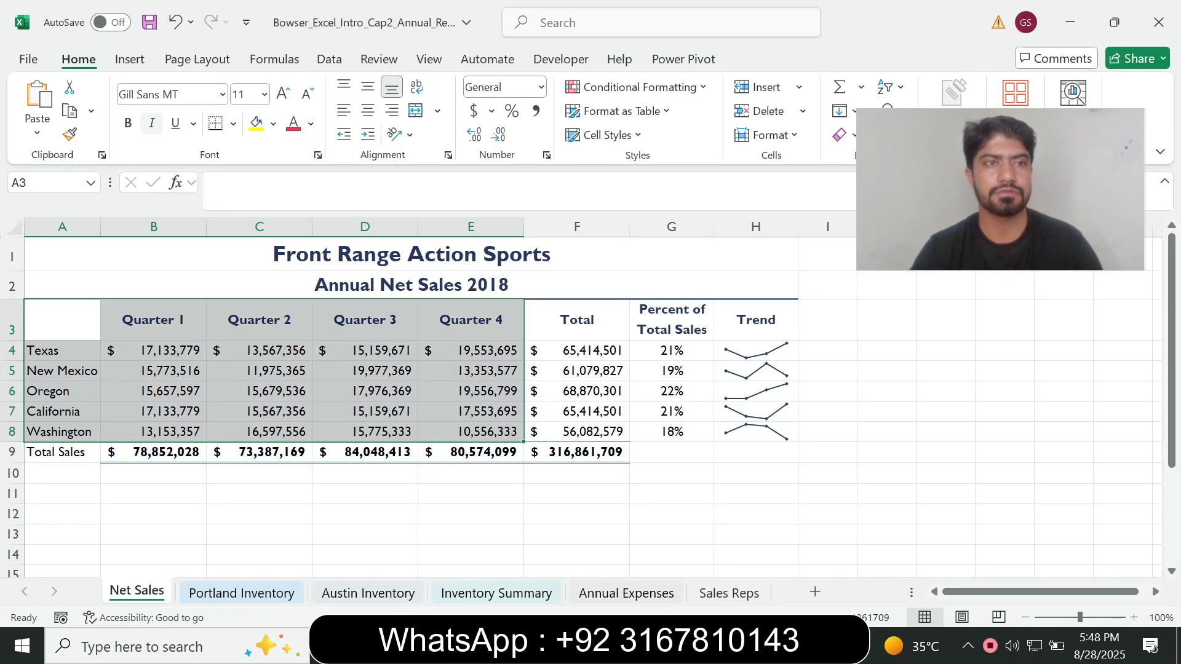
click(130, 59)
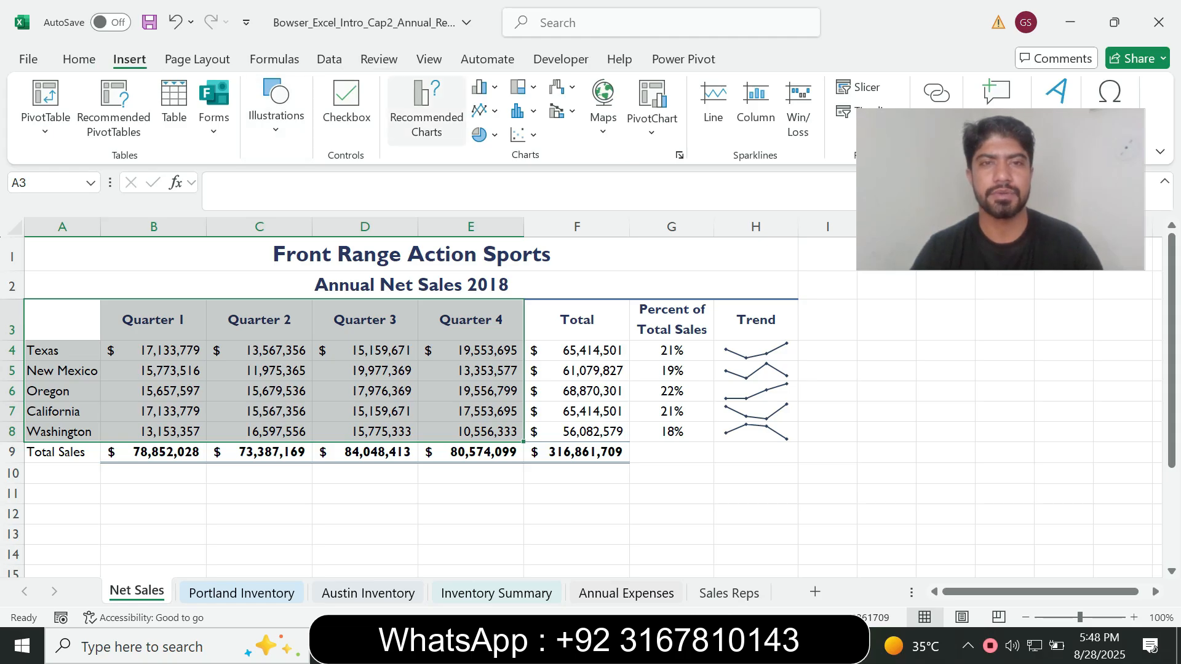
click(426, 111)
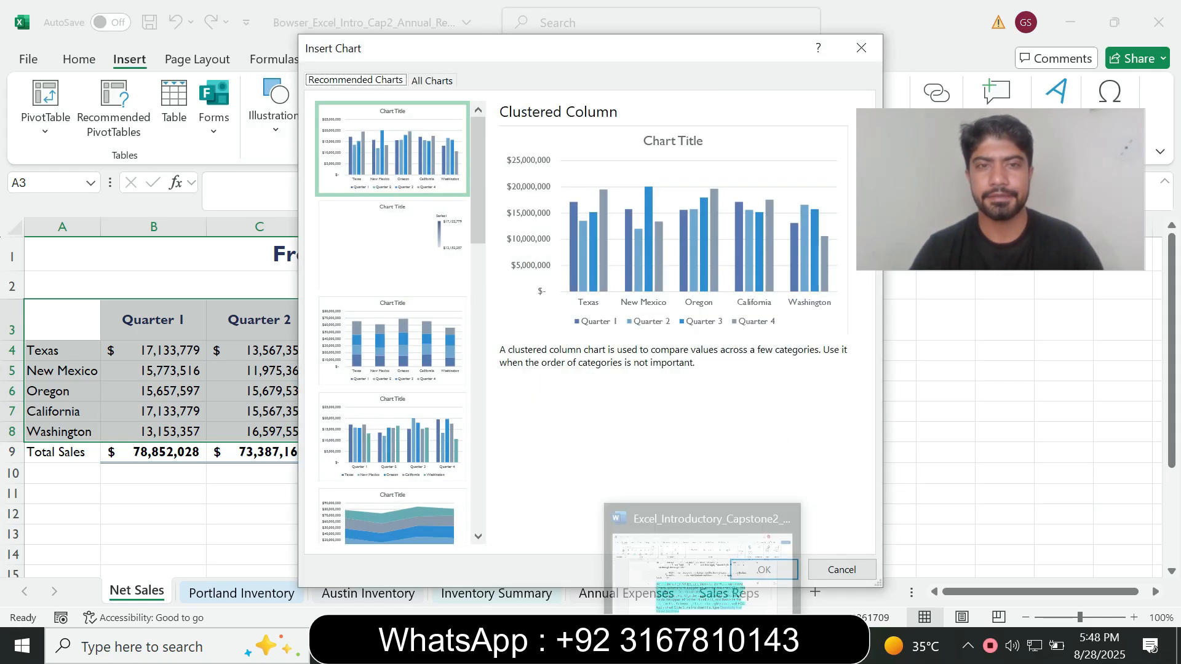
click(704, 647)
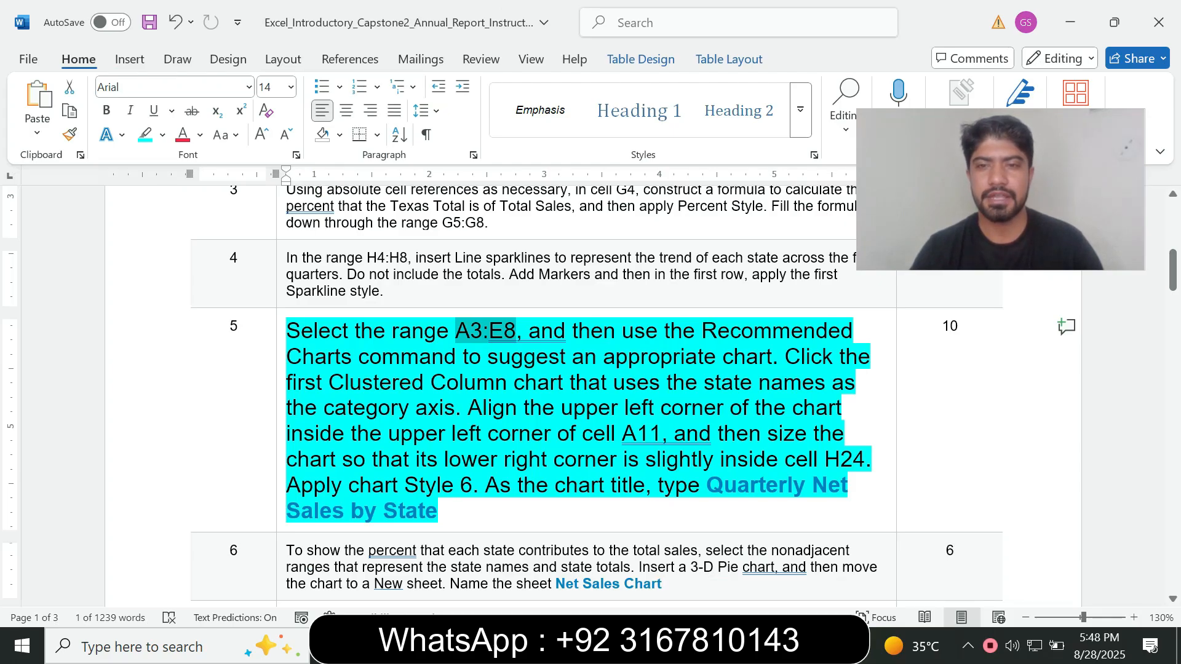
drag(458, 383, 507, 383)
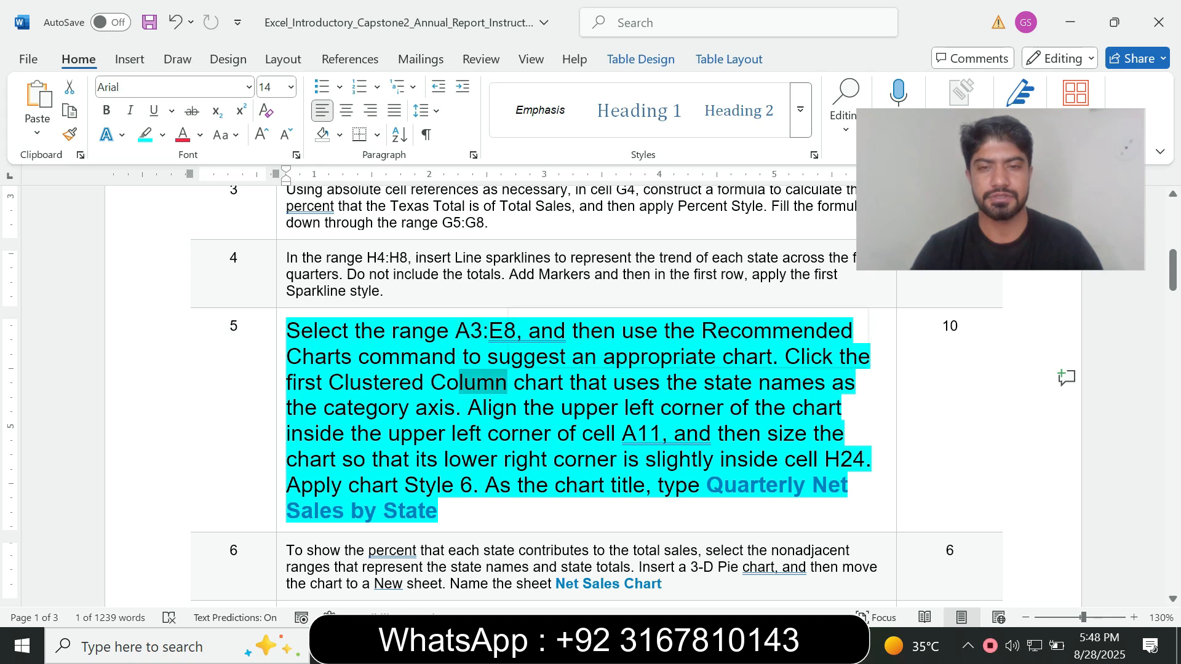
key(alt+Tab)
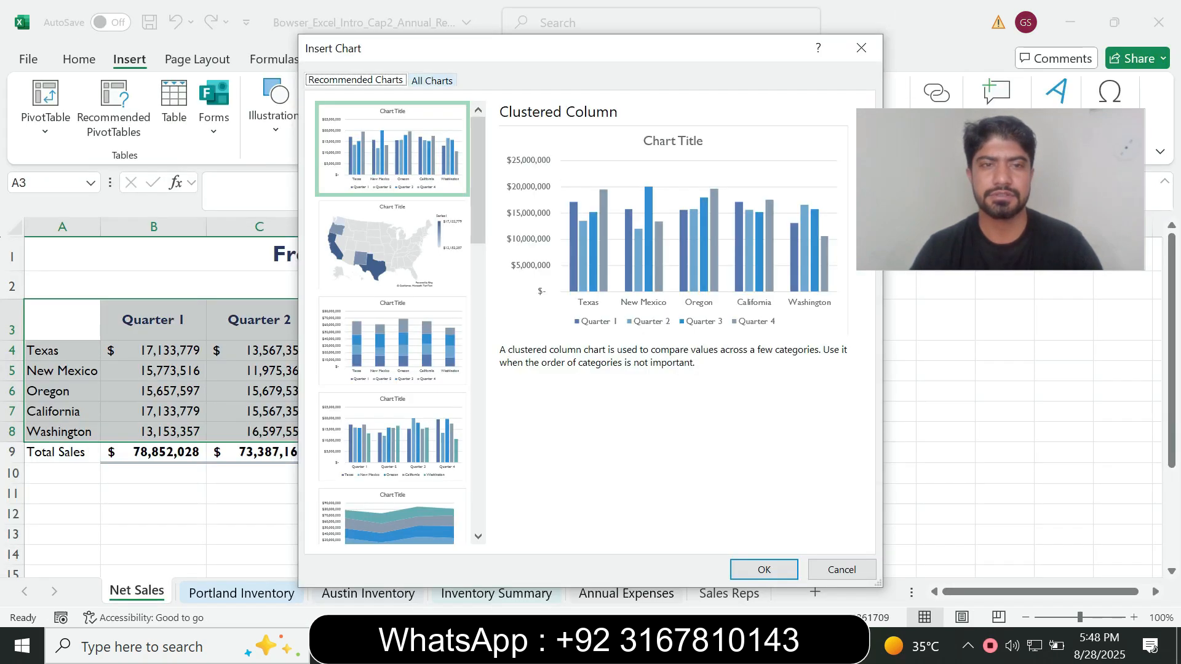
click(432, 80)
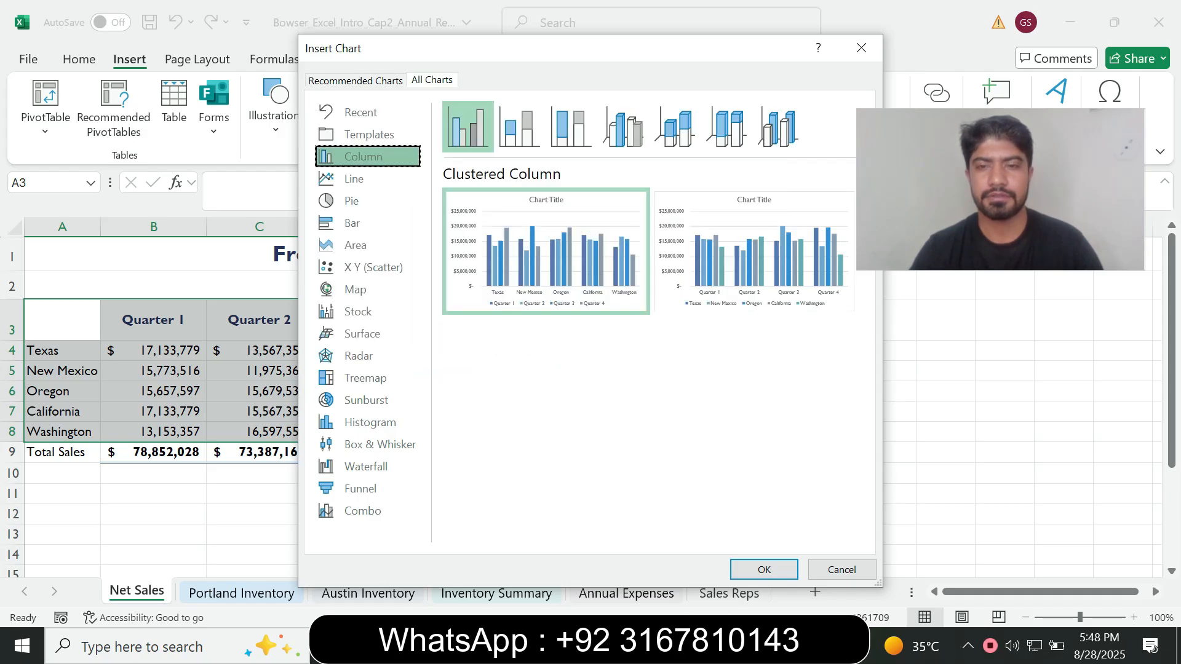
click(763, 569)
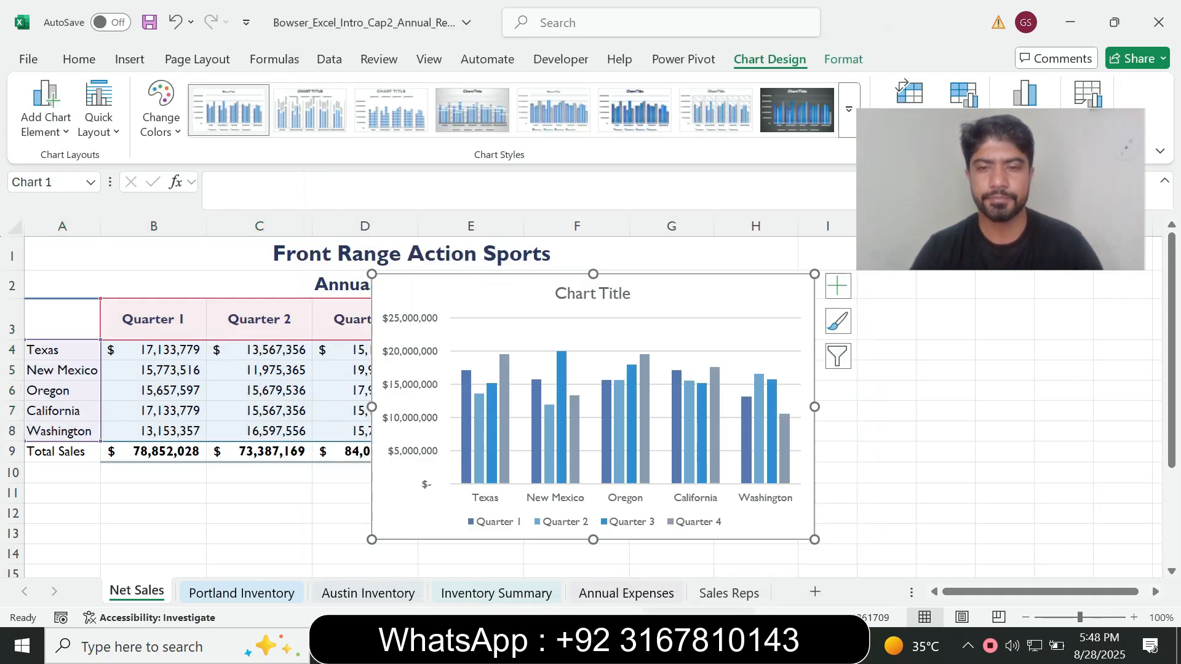
Consult the chart alignment requirement in Word, then align the column chart's upper left corner inside cell A11 in Excel
key(alt+Tab)
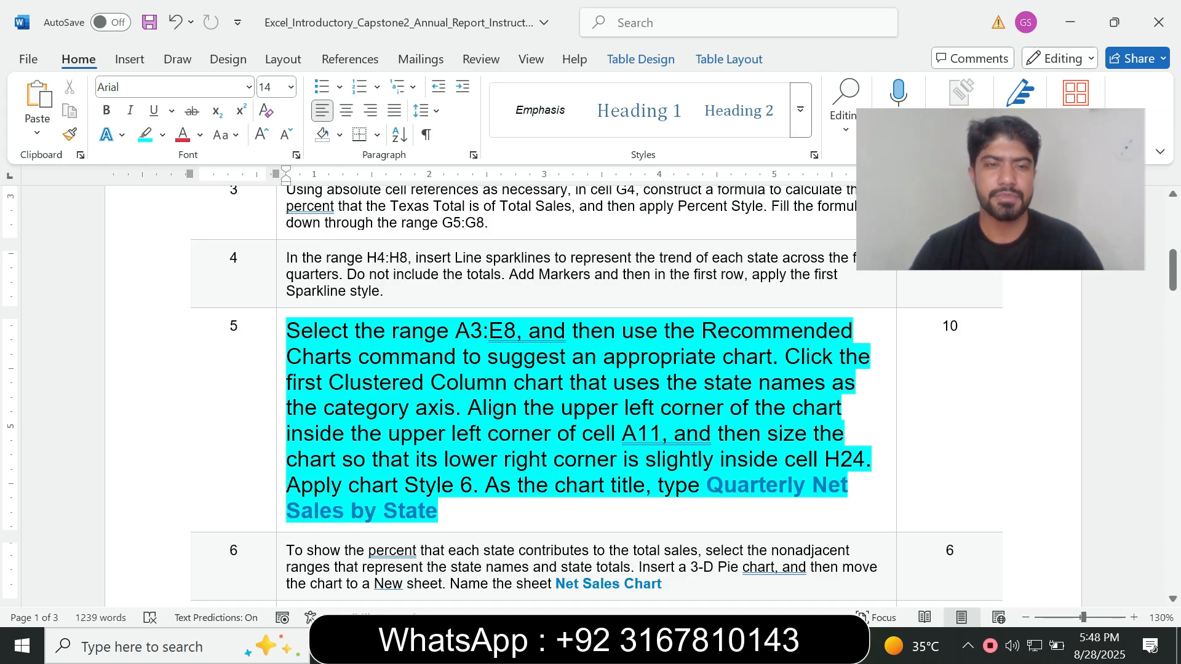
drag(482, 408, 615, 435)
click(615, 434)
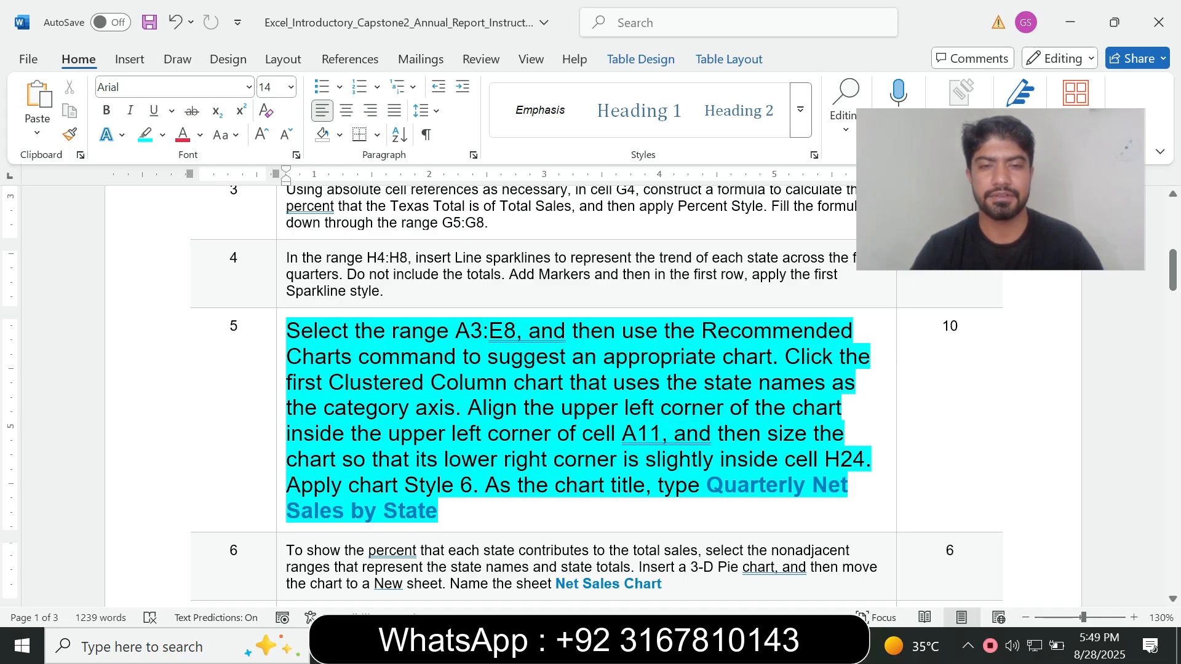
drag(468, 408, 661, 434)
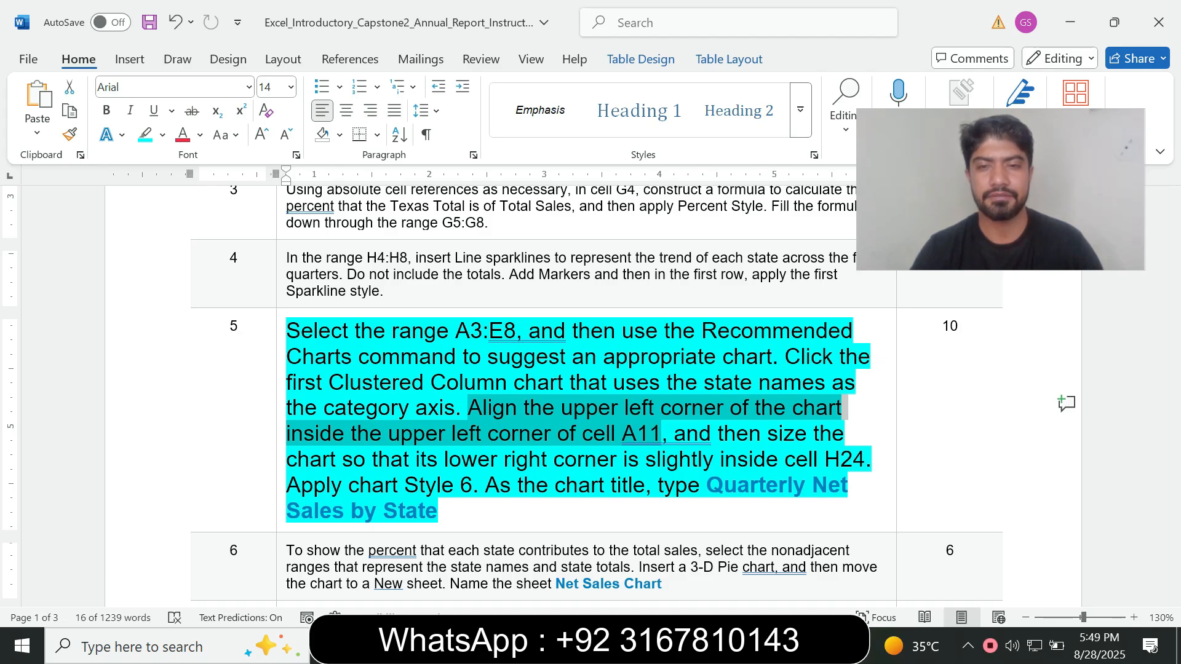
key(alt+Tab)
mouse_move(495, 301)
mouse_down()
mouse_move(487, 345)
mouse_move(454, 393)
mouse_move(191, 512)
mouse_move(149, 510)
mouse_up()
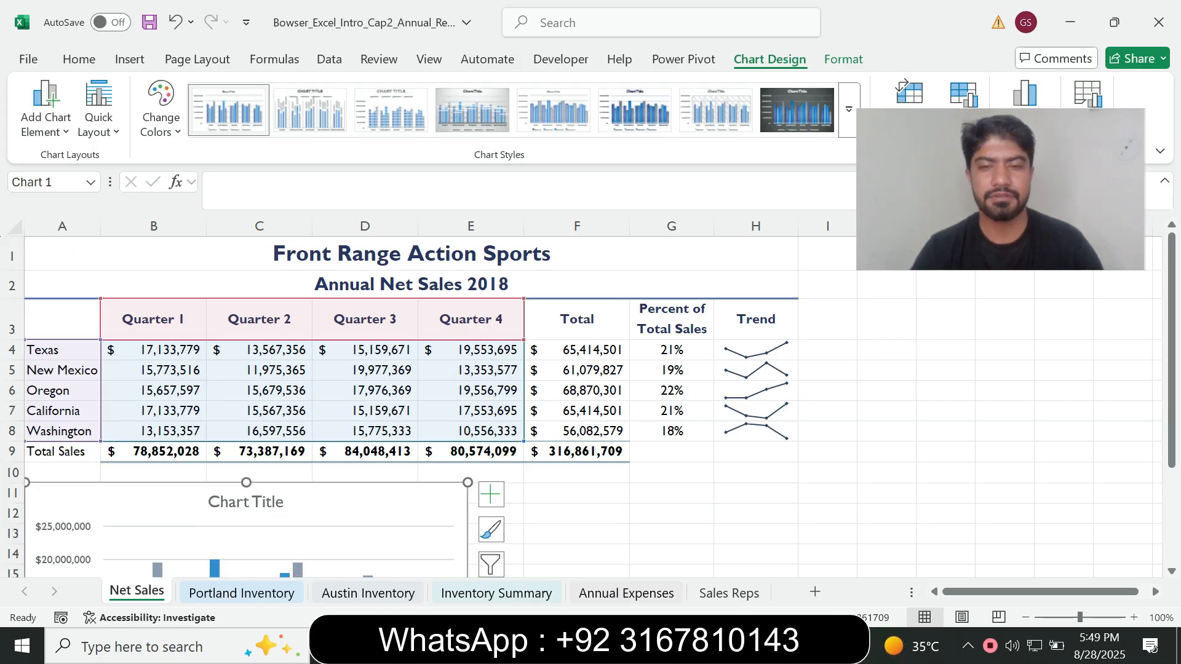
Check the sizing requirement in Word, then resize the Excel column chart so its lower right corner sits slightly inside cell H24
click(732, 646)
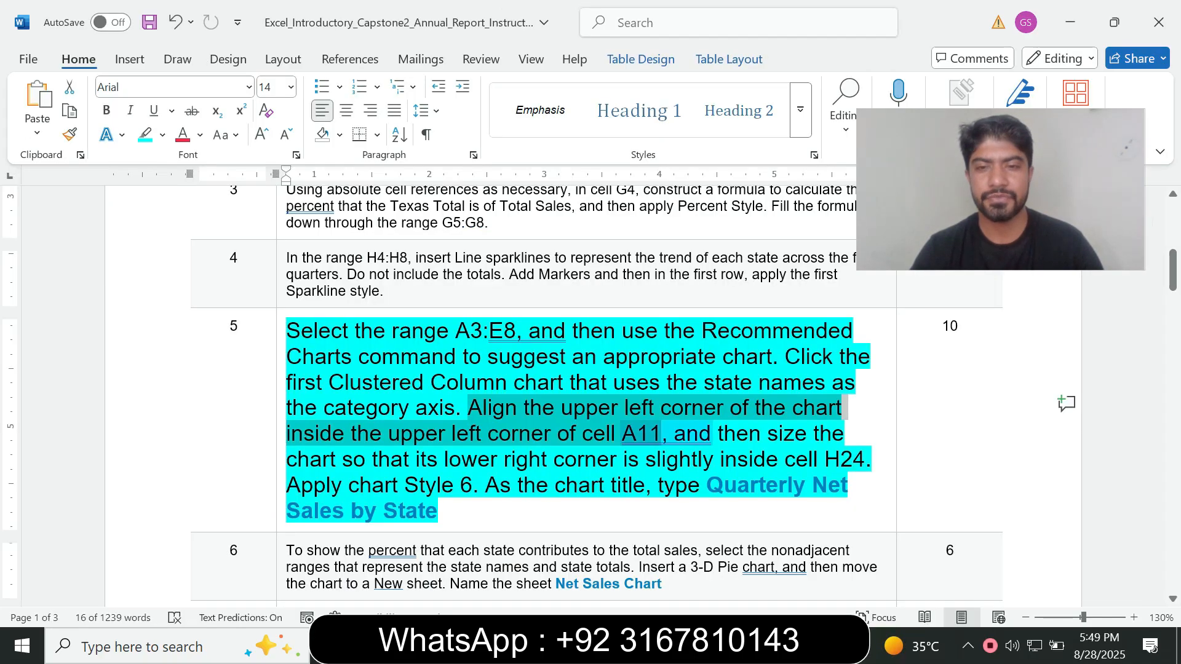
drag(344, 460, 484, 461)
click(652, 486)
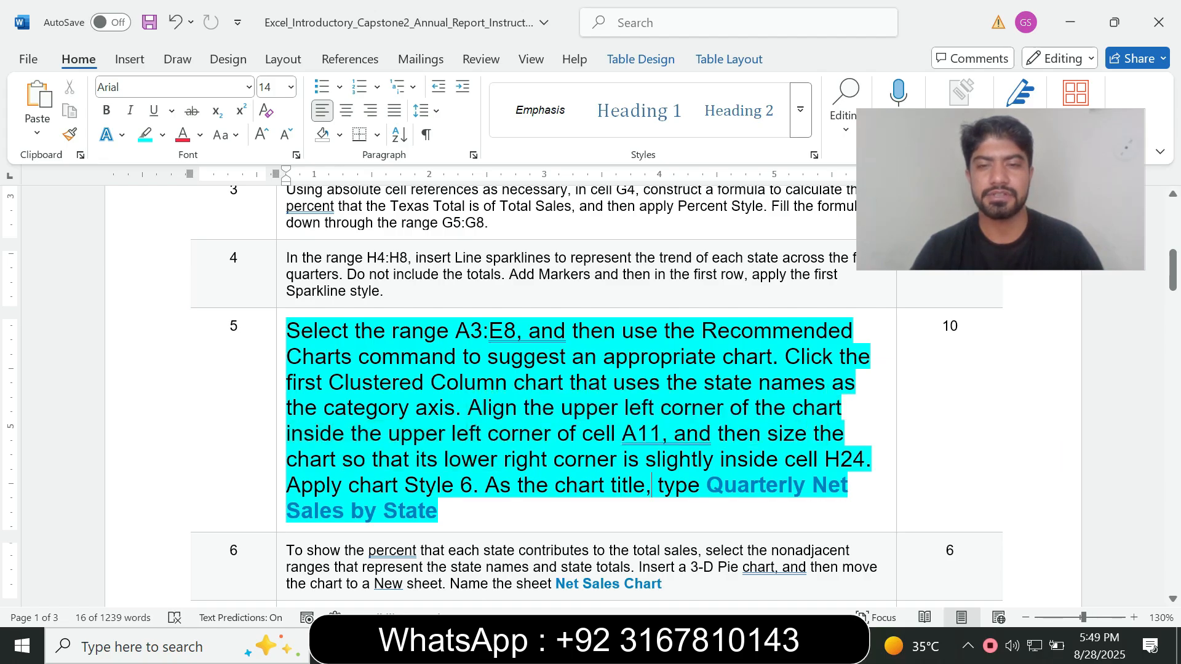
drag(645, 460, 783, 460)
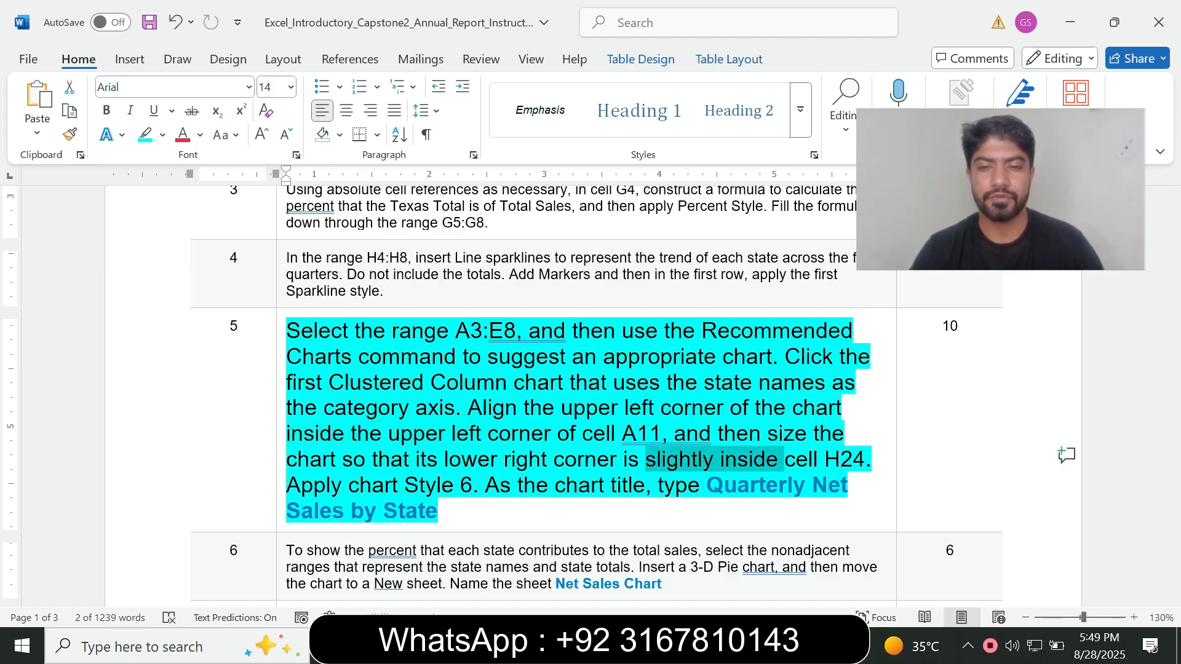
key(alt+Tab)
drag(1172, 344, 1172, 441)
drag(468, 486, 799, 486)
drag(1171, 441, 1172, 502)
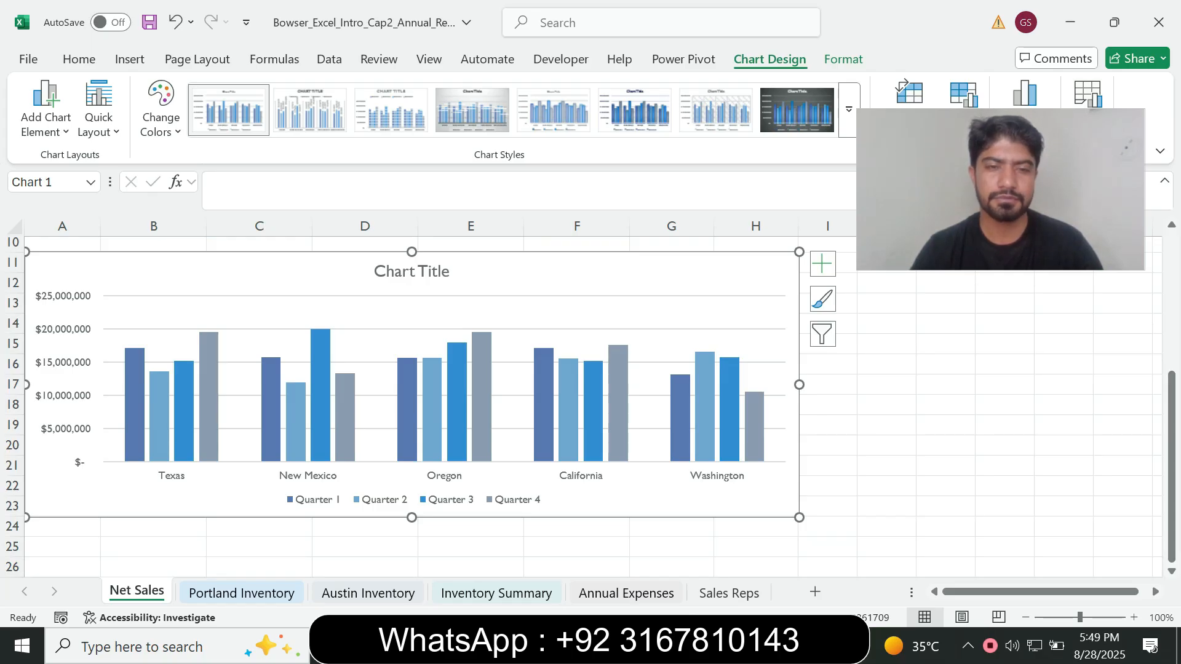
drag(411, 517, 411, 537)
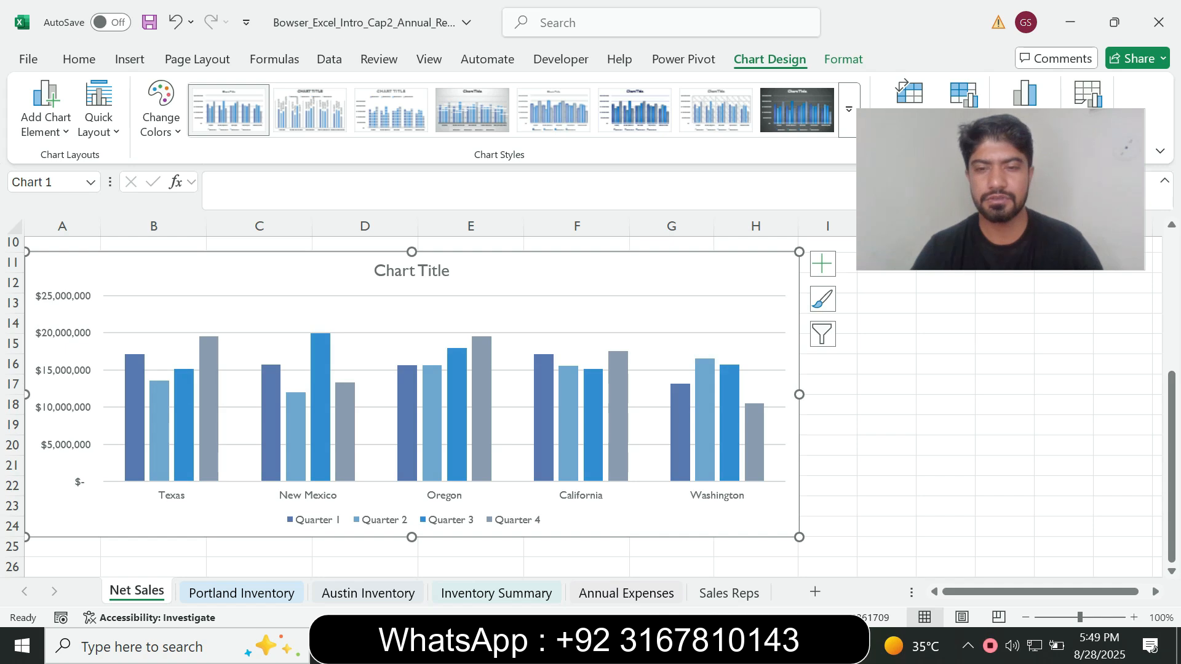
Check the chart style requirement in Word, then apply Style 6 to the column chart in Excel
key(alt+Tab)
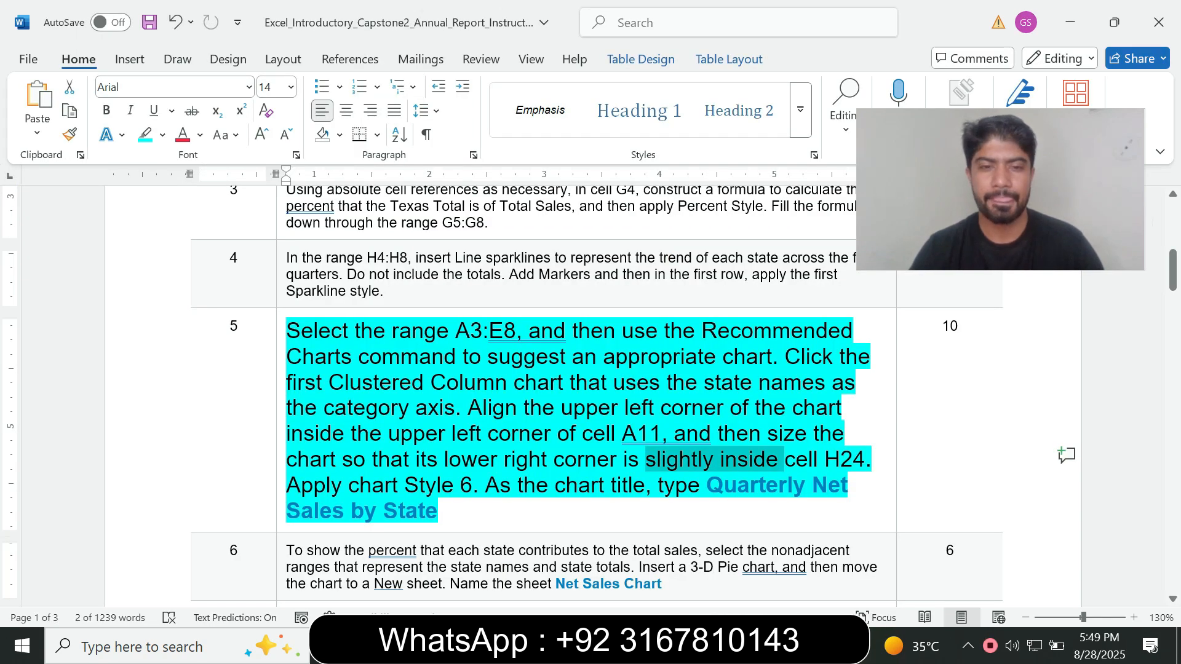
click(326, 486)
drag(325, 485, 485, 485)
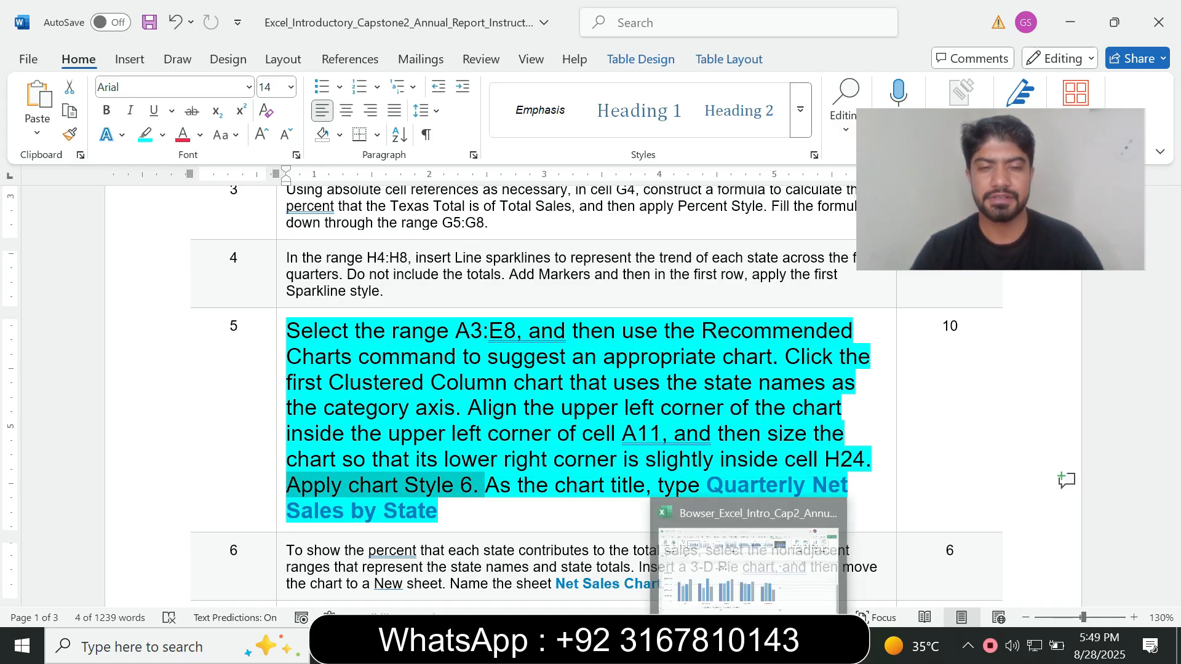
click(749, 646)
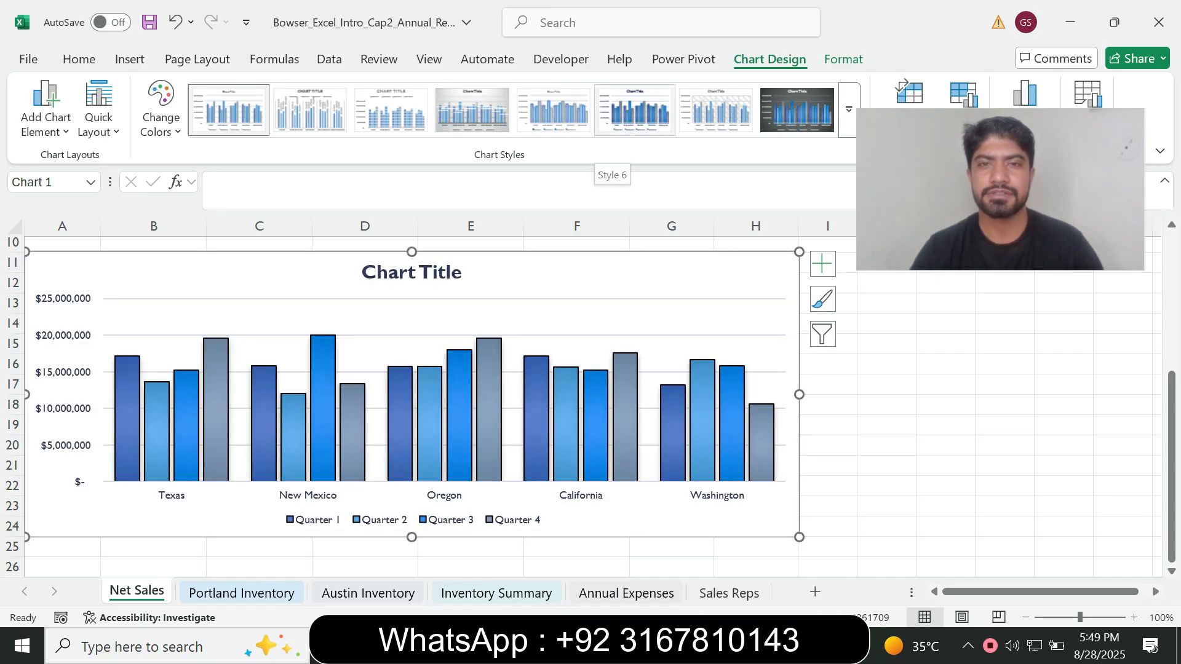
click(634, 110)
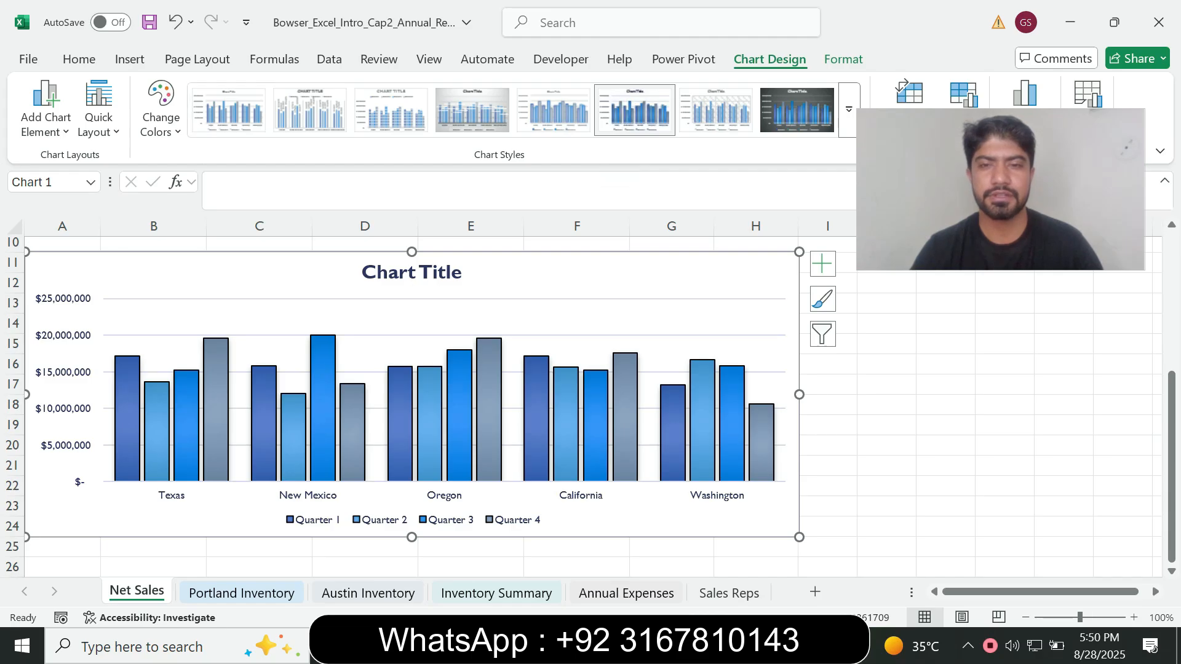
Copy the title Quarterly Net Sales by State from Word and paste it as text only over the Excel column chart's title
key(alt+Tab)
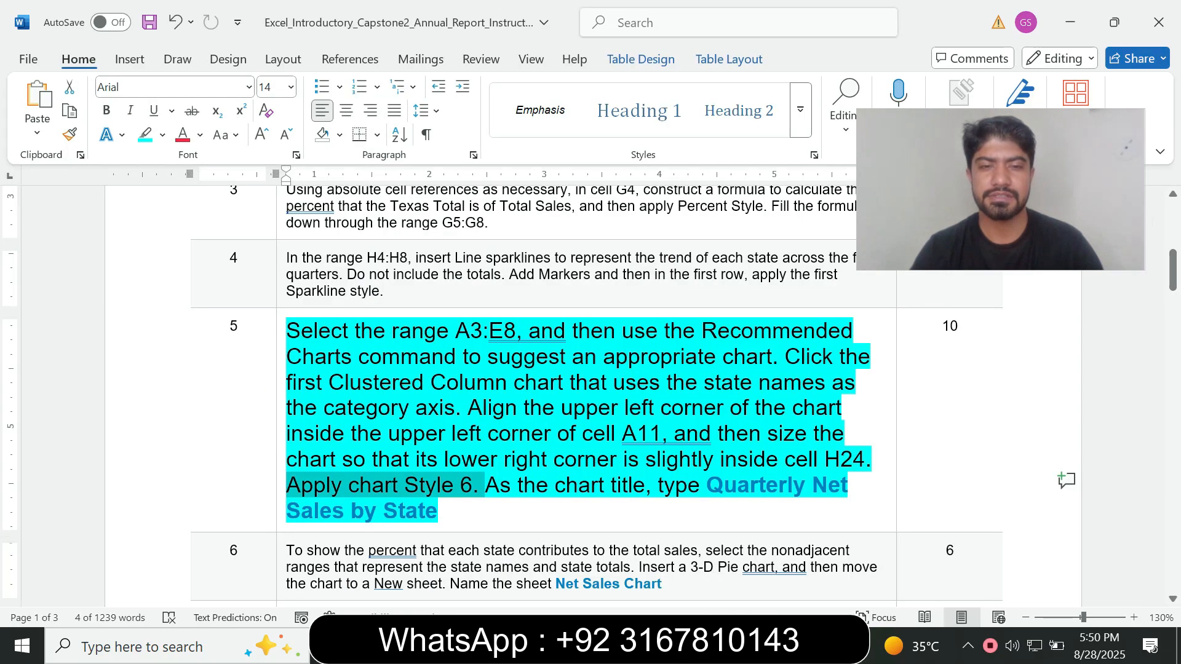
click(511, 485)
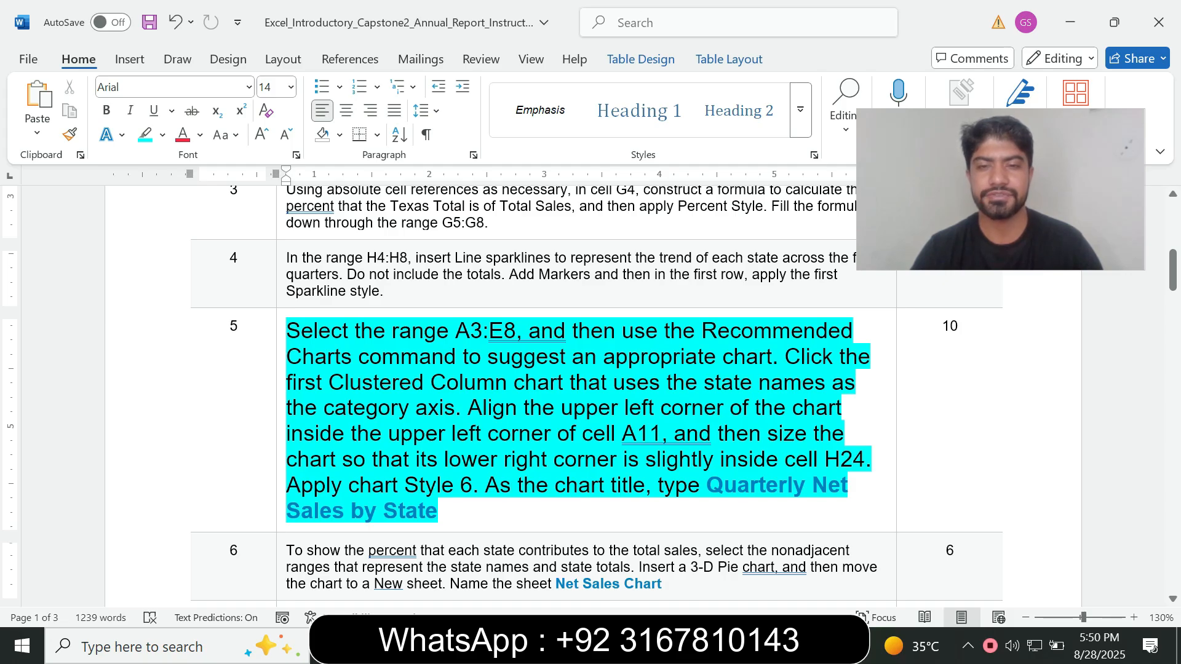
drag(438, 512, 707, 487)
key(ctrl+c)
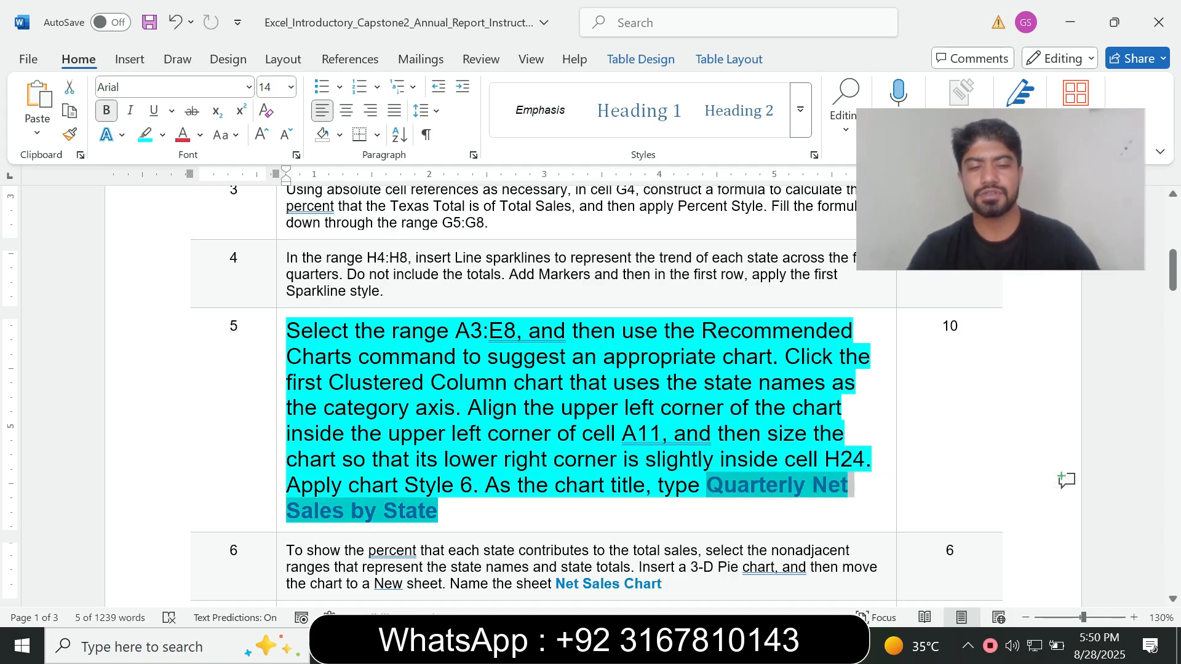
key(alt+Tab)
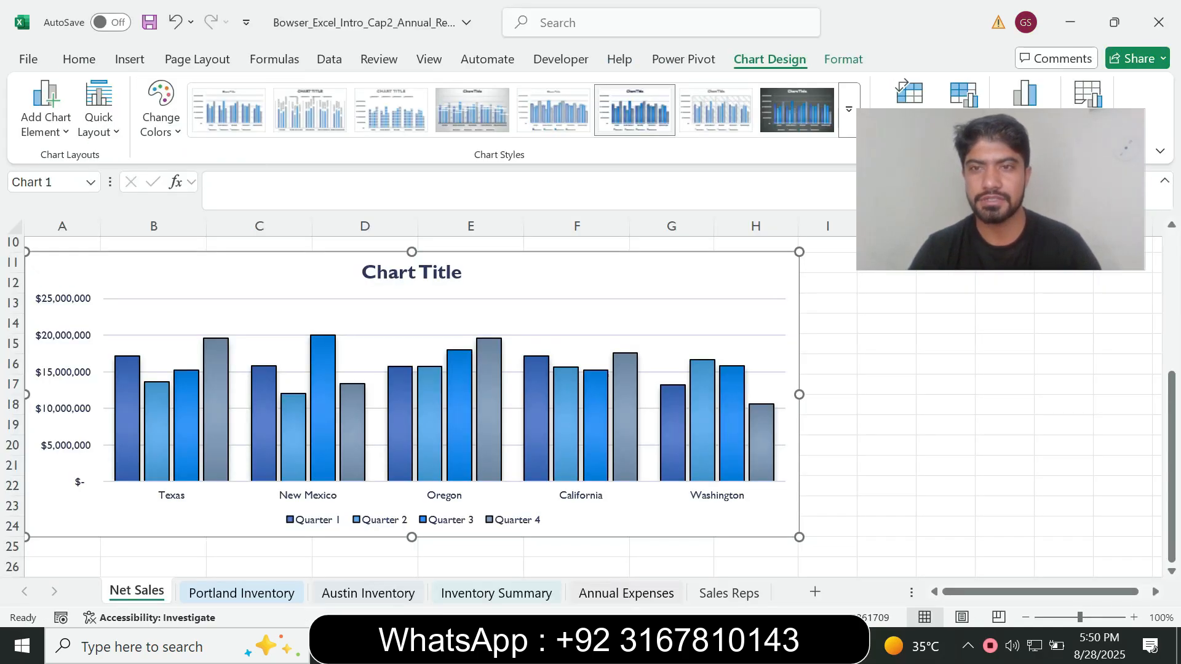
click(411, 271)
click(411, 272)
key(ctrl+a)
key(ctrl+v)
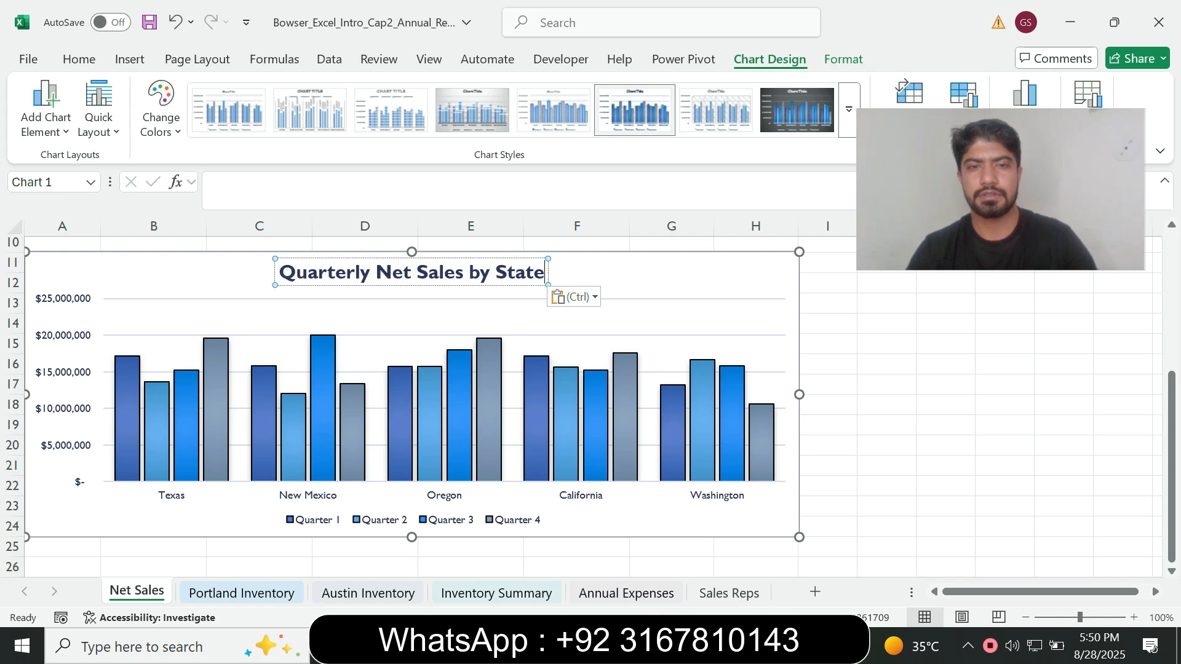
click(574, 297)
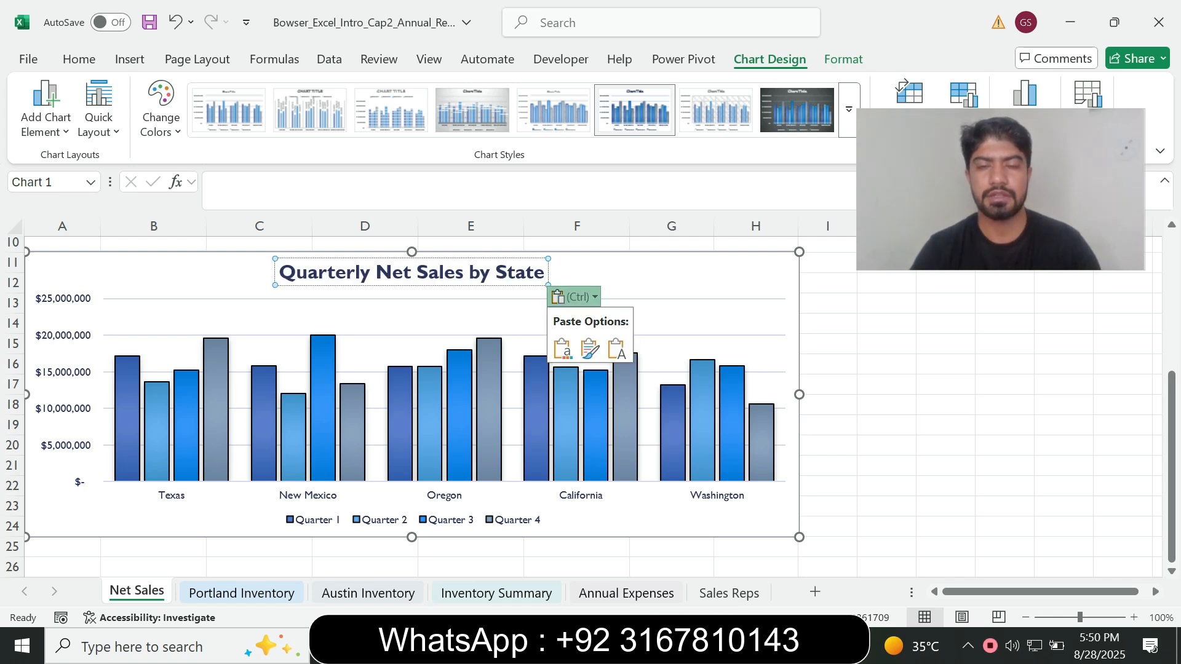
click(616, 348)
click(677, 274)
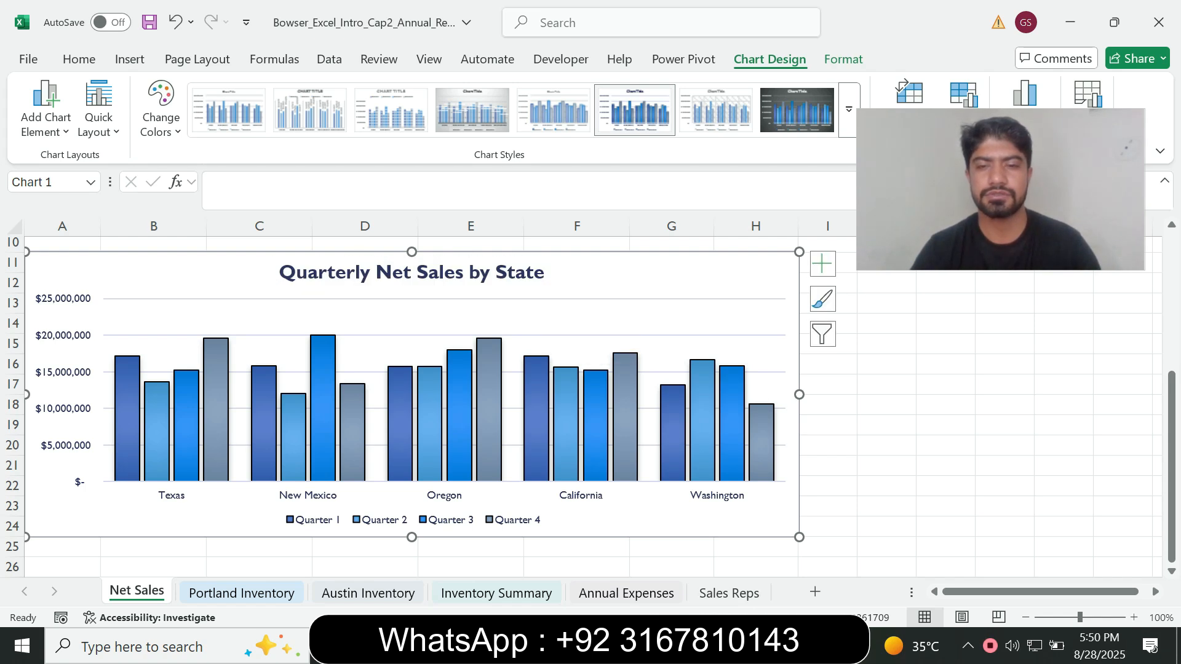
Switch to Word, set the step 5 instruction text to 9 pt and remove its highlight color
key(alt+Tab)
drag(349, 485, 287, 331)
click(439, 511)
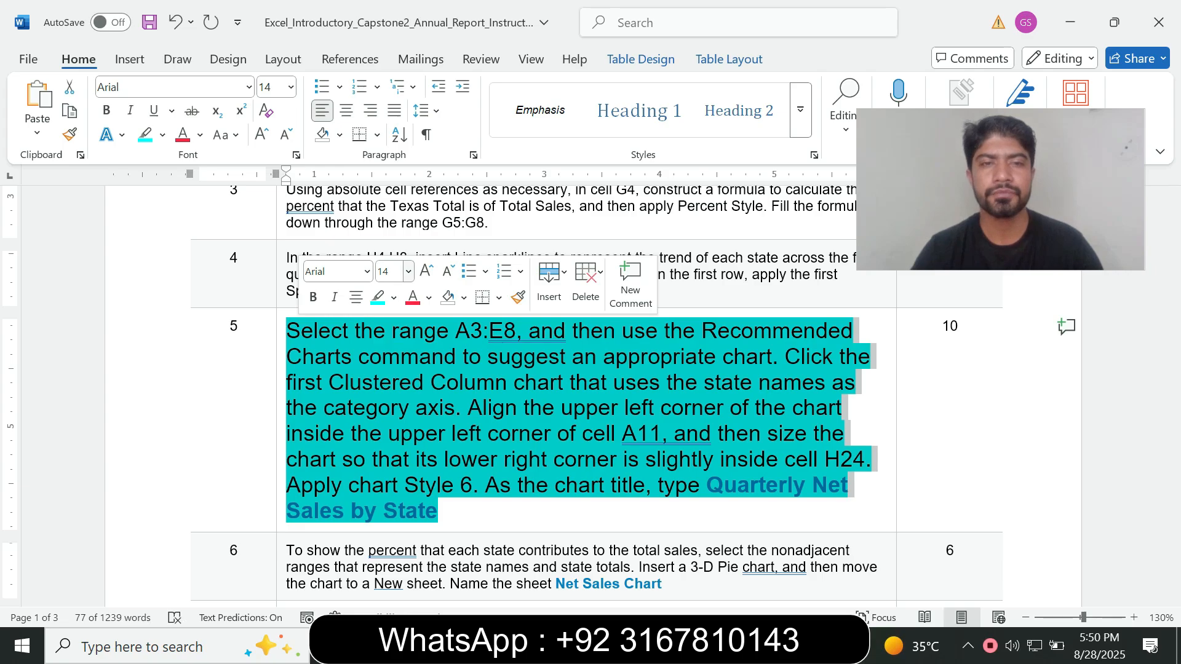
click(408, 271)
click(390, 318)
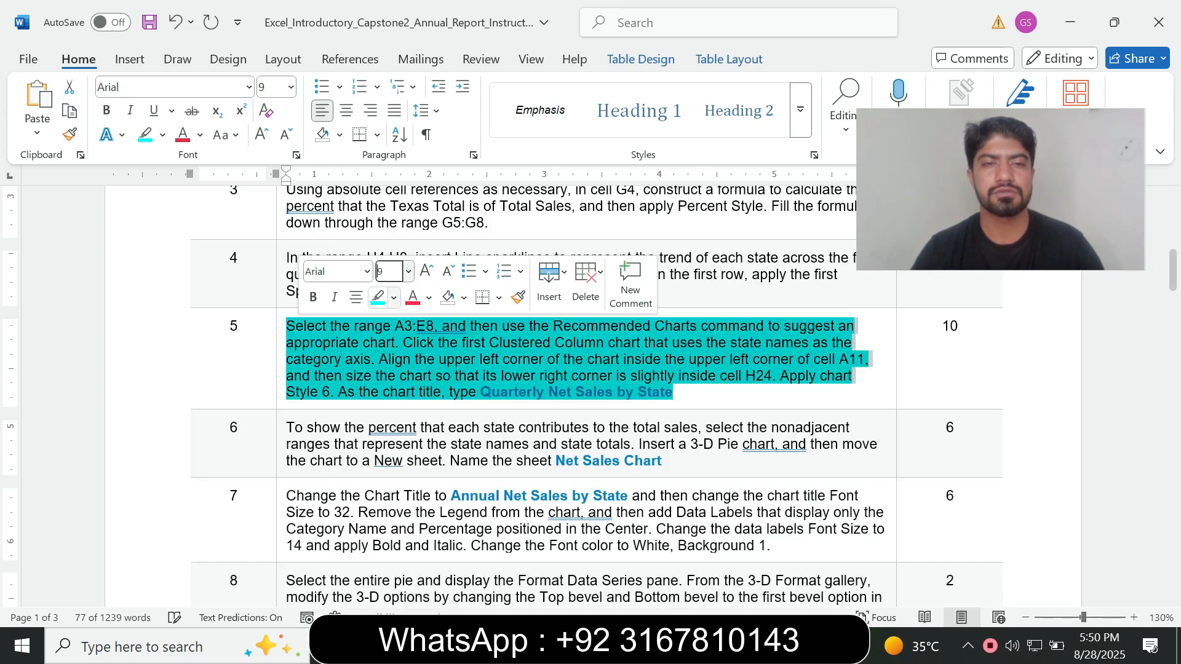
click(394, 297)
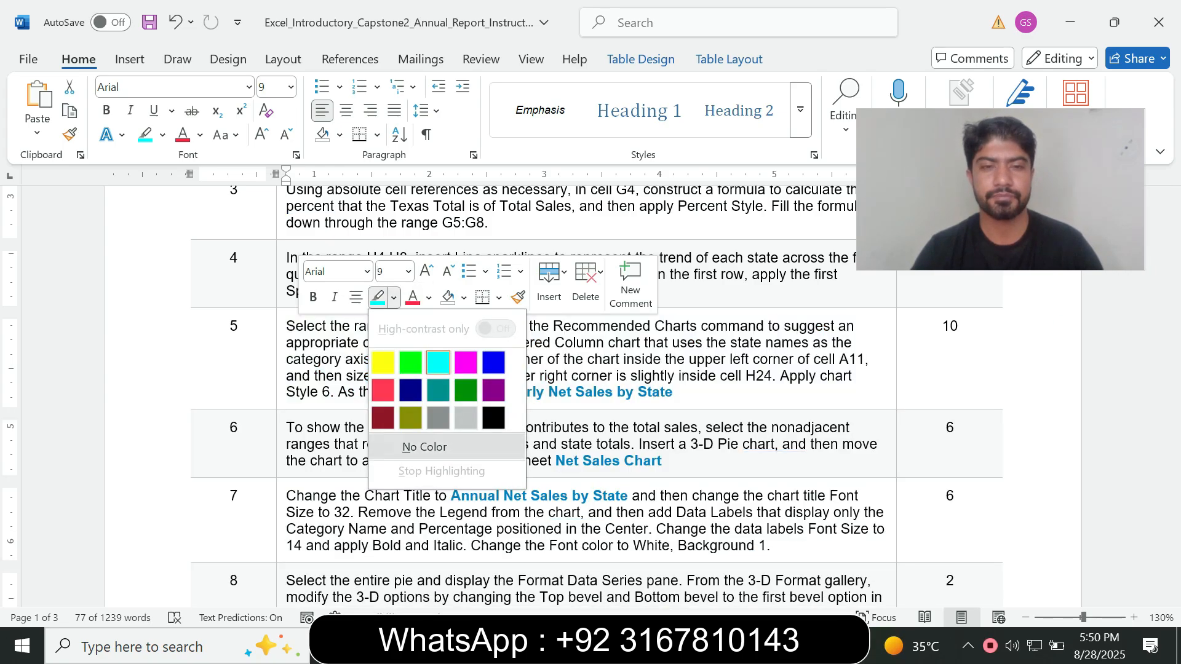
click(425, 447)
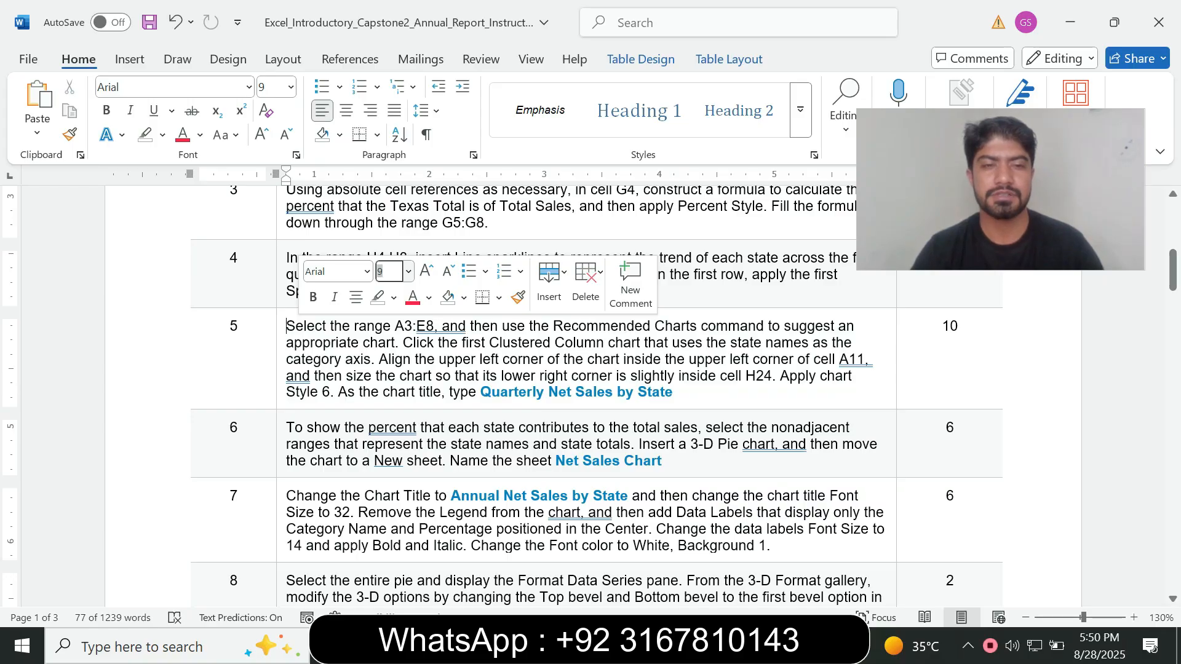
Enlarge the step 6 instruction text in Word to 14 pt and highlight it in turquoise
click(281, 465)
click(393, 413)
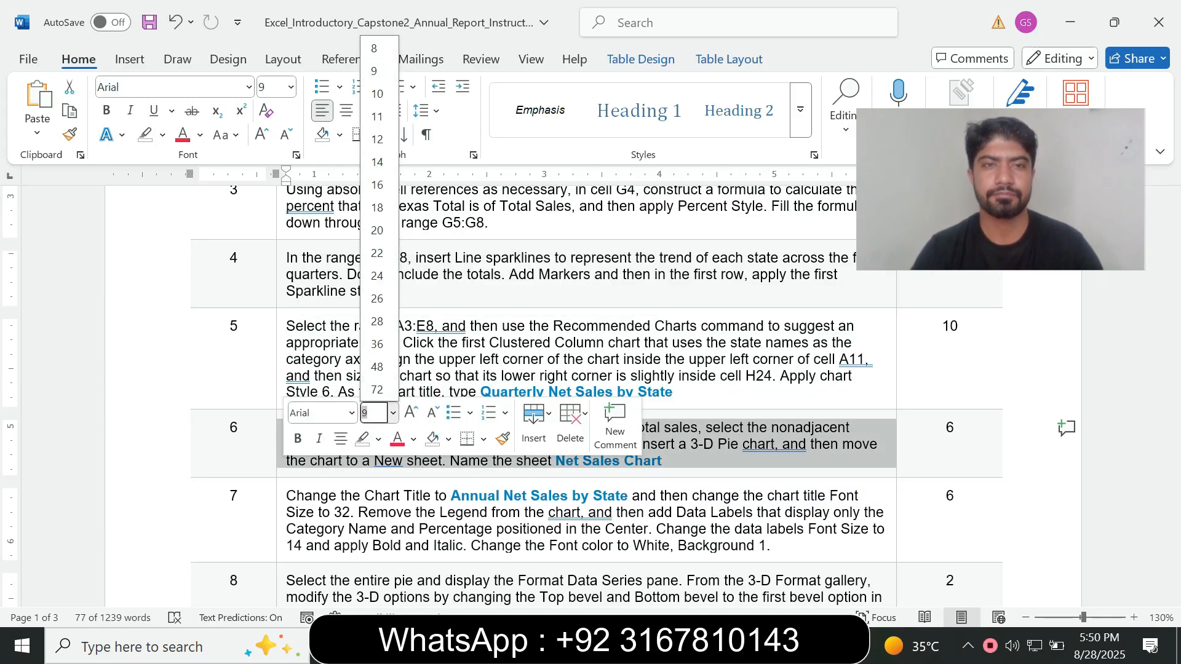
click(377, 161)
click(163, 135)
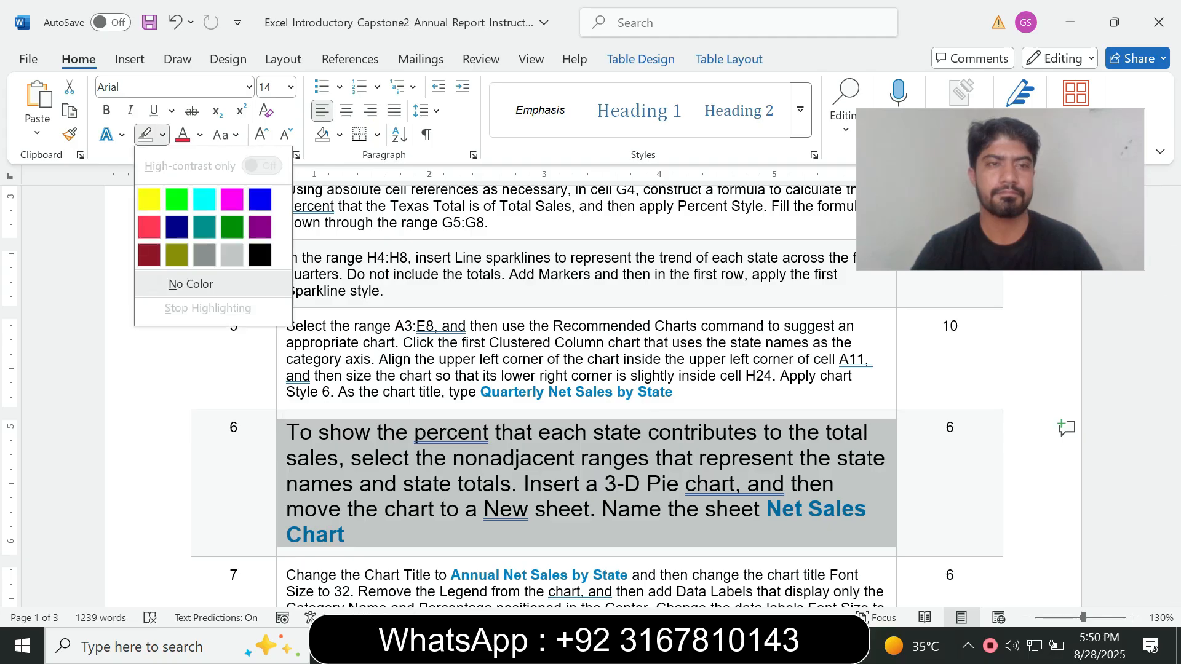
click(204, 199)
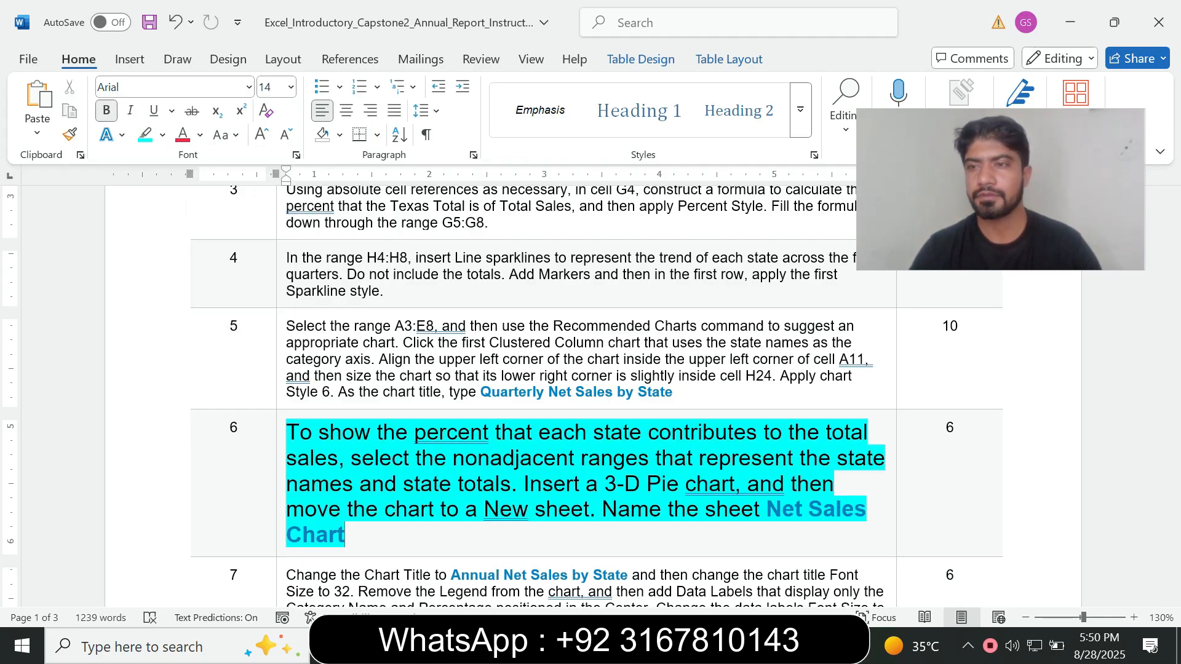
Examine the step 6 pie chart requirements in Word and locate the state names and totals on Excel's Net Sales sheet
mouse_move(1173, 270)
mouse_down()
mouse_move(1173, 522)
mouse_move(1172, 278)
mouse_up()
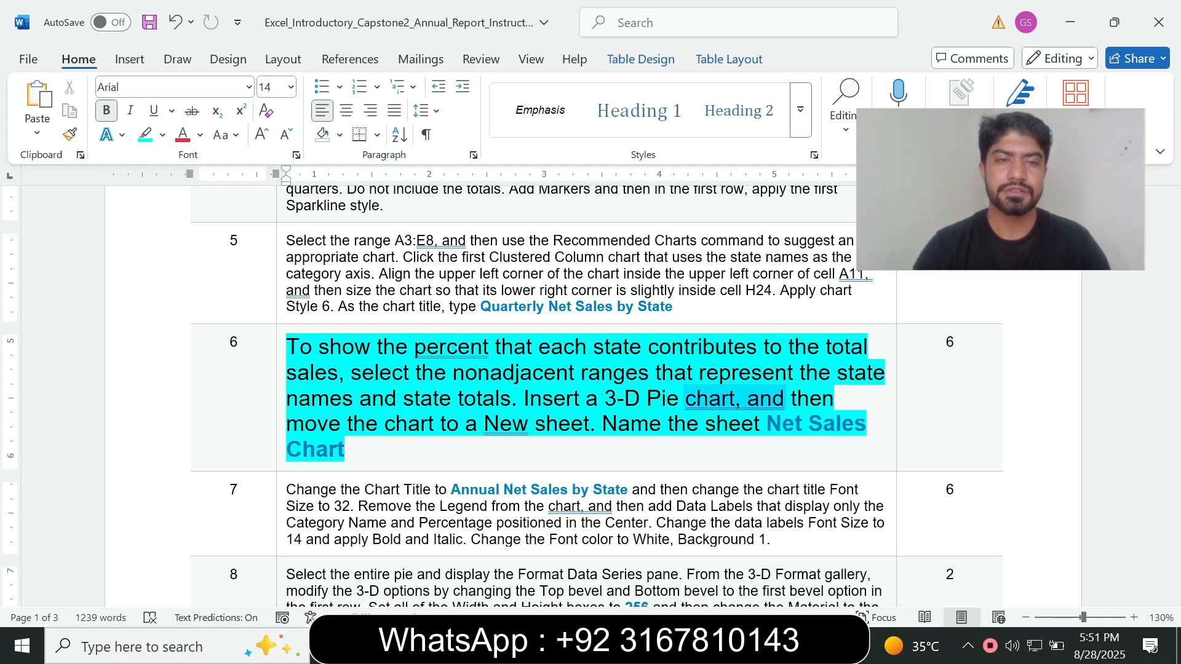
drag(342, 348, 788, 348)
click(557, 374)
click(705, 373)
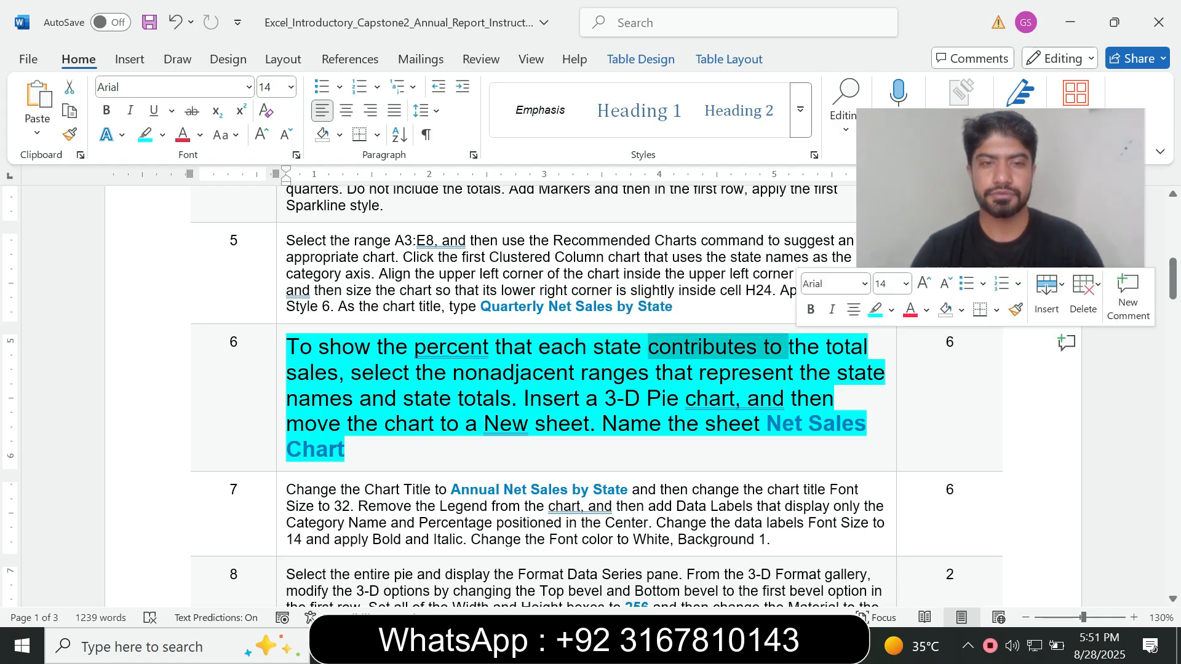
drag(339, 373, 580, 373)
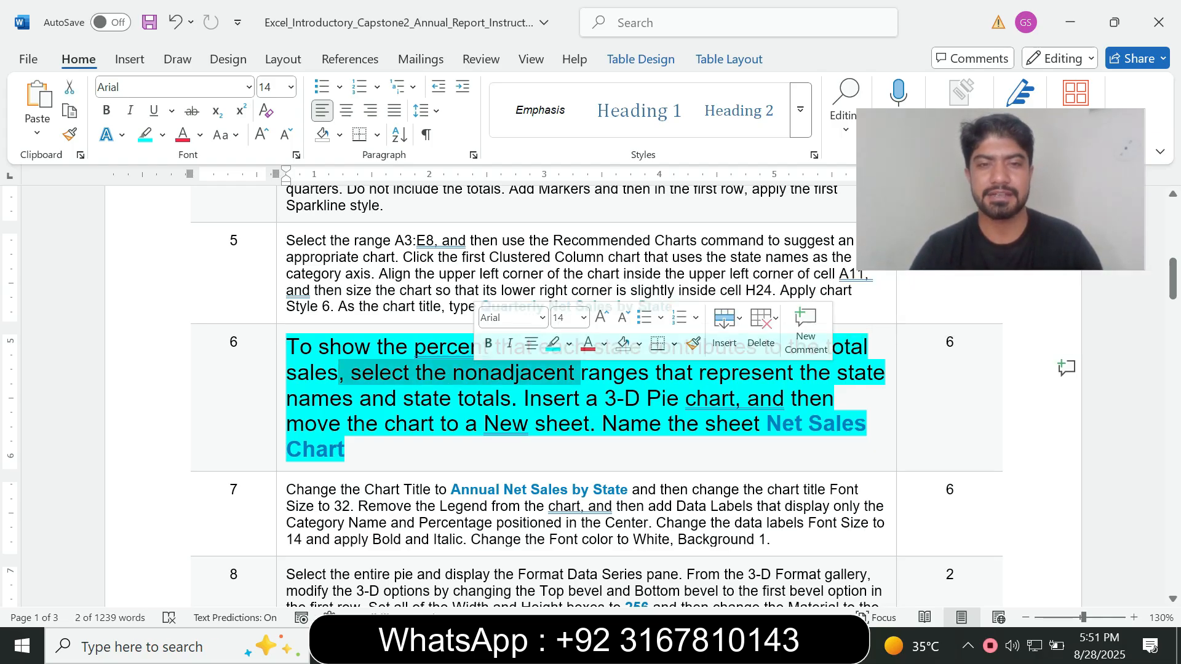
click(589, 424)
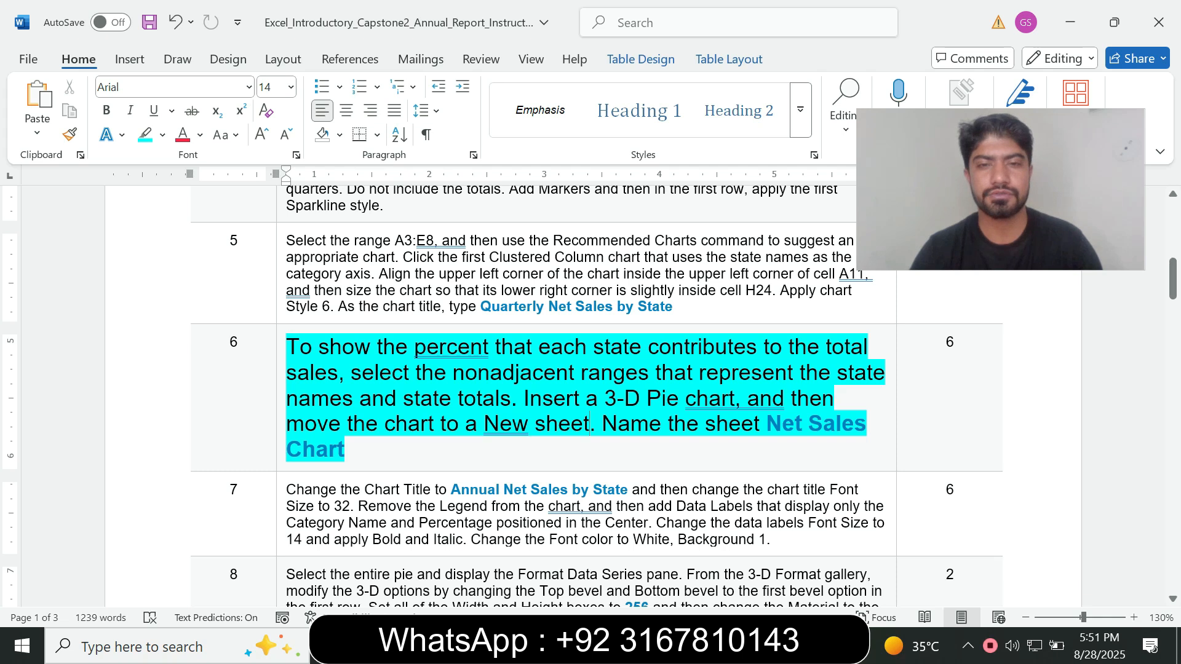
click(704, 645)
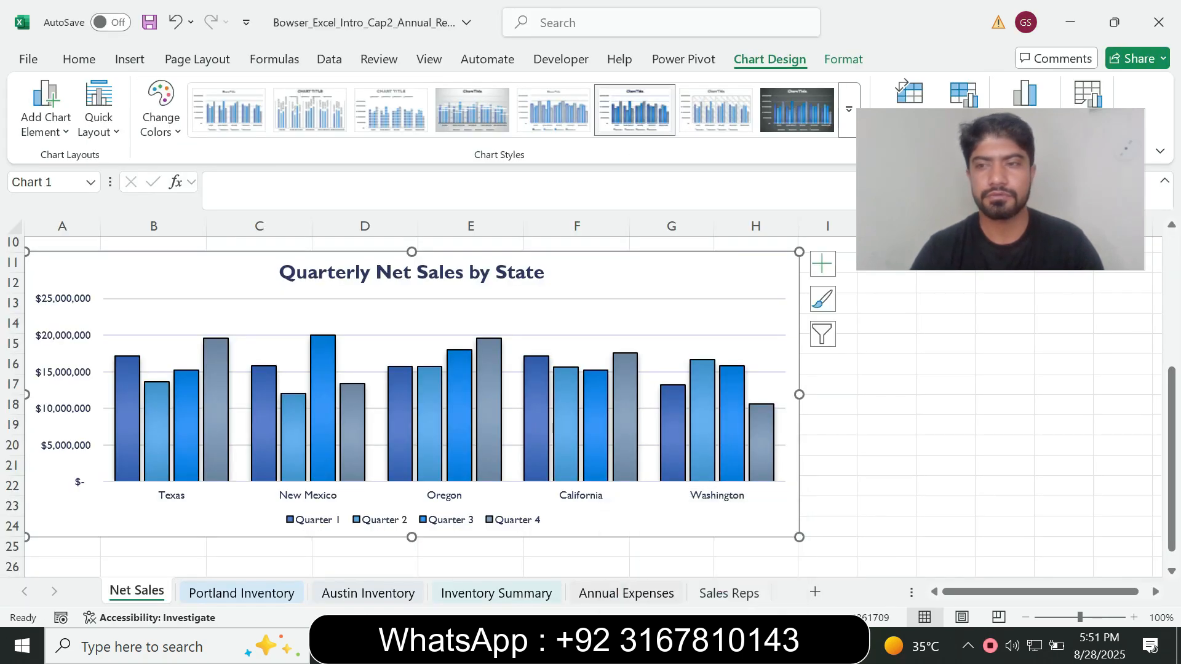
drag(1172, 437, 1172, 301)
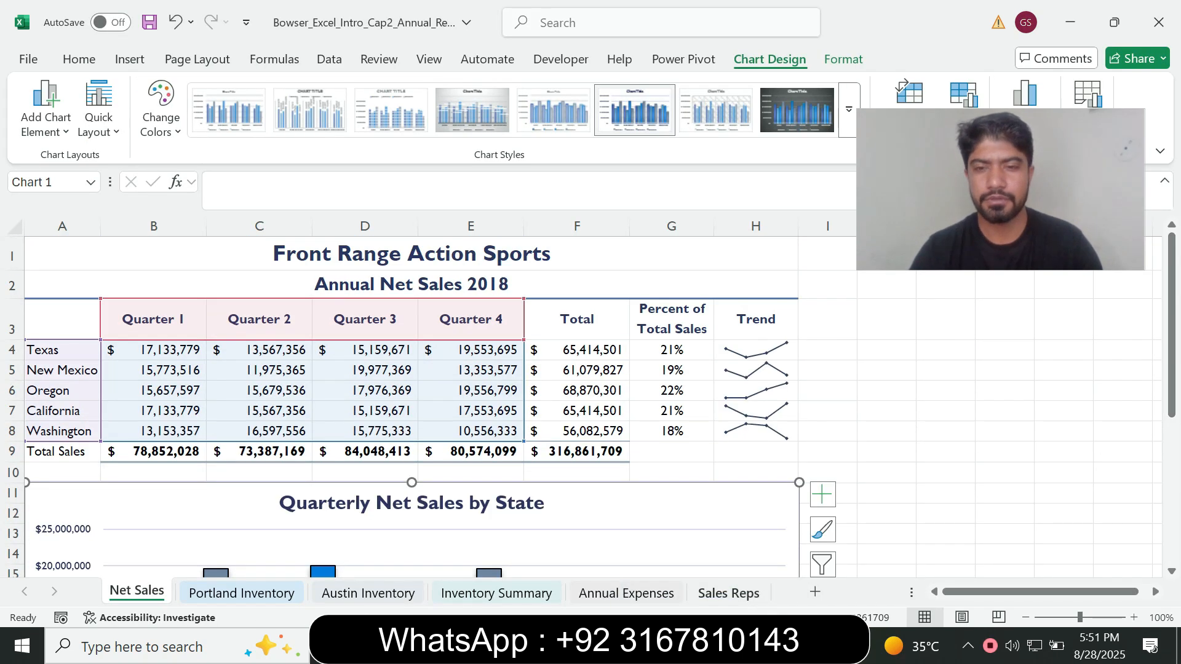
click(677, 646)
drag(320, 348, 533, 348)
click(650, 373)
drag(650, 372, 292, 369)
click(392, 372)
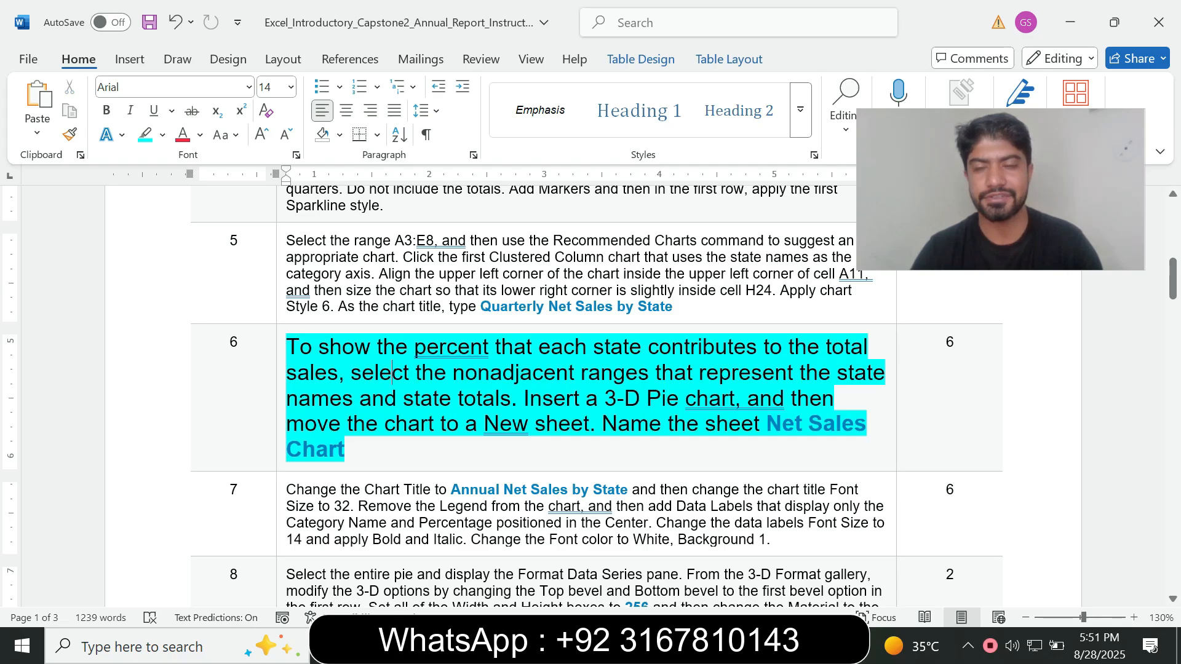
drag(311, 399, 358, 399)
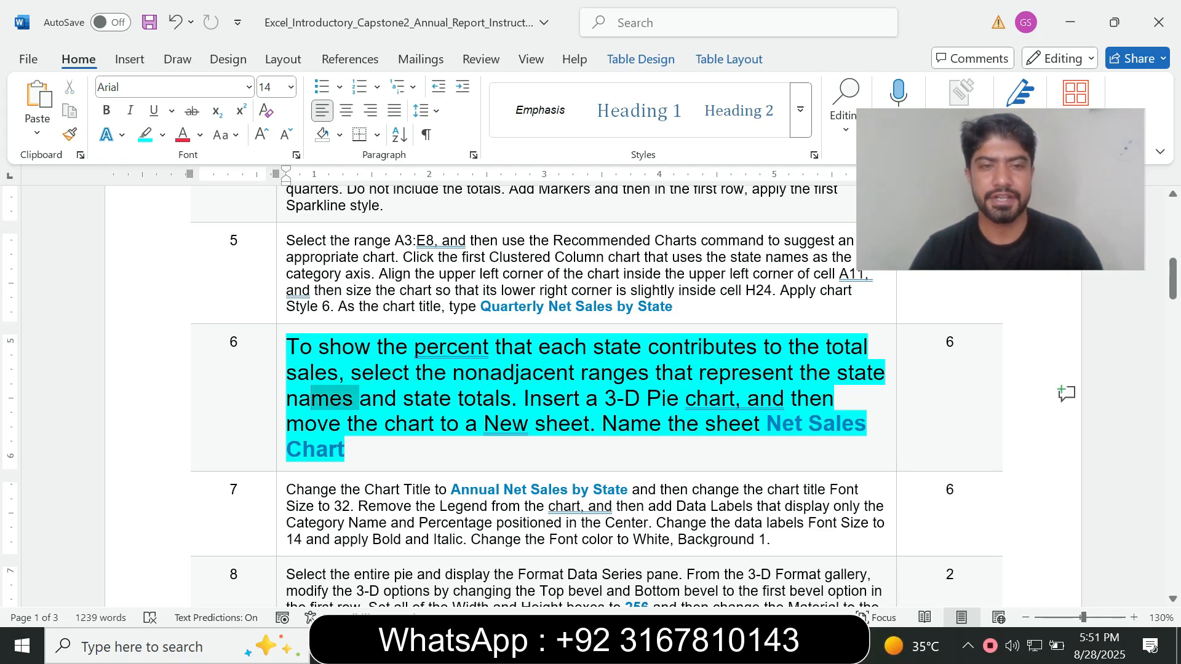
In Excel, select the nonadjacent ranges A4:A8 and F4:F8 holding the state names and state totals, rechecking the Word instruction in between
key(alt+Tab)
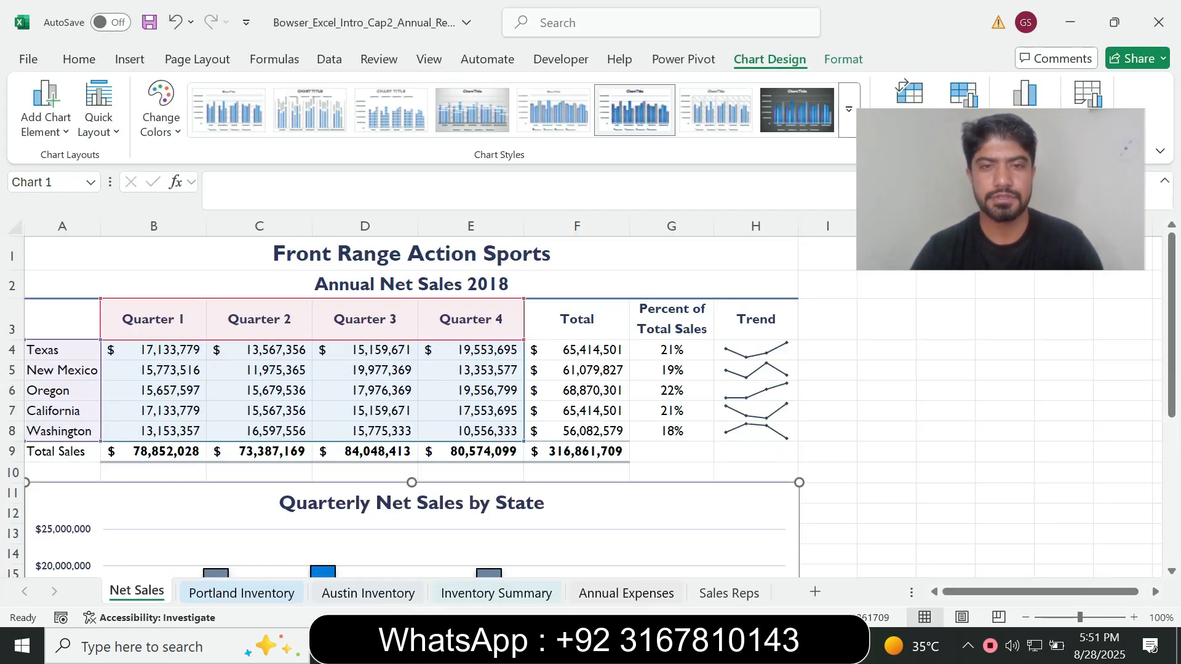
click(365, 390)
click(62, 350)
drag(62, 350, 62, 432)
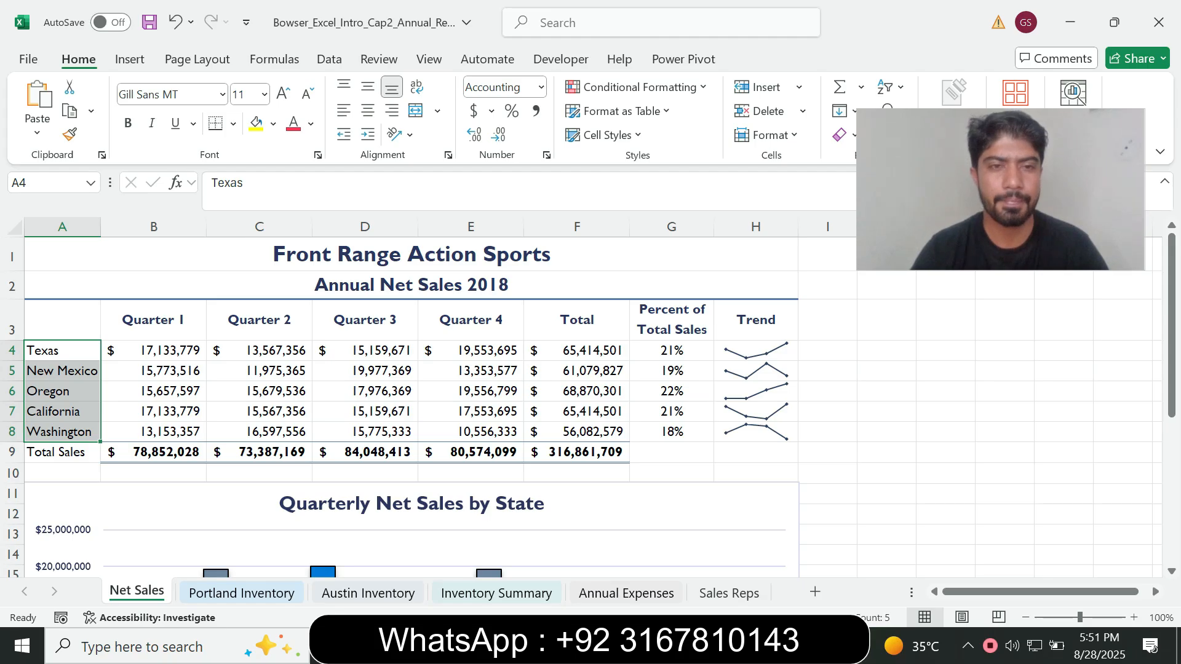
key(ctrl+q)
key(alt+Tab)
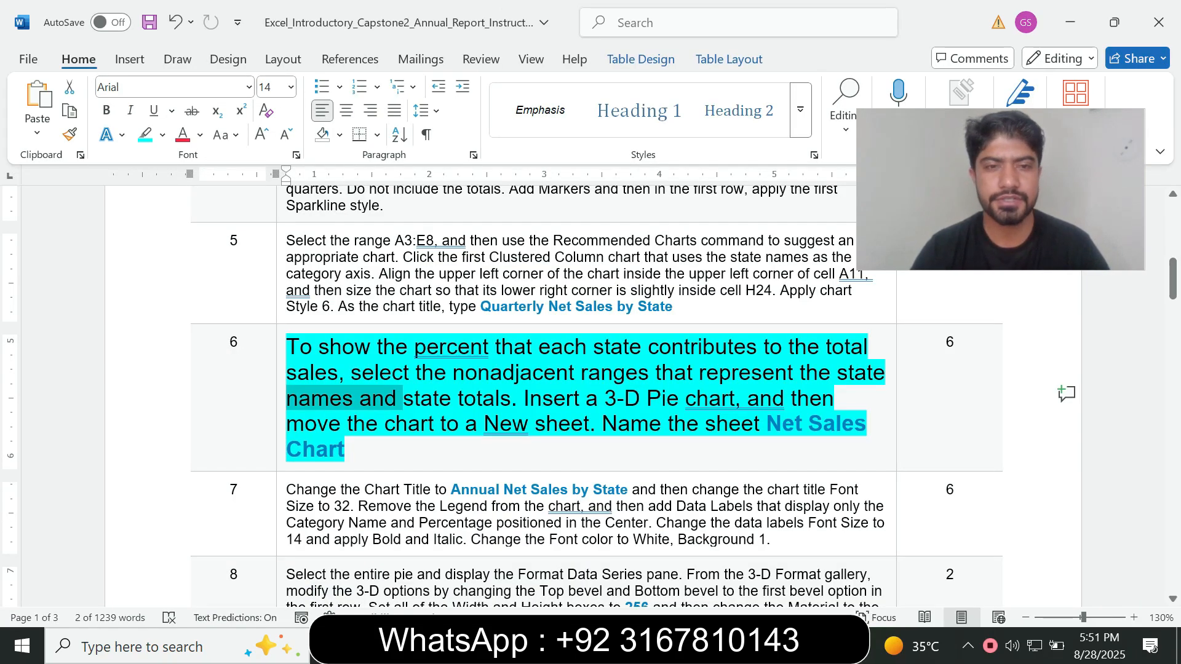
key(alt+Tab)
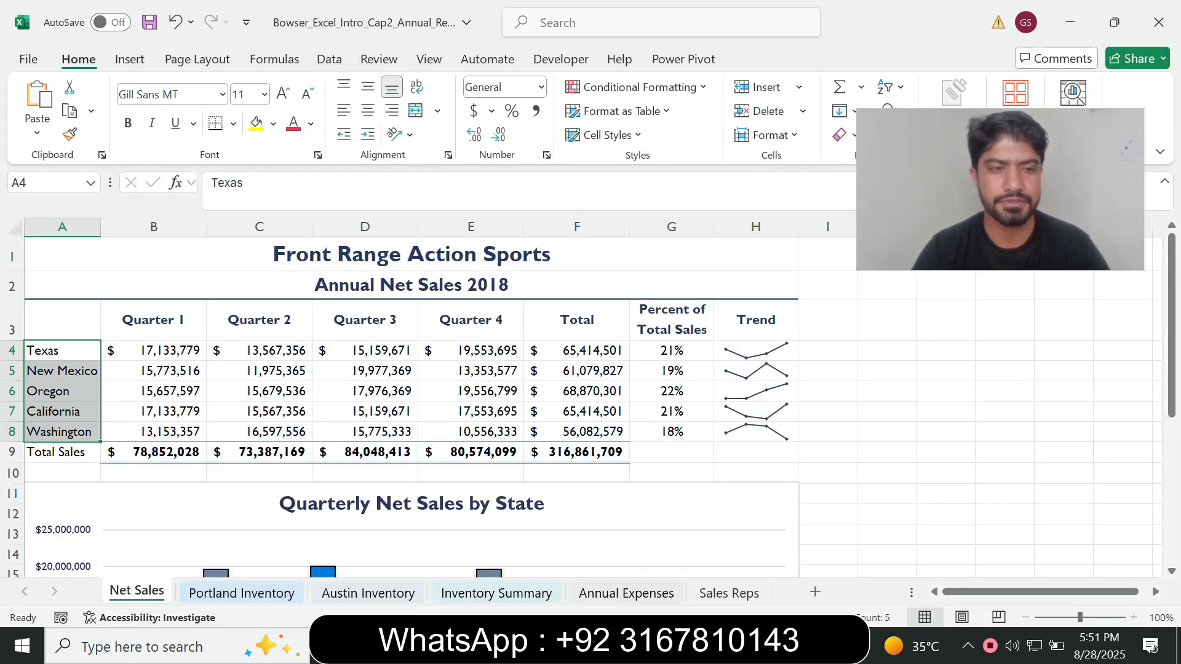
drag(577, 350, 577, 432)
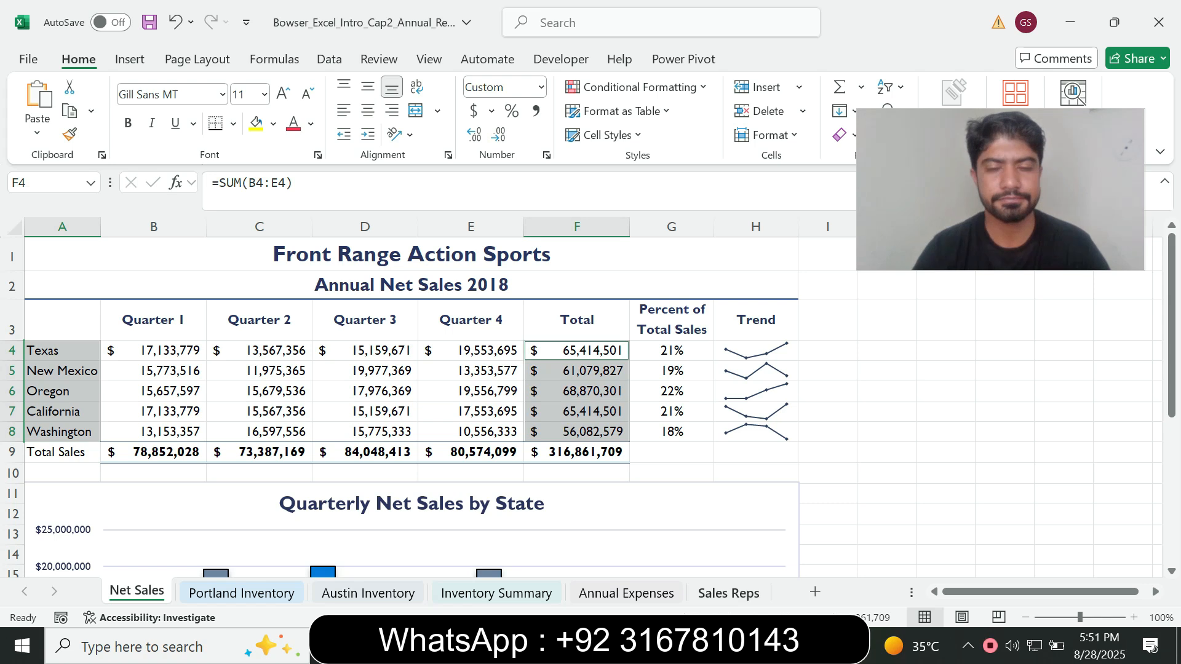
Check the required chart type in Word, then insert a 3-D Pie chart from the selected state names and totals in Excel
key(alt+Tab)
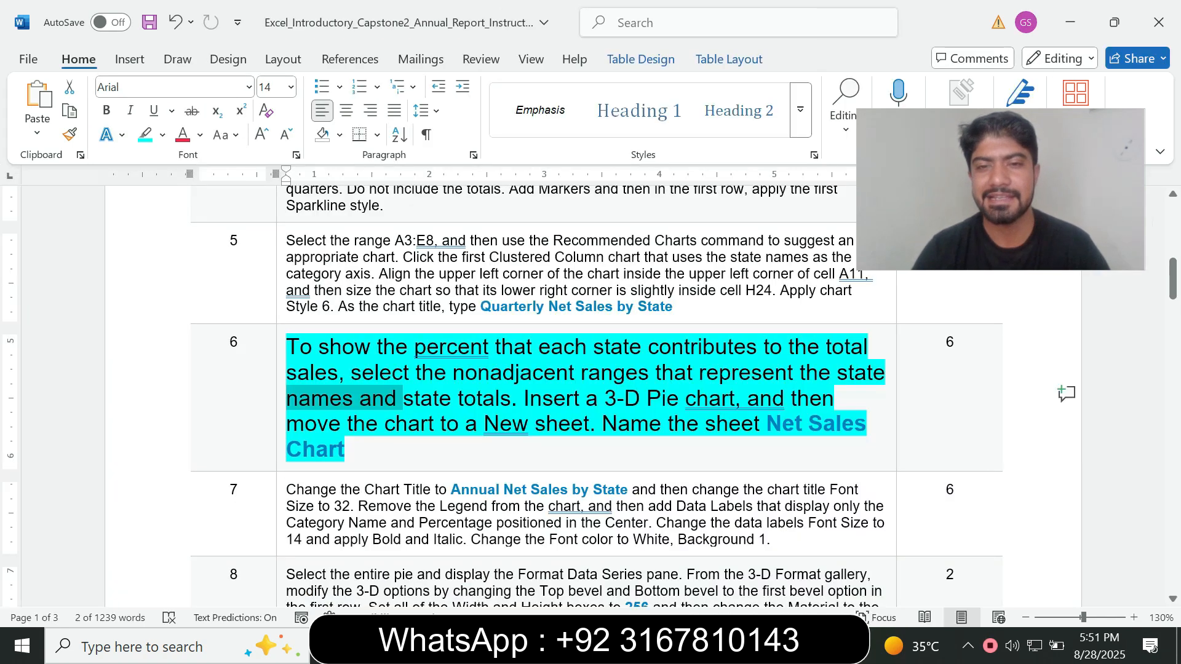
drag(524, 398, 680, 398)
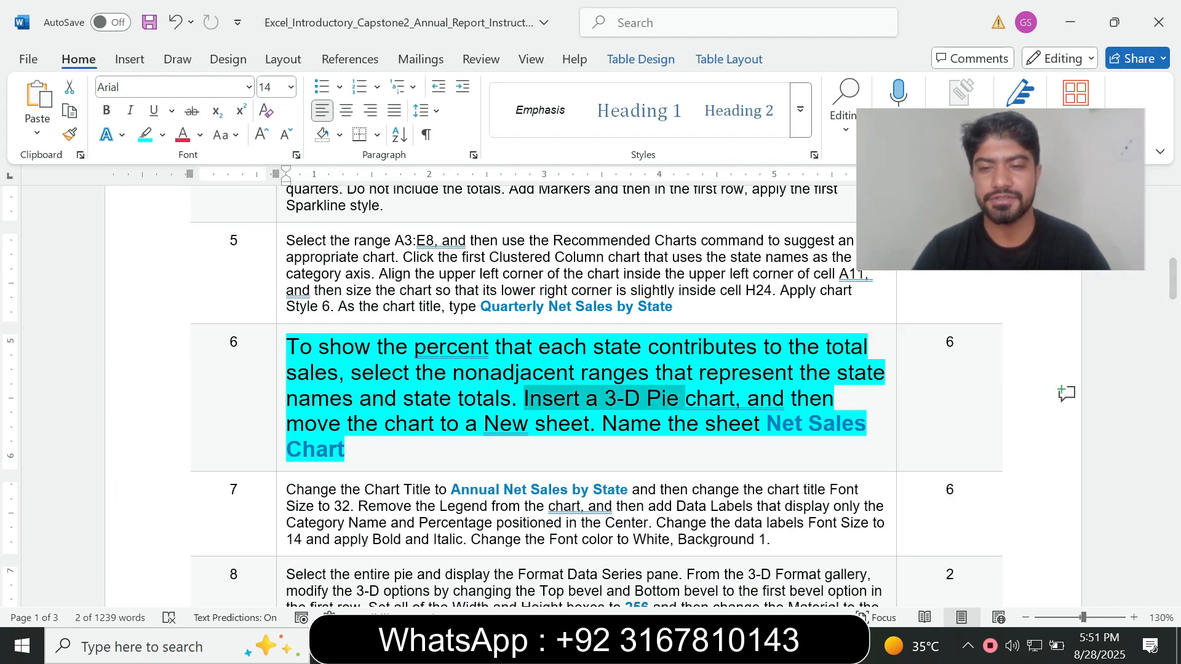
key(alt+Tab)
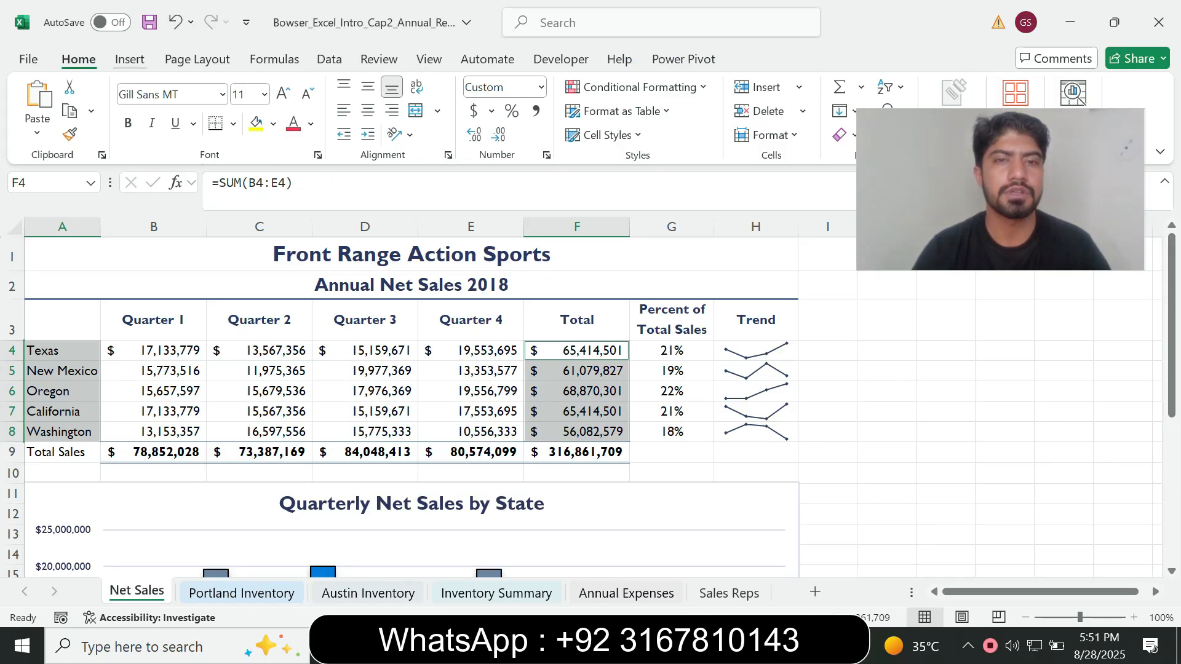
click(129, 60)
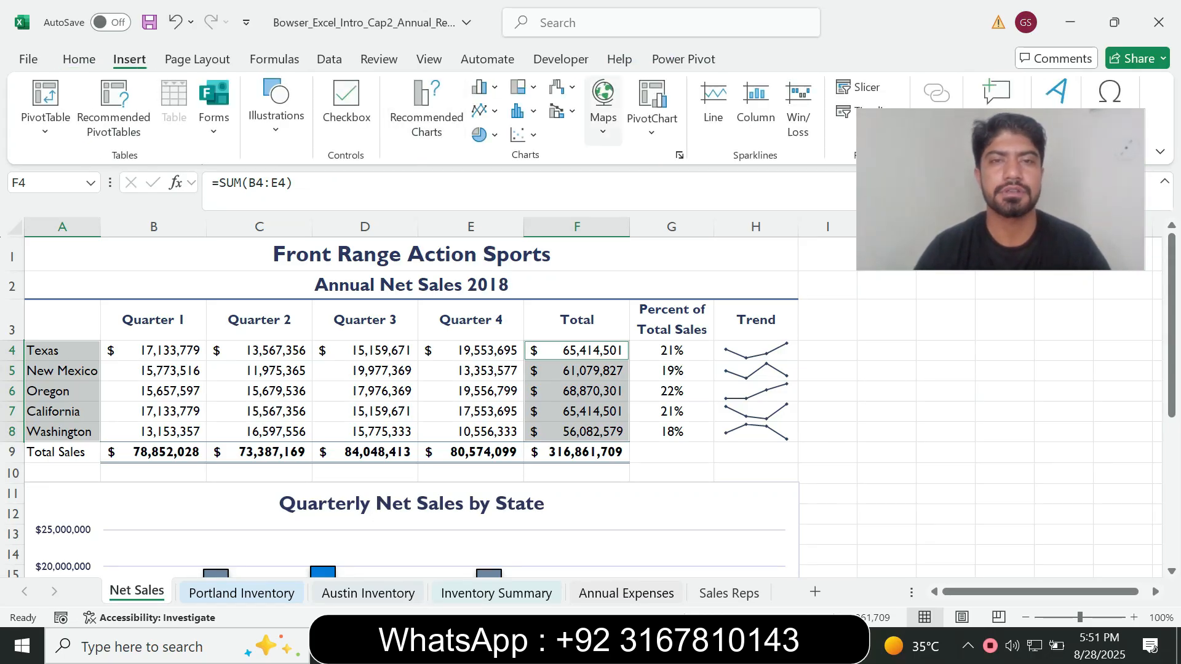
click(483, 134)
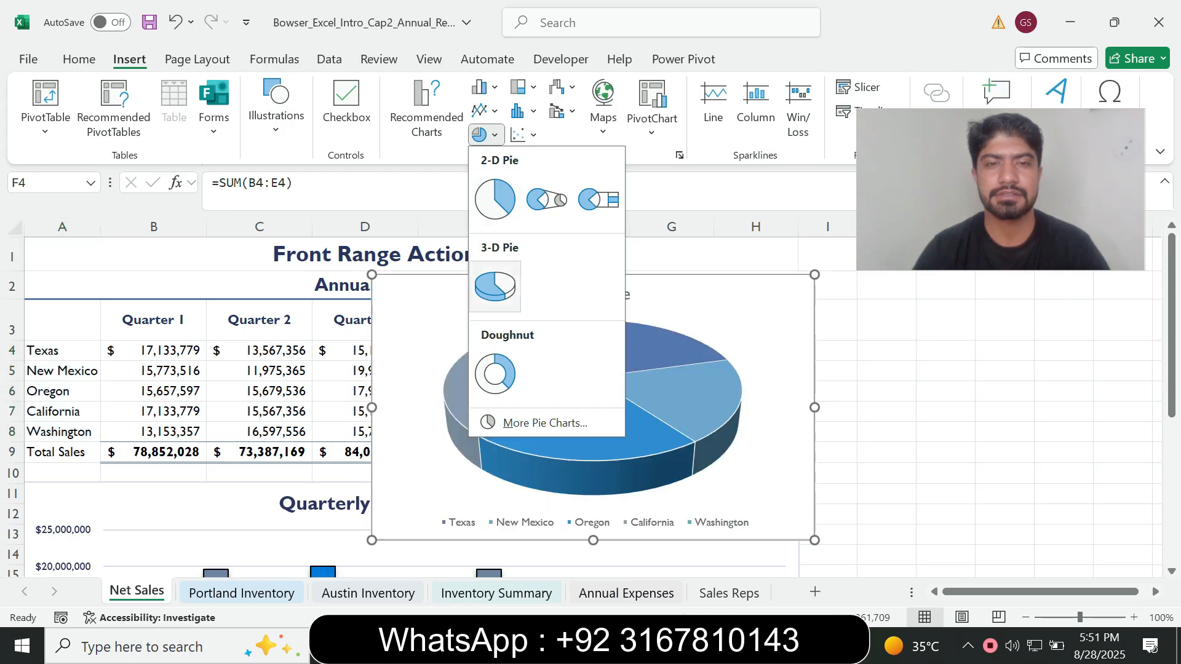
click(495, 286)
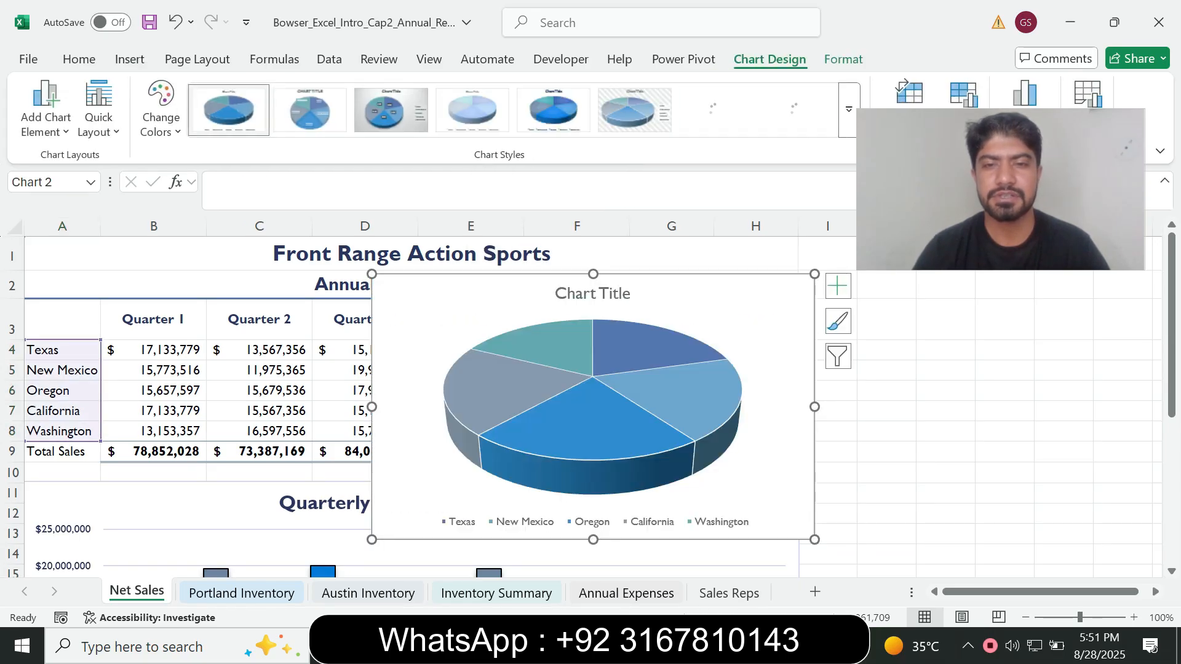
Get the required sheet name from Word, then move the Excel pie chart to a new sheet named Net Sales Chart
key(alt+Tab)
click(630, 424)
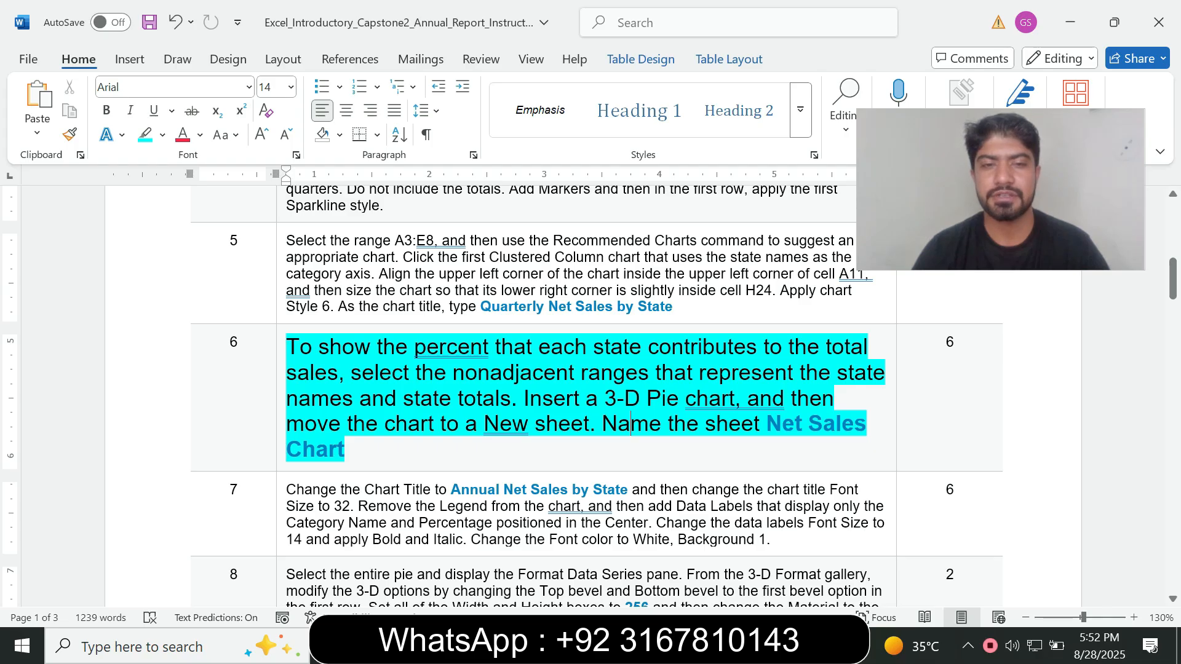
drag(767, 423, 345, 449)
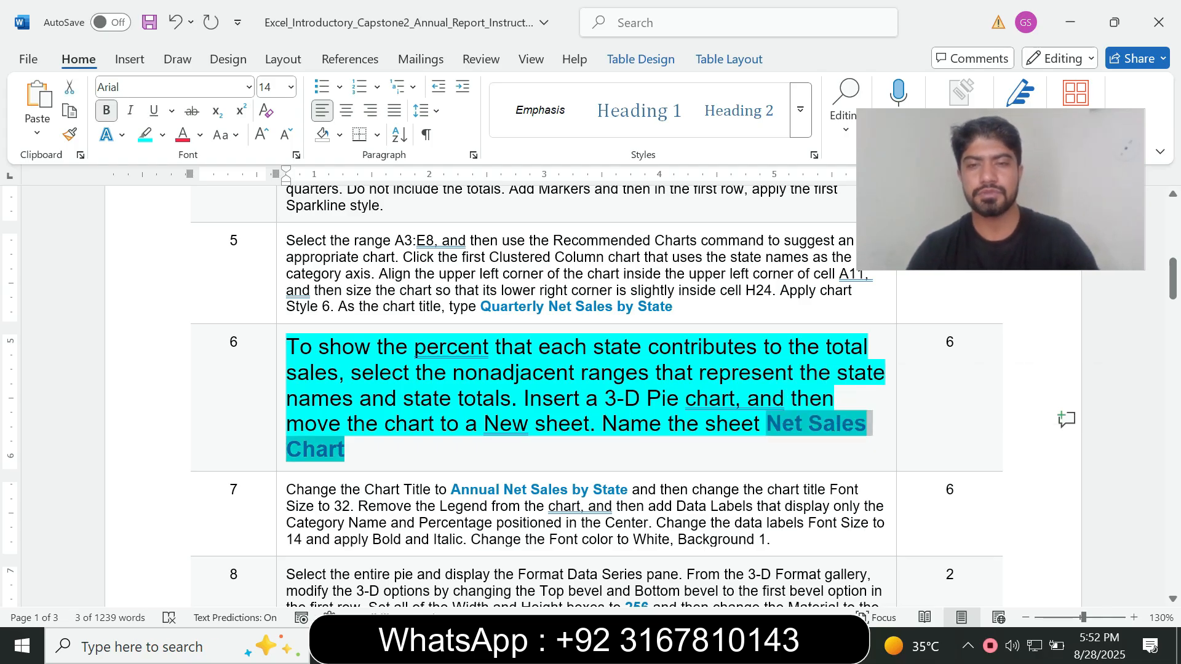
key(alt+Tab)
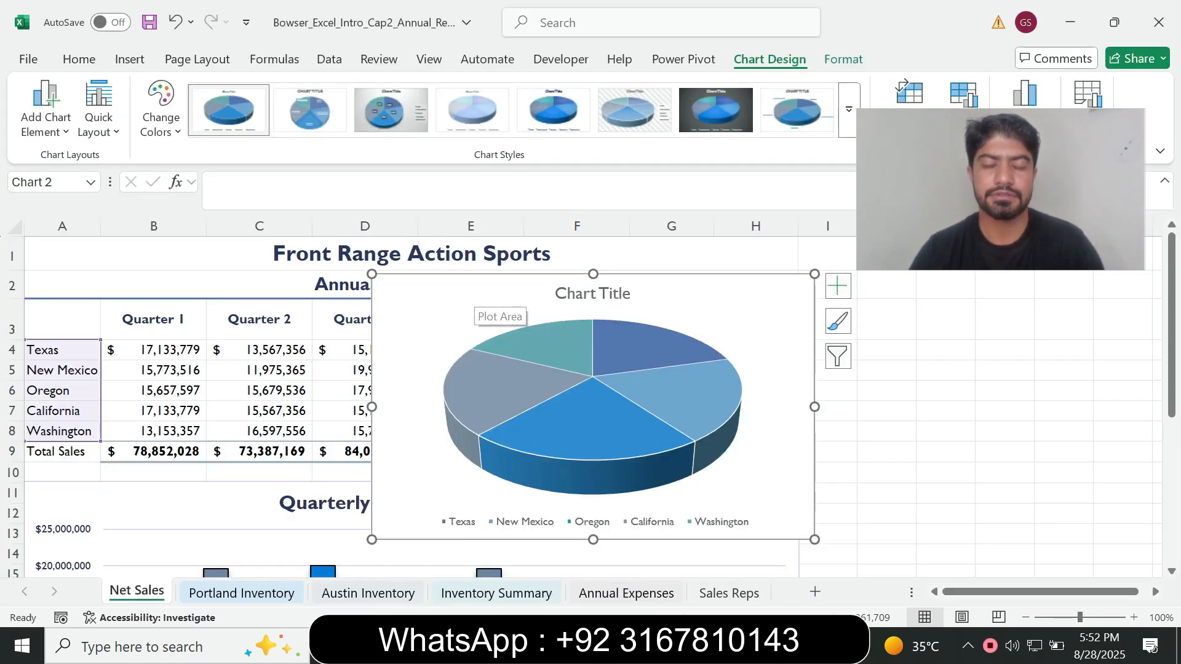
right_click(477, 308)
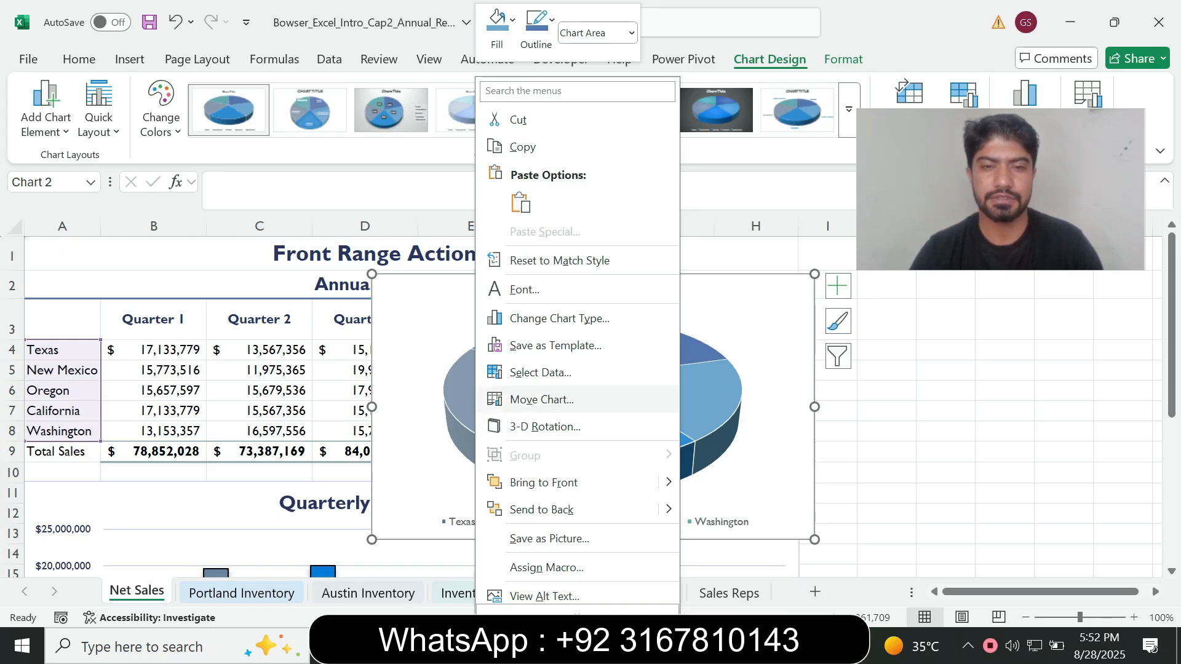
click(542, 399)
click(431, 366)
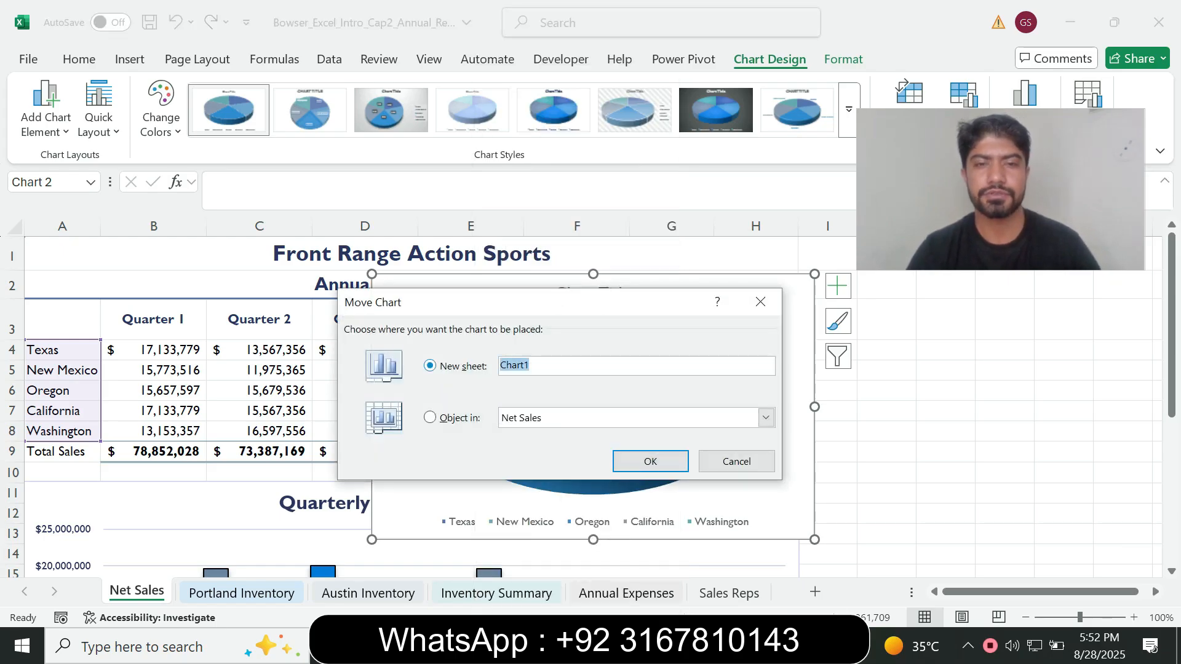
text(Net Sales Chart)
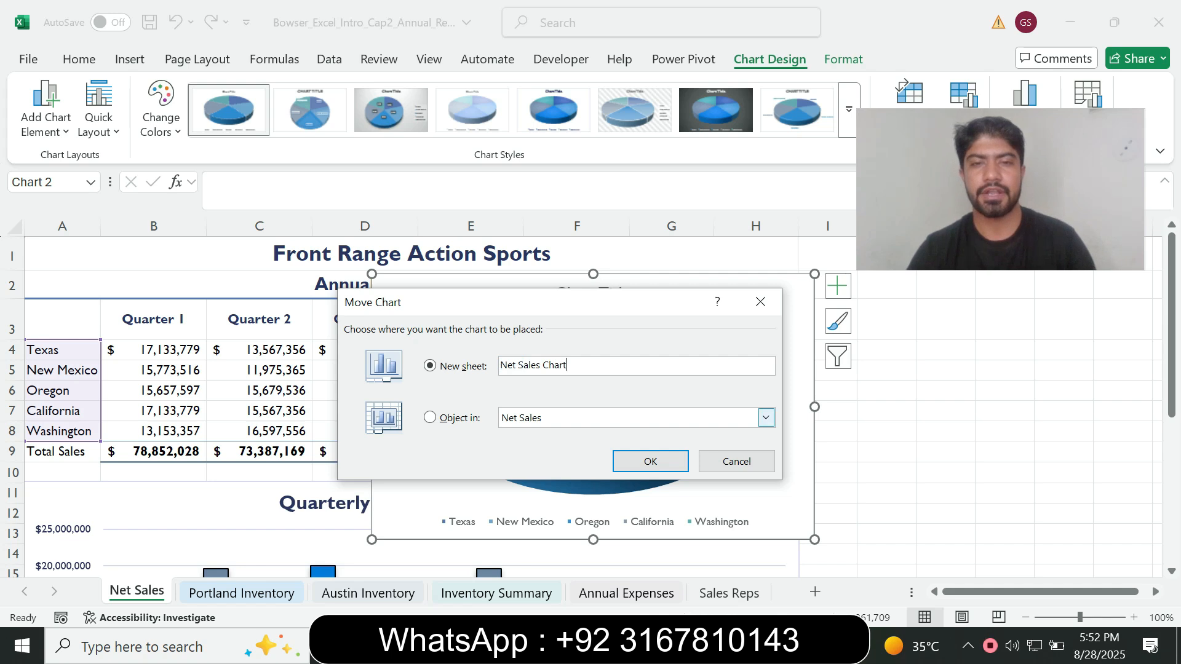
key(Return)
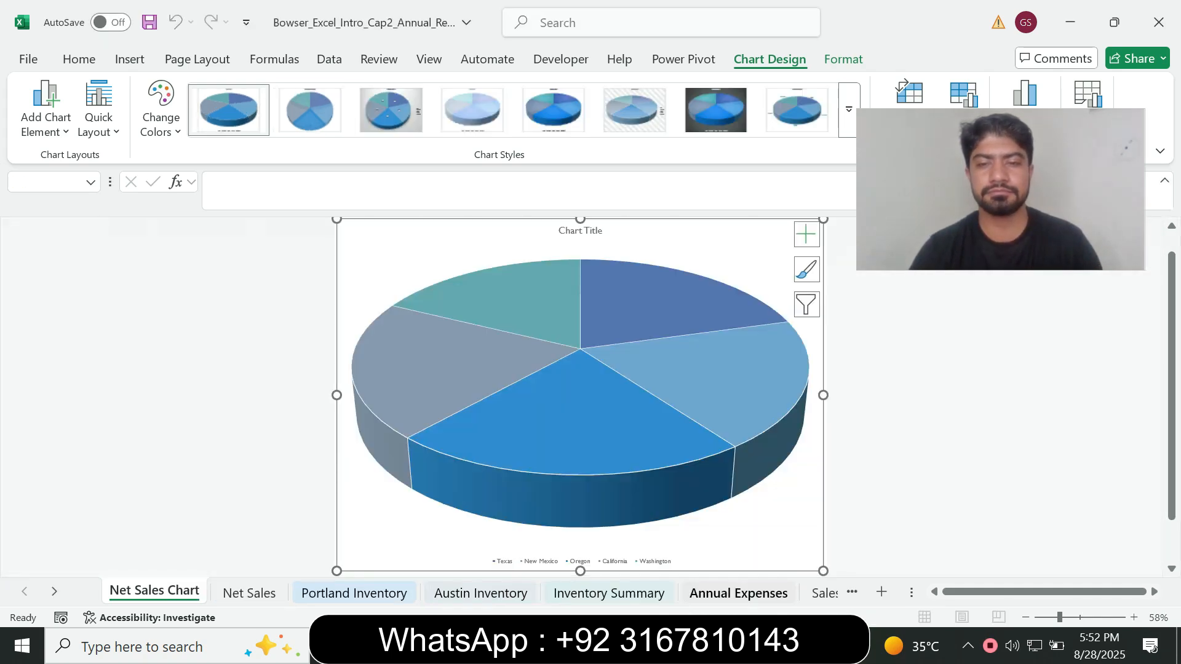
Switch to the Word instructions, reset the step 6 text to font size 9 and remove its highlight
key(alt+Tab)
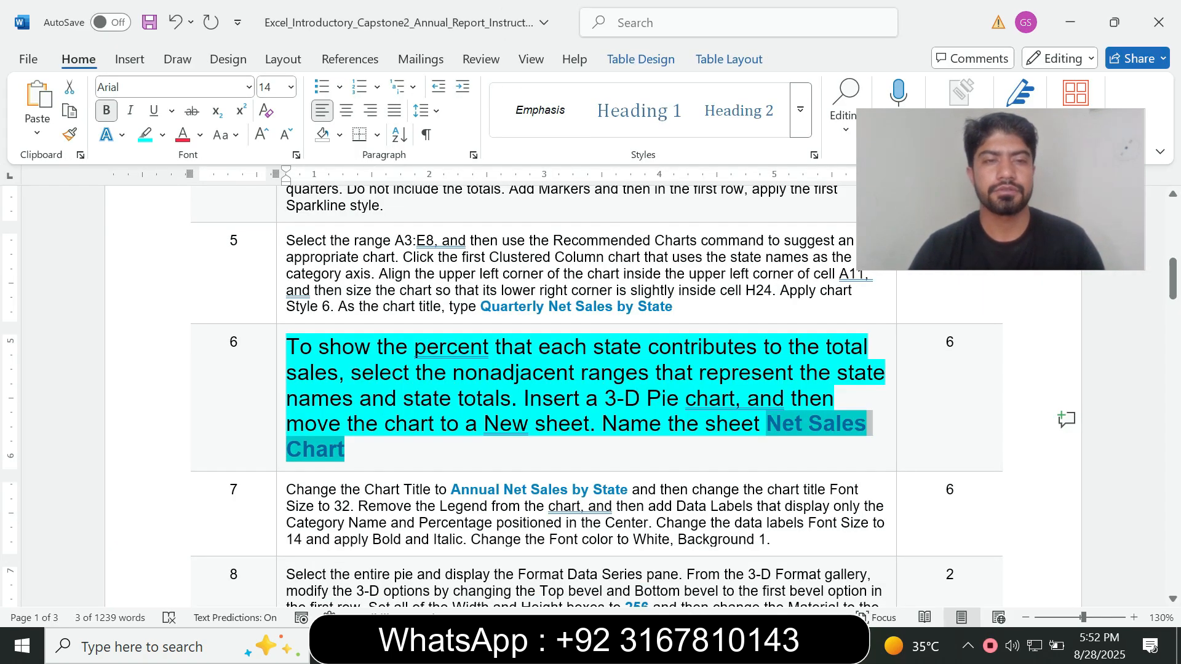
click(281, 458)
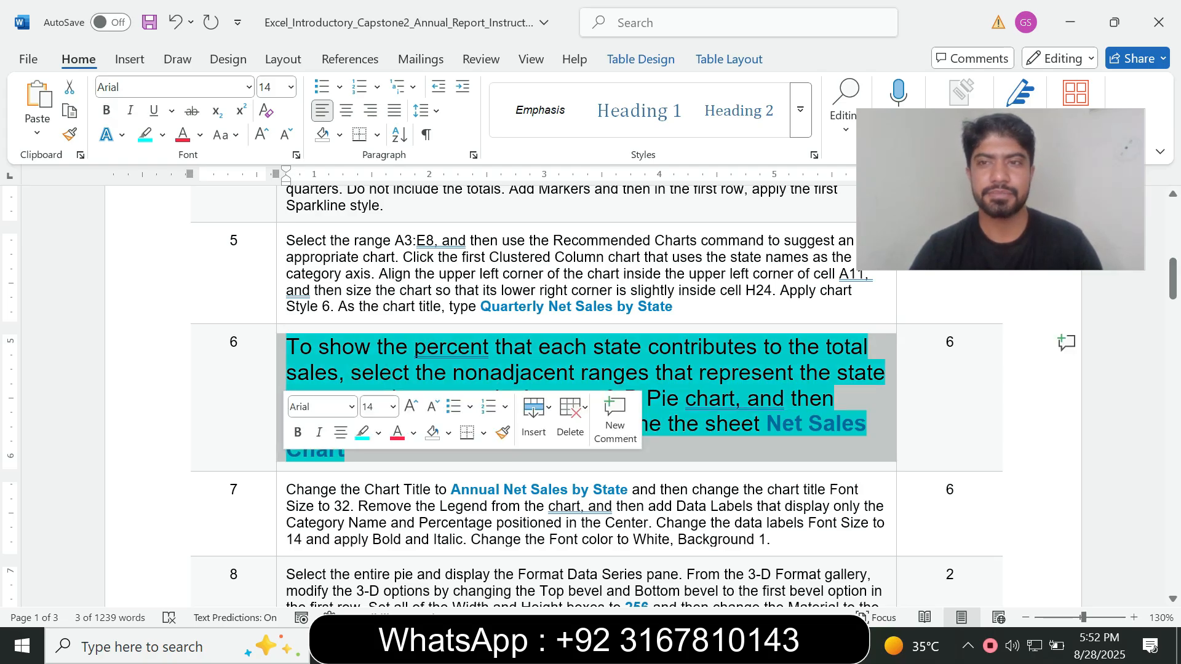
click(393, 407)
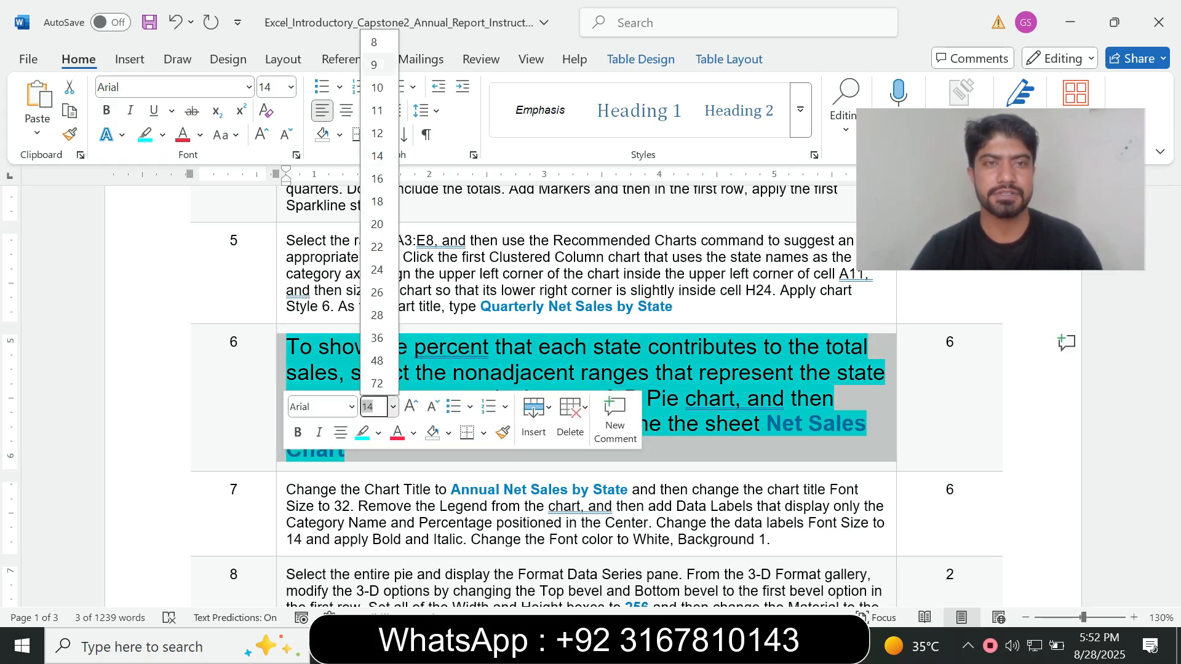
click(374, 65)
click(163, 134)
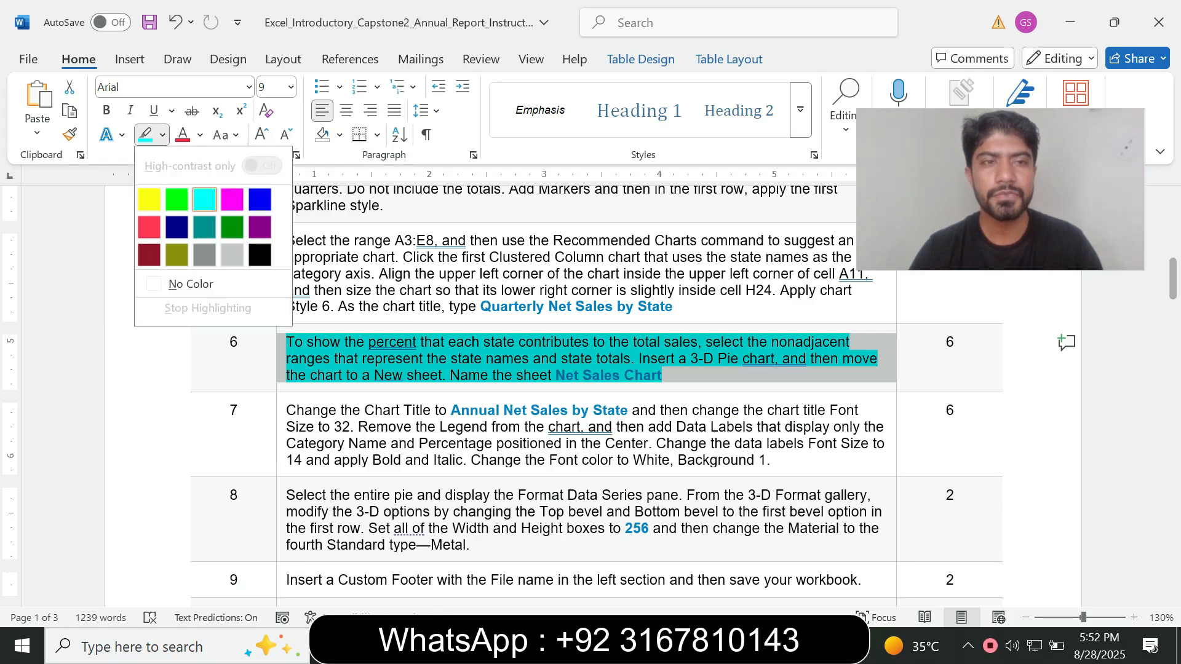
click(178, 283)
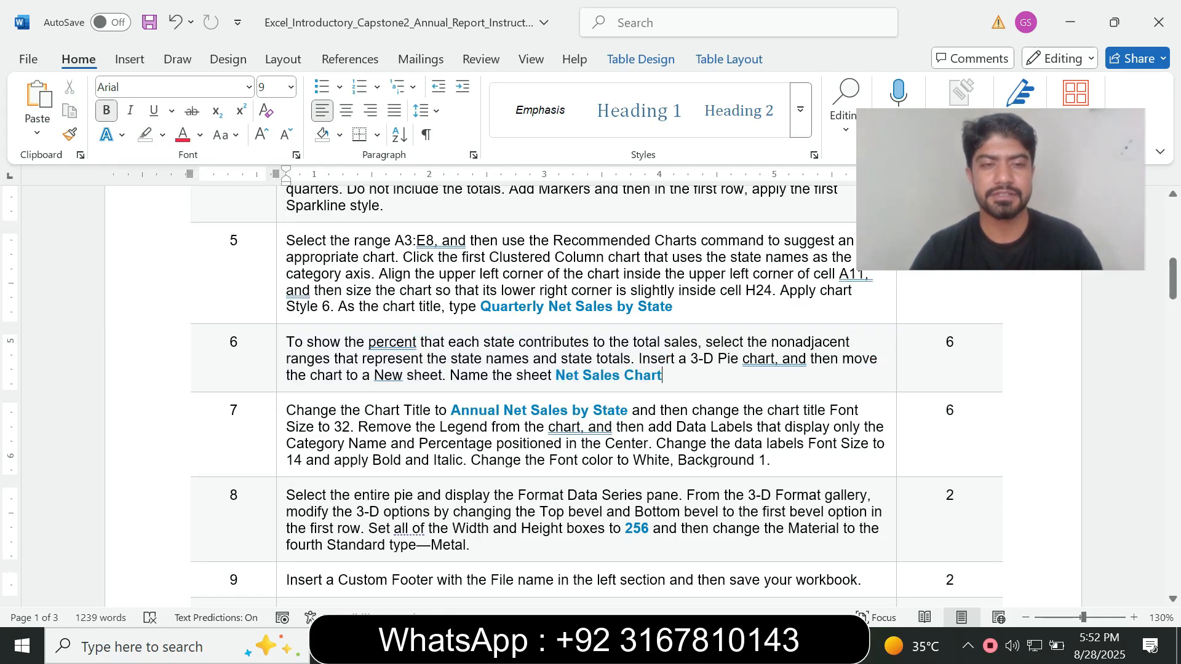
Enlarge the step 7 instruction text to font size 14 and highlight it in turquoise
click(281, 433)
click(392, 407)
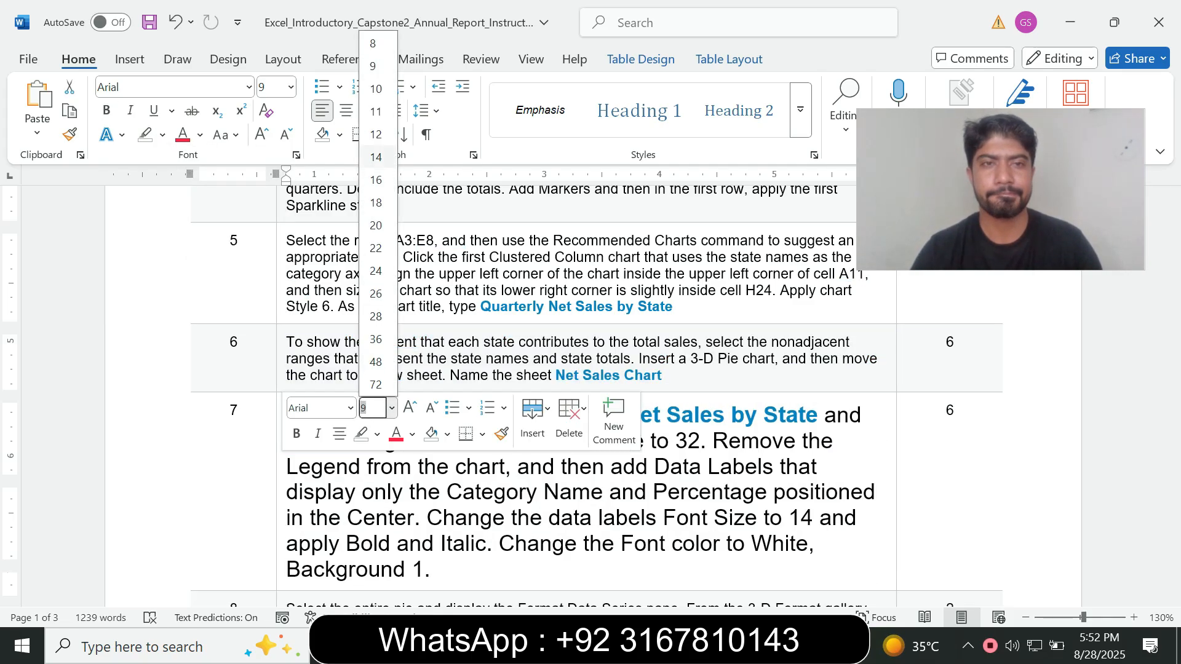
click(375, 158)
click(162, 134)
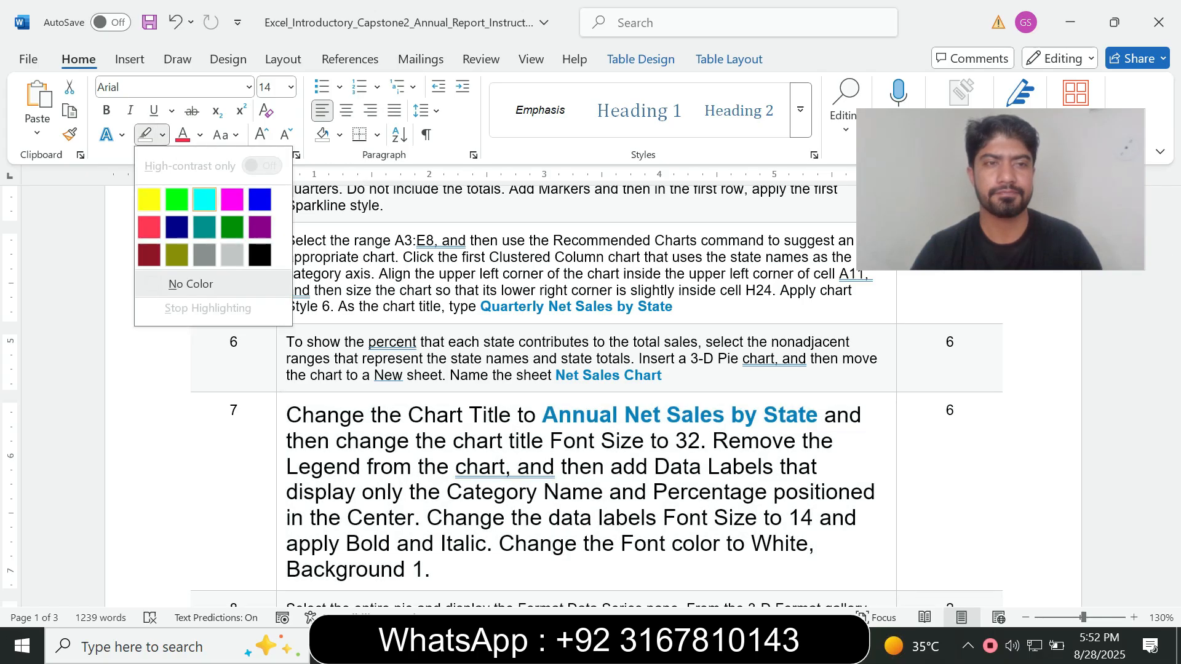
click(205, 199)
drag(1172, 279, 1172, 293)
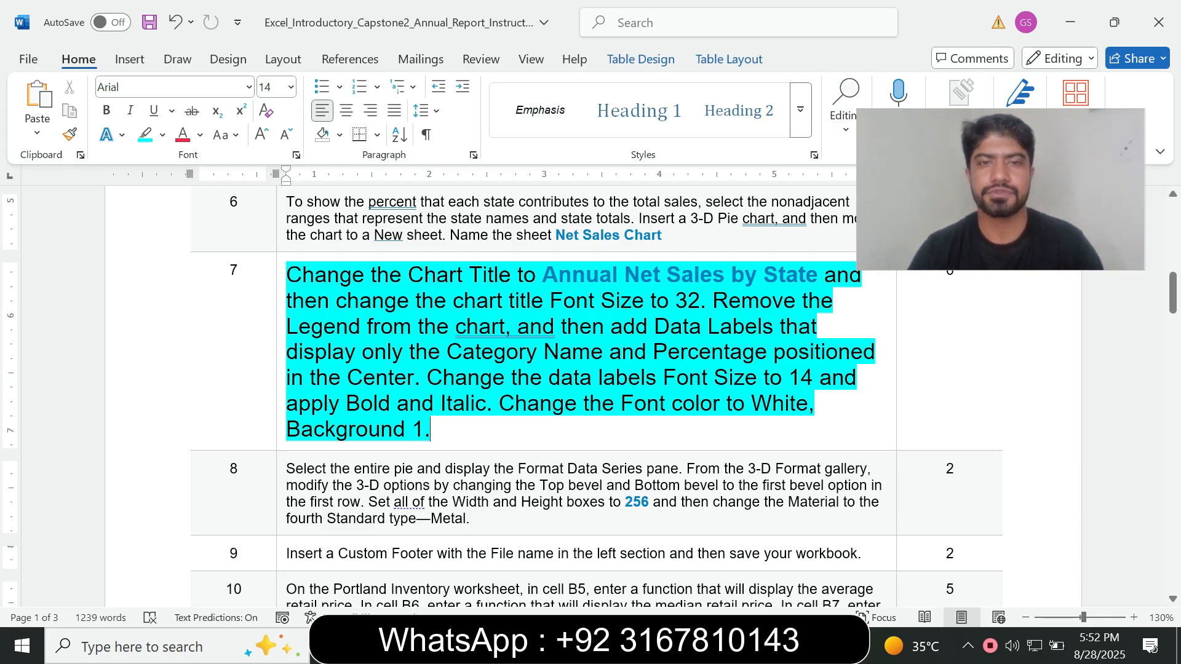
Copy Annual Net Sales by State from Word and paste it as the Excel pie chart's title without the source's bold formatting
mouse_move(543, 275)
mouse_down()
mouse_move(856, 276)
mouse_move(823, 276)
mouse_up()
key(ctrl+c)
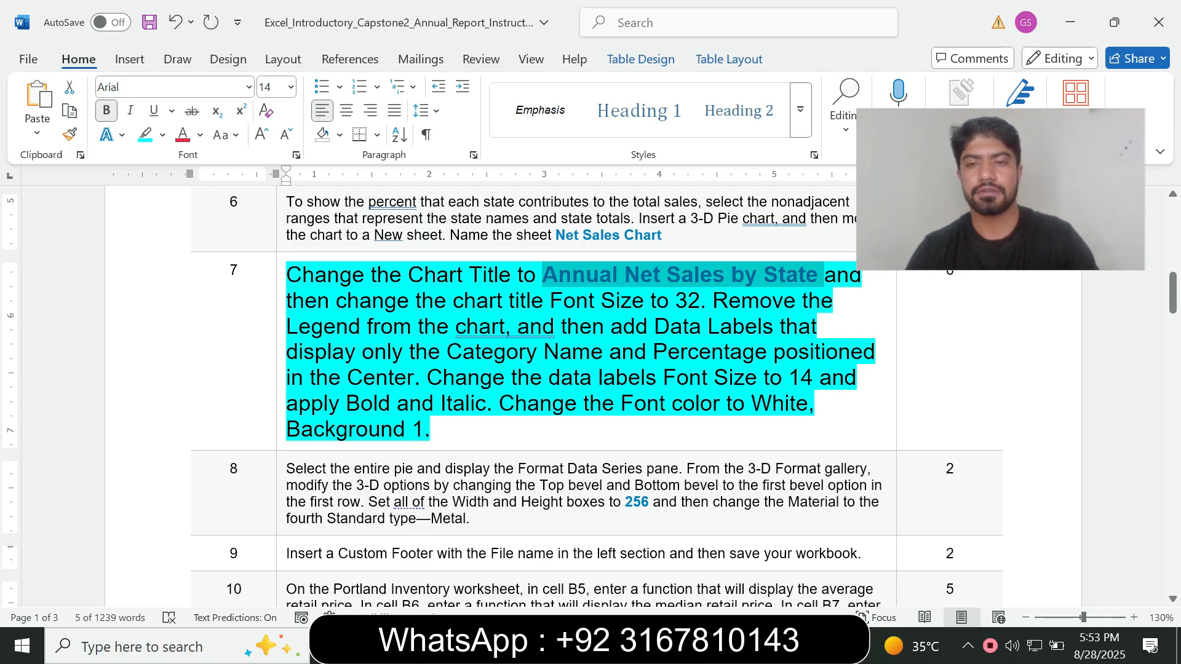
key(alt+Tab)
click(571, 231)
click(570, 230)
key(ctrl+a)
key(ctrl+v)
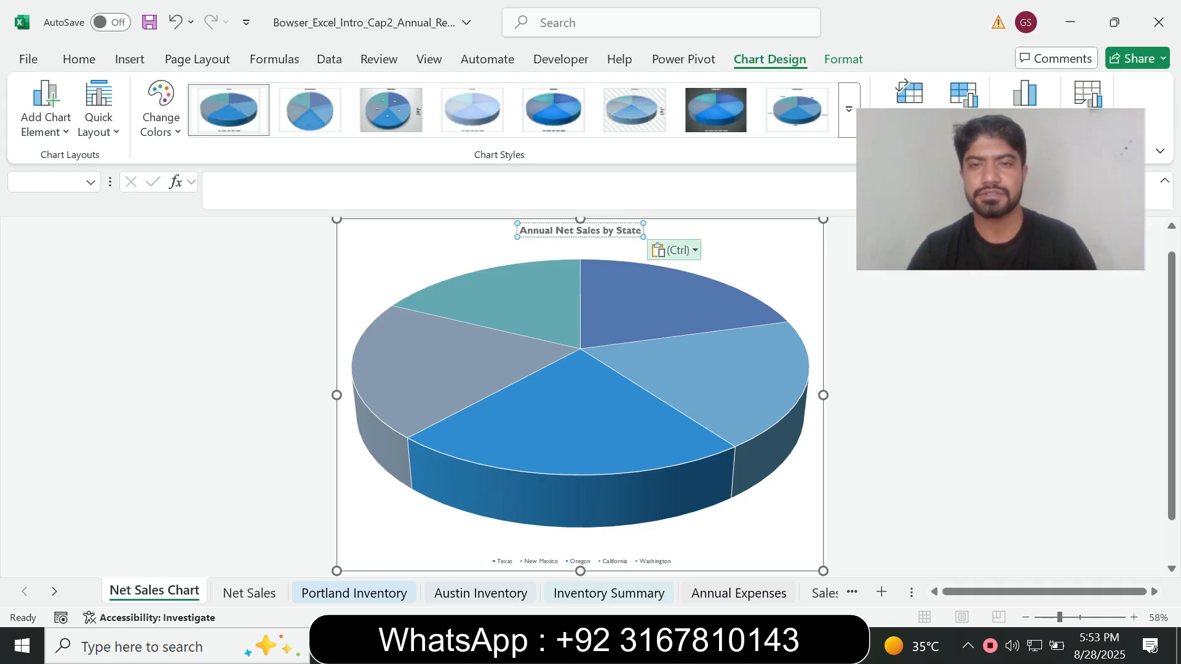
click(673, 249)
click(716, 300)
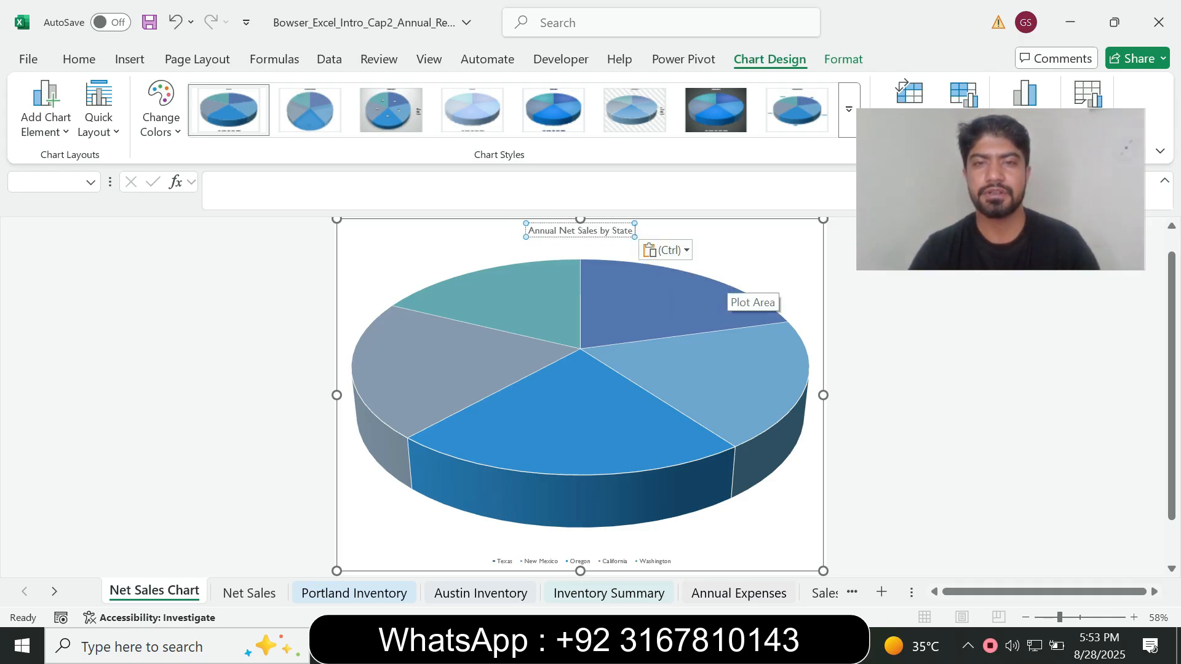
click(726, 279)
Check the required title size in Word, then set the Excel chart title's font size to 32
click(735, 646)
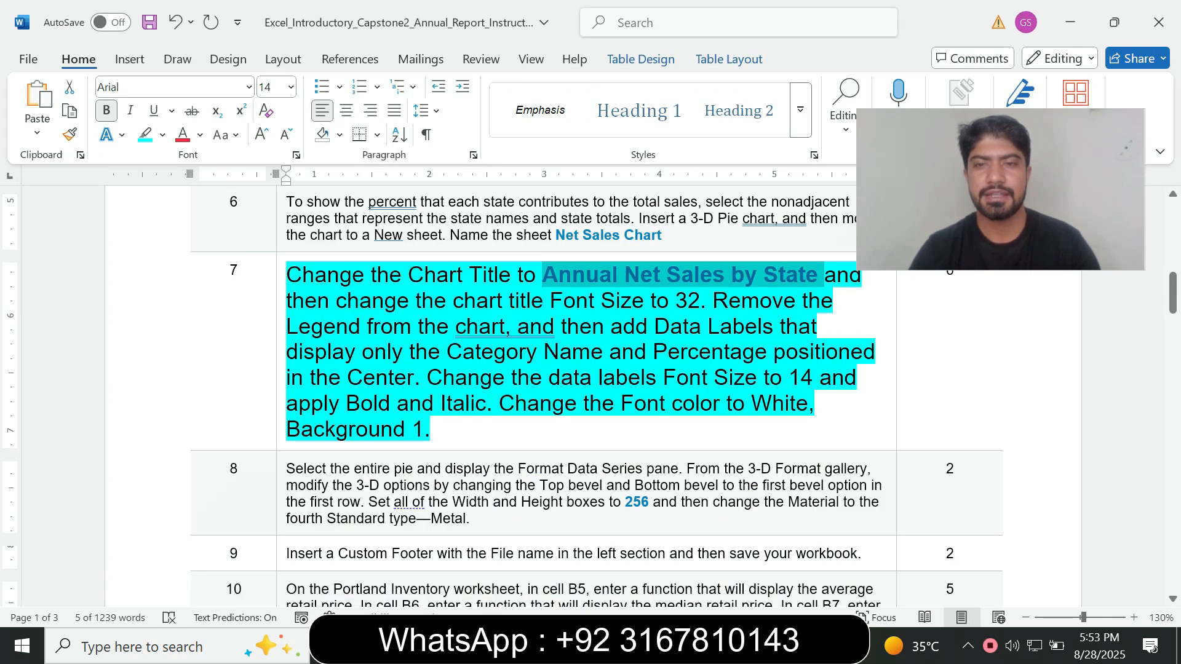
drag(336, 301, 675, 301)
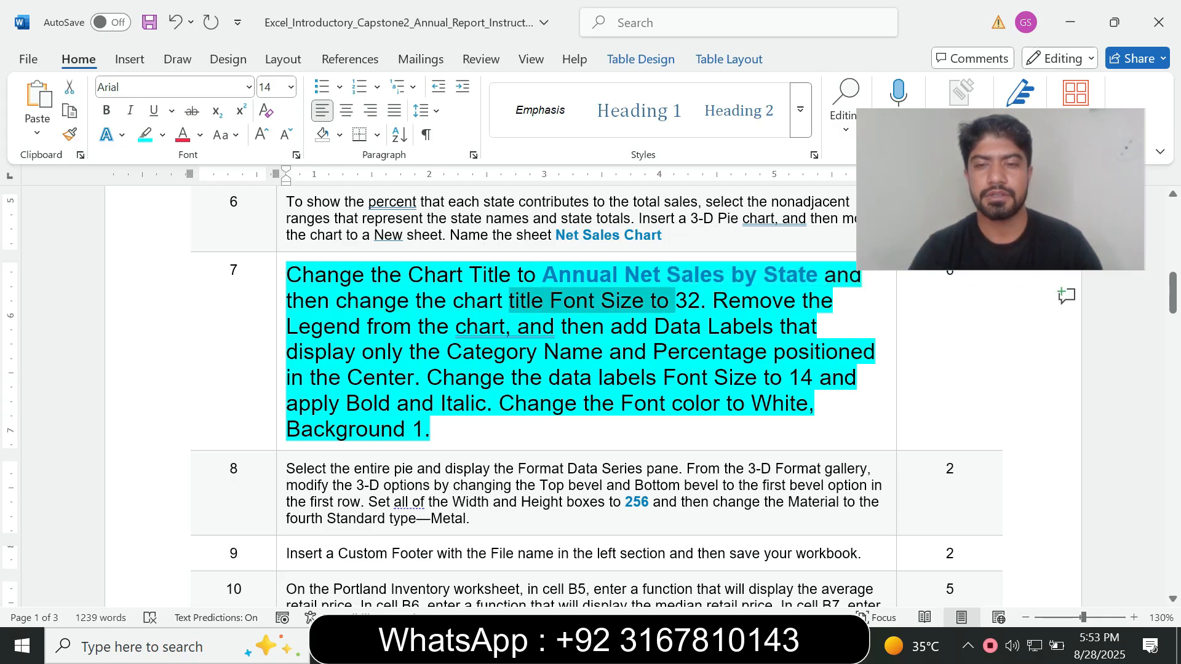
click(747, 647)
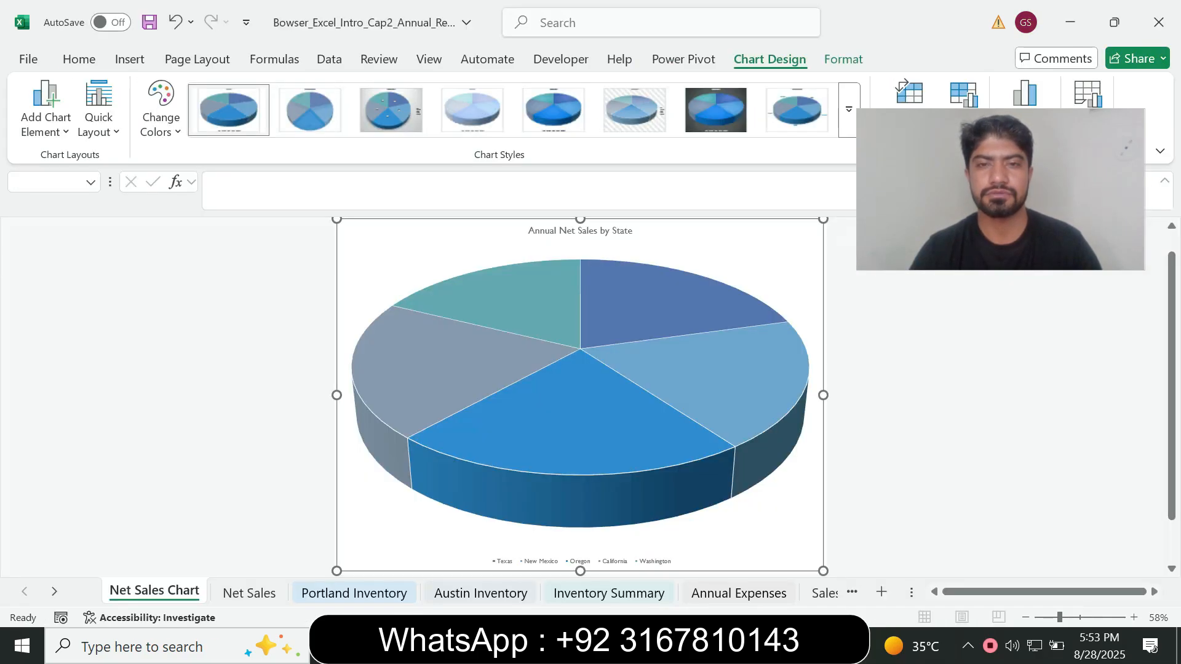
click(556, 230)
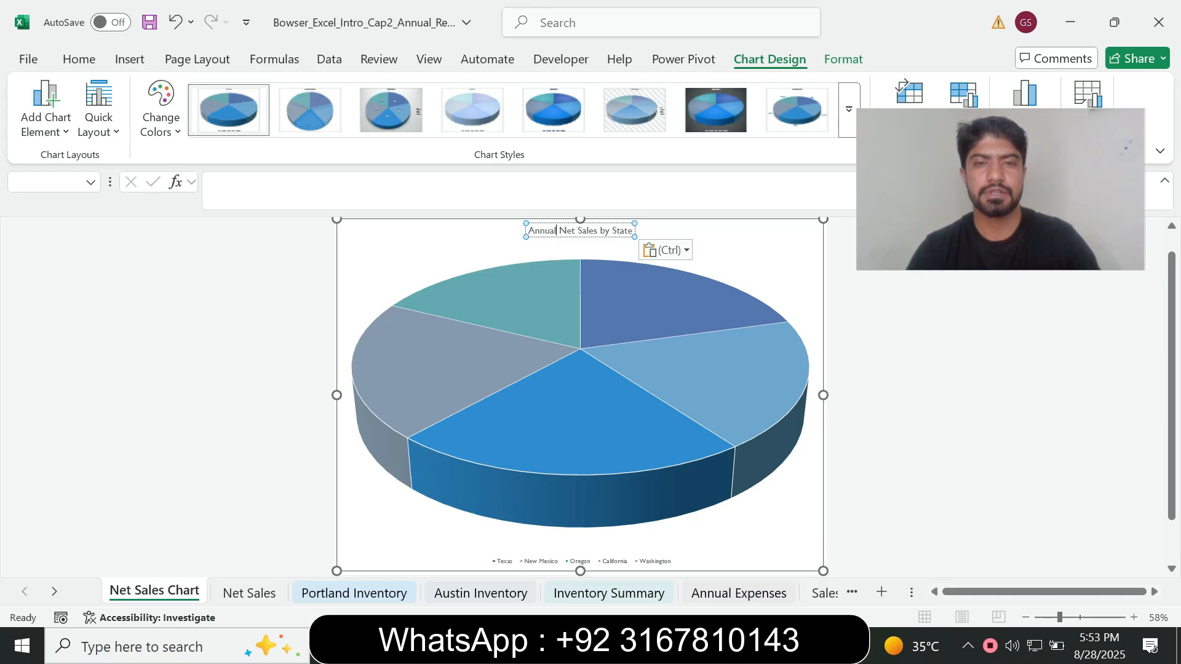
key(ctrl+a)
click(79, 59)
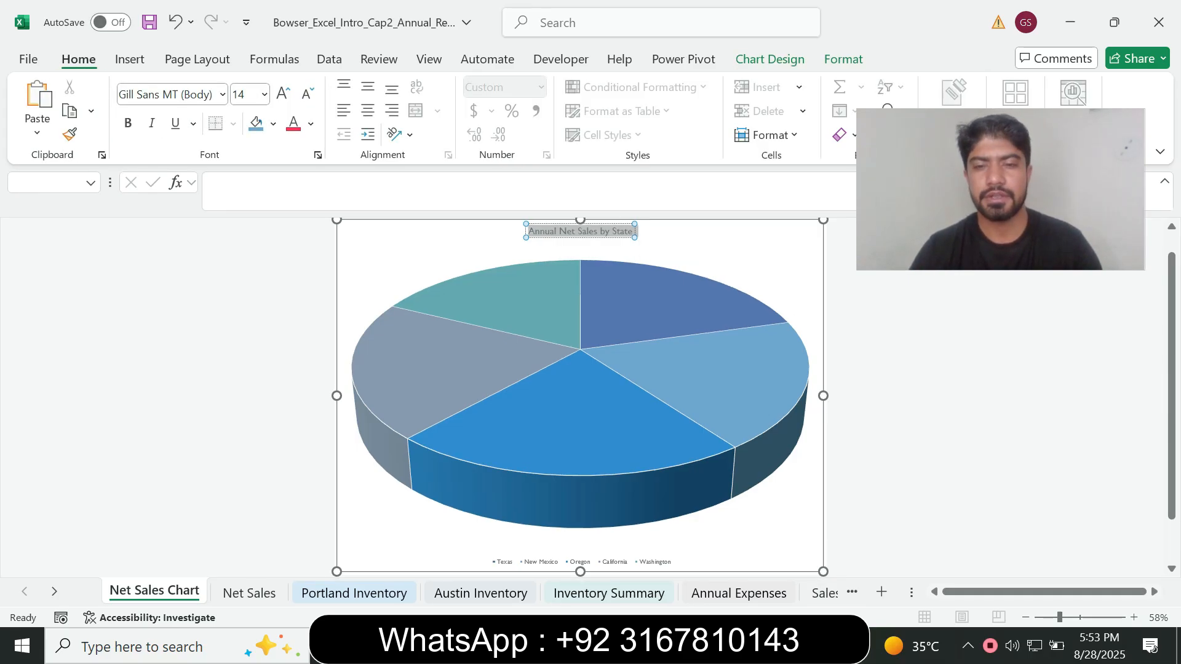
click(703, 647)
click(670, 647)
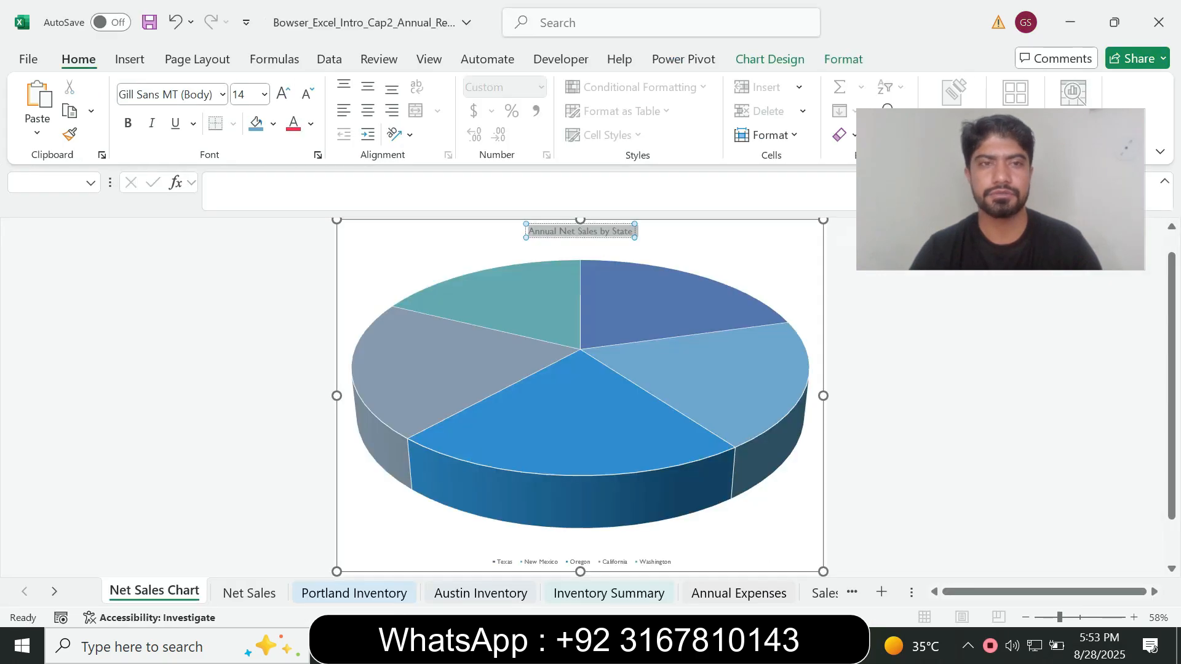
click(264, 94)
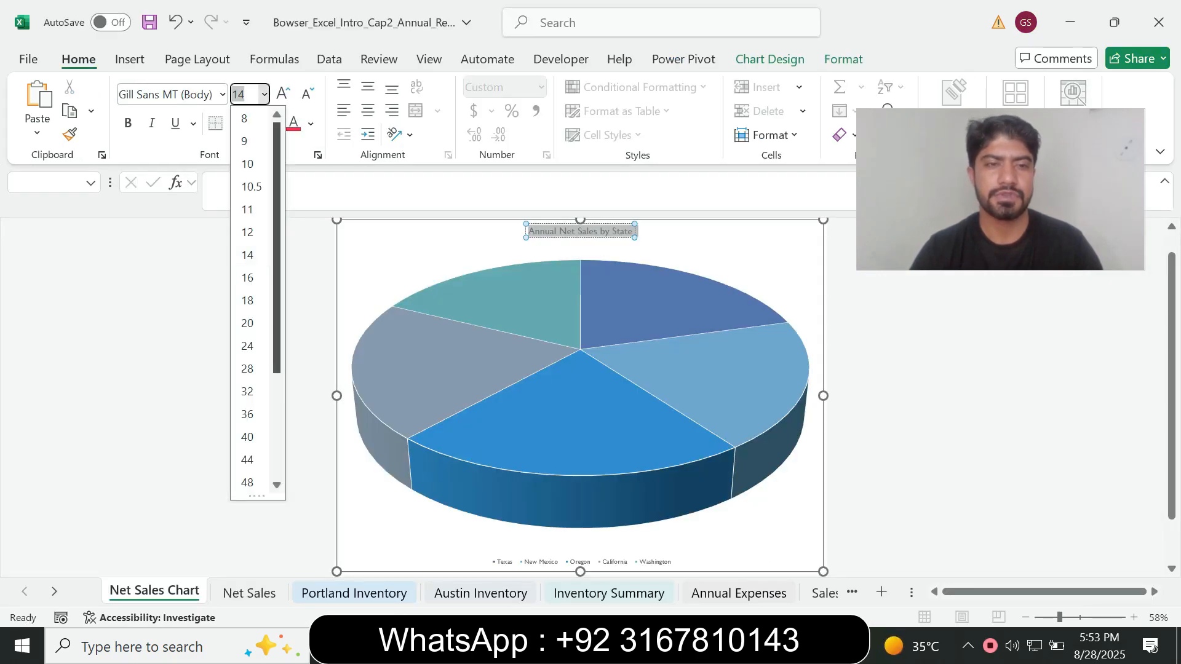
click(247, 391)
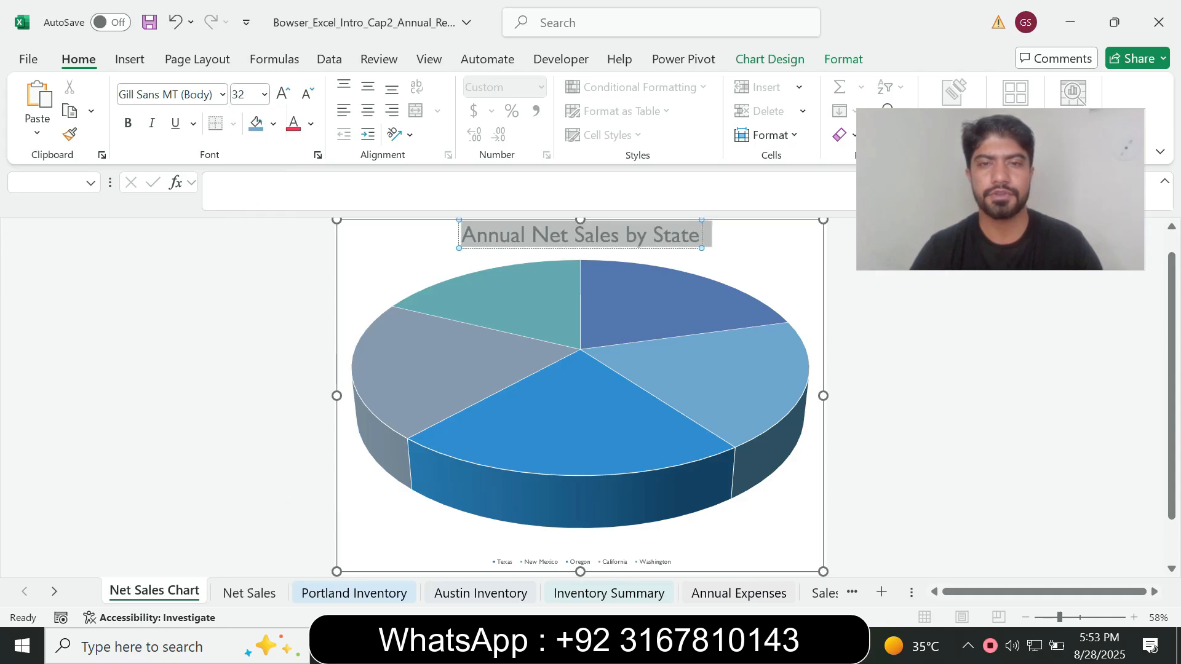
Read the legend and data label requirements in Word, then remove the legend from the Excel pie chart
key(alt+Tab)
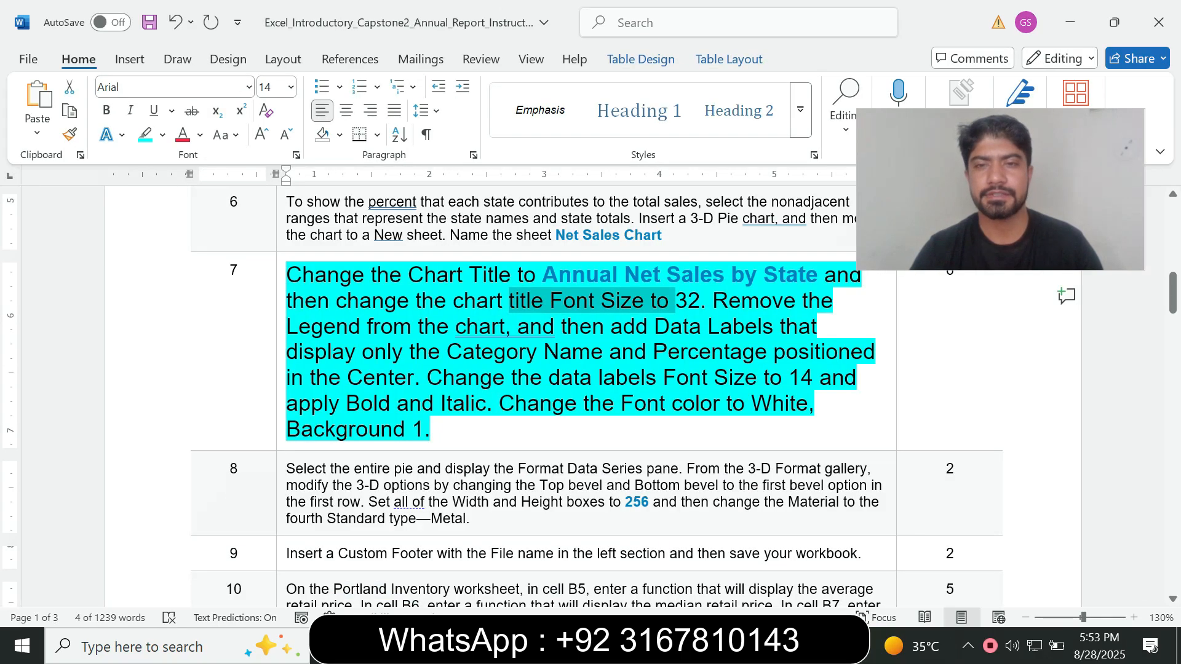
drag(712, 300, 413, 377)
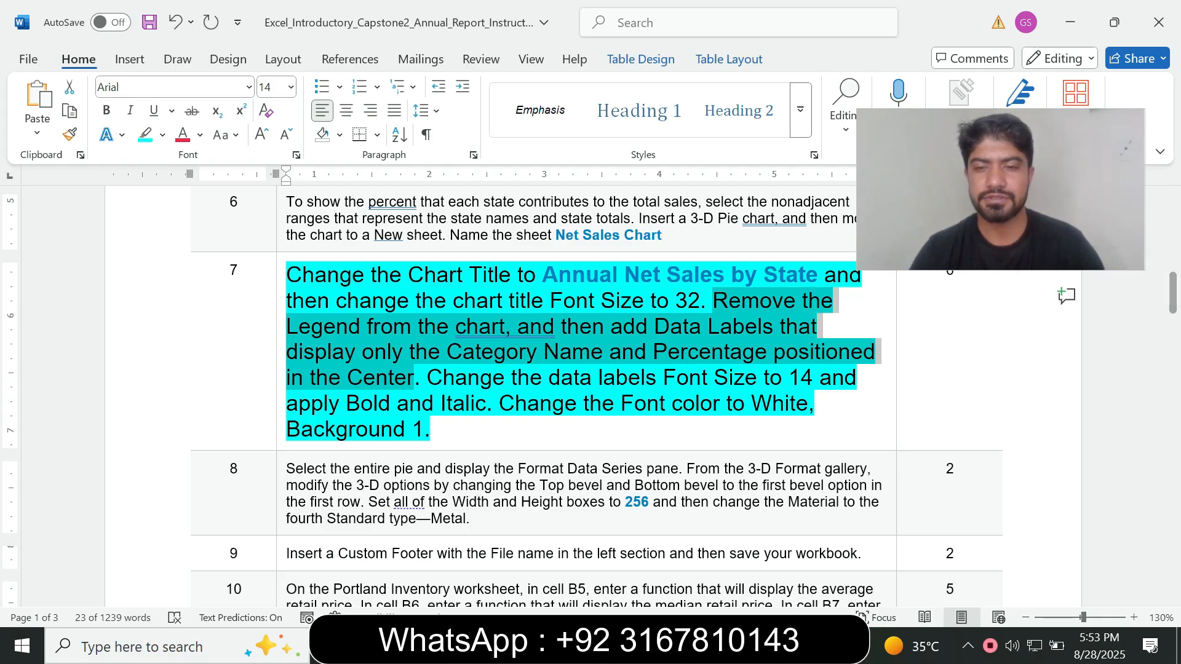
click(749, 646)
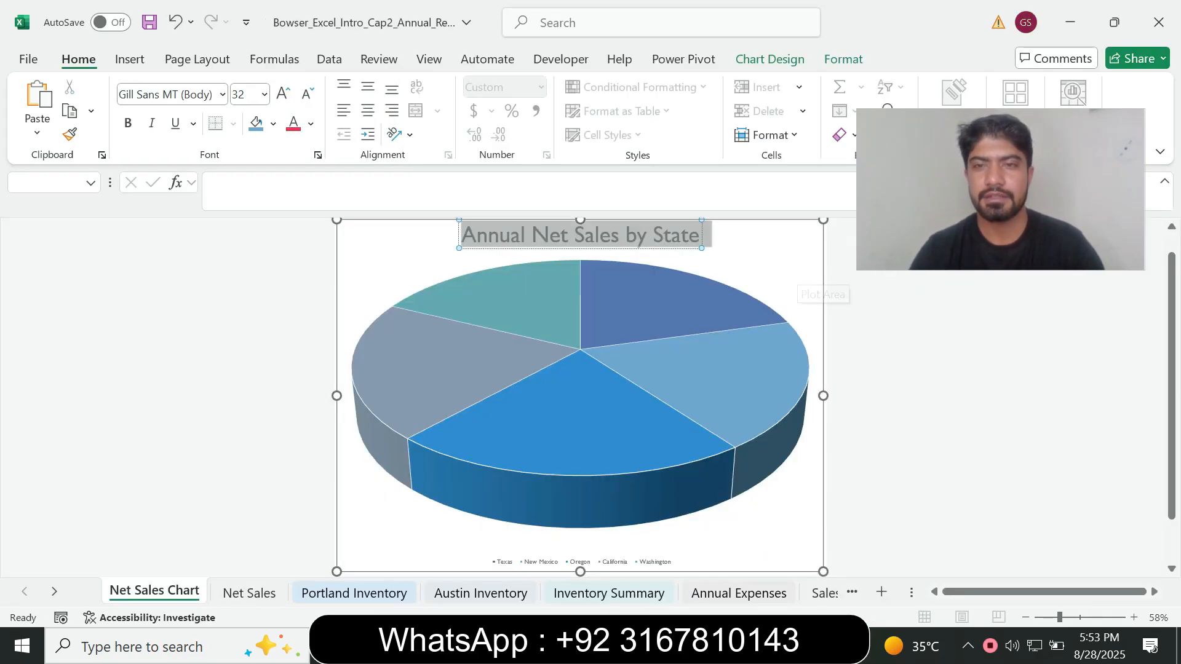
click(802, 274)
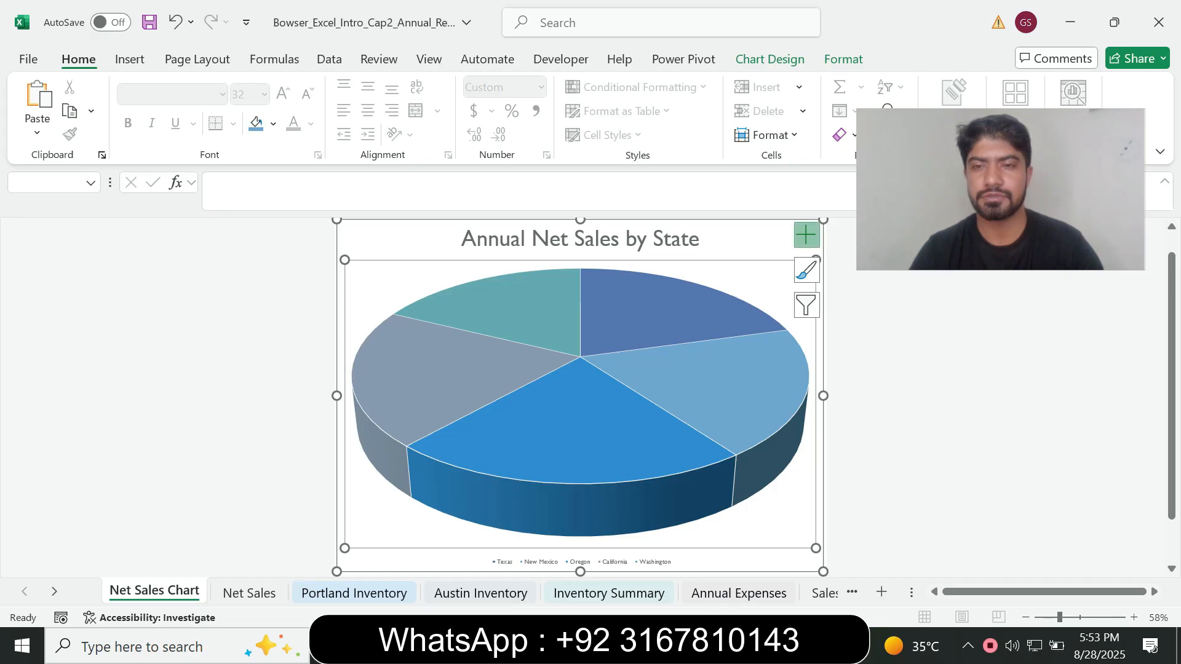
click(806, 234)
click(844, 301)
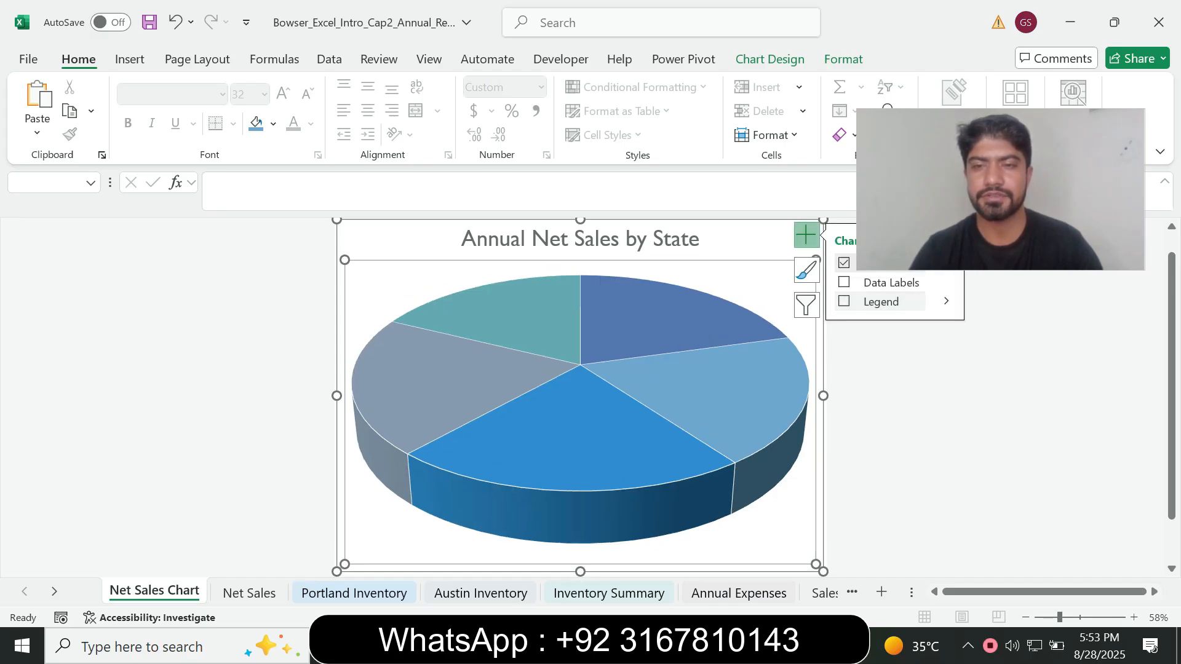
Recheck the data label instruction in Word, then add data labels to the pie chart in Excel
click(715, 646)
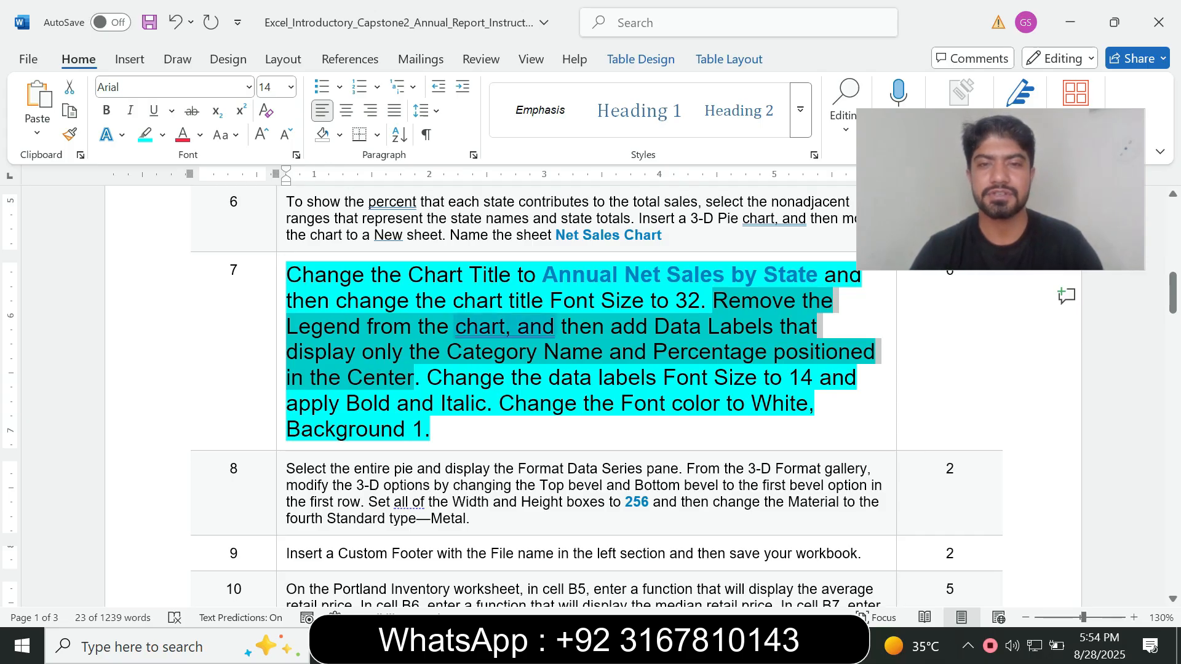
click(622, 353)
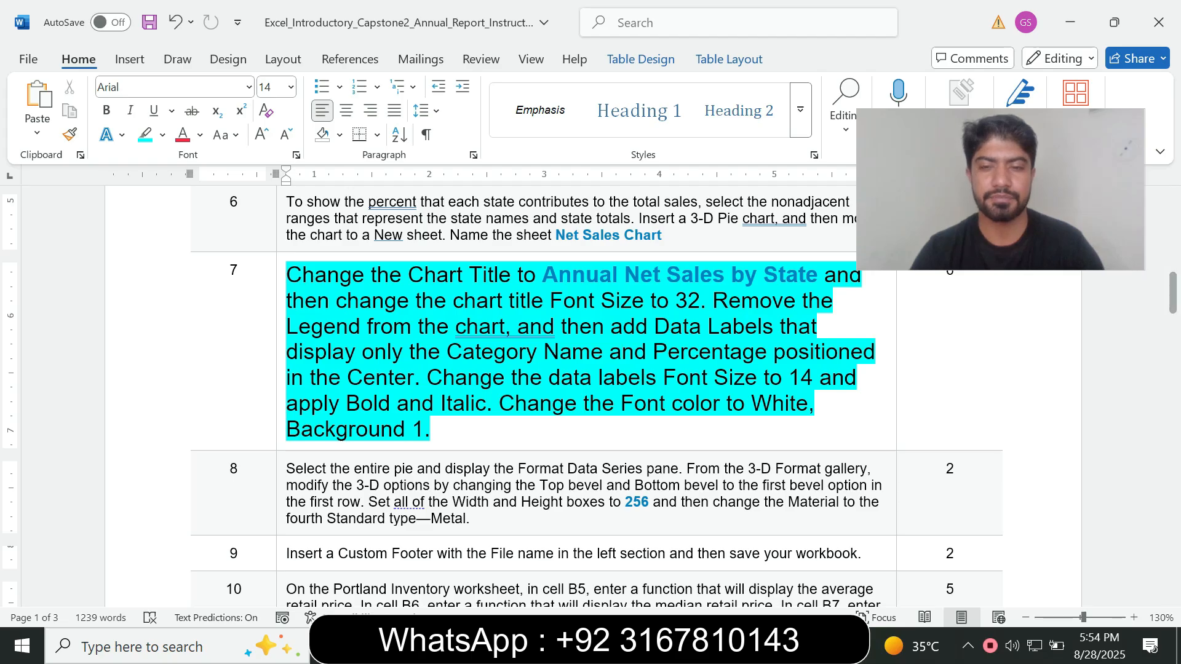
key(alt+Tab)
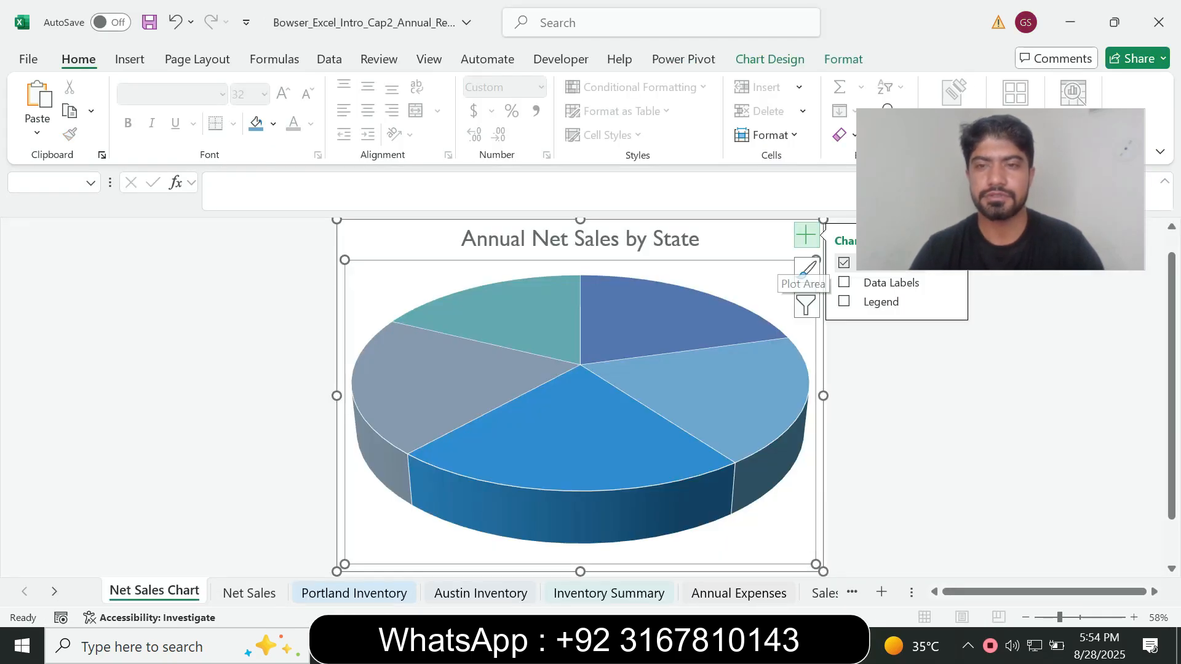
click(844, 282)
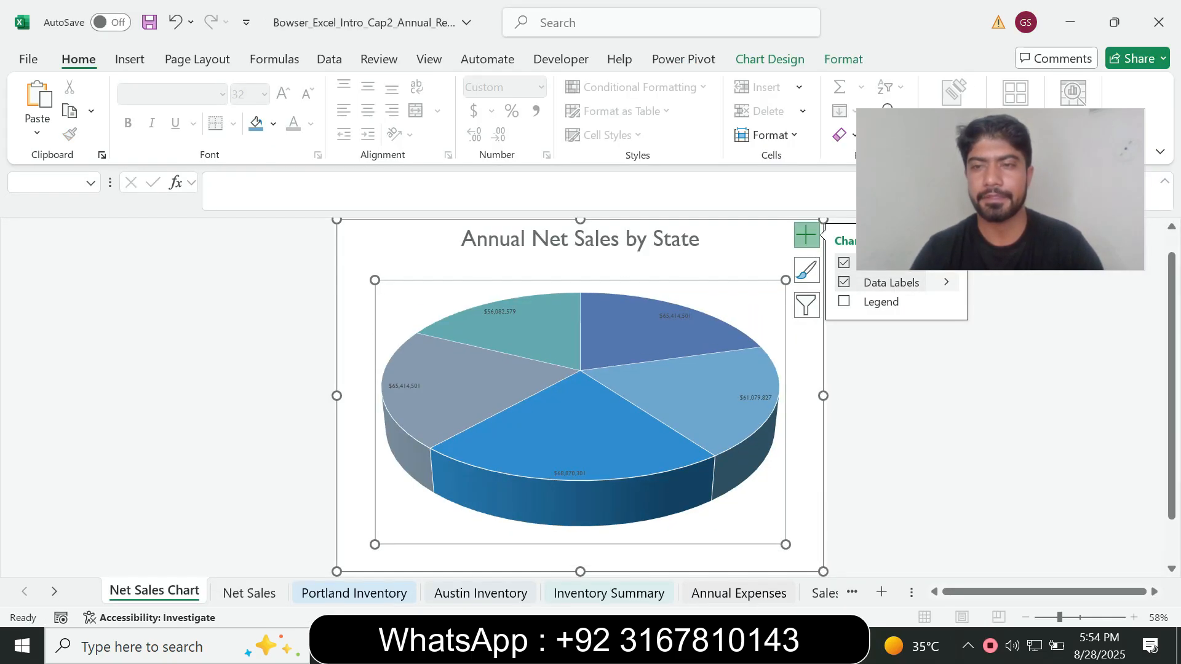
click(945, 282)
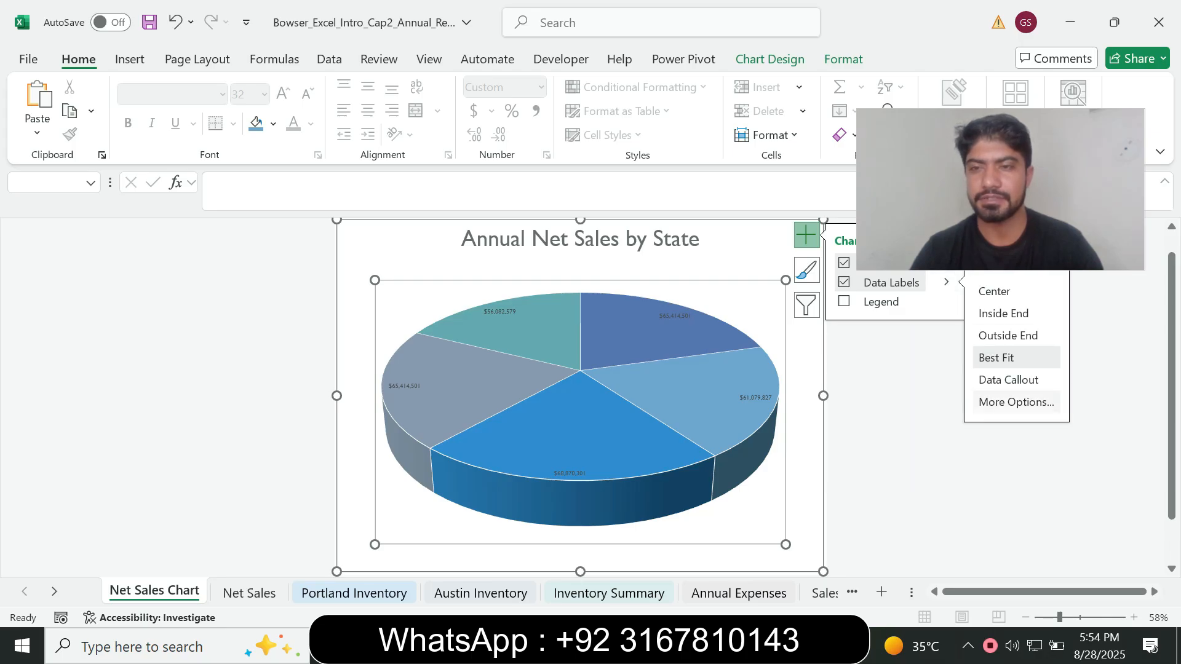
Format the data labels to contain only Category Name and Percentage, turning off Value and Show Leader Lines
click(1016, 402)
click(963, 444)
click(963, 494)
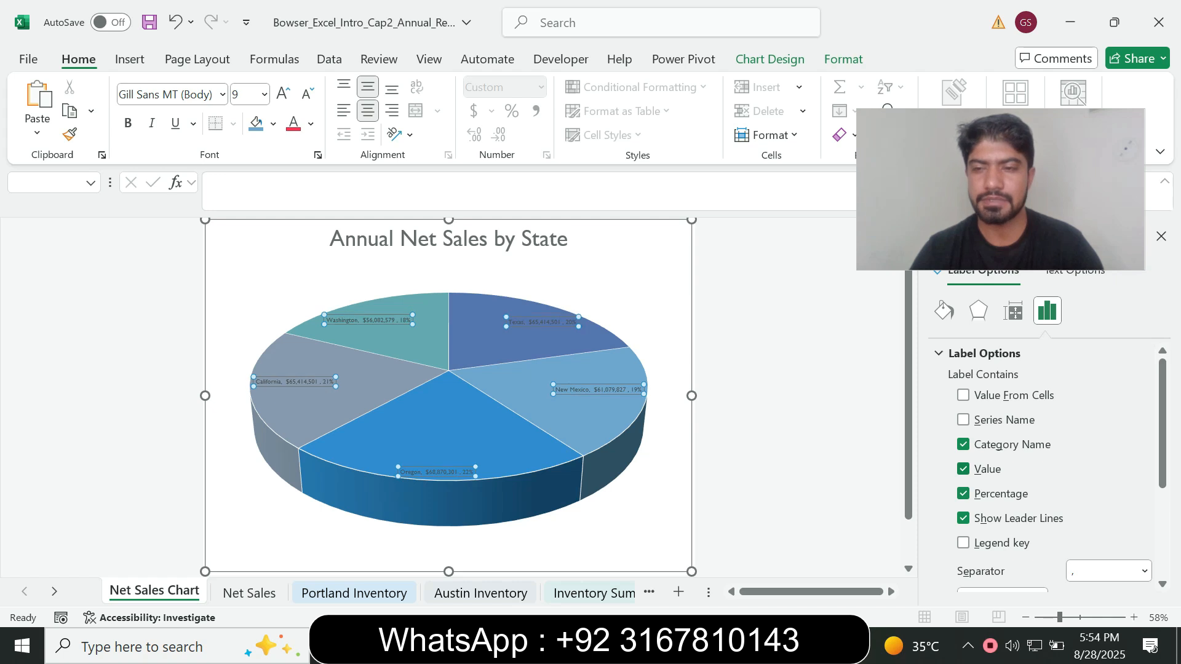
click(963, 469)
click(963, 517)
Recheck the required label content in Word, then set the Excel data labels' position to Center and return to the instructions
key(alt+Tab)
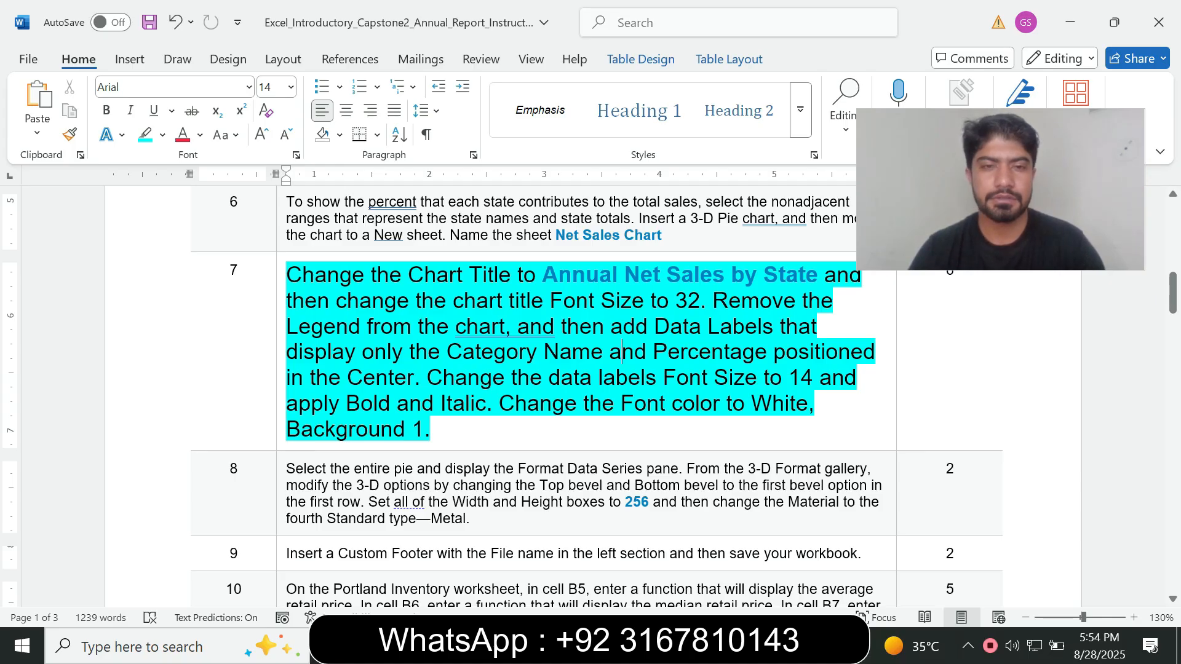
drag(447, 351, 607, 353)
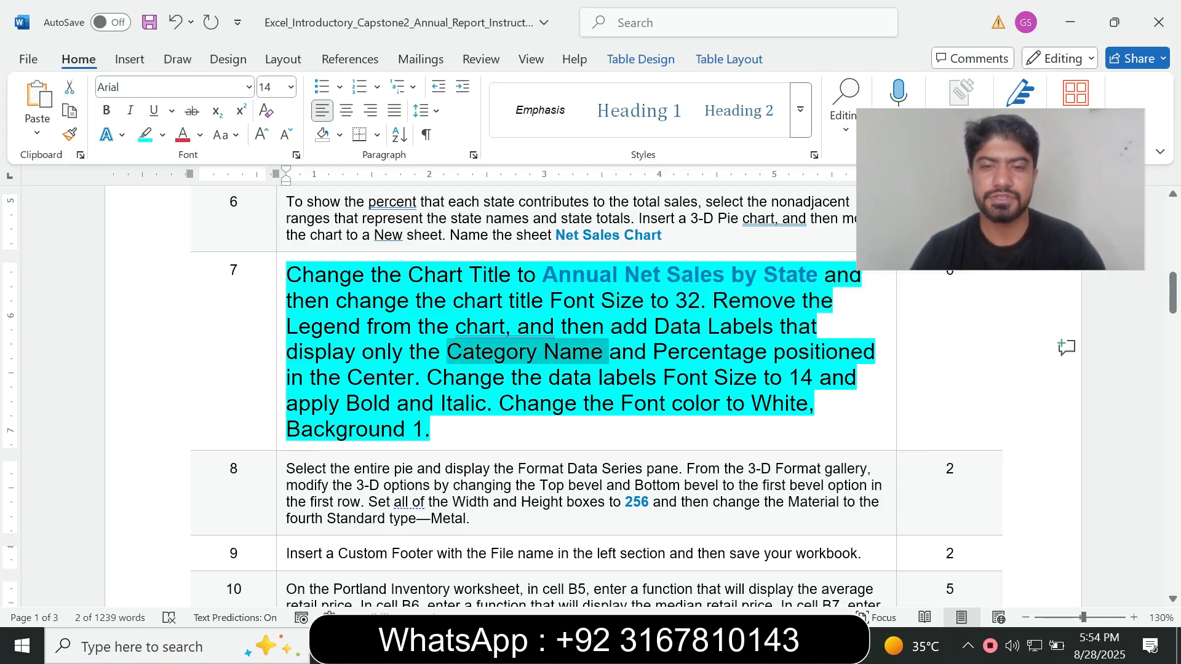
key(alt+Tab)
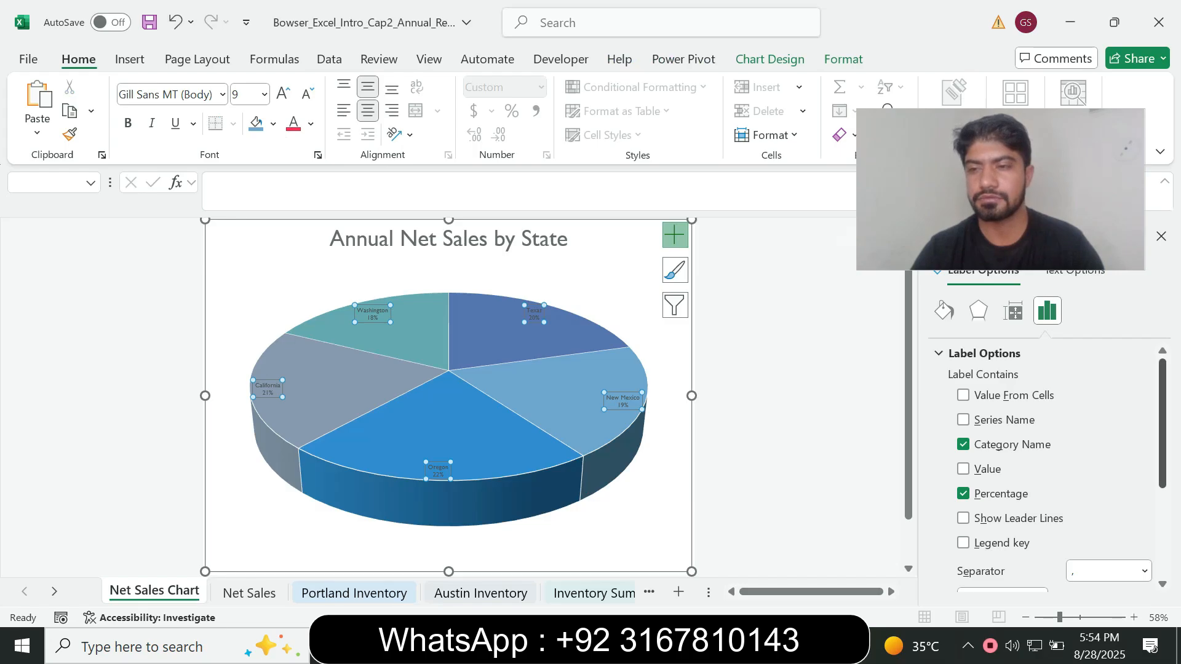
scroll(1046, 461, down, 5)
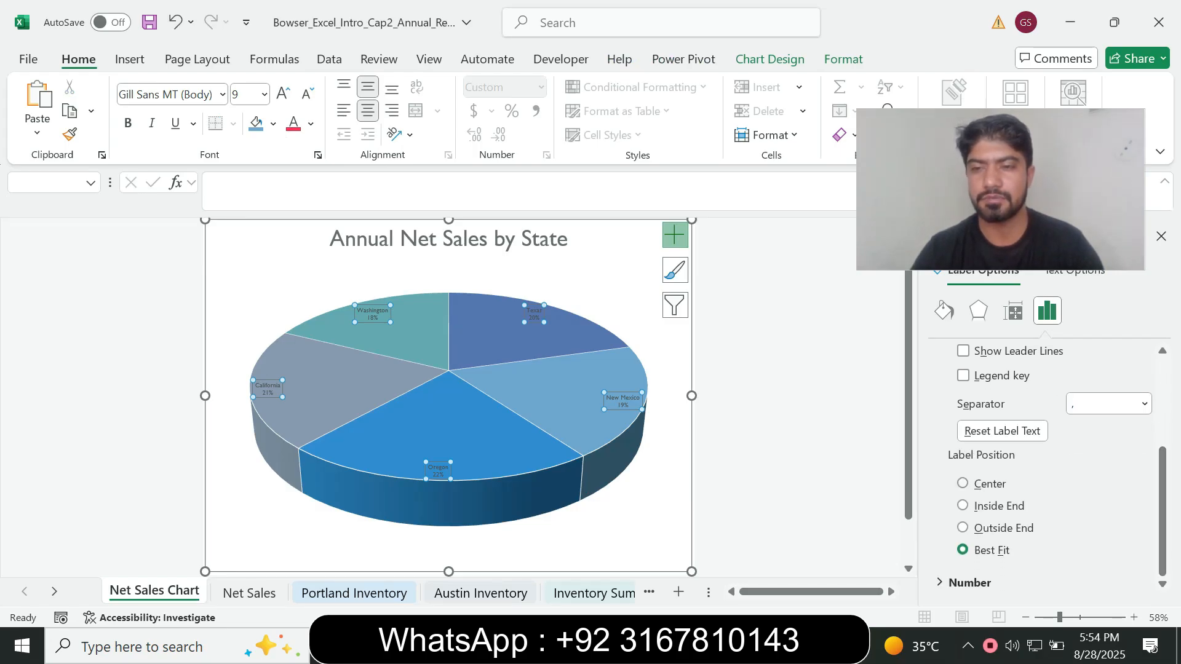
click(963, 484)
key(alt+Tab)
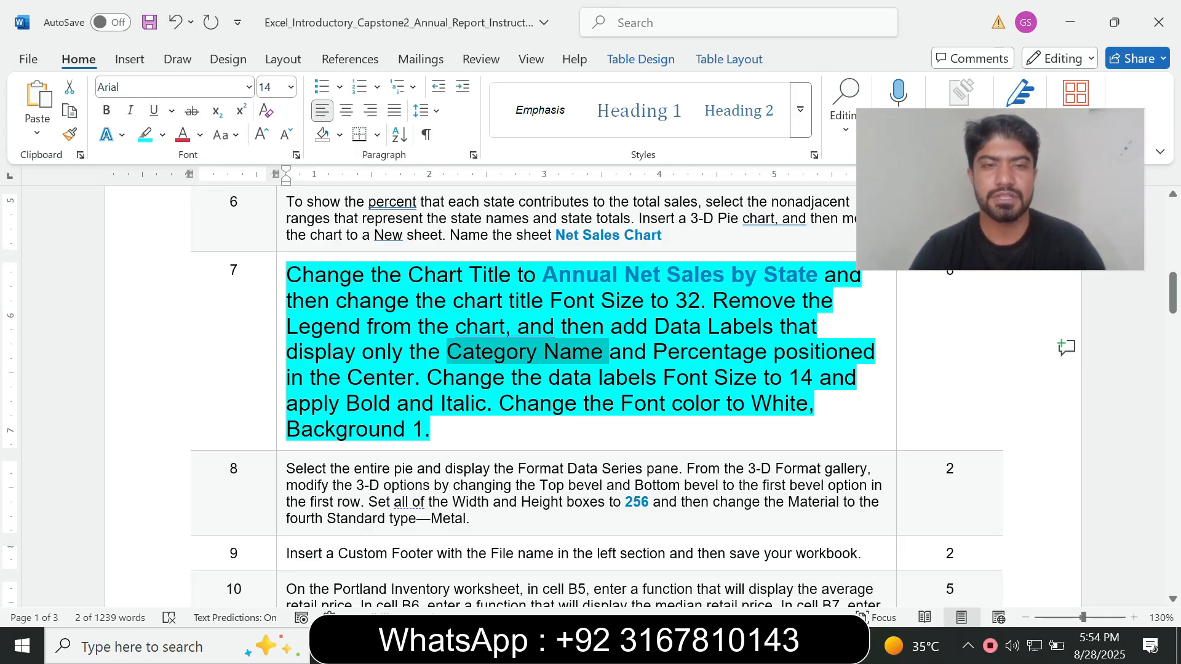
Recheck the data label font size instruction in Word, then set the Excel pie chart's data labels to font size 14
drag(427, 377, 819, 377)
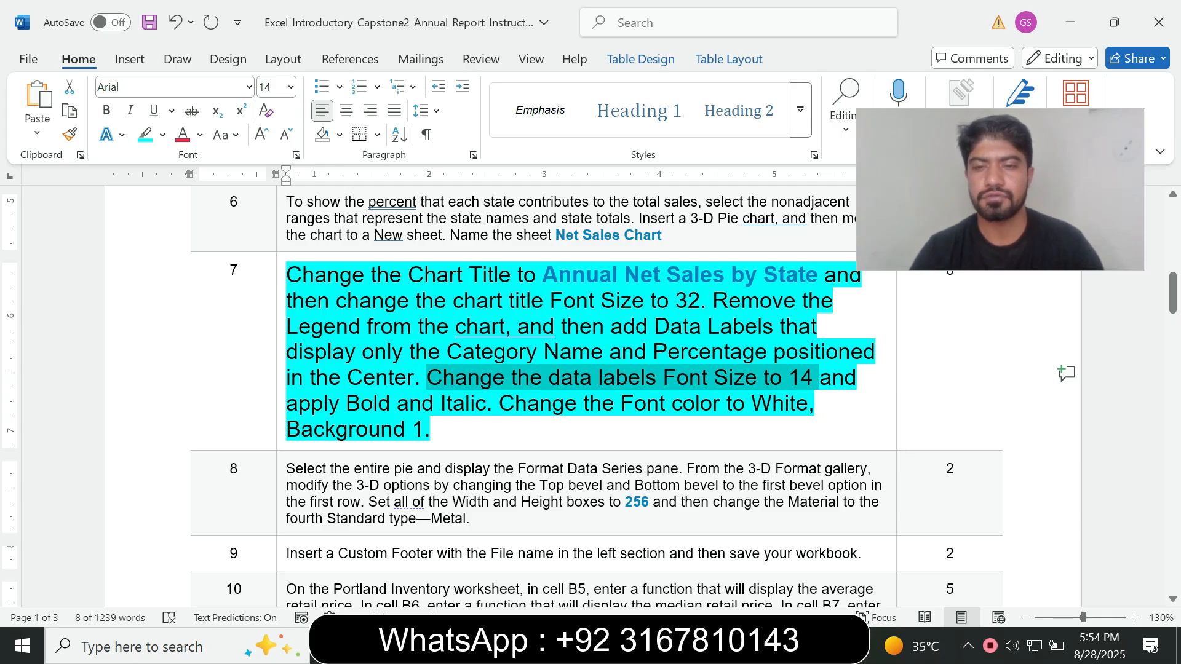
key(alt+Tab)
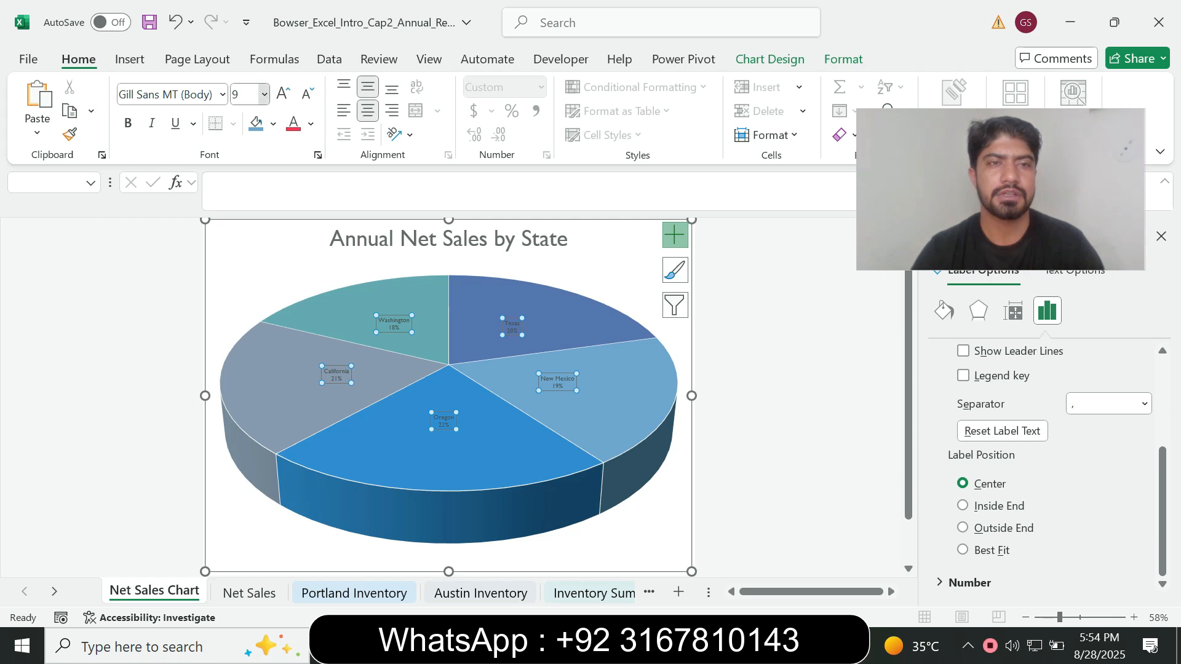
click(264, 95)
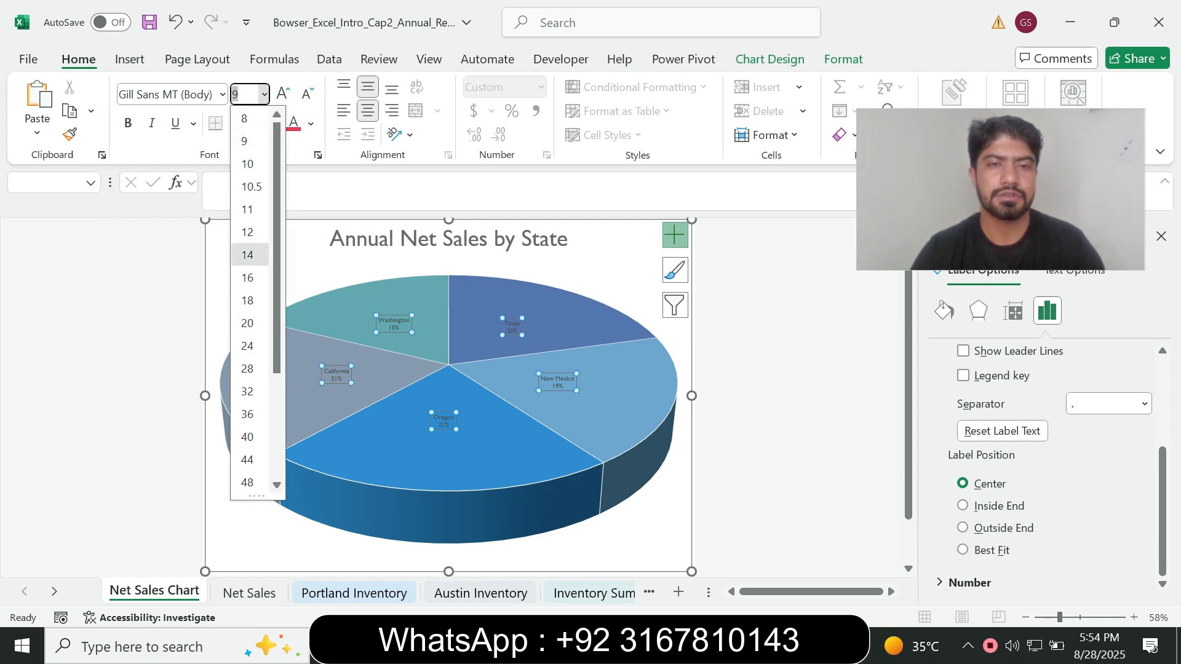
click(247, 254)
Read the label style instruction in Word, then apply Bold and Italic to the data labels in Excel
key(alt+Tab)
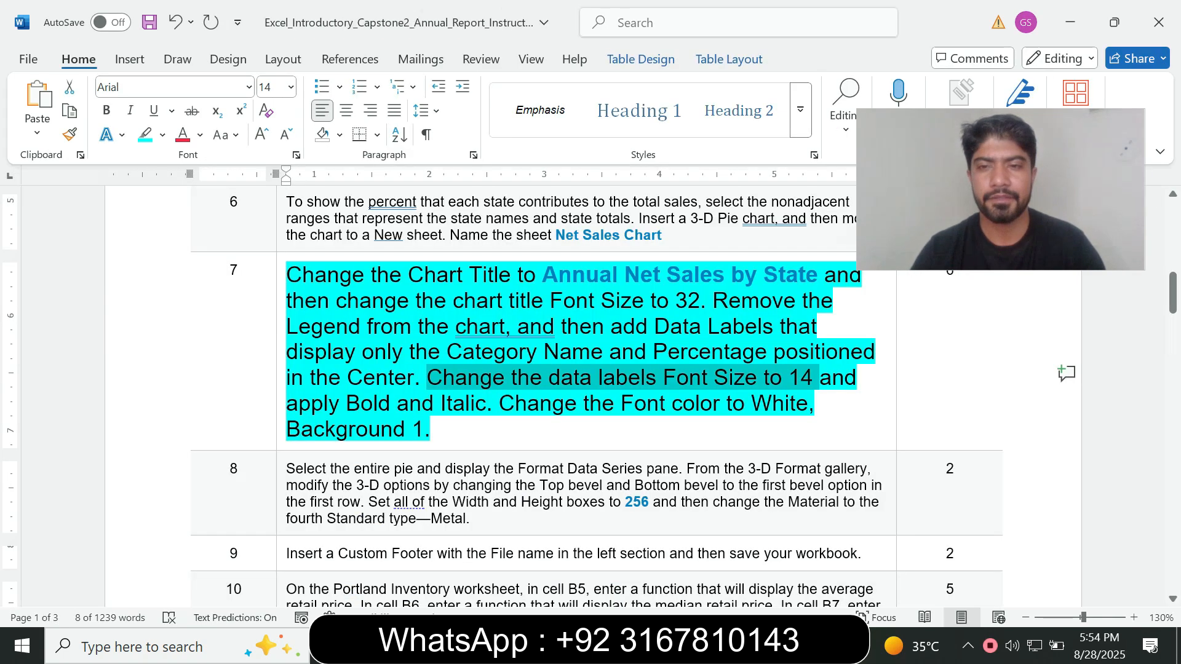
drag(287, 404, 485, 404)
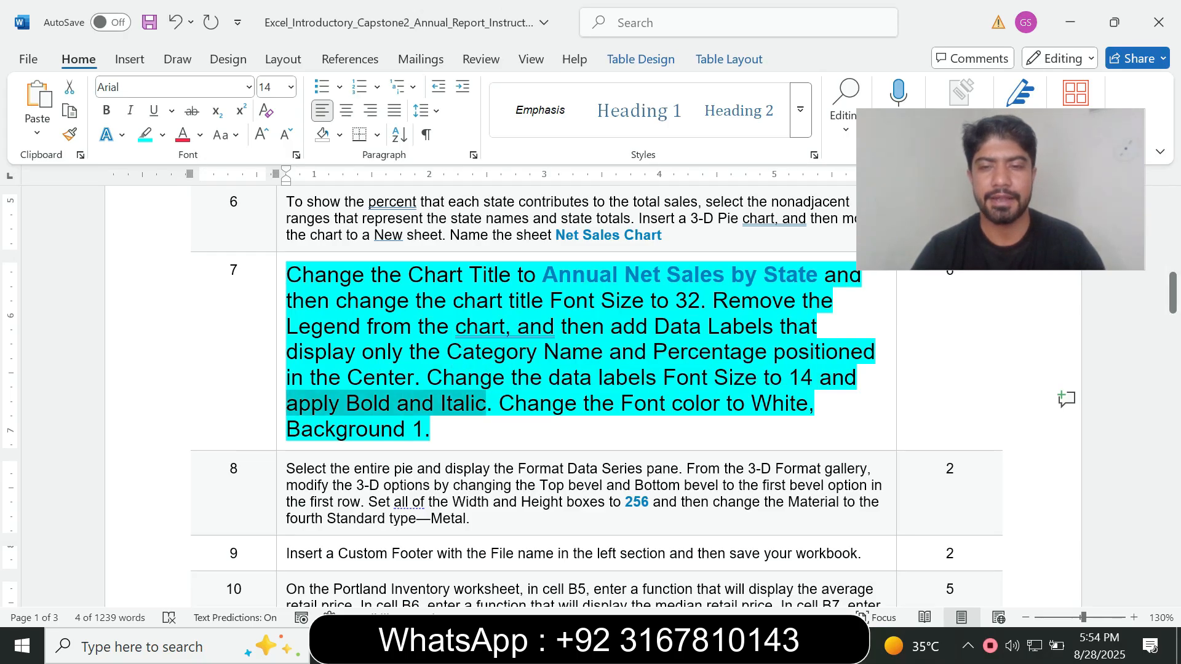
key(alt+Tab)
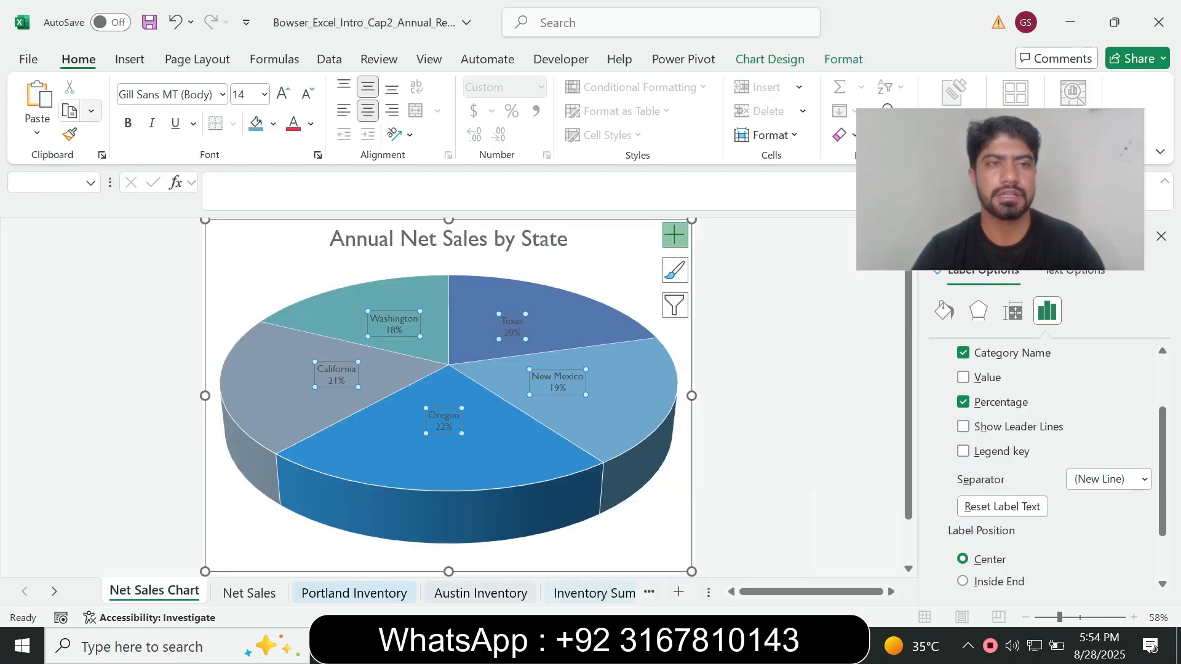
click(128, 123)
click(151, 123)
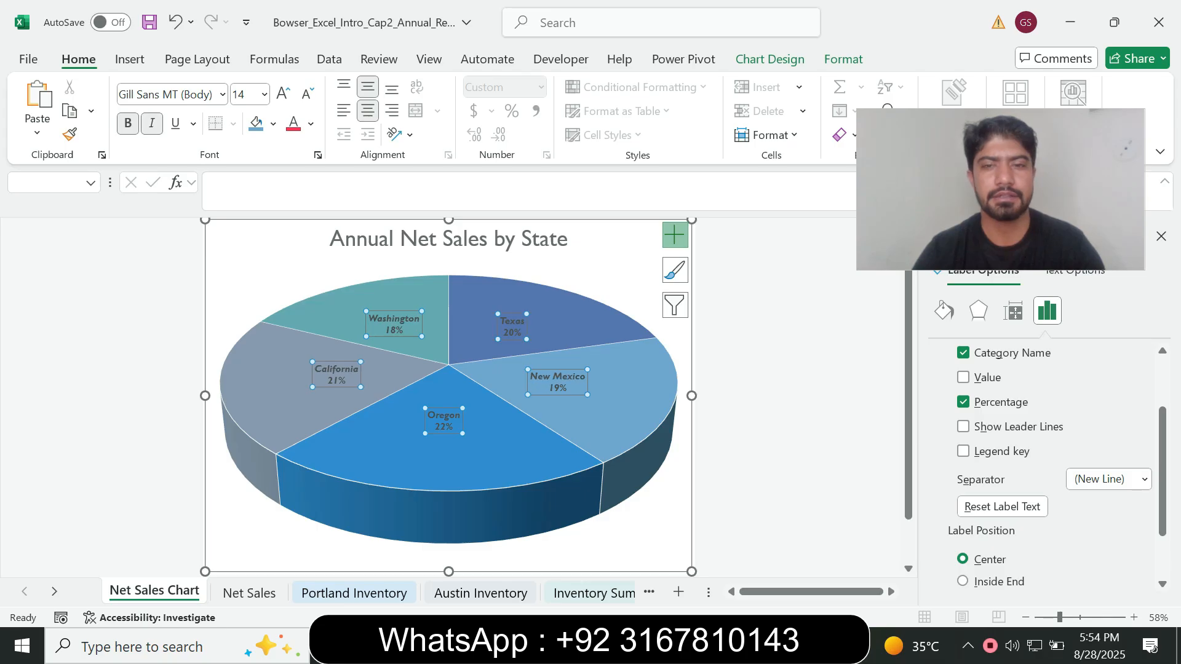
Read the data label font color requirement in the Word instructions, then return to the Excel chart
key(alt+Tab)
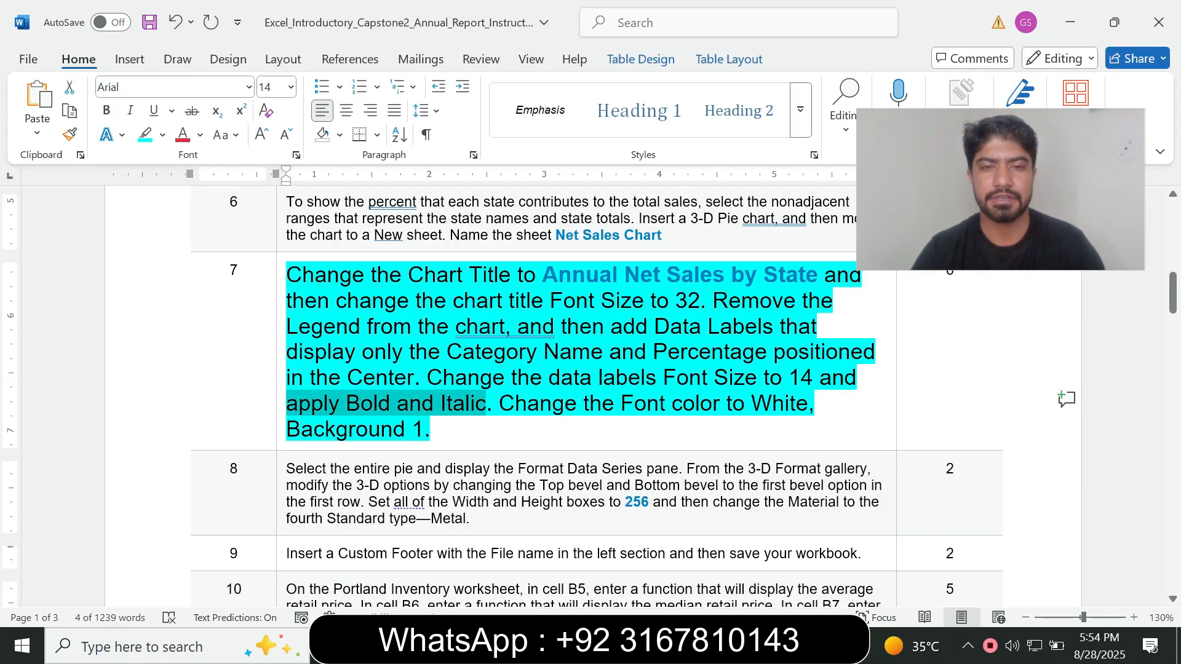
drag(499, 404, 541, 430)
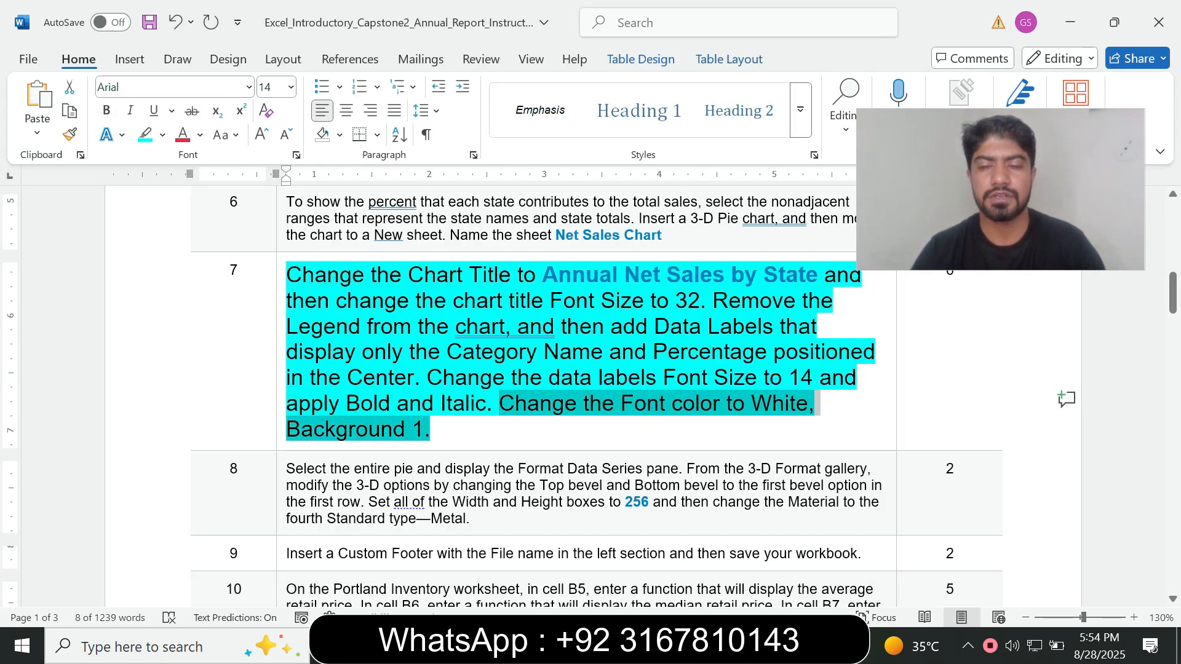
key(alt+Tab)
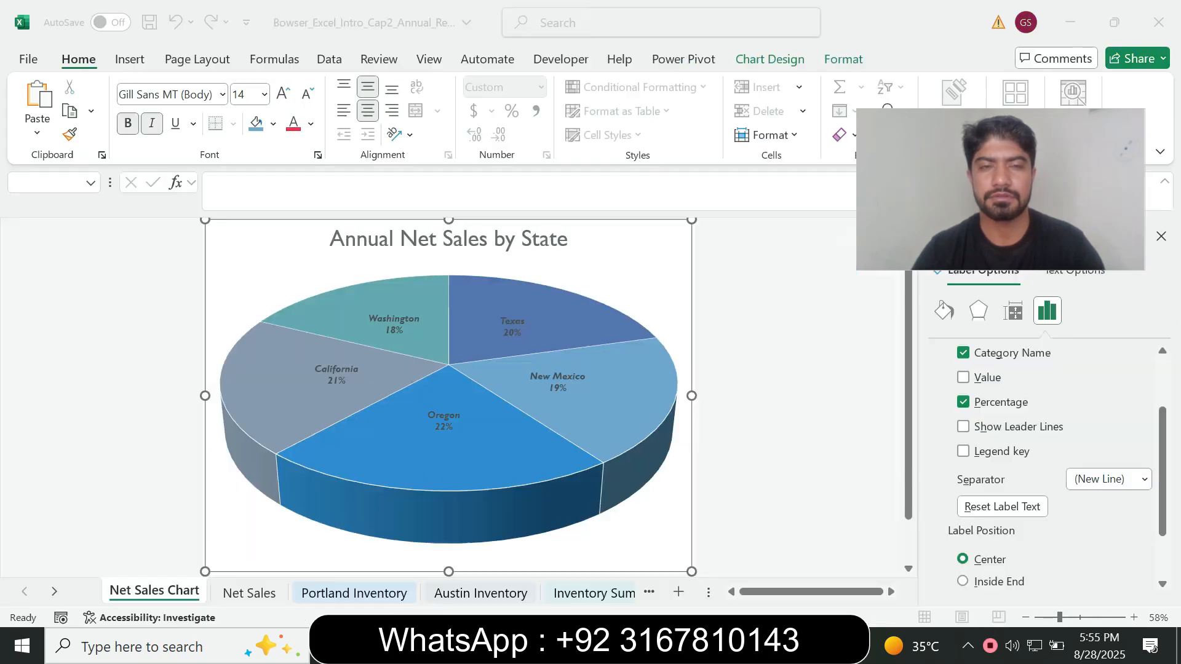
click(273, 124)
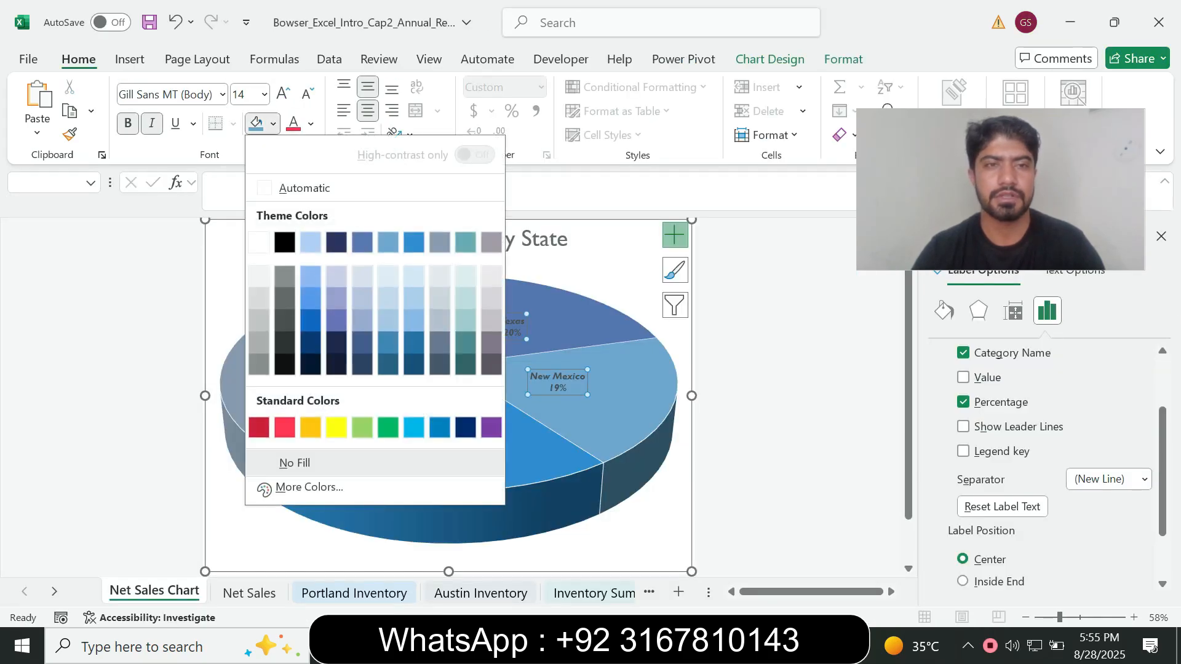
click(258, 242)
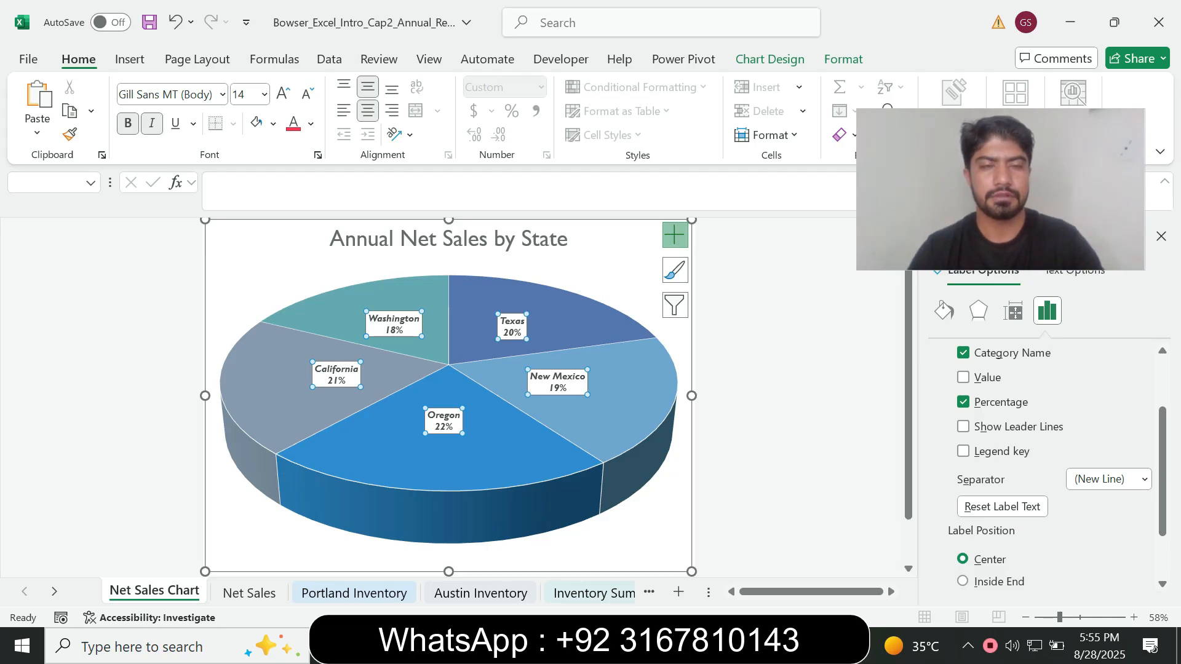
key(ctrl+z)
Change the data labels' font color to White, Background 1
click(310, 125)
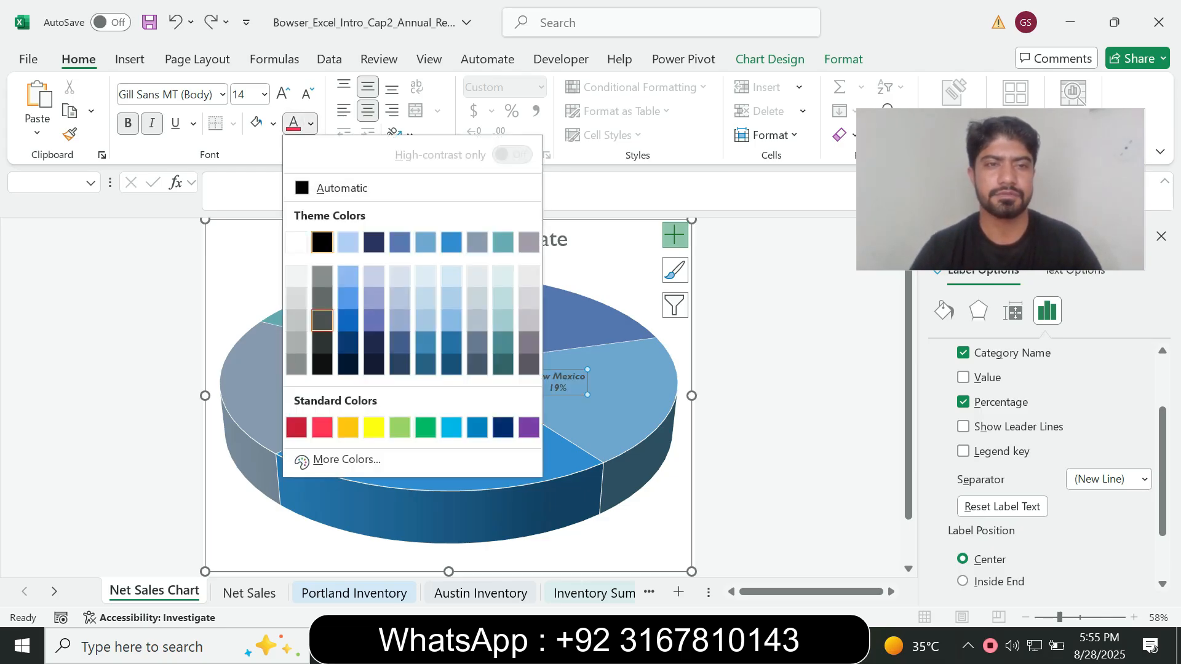
click(296, 242)
Switch to Word, set the step 7 instruction text back to font size 9 and remove its highlighting
key(alt+Tab)
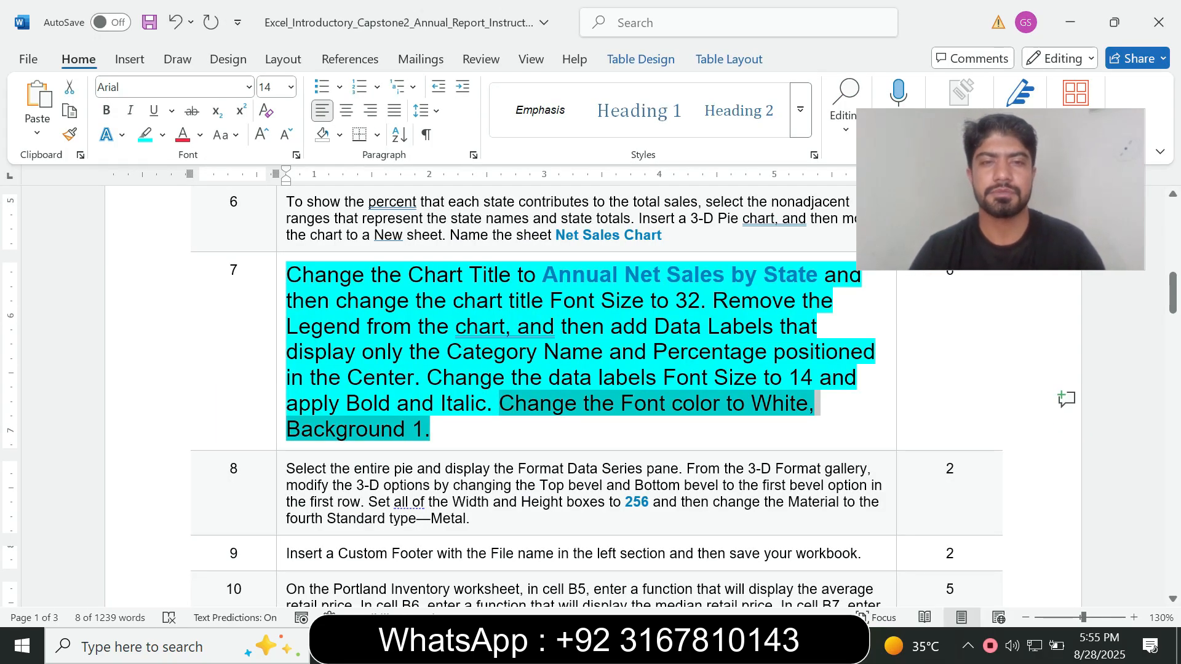
click(281, 418)
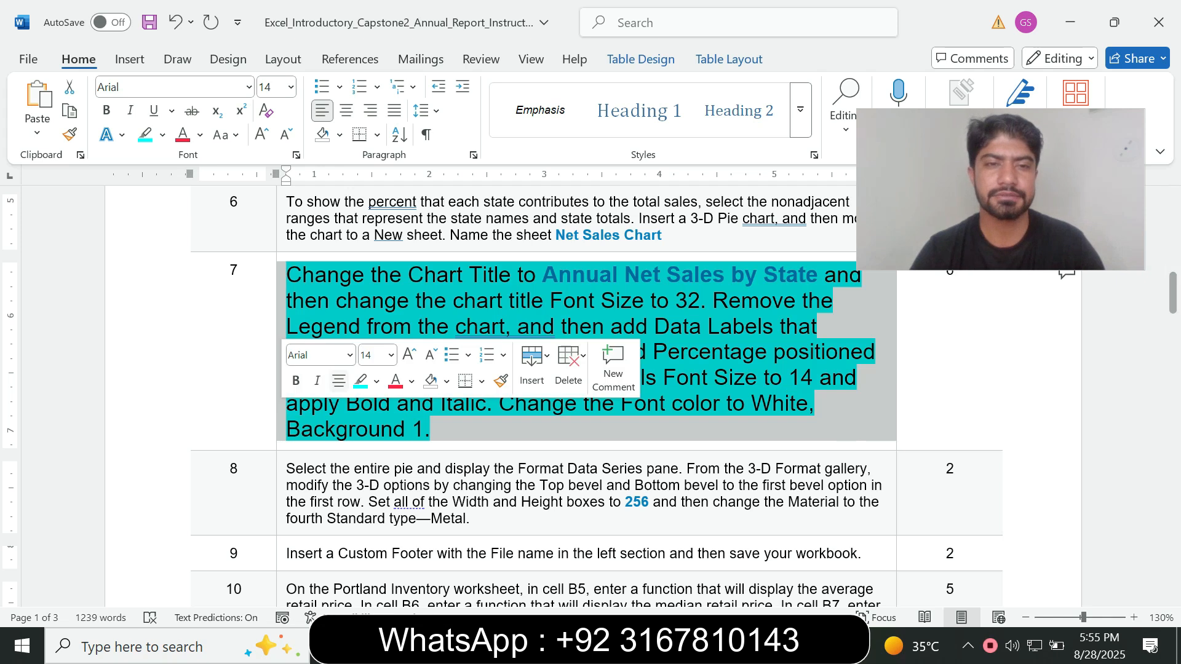
click(391, 354)
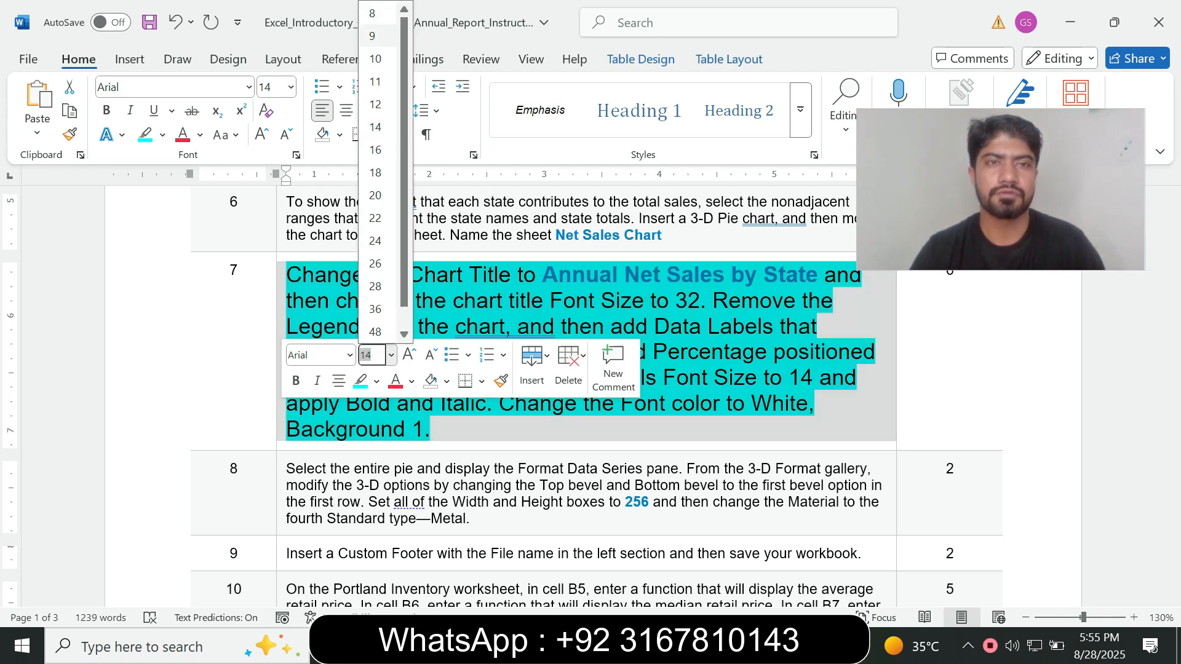
click(372, 36)
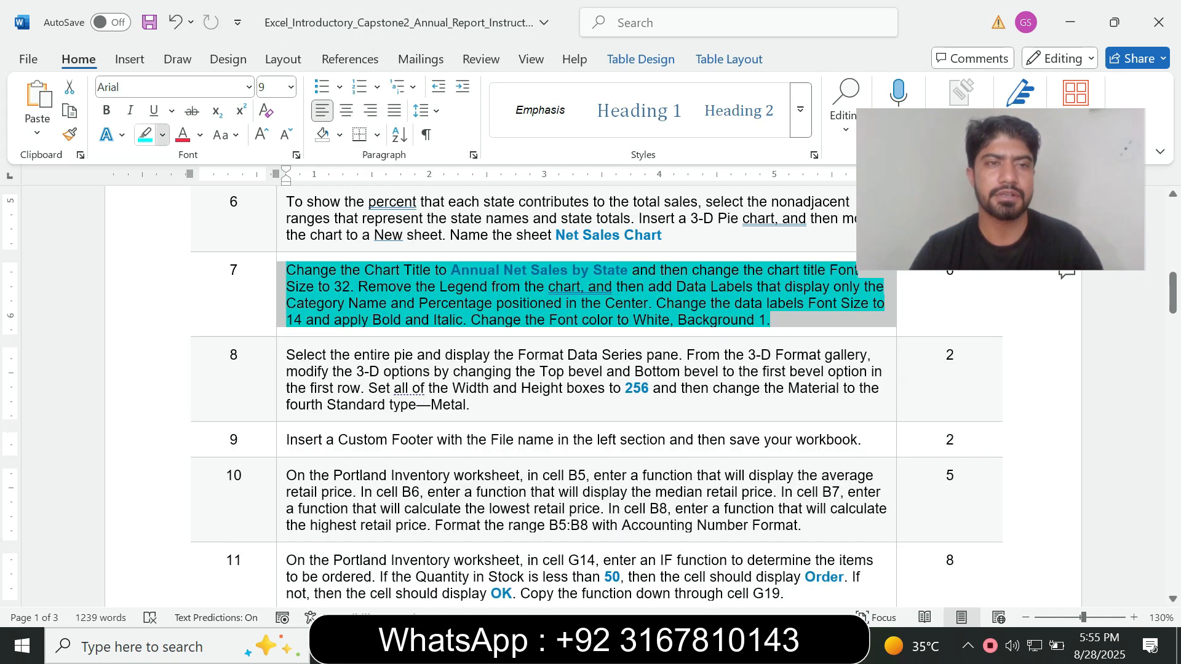
click(162, 135)
click(191, 284)
click(771, 320)
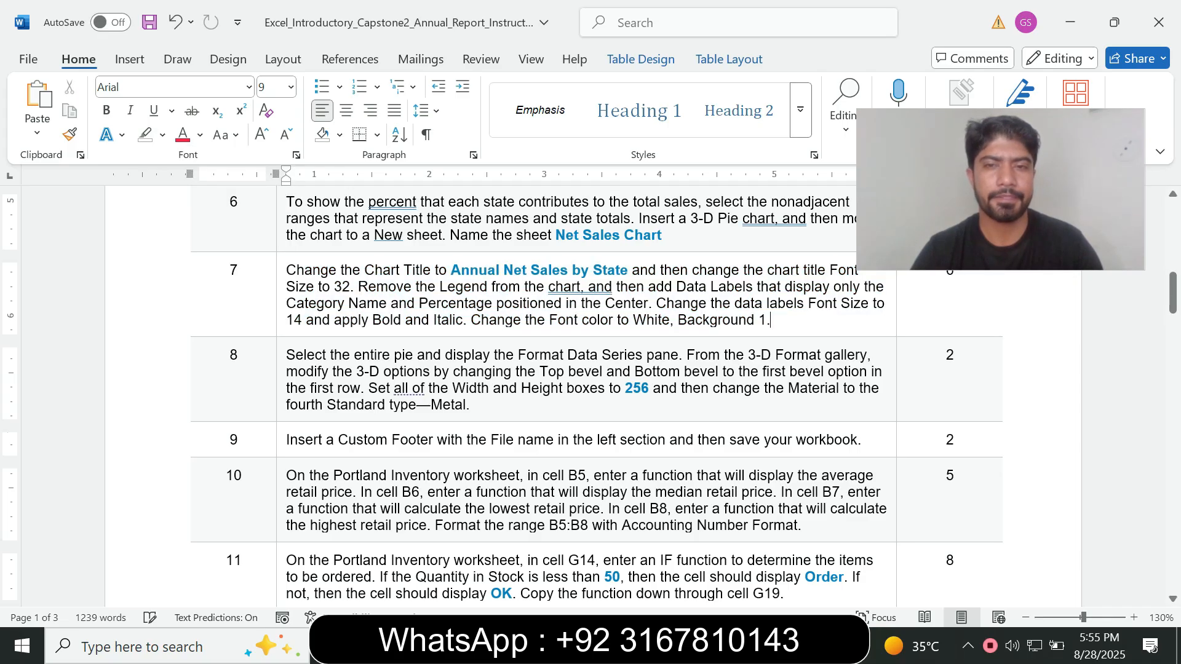
Enlarge the step 8 instruction text to font size 14 and highlight it in turquoise
click(280, 404)
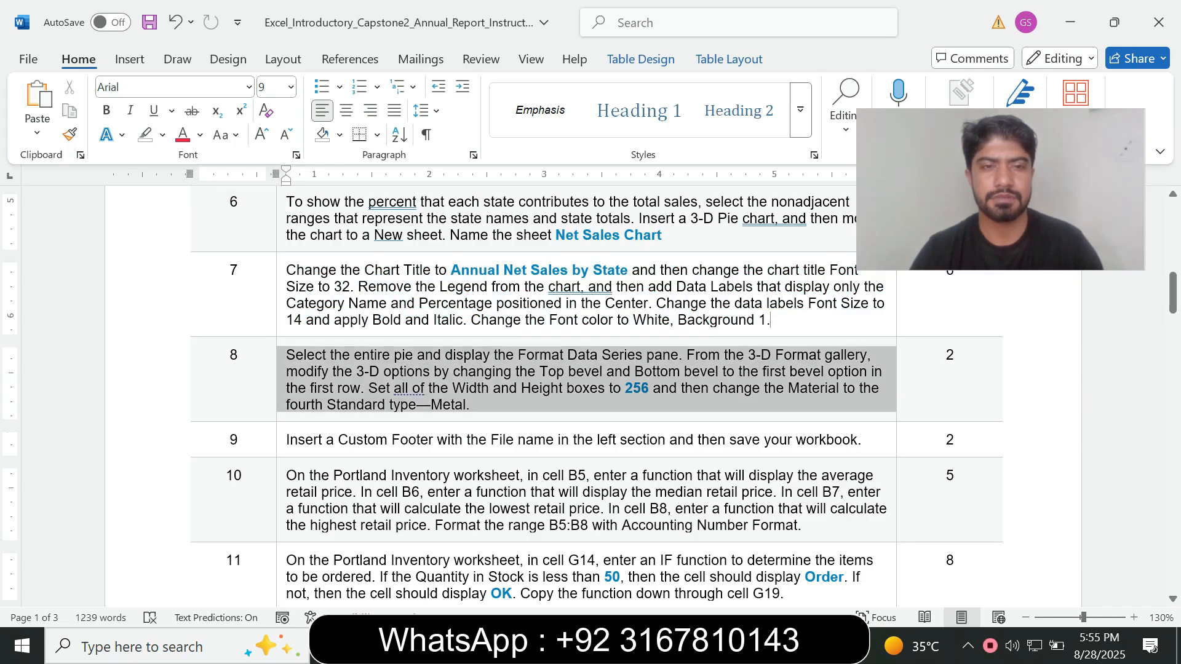
click(386, 354)
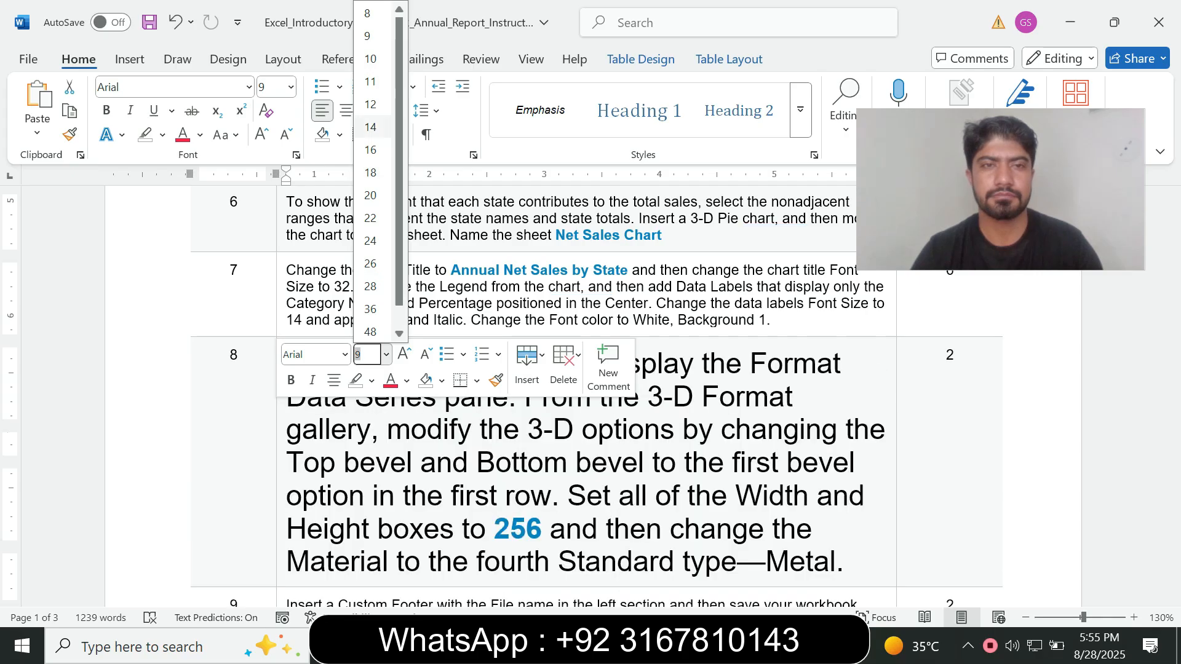
click(370, 127)
click(163, 135)
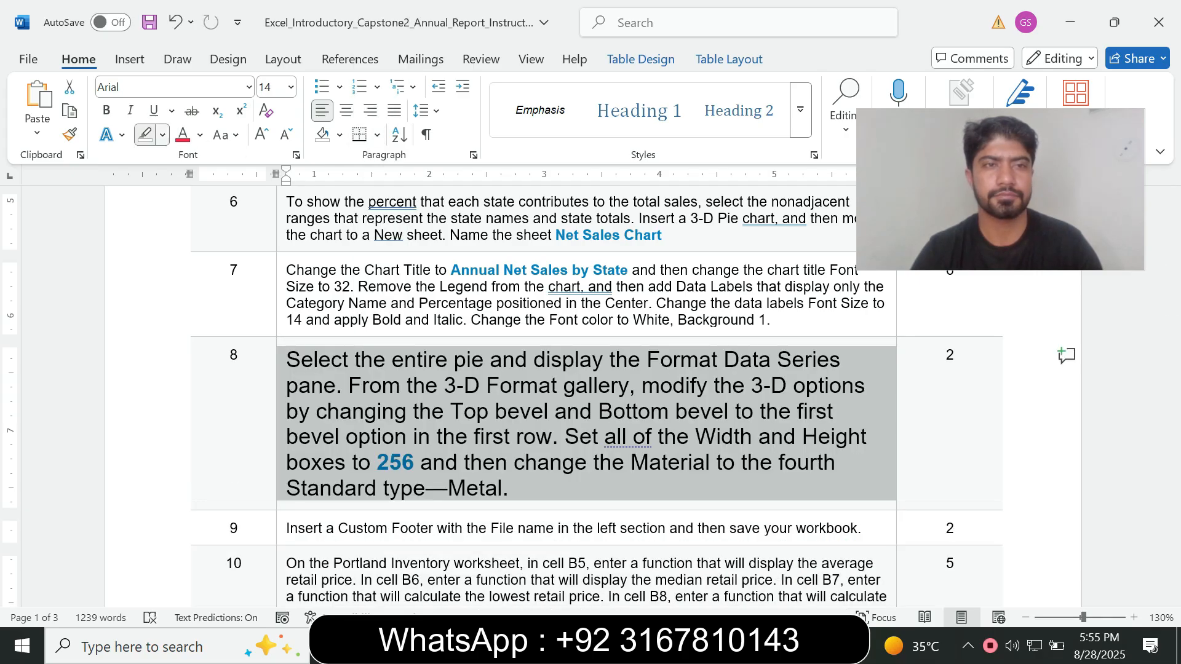
click(203, 200)
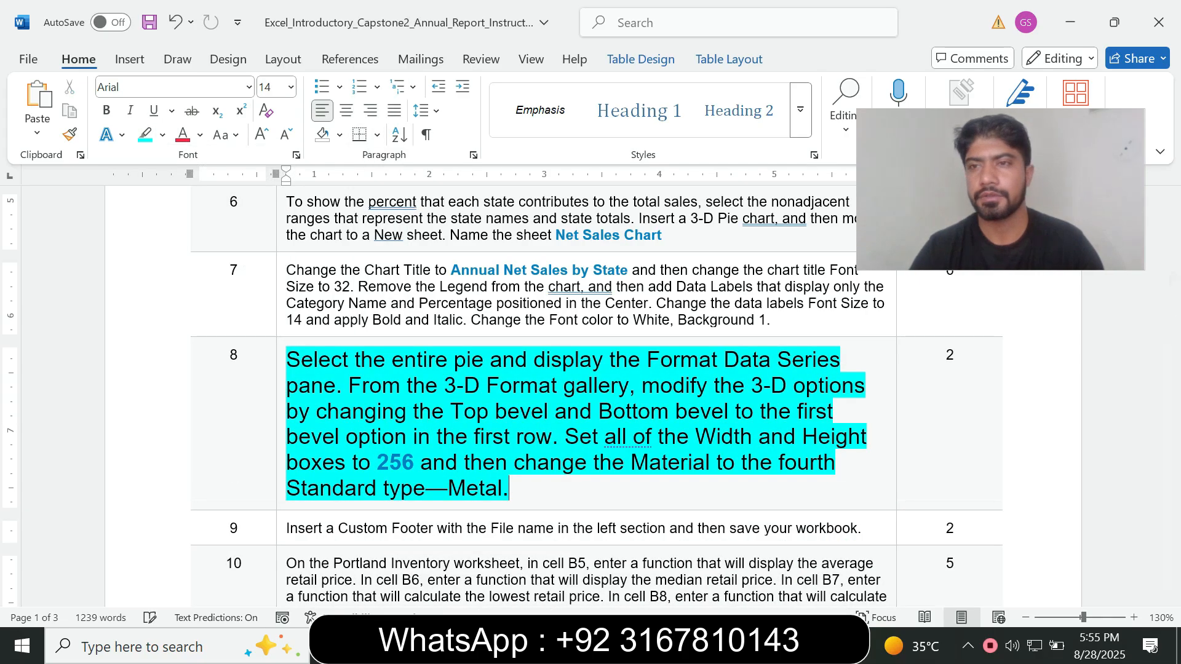
drag(1172, 293, 1172, 302)
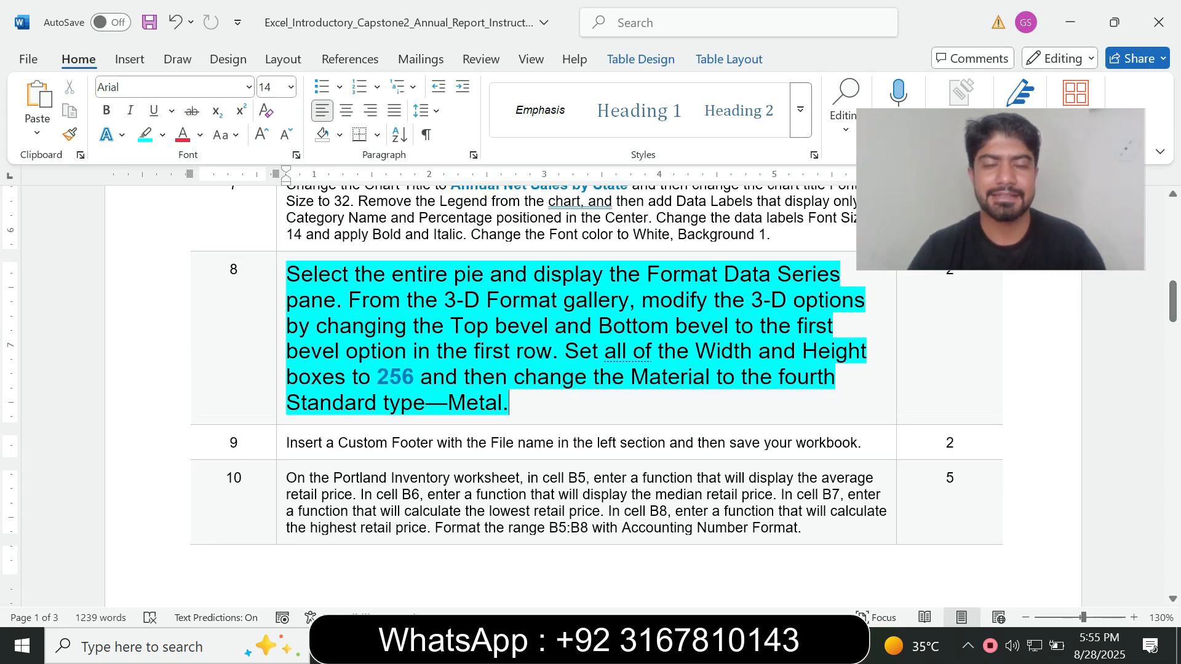
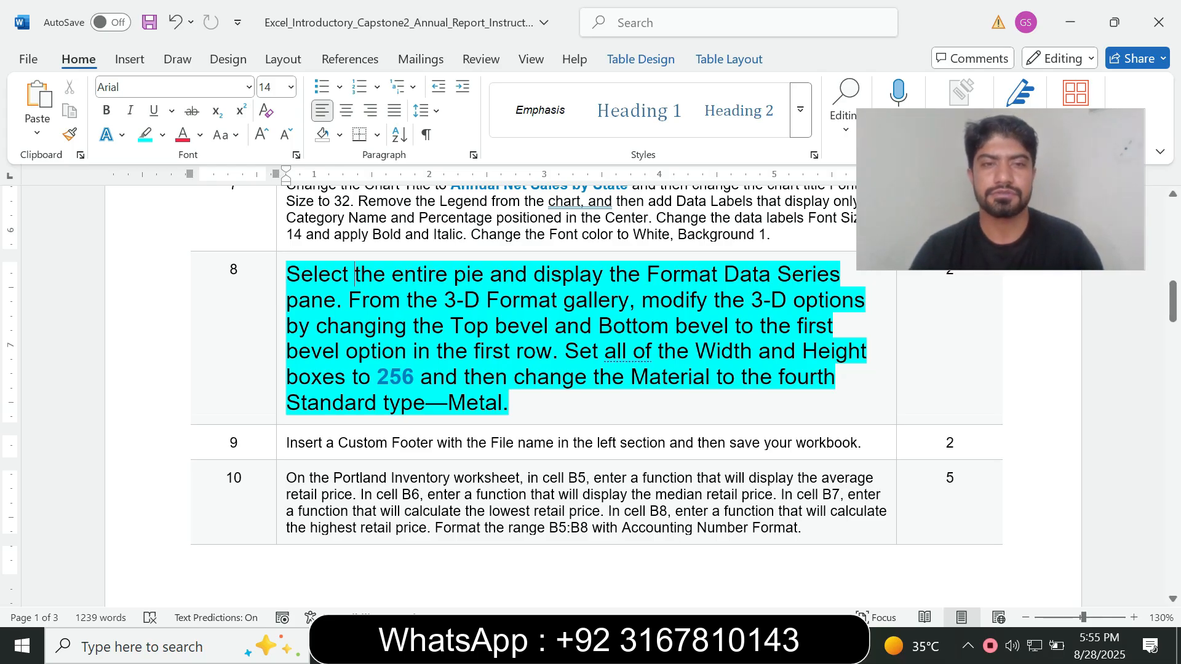
Read the step 8 requirement about selecting the entire pie and displaying the Format Data Series pane
drag(354, 274, 479, 275)
click(546, 273)
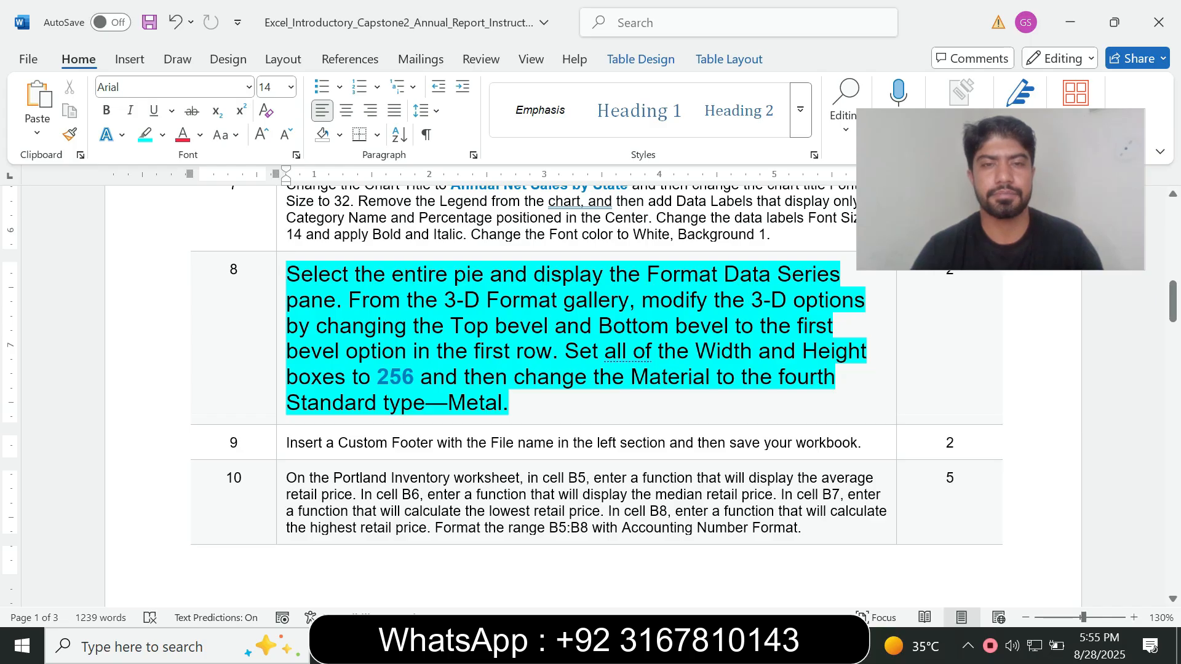
drag(533, 274, 642, 275)
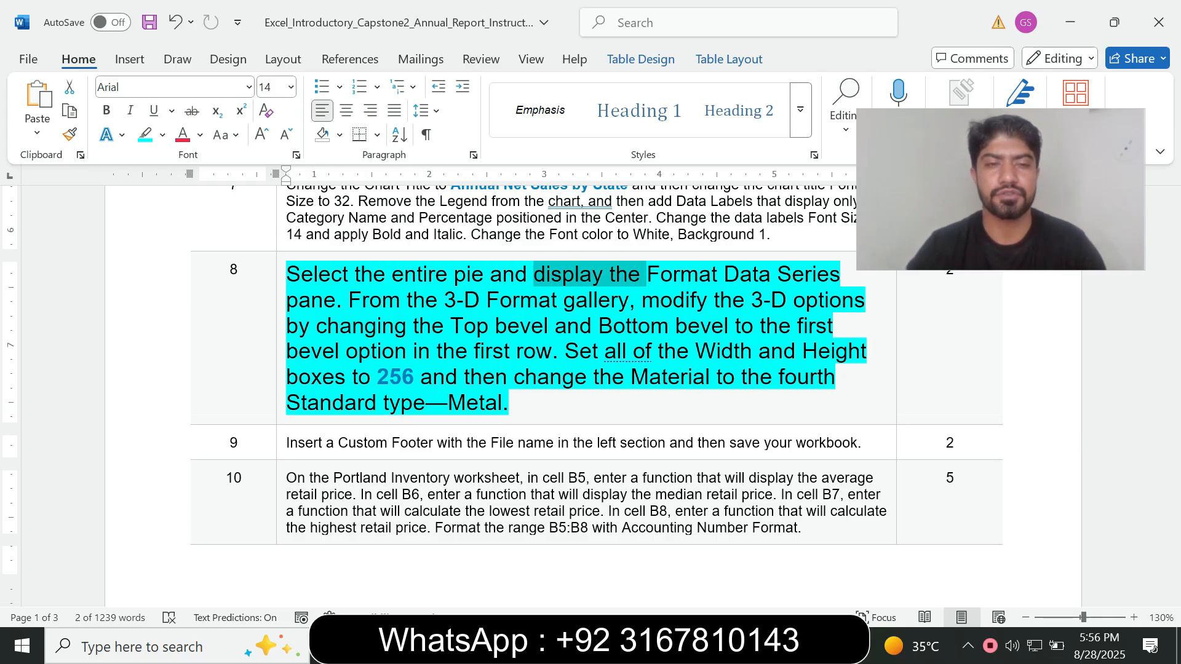
click(348, 298)
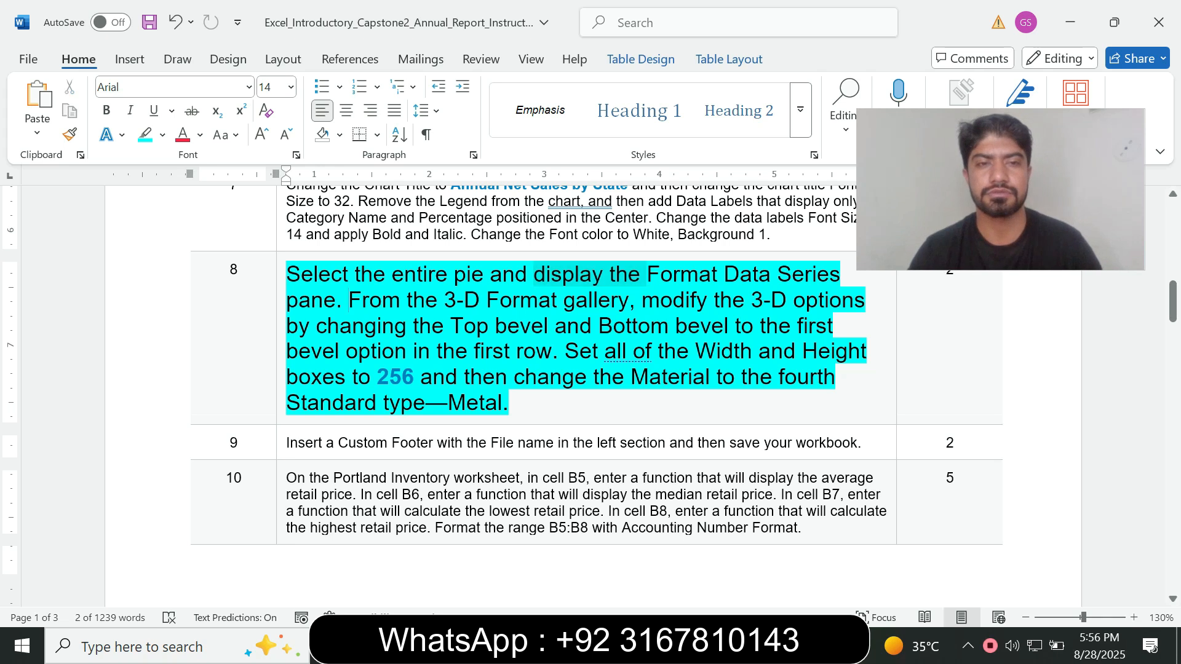
drag(356, 276, 601, 276)
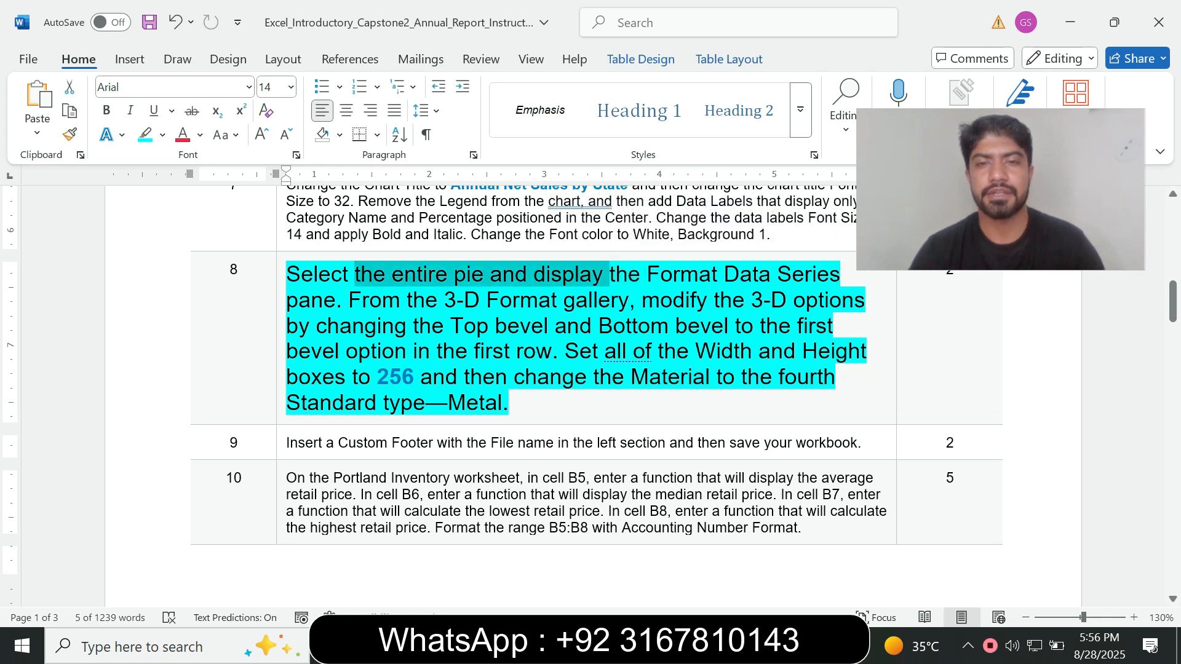
Switch to Excel and display the Format Data Series pane for the entire pie on the Net Sales Chart sheet
key(alt+Tab)
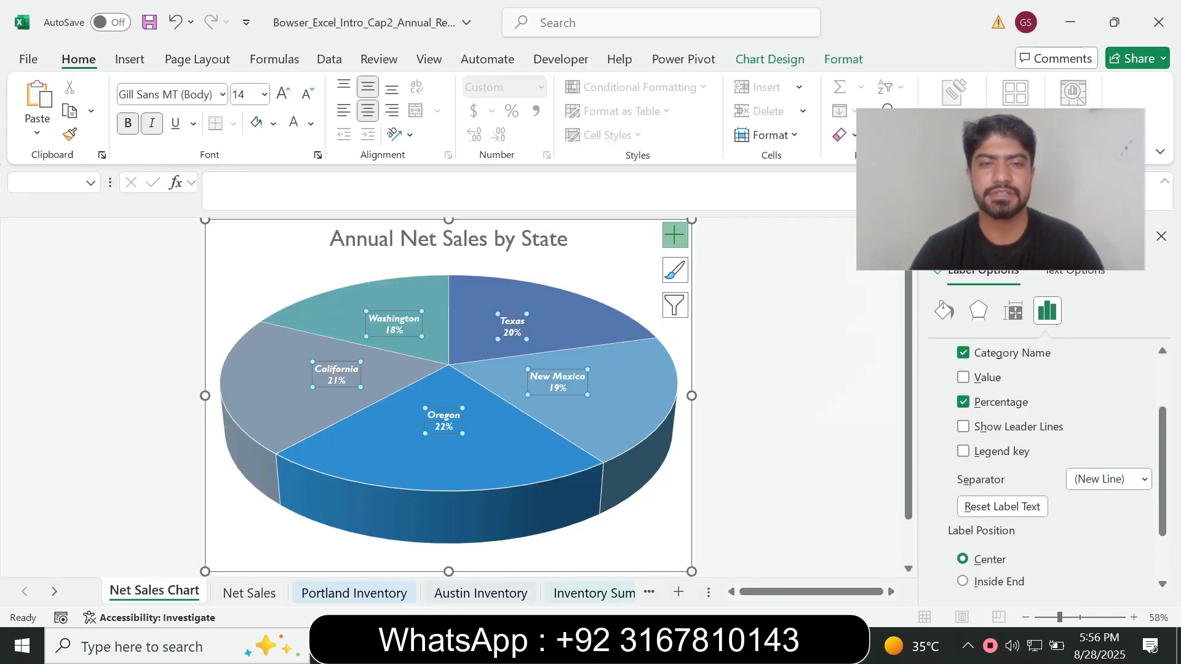
right_click(496, 308)
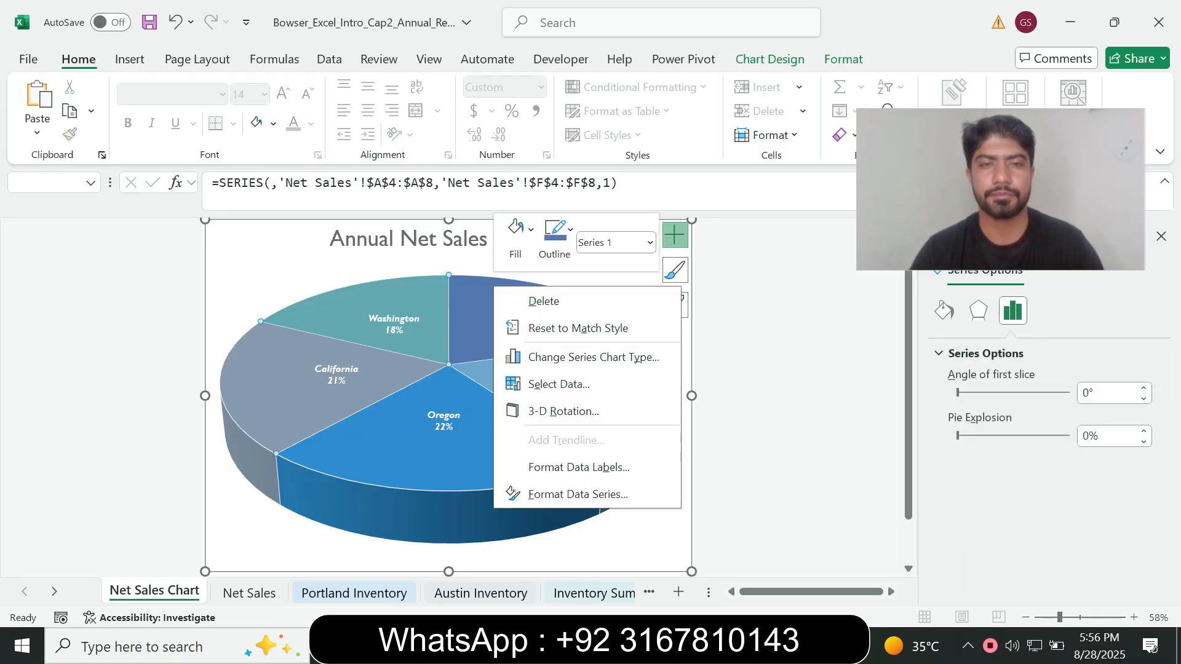
key(Escape)
right_click(276, 541)
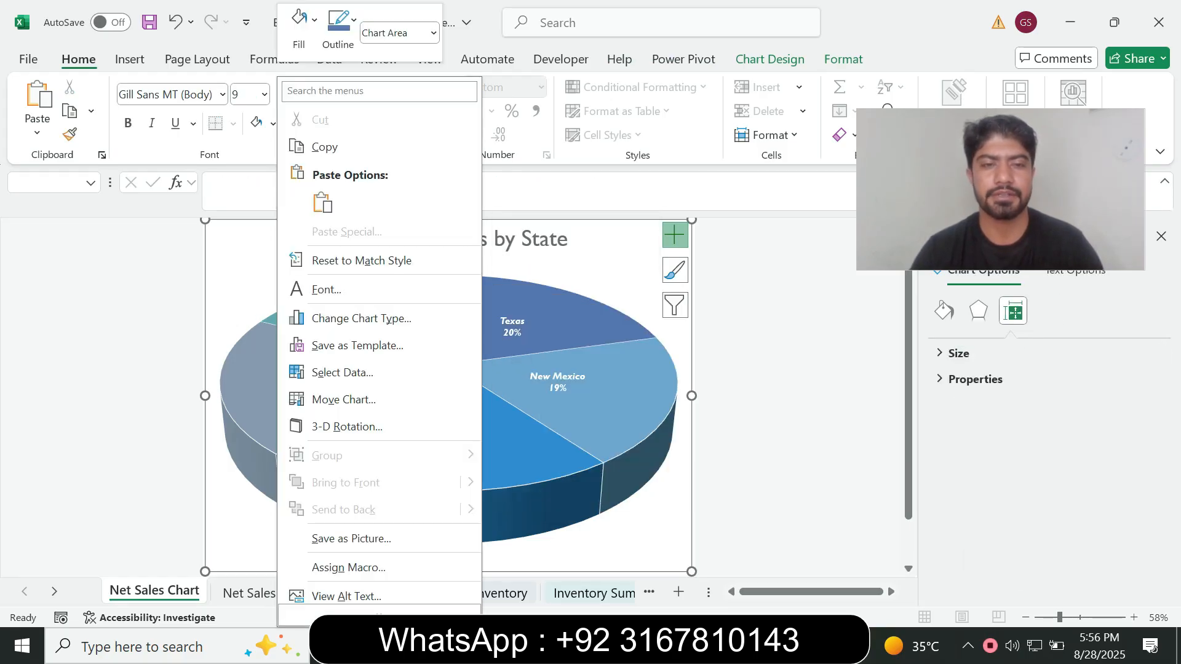
mouse_move(379, 614)
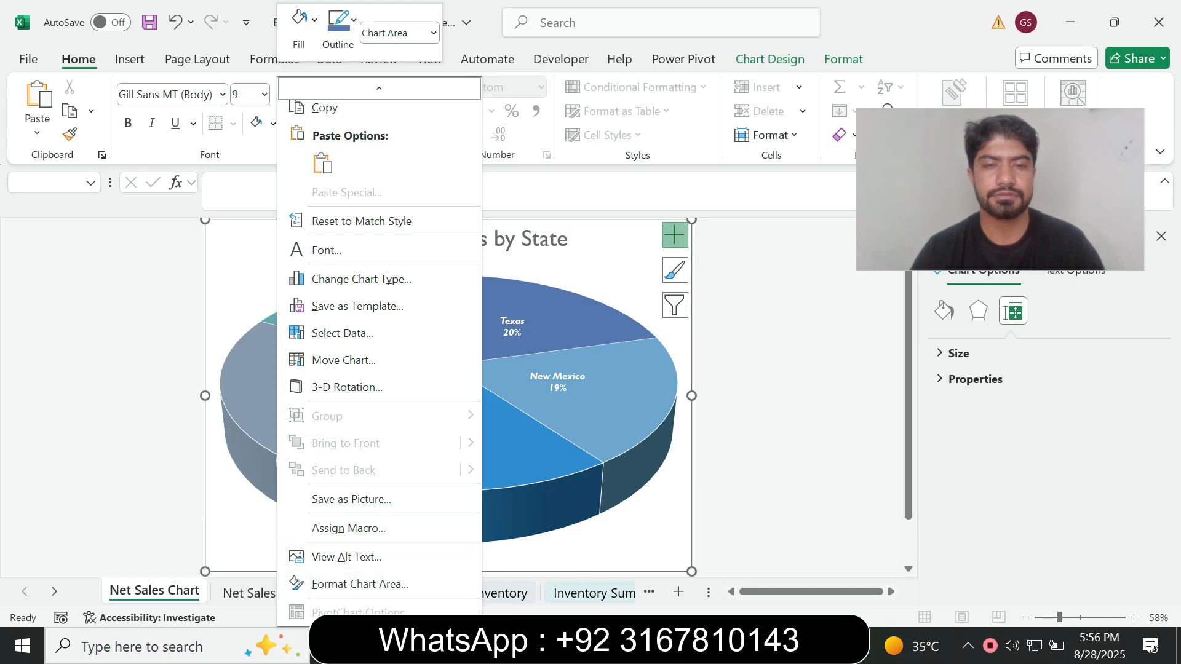
right_click(568, 337)
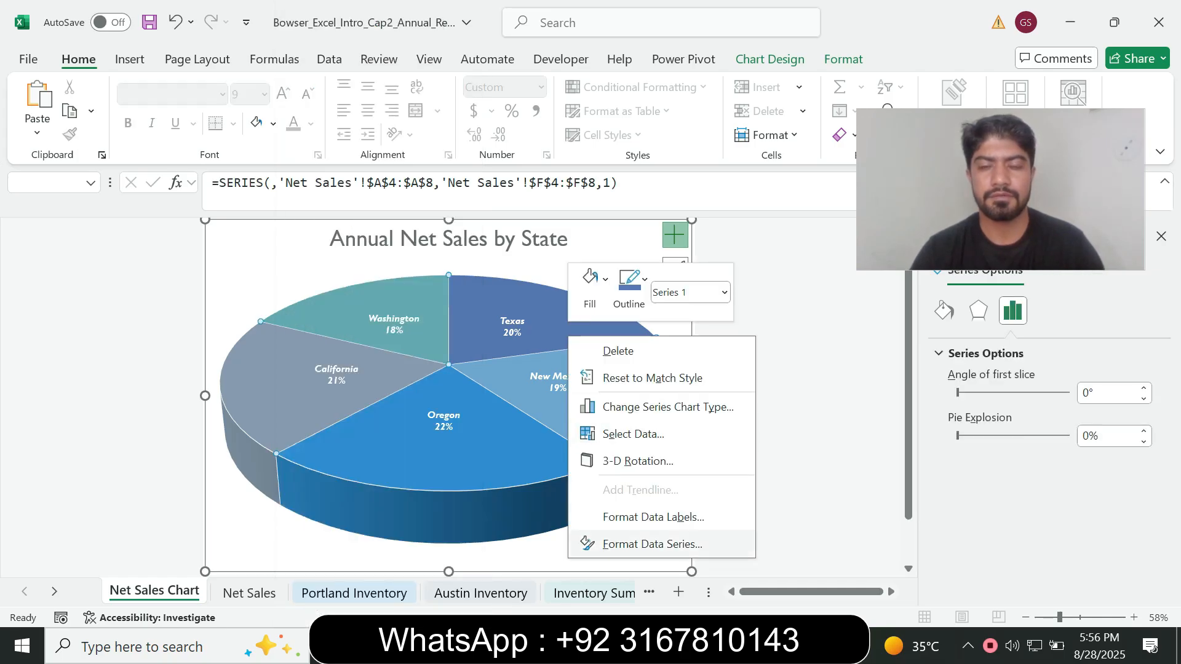
click(646, 544)
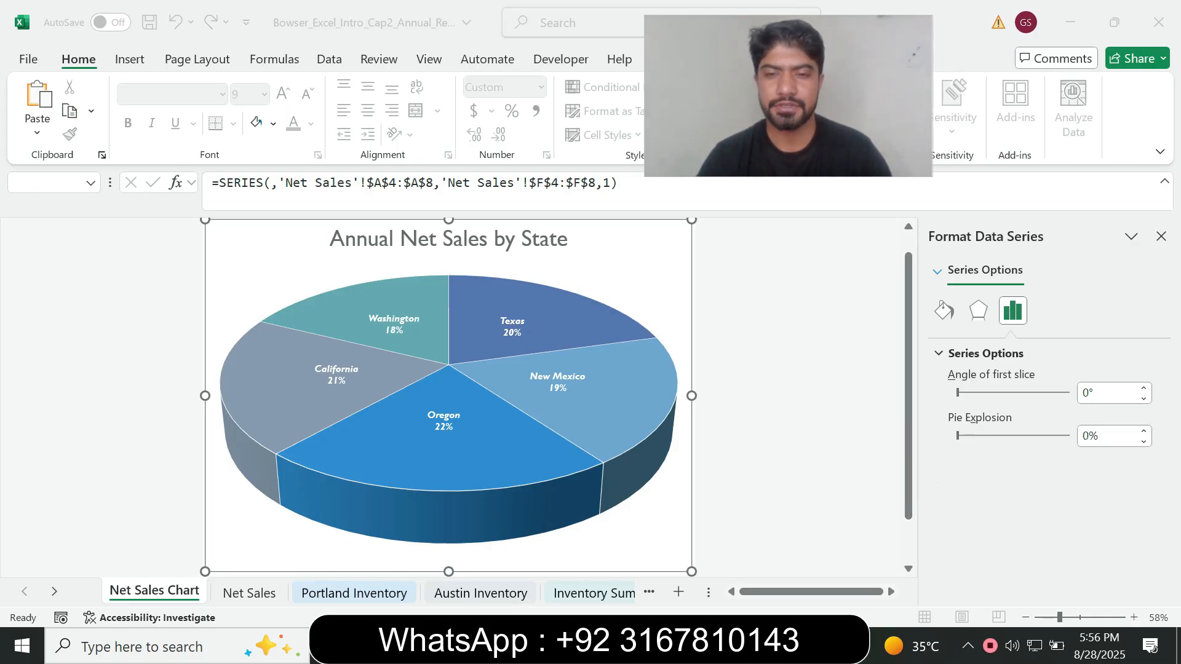
Read the 3-D Format and Top bevel requirements in the Word instructions, then return to the Excel chart
key(alt+Tab)
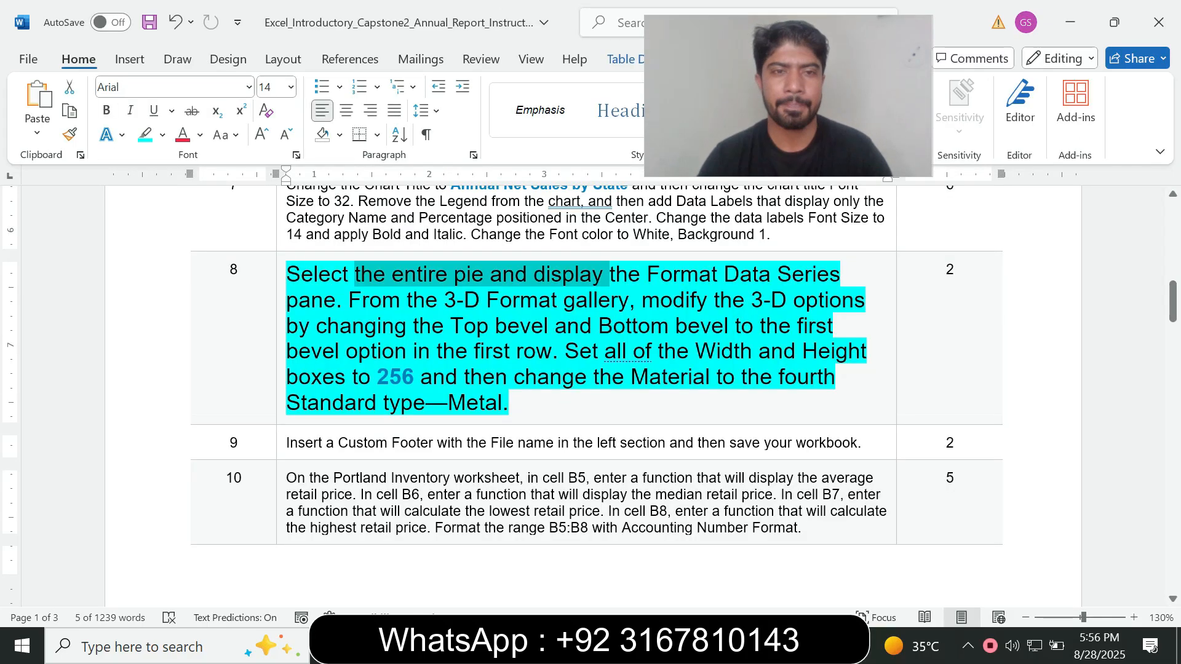
click(350, 301)
drag(351, 301, 540, 304)
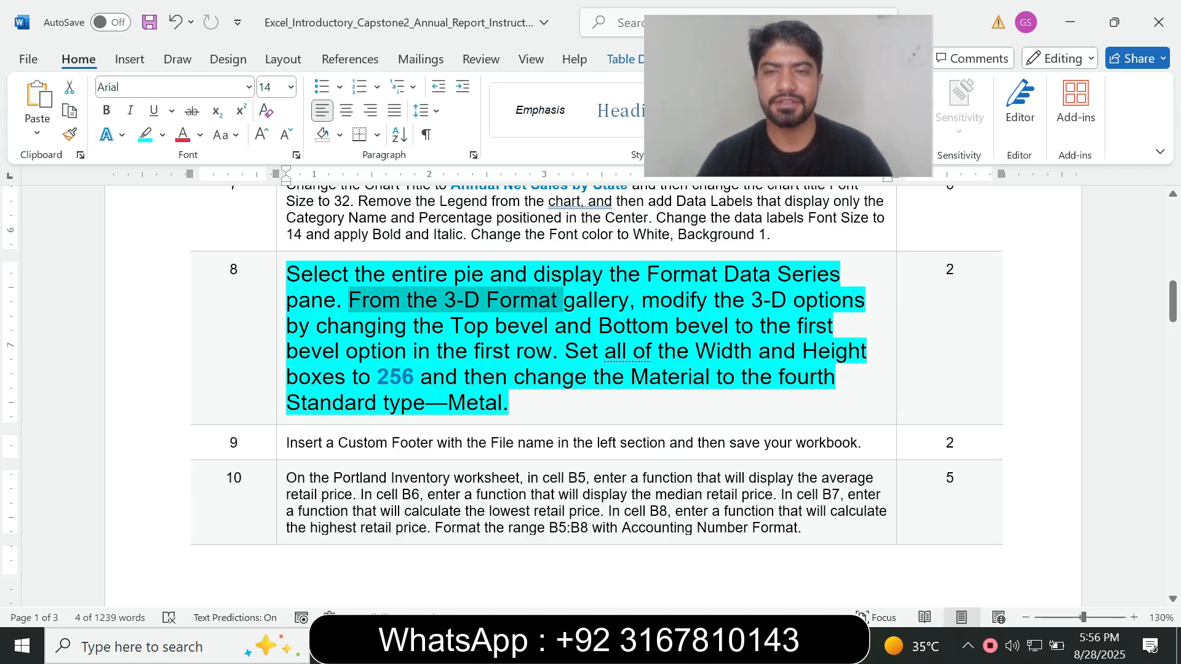
click(311, 327)
drag(316, 327, 556, 327)
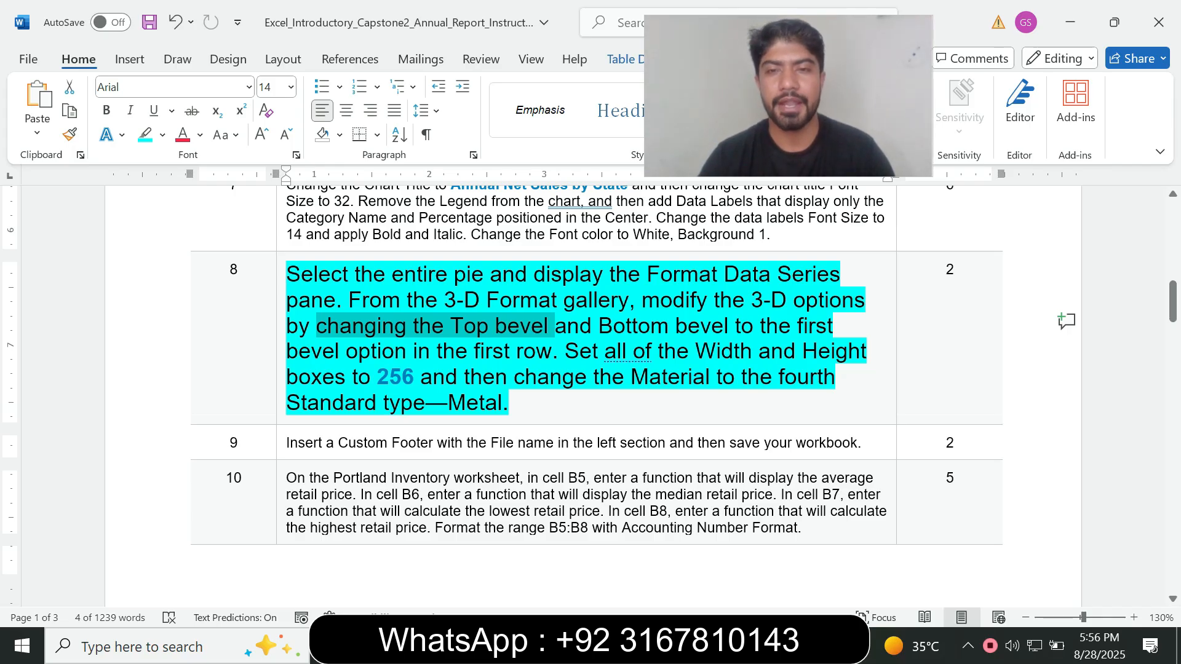
key(alt+Tab)
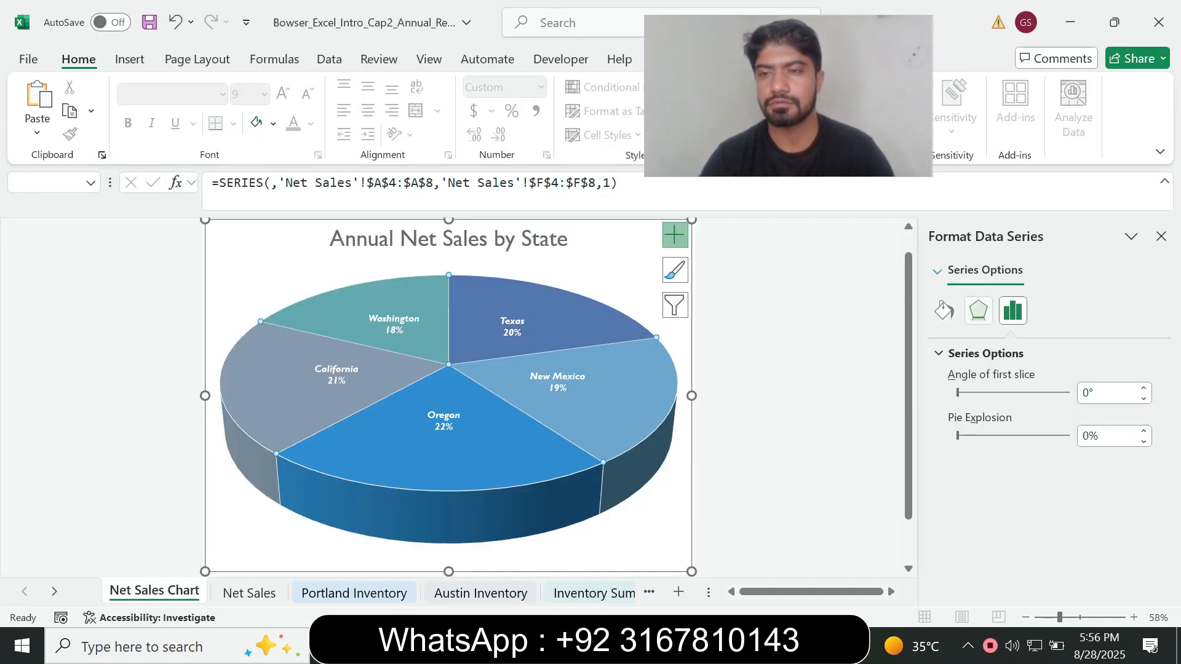
Set the pie series' Top bevel to the first bevel option in the first row of the 3-D Format settings
click(977, 311)
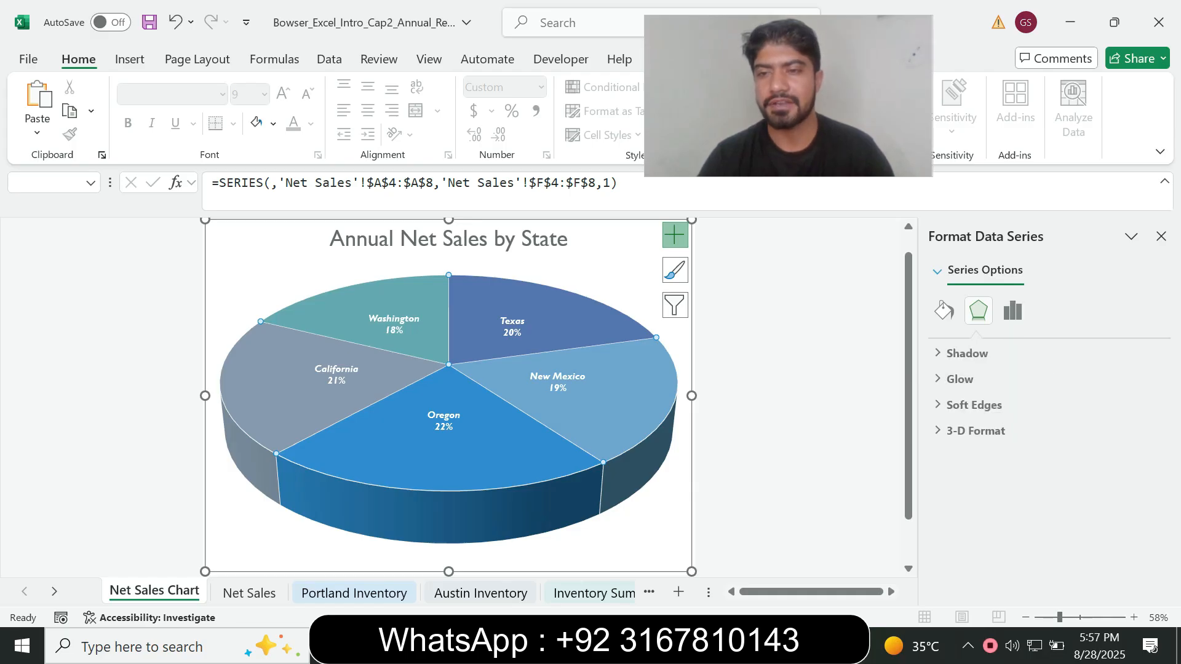
click(977, 430)
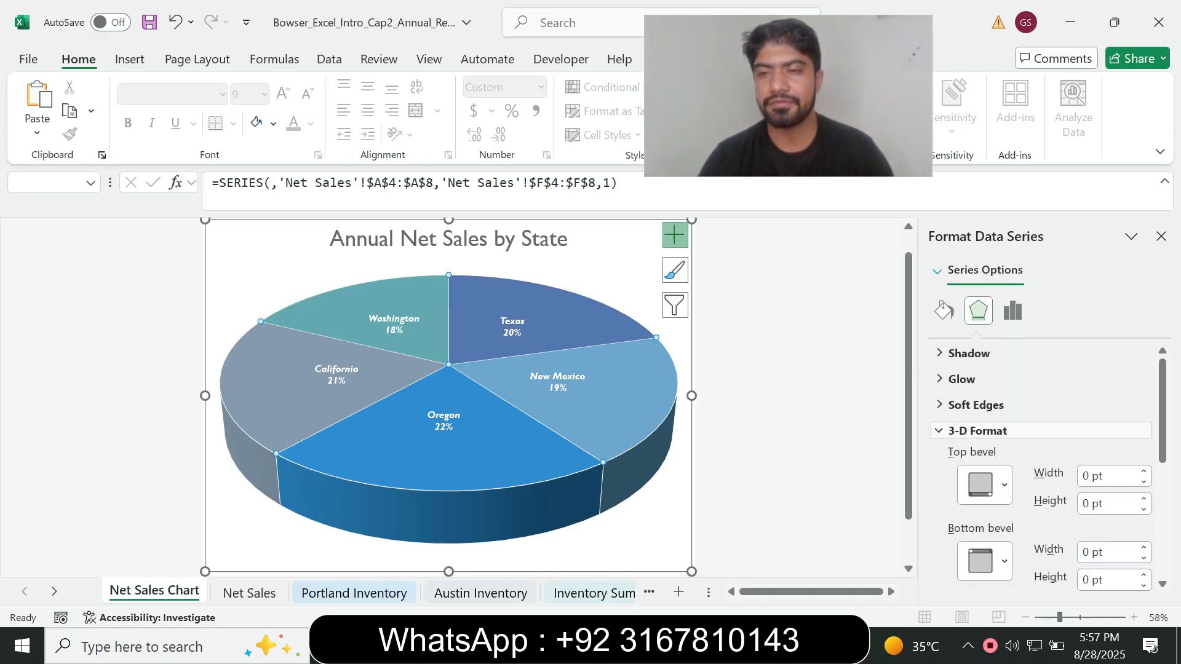
click(984, 485)
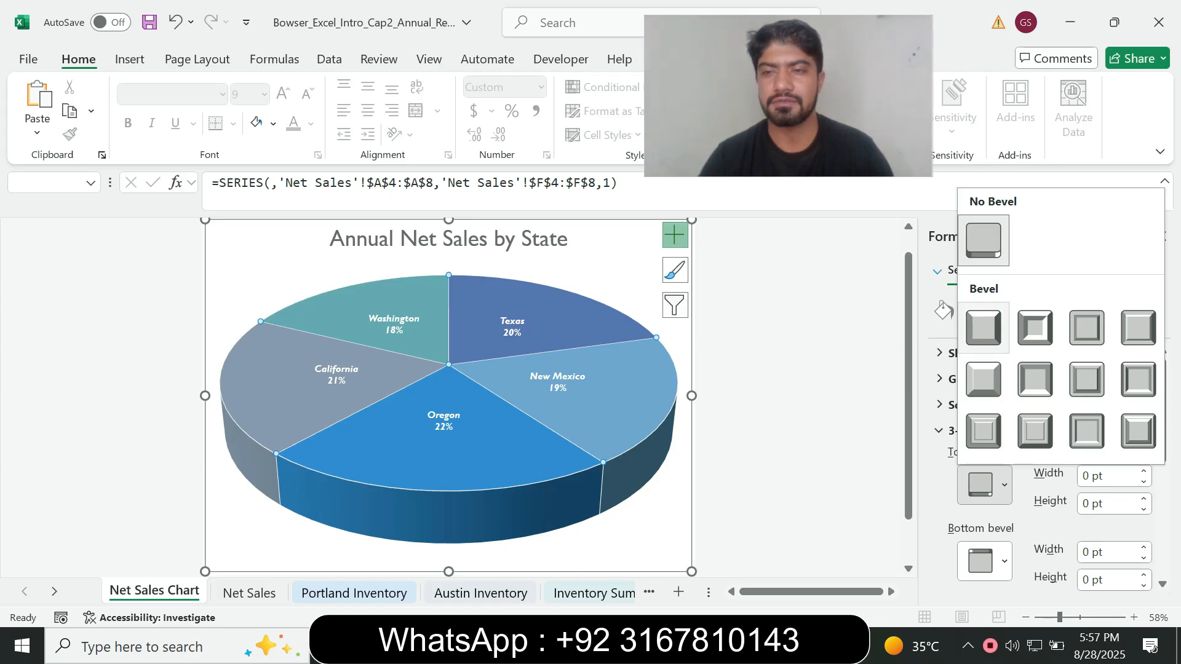
click(983, 327)
key(alt+Tab)
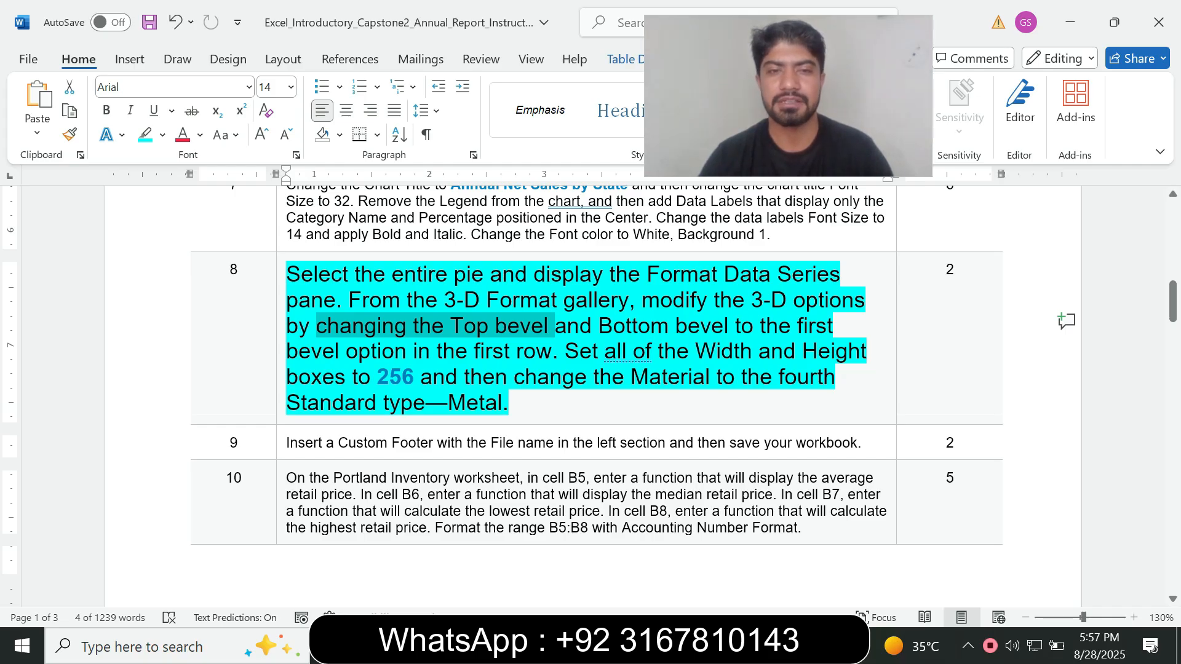
key(alt+Tab)
click(984, 484)
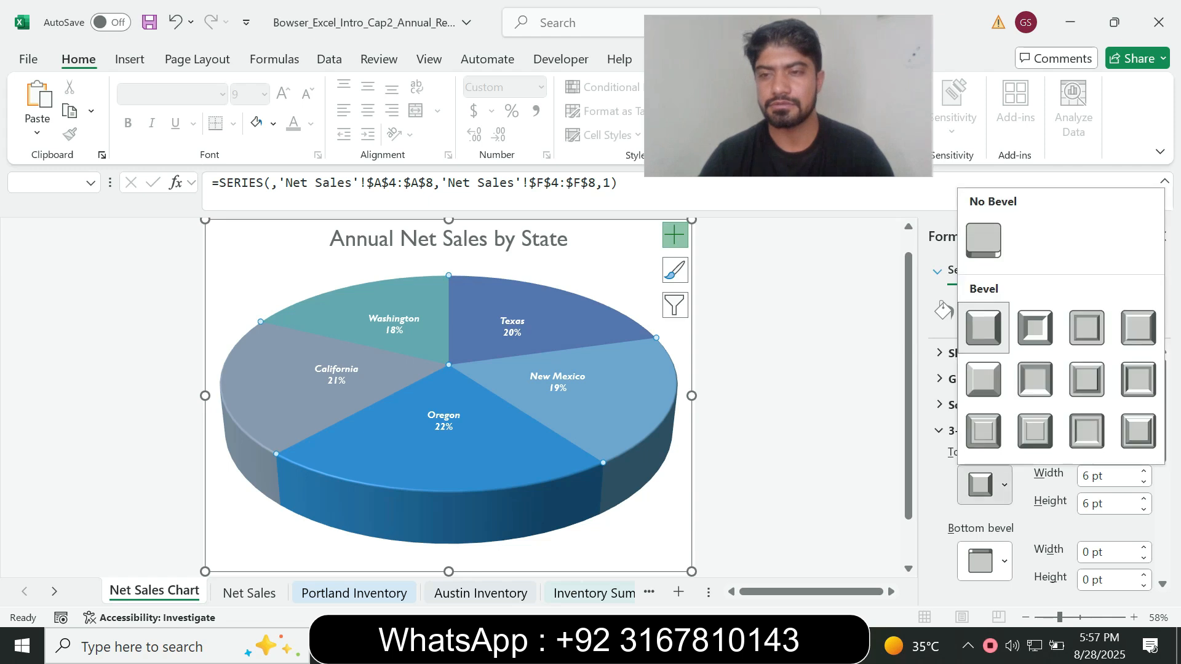
click(983, 328)
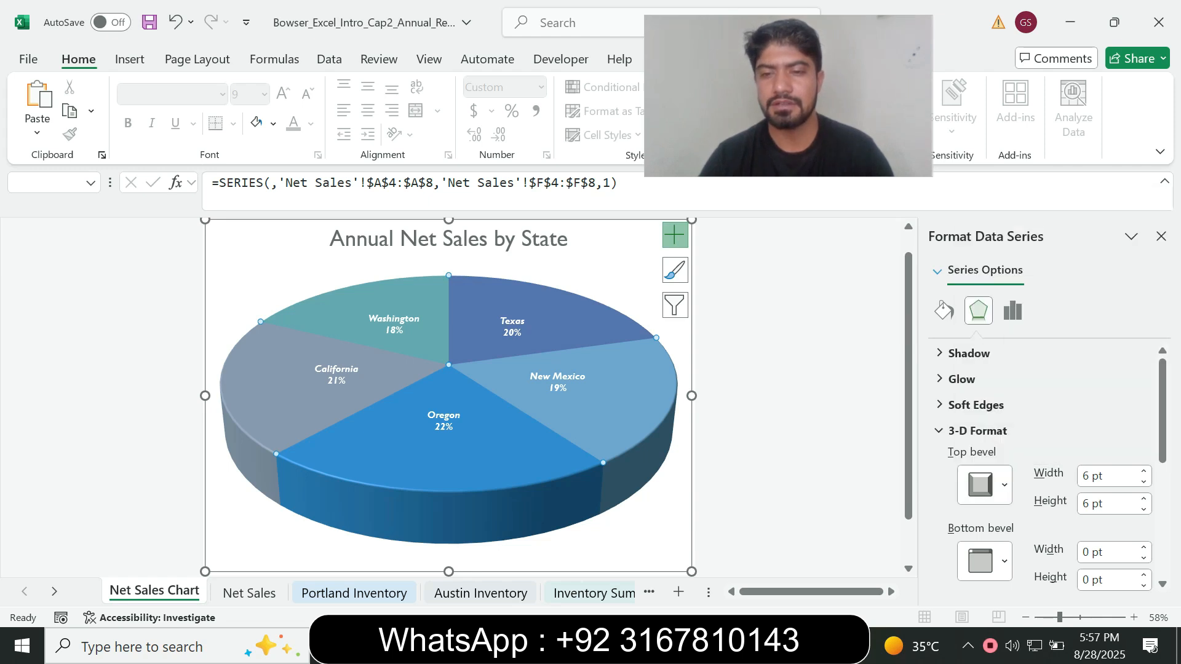
Check the Word instructions, then set the pie's Bottom bevel to the first bevel option in the first row
key(alt+Tab)
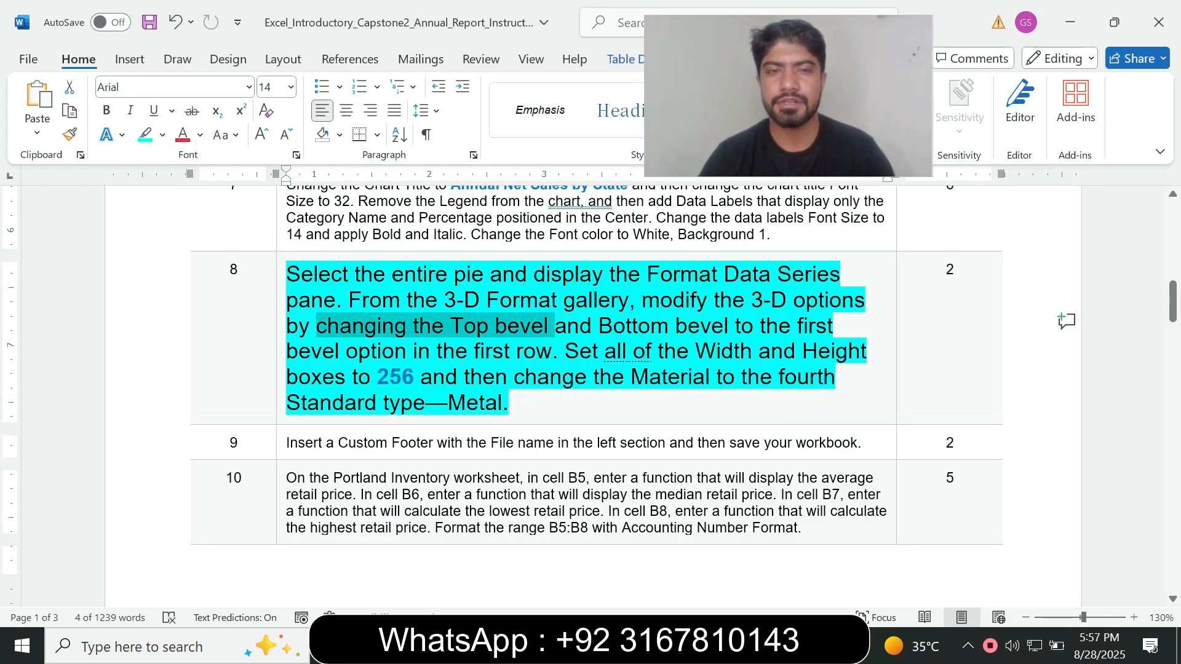
key(alt+Tab)
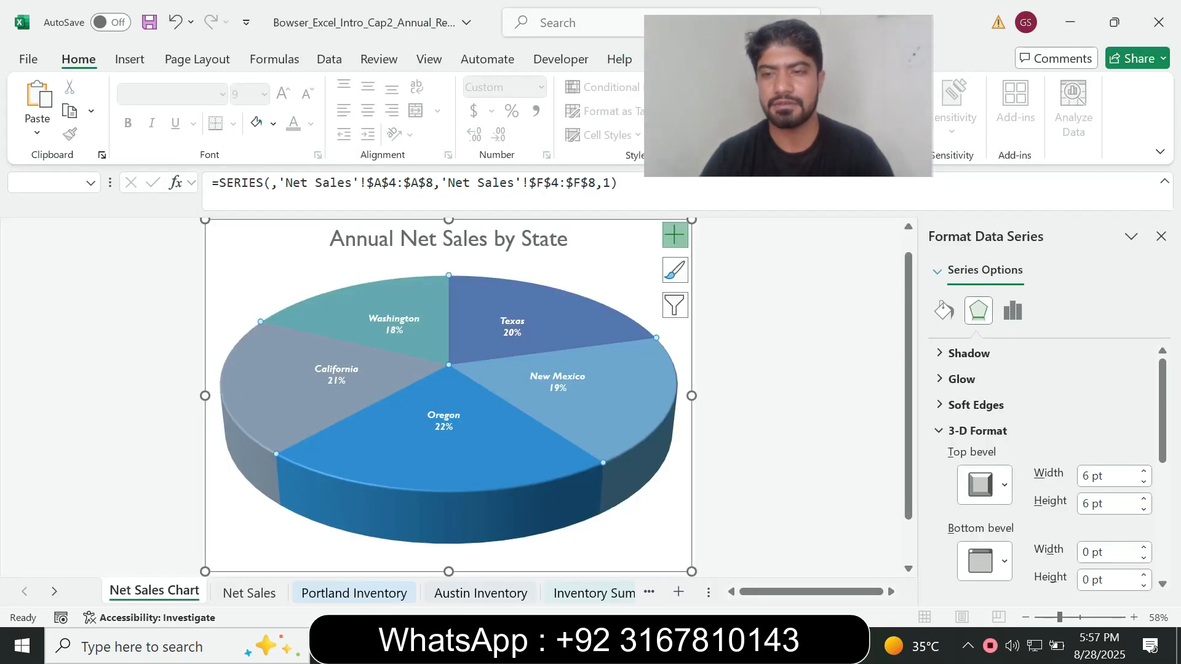
click(984, 561)
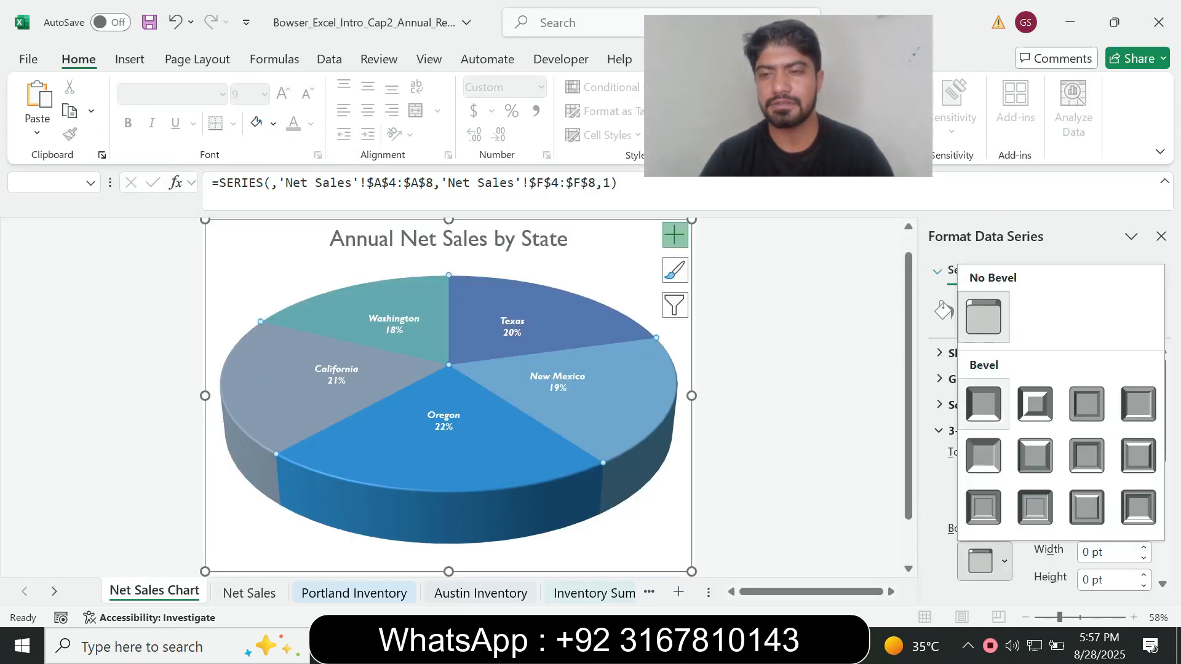
click(983, 404)
Read the bevel size requirement in Word, then set the Top bevel's width and height to 256 pt in Excel
key(alt+Tab)
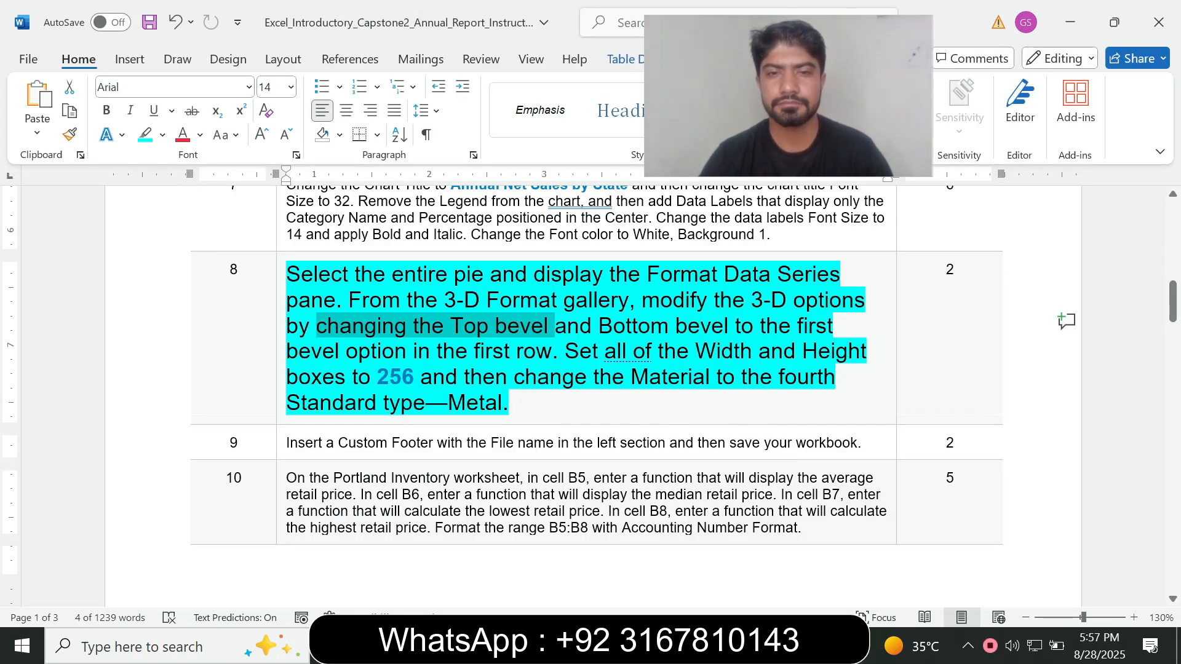
drag(564, 352, 655, 352)
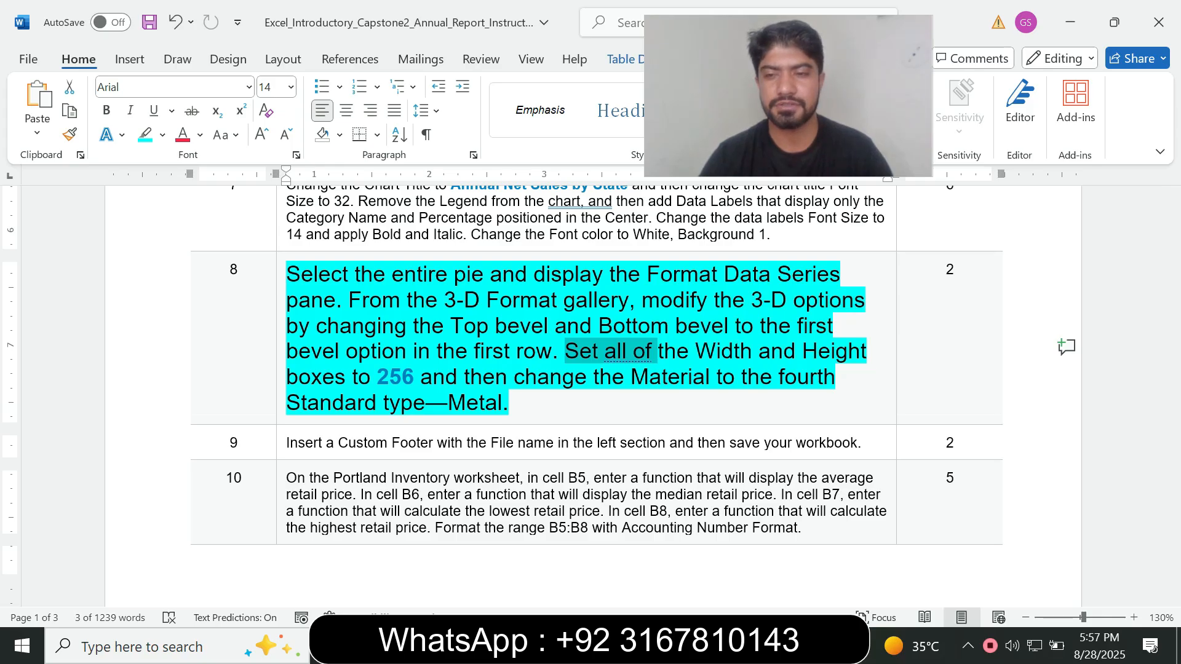
key(alt+Tab)
drag(1091, 476, 1081, 476)
text(256)
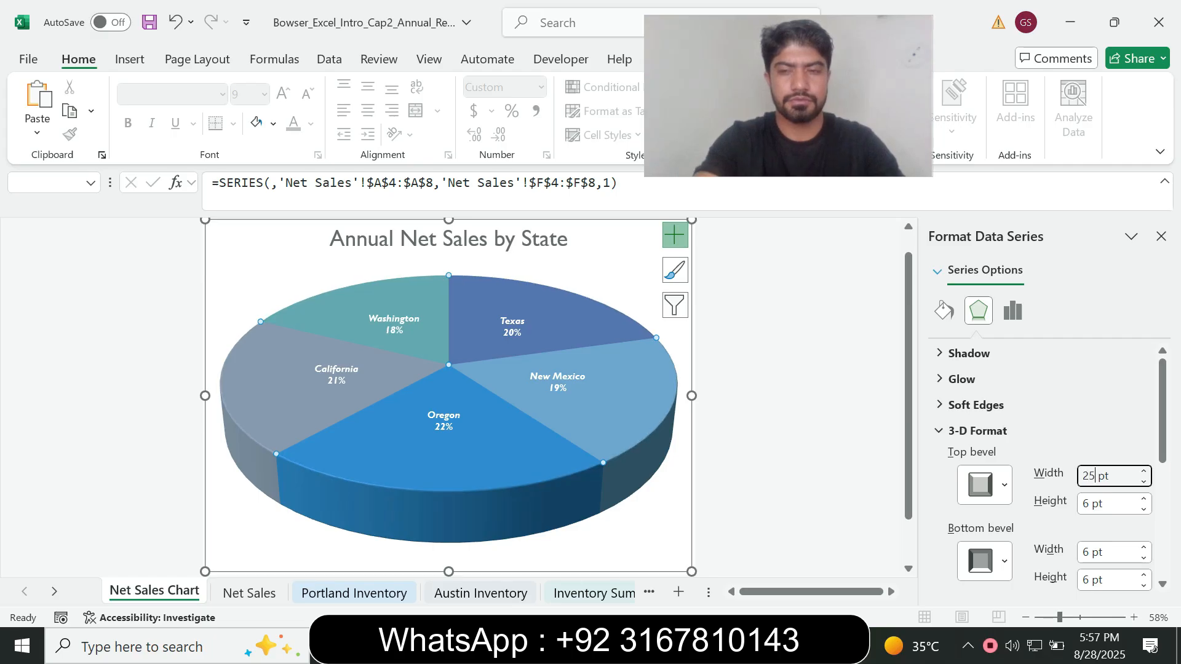
key(Tab)
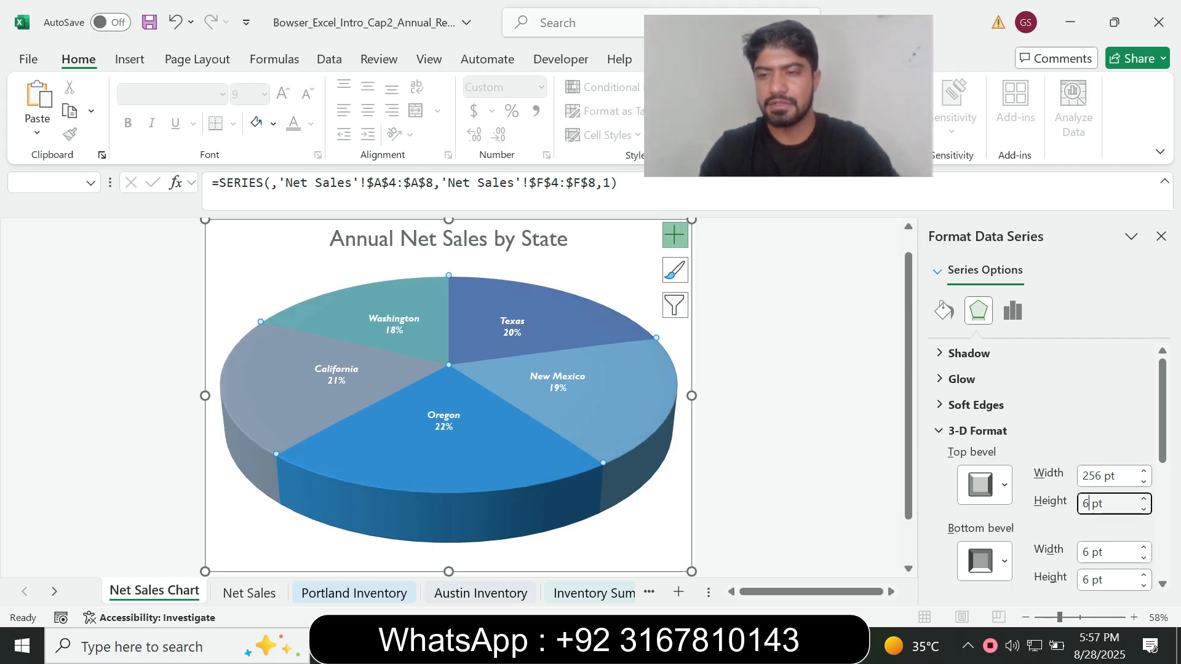
text(256)
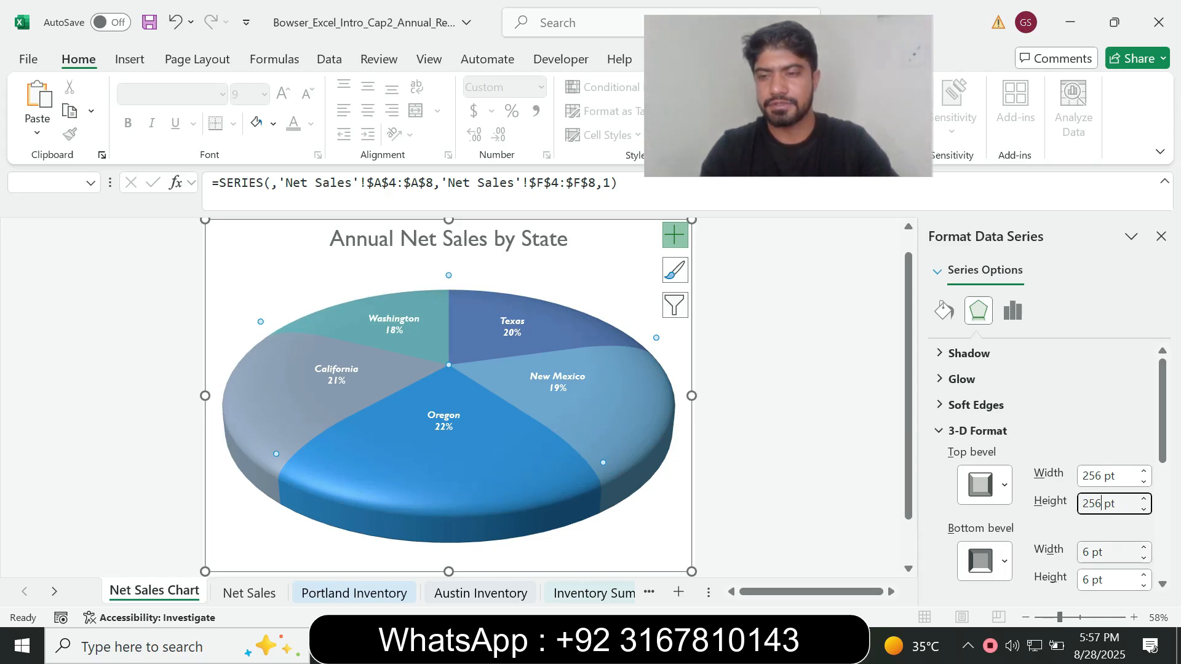
Set the Bottom bevel's width and height to 256 pt
key(Tab)
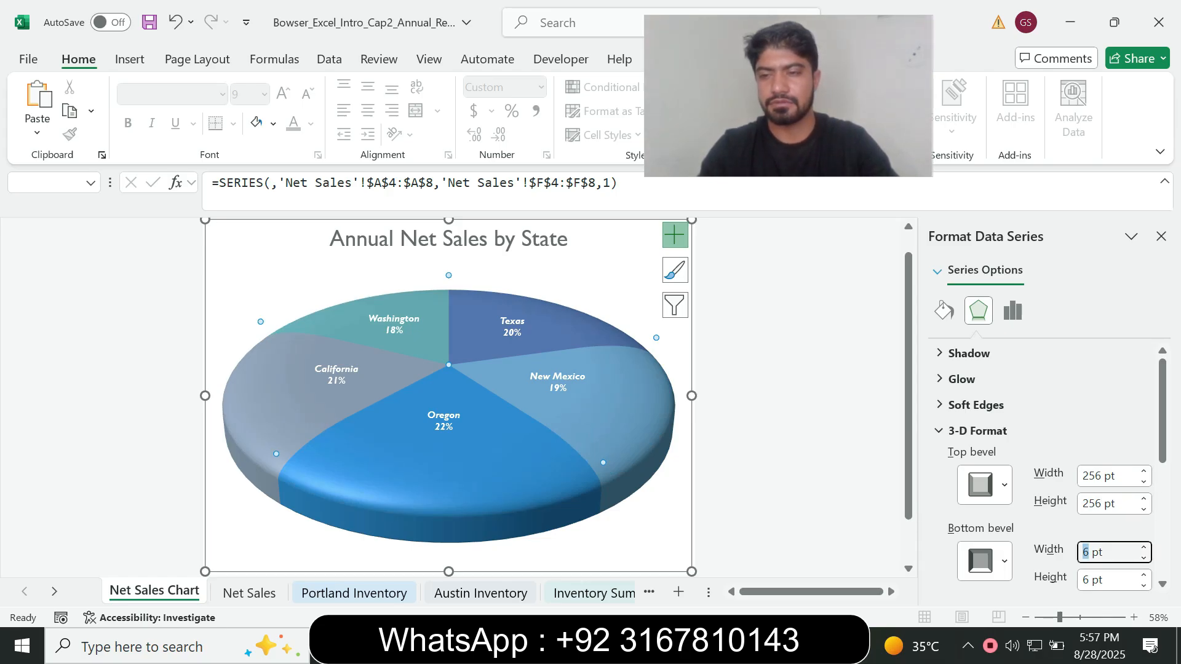
text(256)
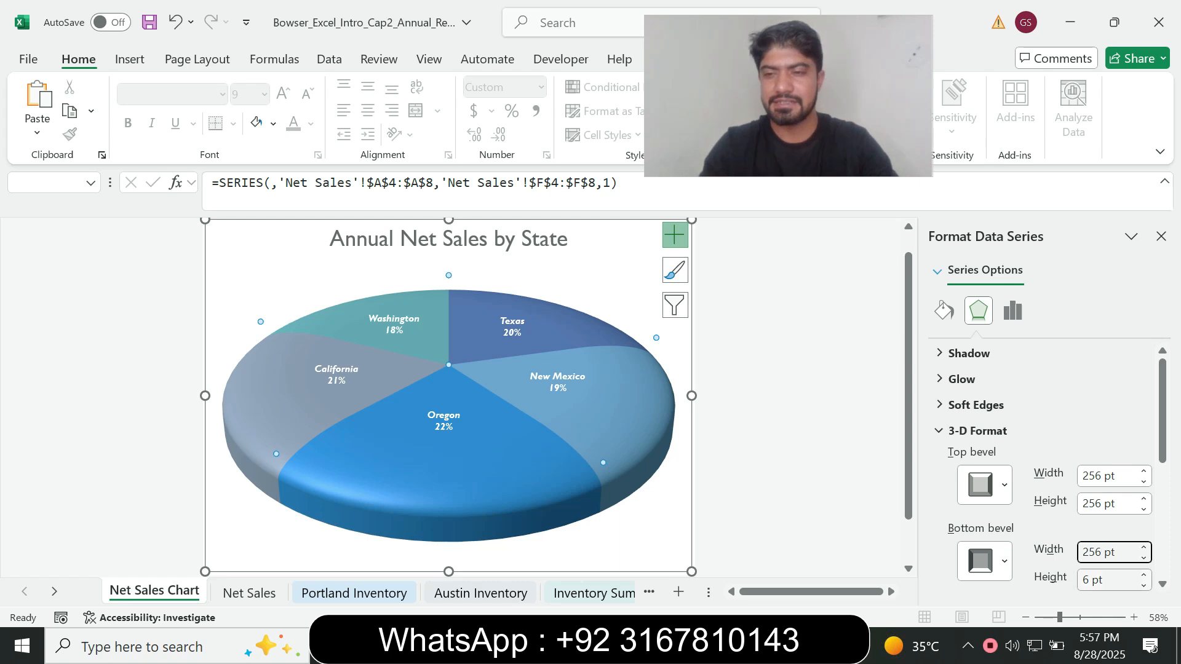
key(Tab)
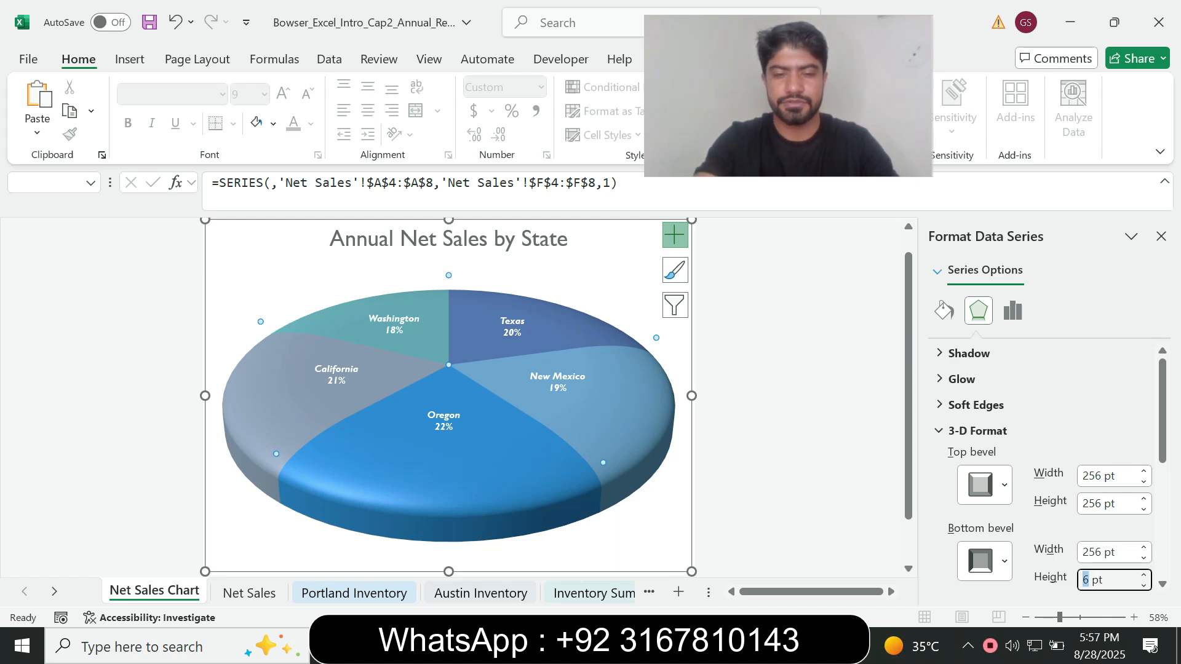
text(256)
Check the material requirement in Word, then set the pie's Material to Metal, the fourth Standard type, in Excel
key(alt+Tab)
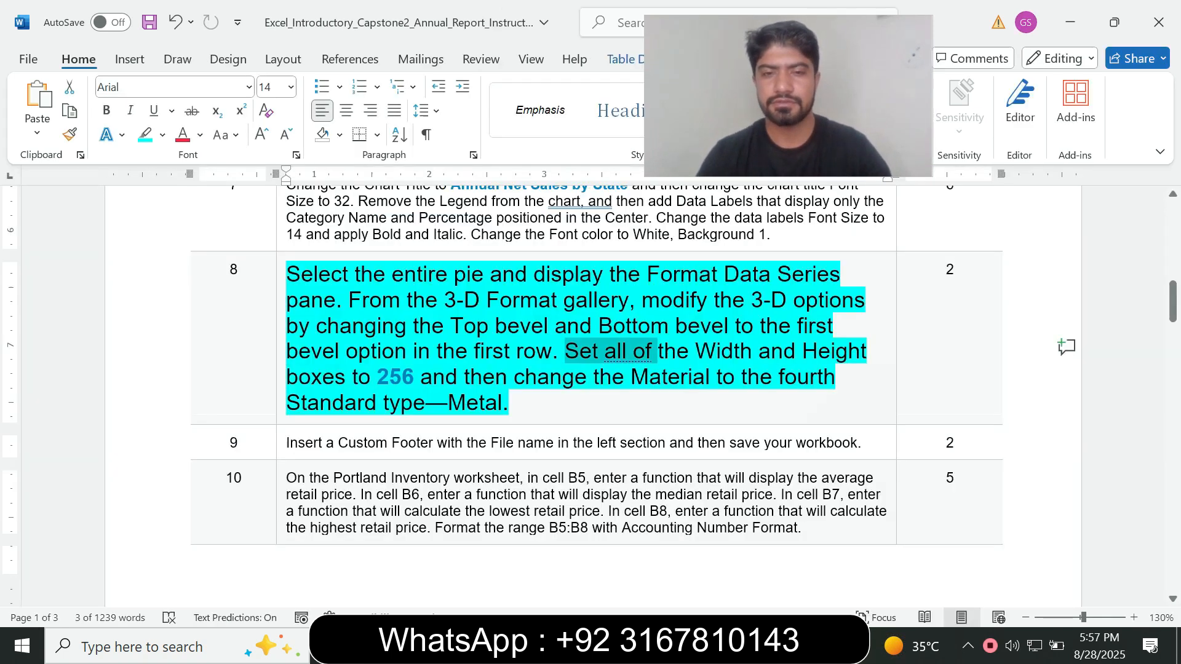
click(482, 377)
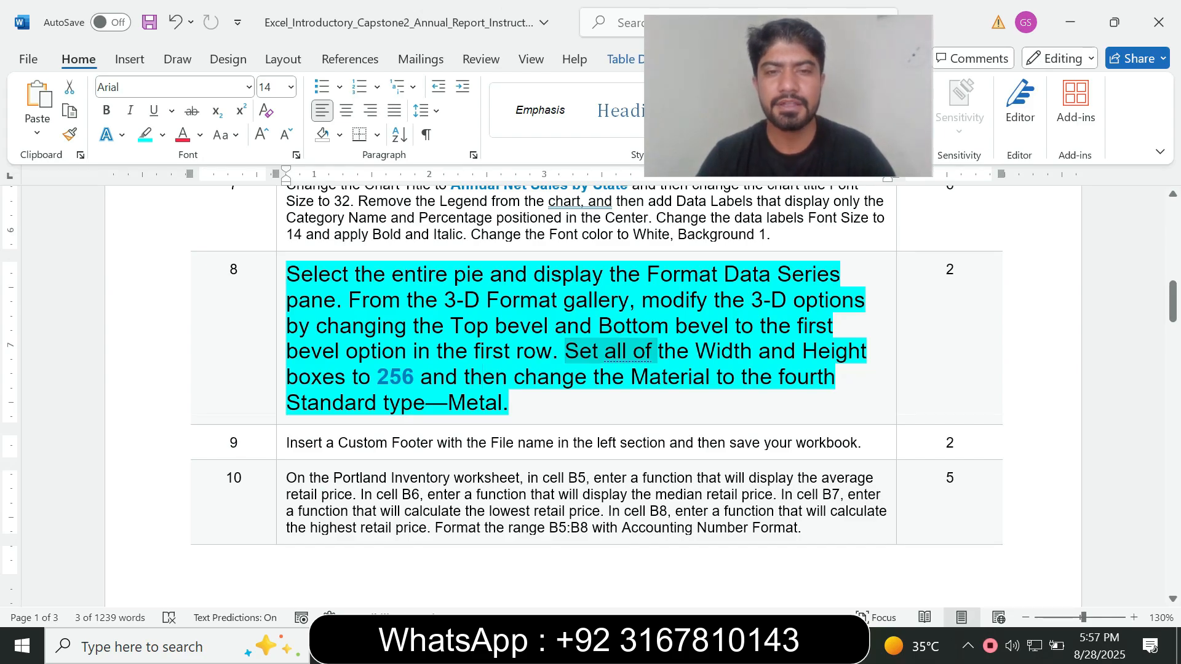
click(588, 377)
drag(587, 376, 693, 376)
drag(288, 403, 420, 403)
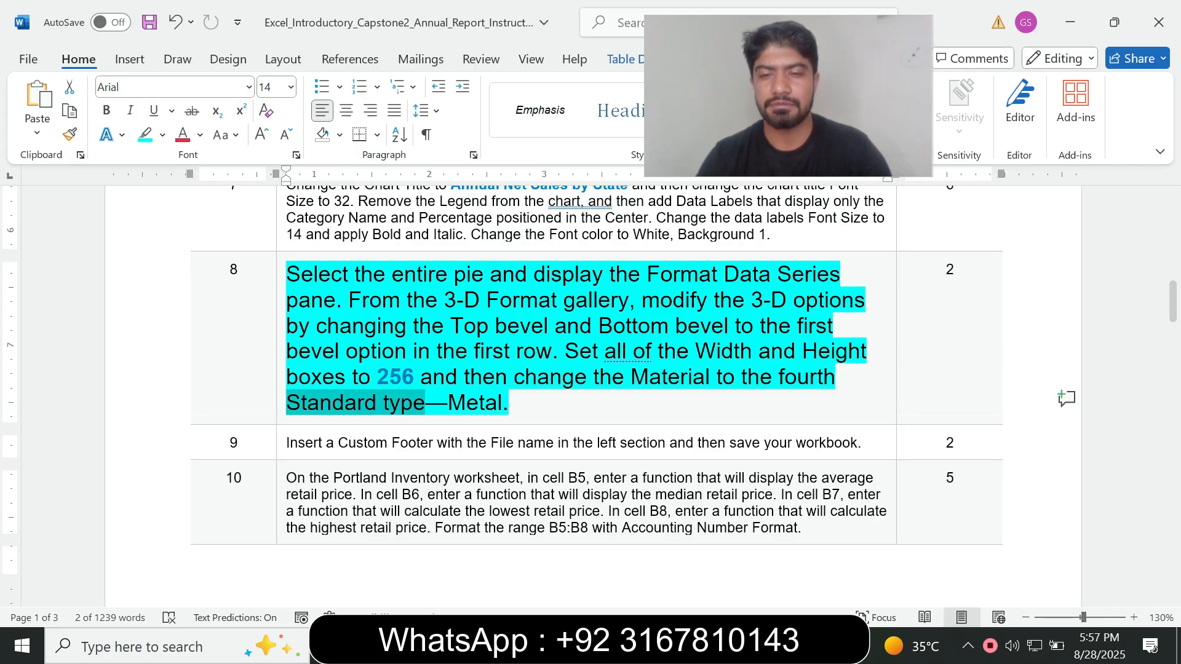
key(alt+Tab)
scroll(1046, 467, down, 5)
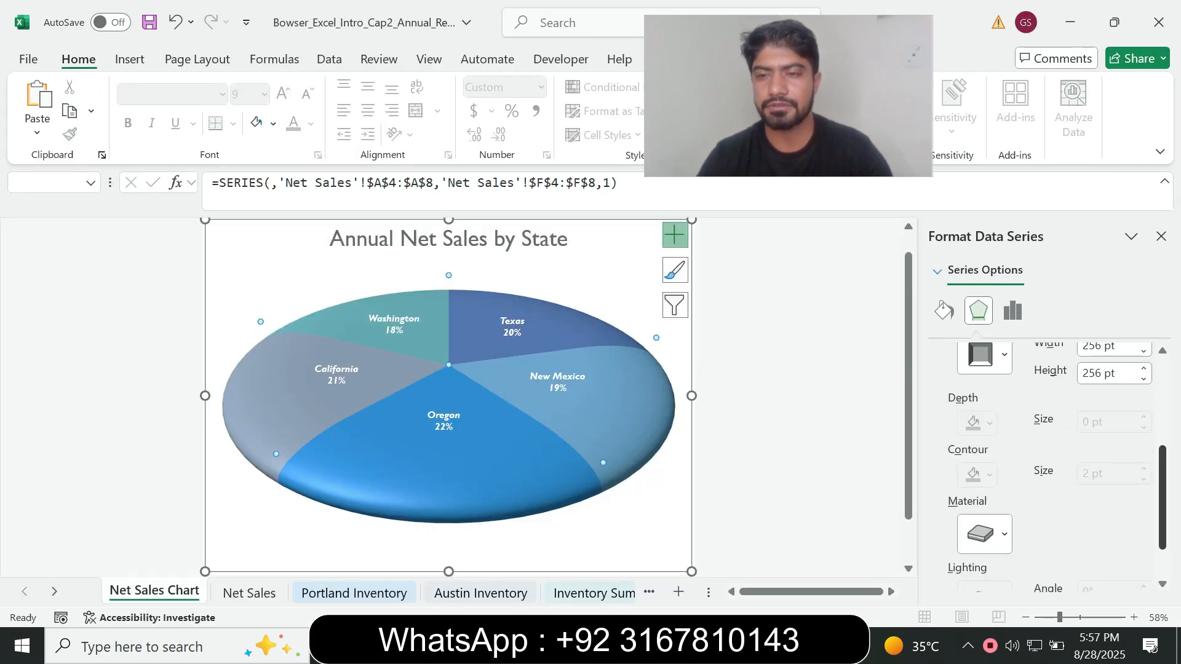
click(984, 477)
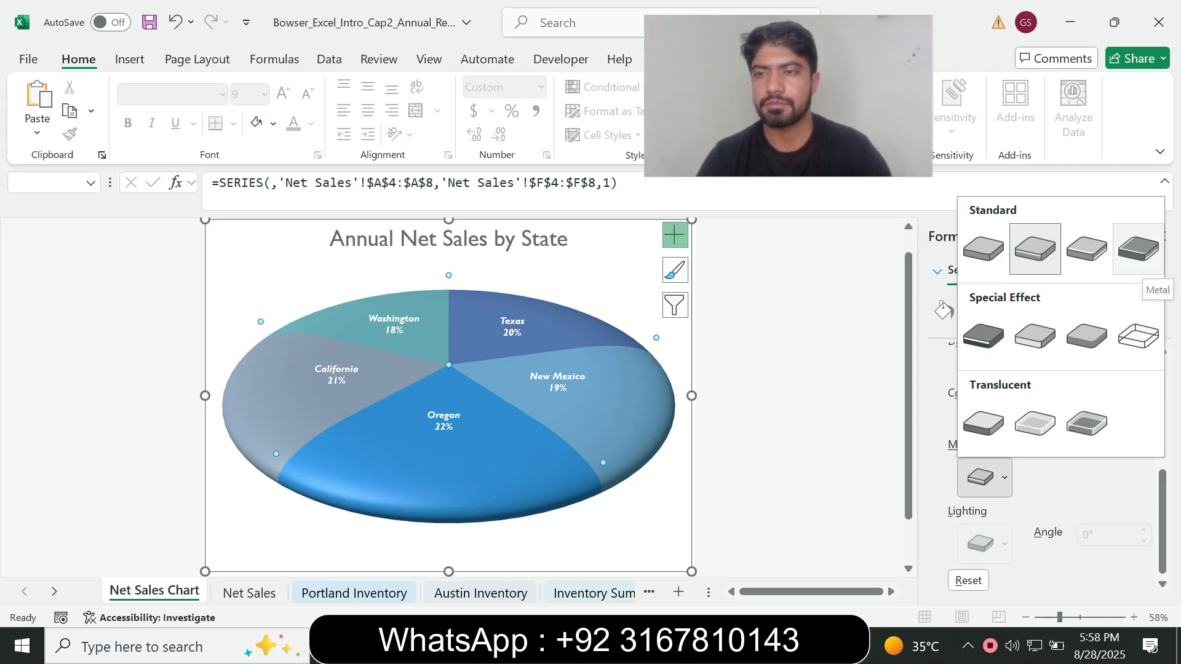
click(1139, 249)
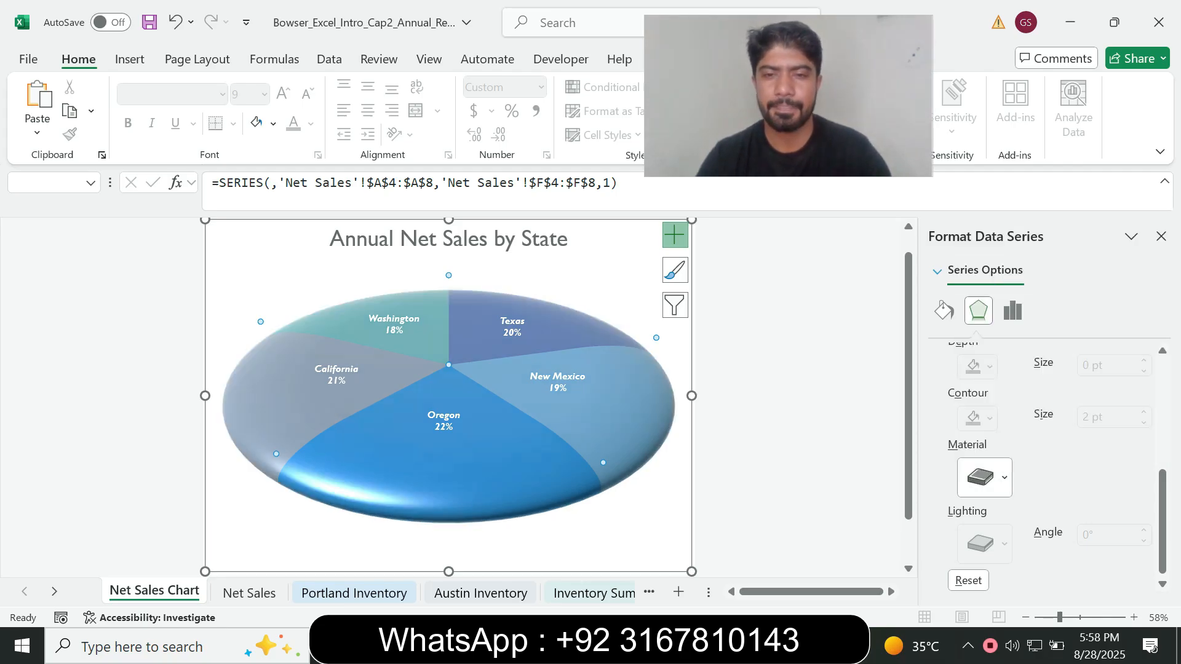
Switch to Word, reset the step 8 instruction text to font size 9 and remove its highlighting
click(702, 645)
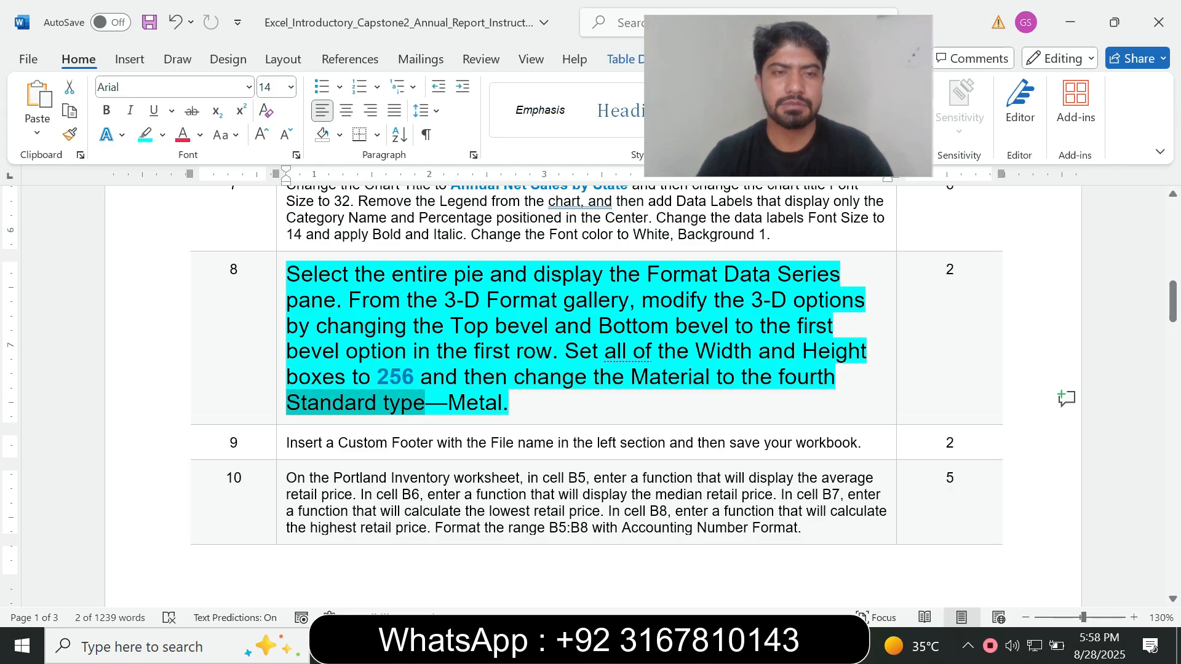
click(281, 410)
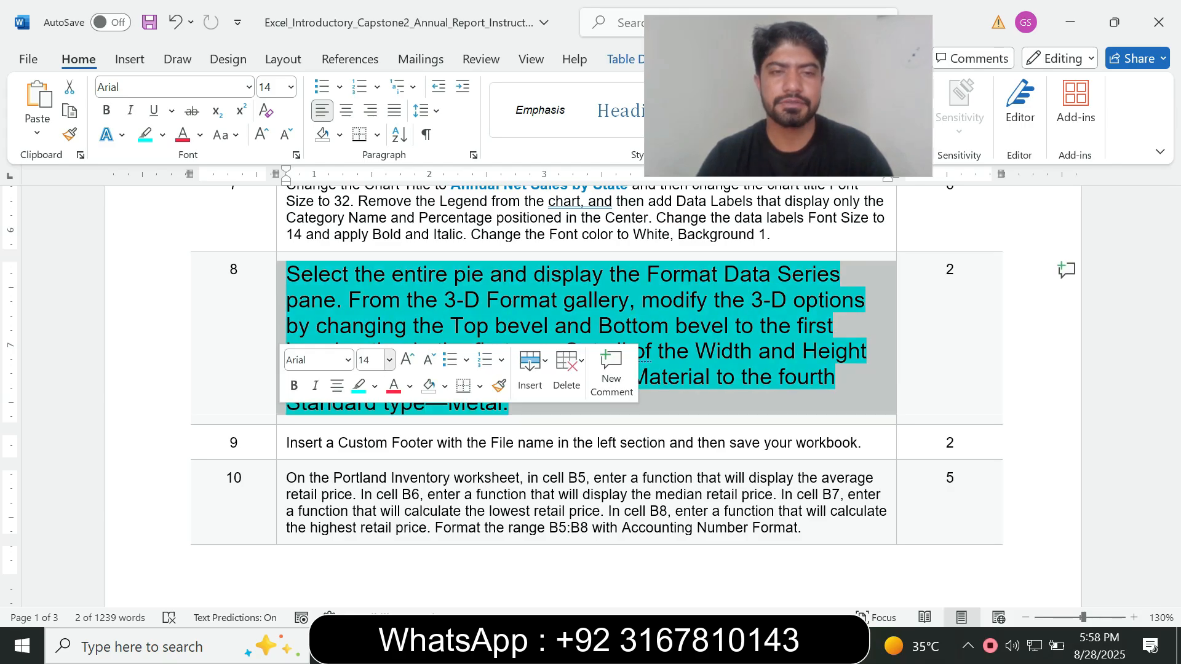
click(389, 360)
click(370, 35)
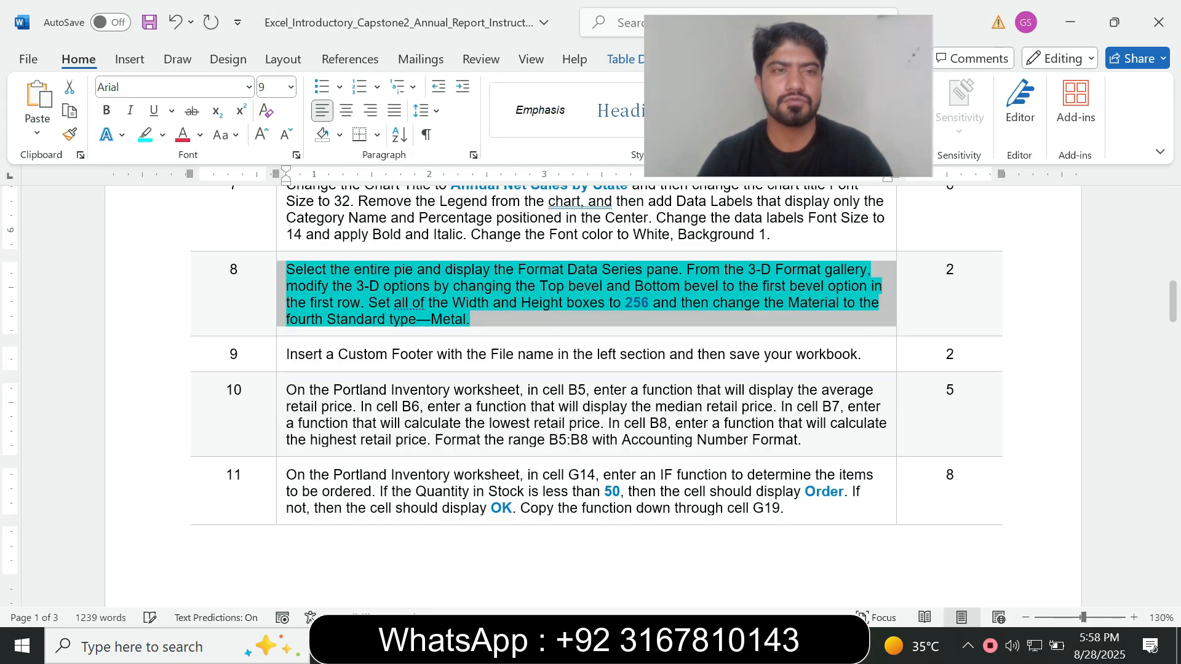
click(162, 135)
click(193, 279)
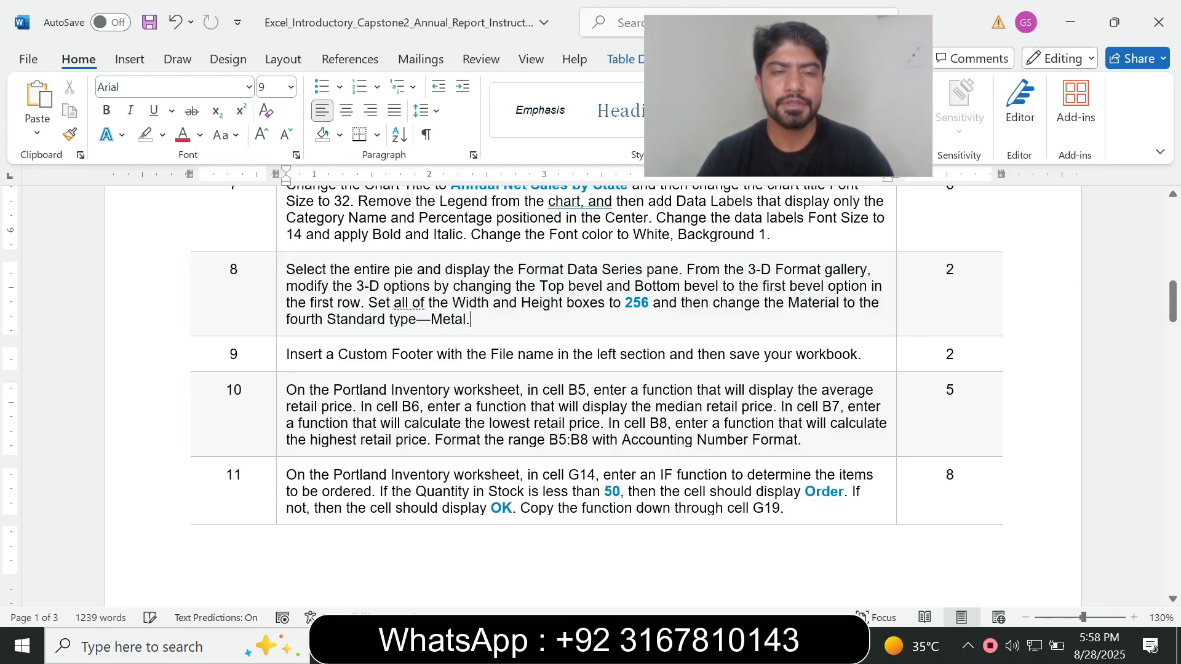
Enlarge the step 9 instruction text to font size 14 and highlight it in turquoise for reading
click(280, 355)
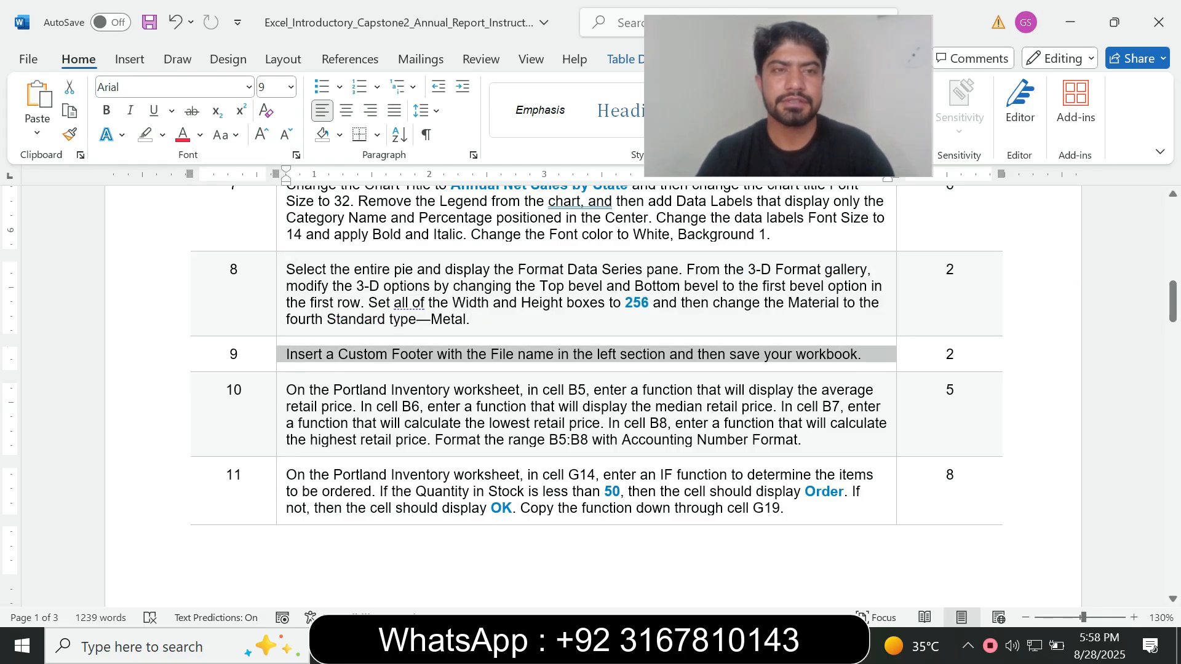
click(291, 86)
click(271, 225)
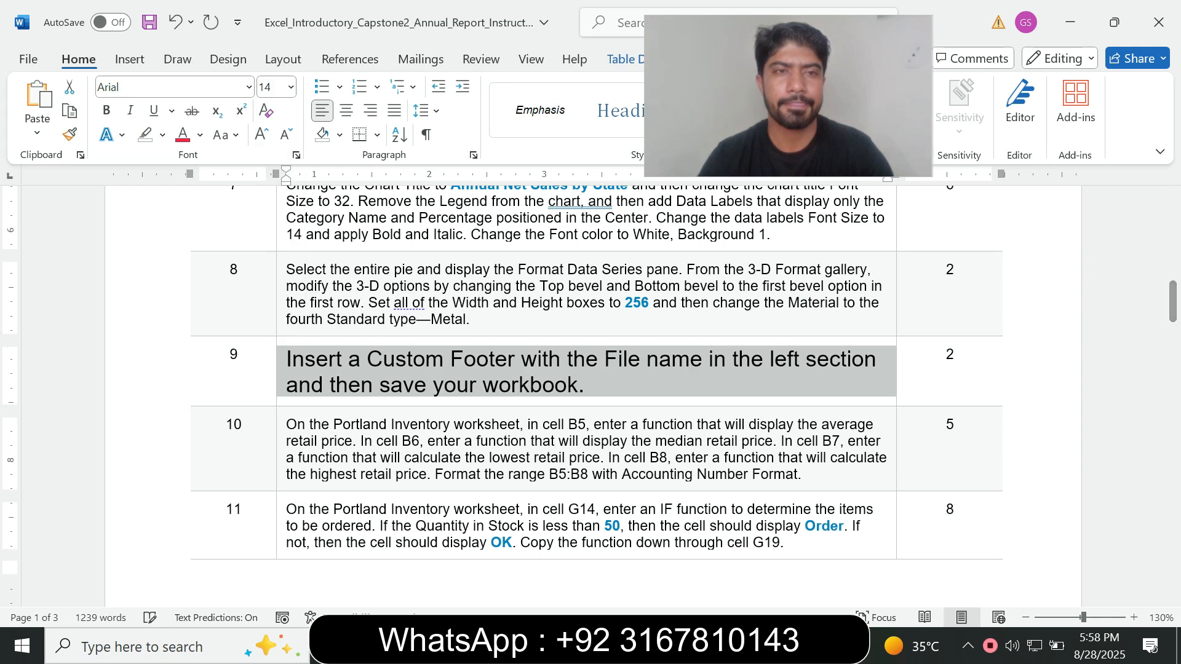
click(162, 135)
click(205, 200)
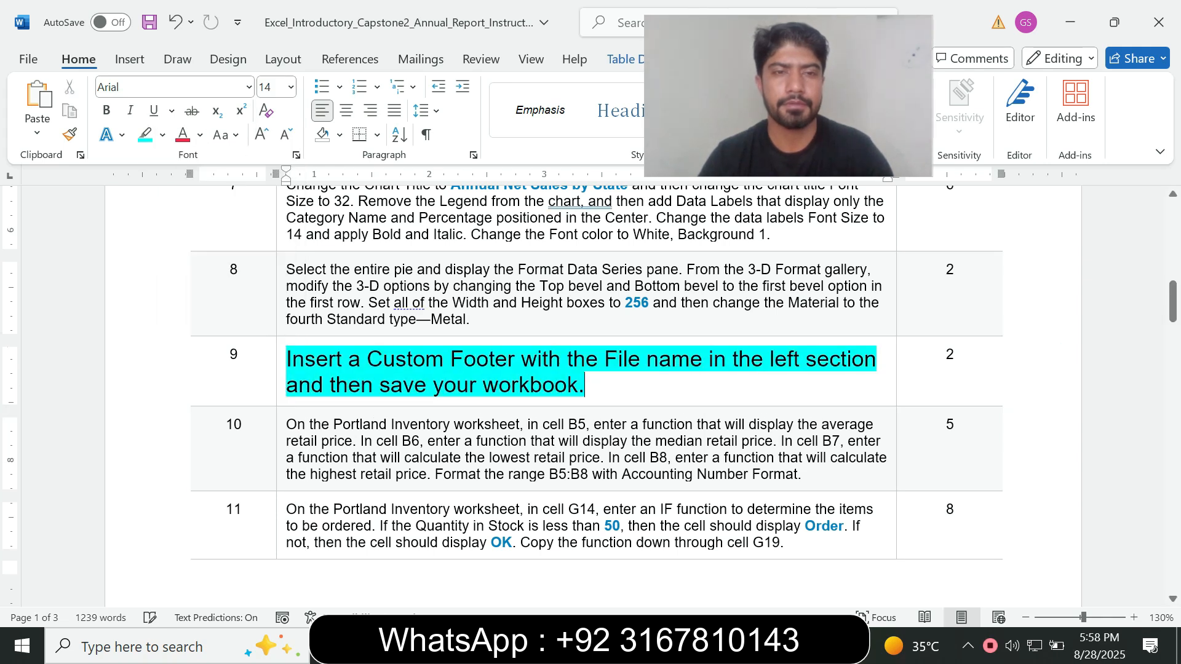
drag(287, 359, 584, 387)
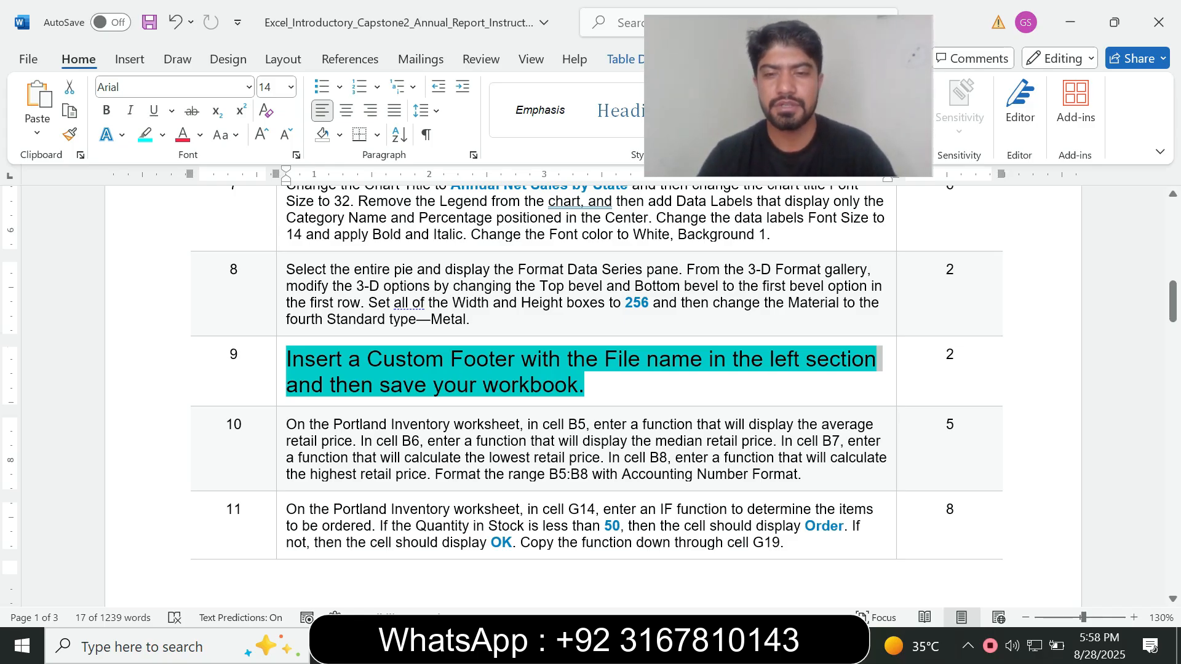
Switch to Excel and add a custom footer to the Net Sales Chart sheet with the file name in the left section
click(750, 645)
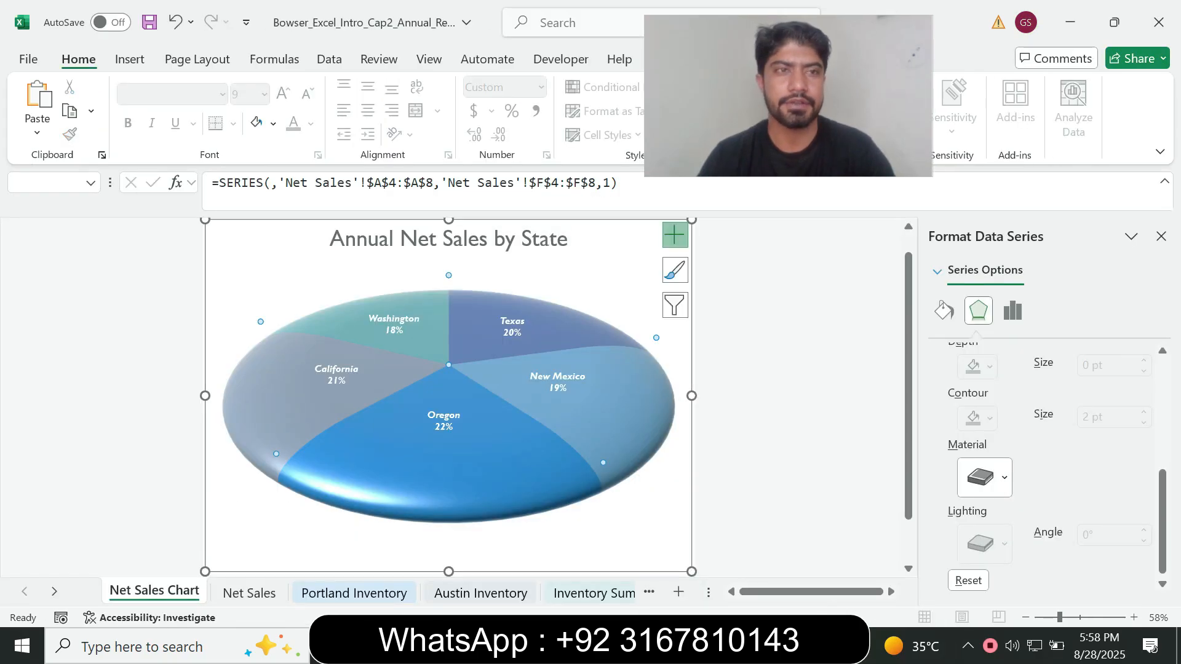
click(196, 59)
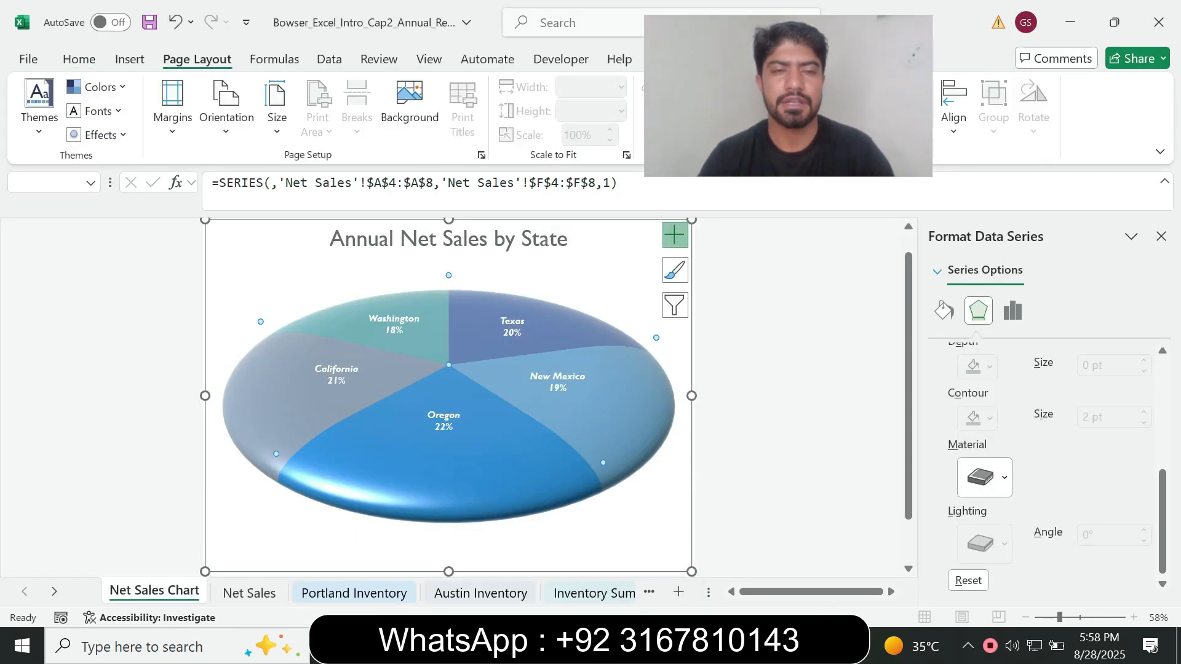
click(482, 155)
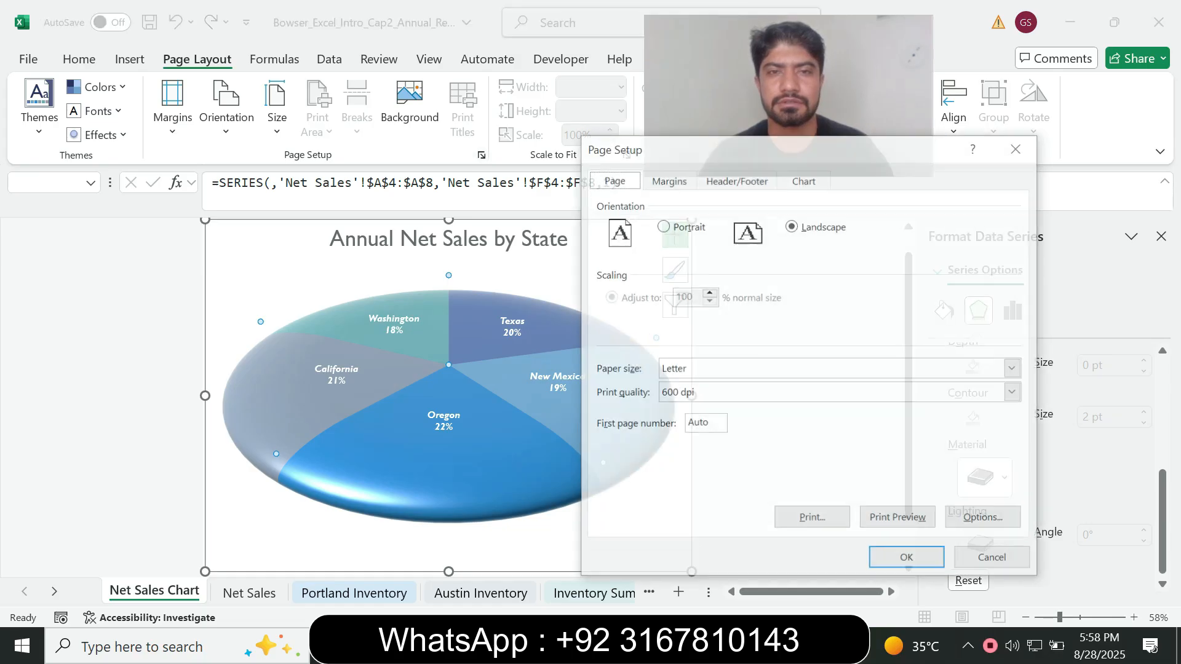
click(736, 179)
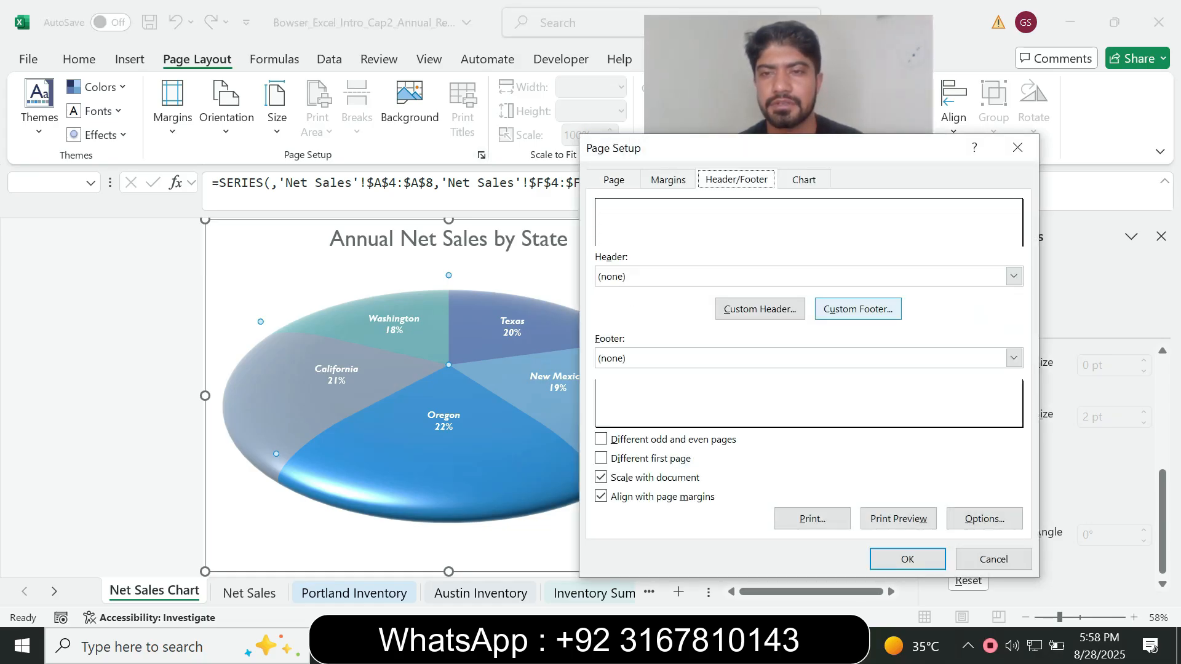
click(856, 308)
key(Escape)
key(alt+Tab)
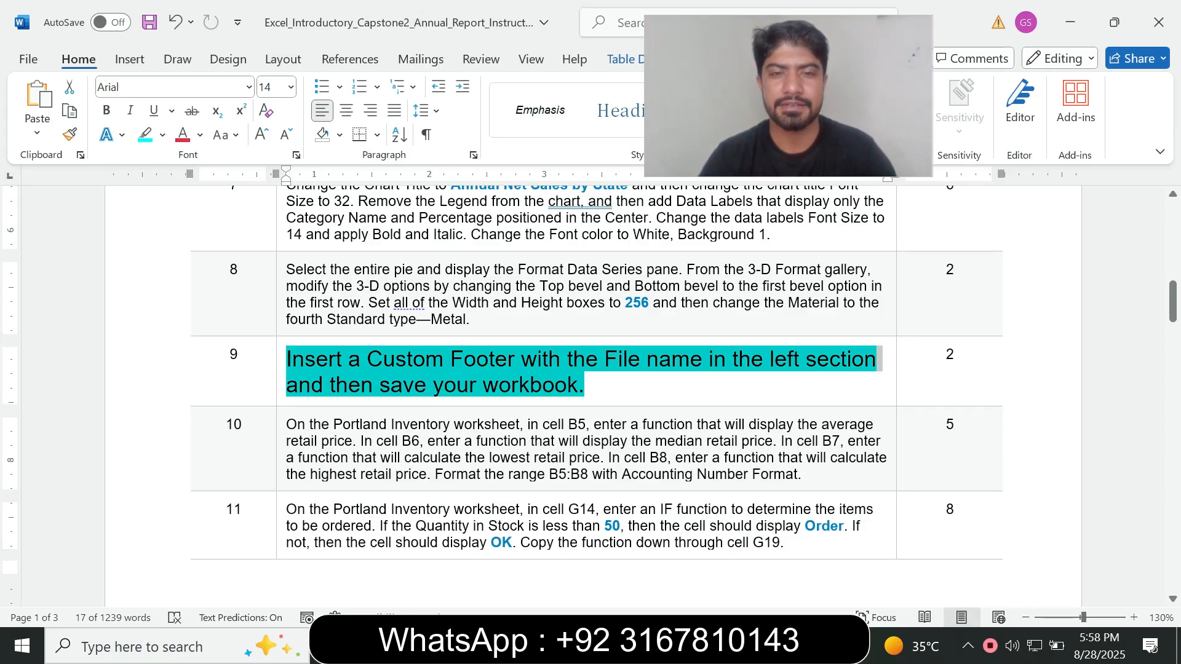
key(alt+Tab)
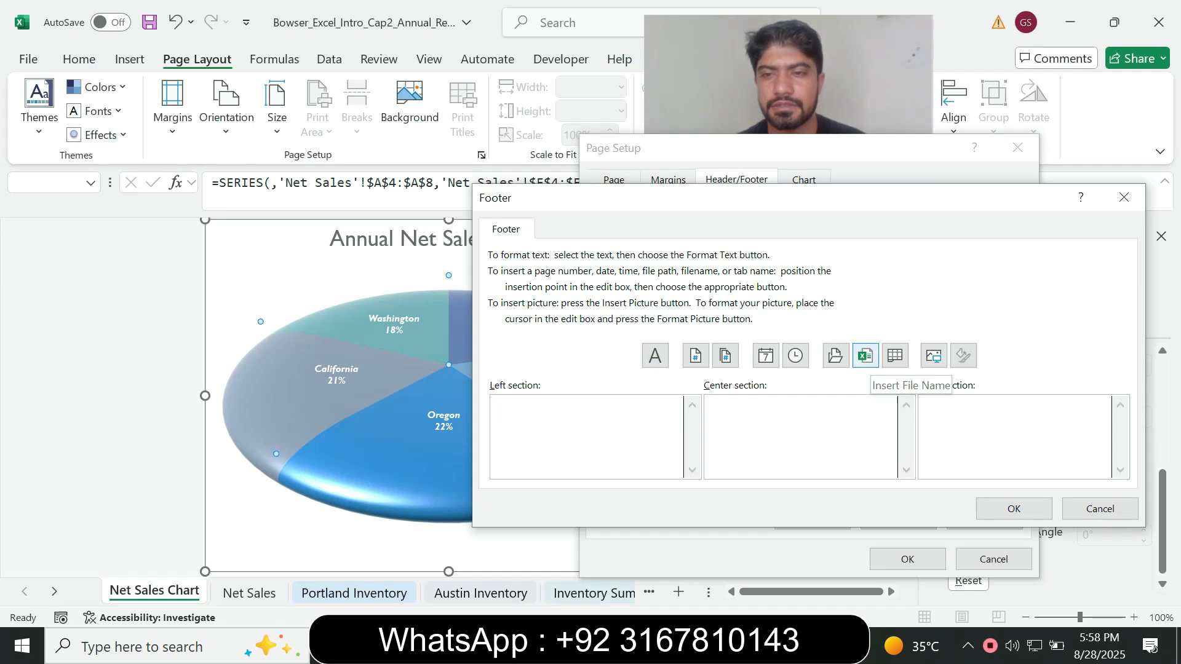
click(864, 357)
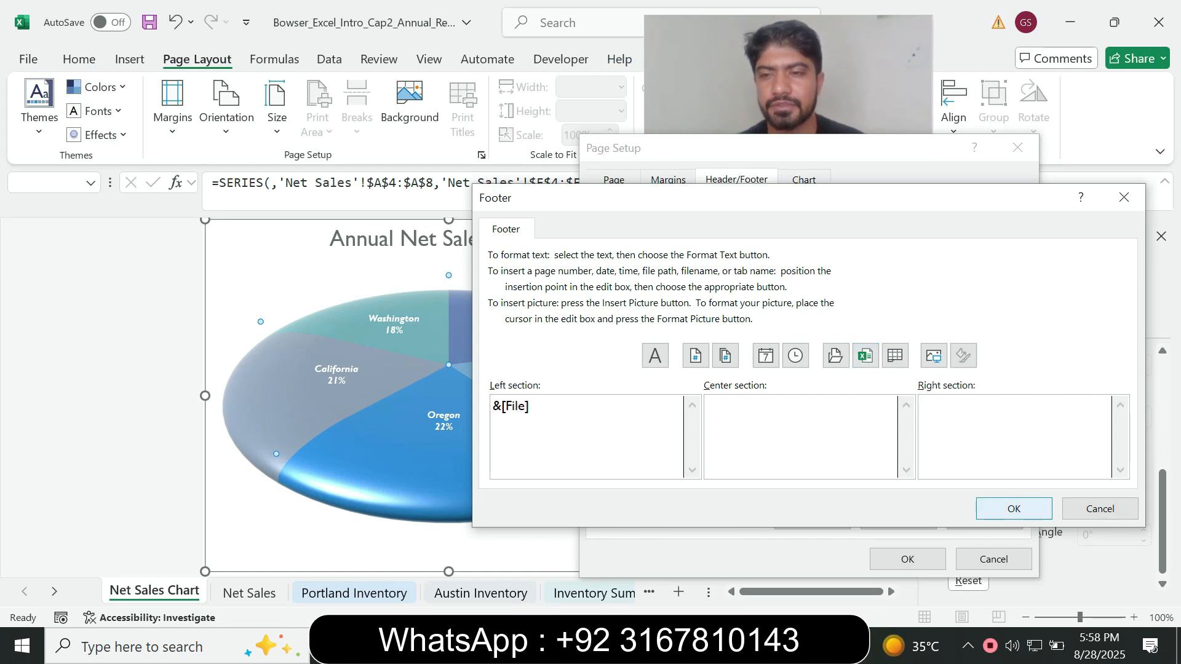
click(1014, 509)
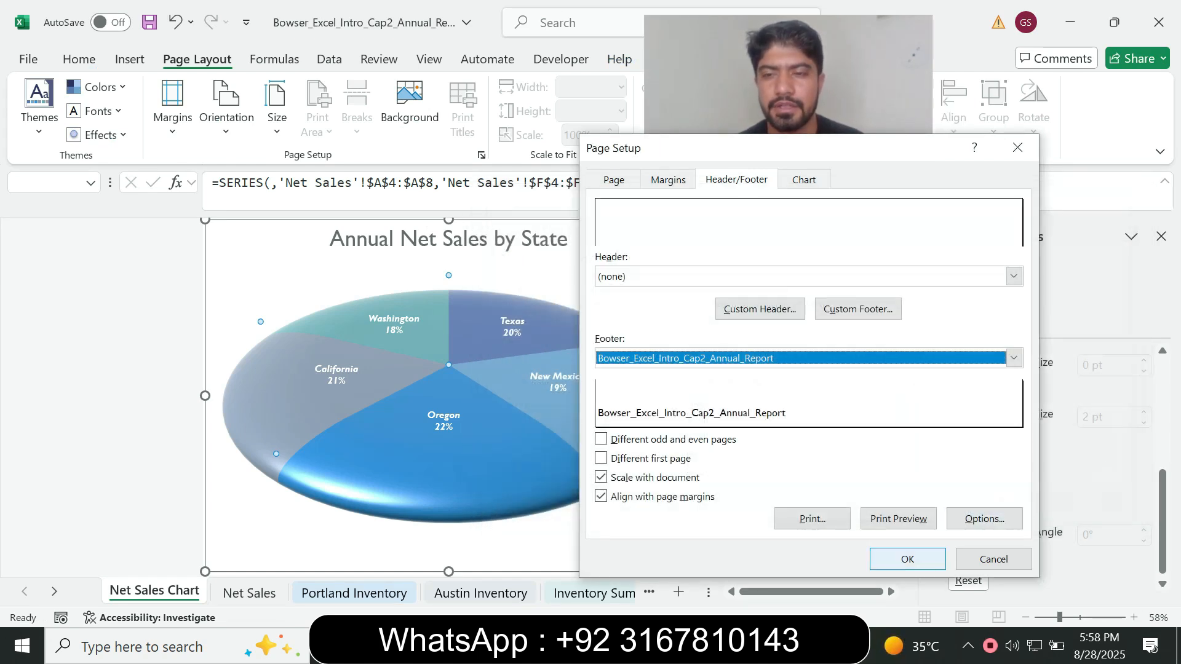
click(907, 559)
Recheck the step 9 instruction in Word, then save the workbook in Excel
key(alt+Tab)
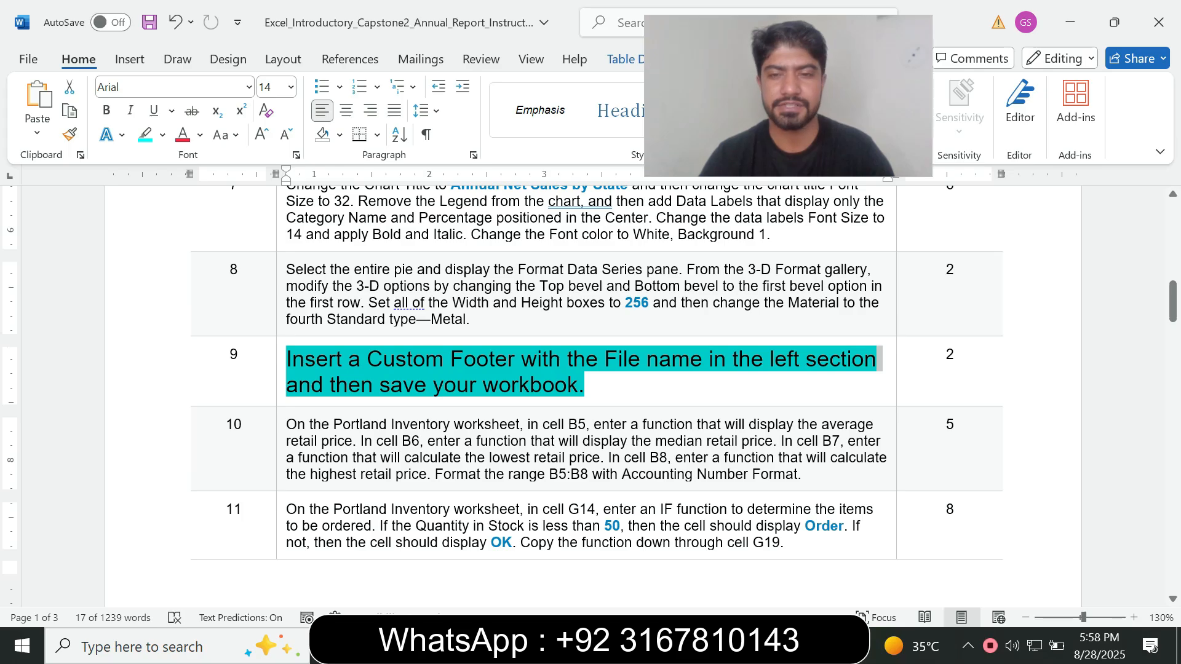
key(alt+Tab)
key(ctrl+s)
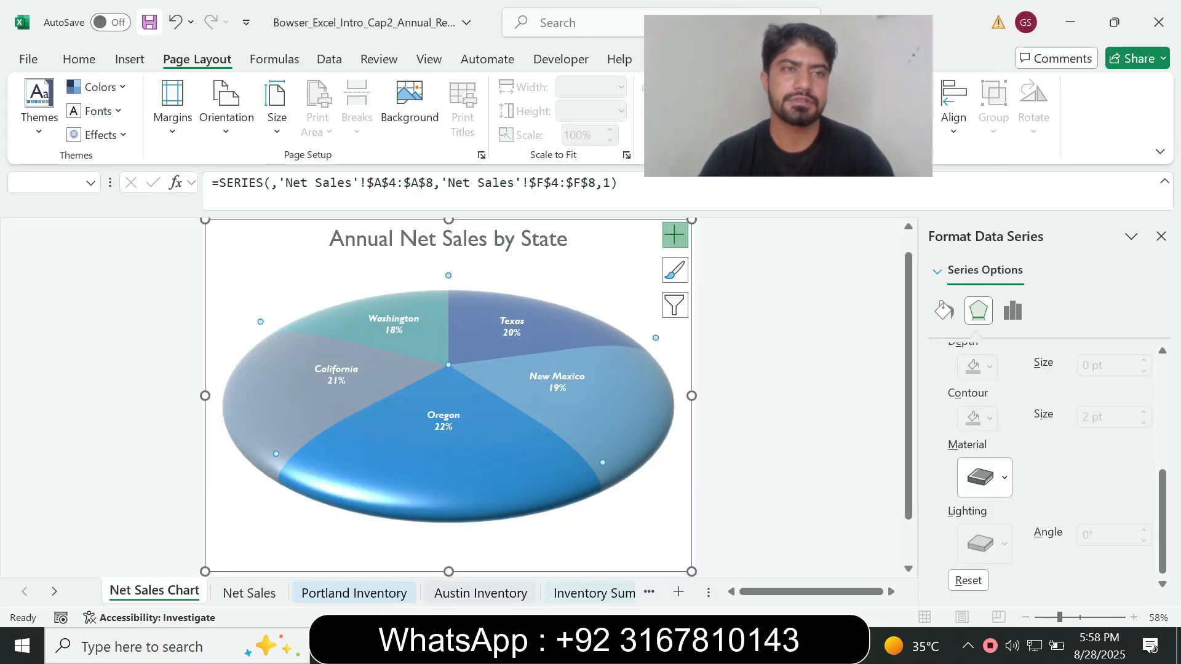
Switch to Word, reset the step 9 instruction text to font size 9 and remove its highlighting
key(alt+Tab)
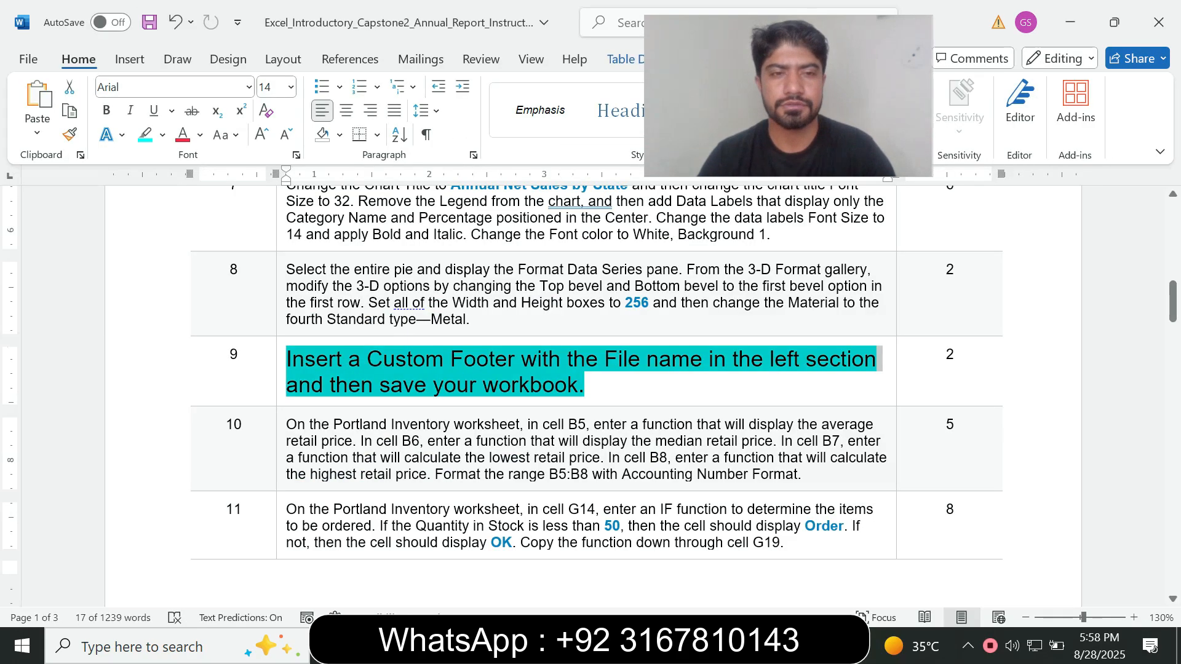
click(291, 87)
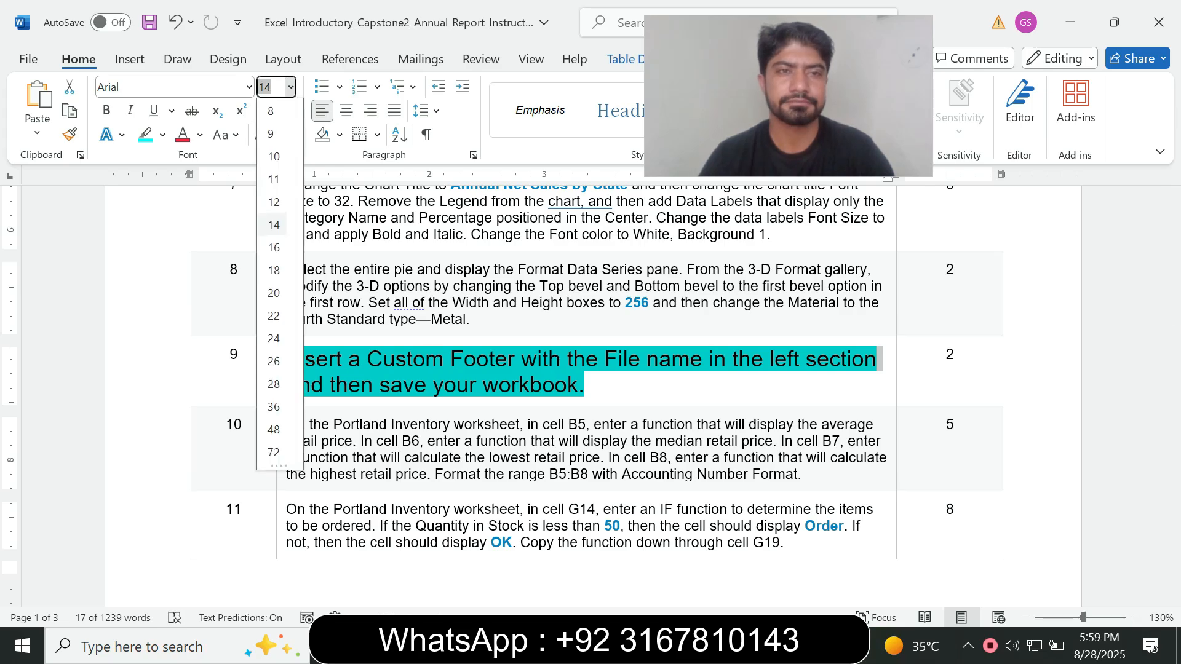
click(271, 133)
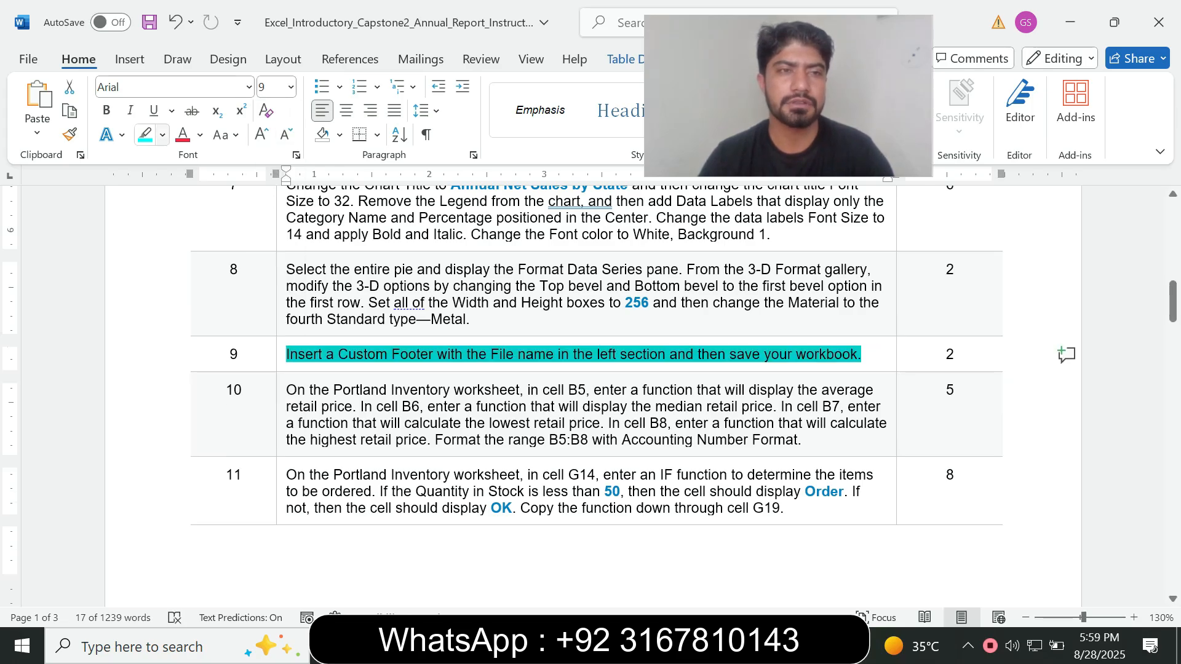
click(162, 135)
click(191, 284)
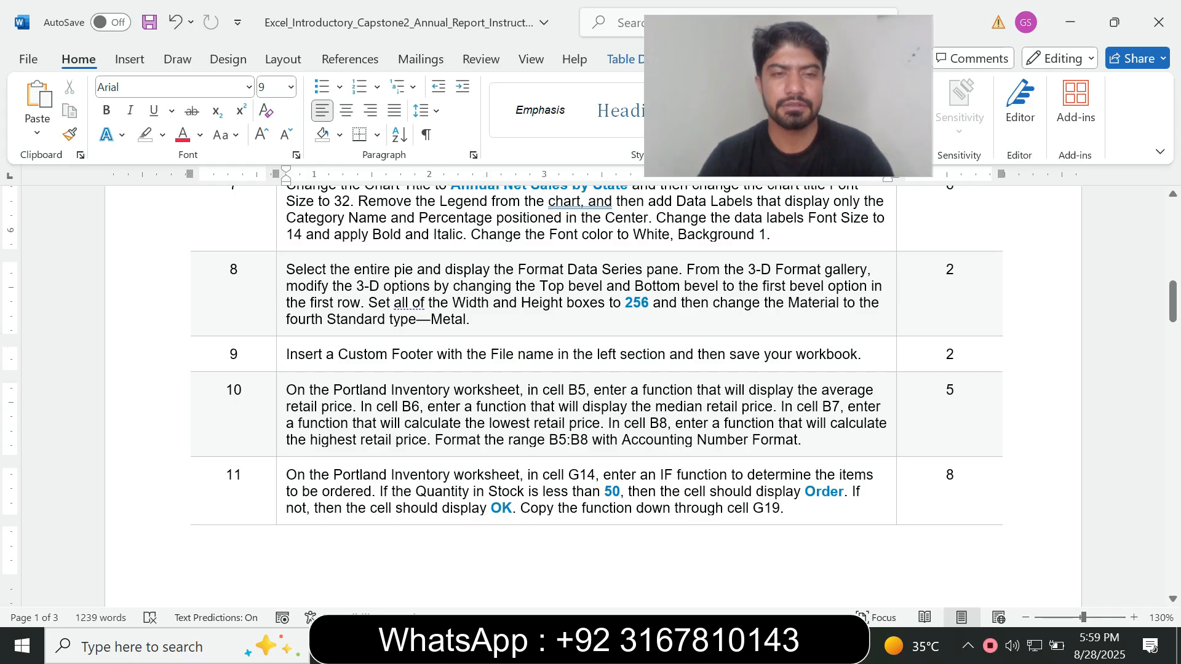
Enlarge the step 10 instruction text to font size 14 and highlight it in turquoise
click(281, 432)
click(394, 380)
click(378, 128)
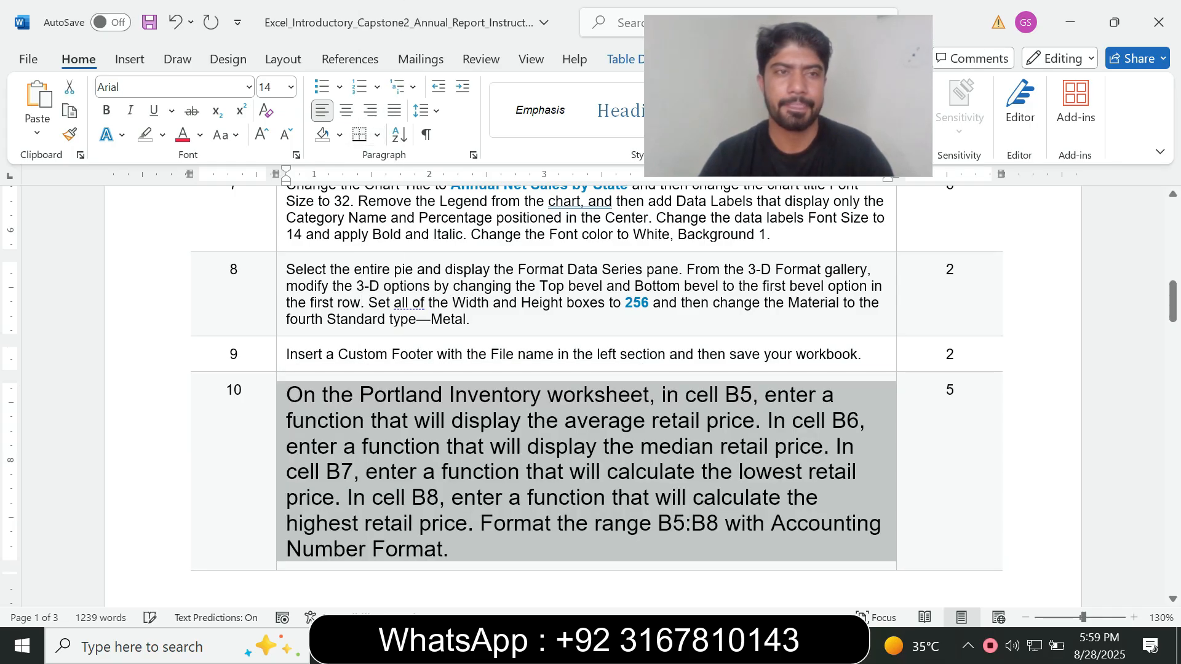
click(162, 135)
click(204, 199)
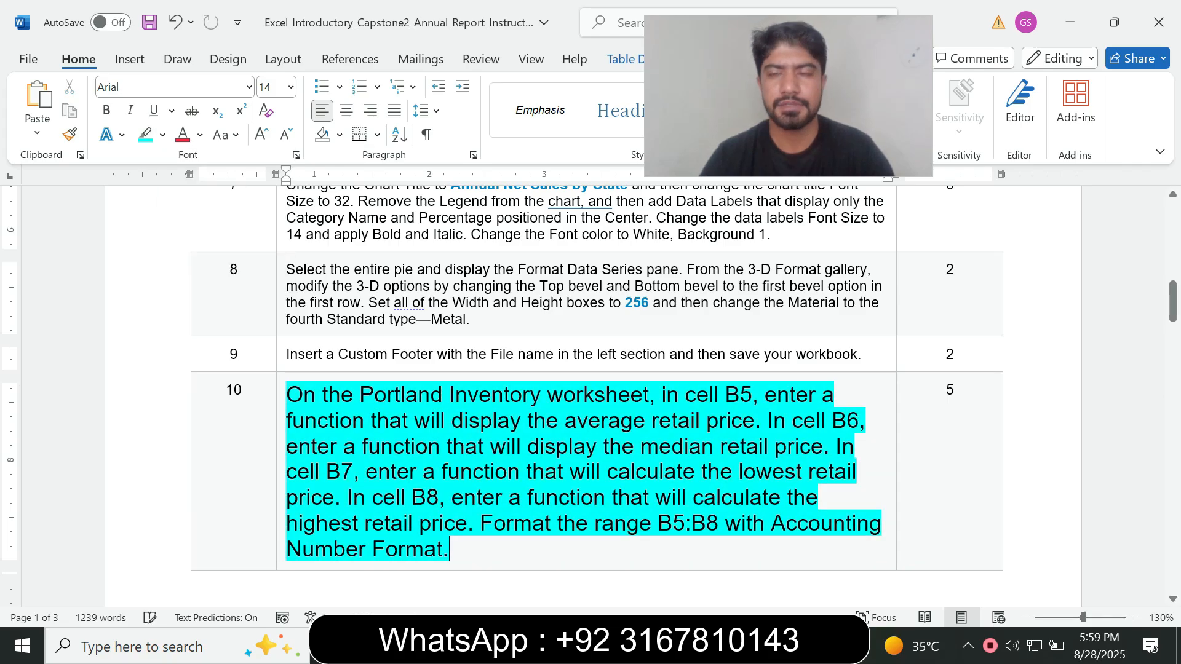
Read the worksheet named in step 10, view the Portland Inventory sheet in Excel, and return to the Word instructions
scroll(590, 369, down, 3)
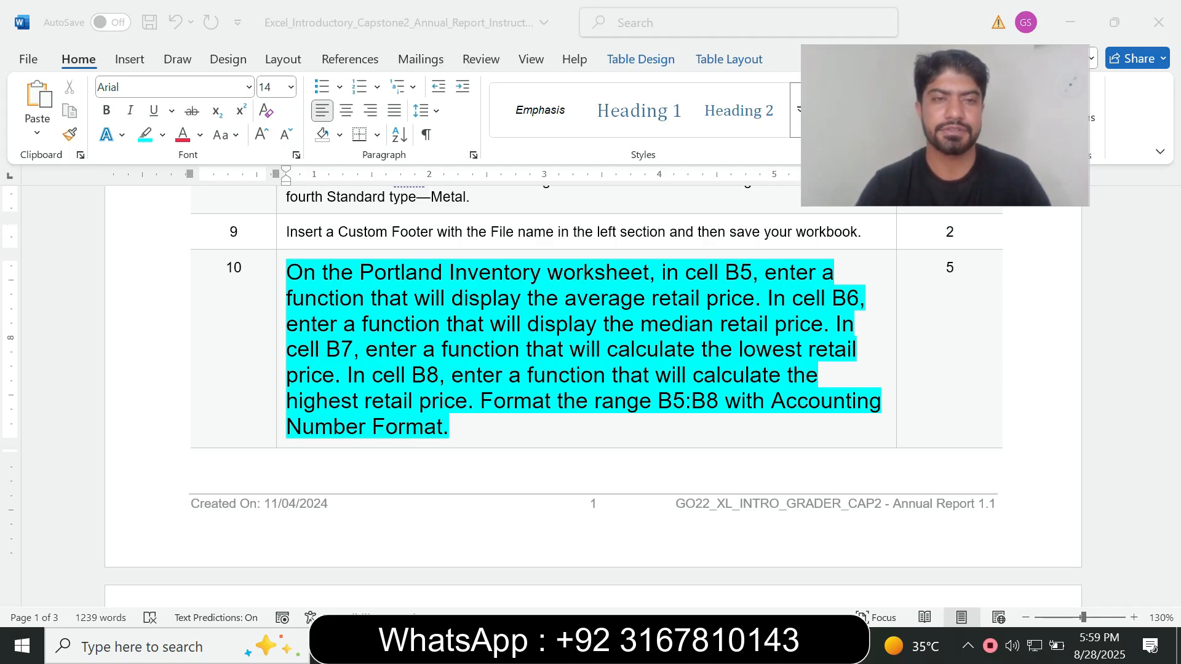
drag(323, 272, 517, 273)
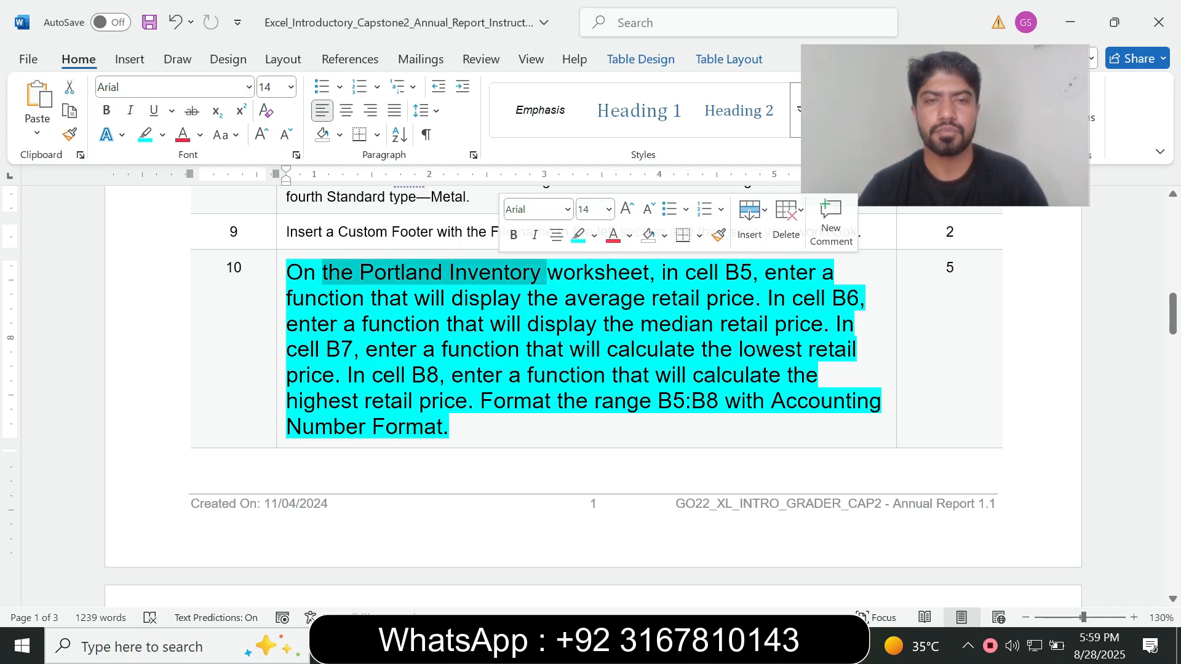
key(alt+Tab)
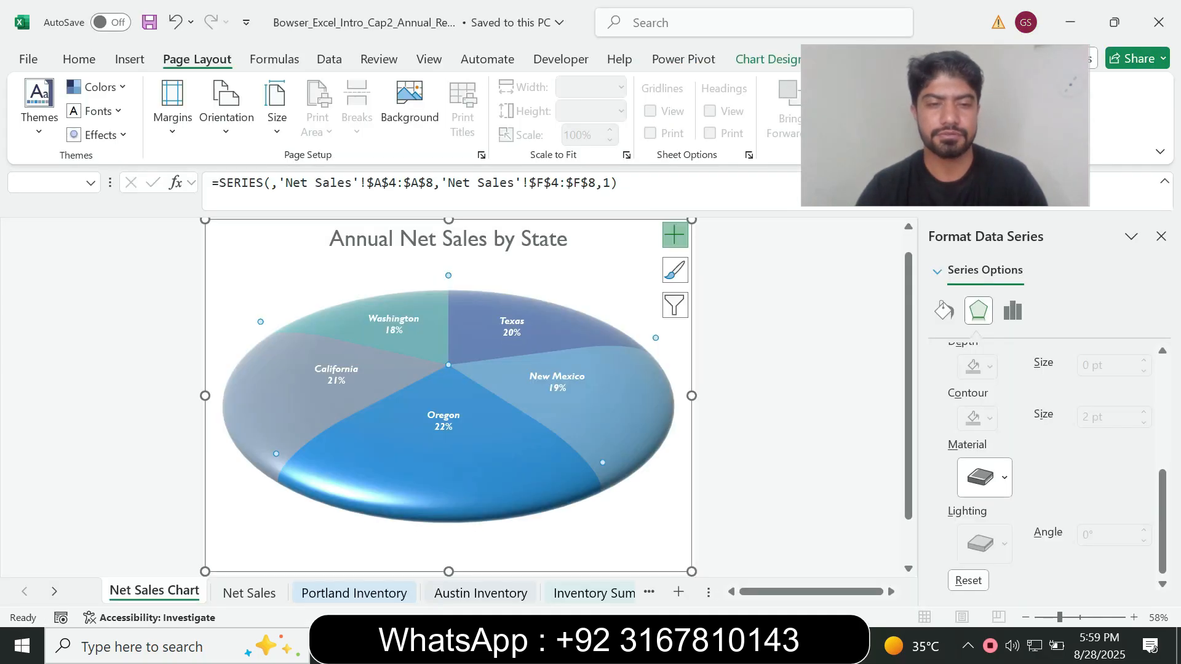
click(353, 593)
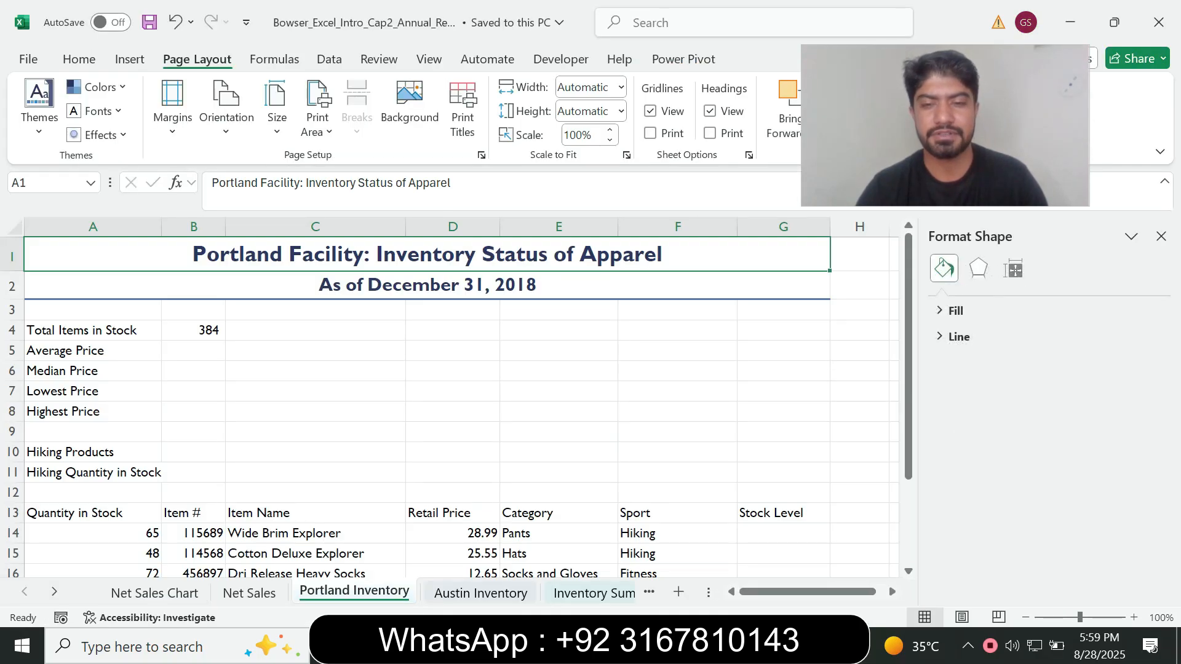
key(alt+Tab)
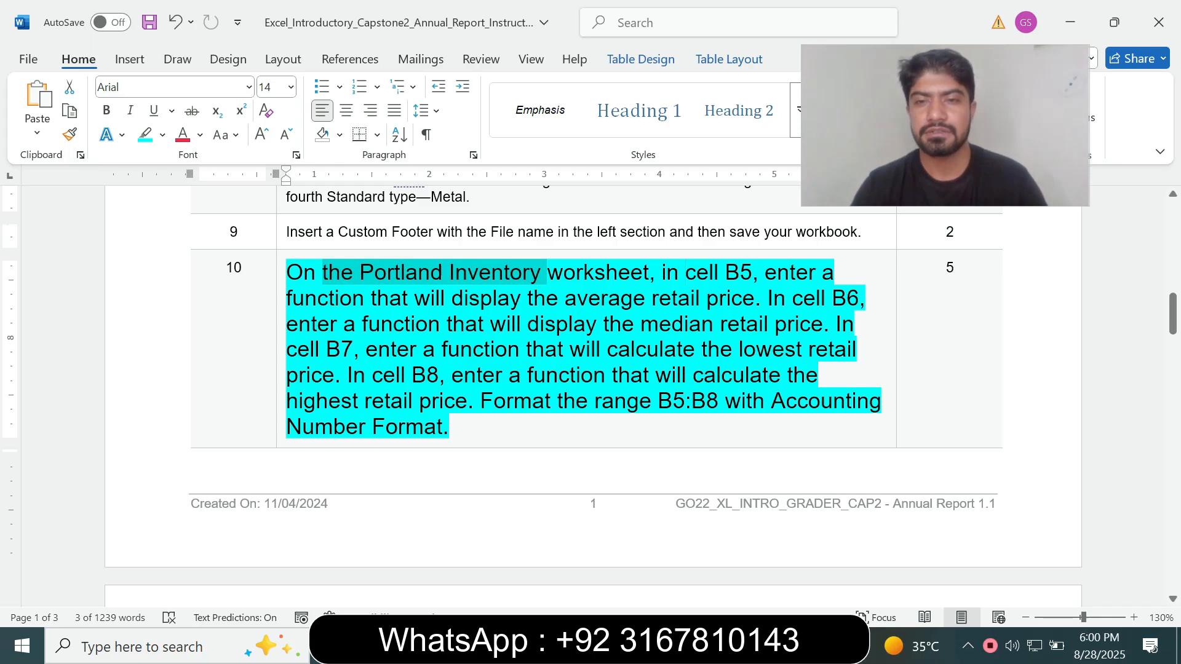
Read the cell B5 instruction in Word, then enter =AVERAGE(D14:D19) in cell B5 of the Portland Inventory sheet in Excel
drag(688, 272, 759, 273)
key(alt+Tab)
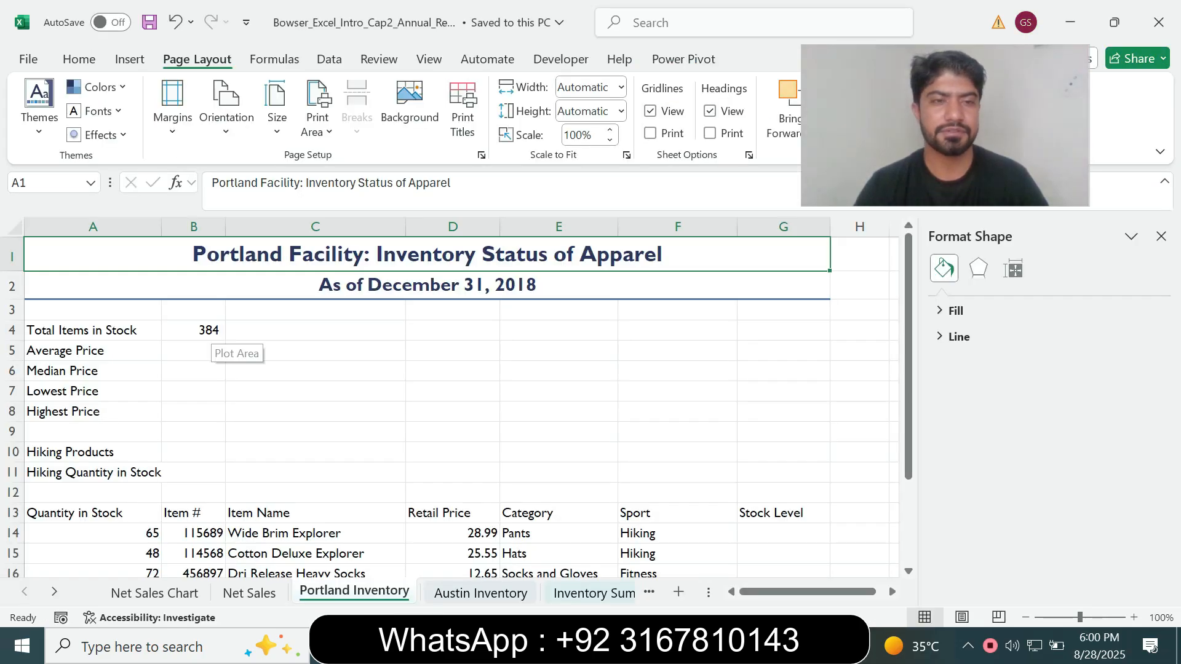
click(209, 349)
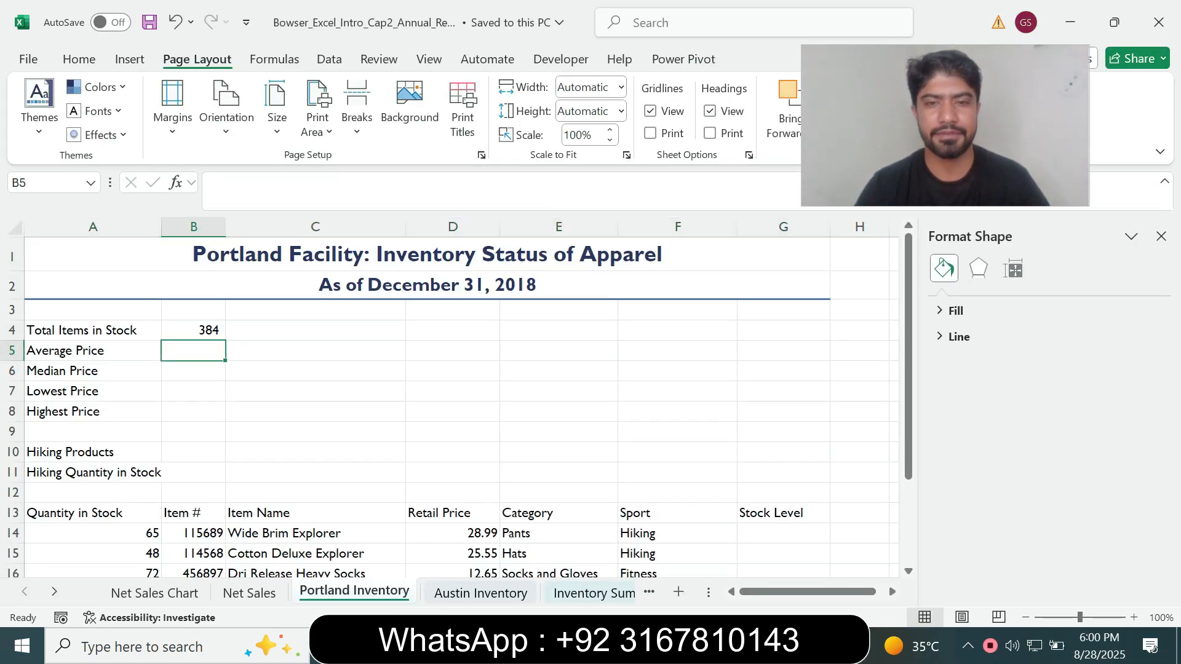
key(alt+Tab)
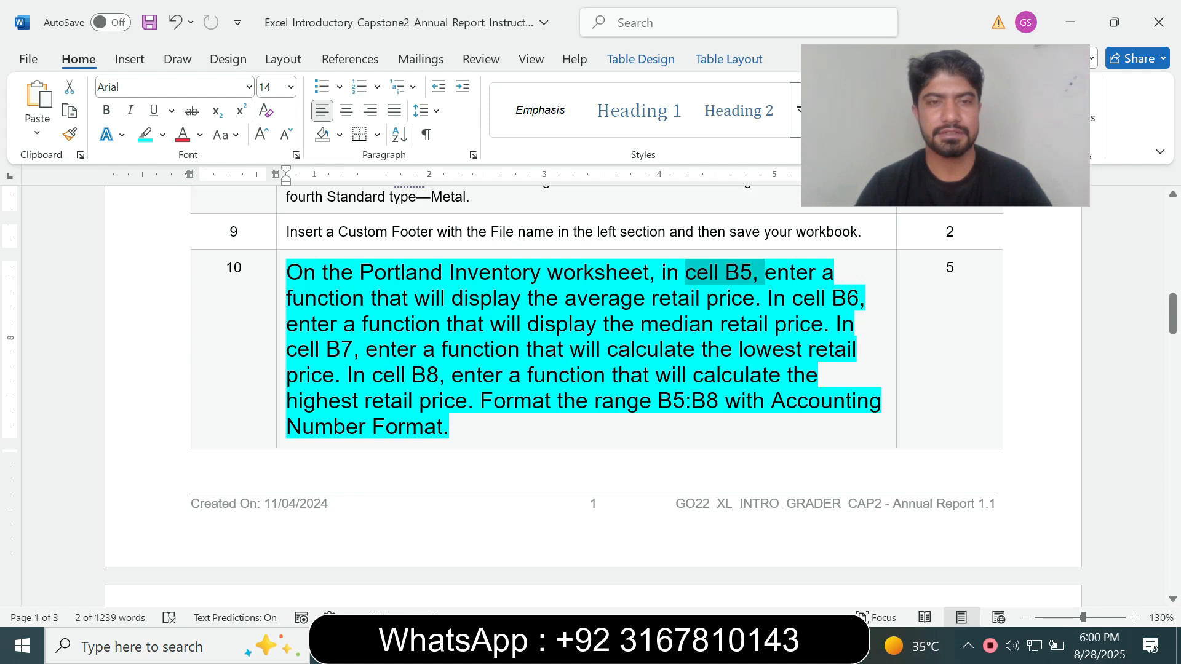
drag(388, 298, 647, 299)
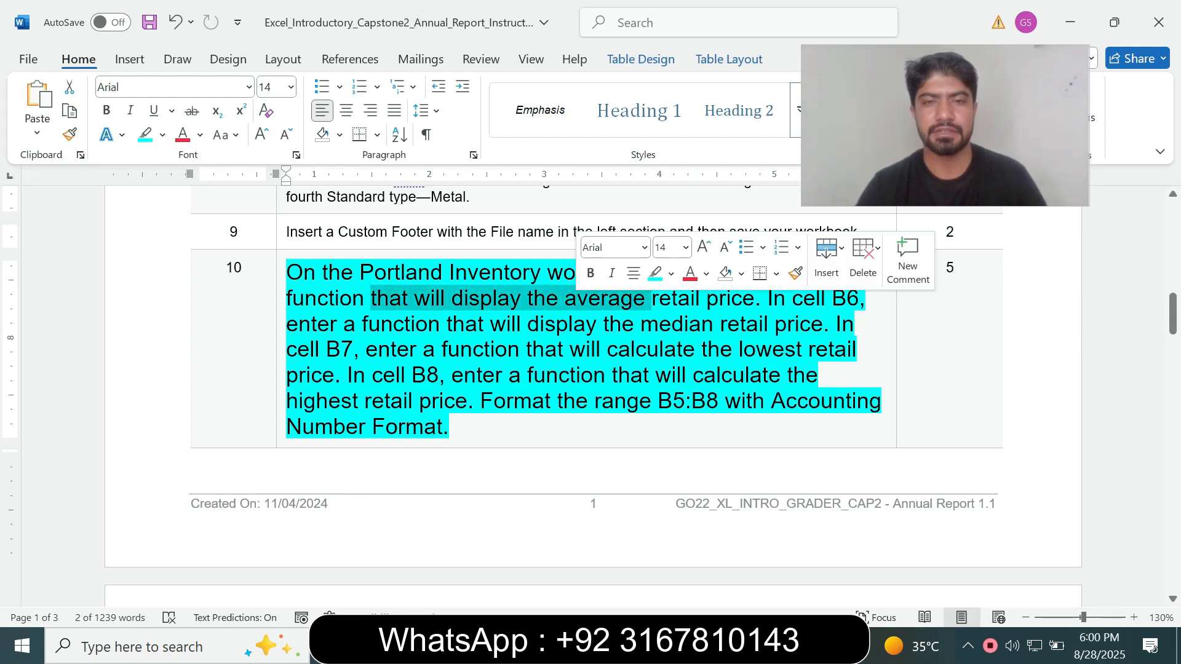
key(alt+Tab)
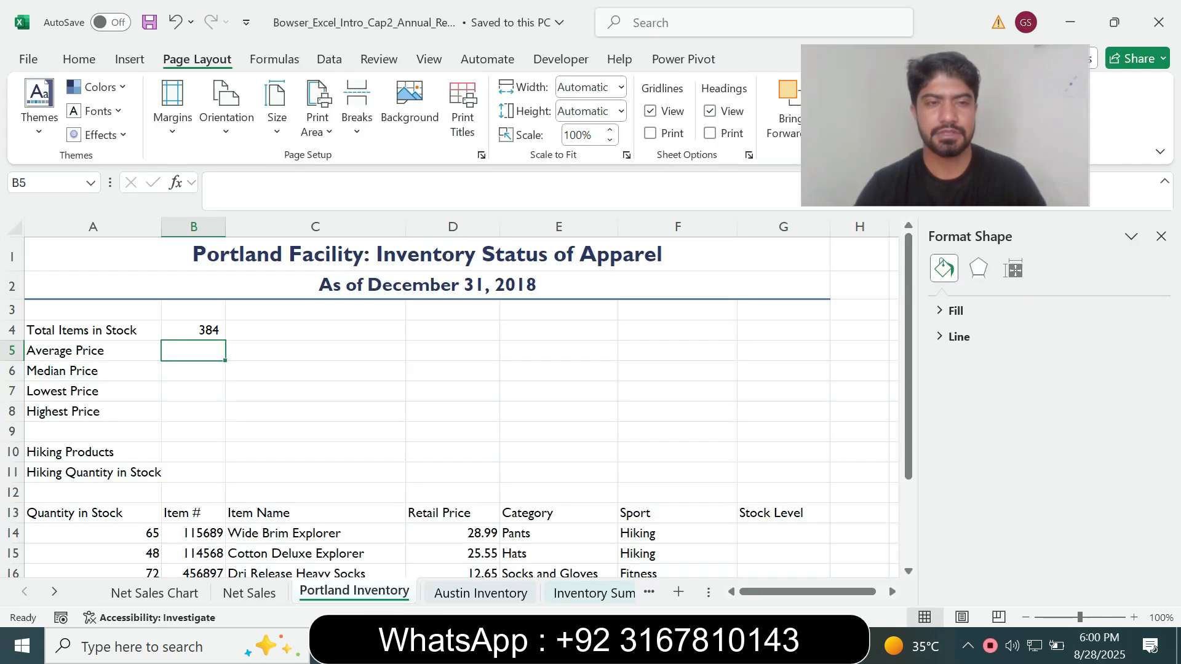
text(=)
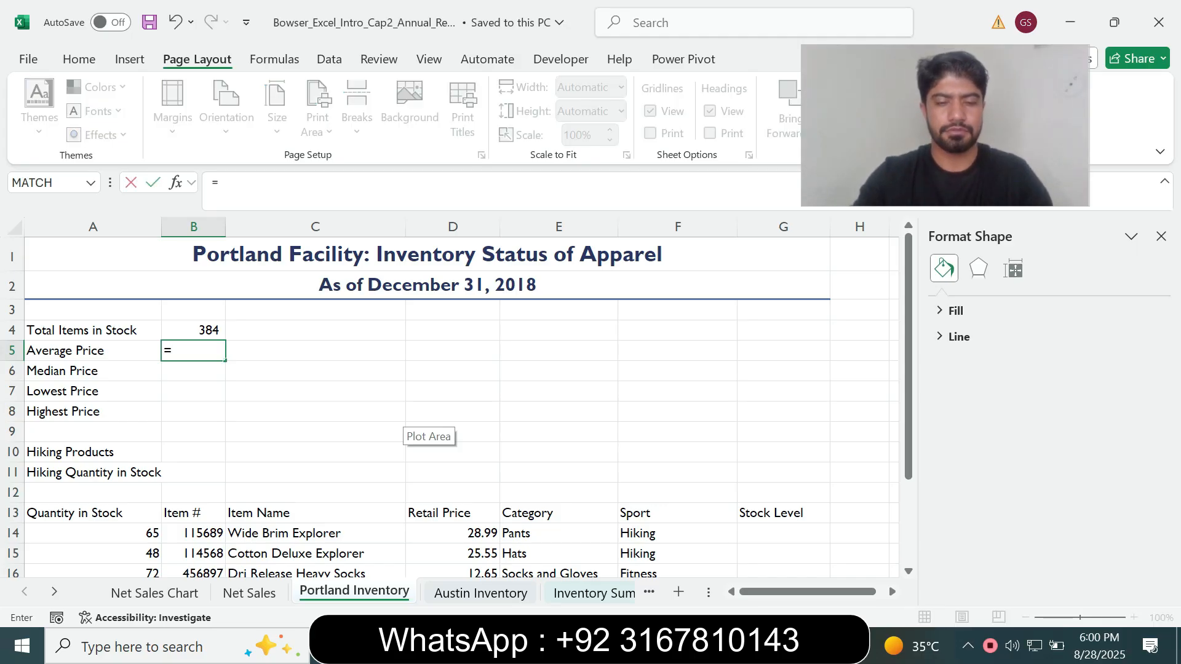
text(aver)
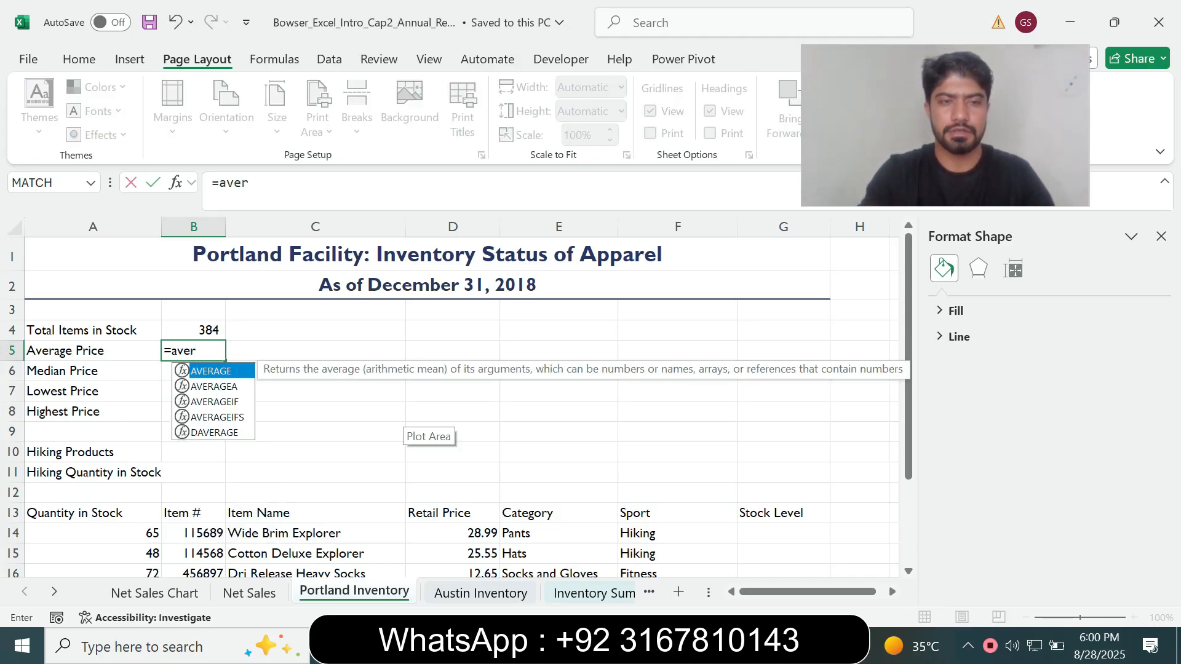
key(Tab)
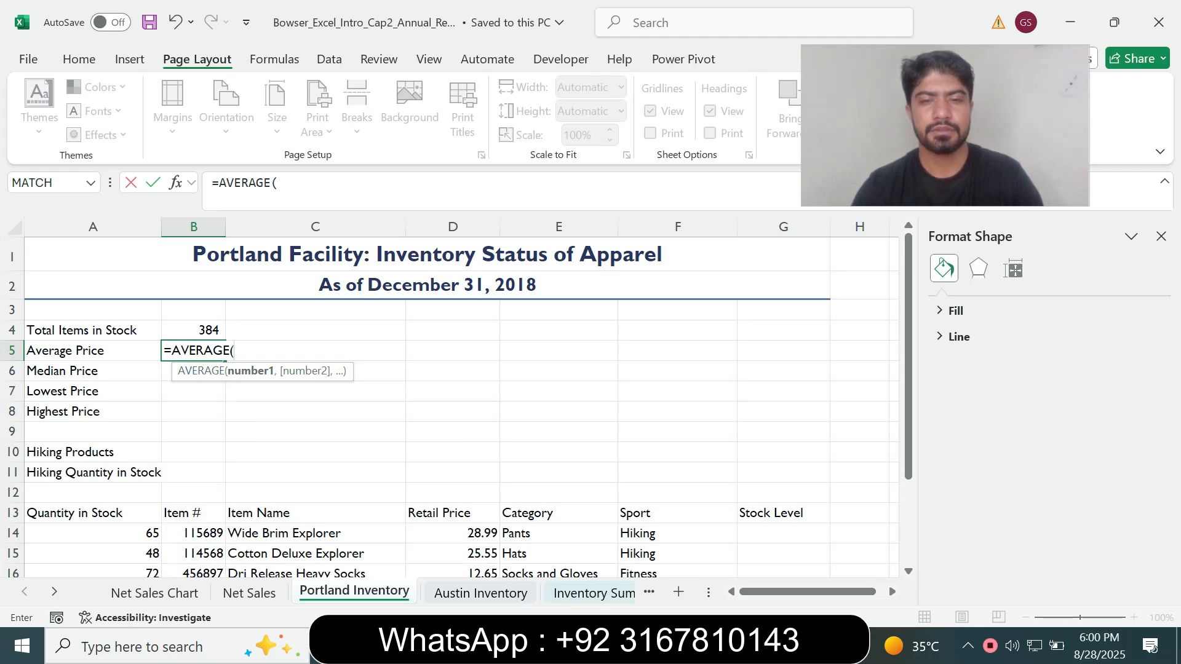
key(alt+Tab)
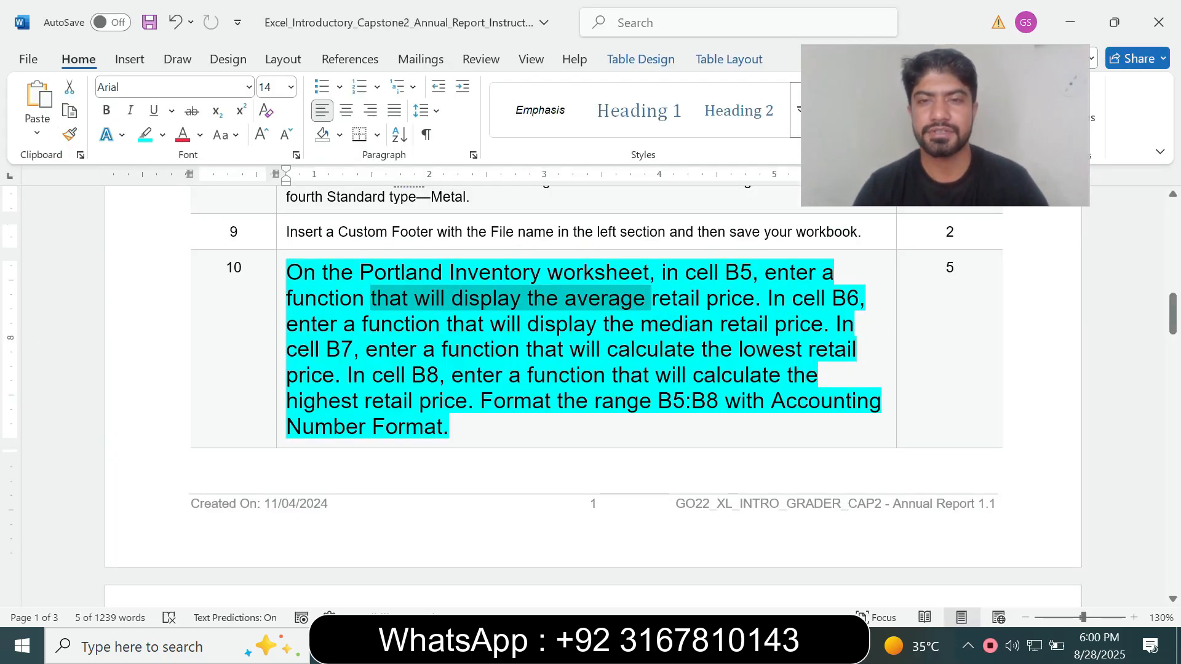
key(alt+Tab)
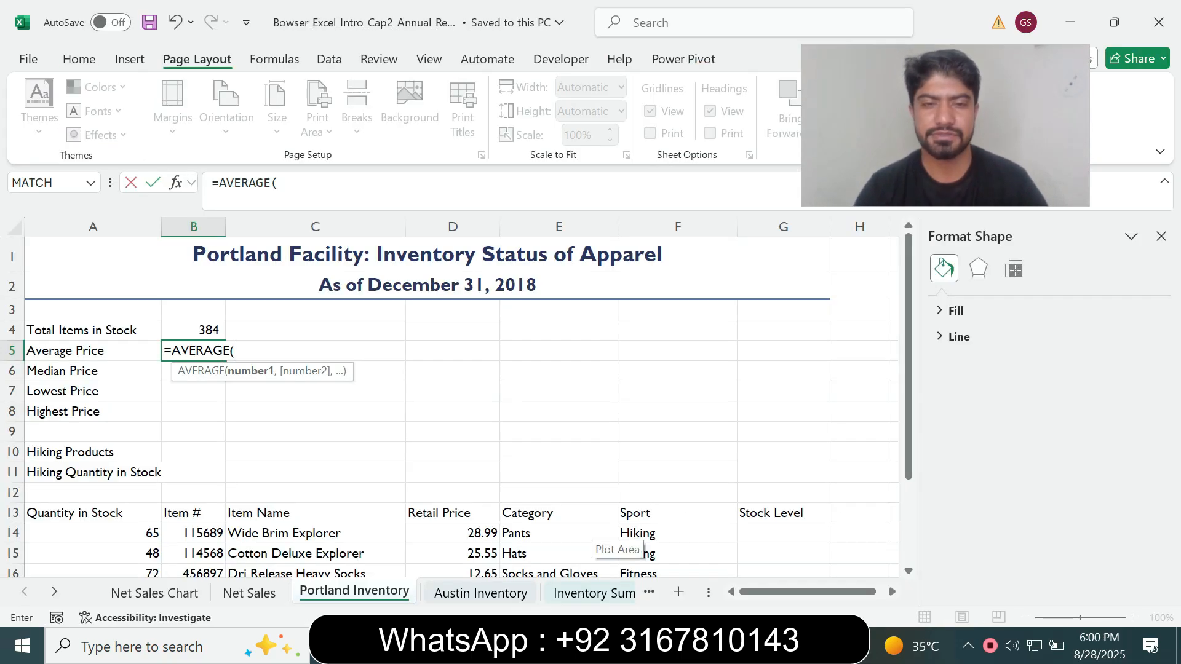
drag(452, 532, 479, 533)
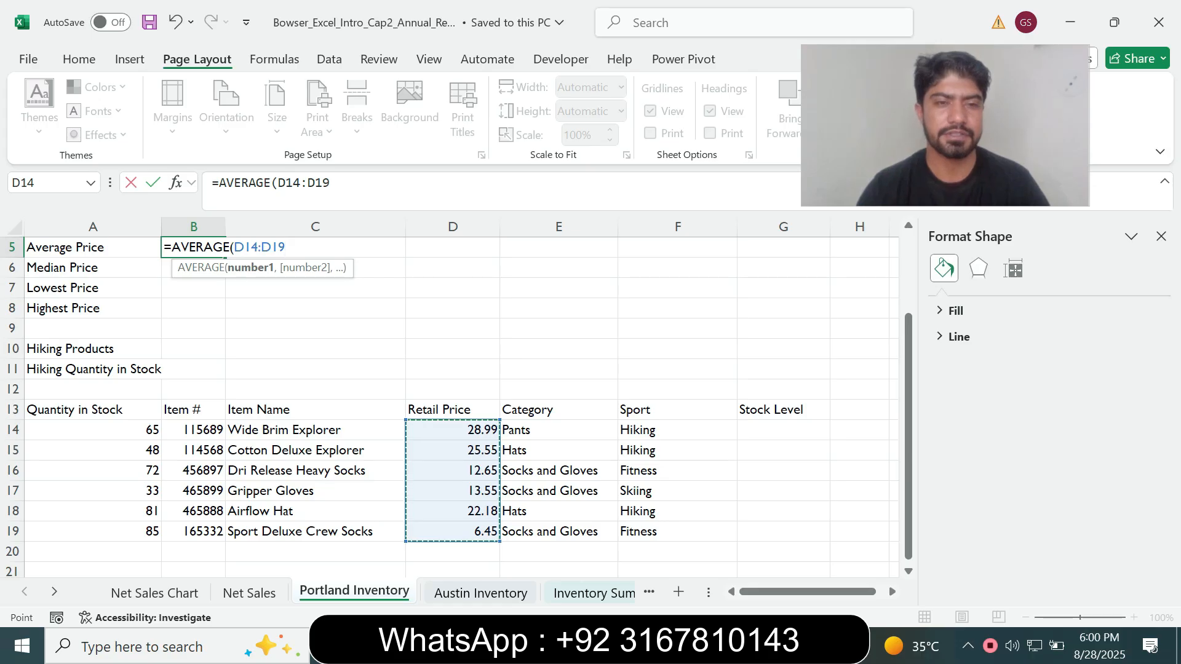
text())
key(Return)
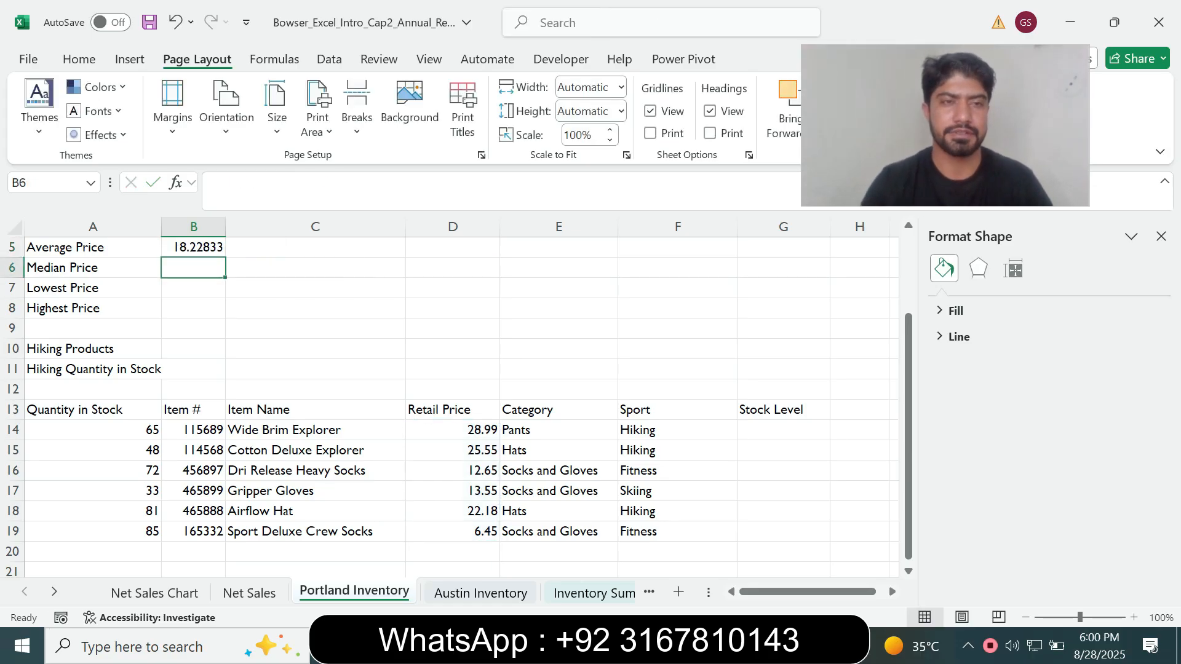
Compare the average retail price instruction in Word with cell B5's formula in Excel, and read the median price requirement
scroll(449, 400, up, 1)
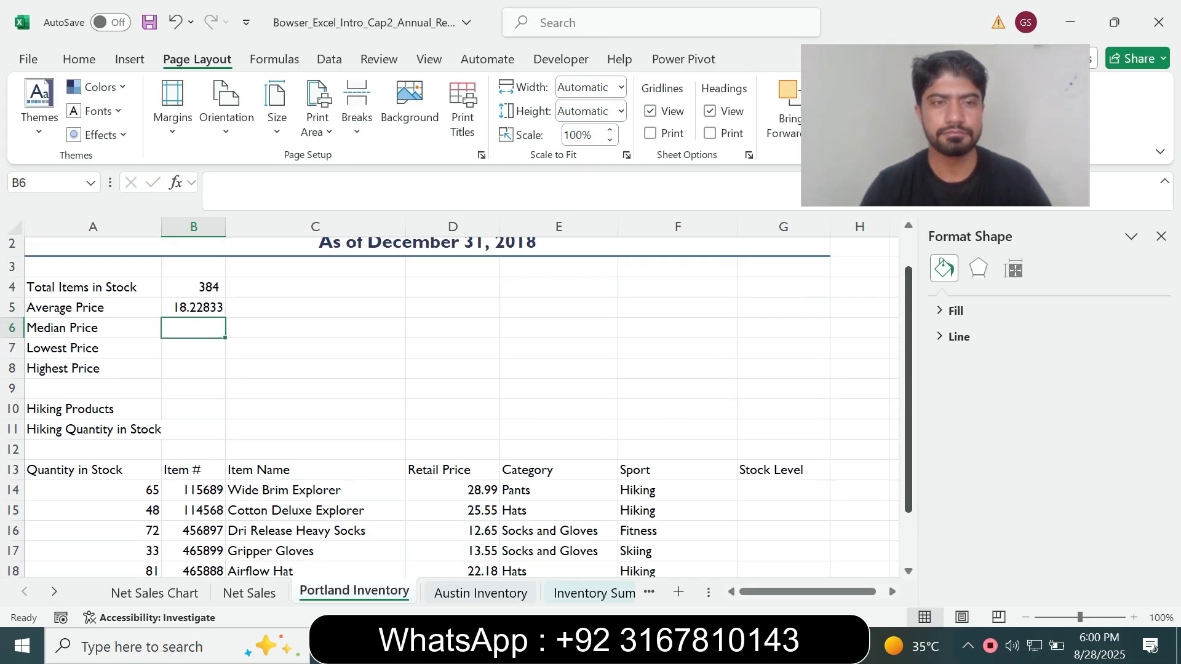
key(alt+Tab)
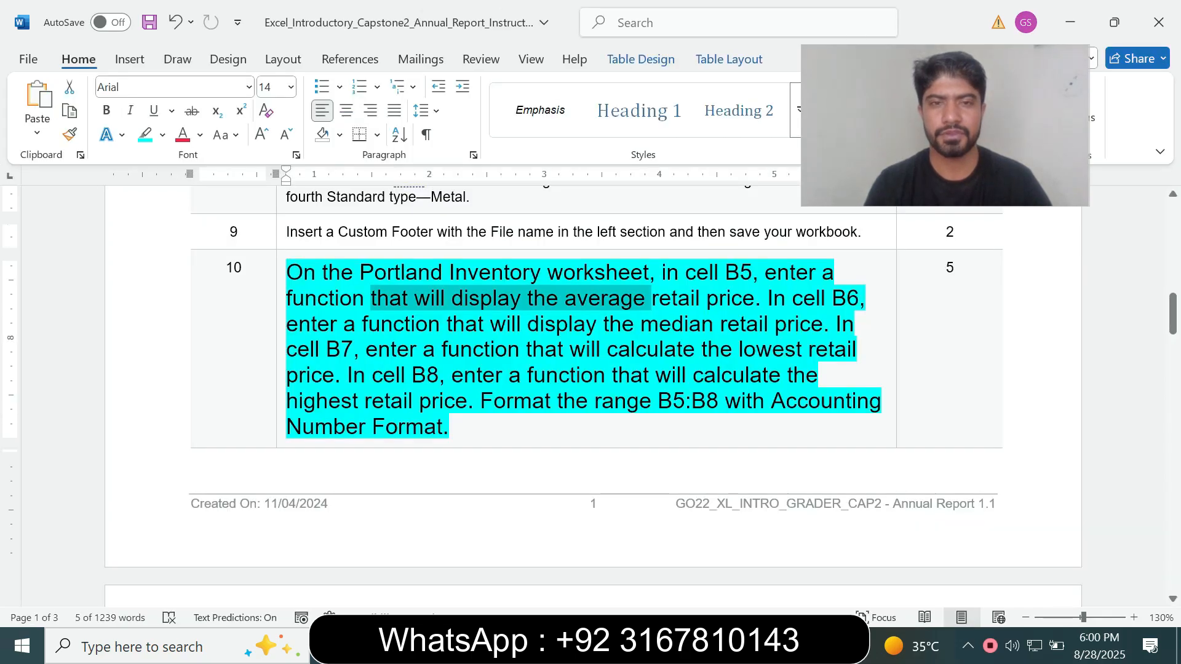
click(506, 324)
drag(423, 299, 759, 298)
click(640, 324)
key(alt+Tab)
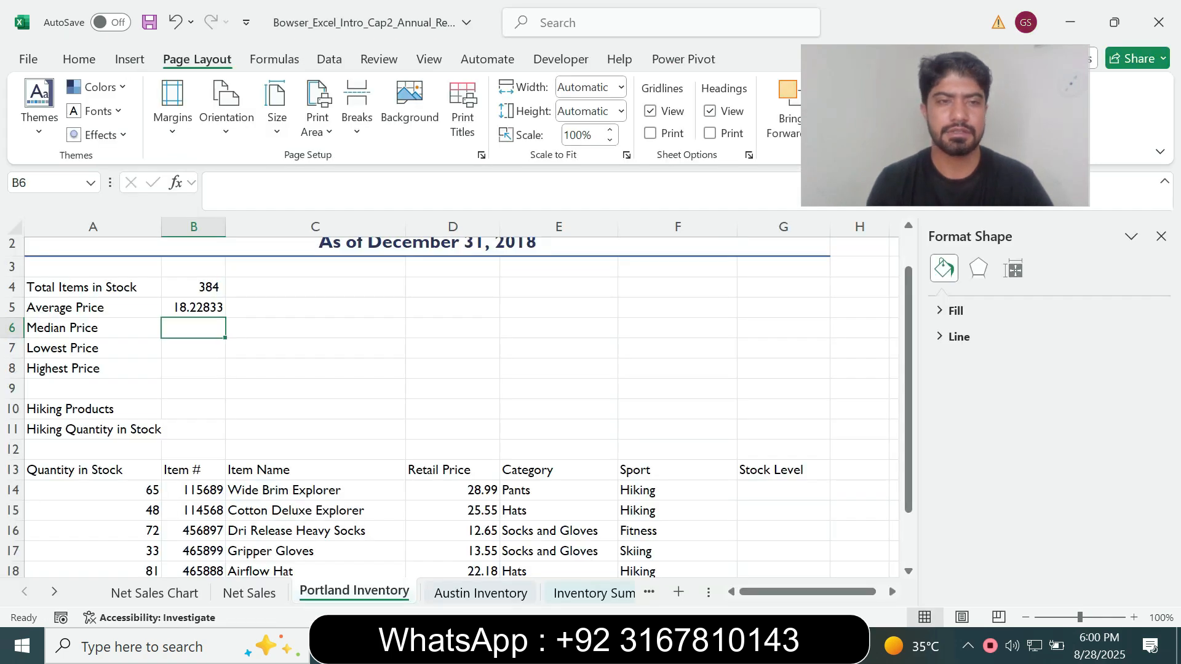
click(185, 307)
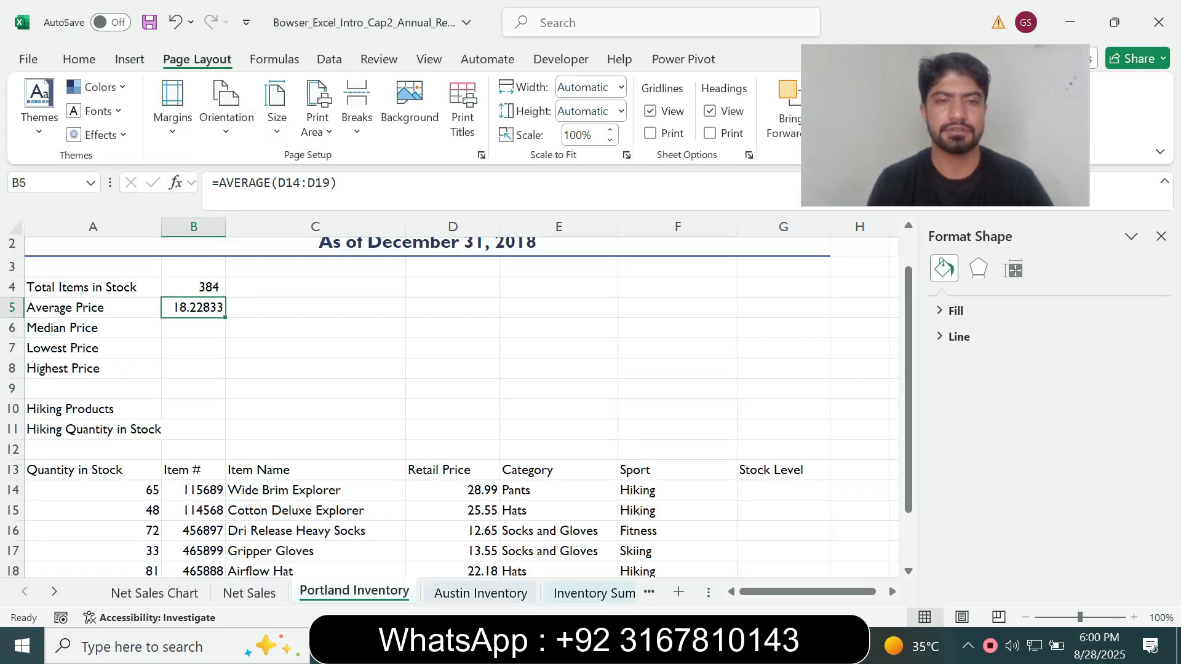
key(alt+Tab)
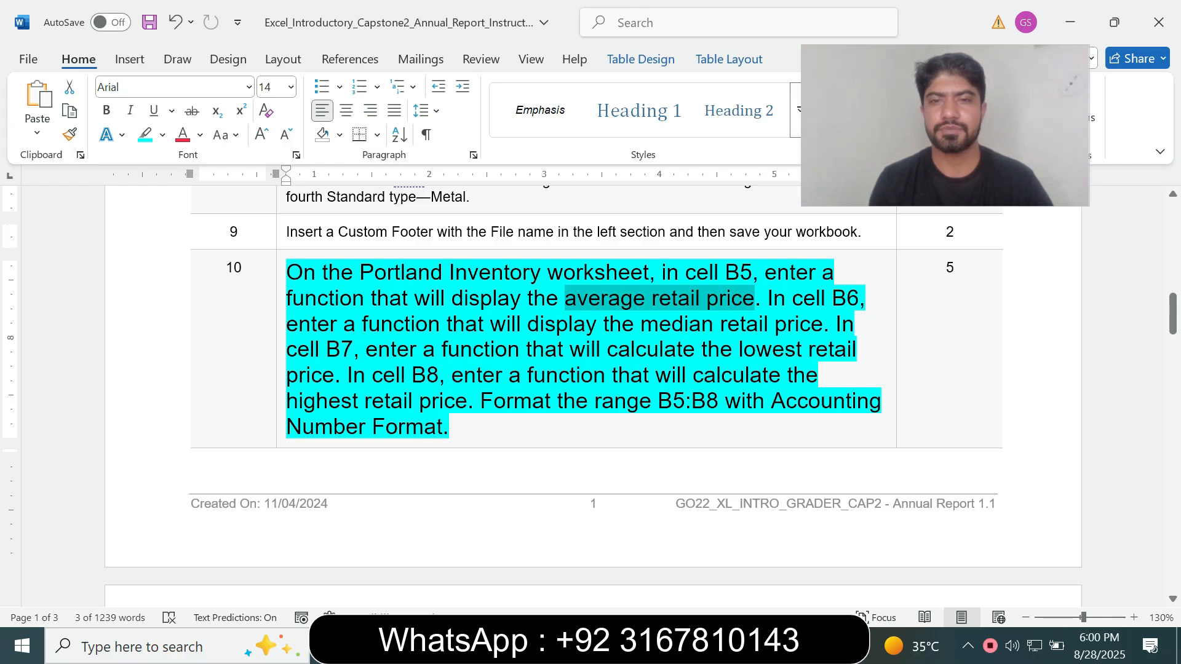
key(alt+Tab)
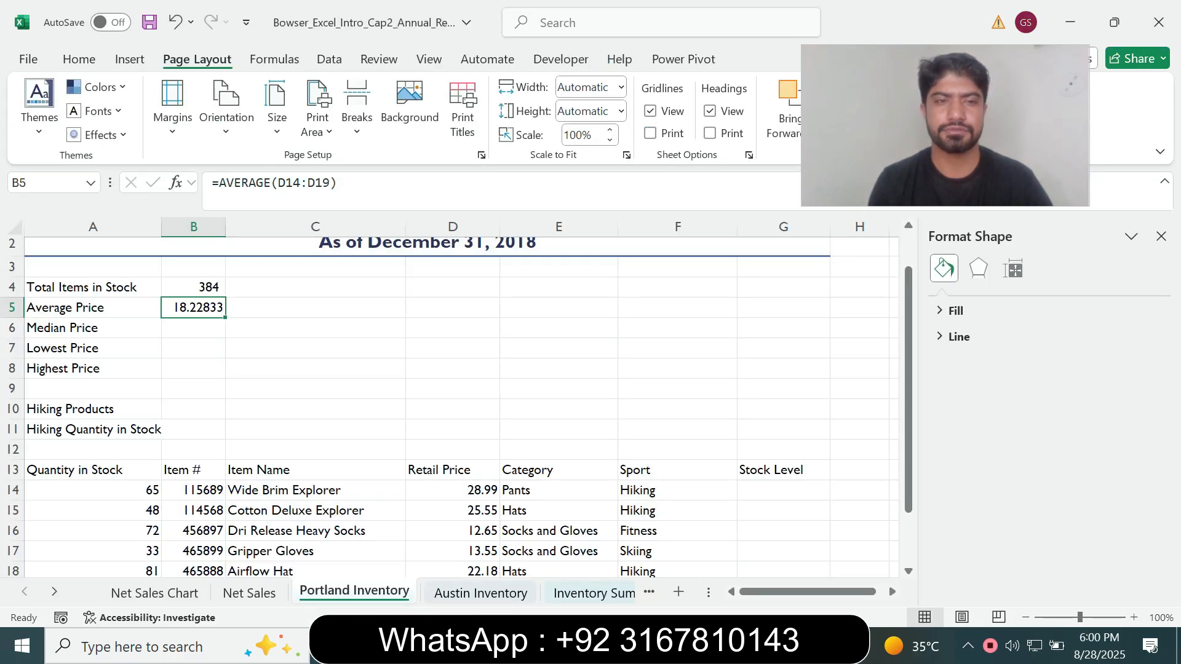
Enter =MEDIAN(D14:D19) in cell B6 for the median retail price and check its formula
click(193, 327)
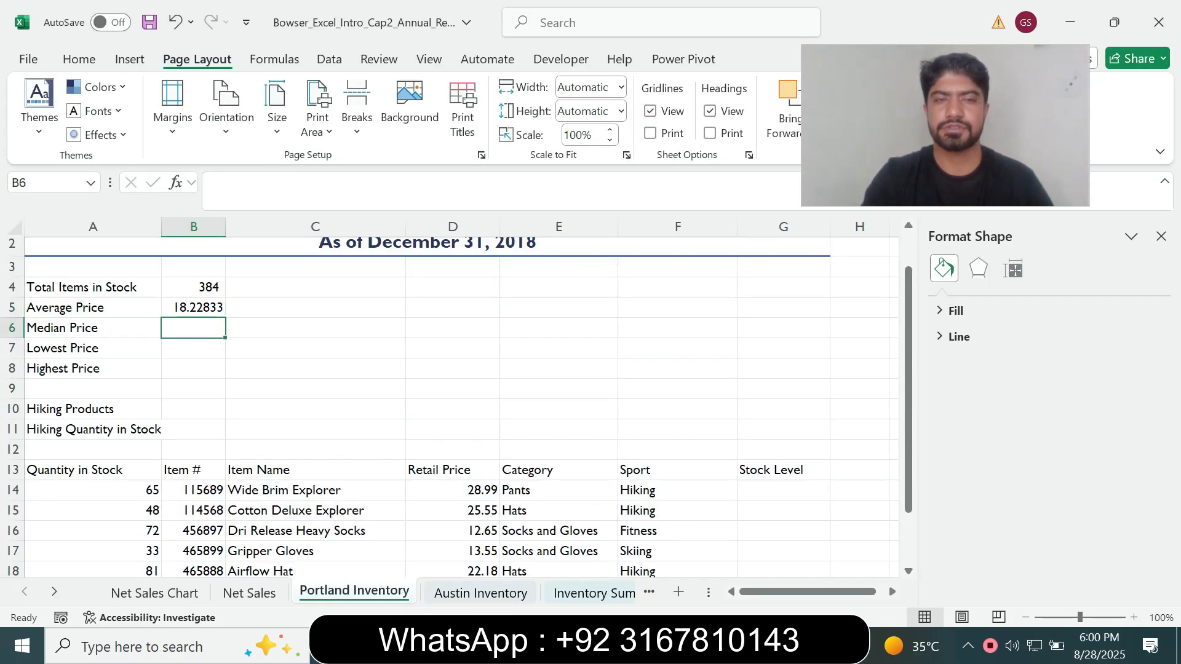
text(=medi)
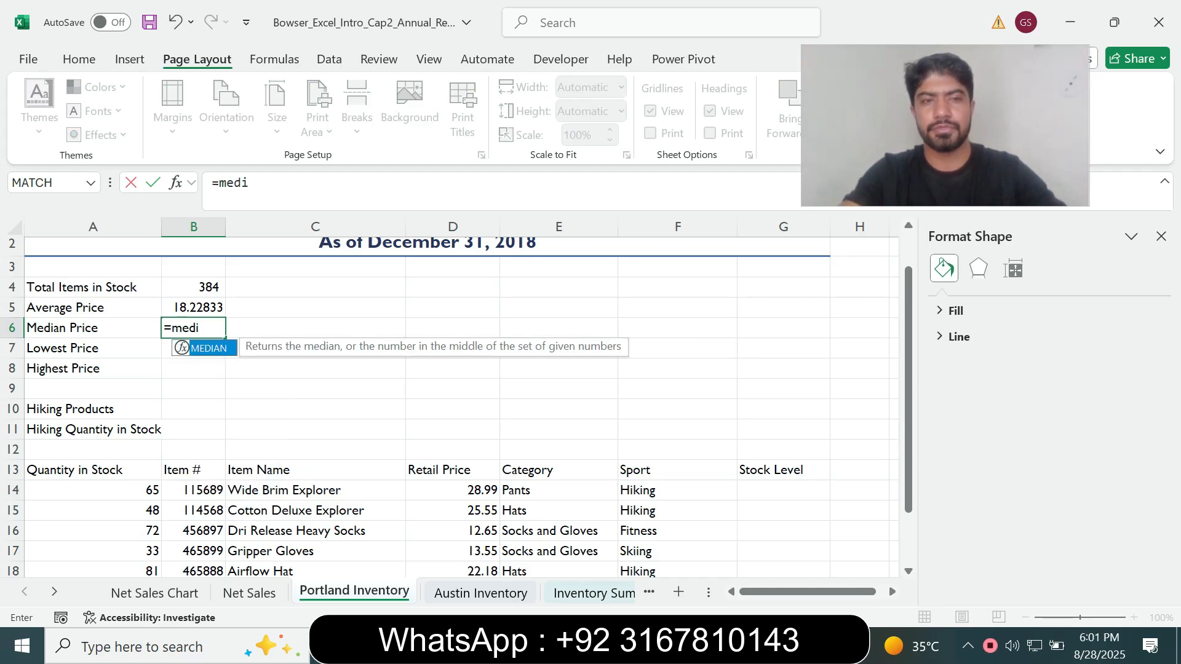
key(Tab)
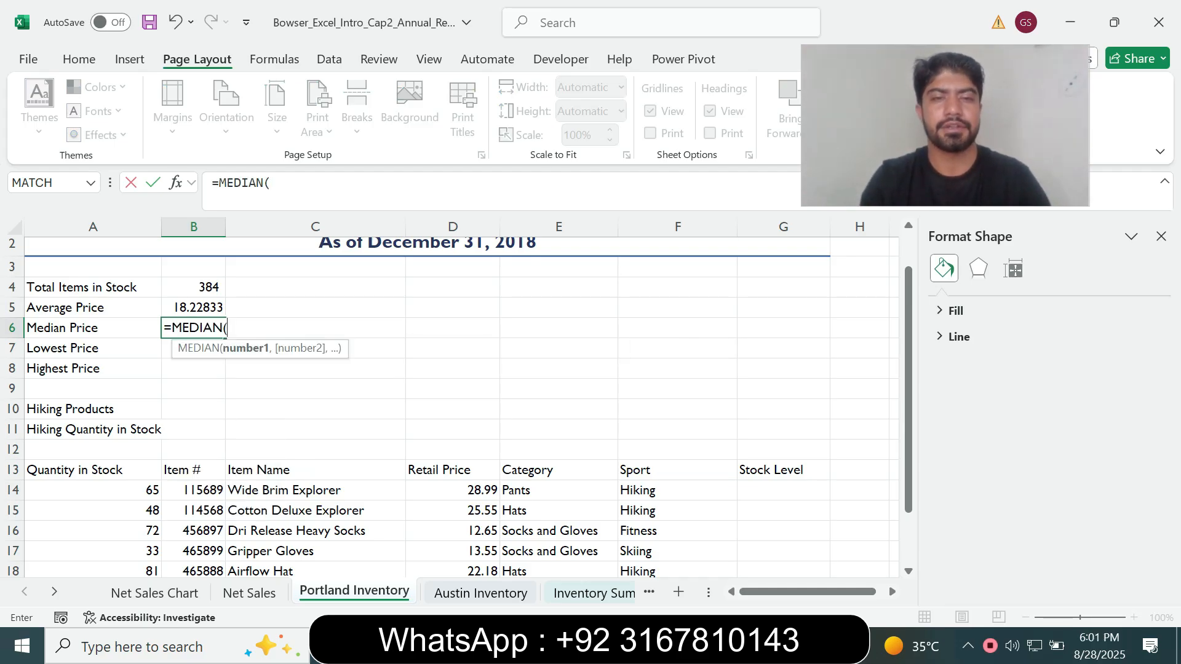
drag(486, 490, 496, 536)
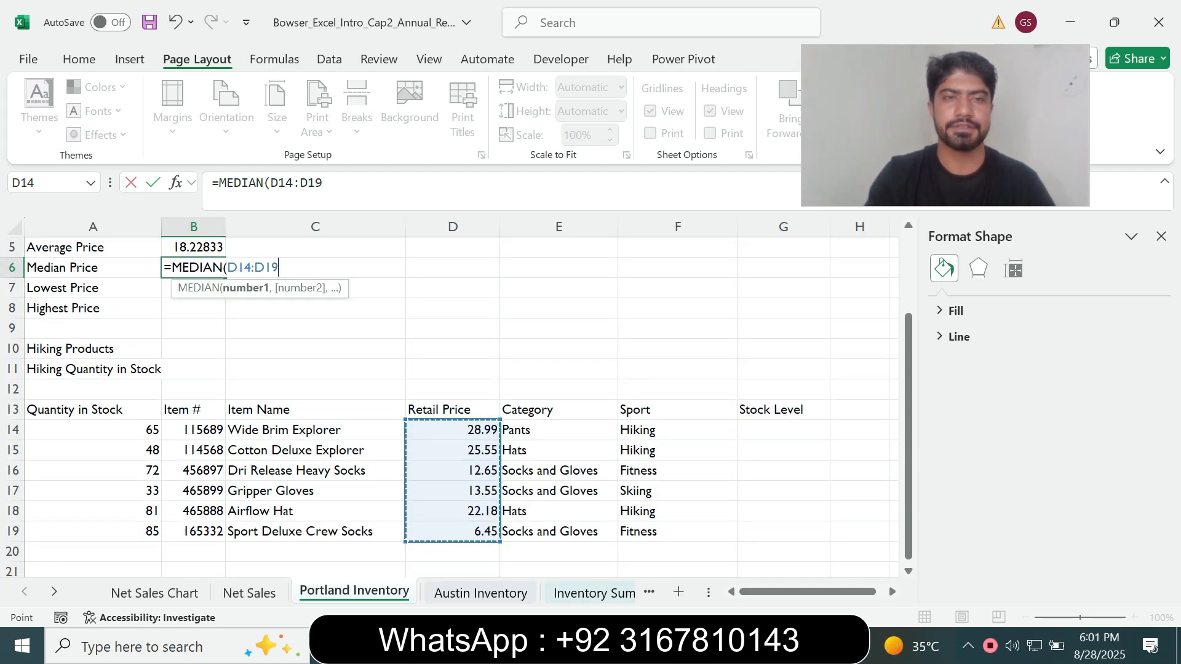
text())
key(Return)
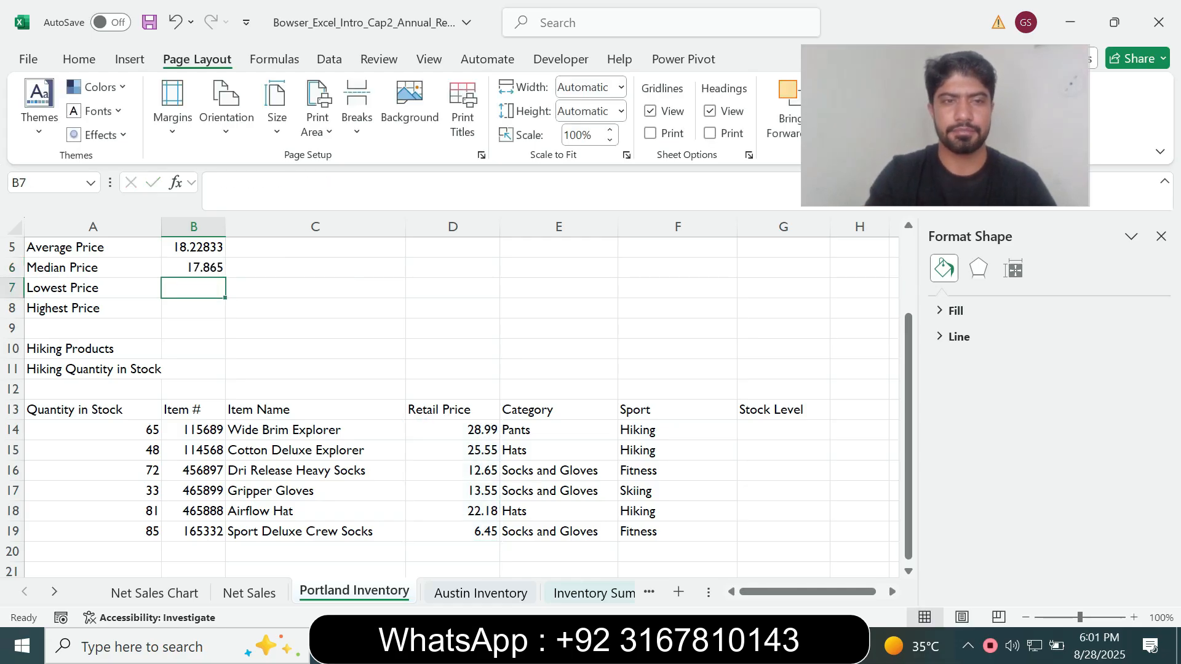
key(Up)
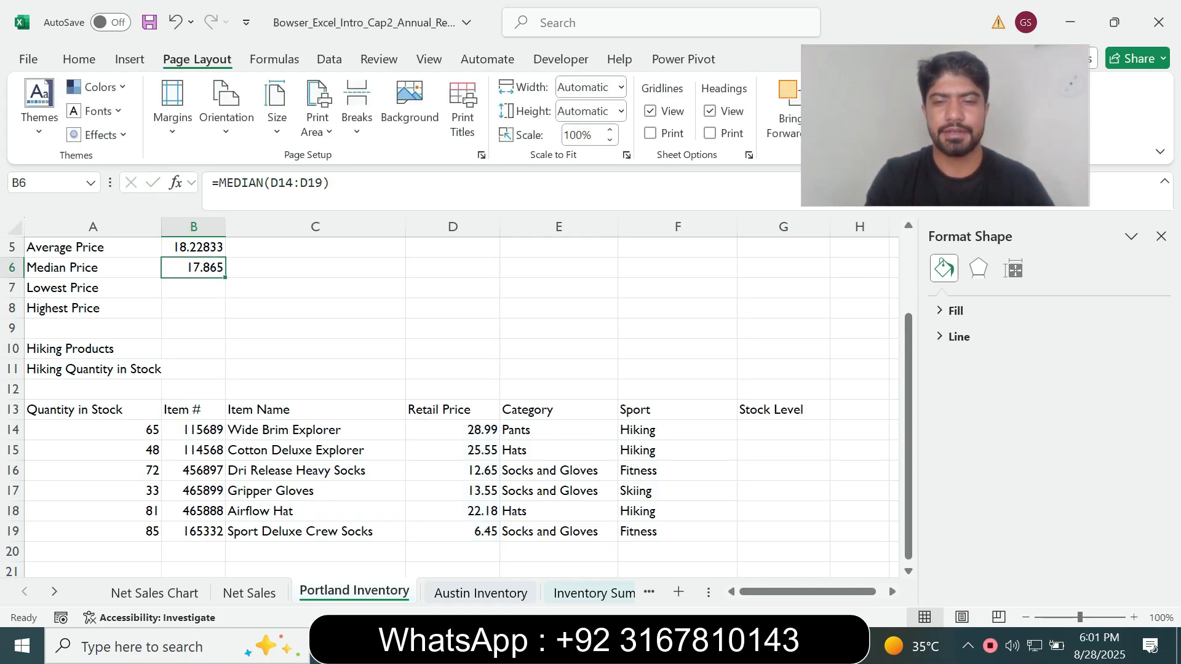
Read the cell B7 instruction in Word, then enter =MIN(D14:D19) in cell B7 in Excel for the lowest retail price
key(alt+Tab)
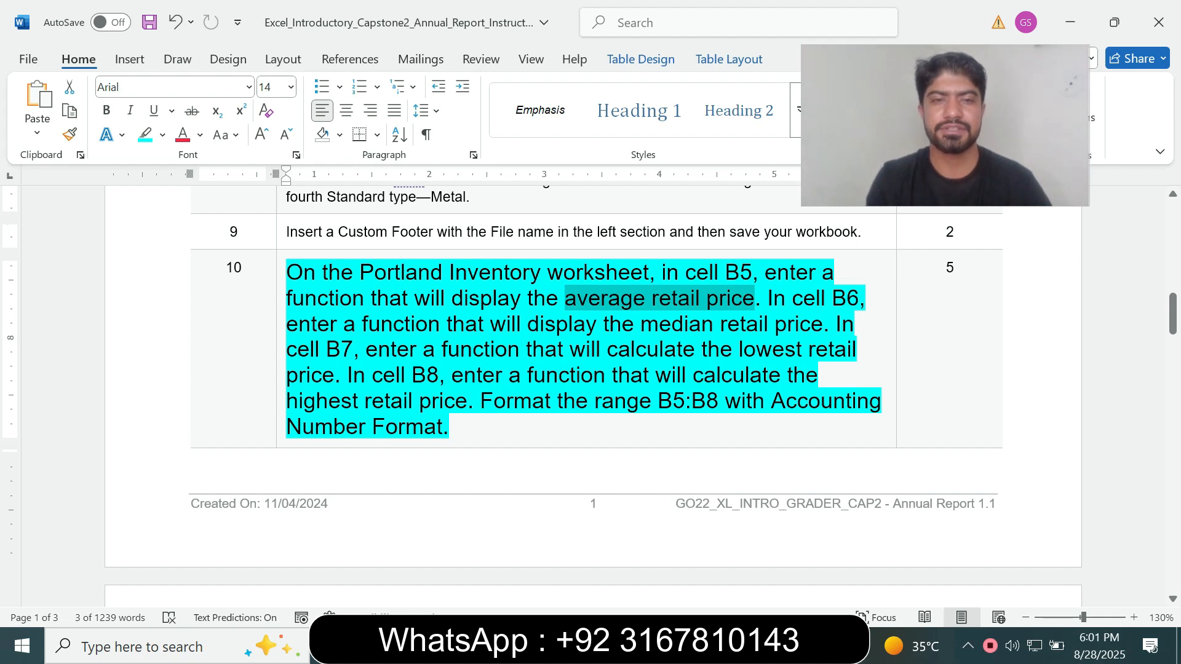
drag(287, 351, 418, 350)
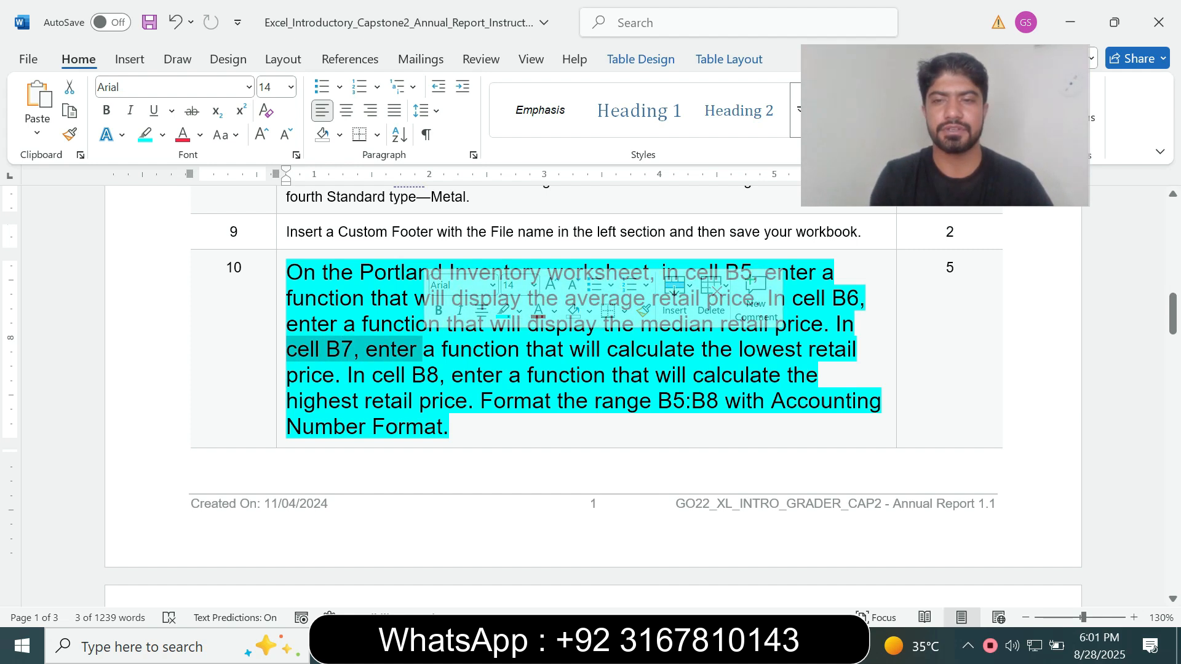
key(alt+Tab)
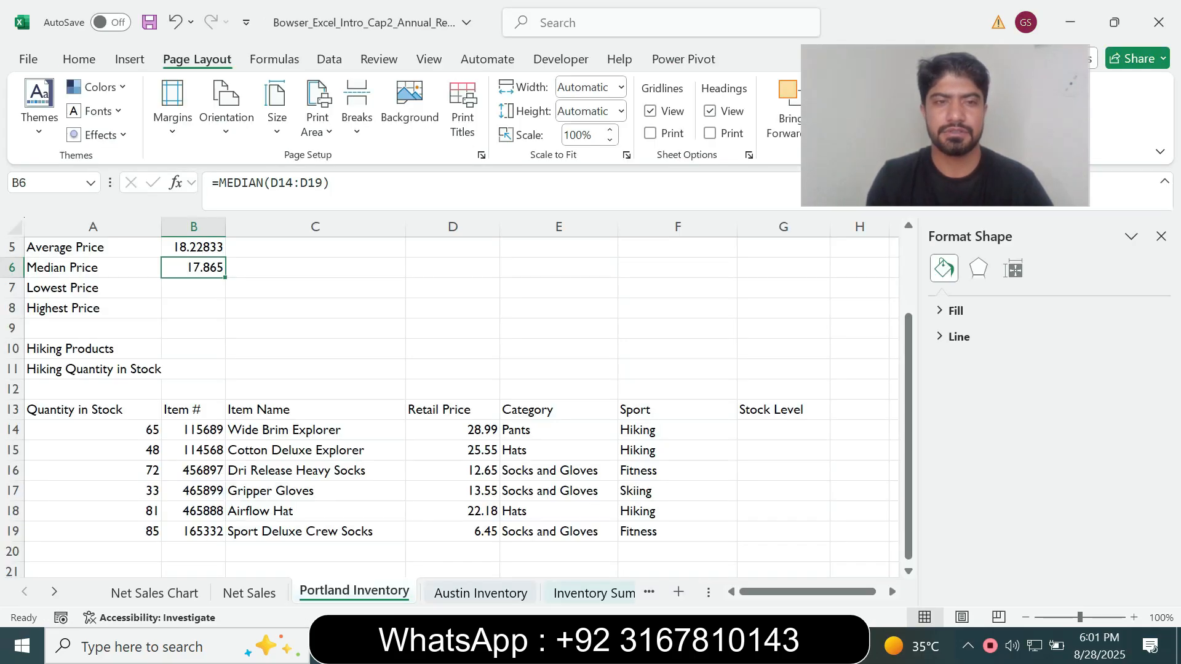
click(194, 287)
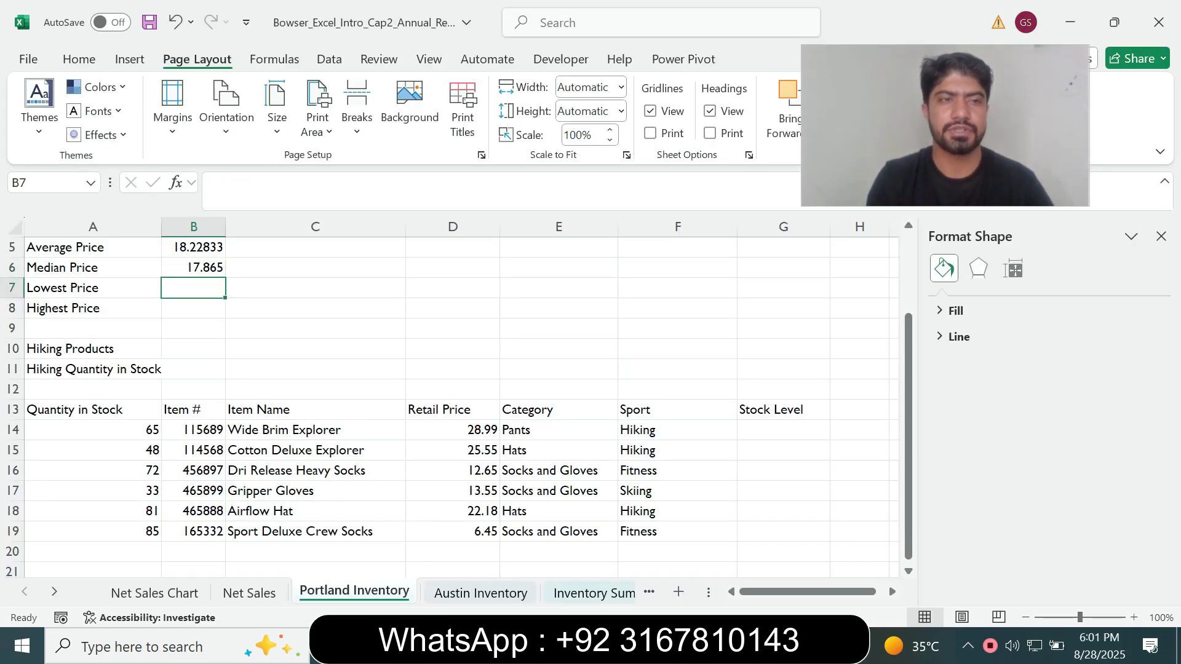
text(=min)
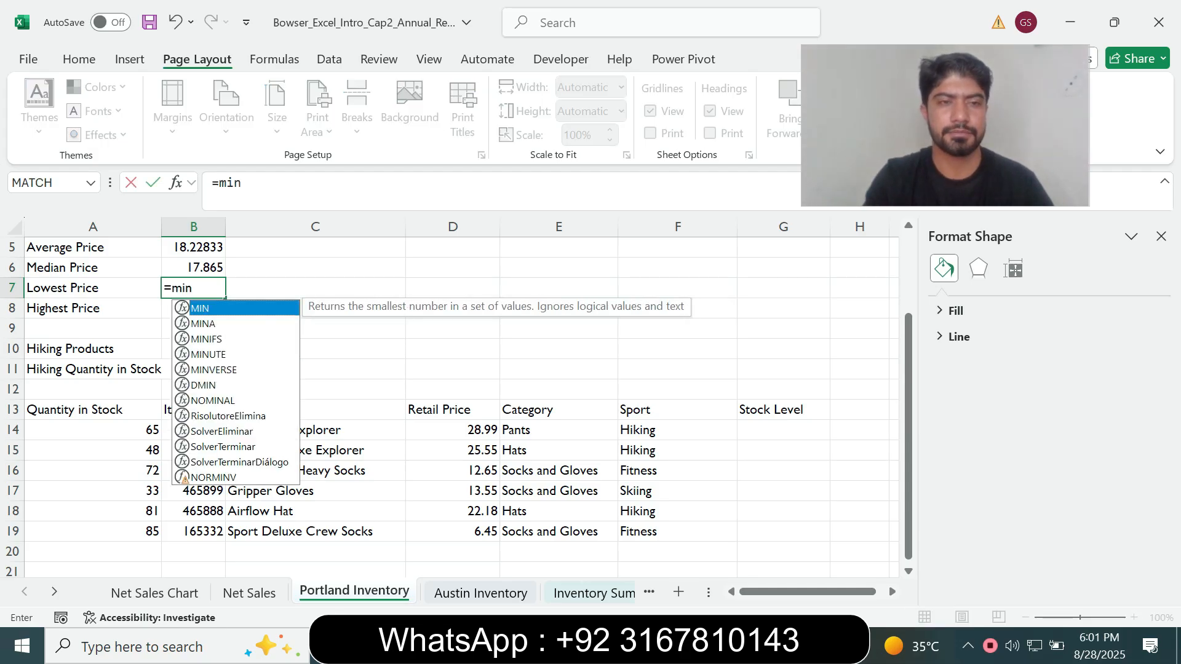
key(Tab)
key(alt+Tab)
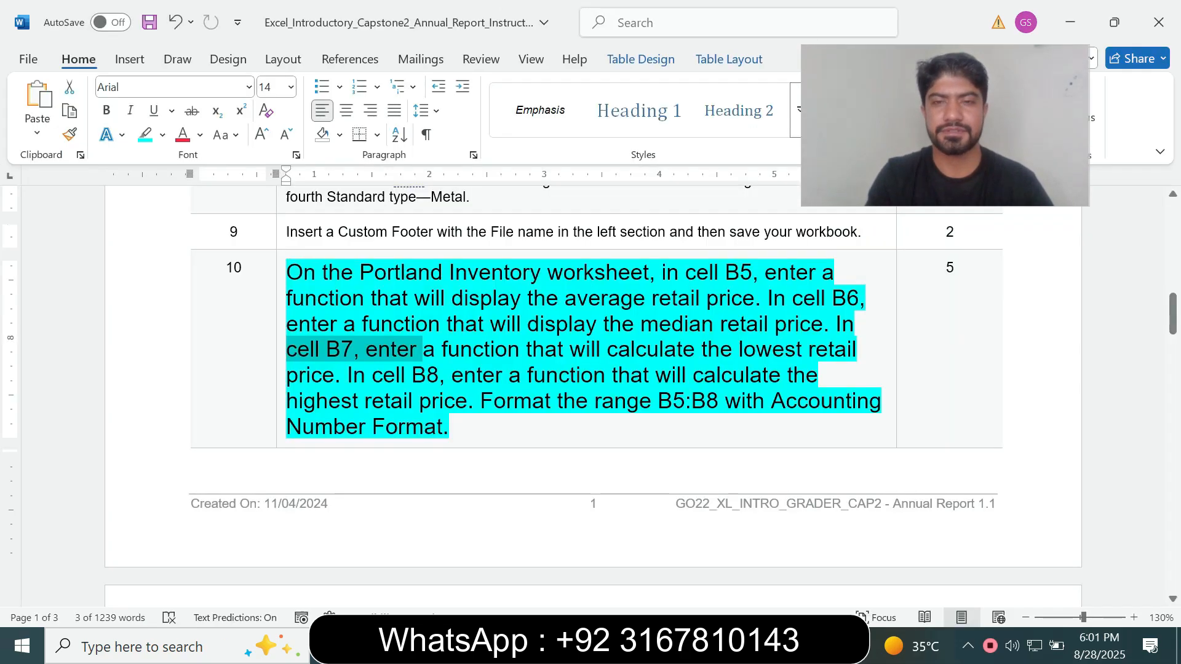
key(alt+Tab)
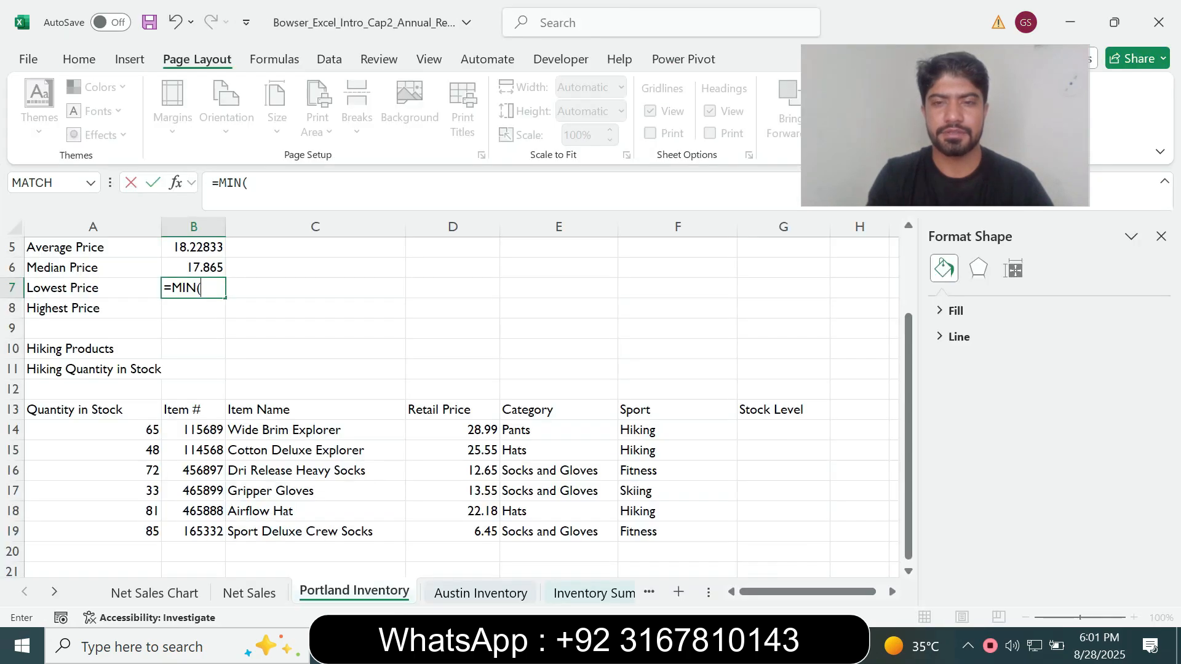
click(452, 429)
drag(453, 429, 452, 531)
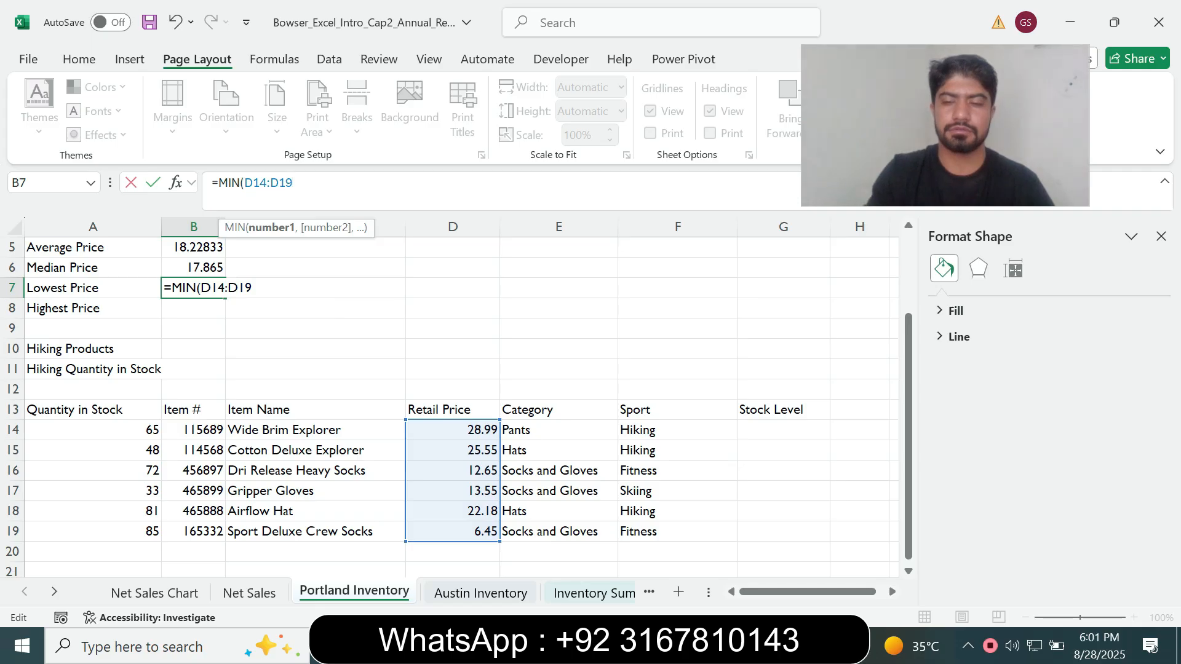
text())
key(Return)
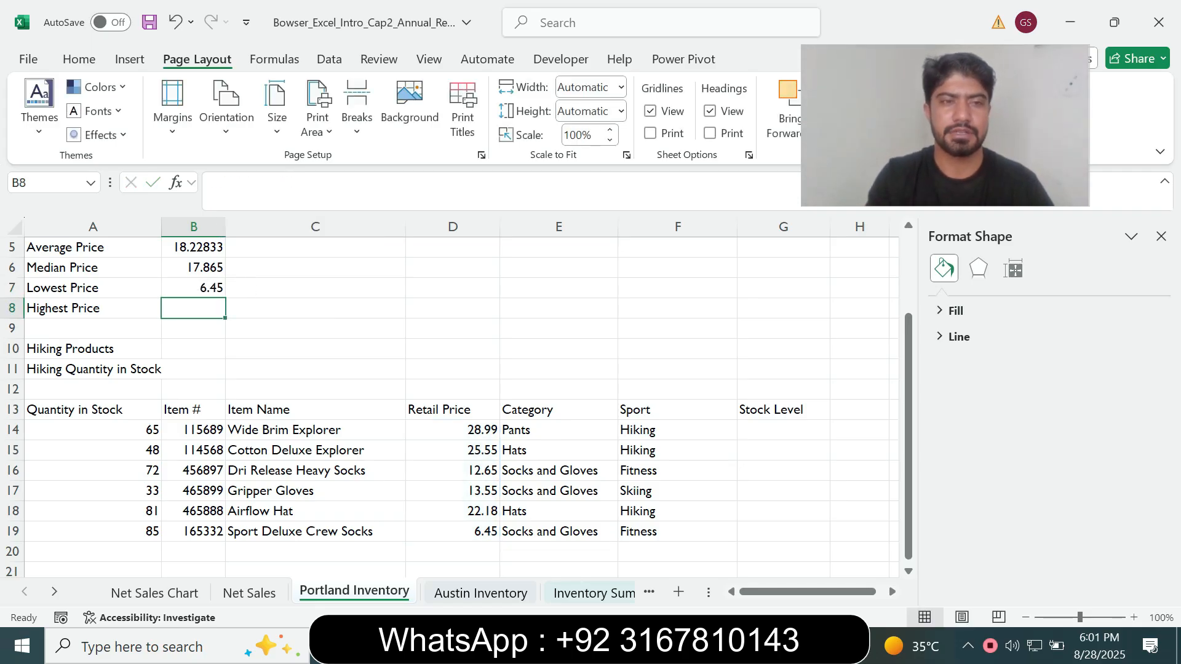
Read the cell B8 instruction in Word, then enter =MAX(D14:D19) in cell B8 in Excel for the highest retail price
key(alt+Tab)
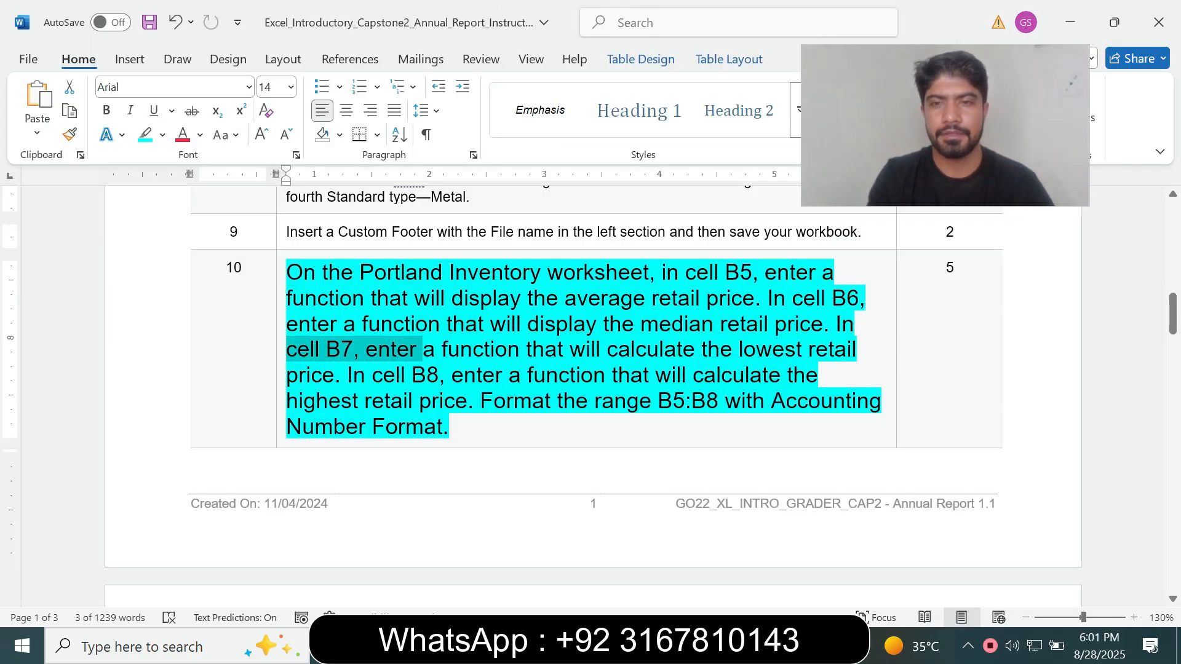
drag(347, 375, 611, 375)
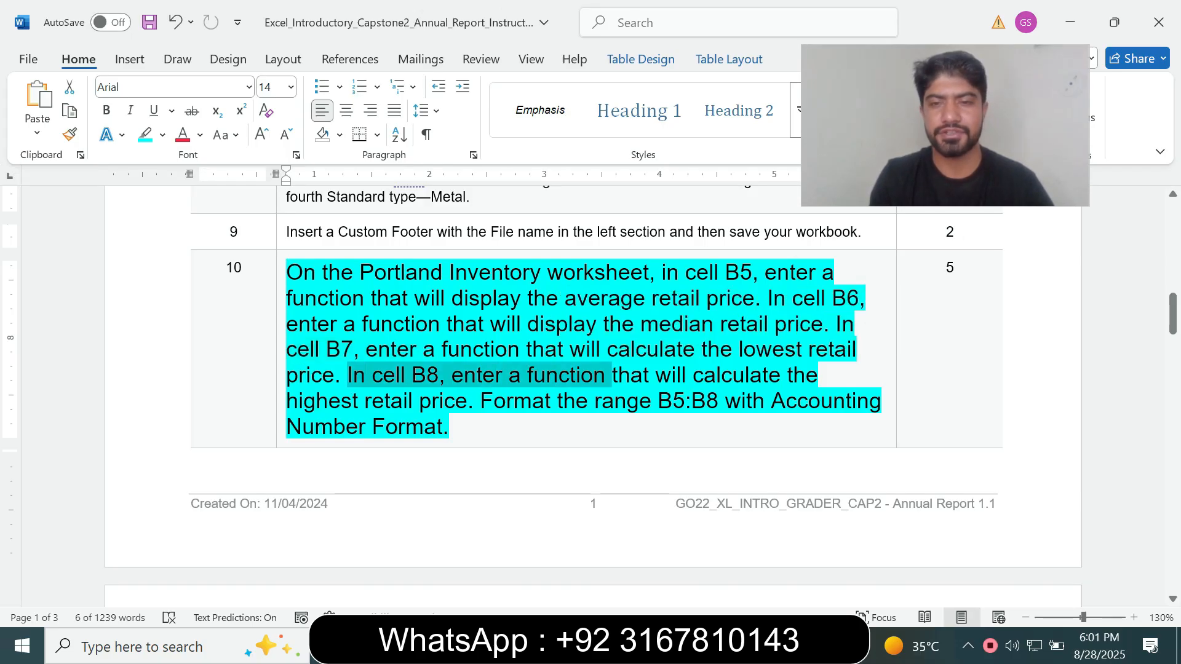
key(alt+Tab)
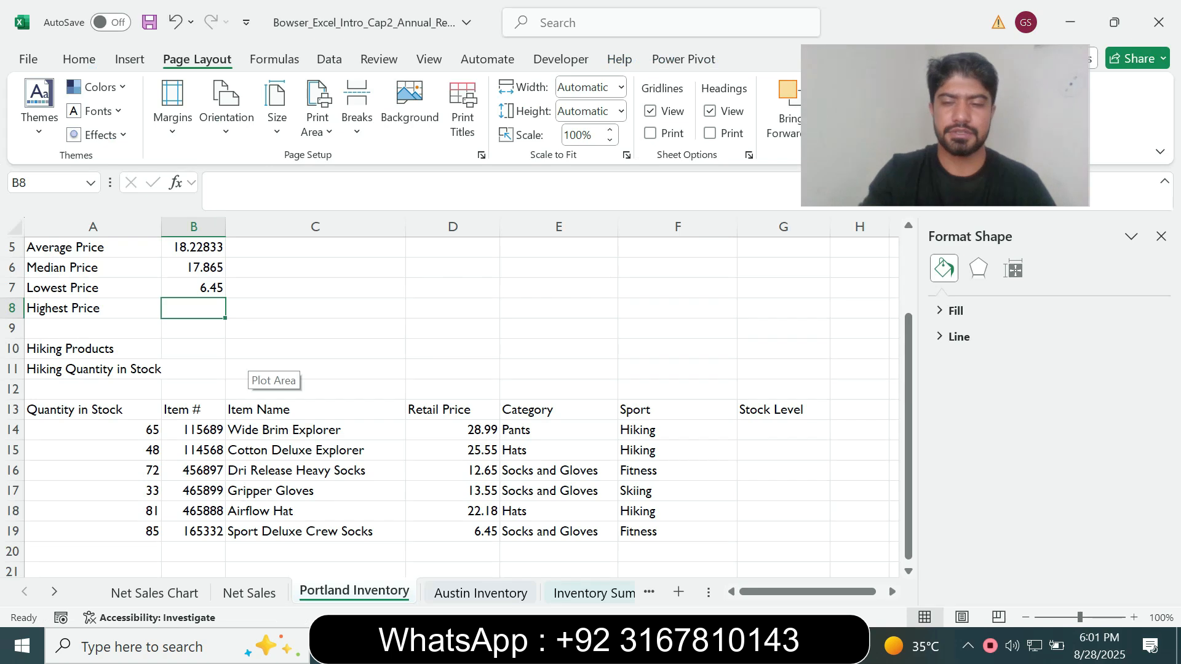
text(=max)
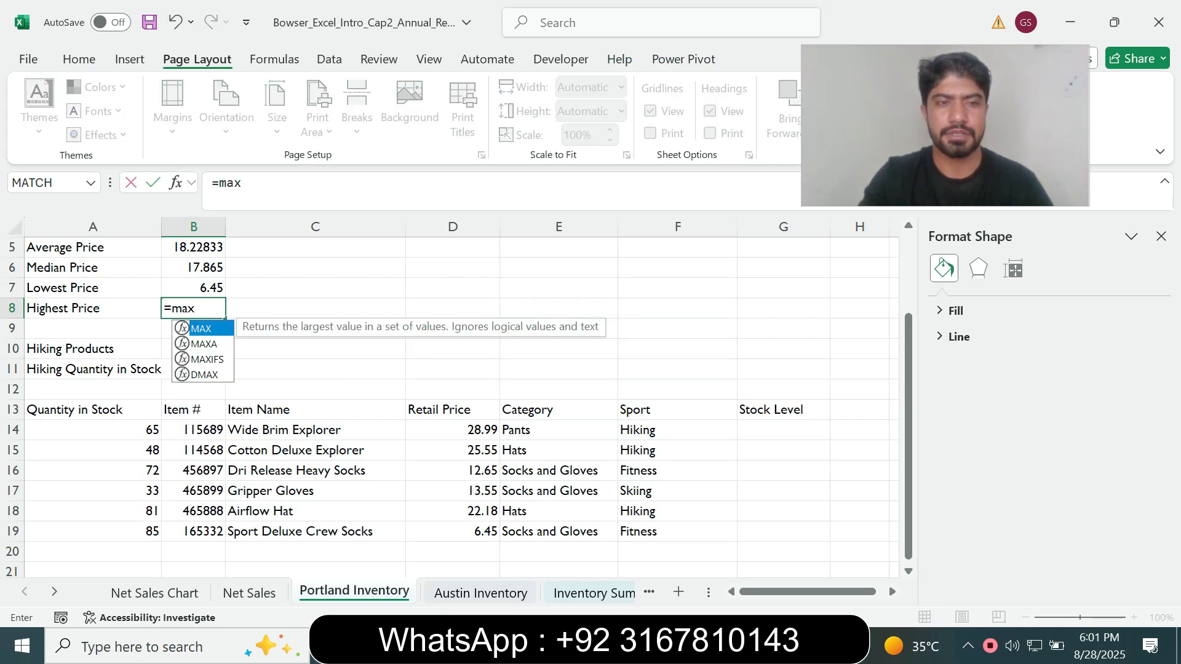
key(Tab)
drag(458, 430, 492, 532)
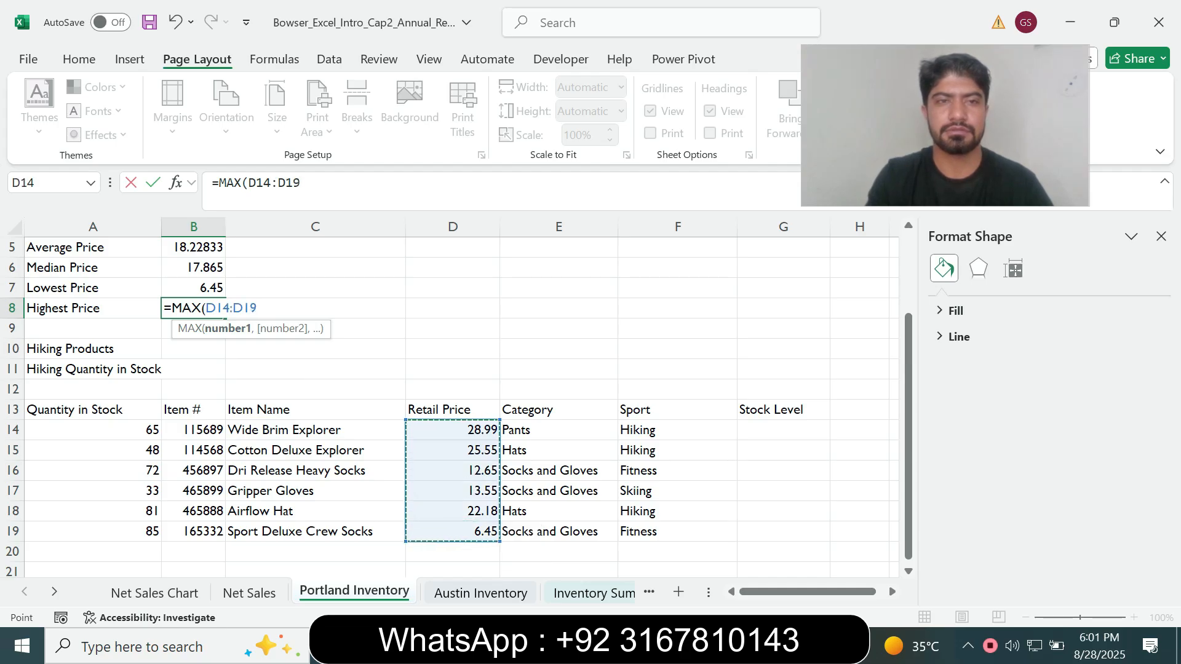
click(297, 183)
text())
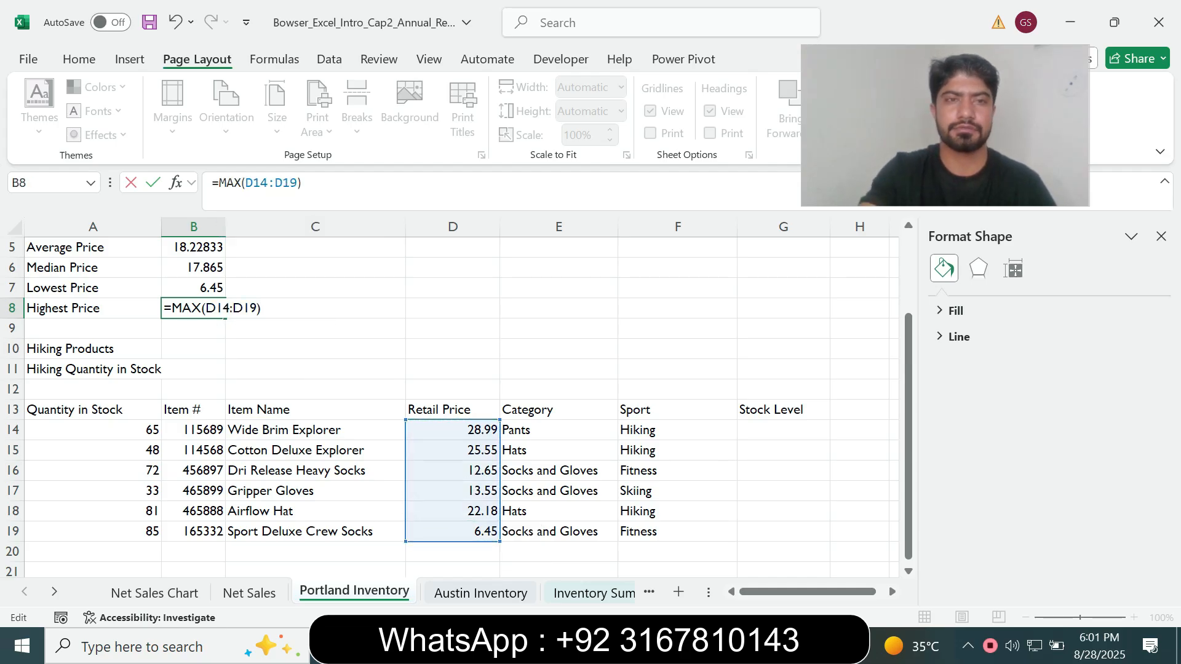
key(Return)
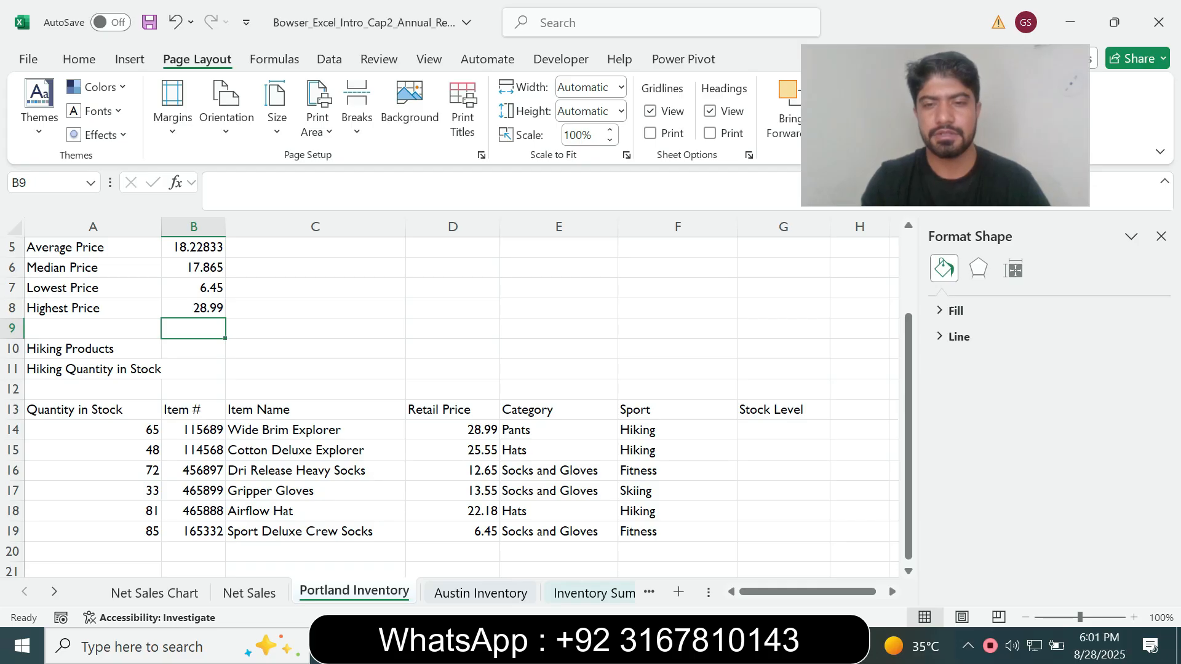
Check the formatting instruction in Word, then apply the $ English (United States) Accounting Number Format to B5:B8 in Excel
key(alt+Tab)
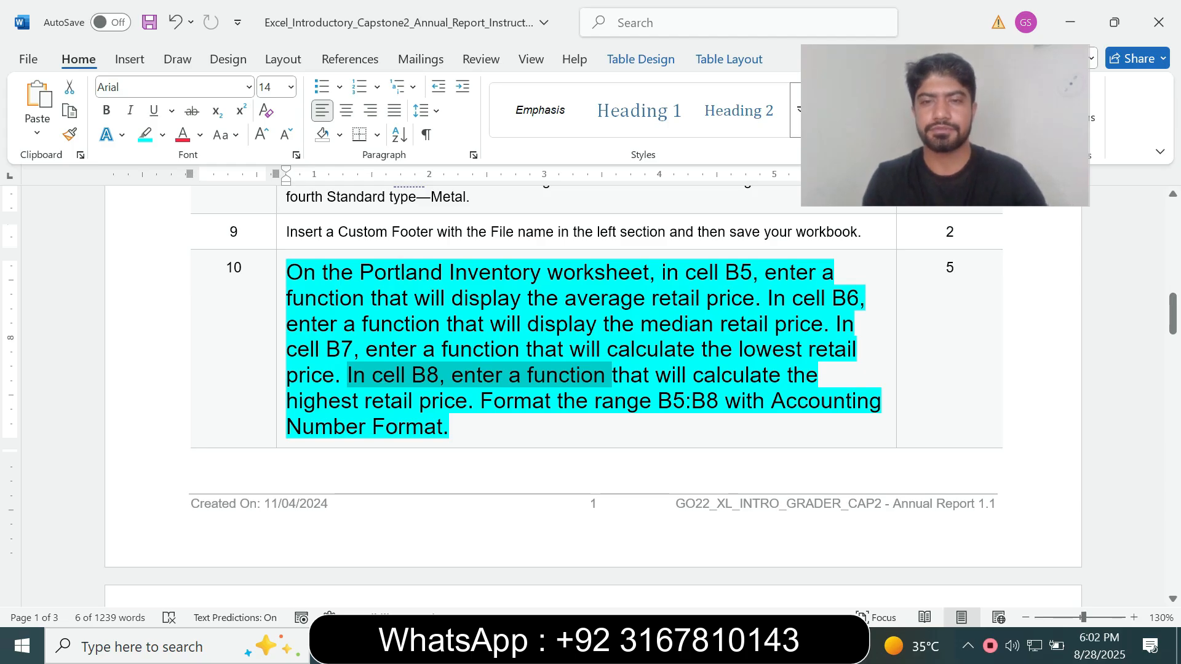
drag(658, 402, 718, 401)
key(alt+Tab)
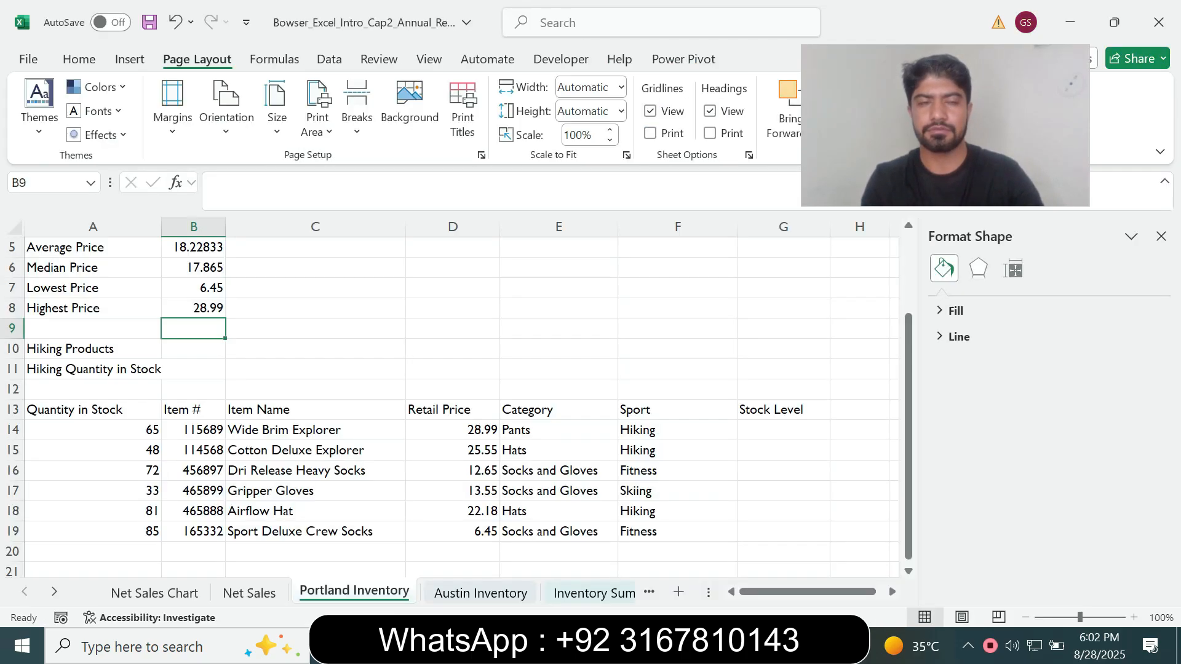
click(45, 183)
key(ctrl+v)
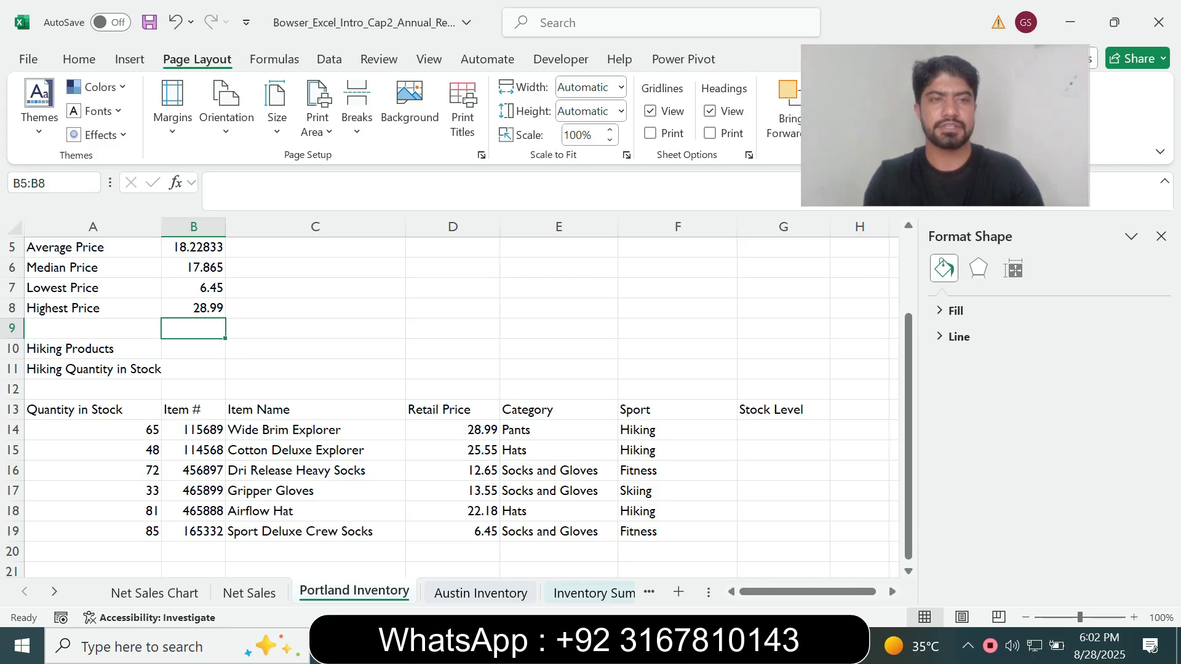
key(Return)
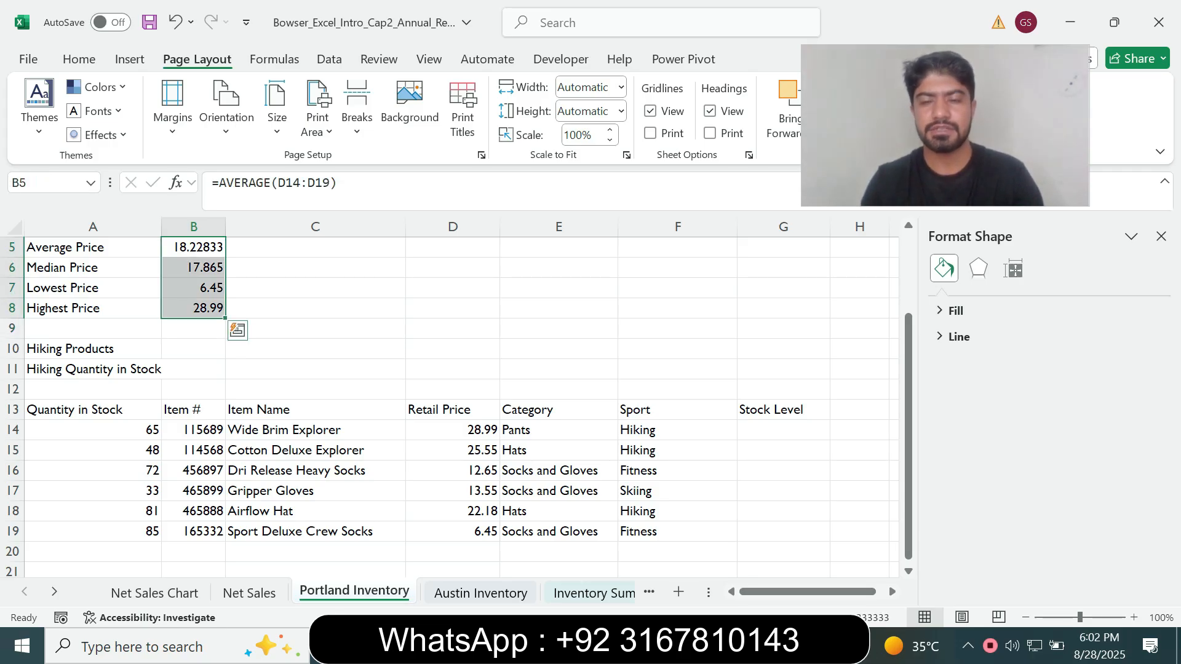
key(alt+Tab)
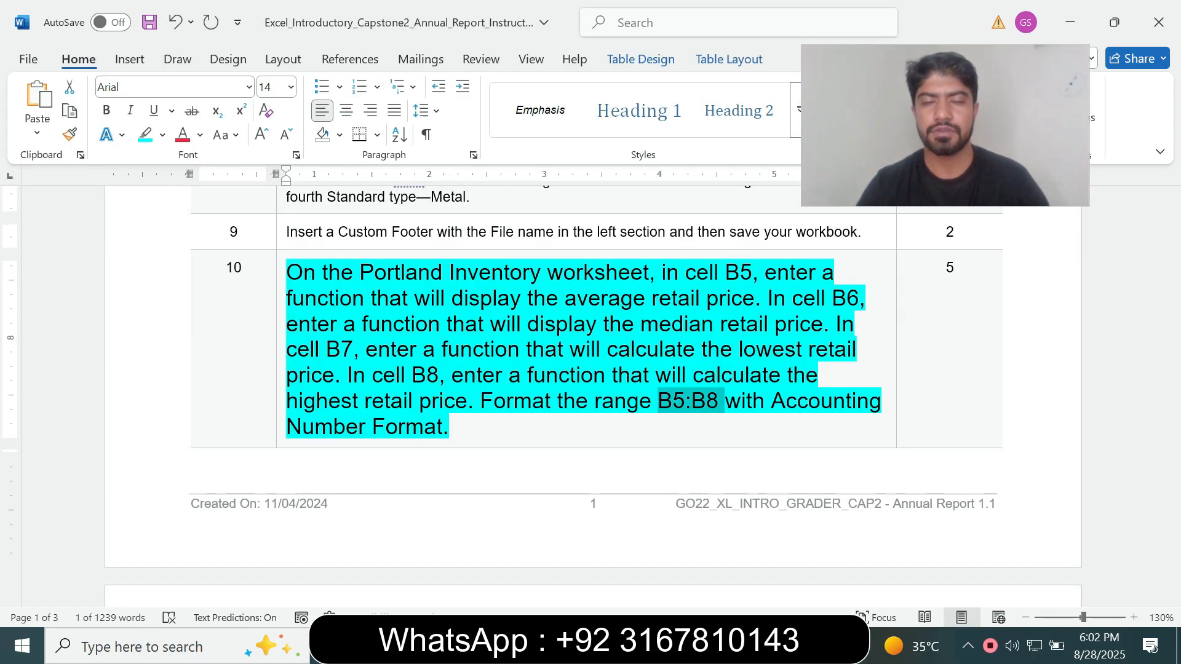
key(alt+Tab)
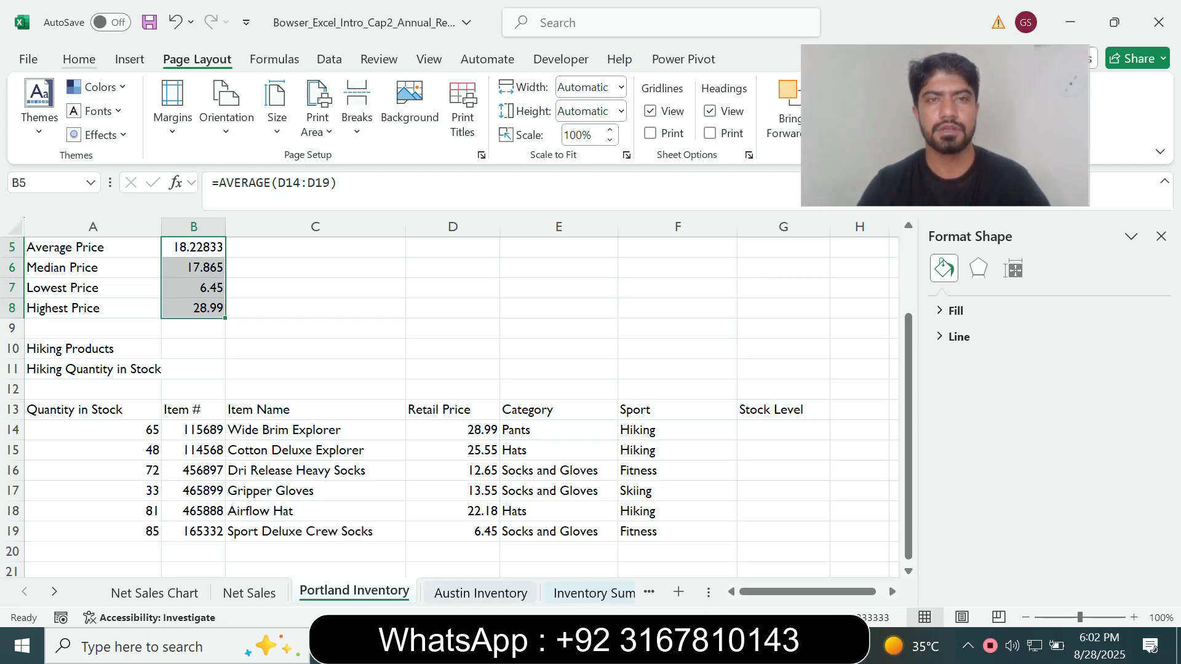
click(79, 59)
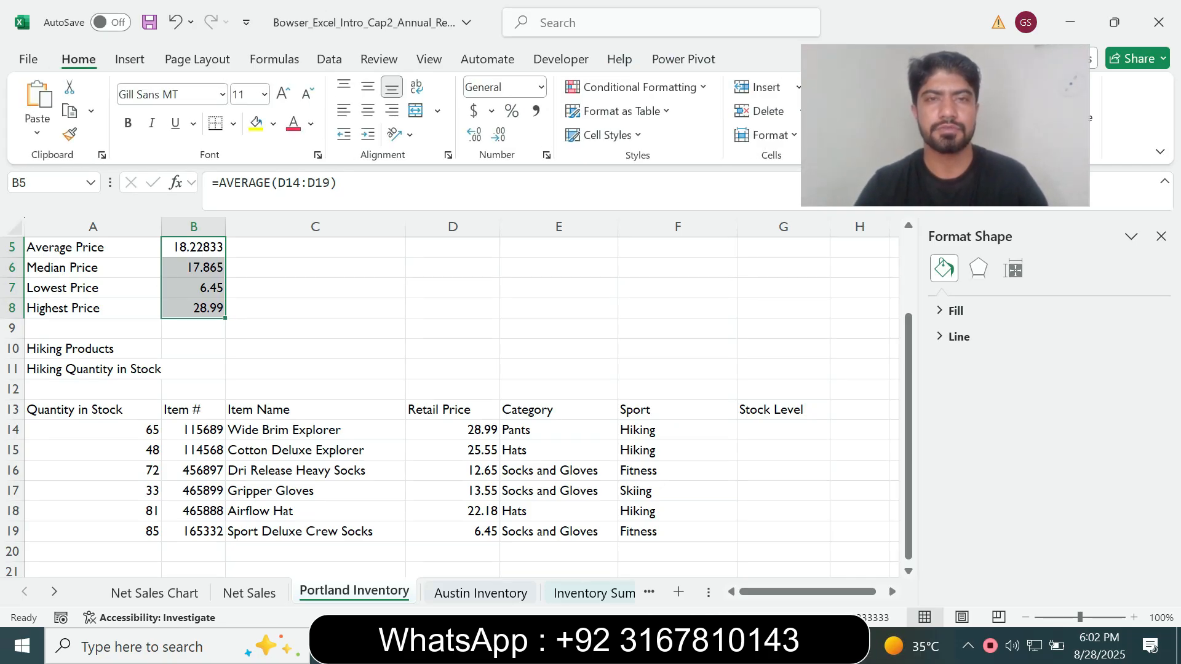
click(491, 110)
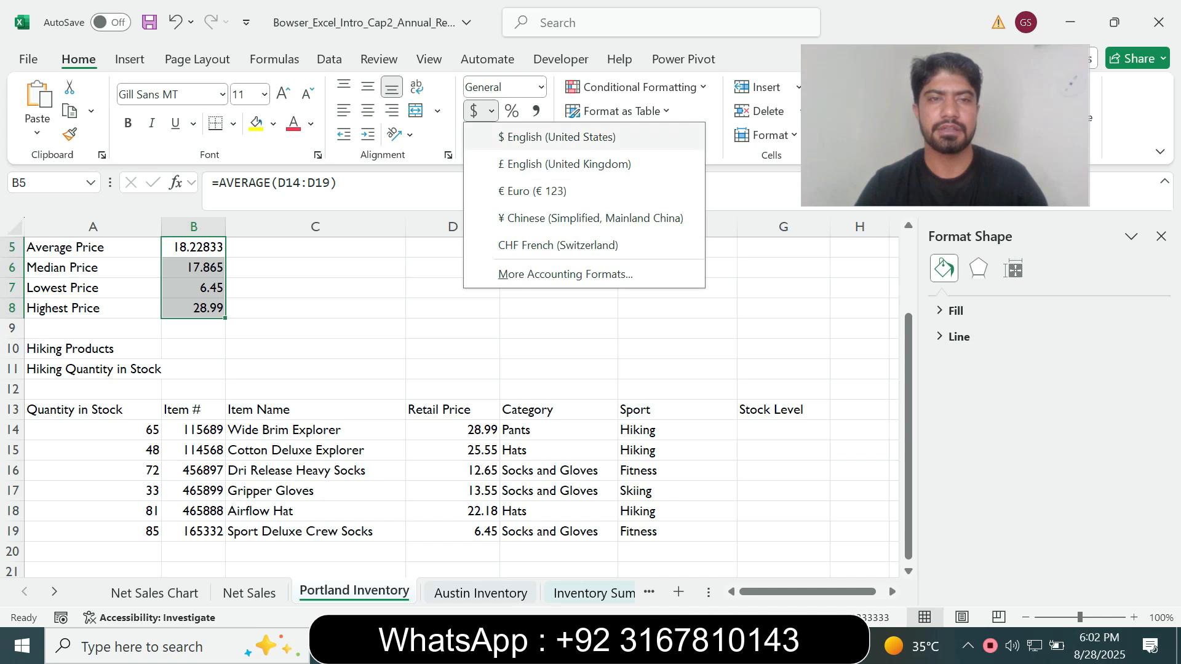
click(541, 137)
scroll(455, 406, up, 2)
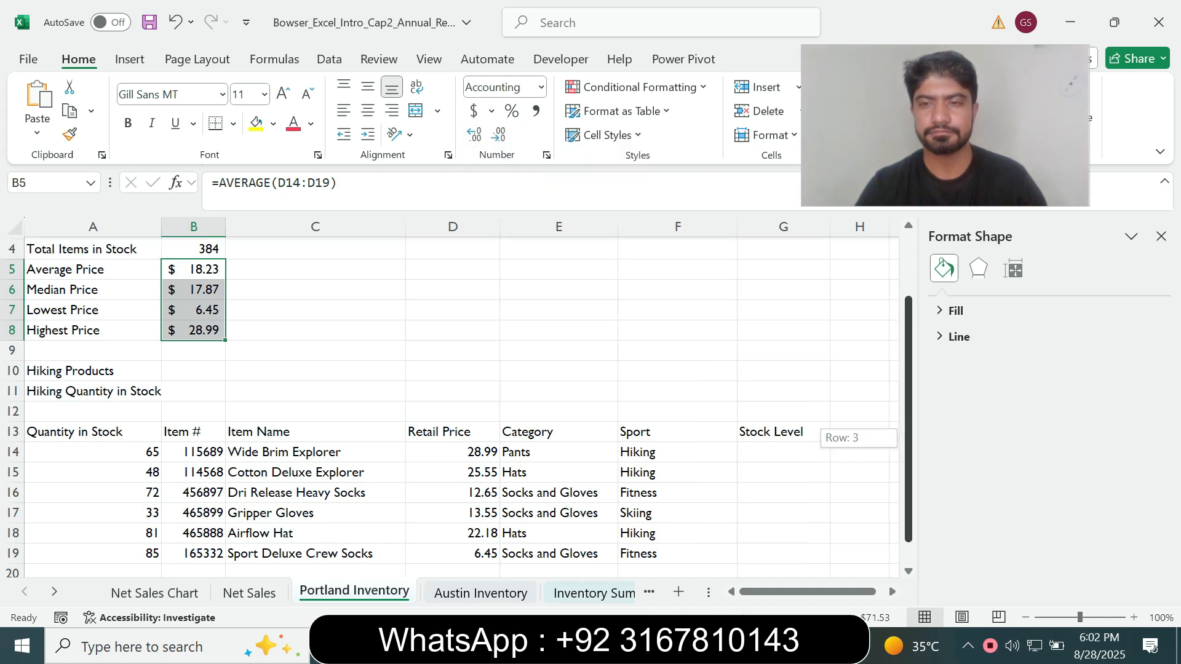
Switch to Word, set the step 10 instruction text back to 9 pt and remove its highlight
key(alt+Tab)
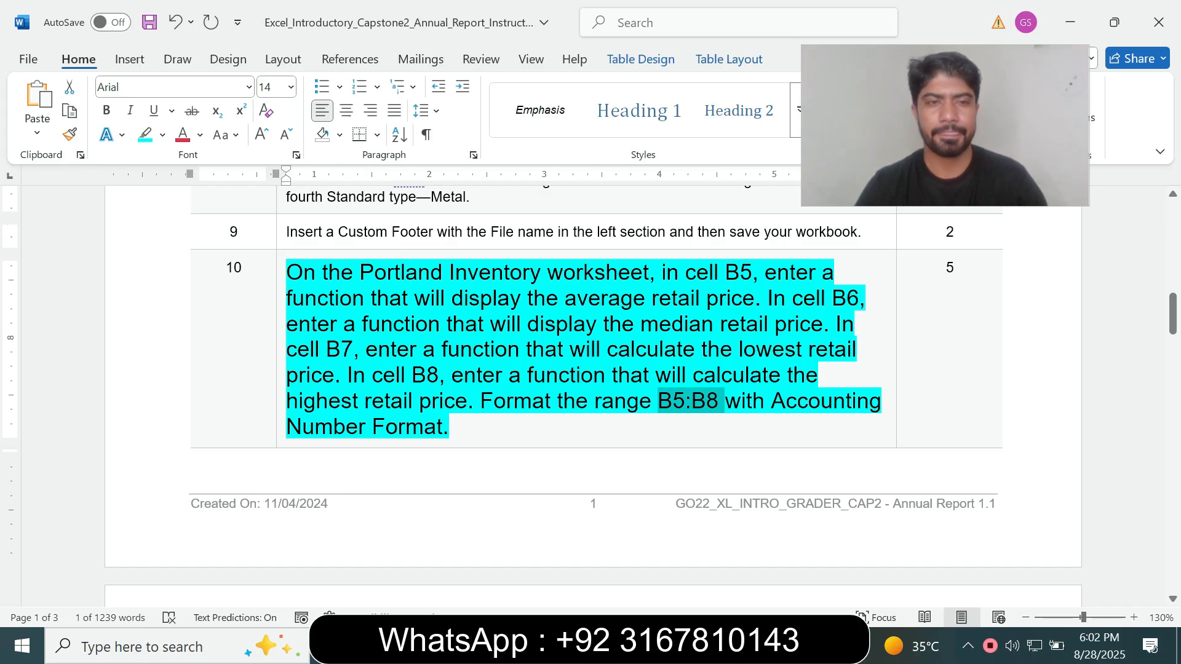
click(280, 426)
click(393, 373)
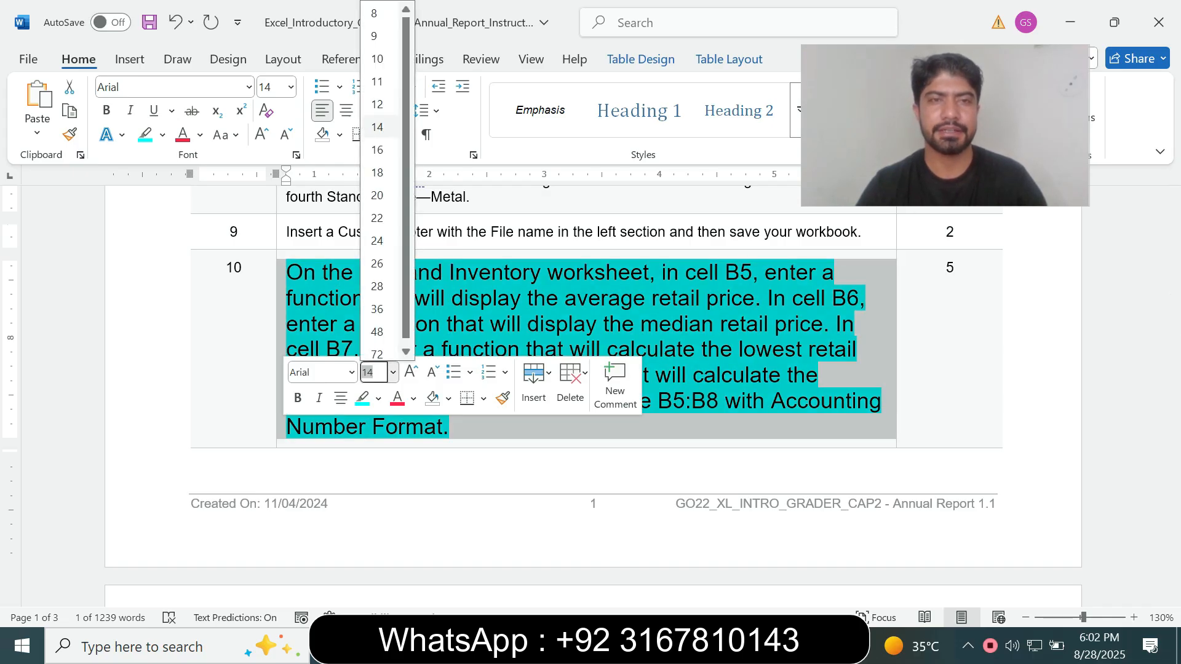
click(375, 36)
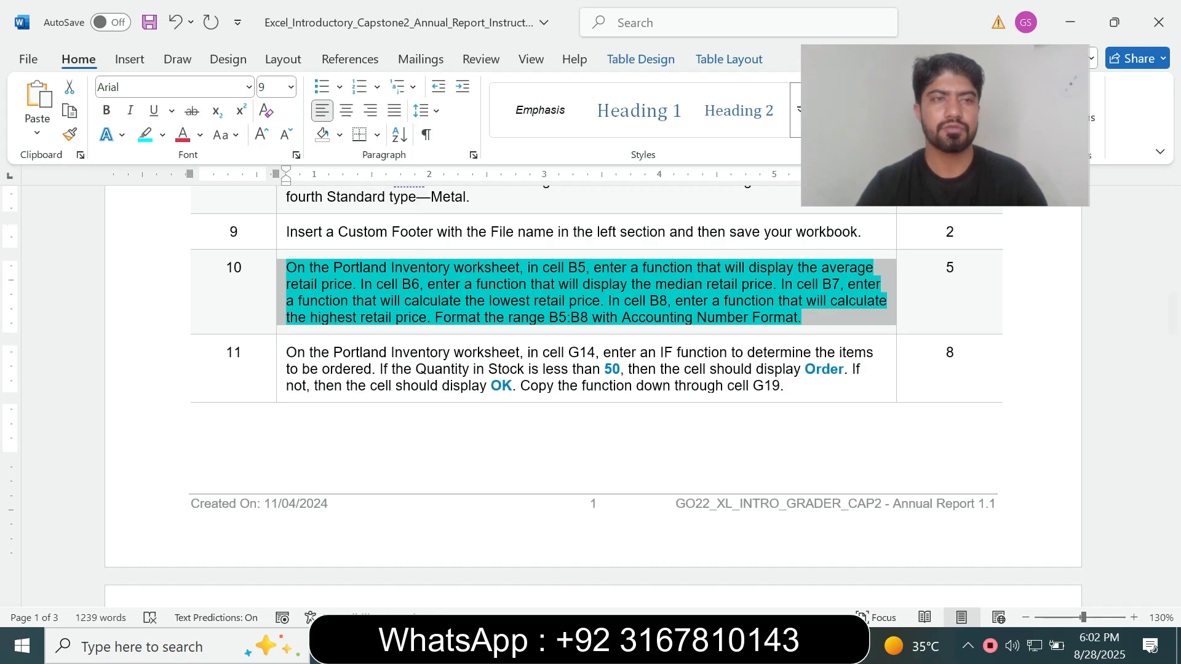
click(163, 135)
click(182, 282)
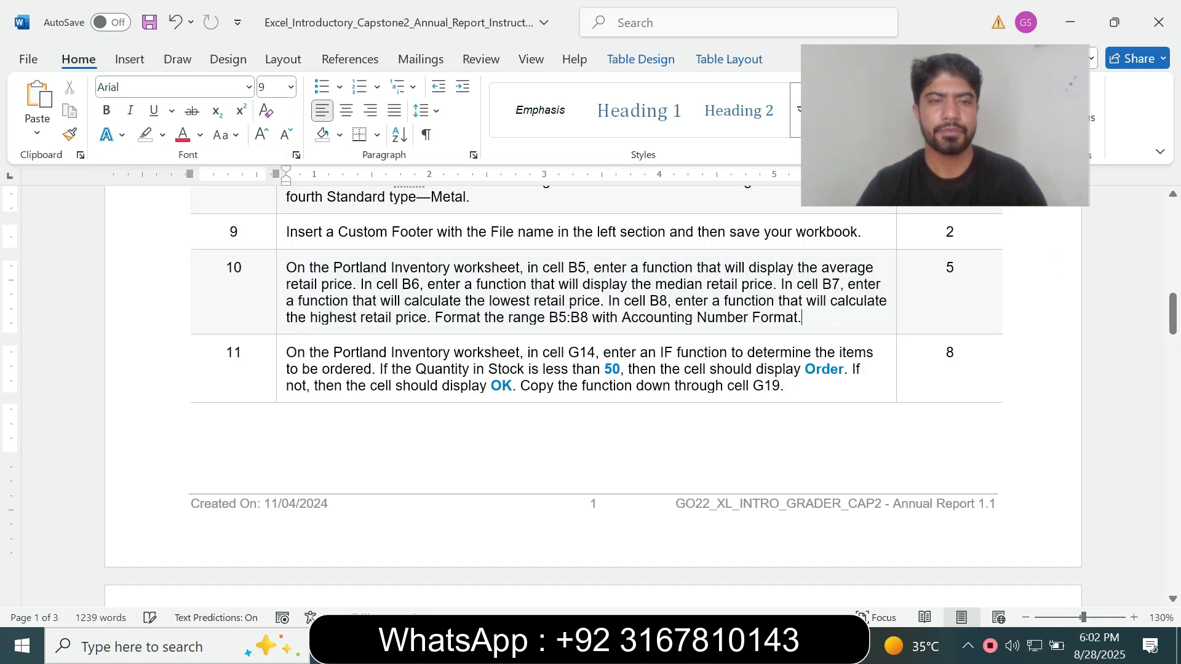
Enlarge the step 11 instruction text to 14 pt and highlight it in turquoise
click(280, 388)
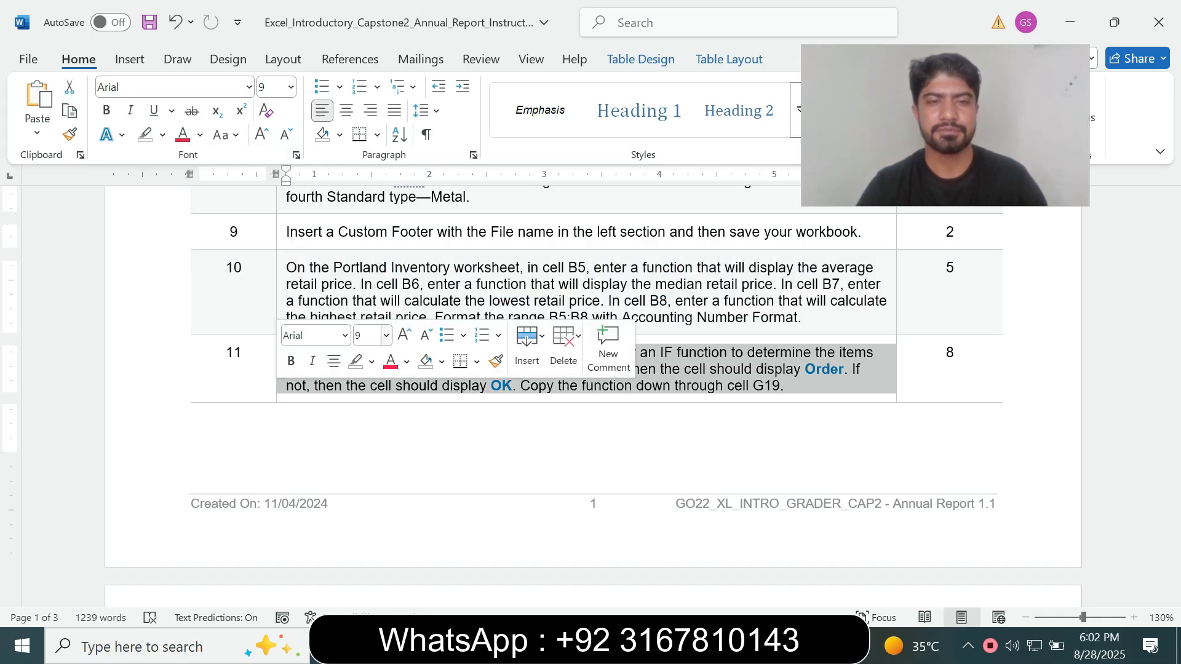
click(386, 336)
click(370, 127)
click(162, 135)
click(181, 283)
Read the step 11 instruction in Word and compare it with the Portland Inventory sheet in Excel
drag(1172, 313, 1173, 361)
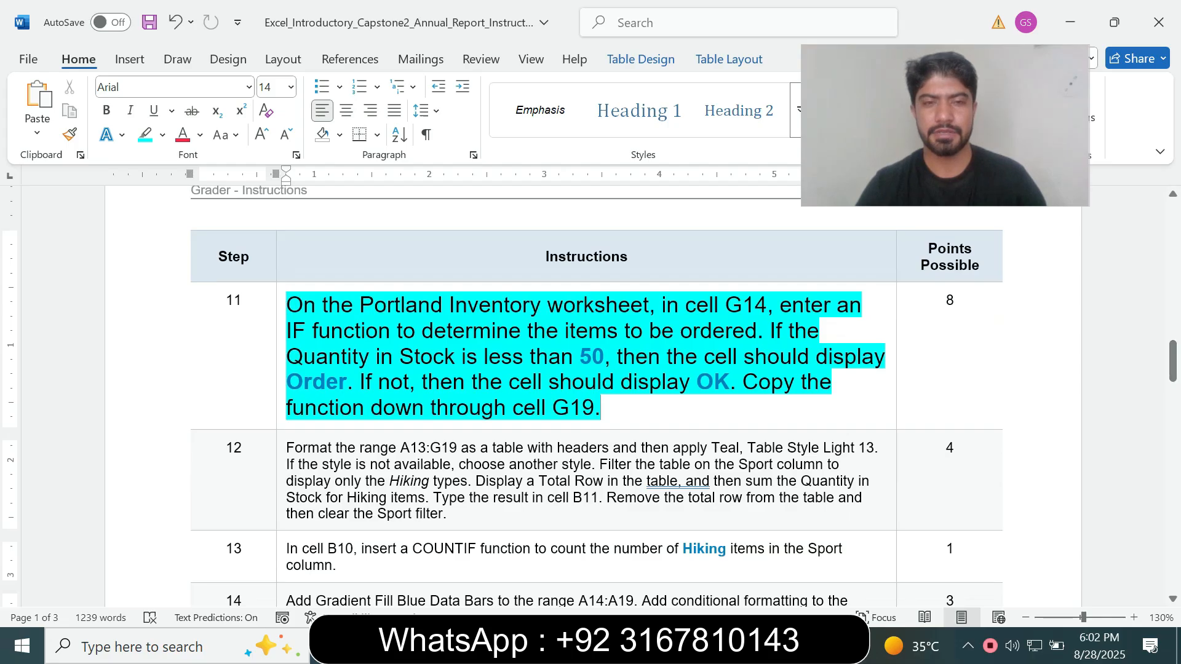
drag(288, 305, 546, 305)
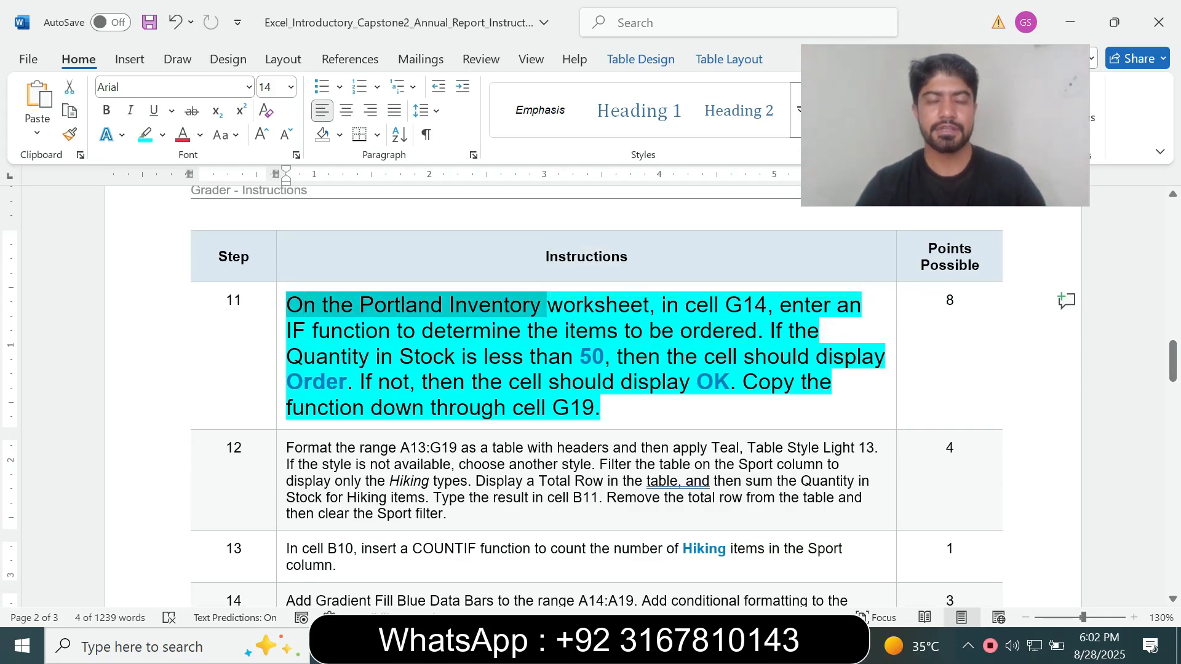
click(402, 331)
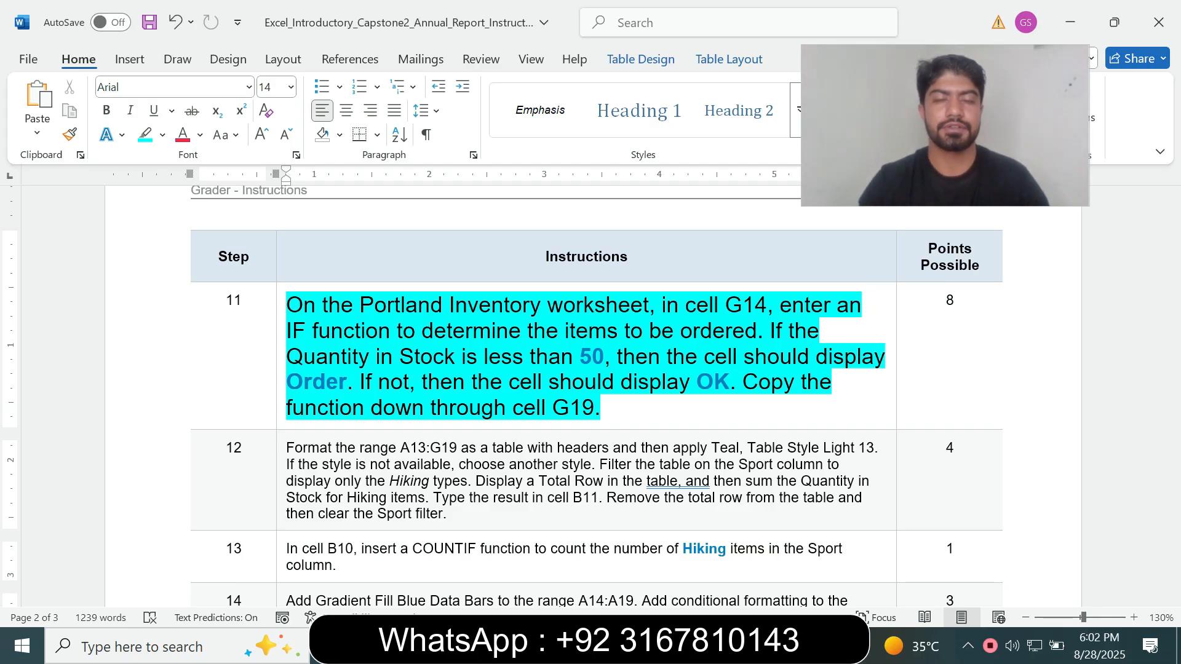
drag(323, 305, 448, 305)
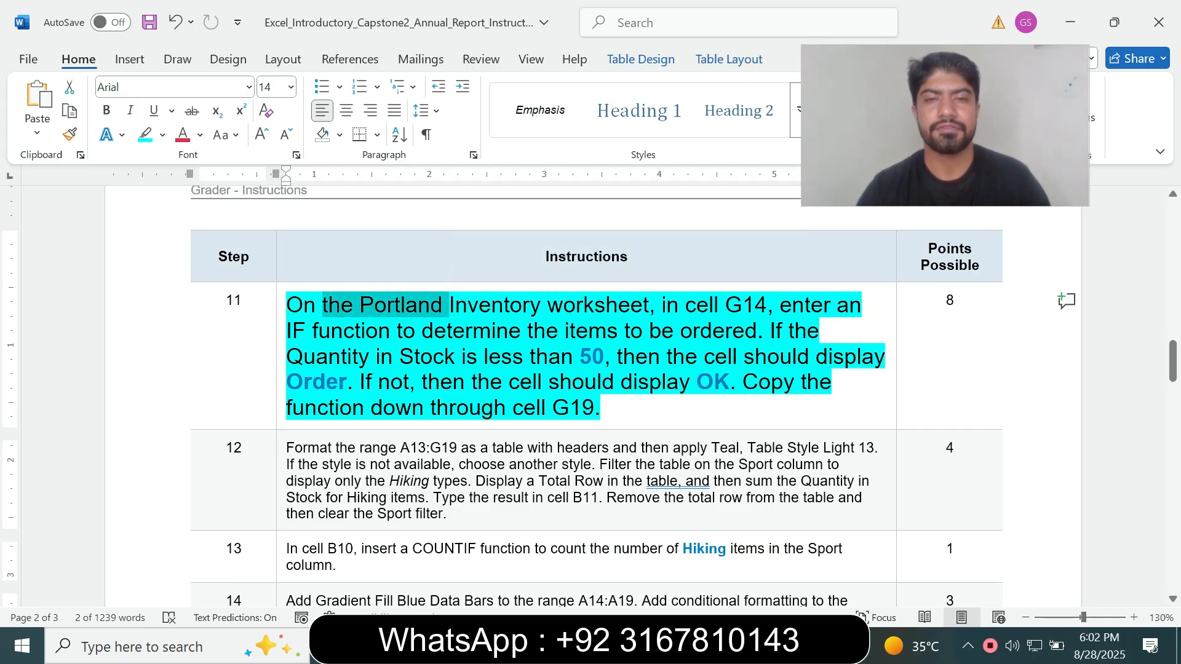
key(alt+Tab)
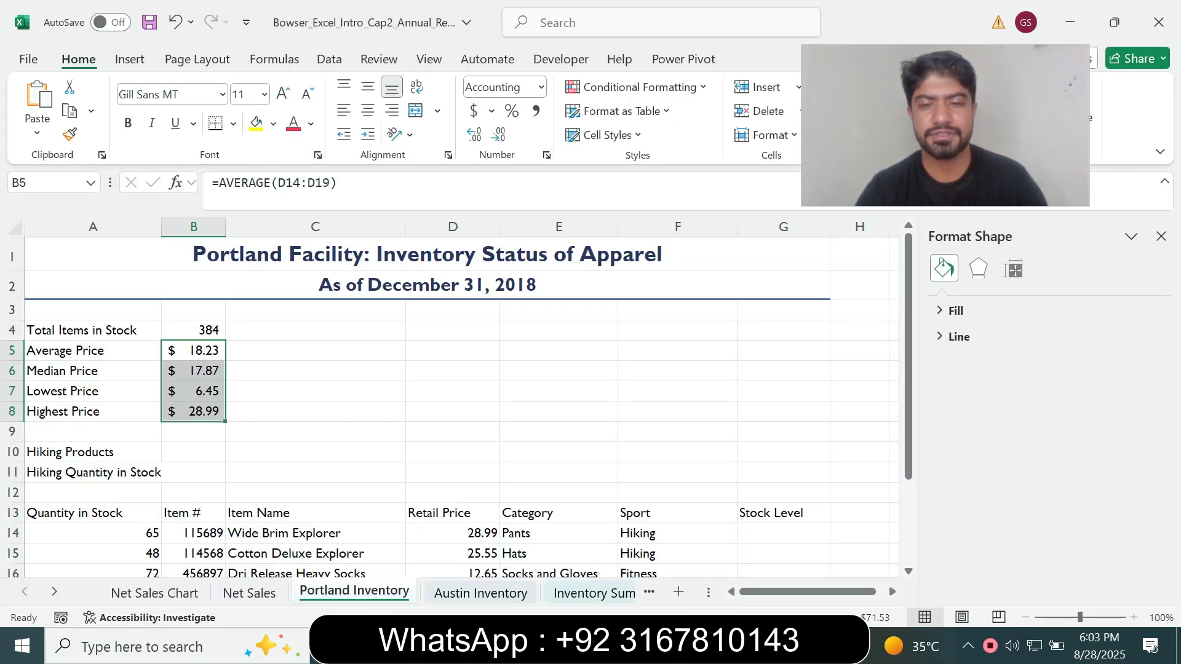
key(alt+Tab)
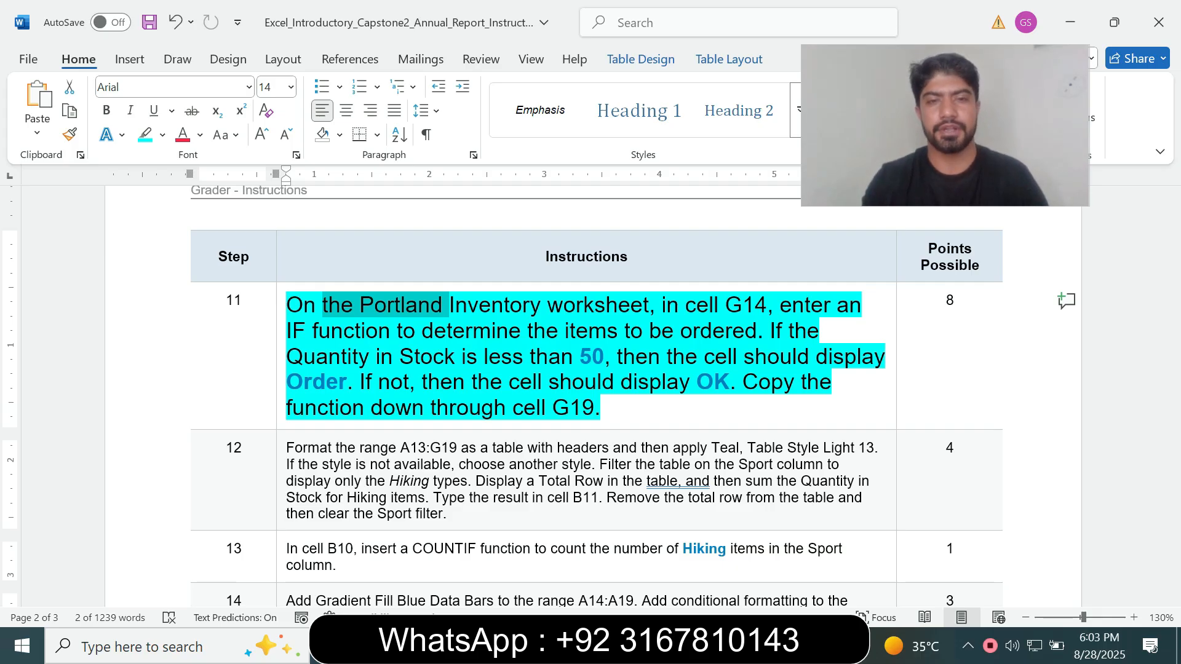
key(alt+Tab)
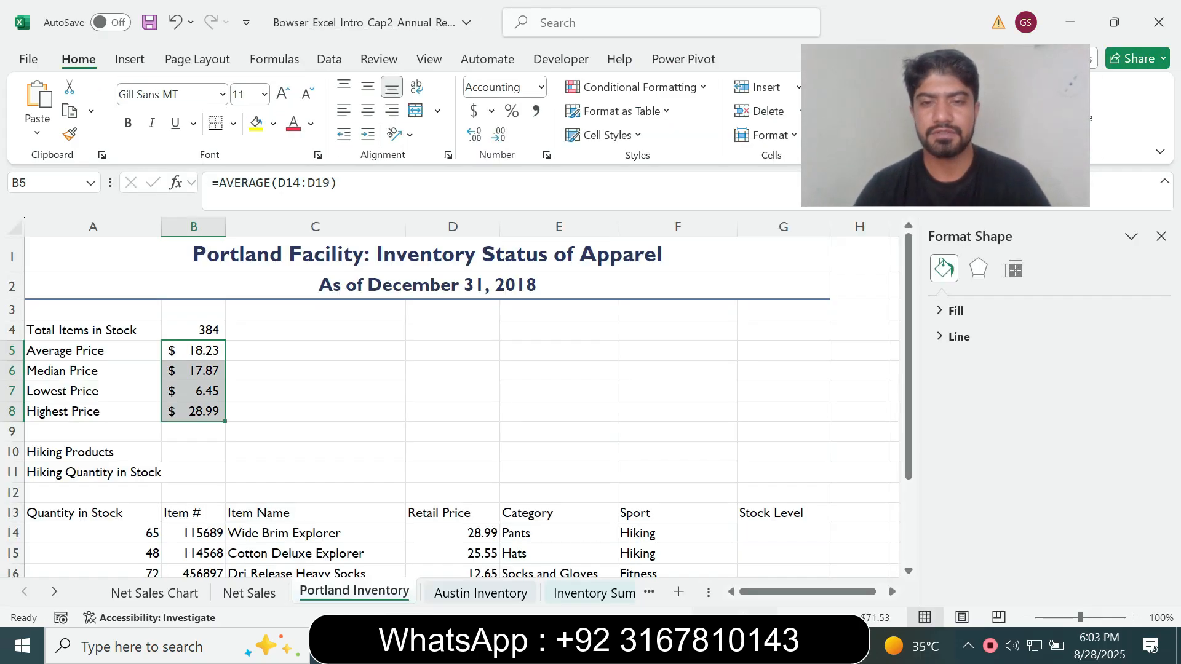
Start an IF function in cell G14 of the Portland Inventory sheet and open its Function Arguments dialog
click(769, 533)
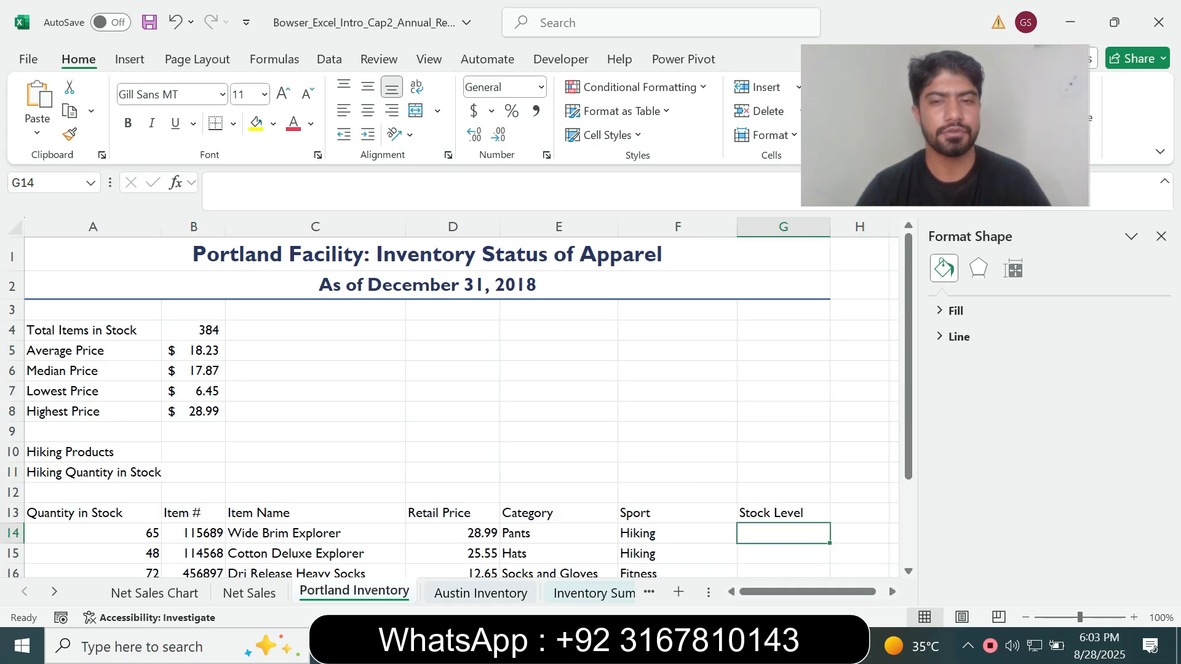
text(=if)
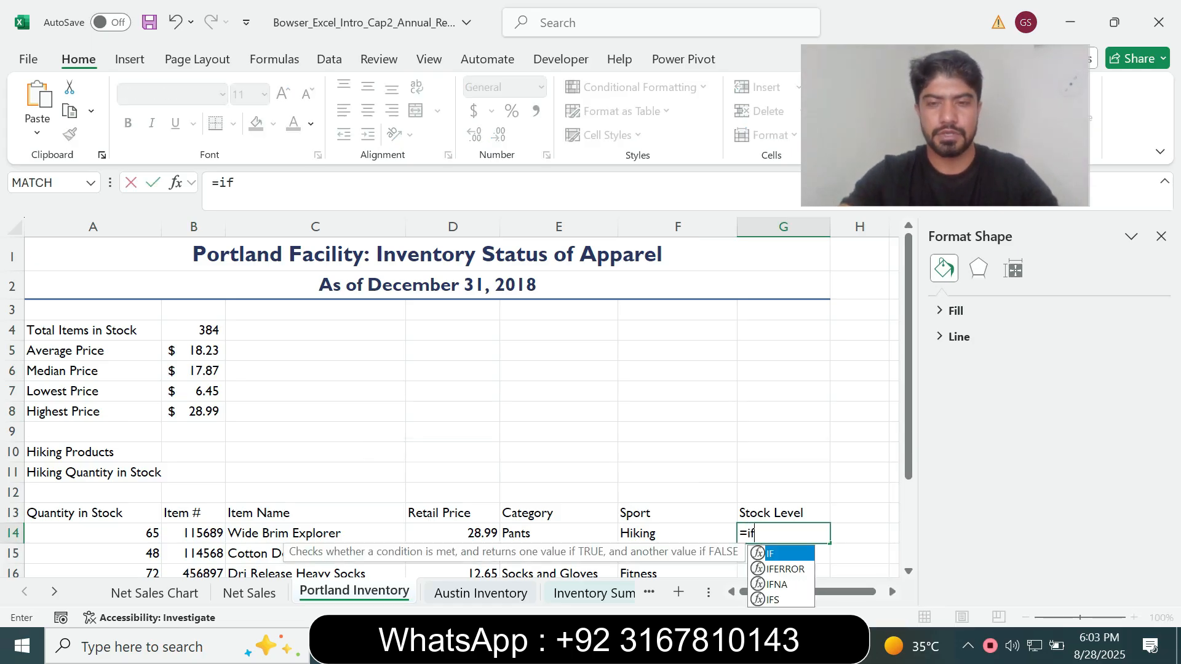
key(Tab)
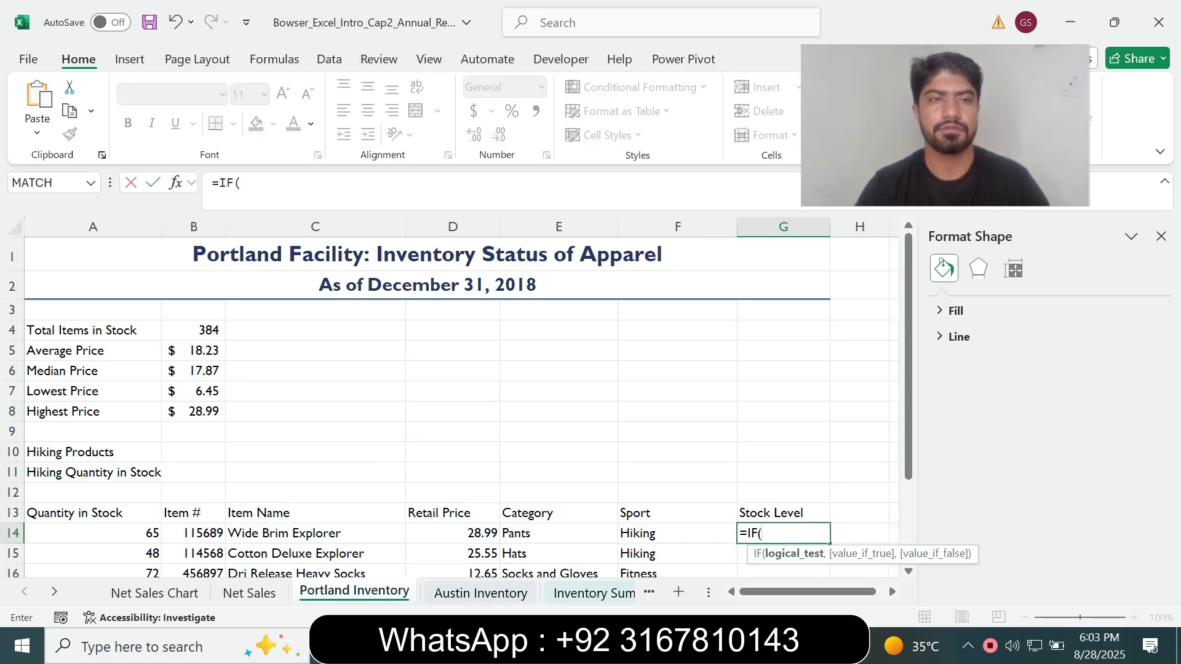
click(176, 182)
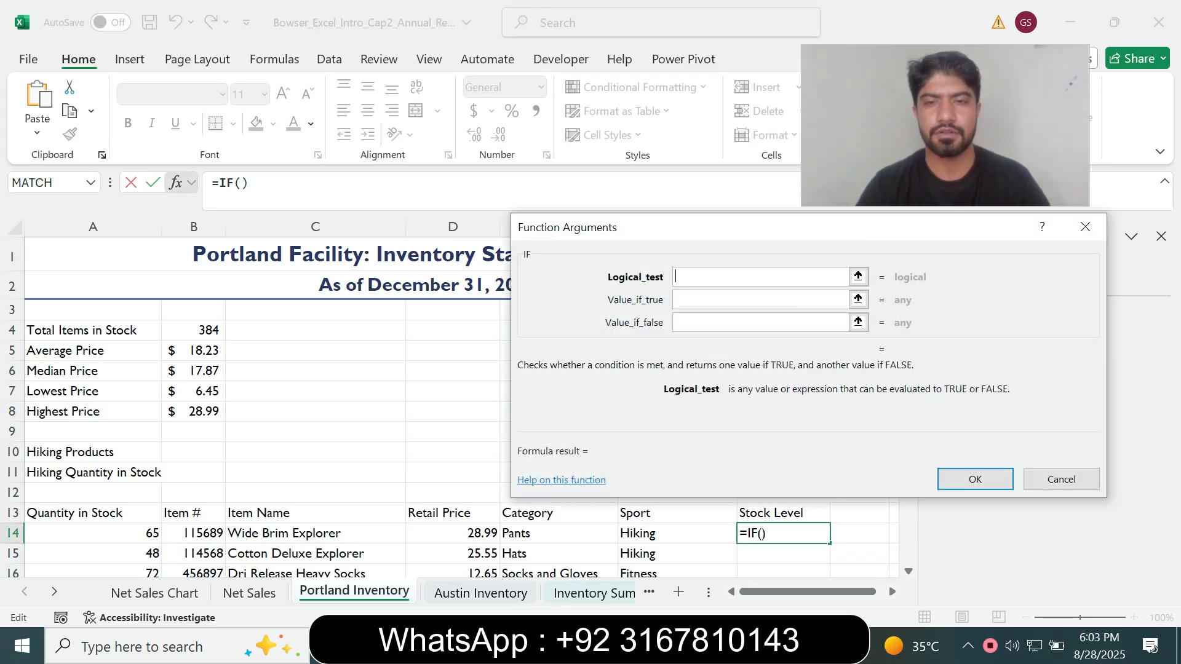
Check the step 11 condition in Word, return to Excel and set the IF function's logical test to A14<50
key(alt+Tab)
drag(688, 305, 764, 306)
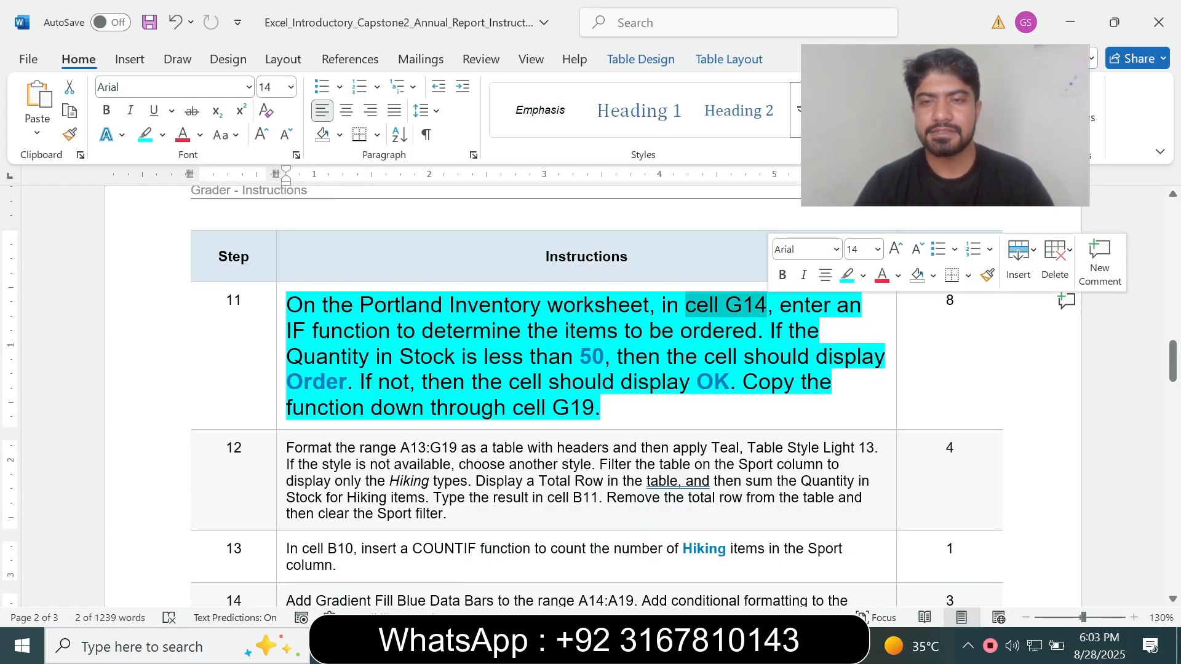
click(529, 357)
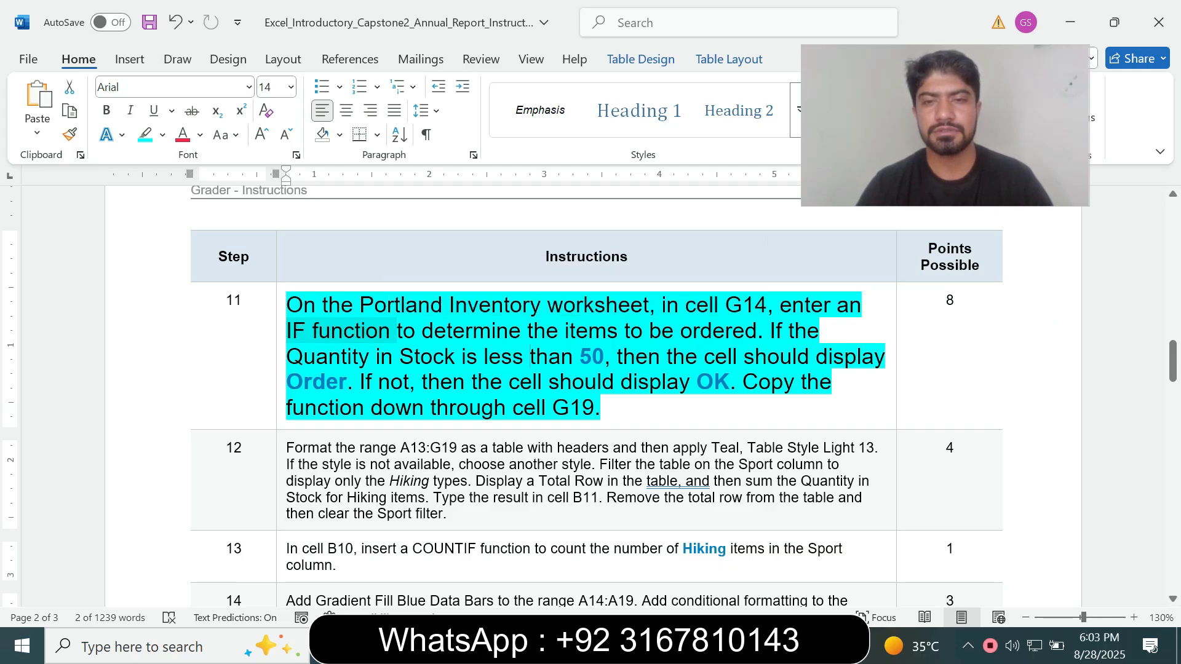
drag(567, 333, 646, 335)
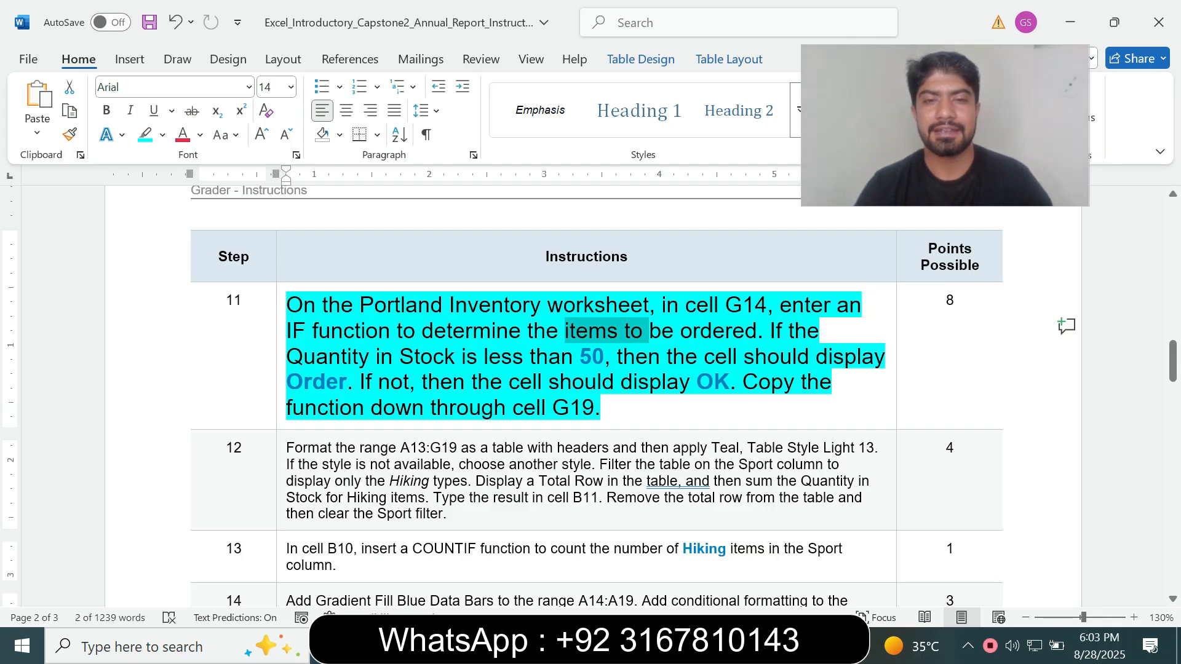
key(alt+Tab)
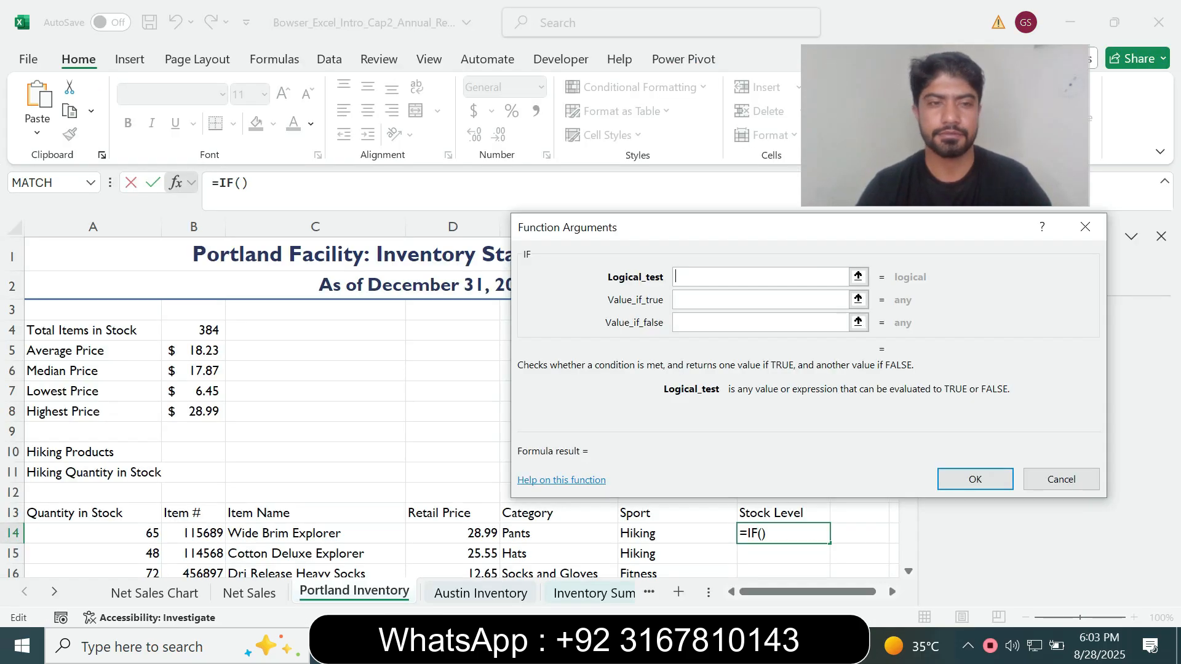
click(151, 533)
text(<50)
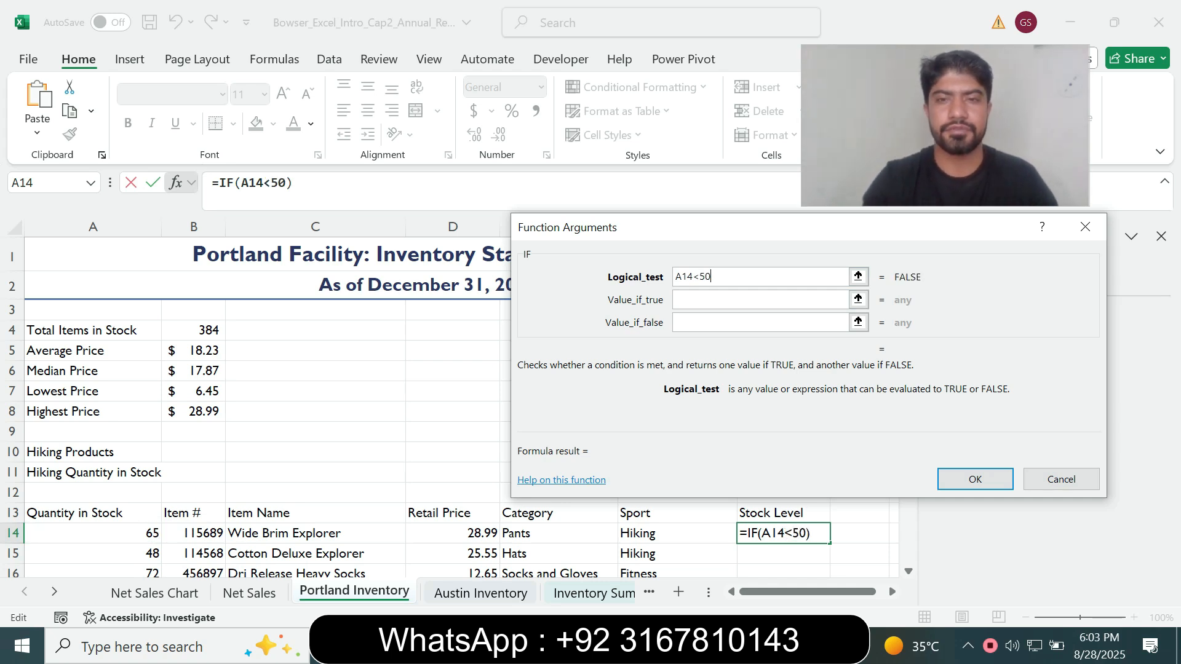
Take the result text from the Word instruction and complete the IF function with "Order" if true and "OK" if false
key(alt+Tab)
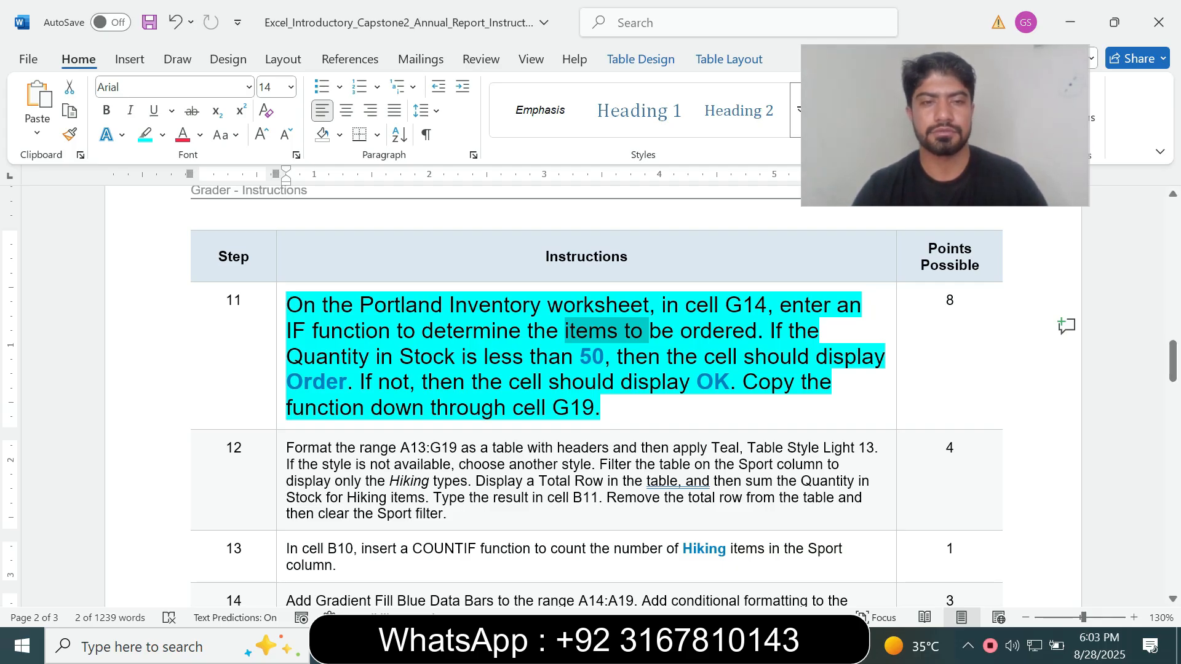
drag(287, 381, 346, 382)
key(alt+Tab)
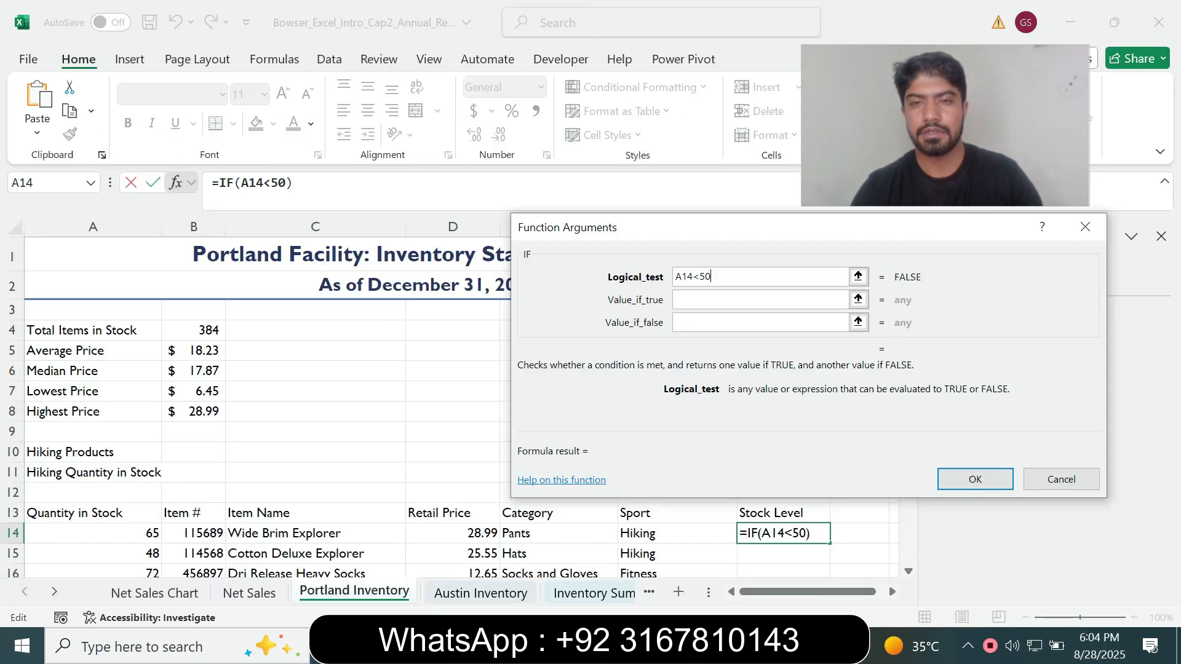
key(Tab)
key(ctrl+v)
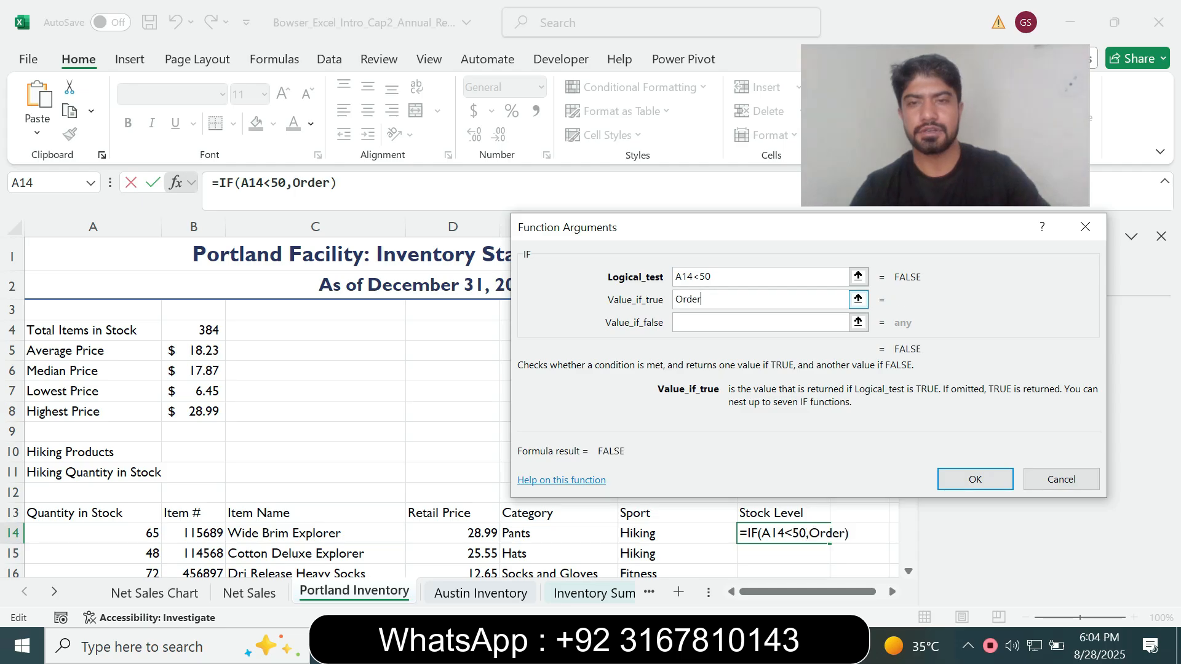
key(Tab)
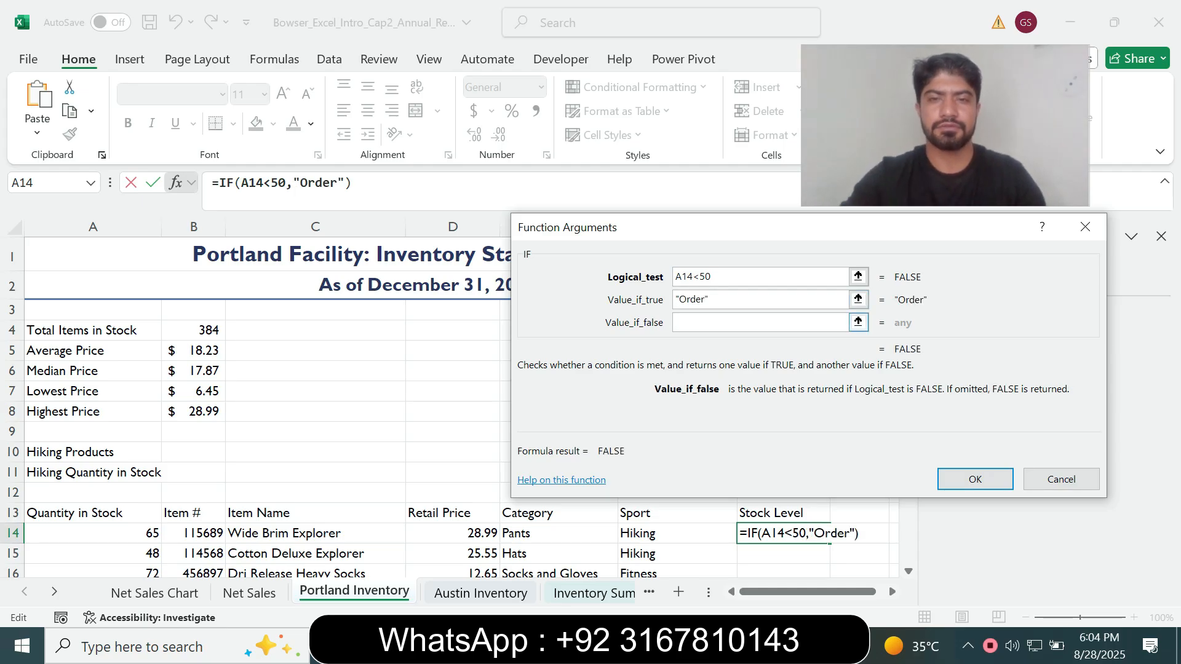
text(OK)
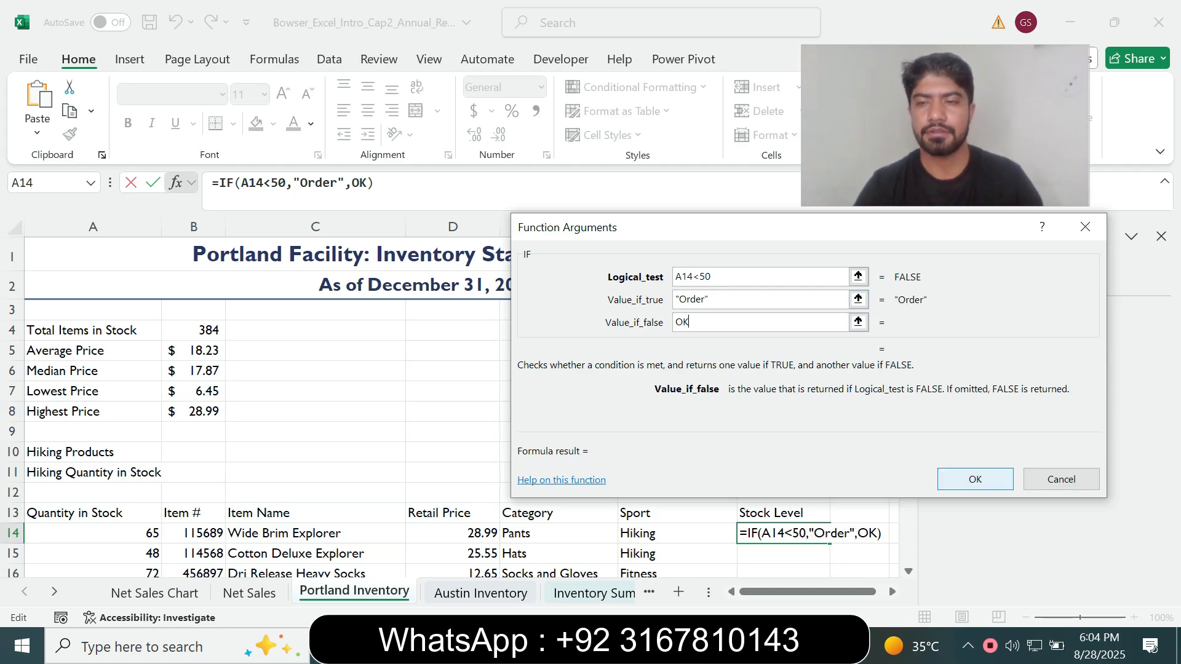
key(Return)
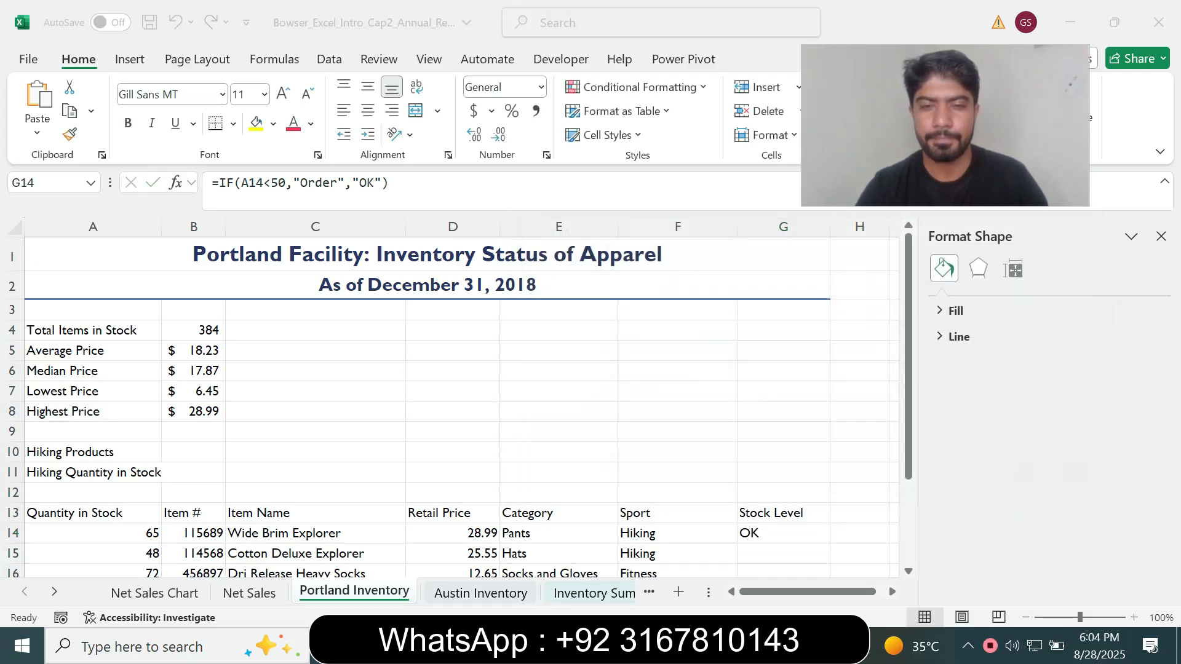
Check the copy range in Word, return to Excel and fill the IF function from G14 down through G19
key(alt+Tab)
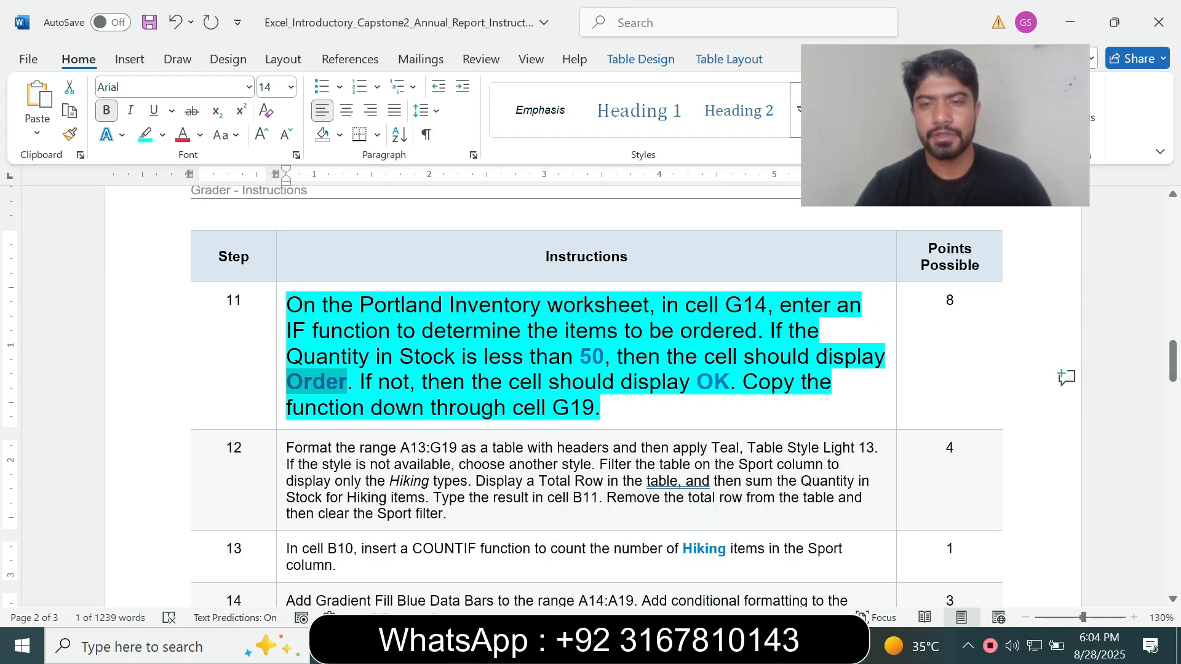
drag(371, 407, 600, 408)
click(552, 408)
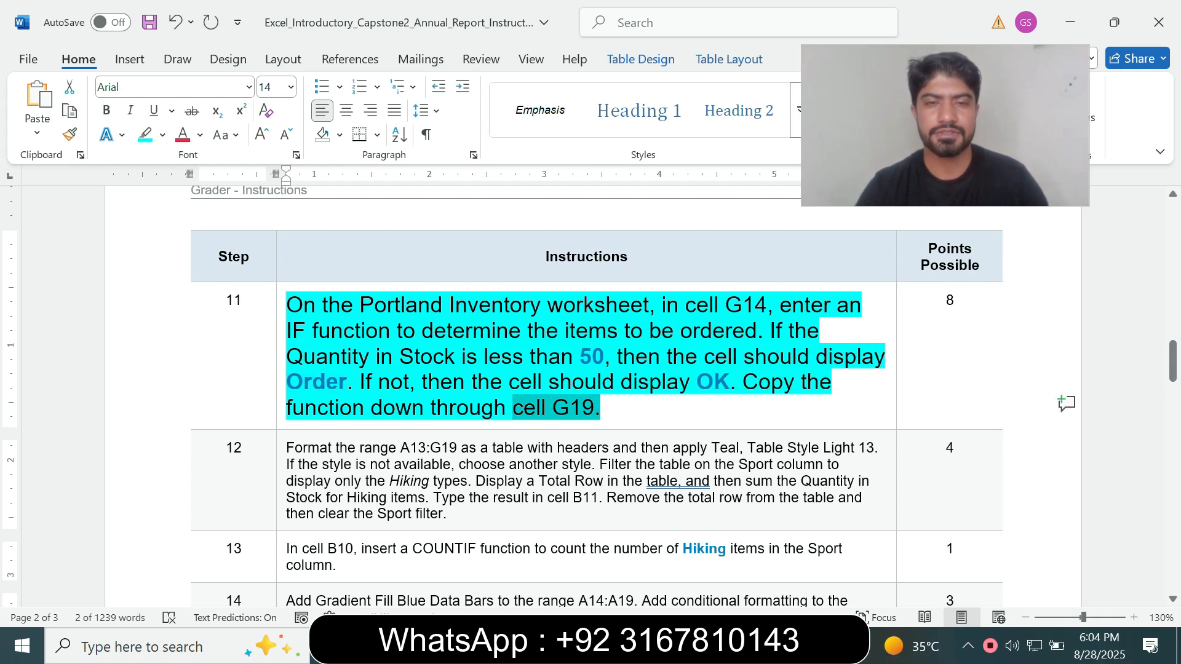
key(alt+Tab)
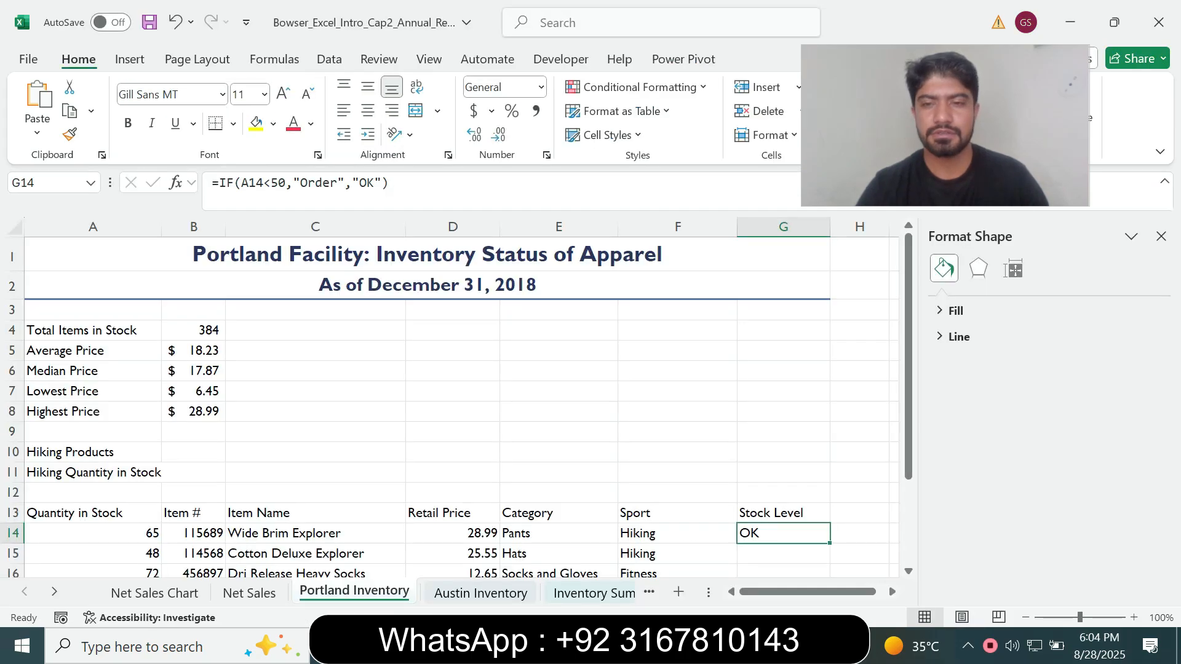
mouse_move(830, 543)
mouse_down()
mouse_move(830, 578)
mouse_move(829, 540)
mouse_up()
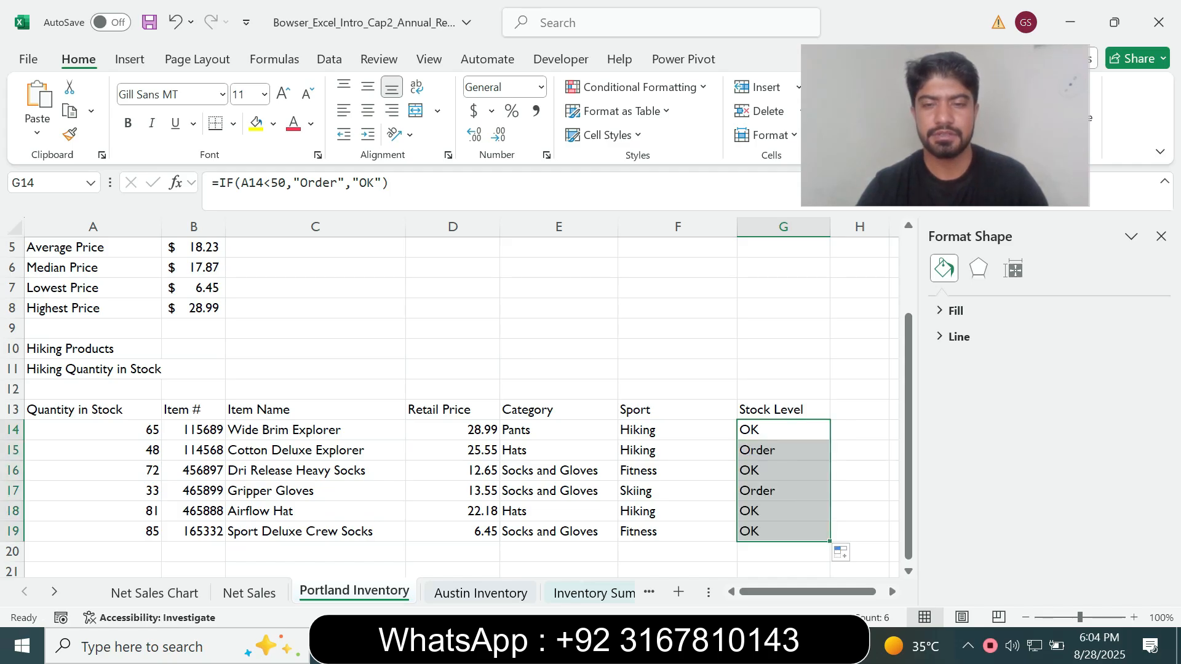
Switch to Word, set the step 11 instruction text back to 9 pt and remove its highlight
key(alt+Tab)
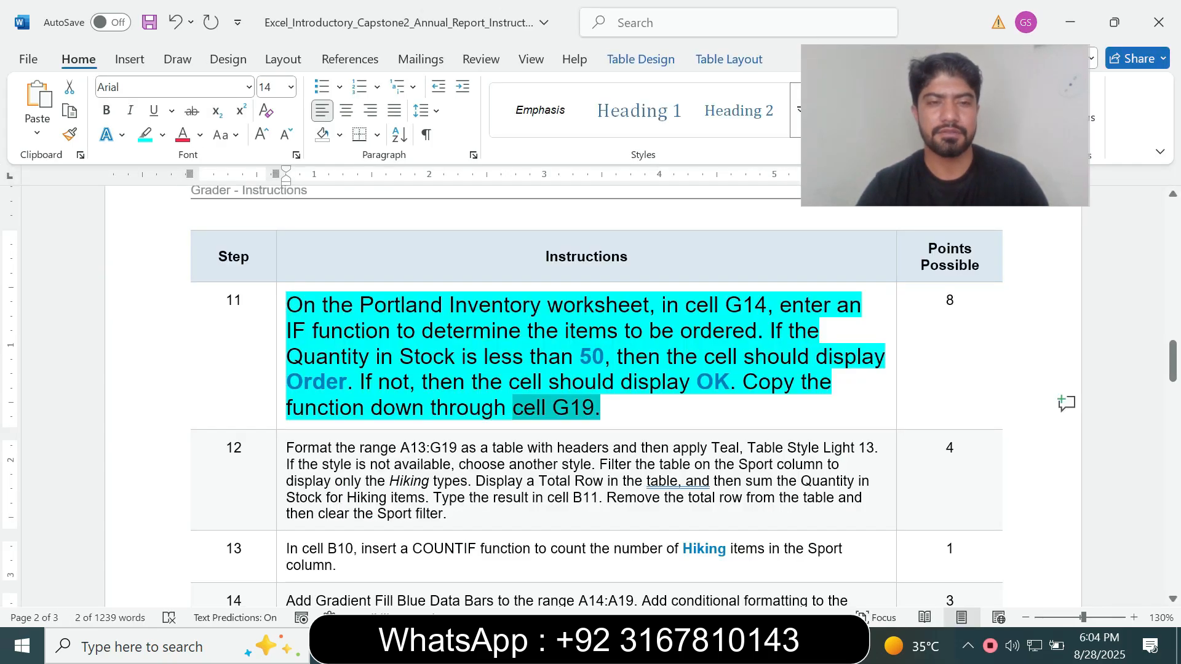
click(281, 415)
click(390, 362)
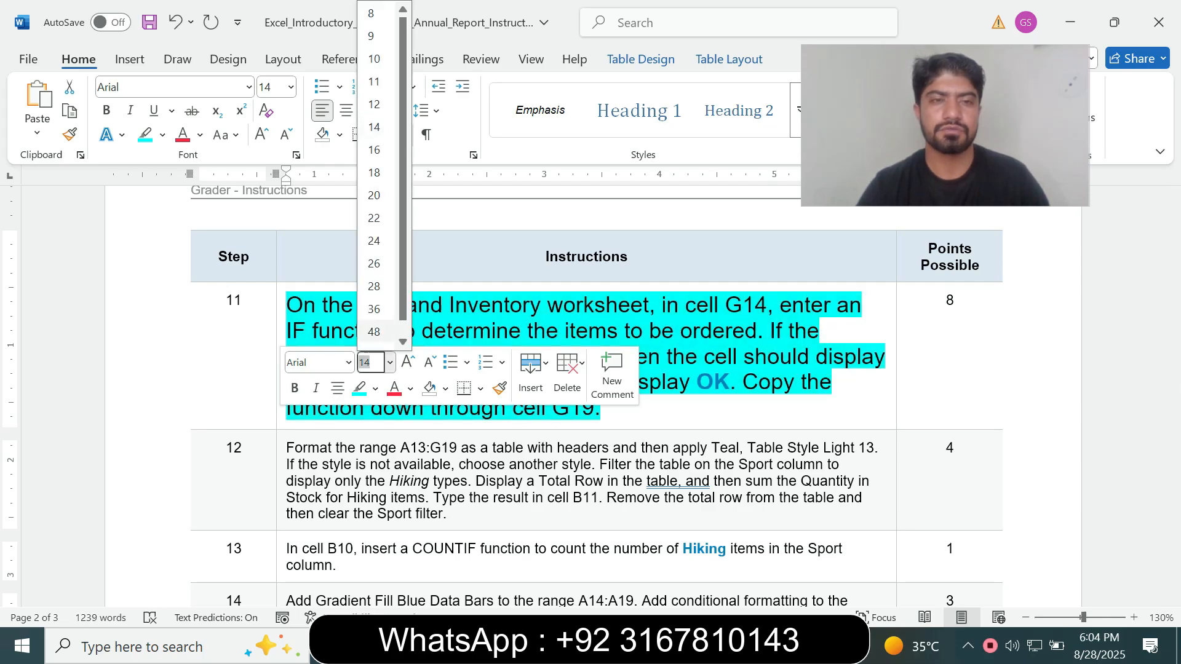
click(372, 35)
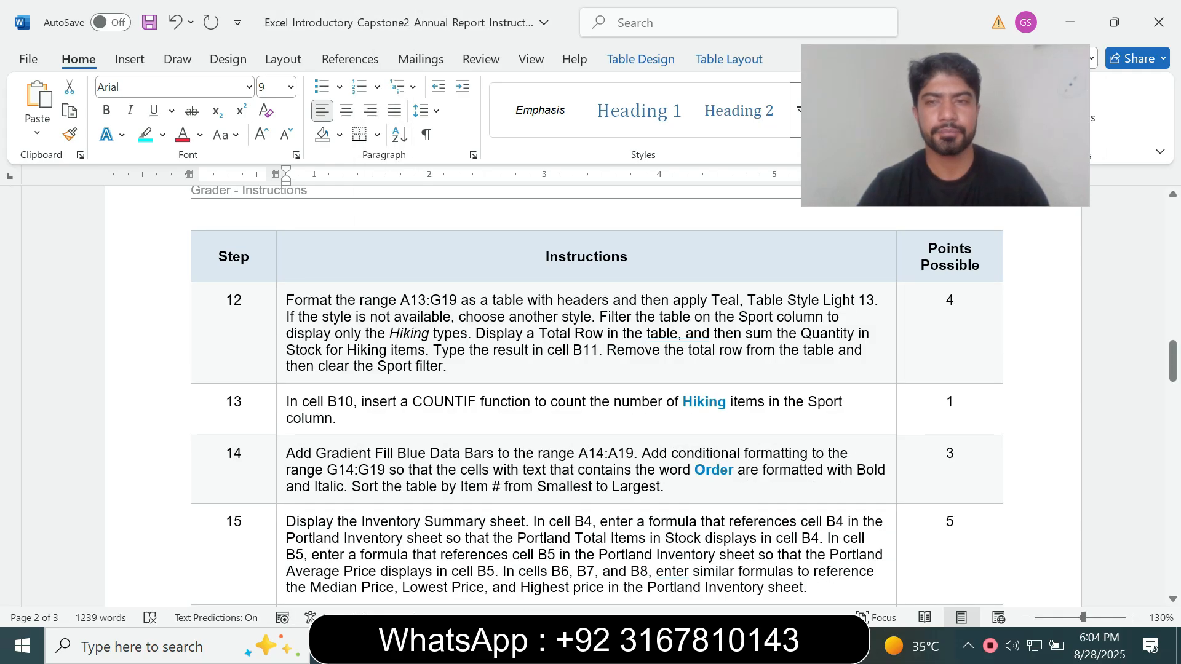
drag(1173, 361, 1173, 321)
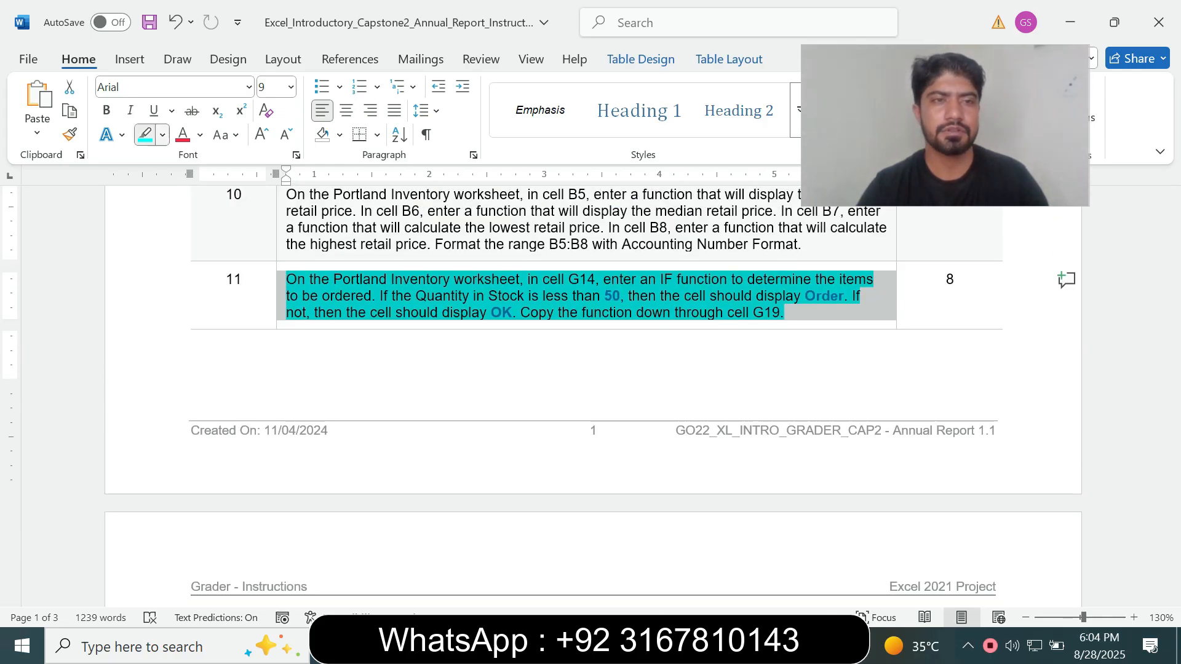
click(162, 136)
click(187, 283)
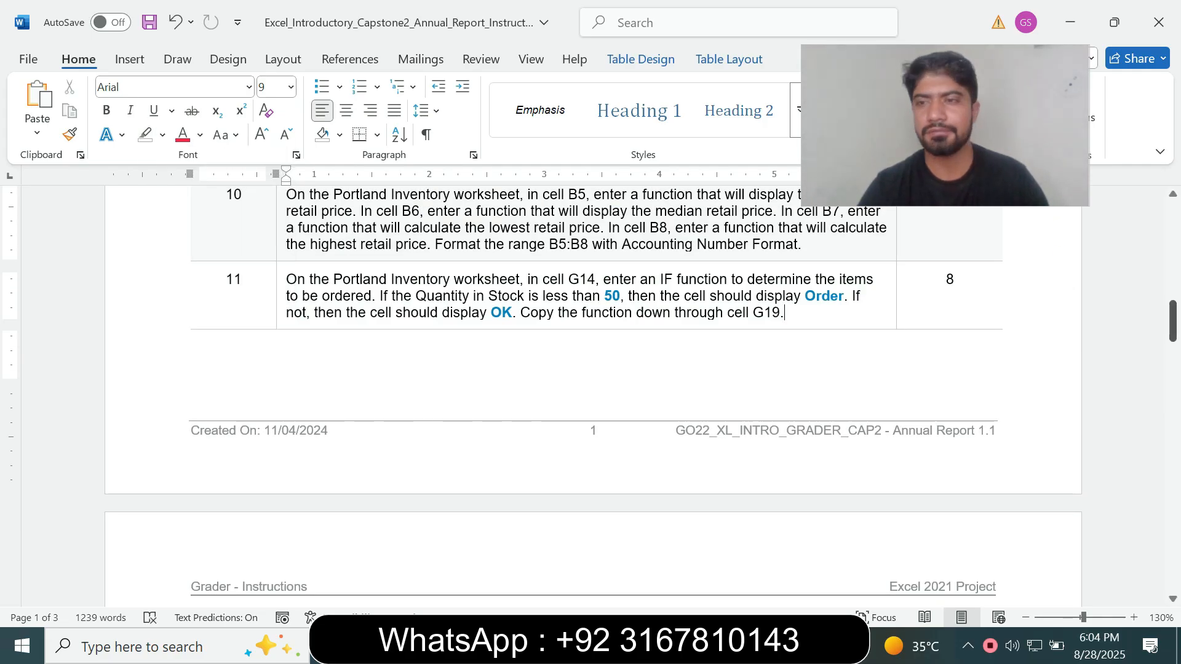
Enlarge the step 12 instruction text to 14 pt and highlight it in turquoise
drag(1173, 321, 1173, 353)
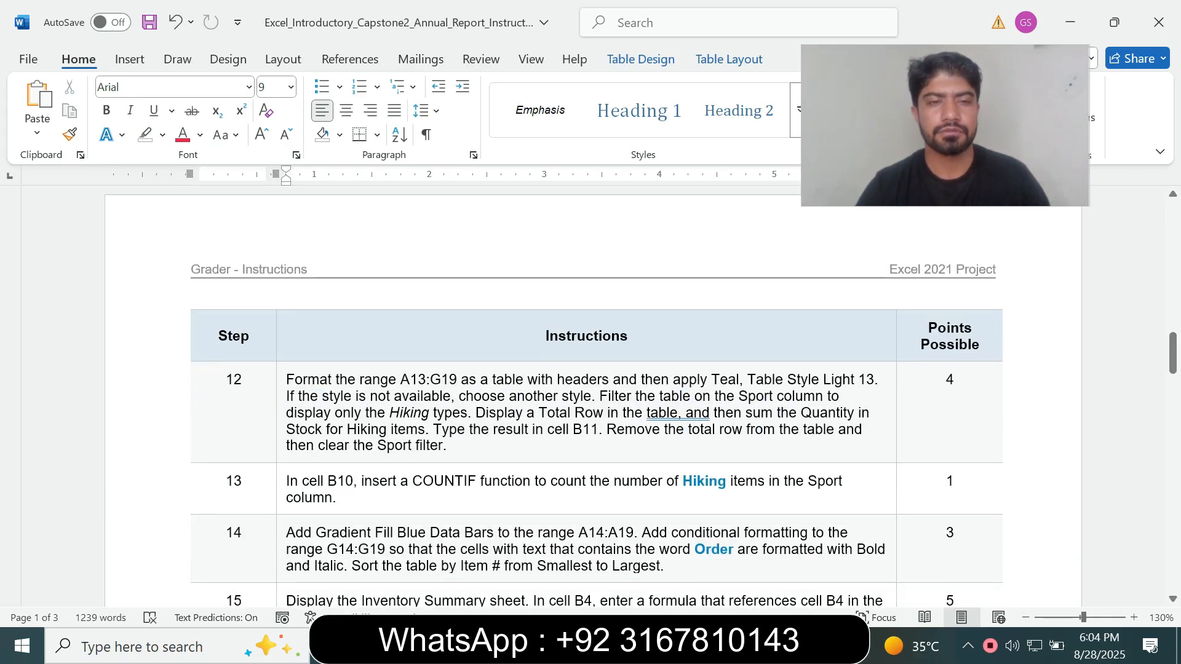
click(280, 445)
click(390, 392)
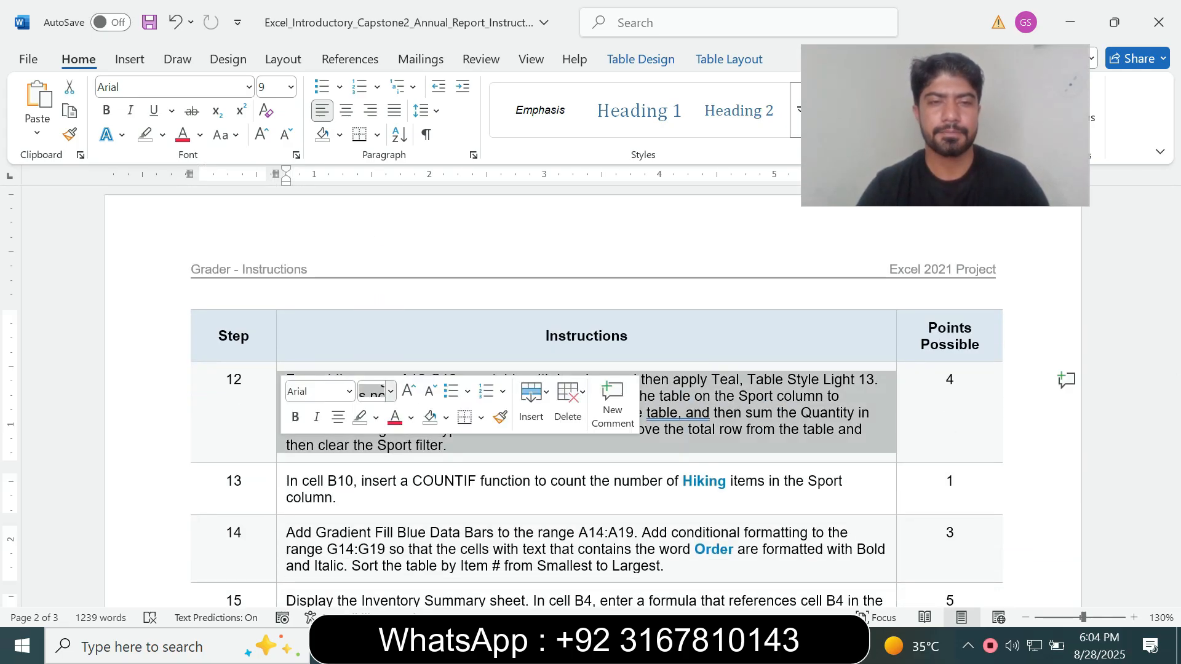
click(375, 140)
click(163, 136)
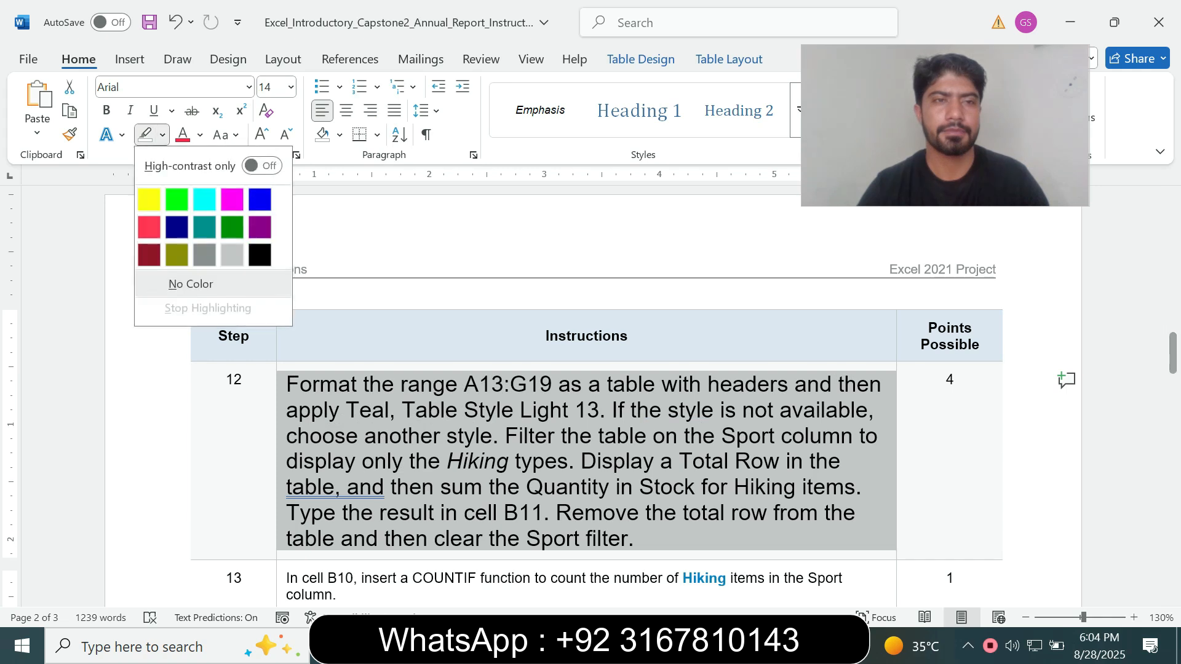
click(204, 200)
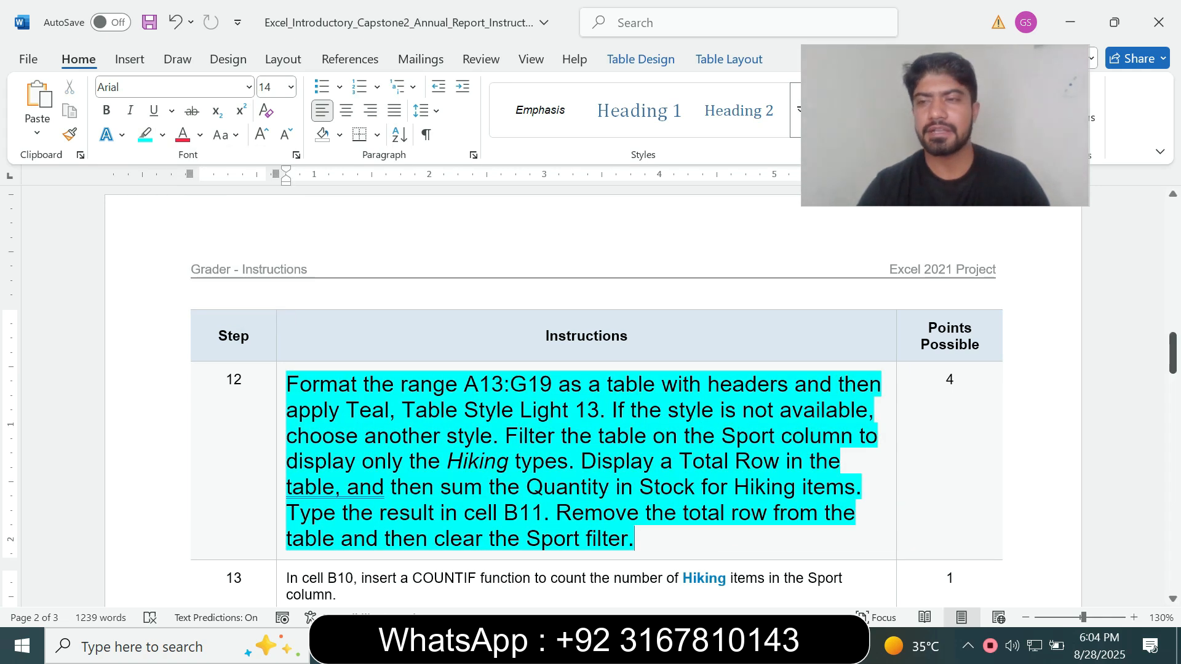
Following step 12 in Word, convert the range A13:G19 on the Portland Inventory sheet in Excel into a table with headers
drag(1173, 351, 1172, 355)
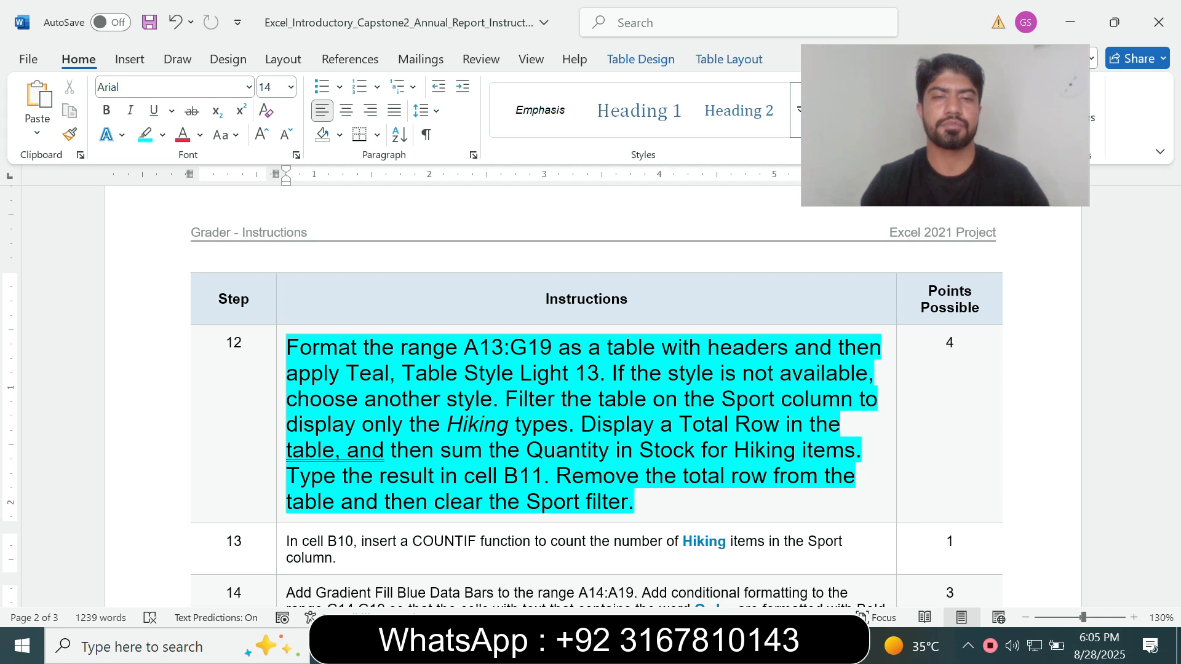
drag(465, 347, 558, 348)
key(ctrl+c)
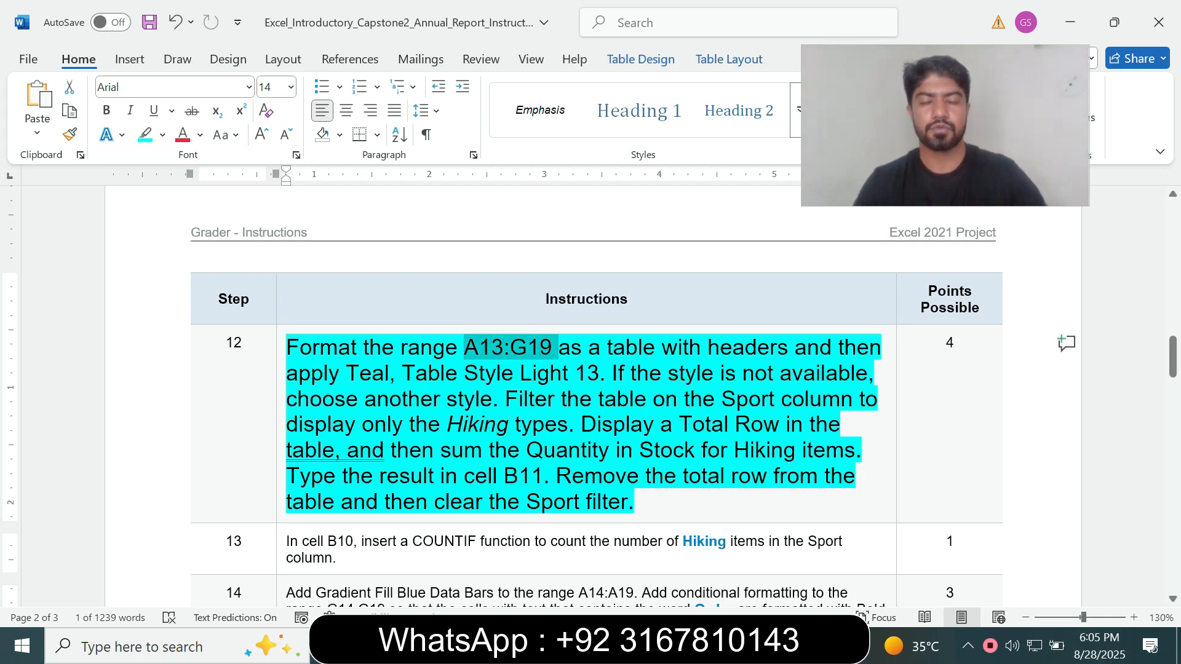
click(748, 646)
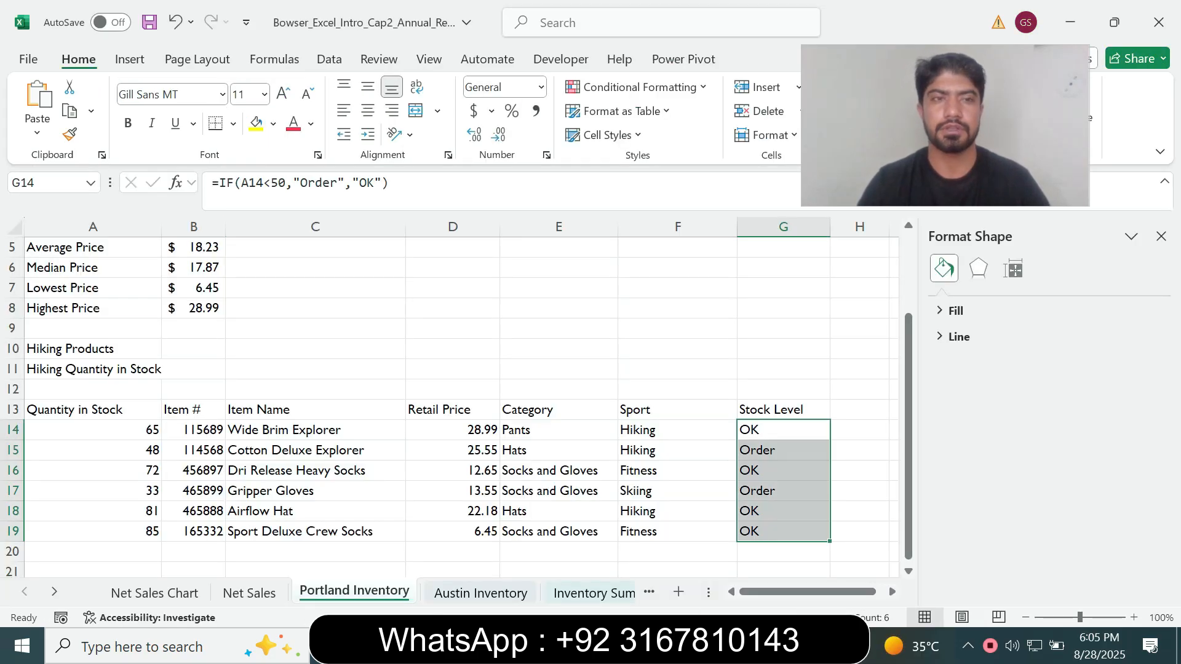
click(46, 182)
key(ctrl+v)
key(Return)
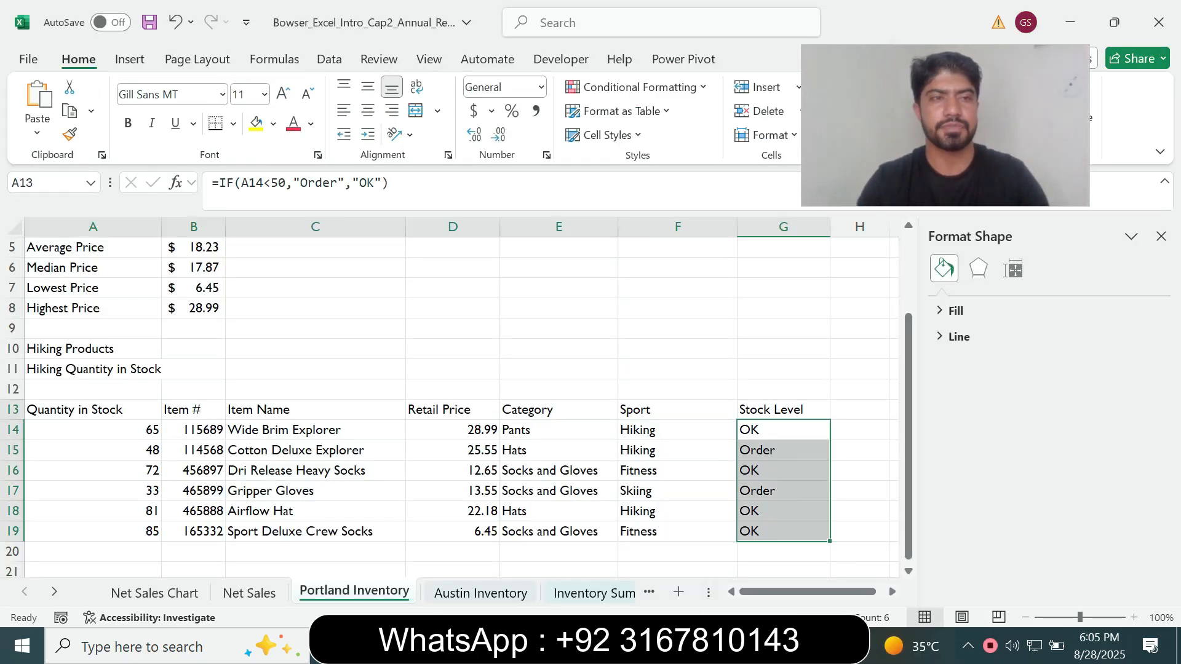
key(alt+Tab)
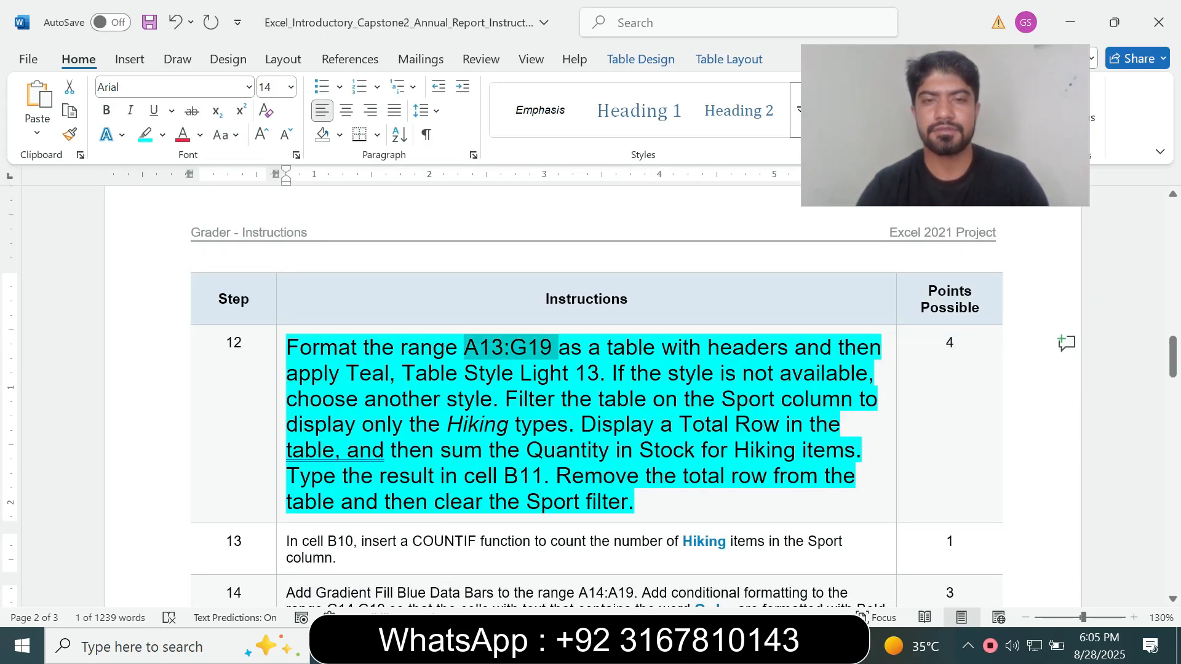
drag(607, 348, 794, 348)
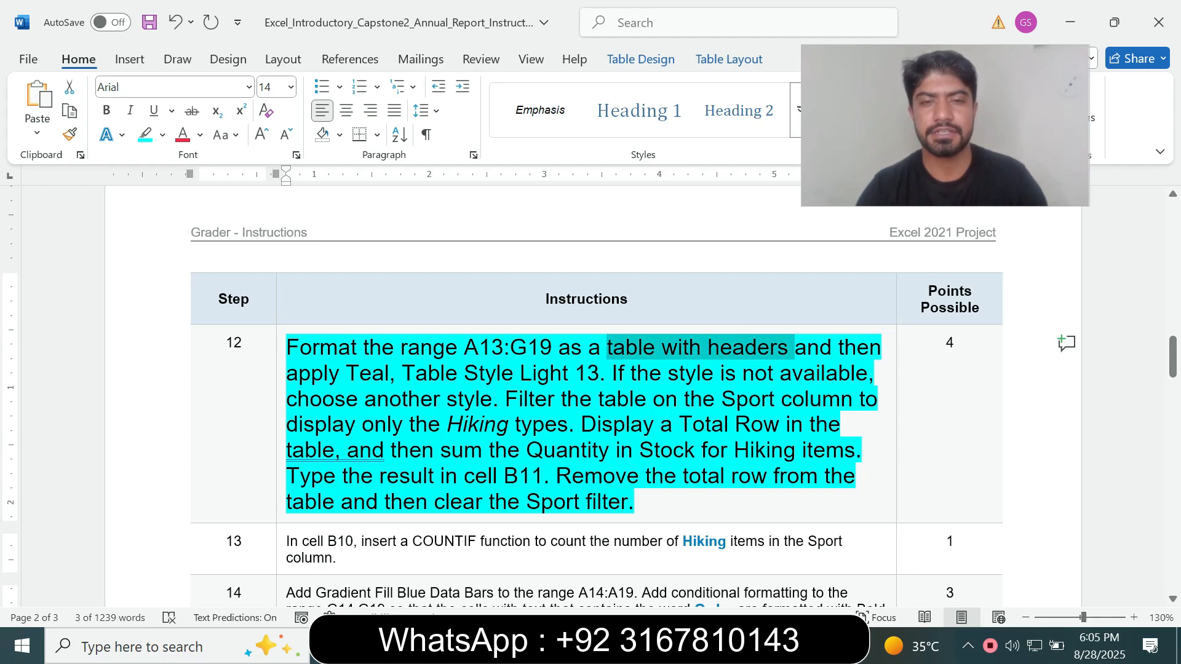
key(alt+Tab)
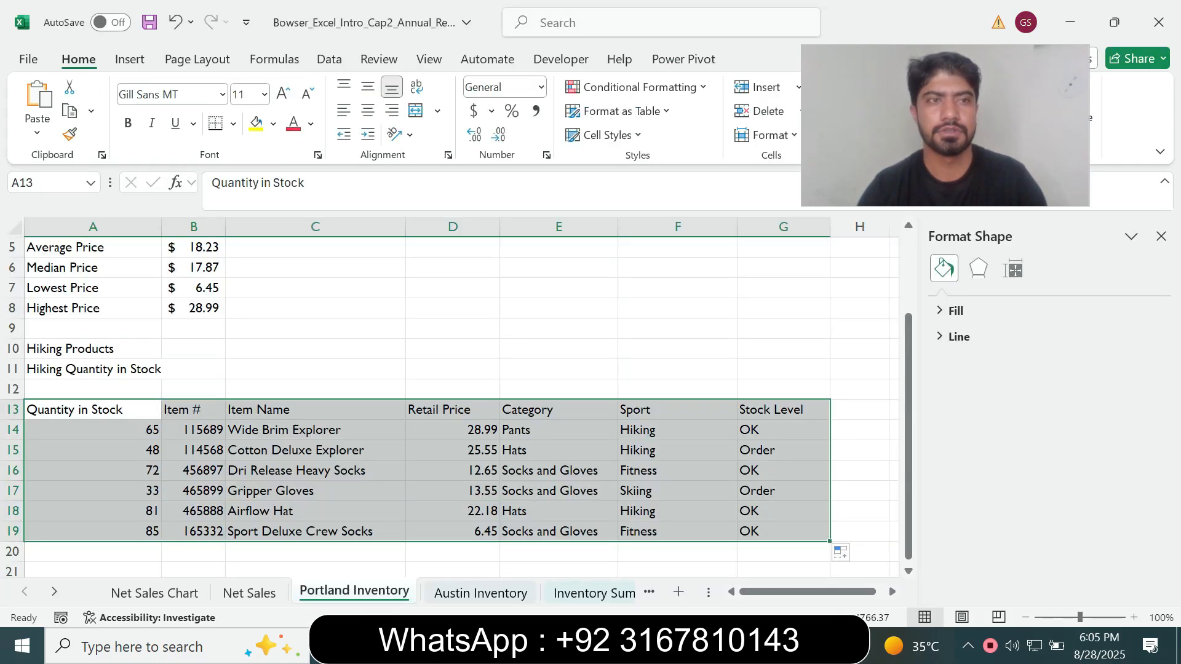
click(129, 59)
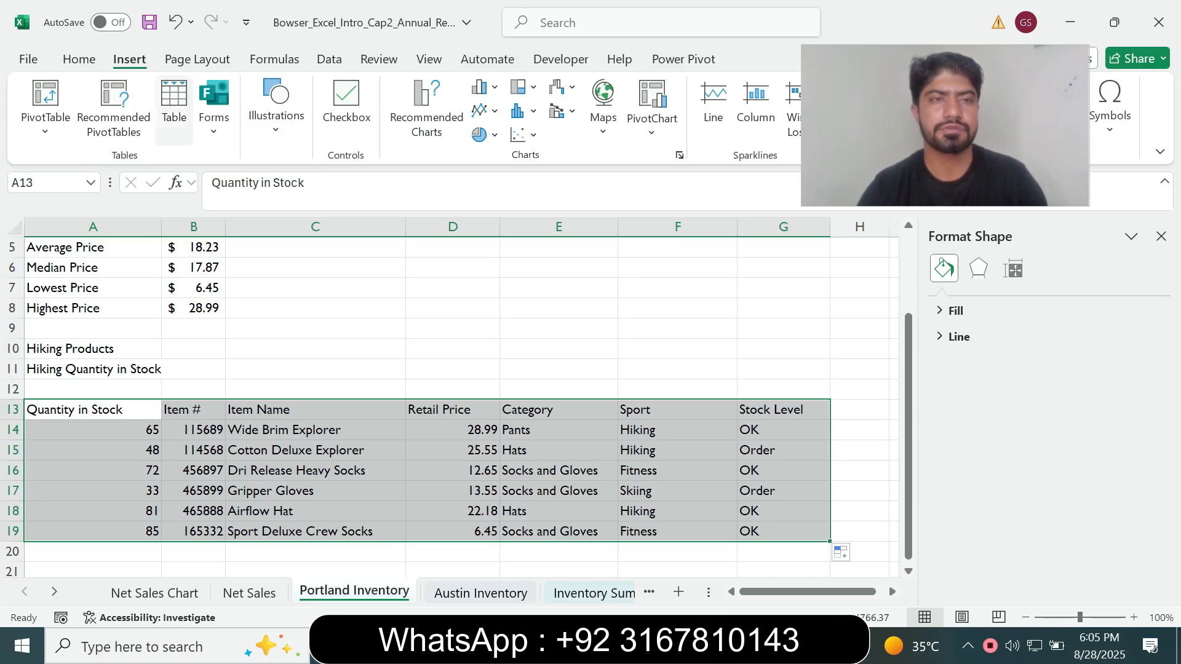
click(174, 102)
click(787, 429)
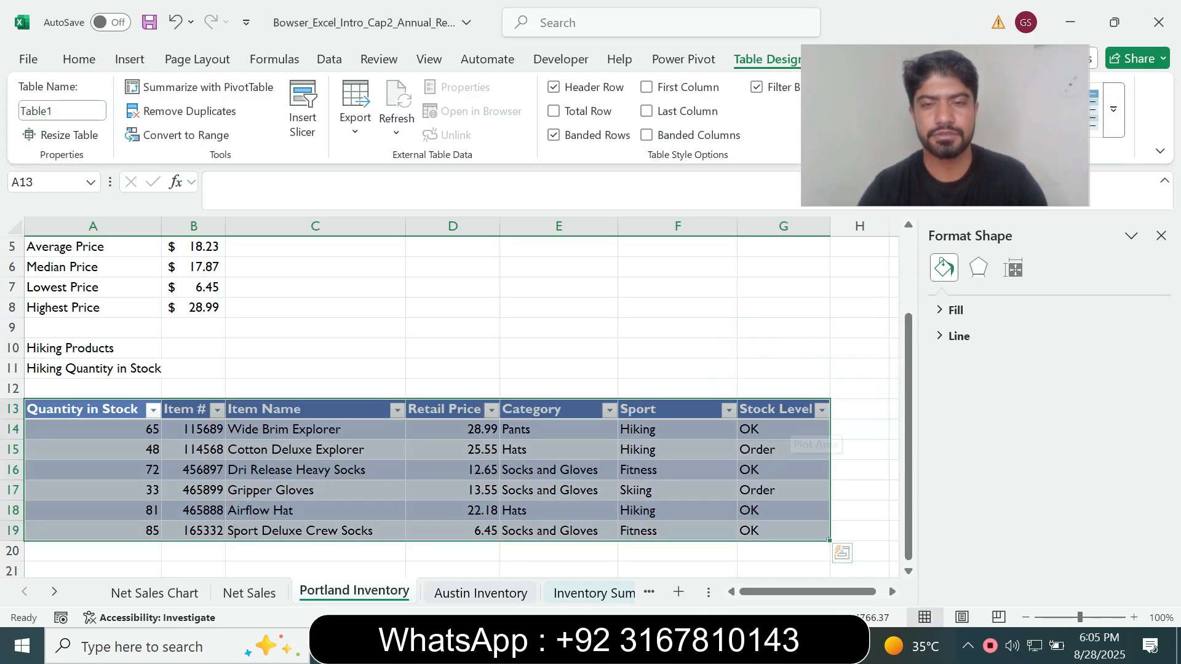
Check the required table style in step 12 in Word and apply Teal, Table Style Light 13 to the A13:G19 table in Excel
key(alt+Tab)
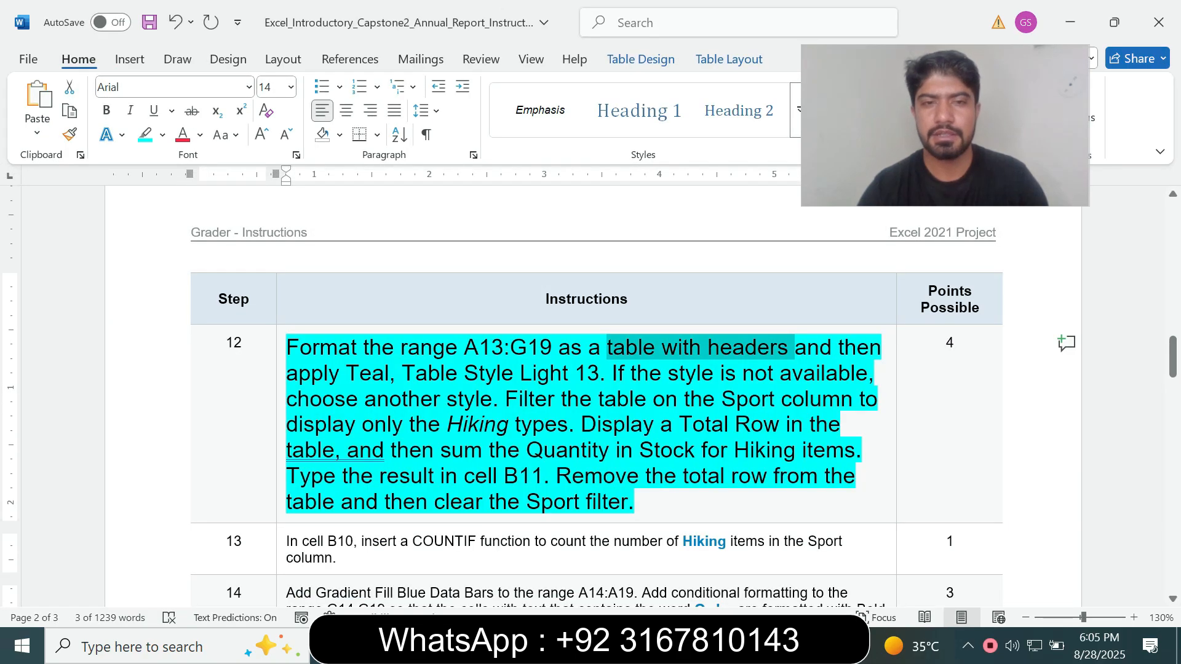
drag(346, 374, 575, 373)
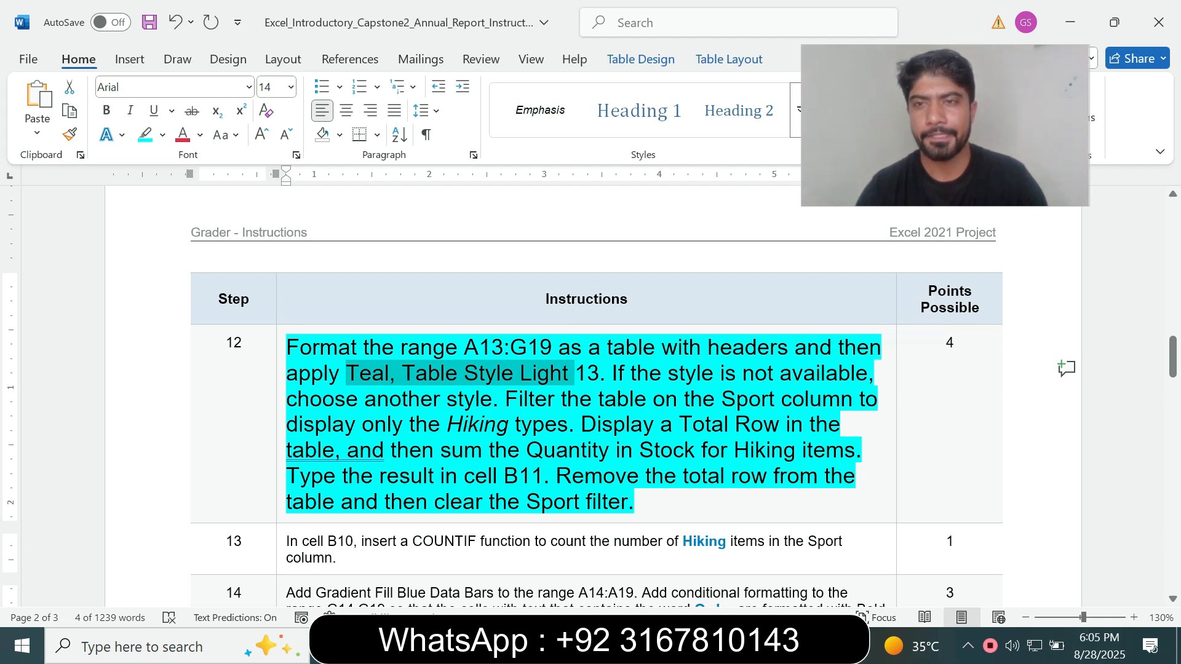
mouse_move(748, 646)
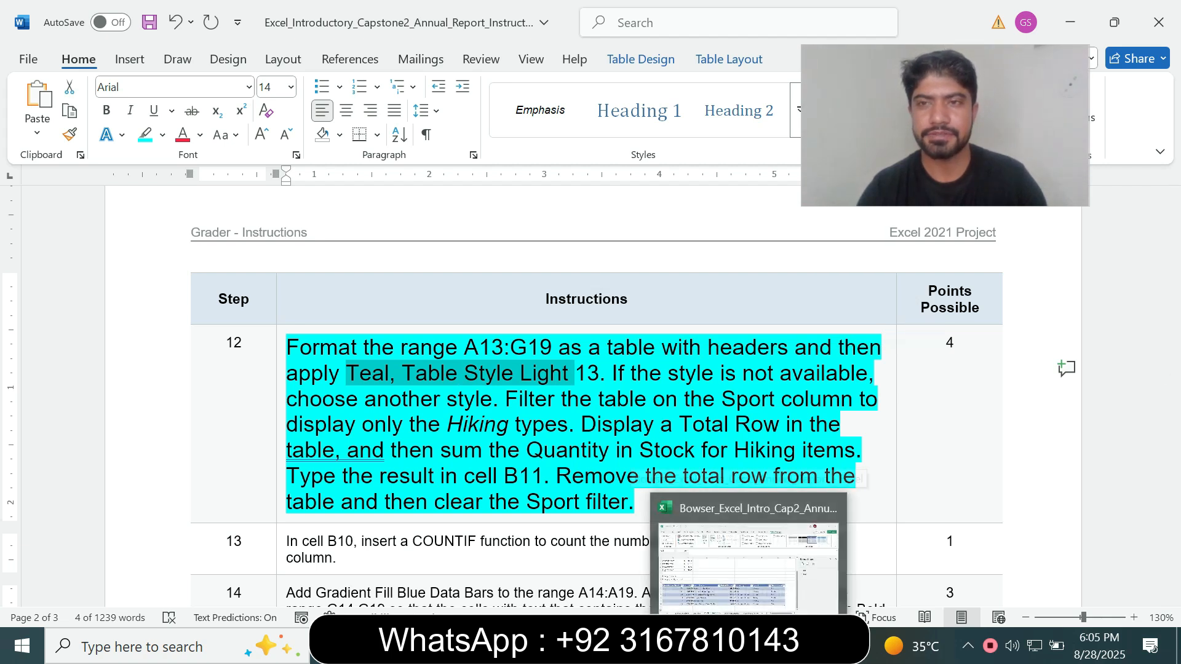
click(748, 566)
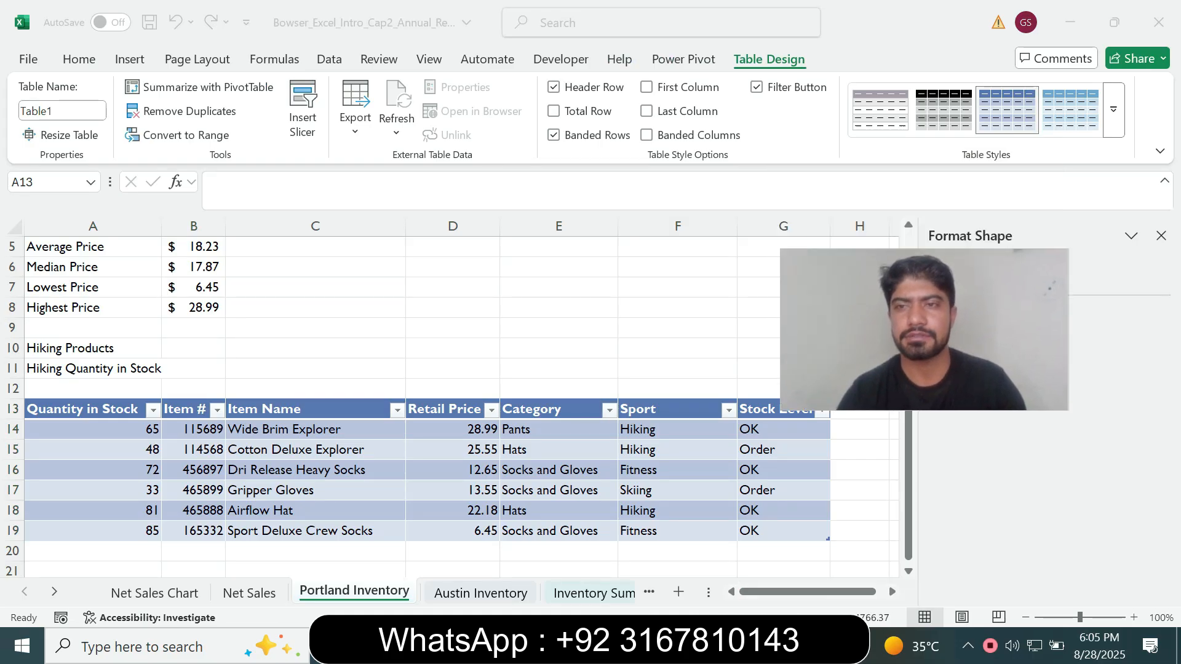
click(1113, 110)
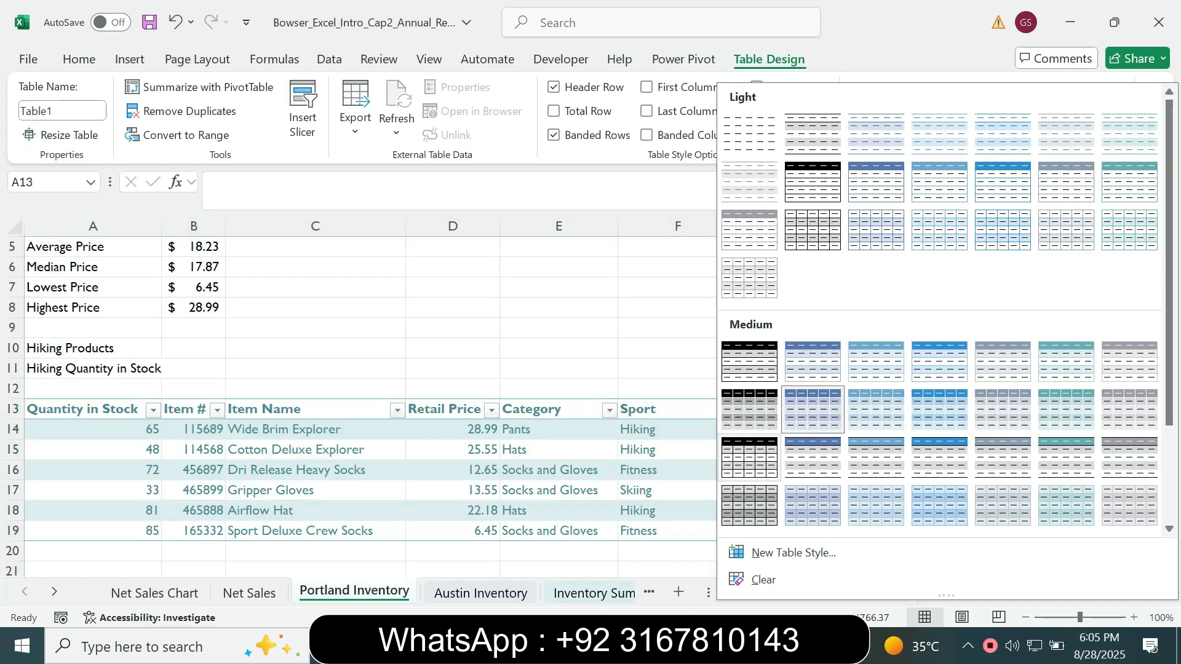
key(alt+Tab)
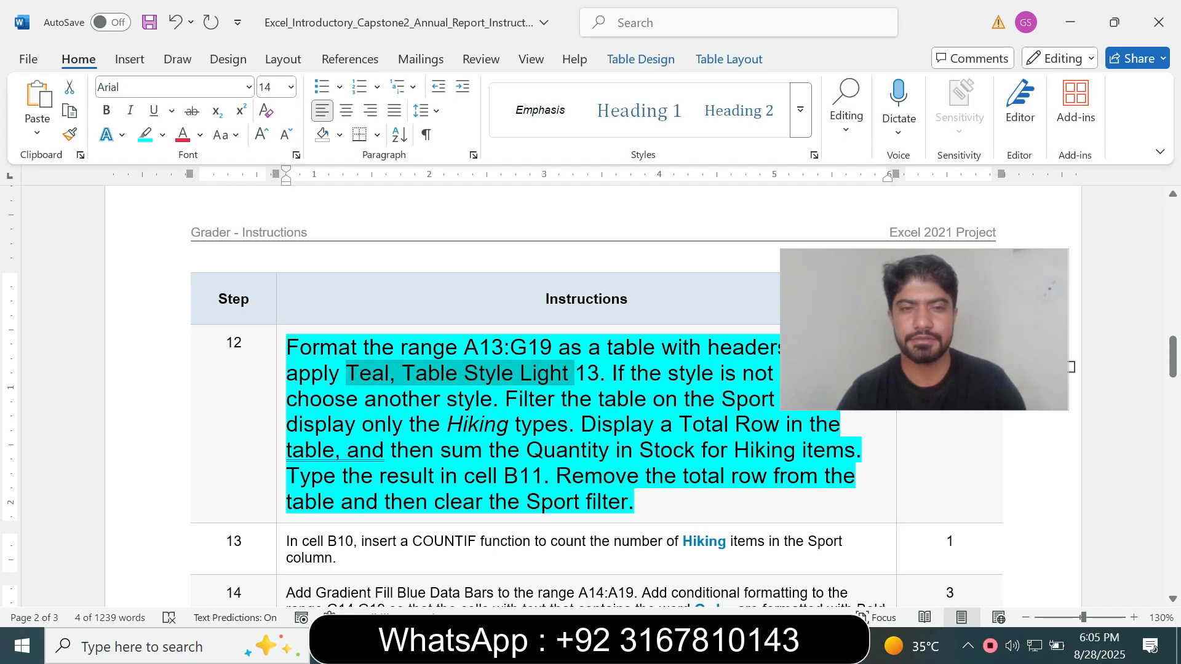
key(alt+Tab)
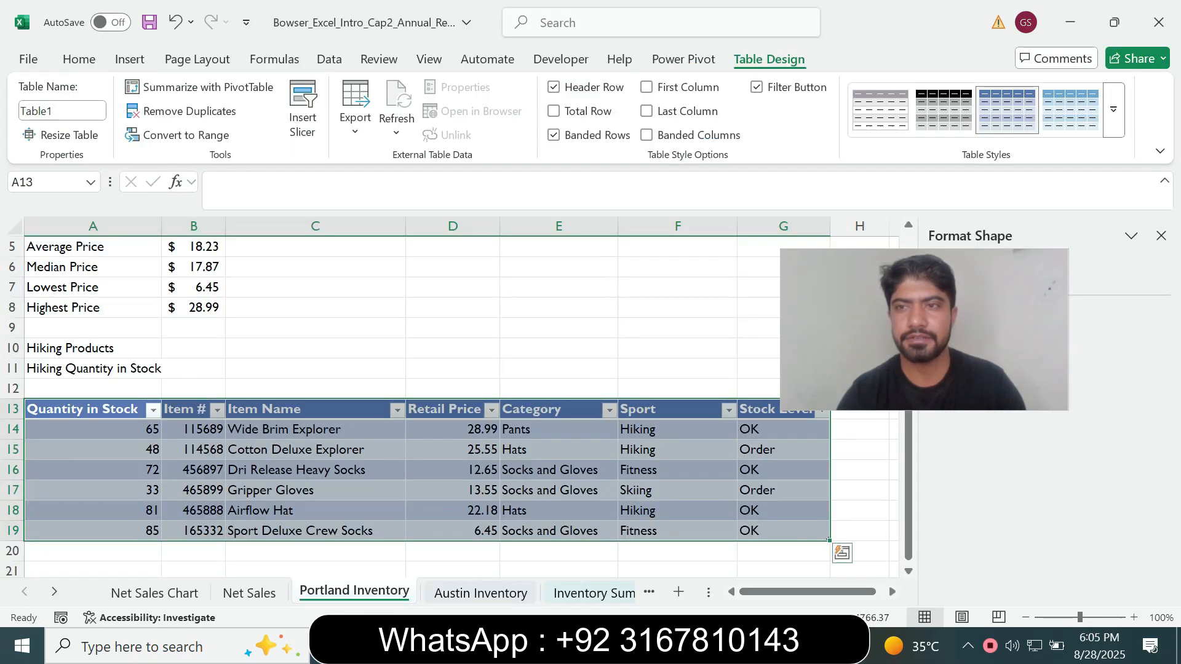
click(1113, 110)
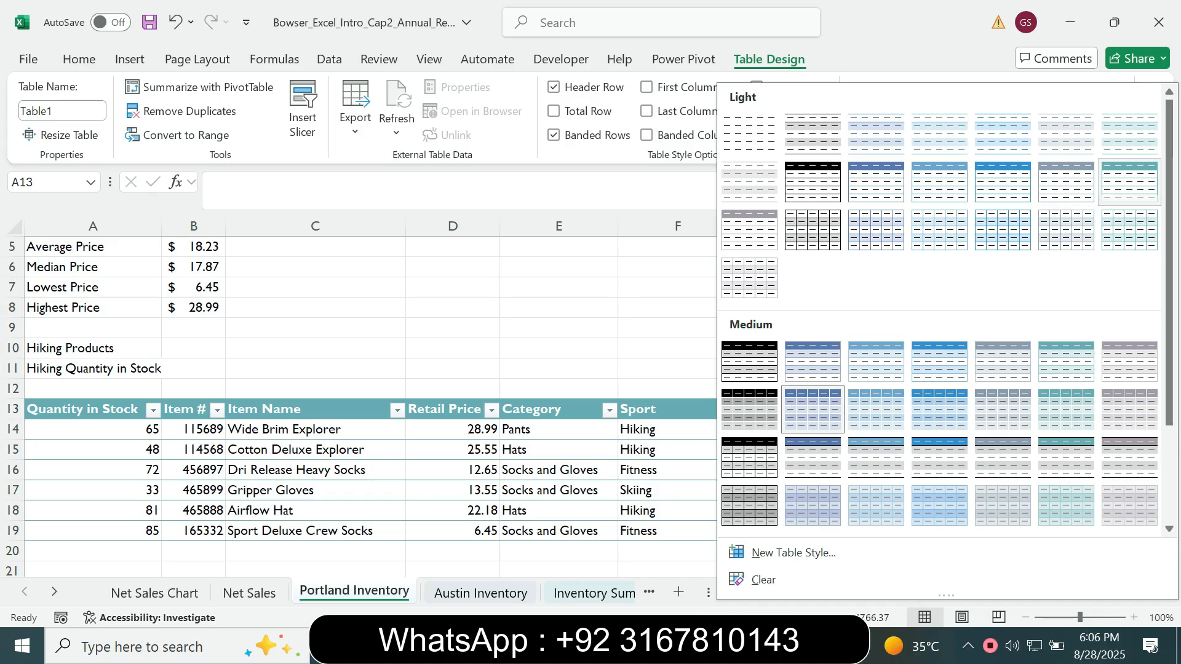
click(1129, 182)
Following step 12 in Word, filter the Excel table's Sport column to display only Hiking
key(alt+Tab)
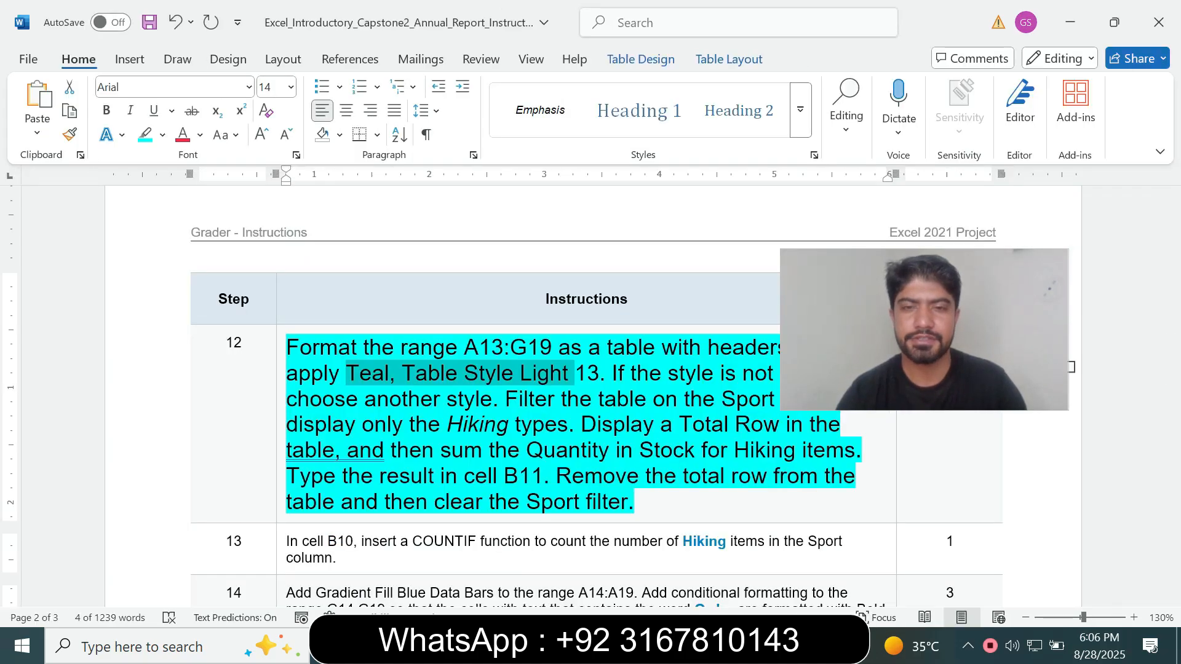
drag(924, 329, 902, 174)
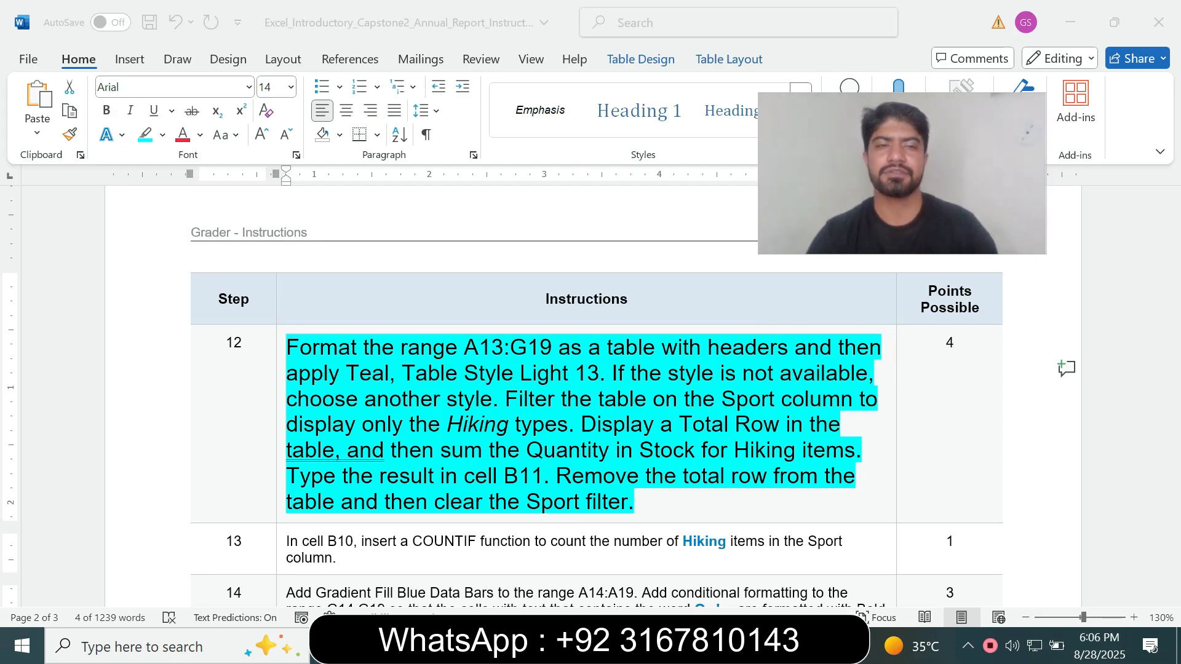
key(alt+Tab)
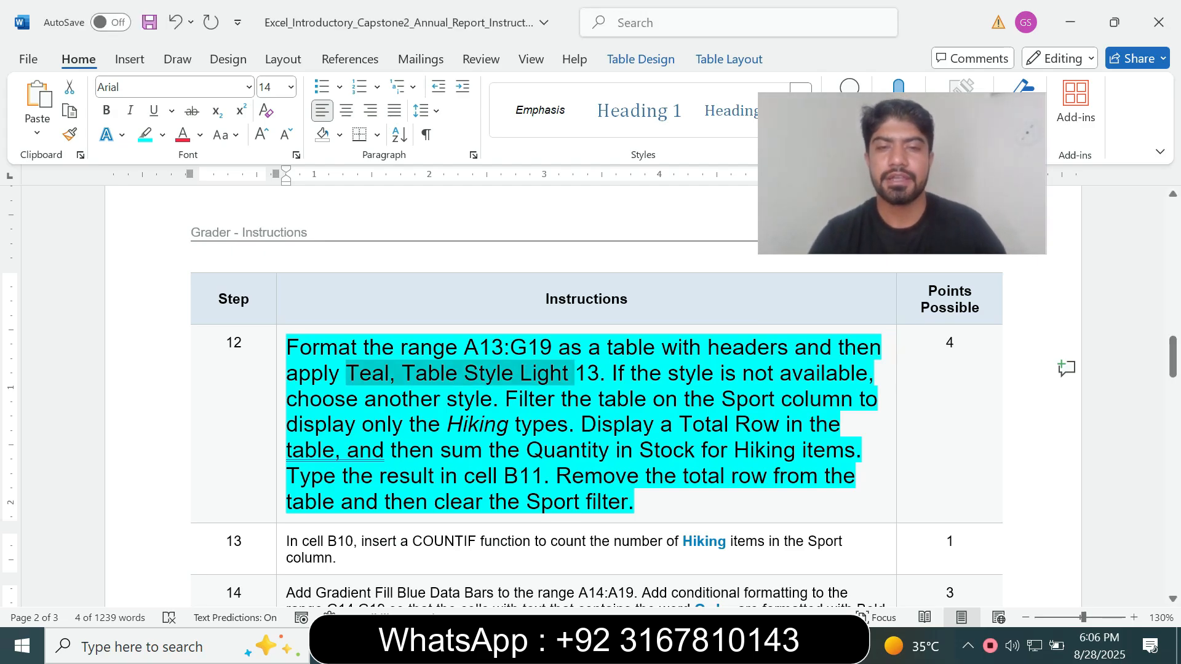
click(519, 399)
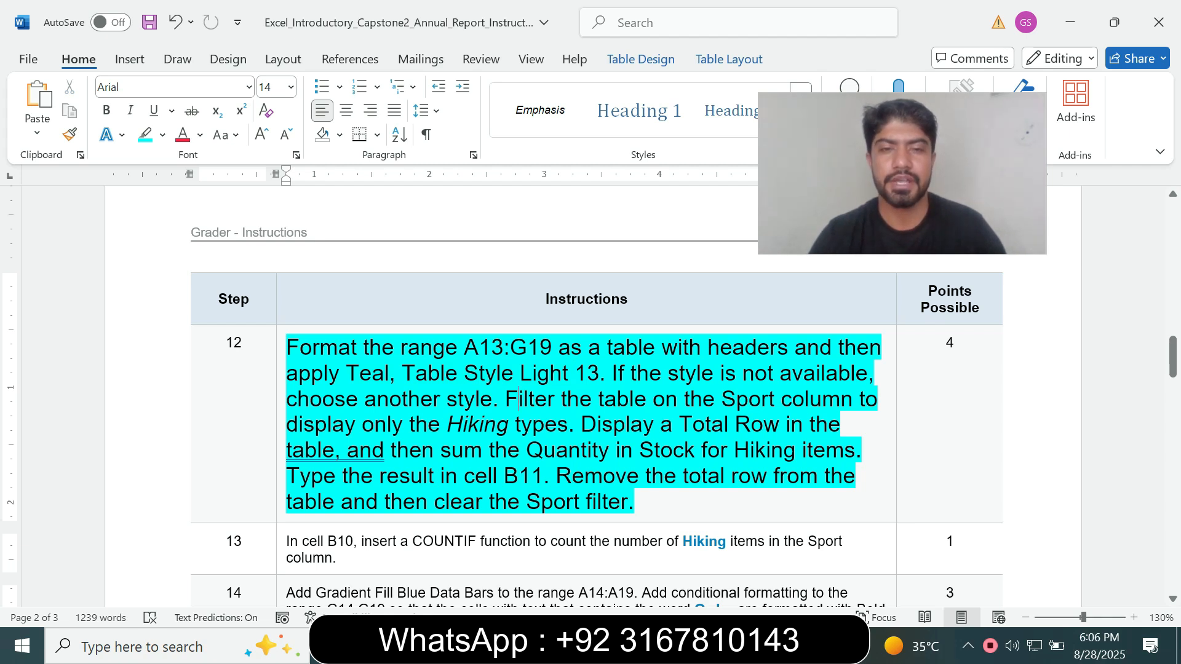
drag(519, 399, 567, 424)
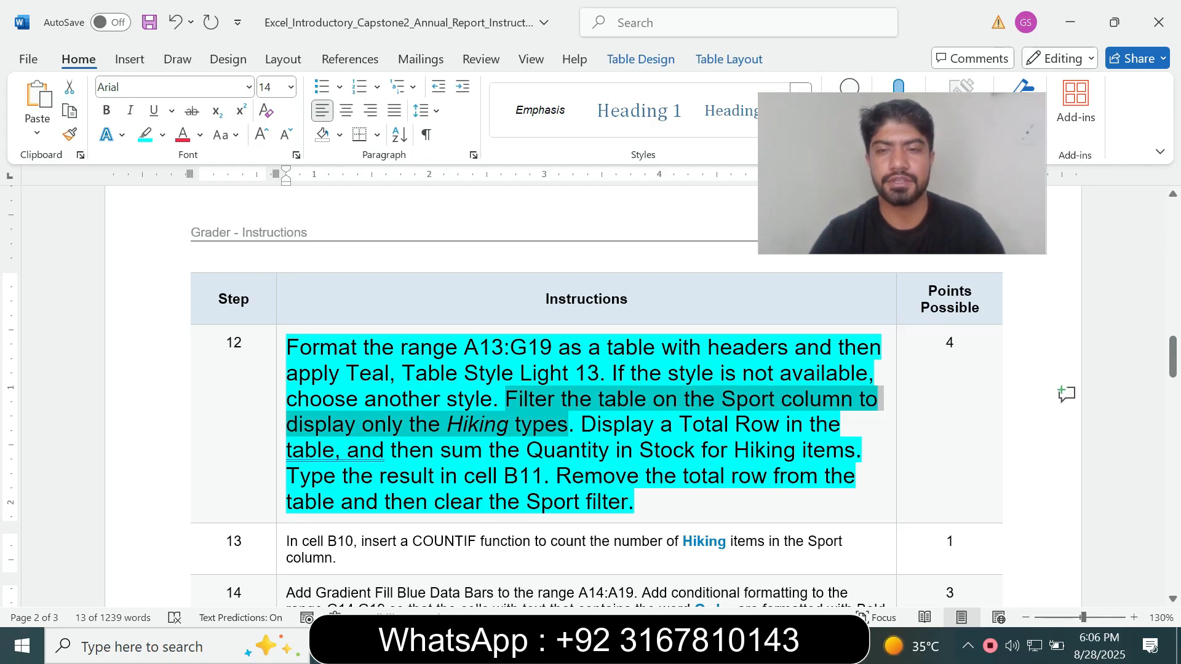
key(alt+Tab)
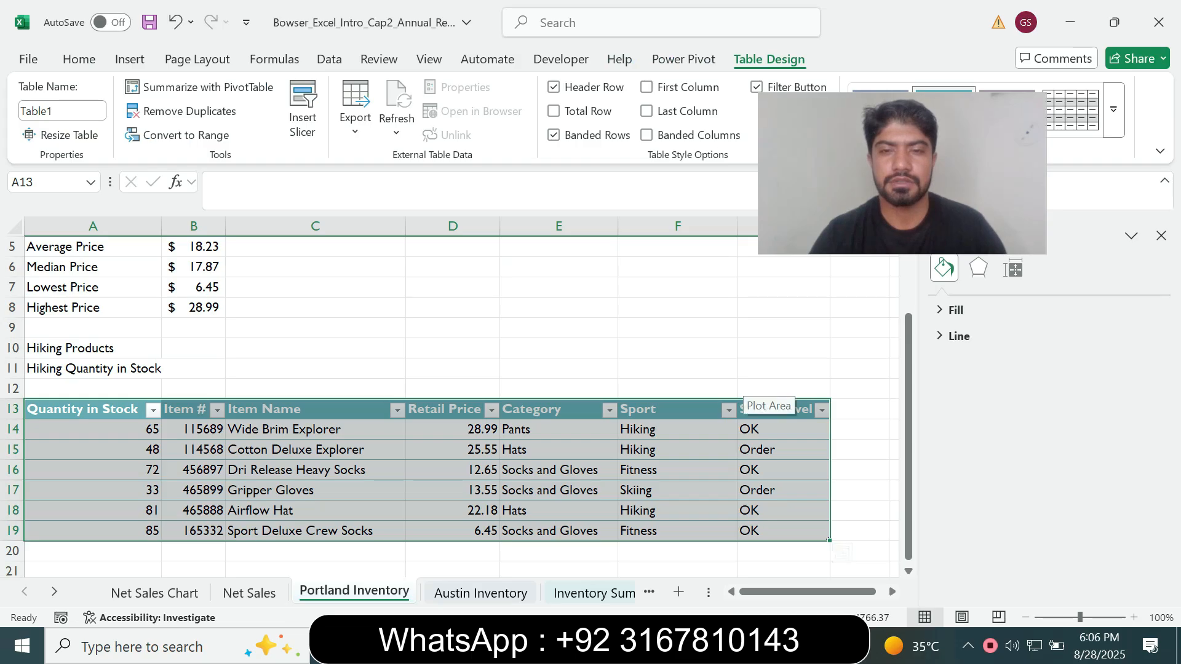
click(729, 410)
key(alt+Tab)
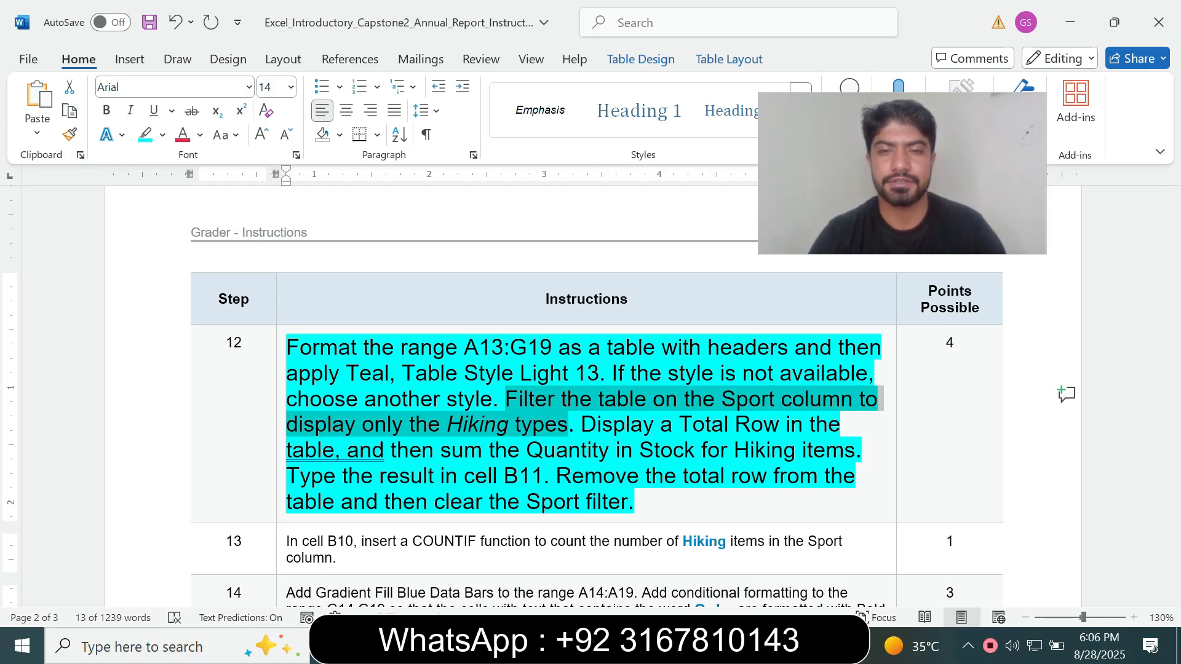
key(alt+Tab)
click(728, 409)
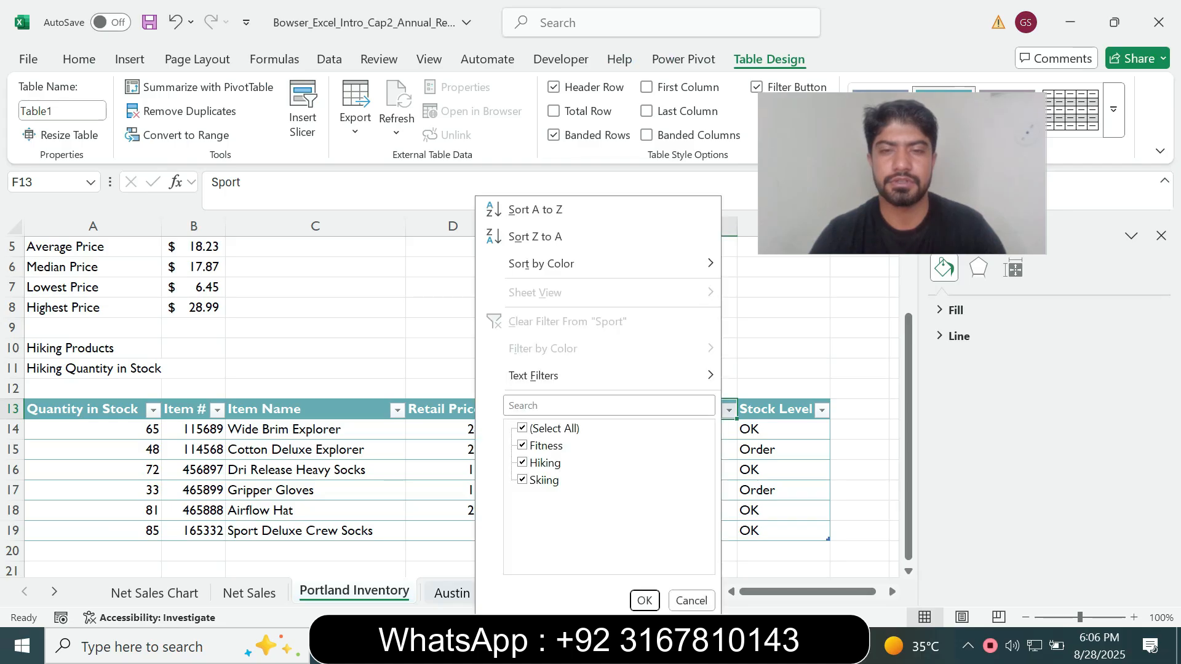
click(522, 428)
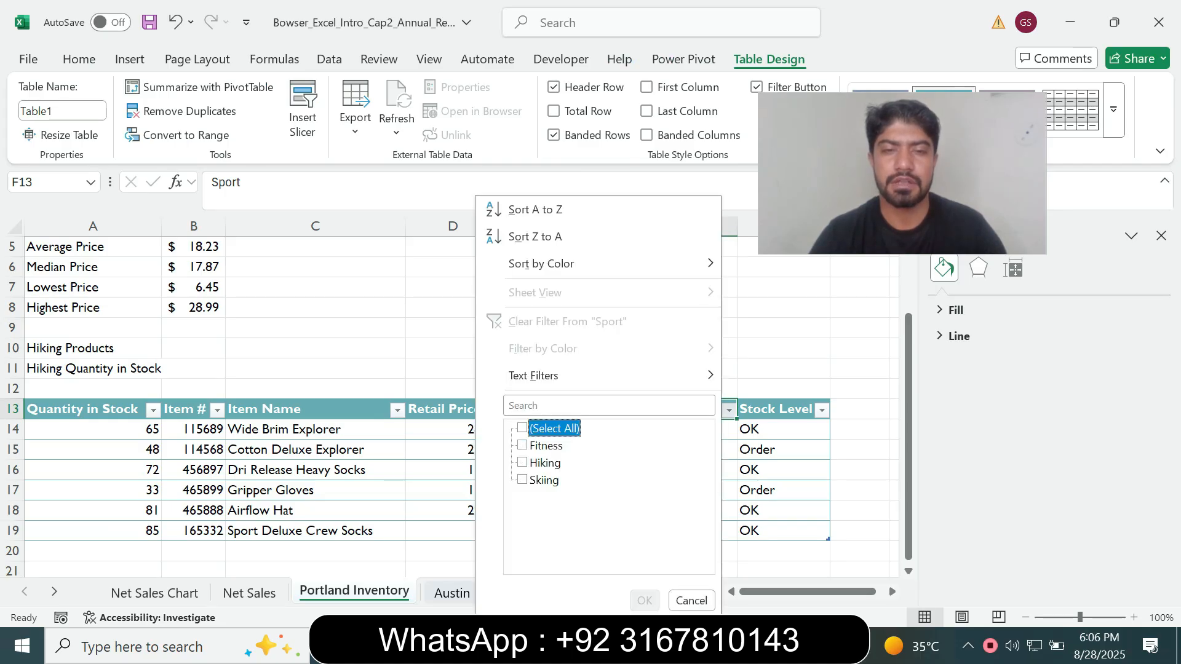
click(522, 463)
click(645, 600)
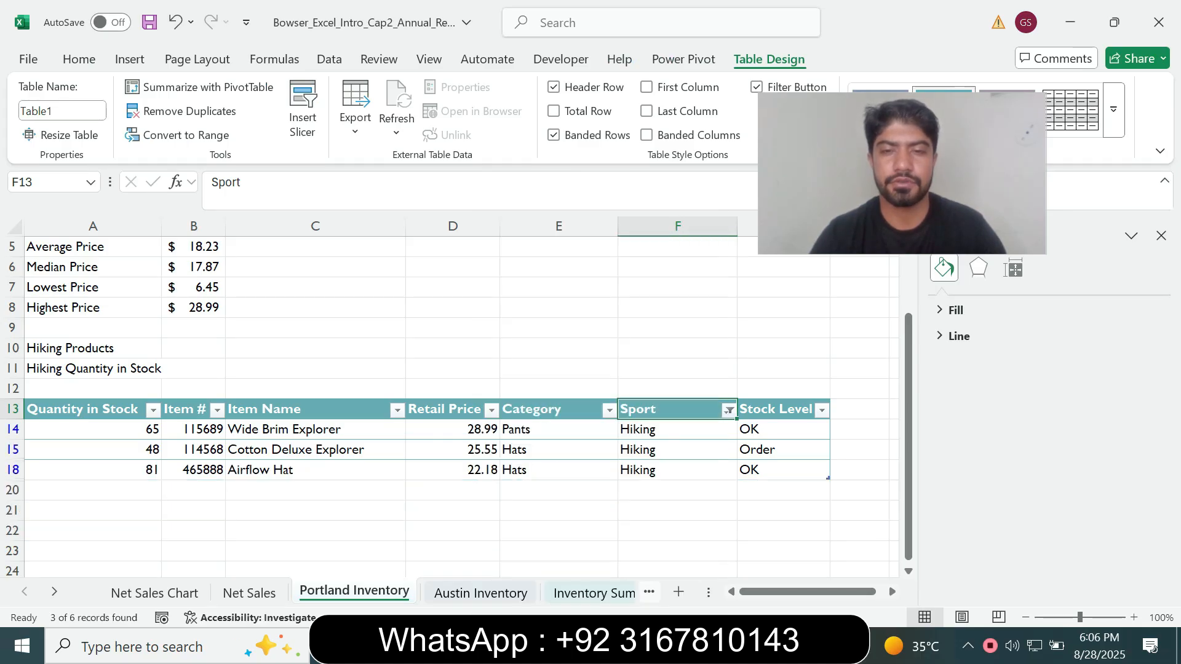
Read the total row instruction of step 12 in Word and display a Total Row in the Excel table
key(alt+Tab)
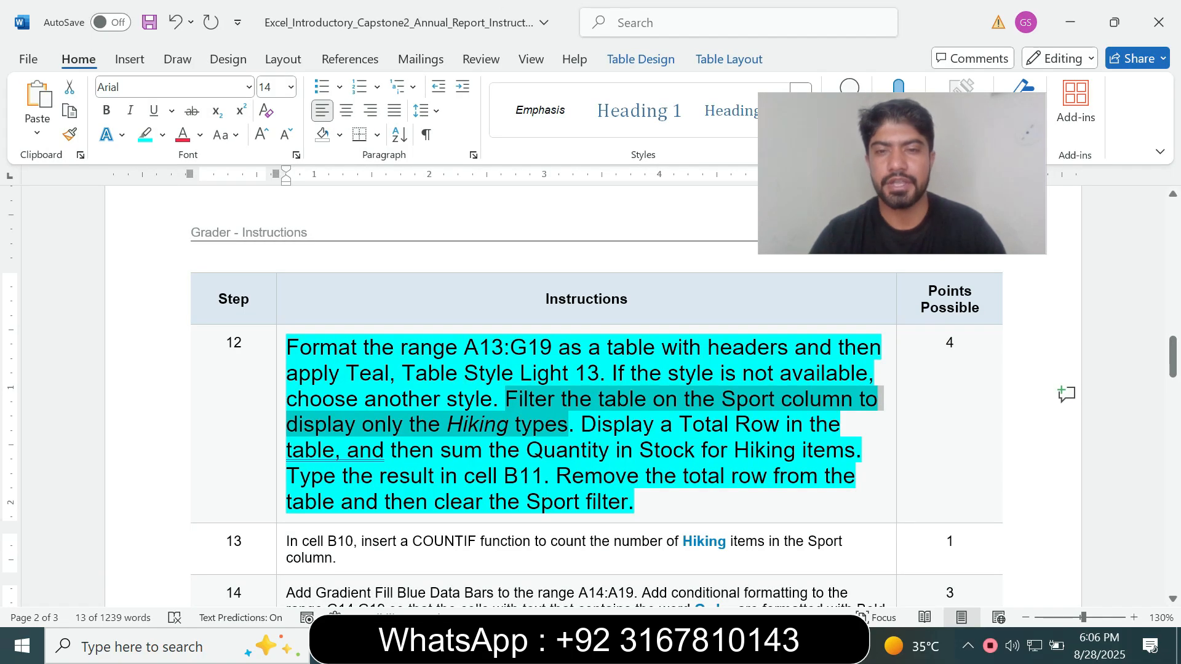
click(581, 425)
drag(581, 425, 734, 424)
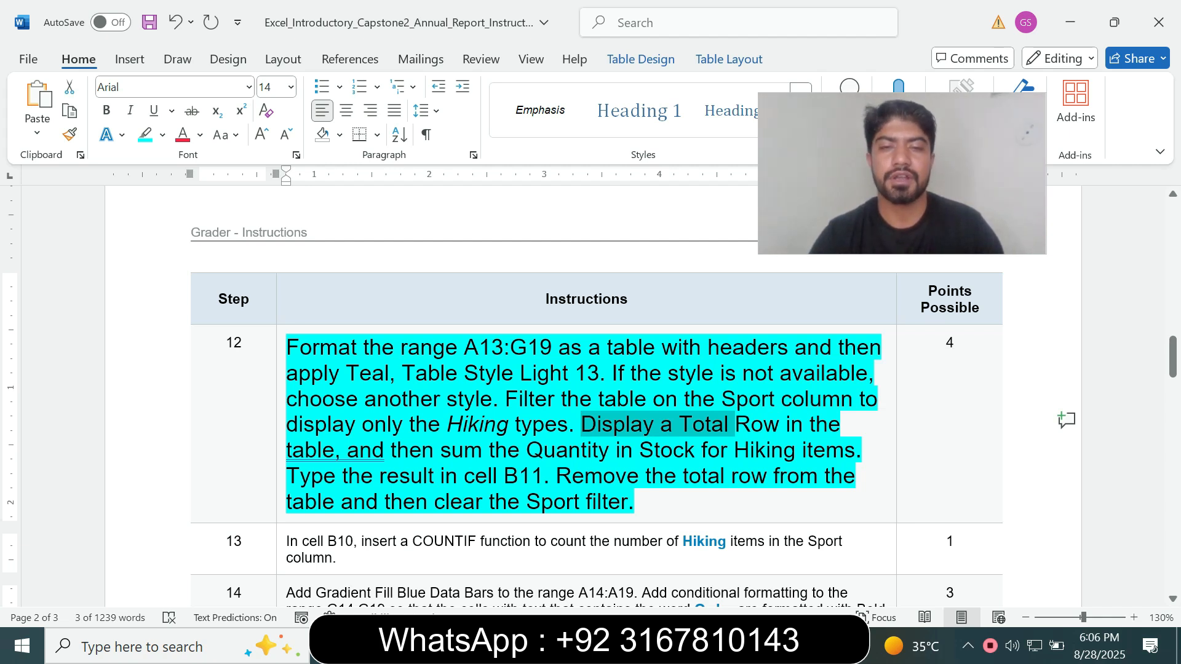
click(599, 450)
drag(581, 424, 856, 449)
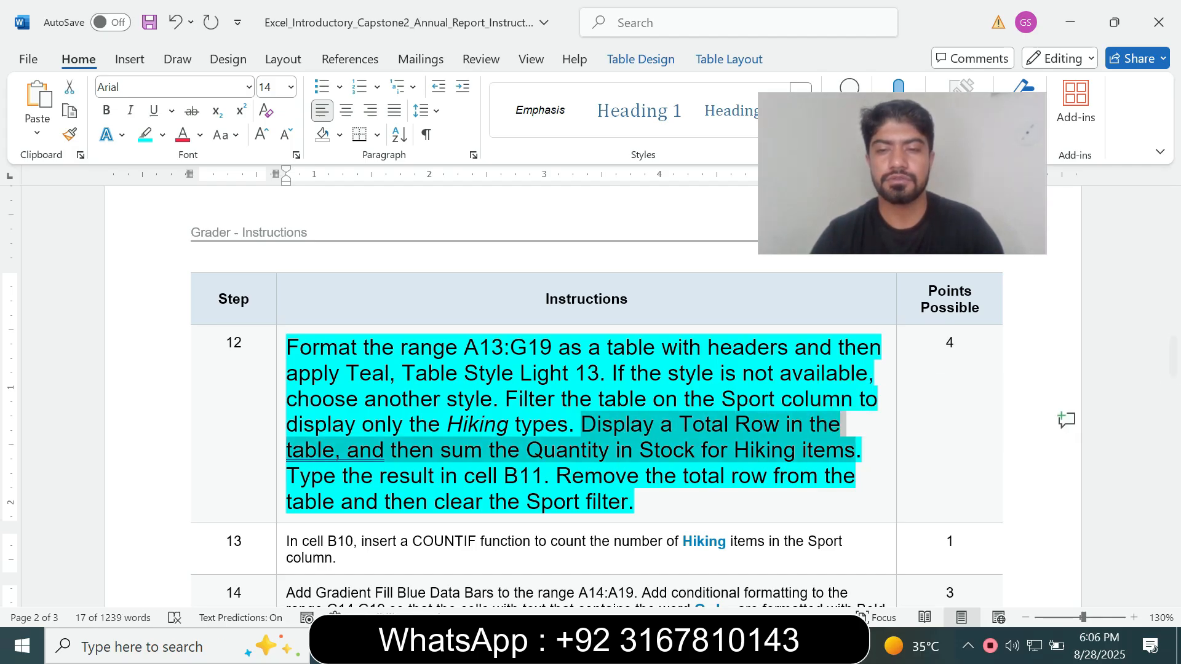
key(alt+Tab)
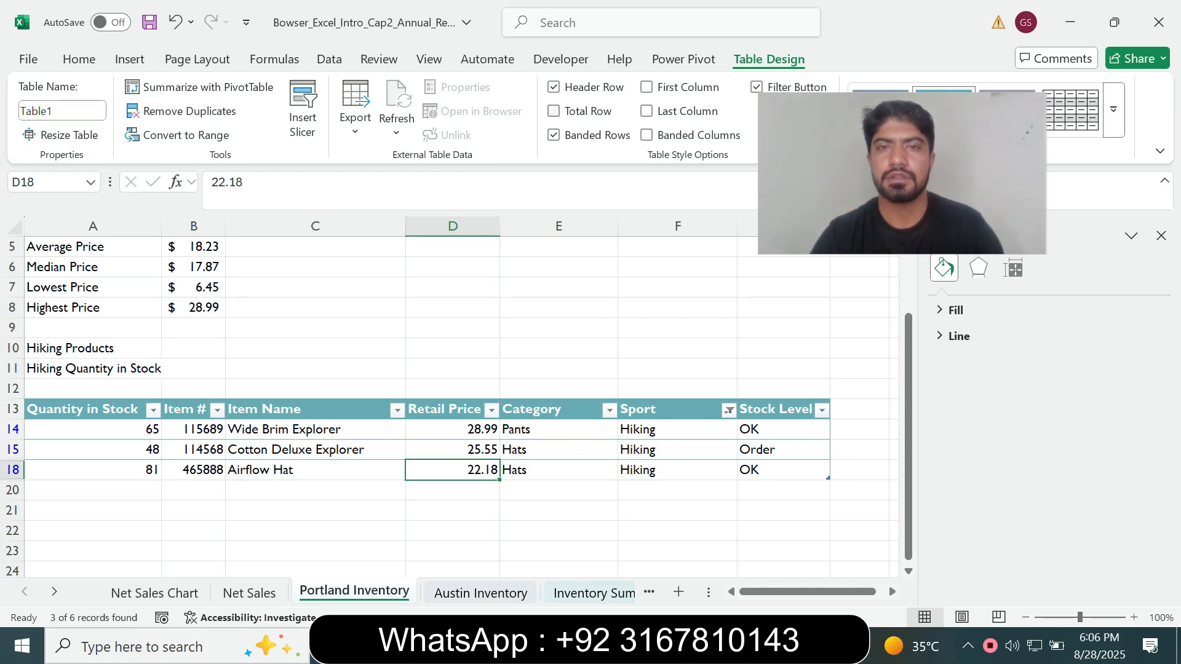
key(ctrl+shift+t)
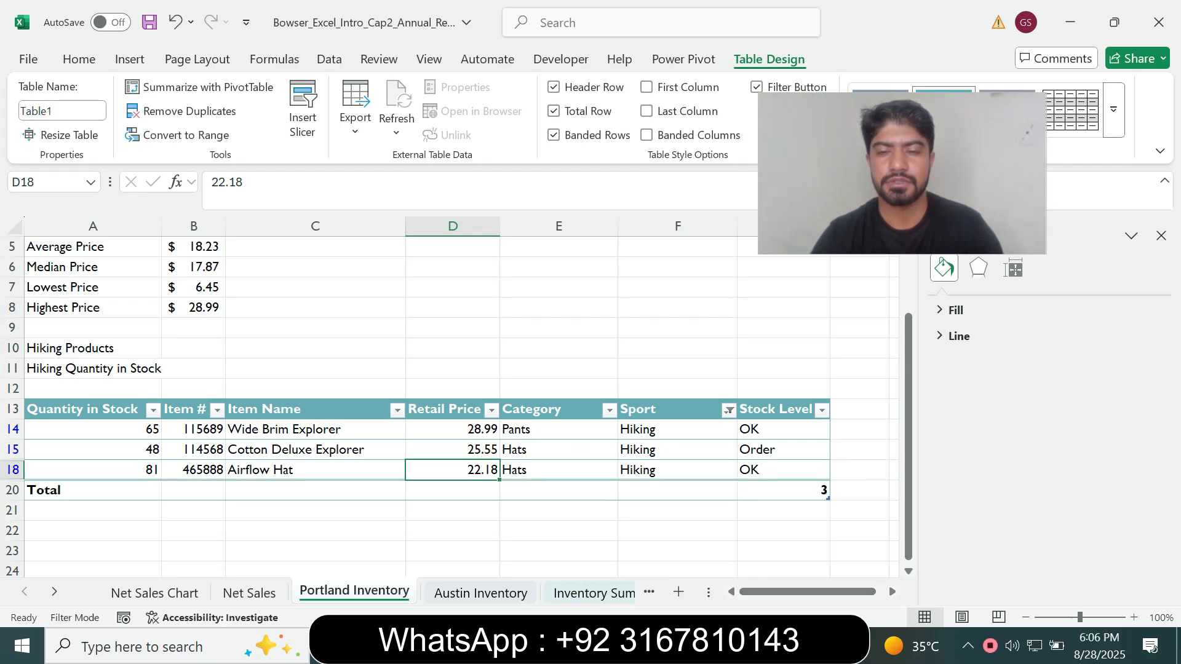
Recheck the instruction in Word, return to Excel and set the Quantity in Stock total in A20 to Sum
key(alt+Tab)
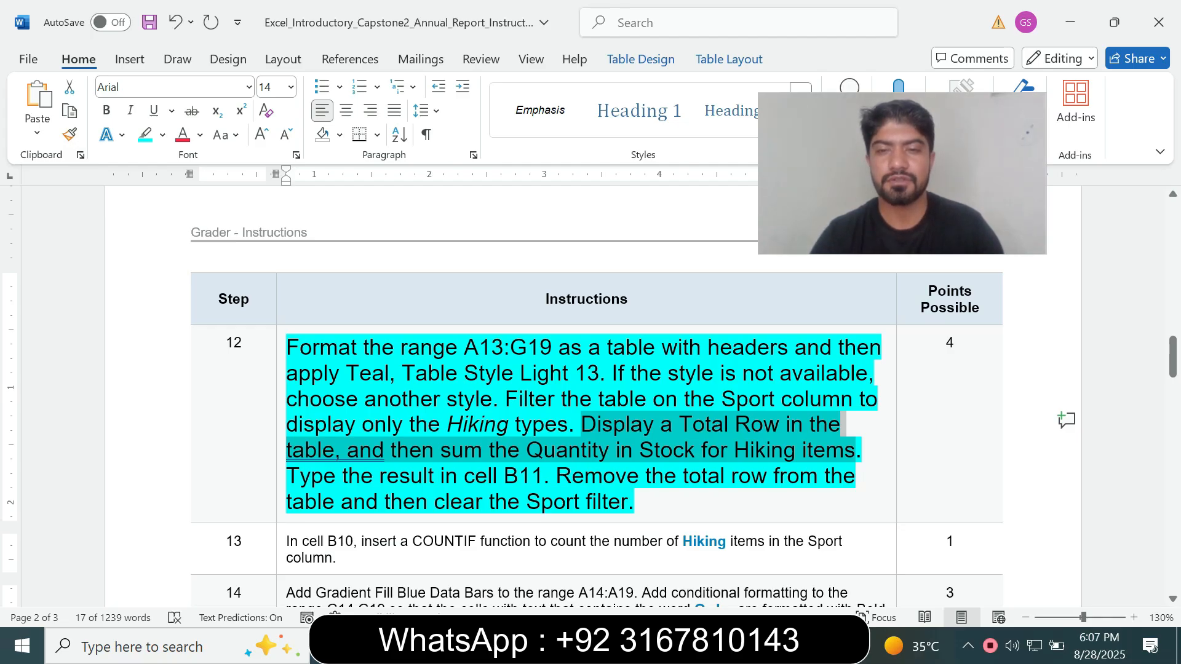
key(alt+Tab)
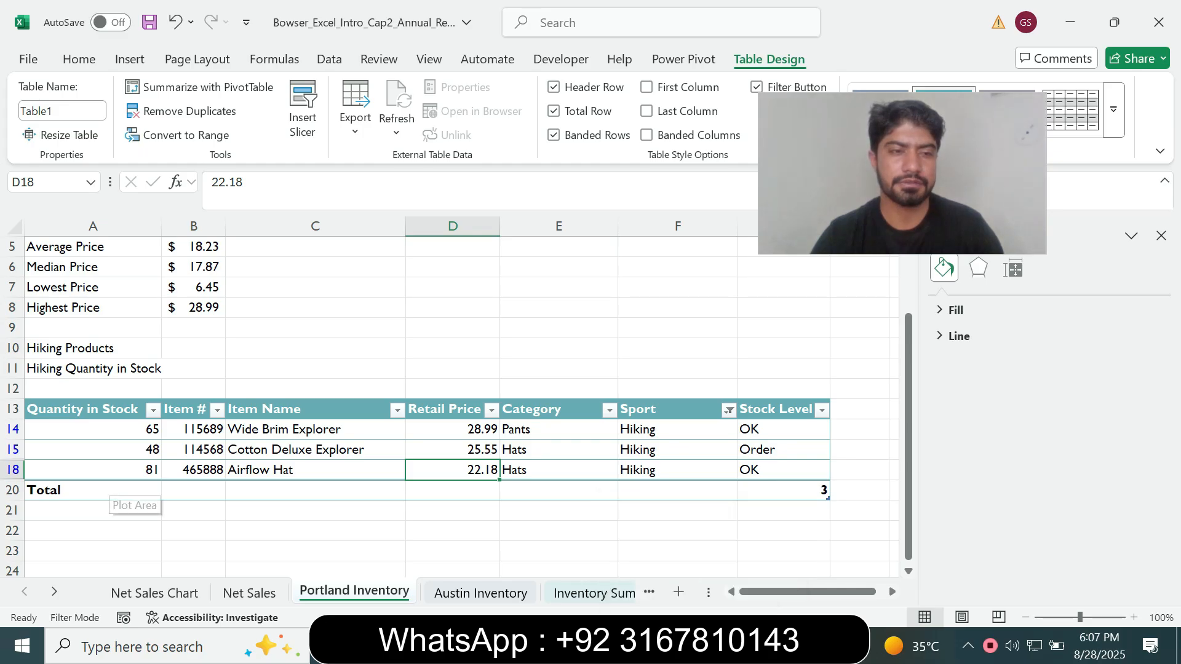
click(105, 489)
click(169, 491)
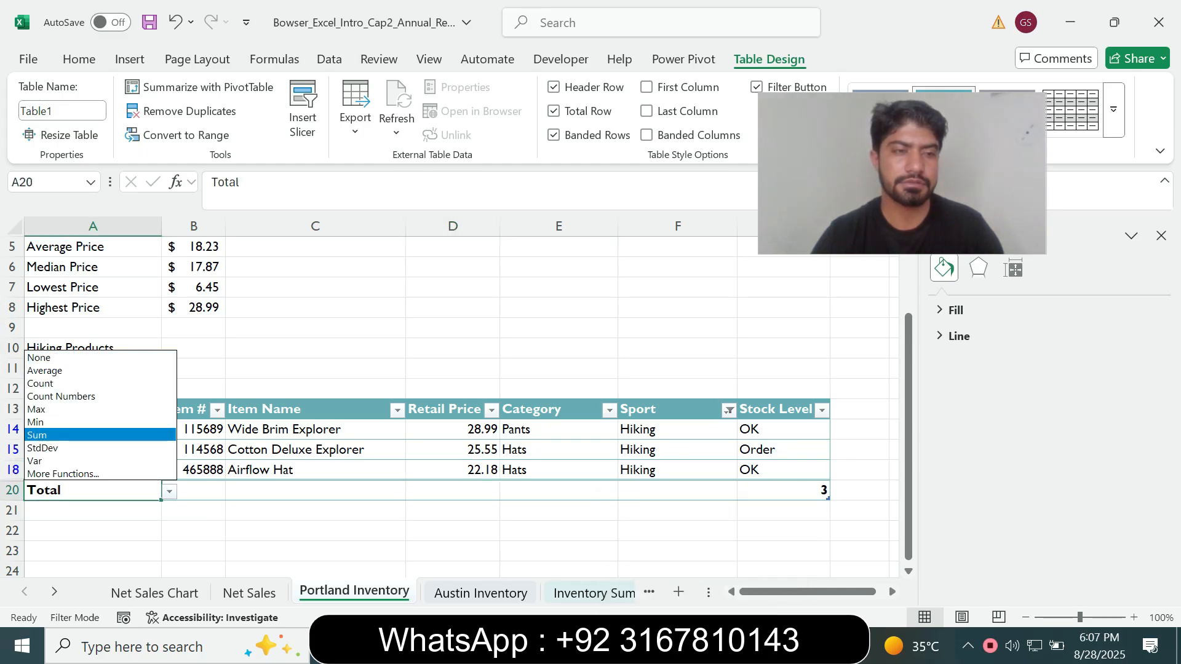
click(49, 435)
Check in Word where the result goes and enter 194 in cell B11 of the Portland Inventory sheet
key(alt+Tab)
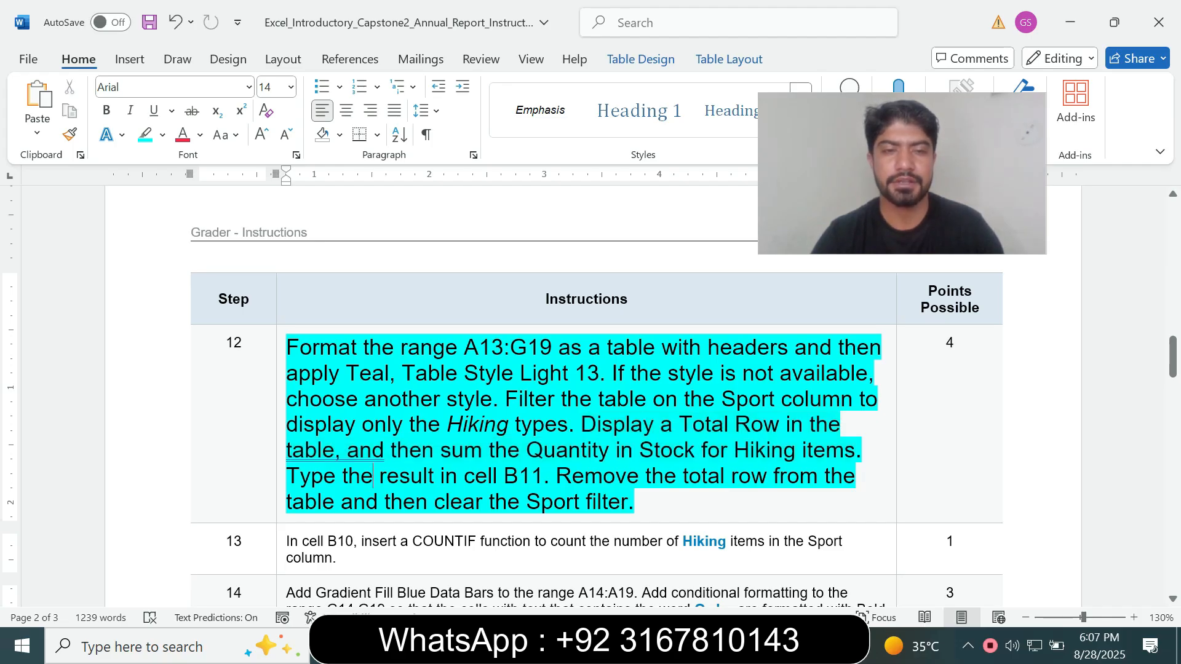
drag(287, 475, 463, 476)
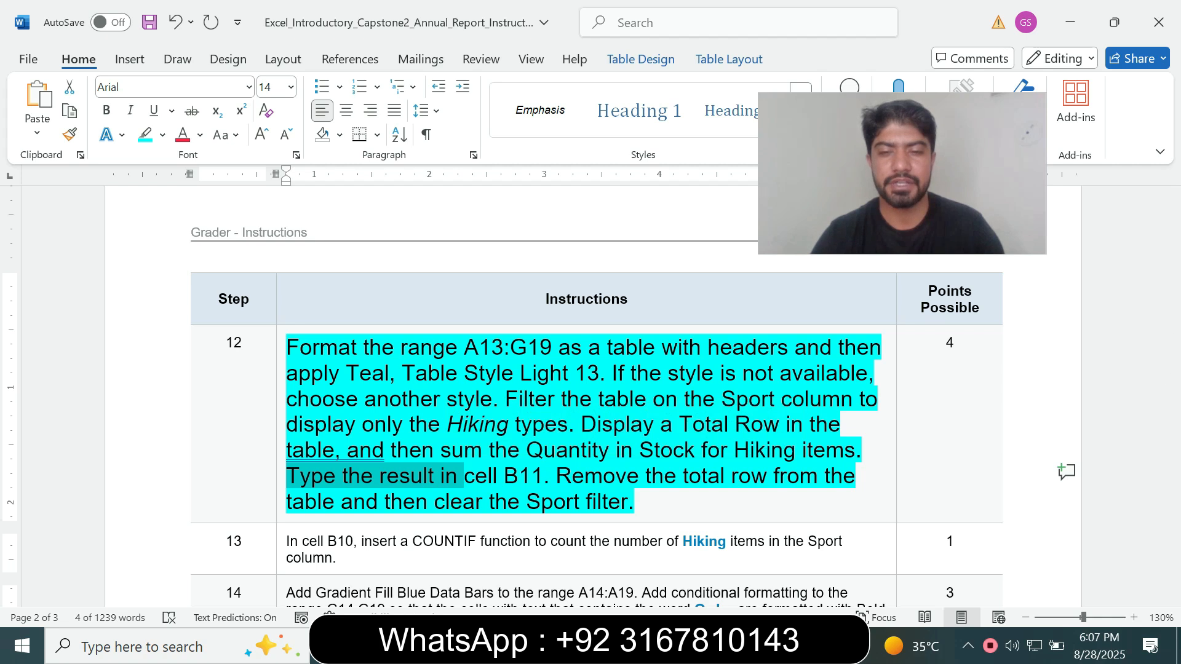
key(alt+Tab)
click(193, 368)
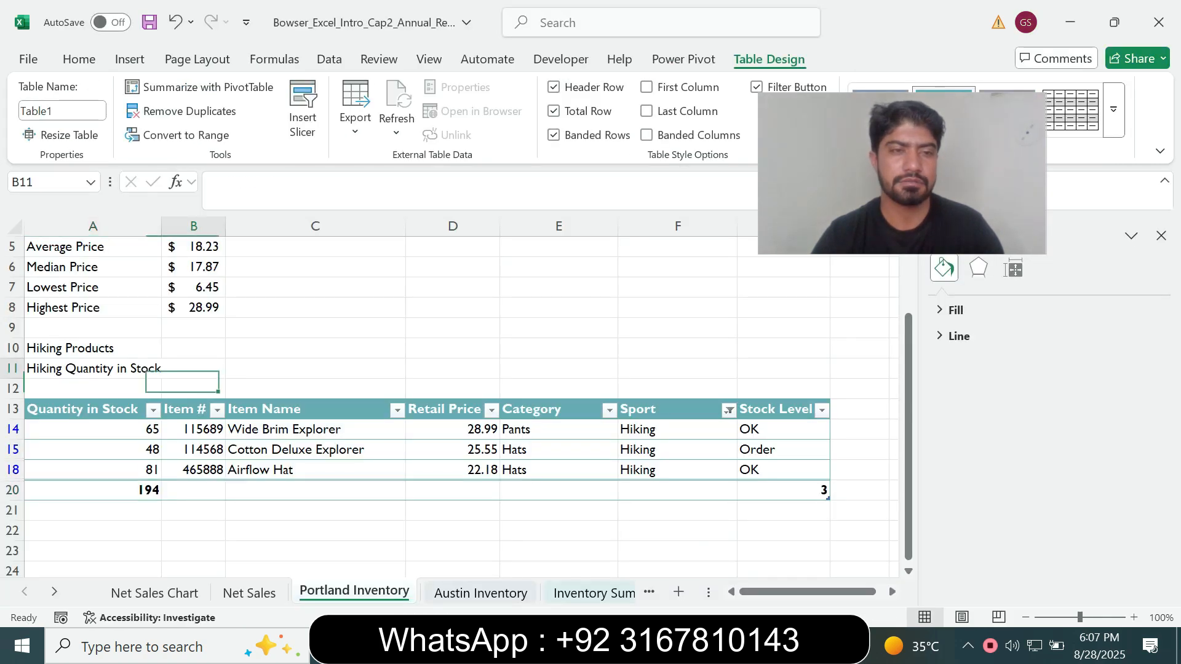
text(194)
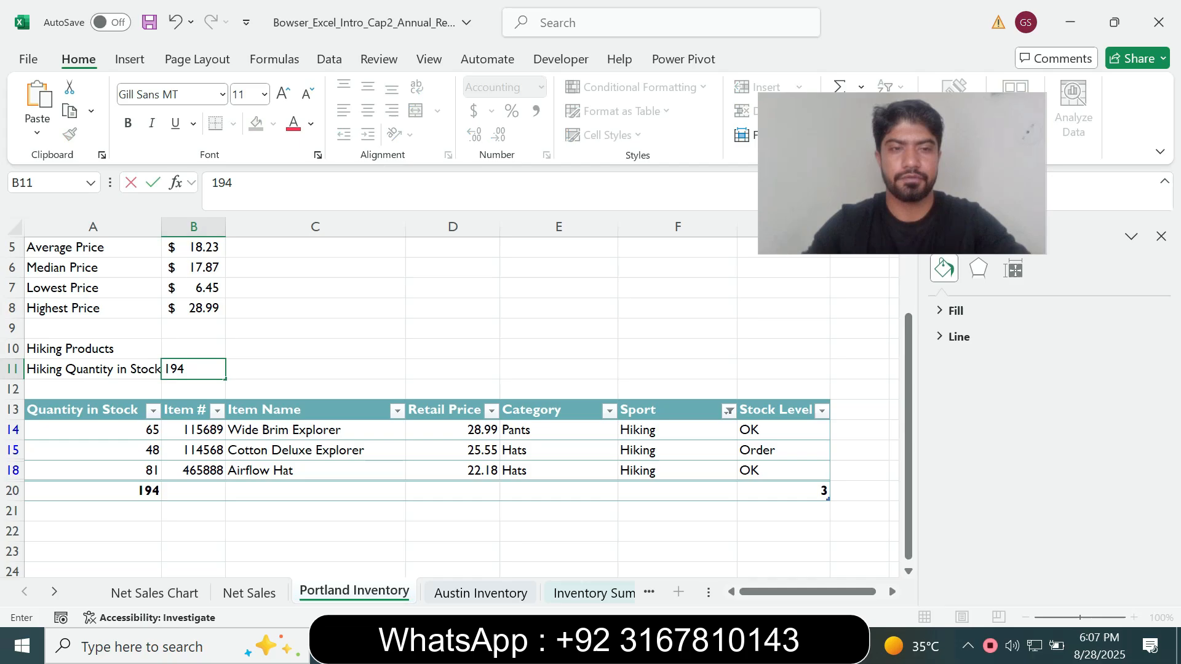
key(Return)
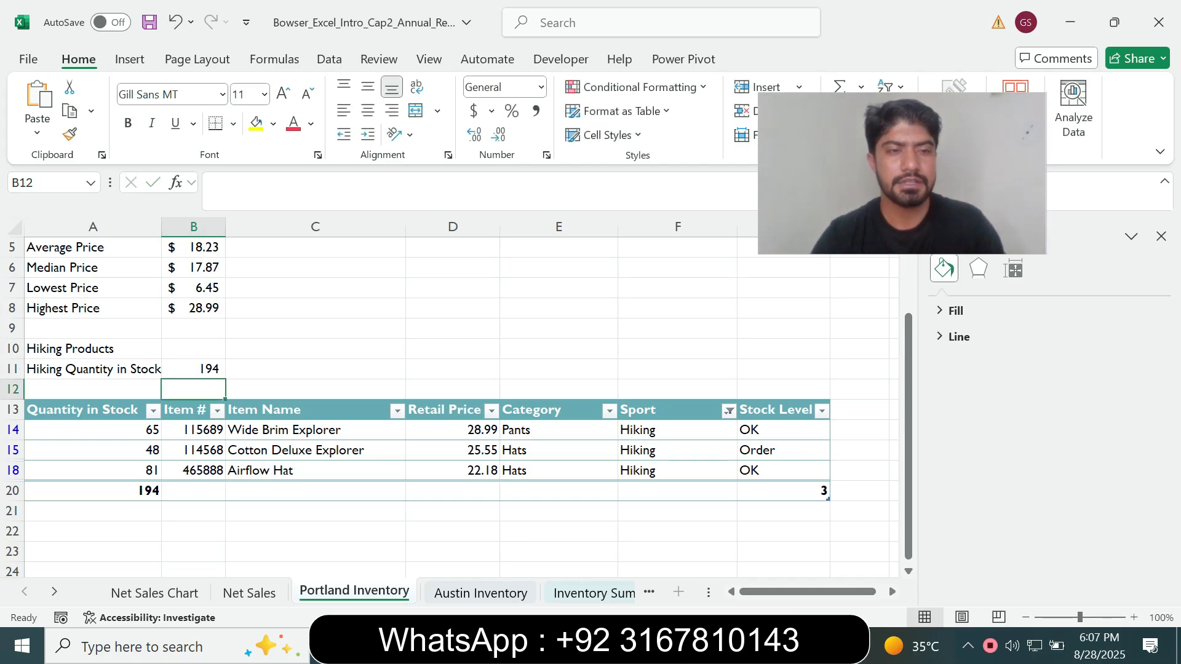
Read the last two sentences of step 12 in Word and remove the Total Row from the Portland Inventory table in Excel
key(alt+Tab)
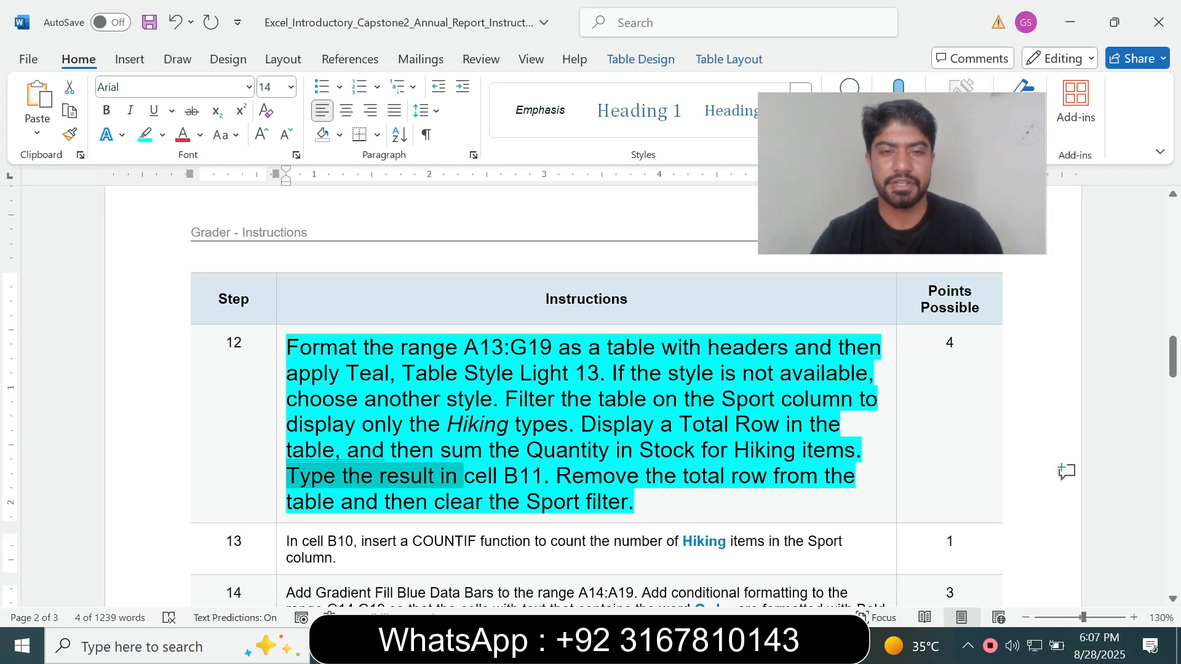
drag(556, 475, 628, 501)
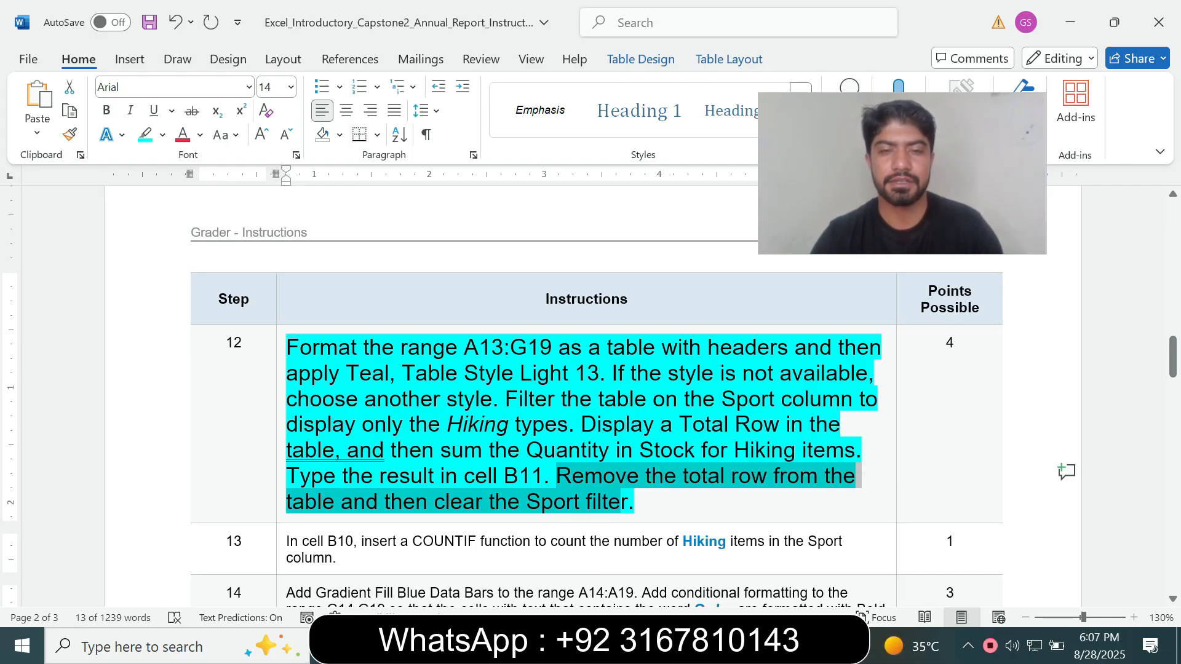
key(alt+Tab)
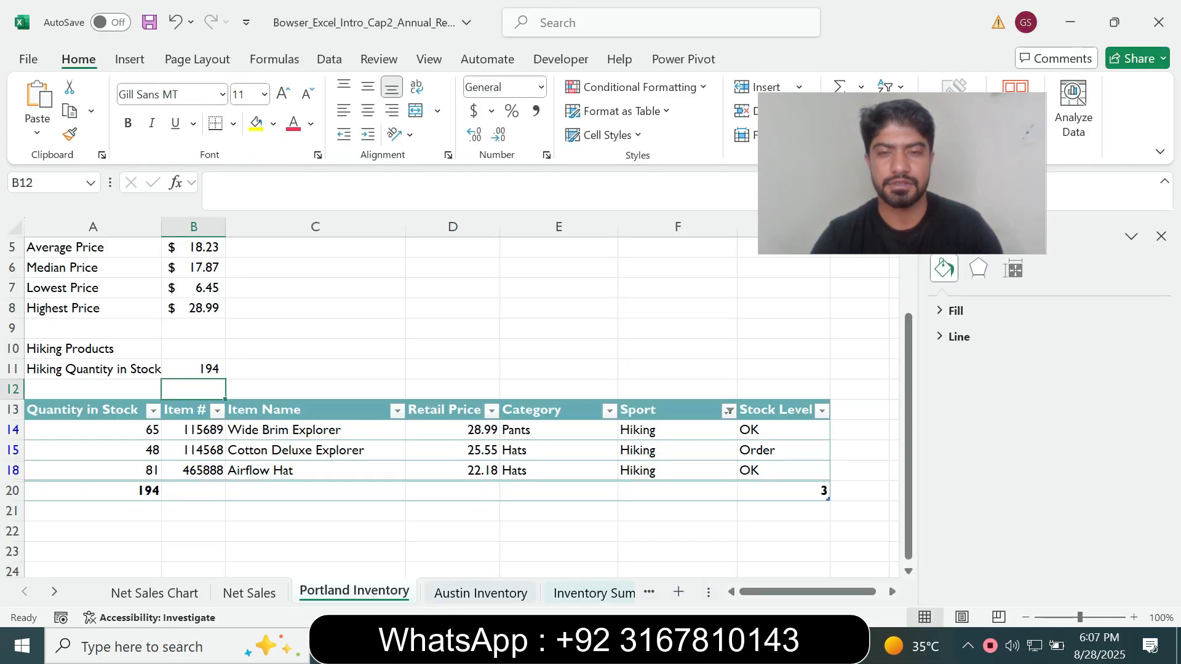
click(559, 450)
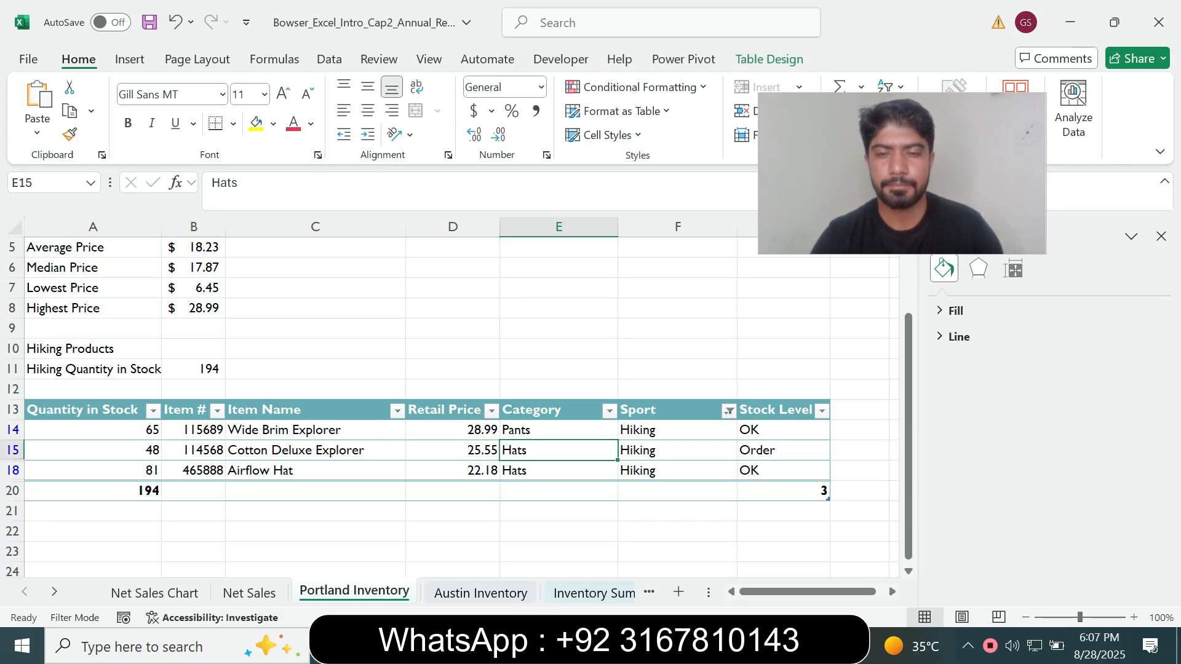
key(alt+Tab)
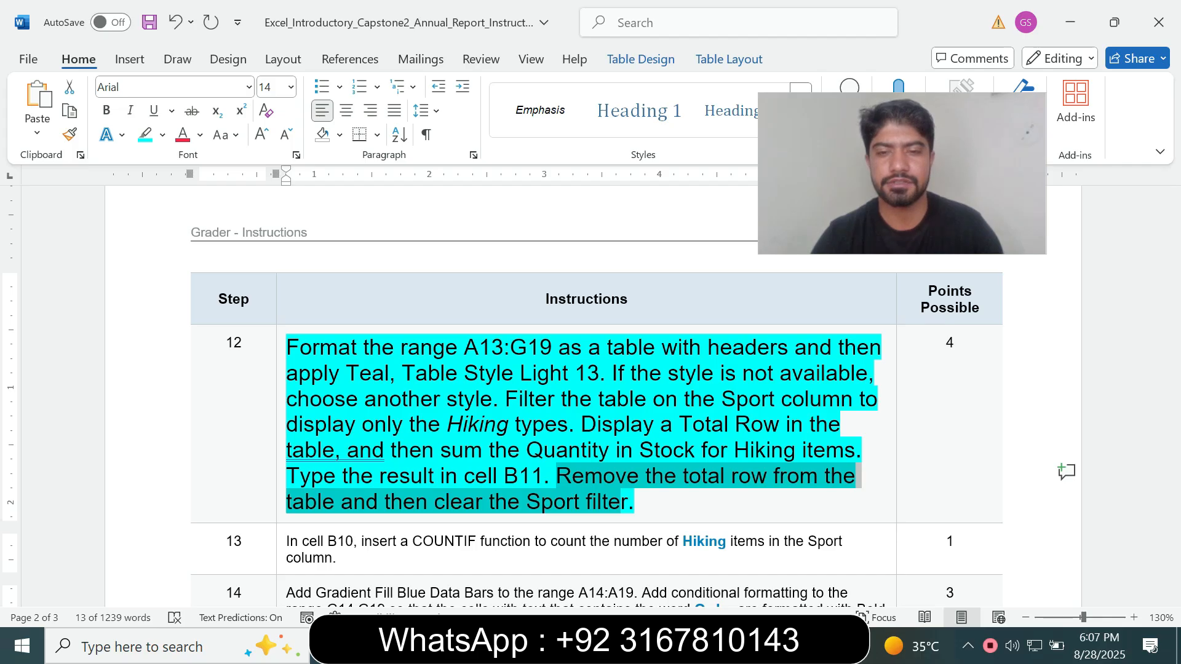
key(alt+Tab)
click(768, 59)
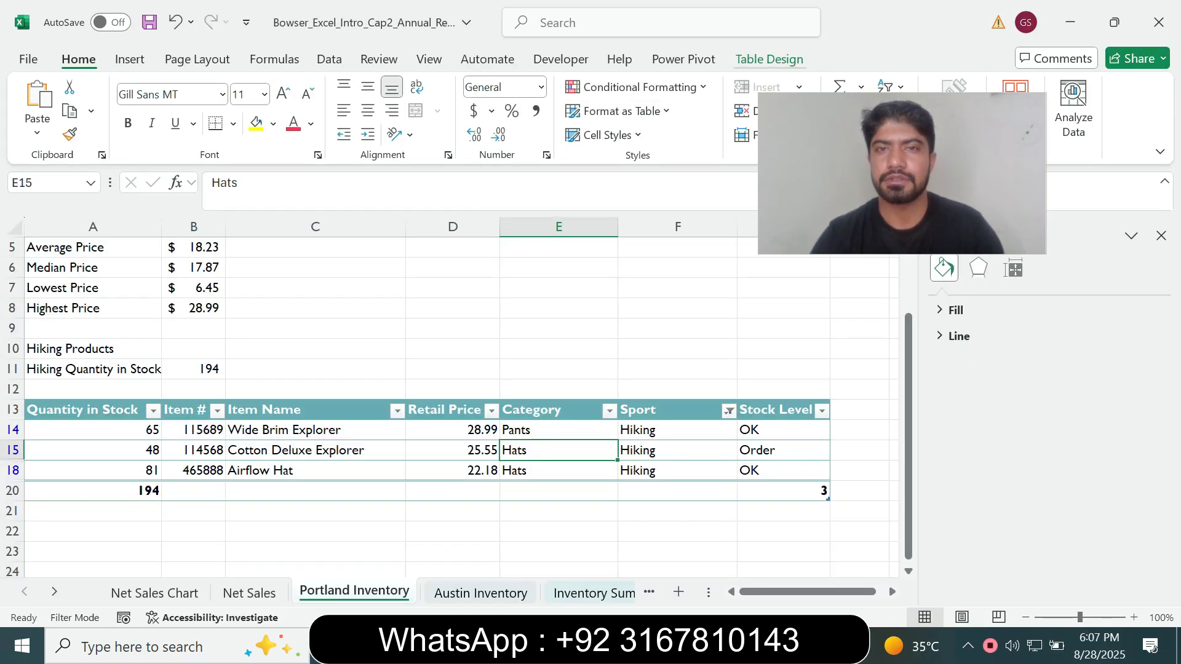
click(553, 111)
Recheck the end of step 12 in Word and clear the Sport column filter from the Excel table
key(alt+Tab)
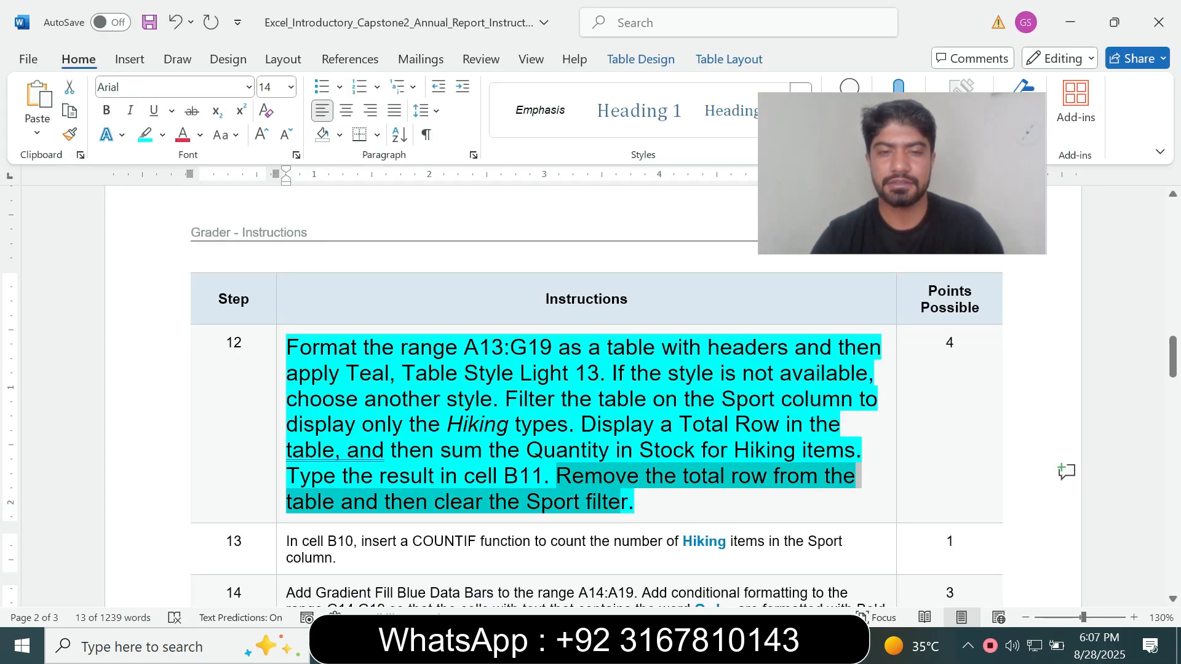
key(alt+Tab)
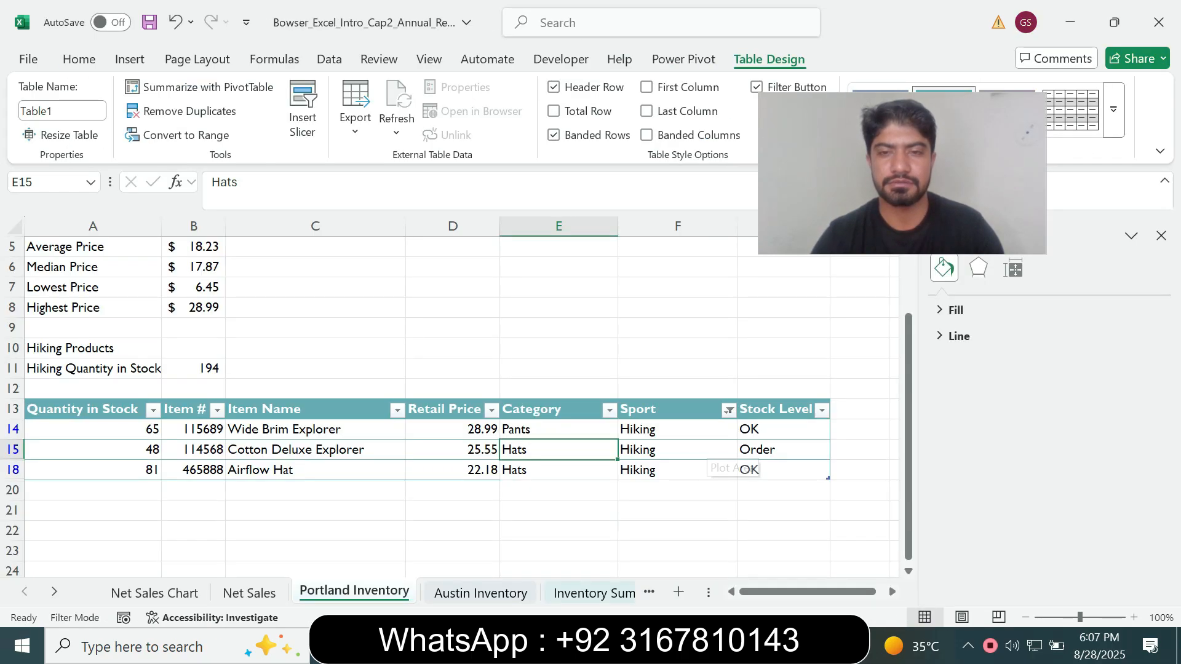
click(728, 410)
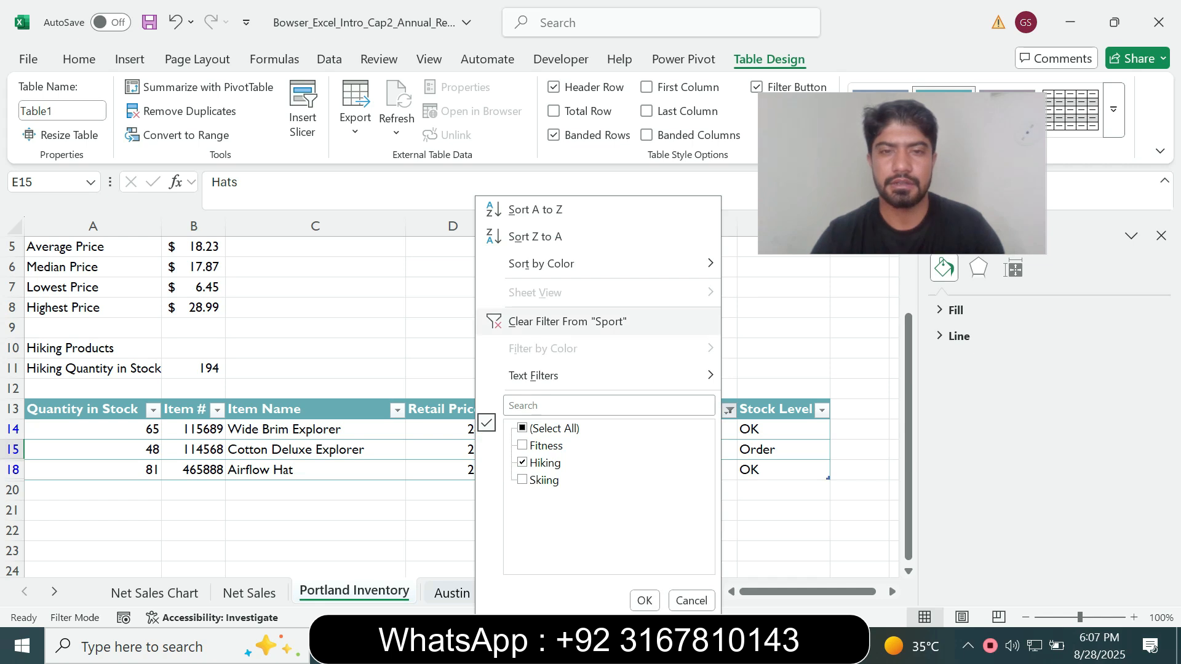
click(556, 322)
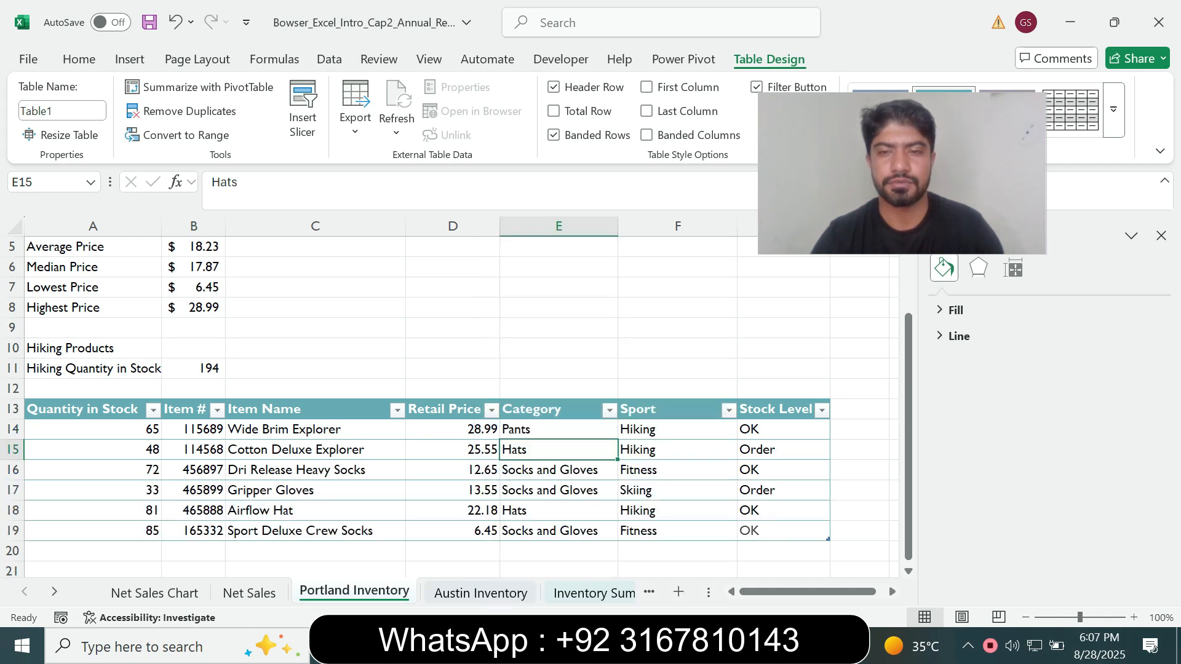
Switch to Word, set the step 12 instruction text to font size 9 and remove its highlighting
key(alt+Tab)
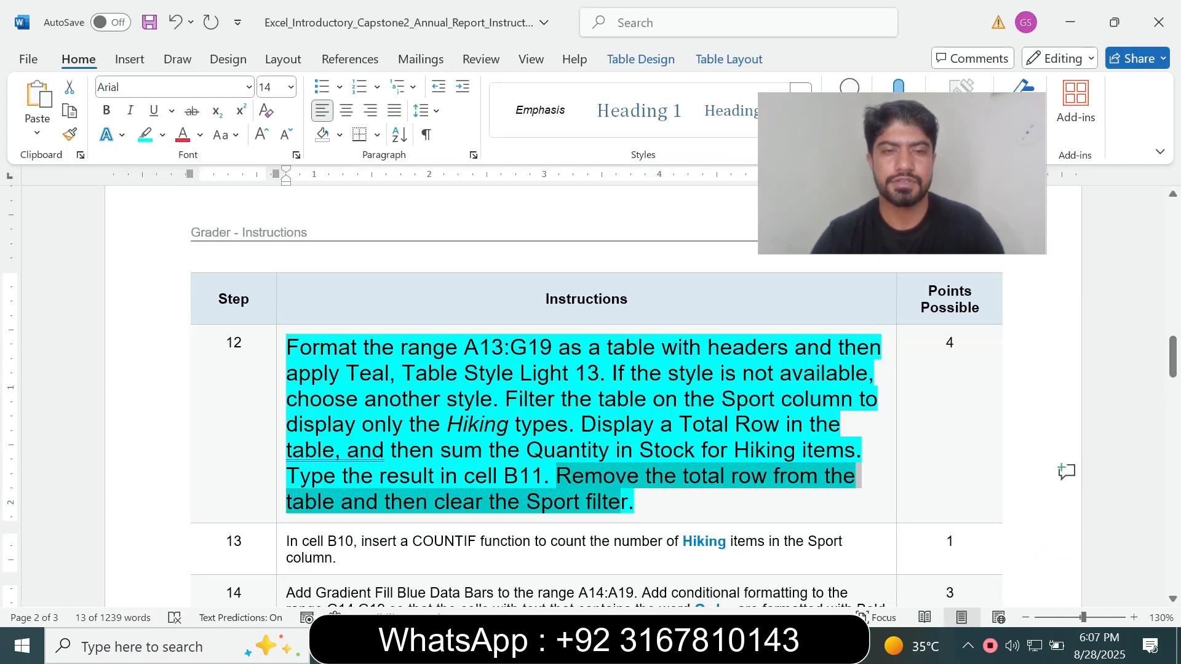
click(281, 499)
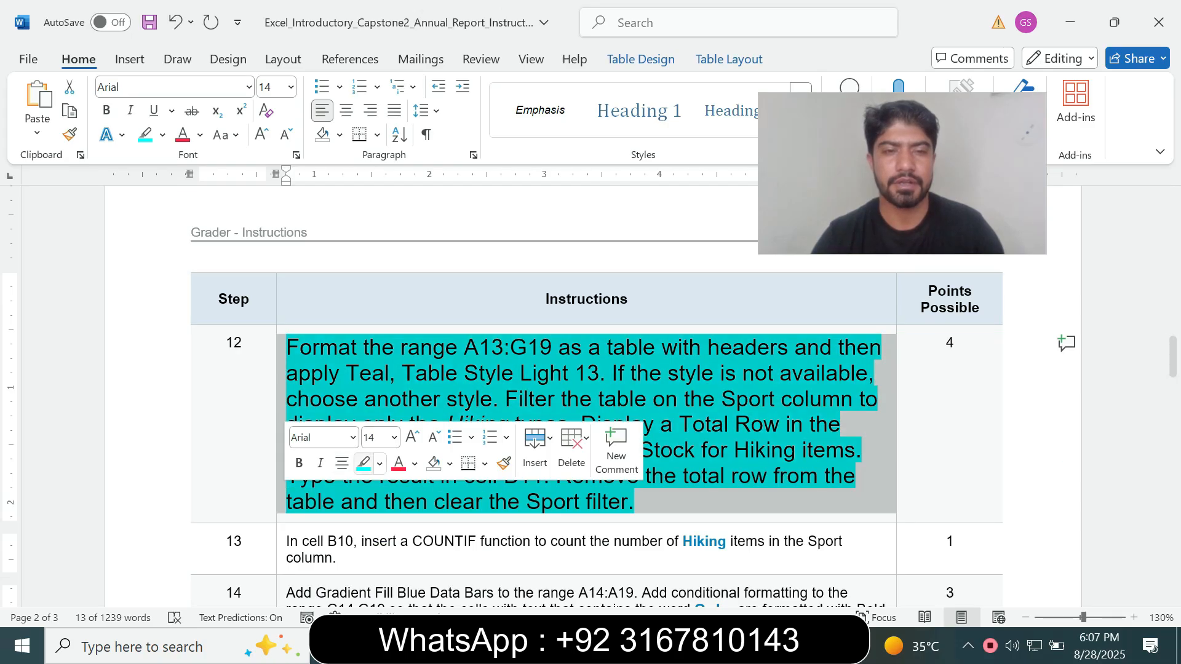
click(394, 437)
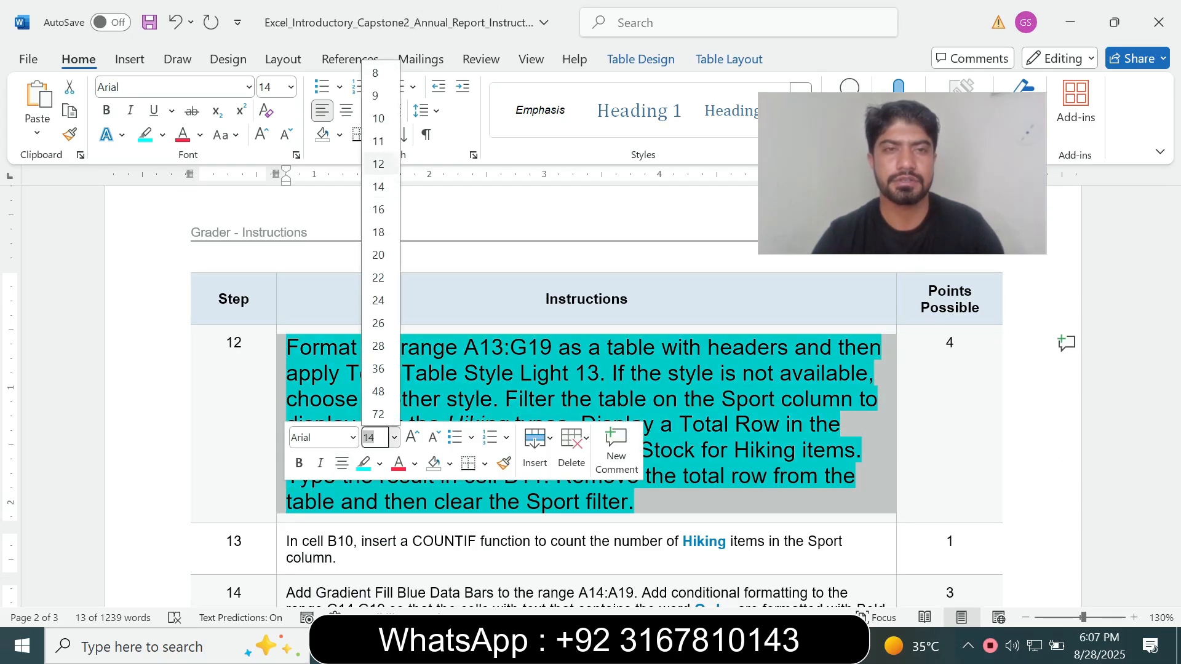
click(377, 95)
click(162, 135)
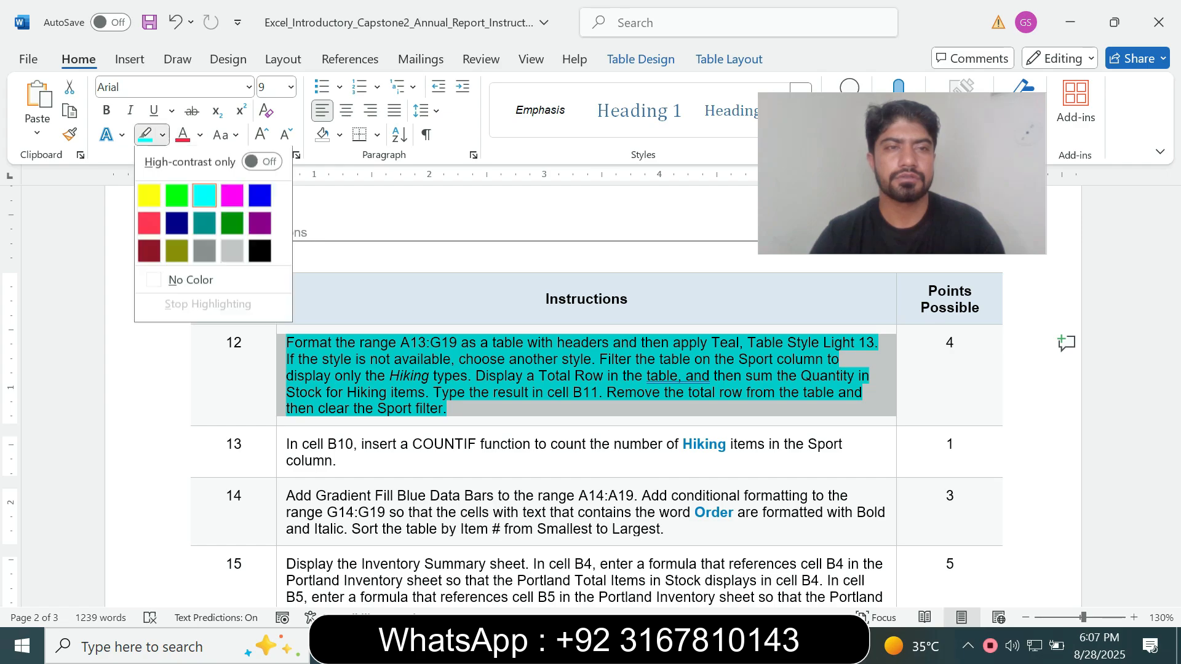
click(186, 281)
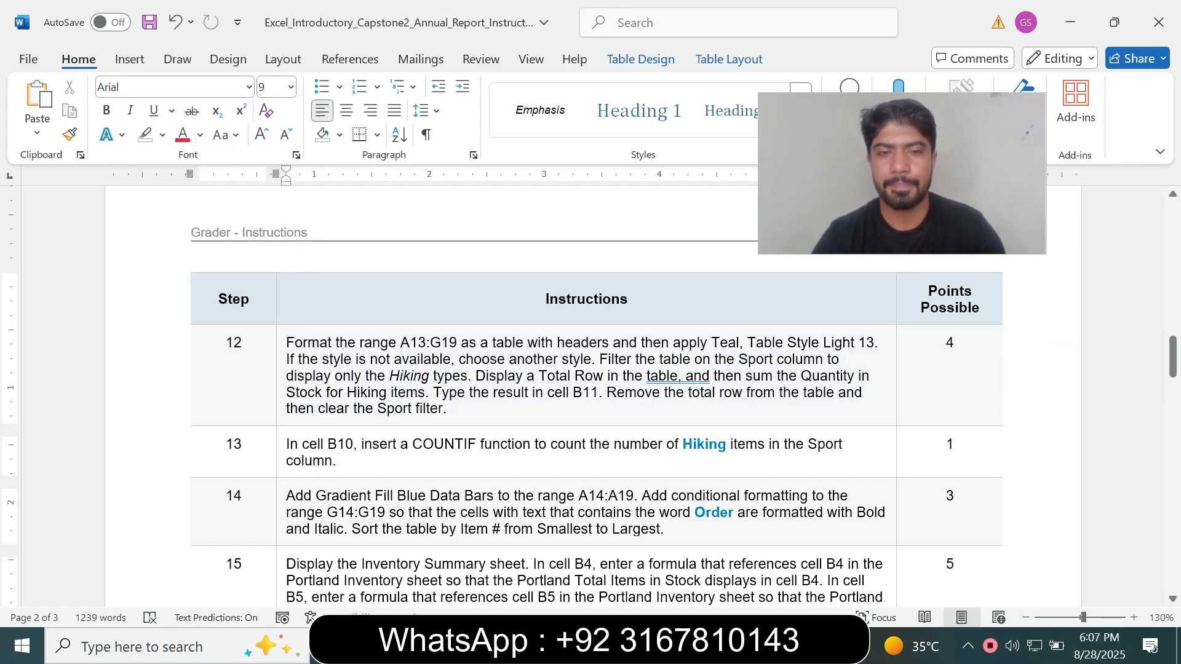
Set the step 13 instruction text to font size 14 and highlight it in turquoise
click(281, 452)
click(386, 397)
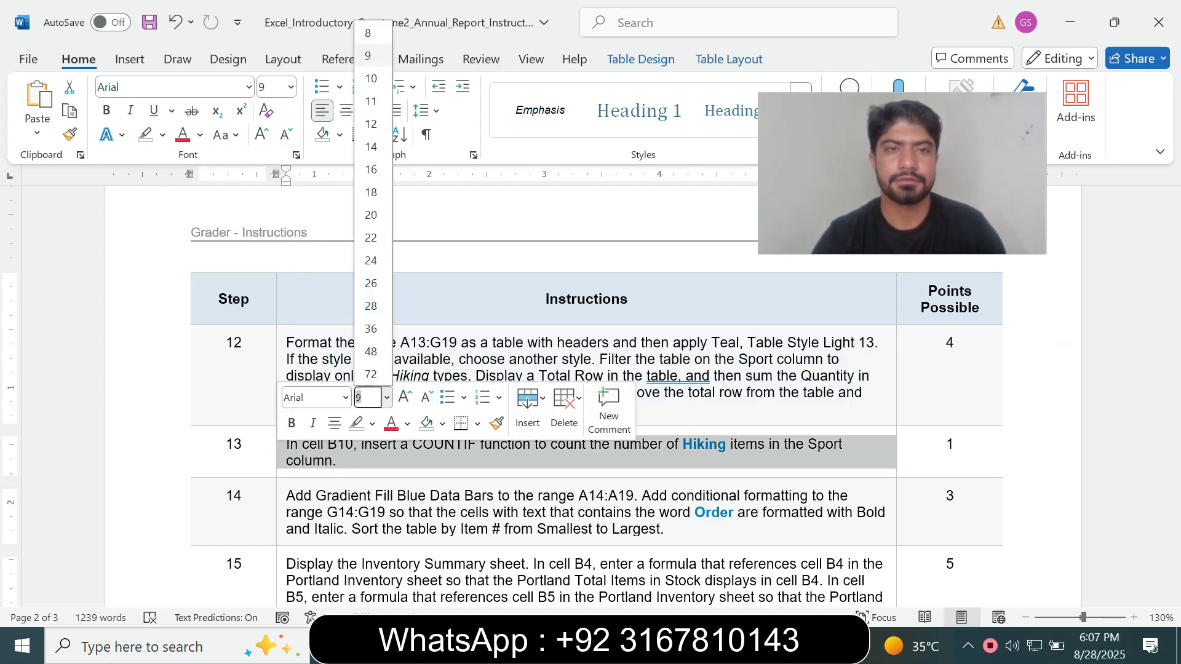
click(372, 146)
click(163, 135)
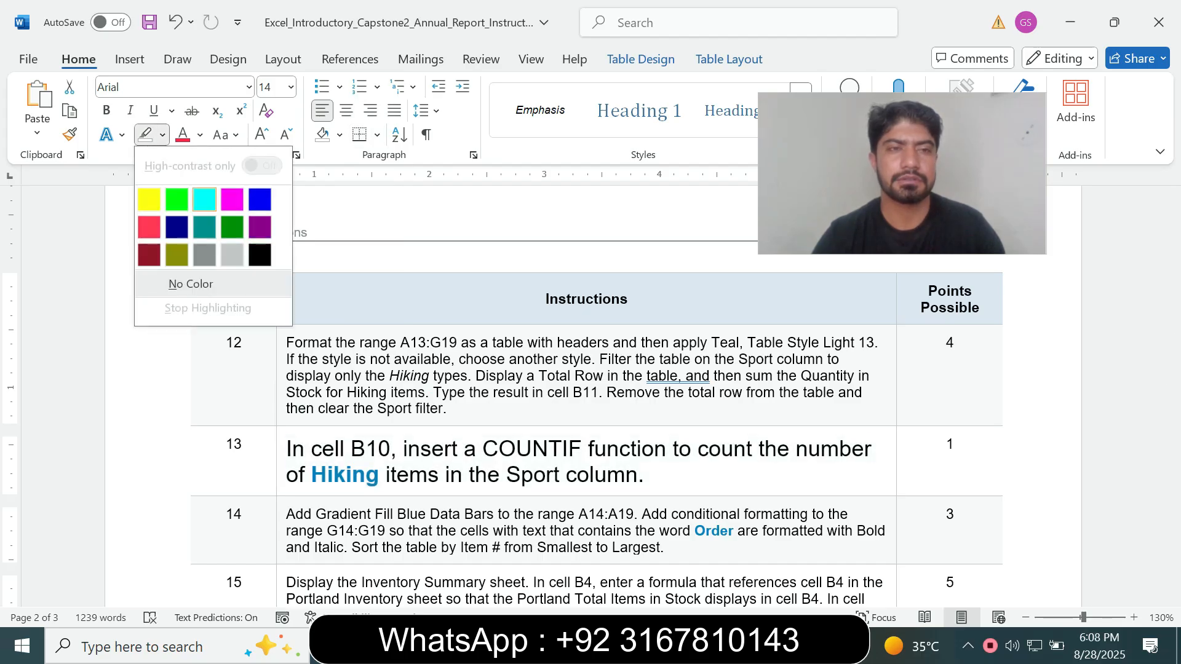
click(204, 196)
drag(1173, 358, 1172, 370)
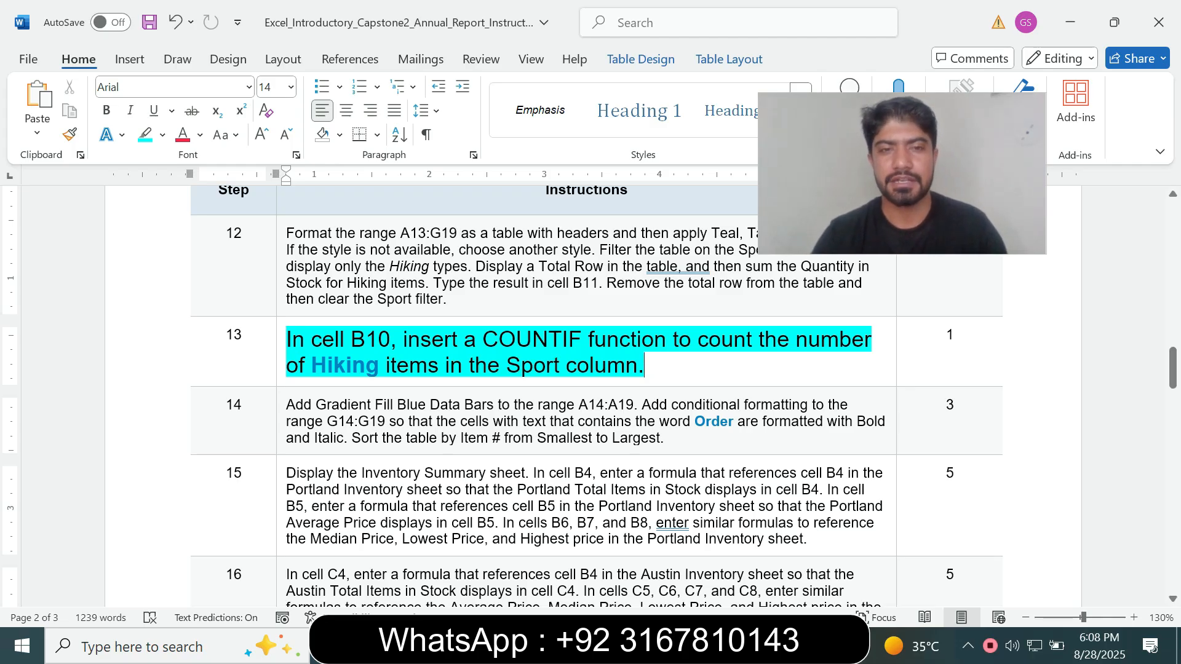
Following step 13 in Word, start a COUNTIF function in cell B10 of Portland Inventory and open its function arguments
key(alt+Tab)
click(53, 182)
text(B10)
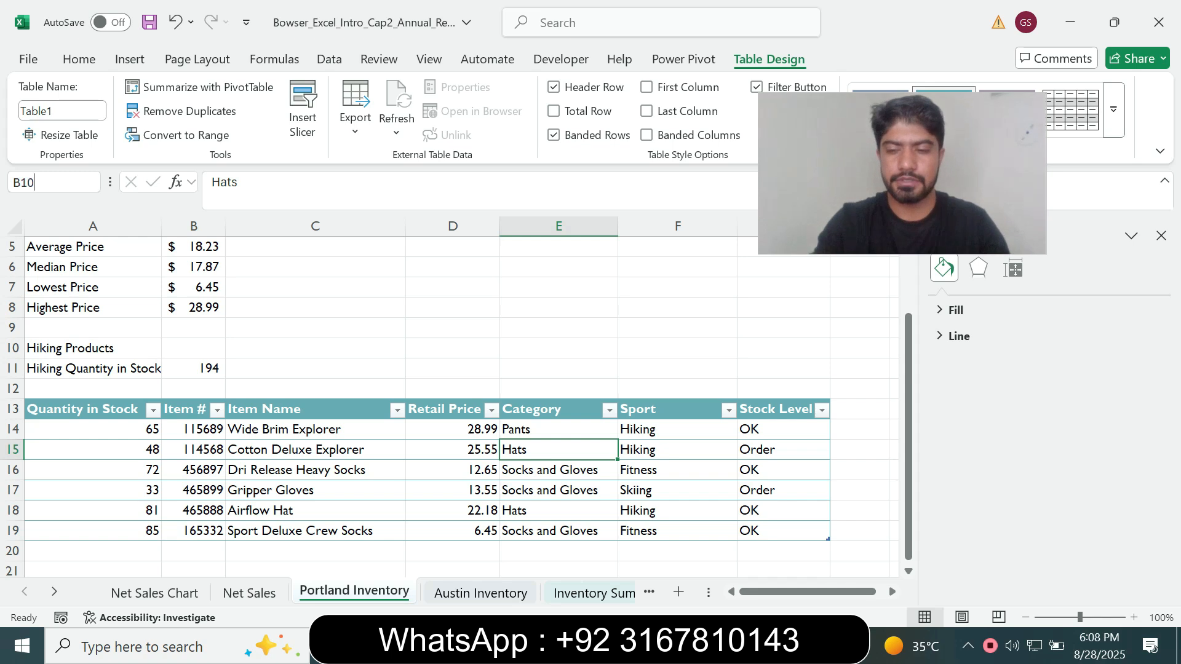
key(Return)
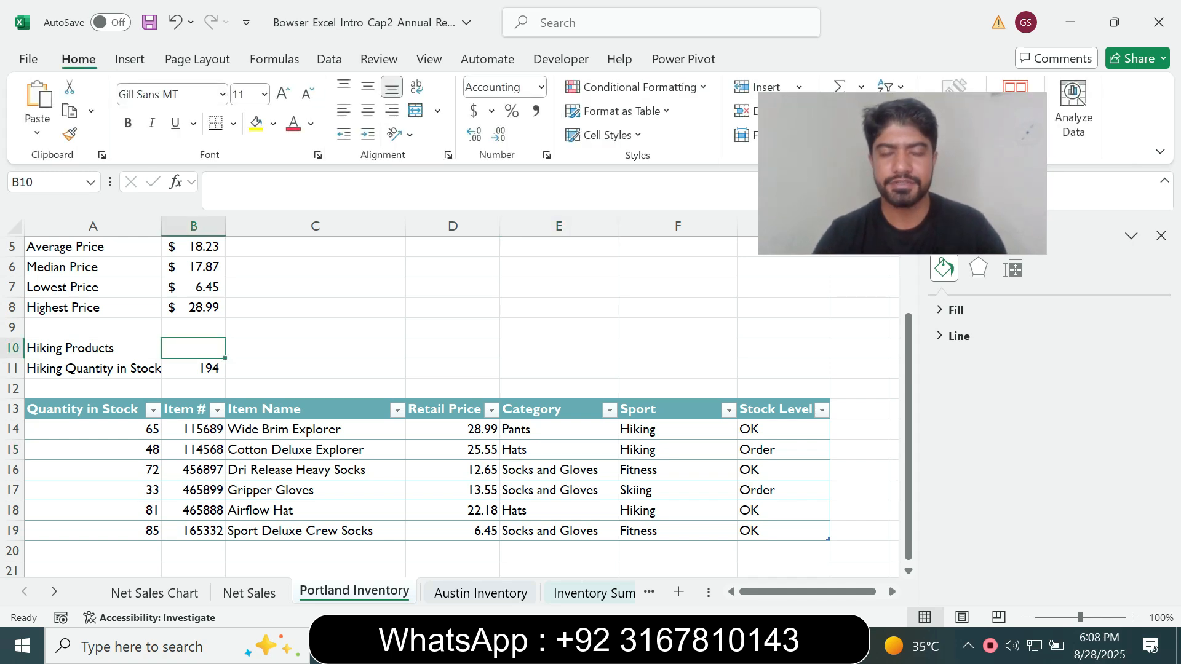
key(alt+Tab)
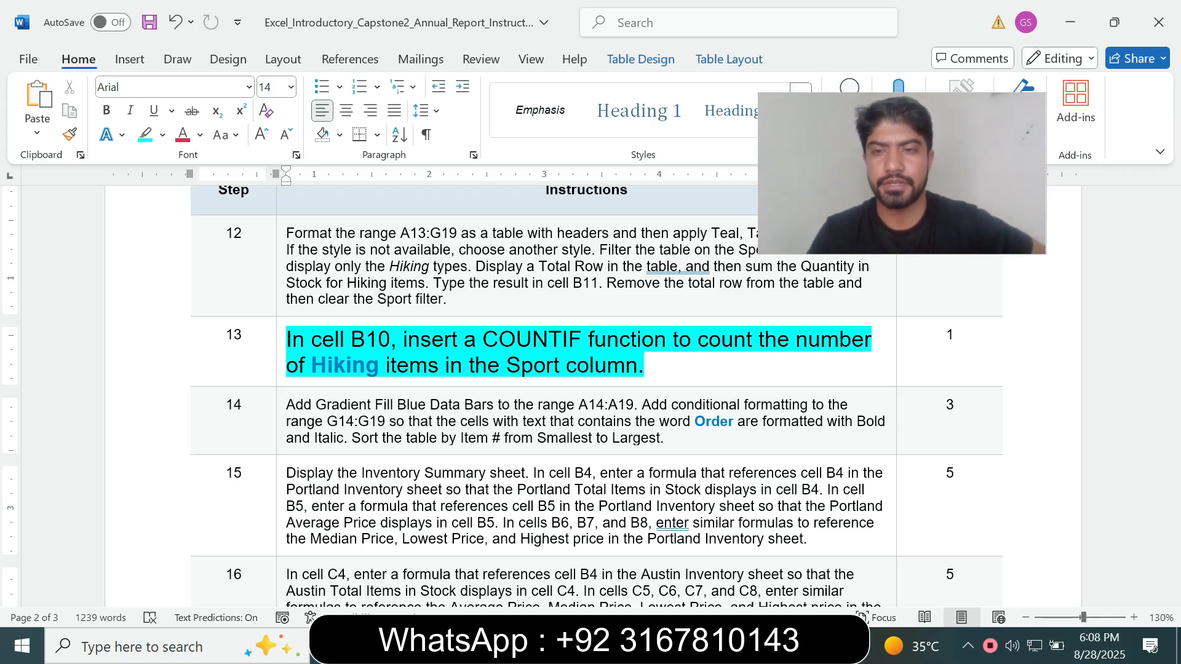
key(alt+Tab)
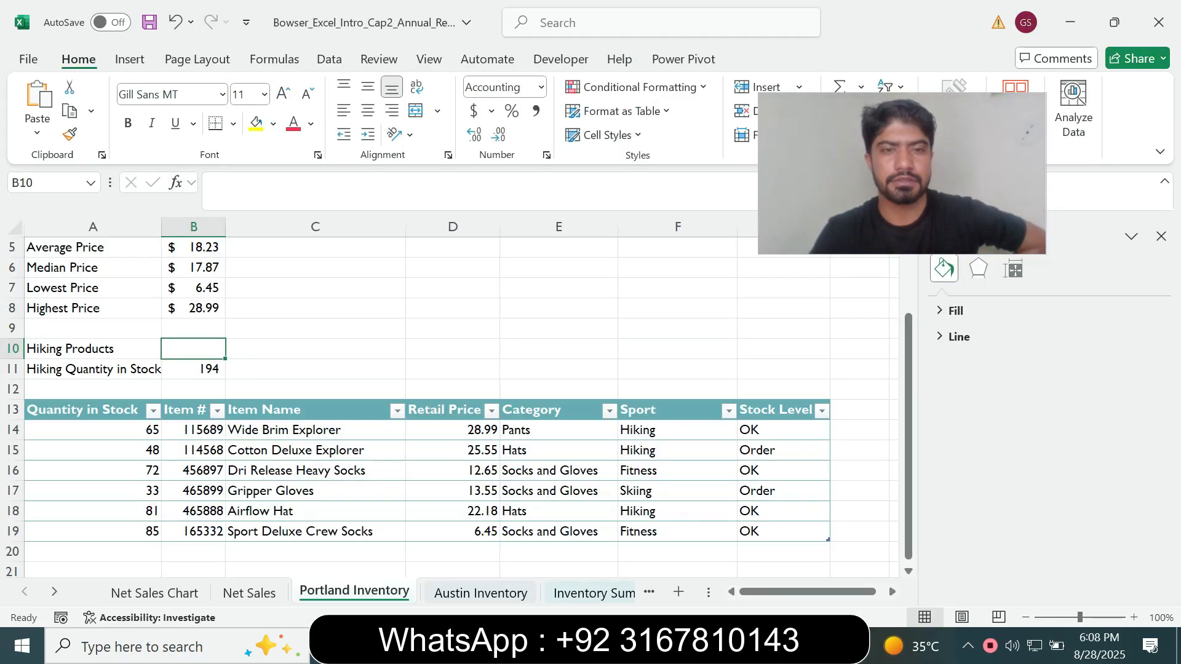
key(alt+Tab)
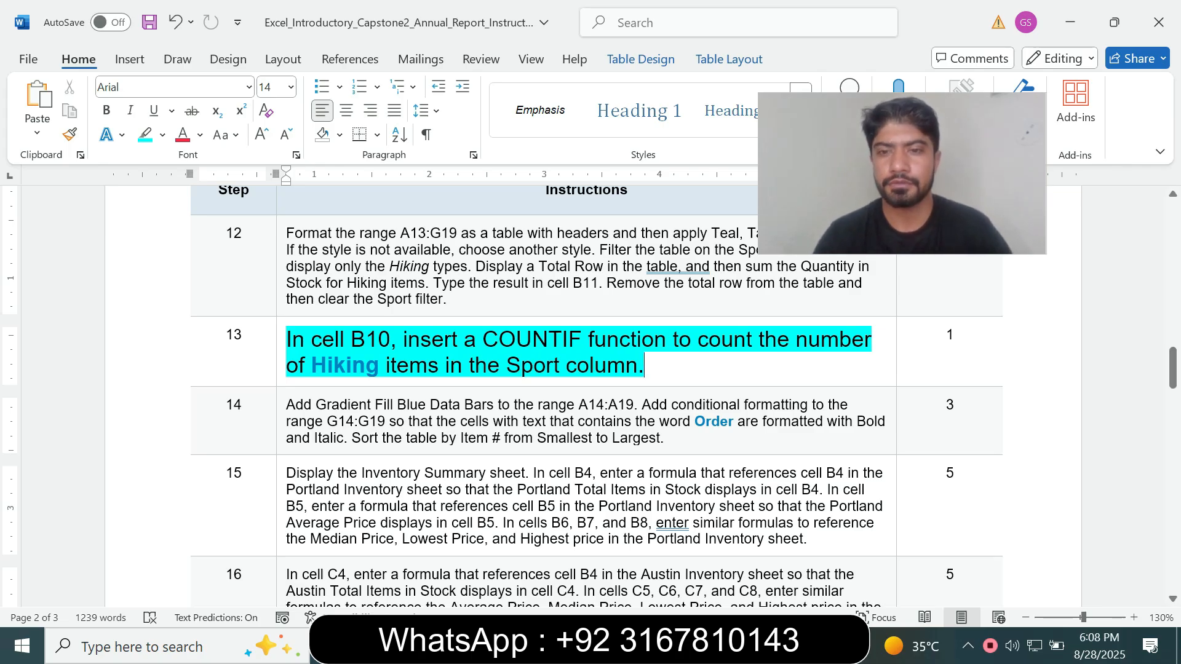
key(alt+Tab)
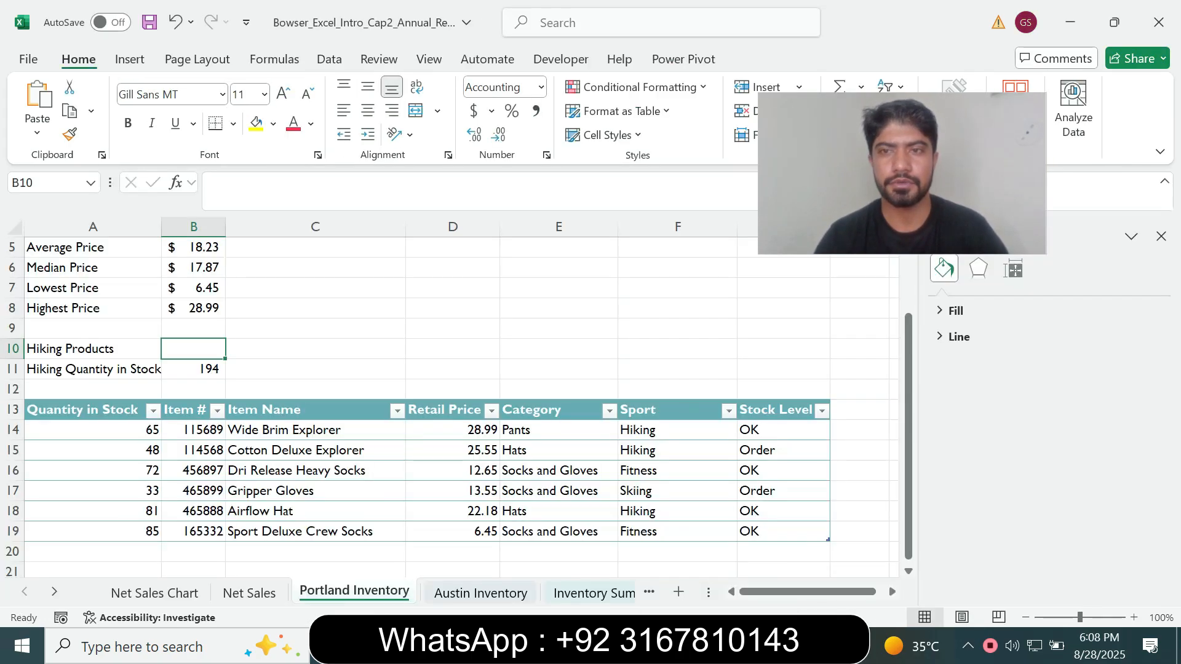
text(=c)
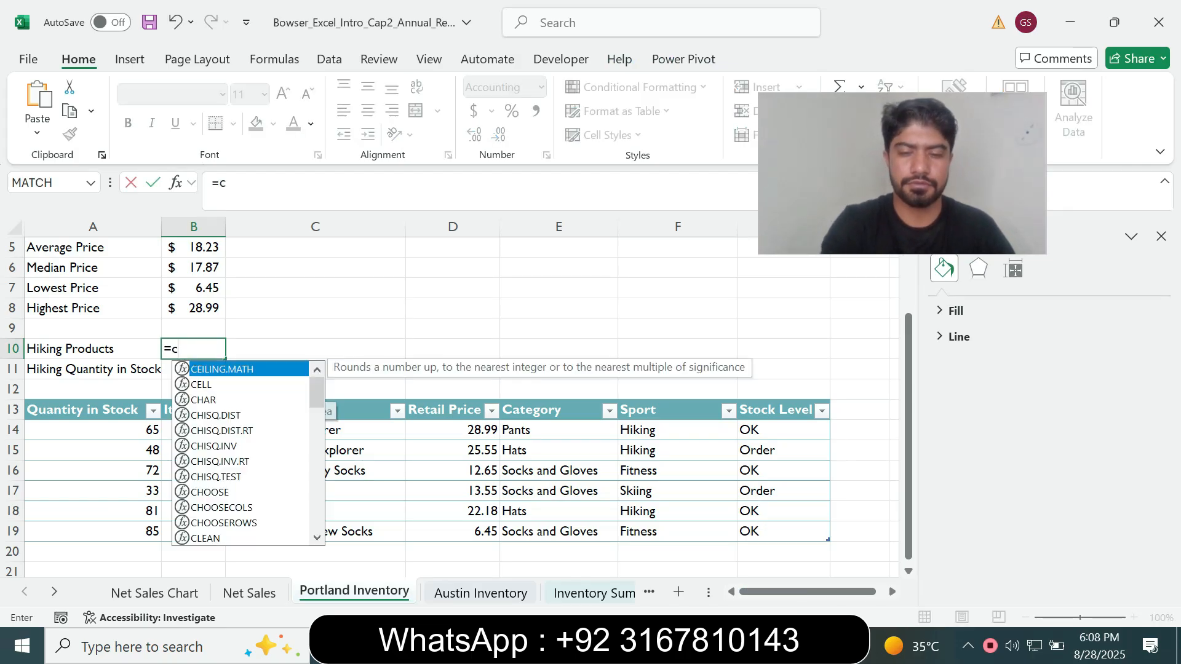
text(ountif)
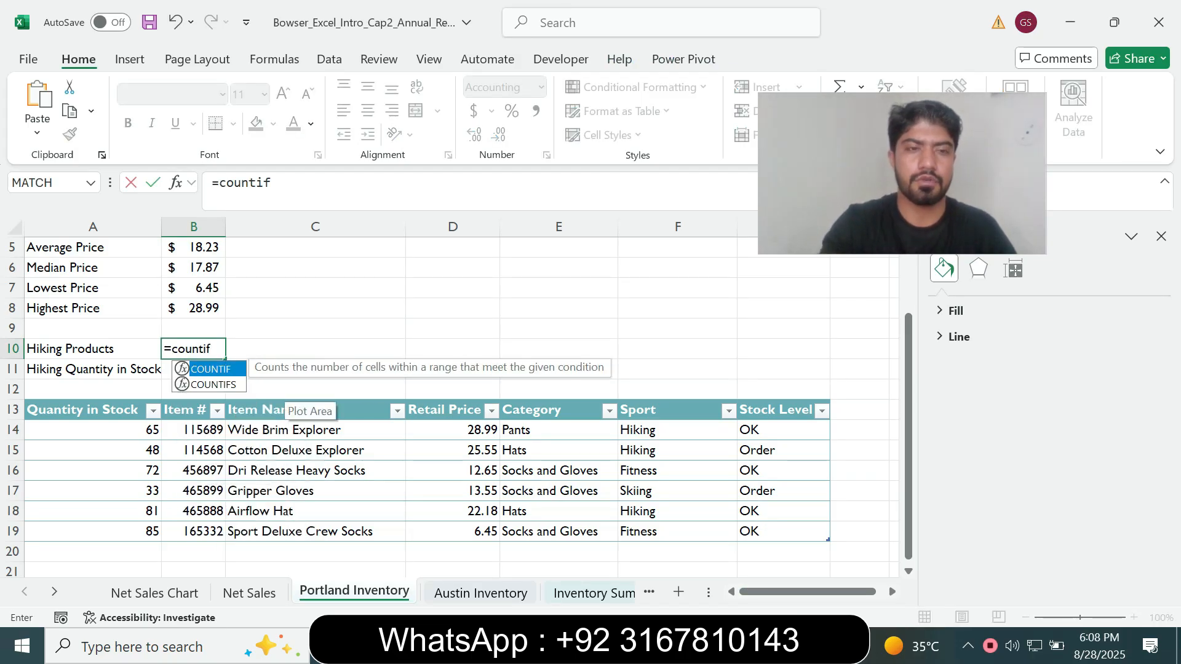
key(Tab)
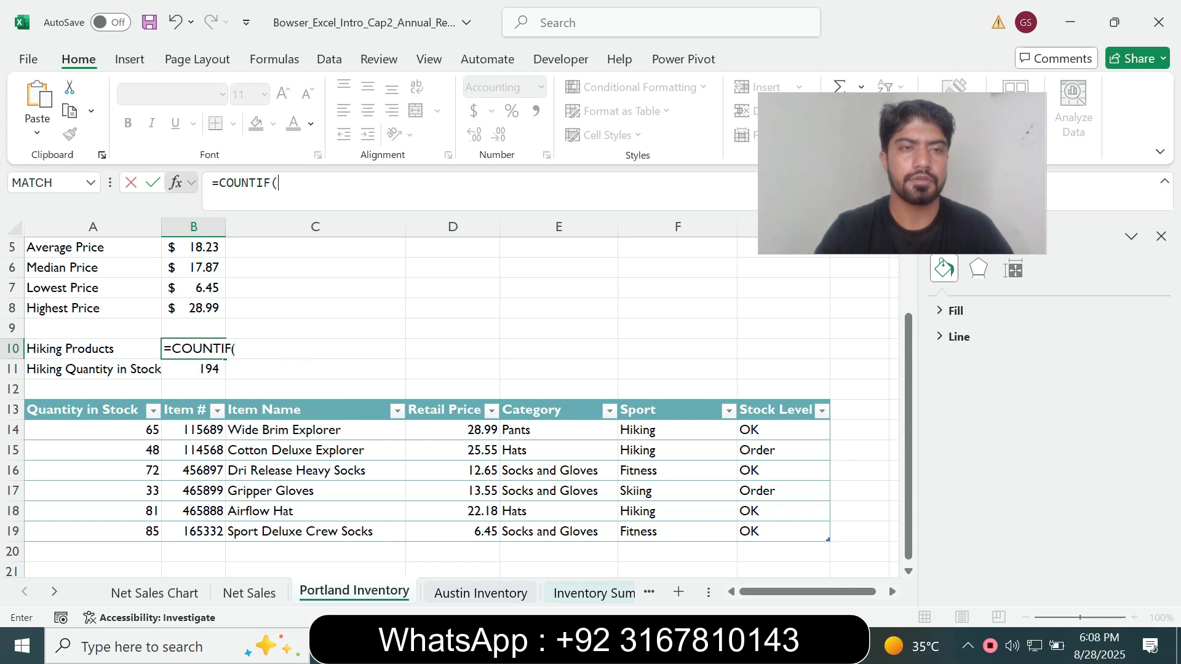
click(176, 183)
Check the criterion in Word and complete the COUNTIF in B10 with range Table1[Sport] (F14:F19) and criteria Hiking
key(alt+Tab)
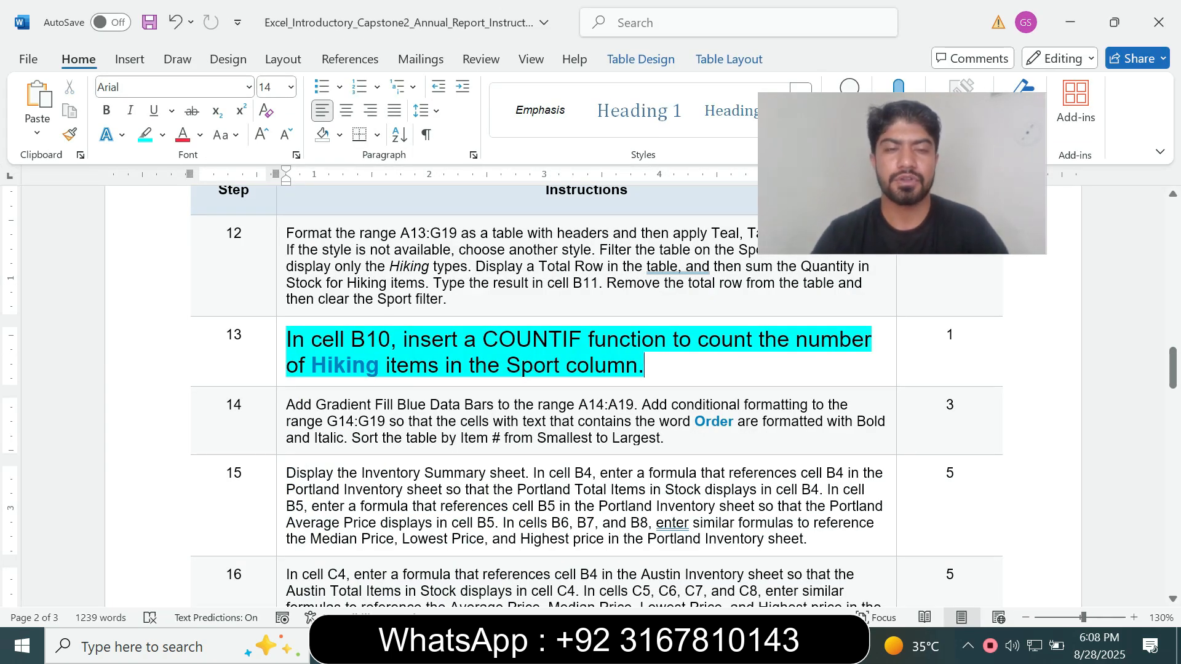
drag(311, 365, 378, 365)
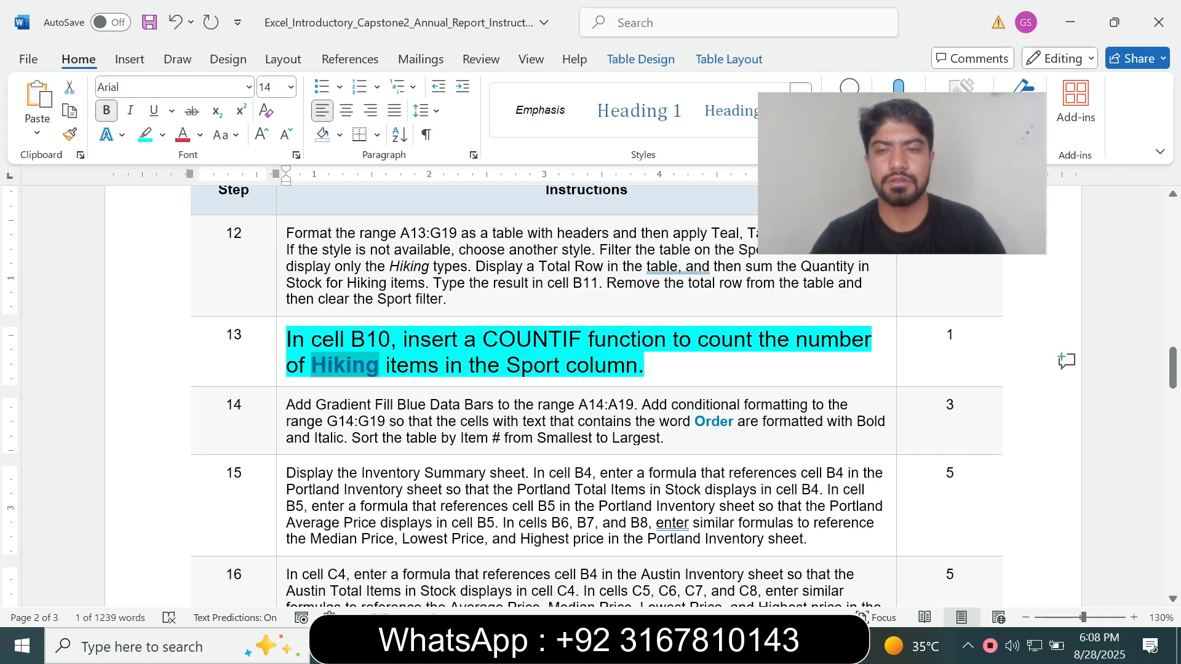
key(alt+Tab)
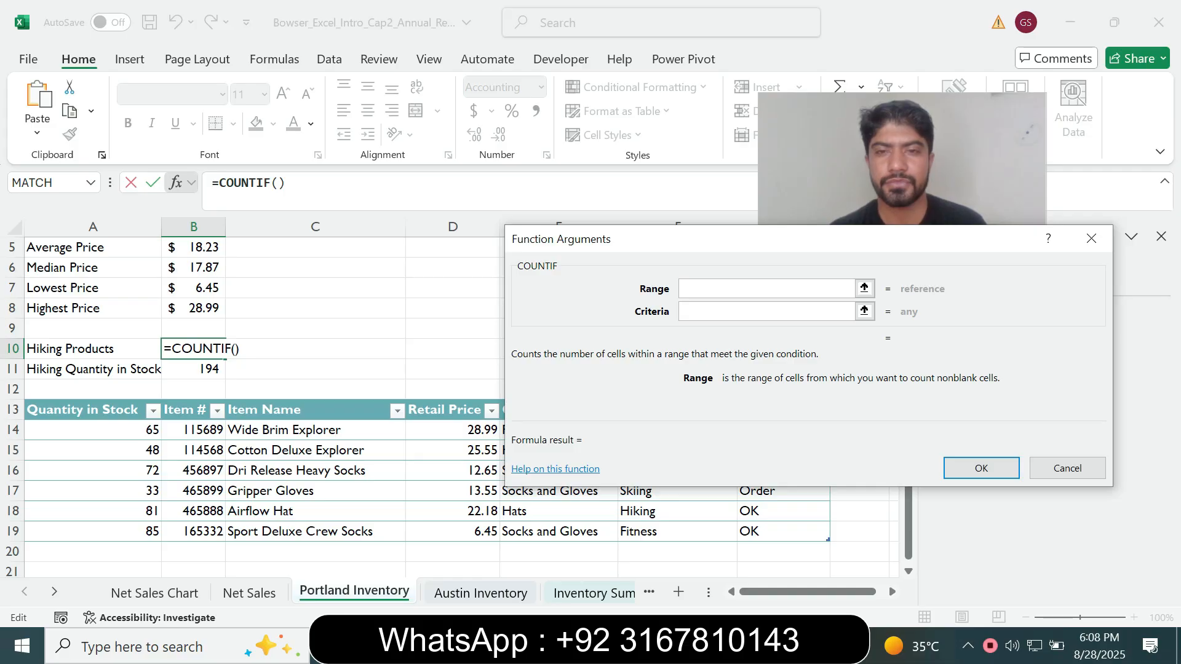
drag(646, 238, 457, 119)
drag(646, 429, 708, 533)
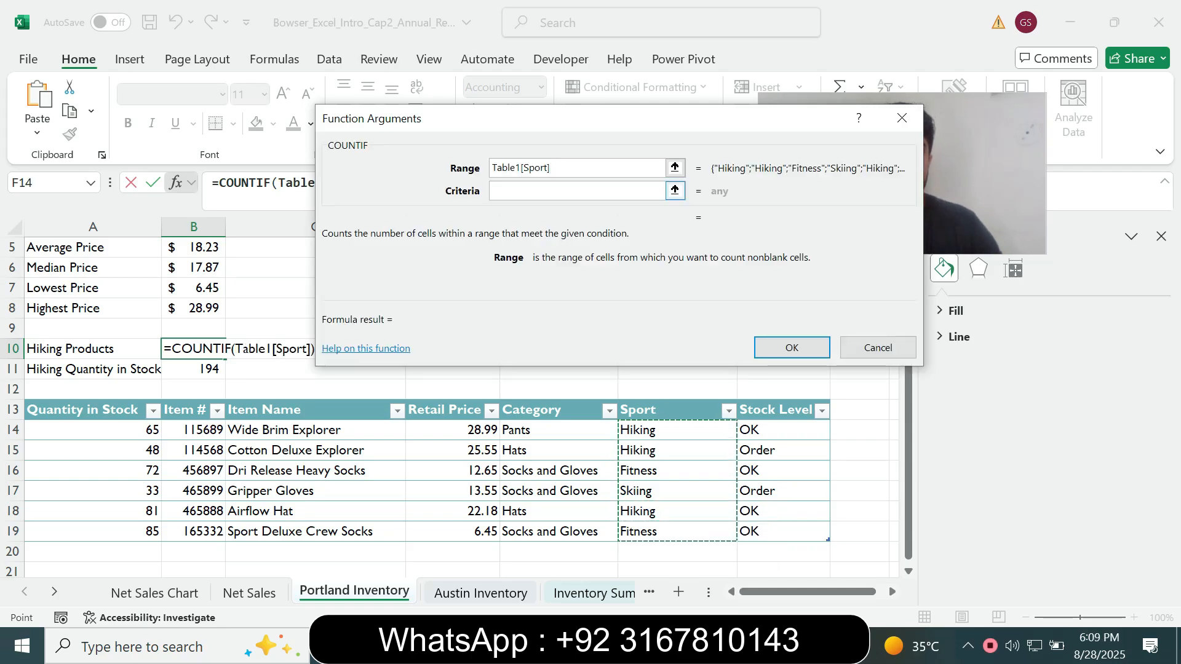
key(Tab)
text(Hiking)
click(791, 348)
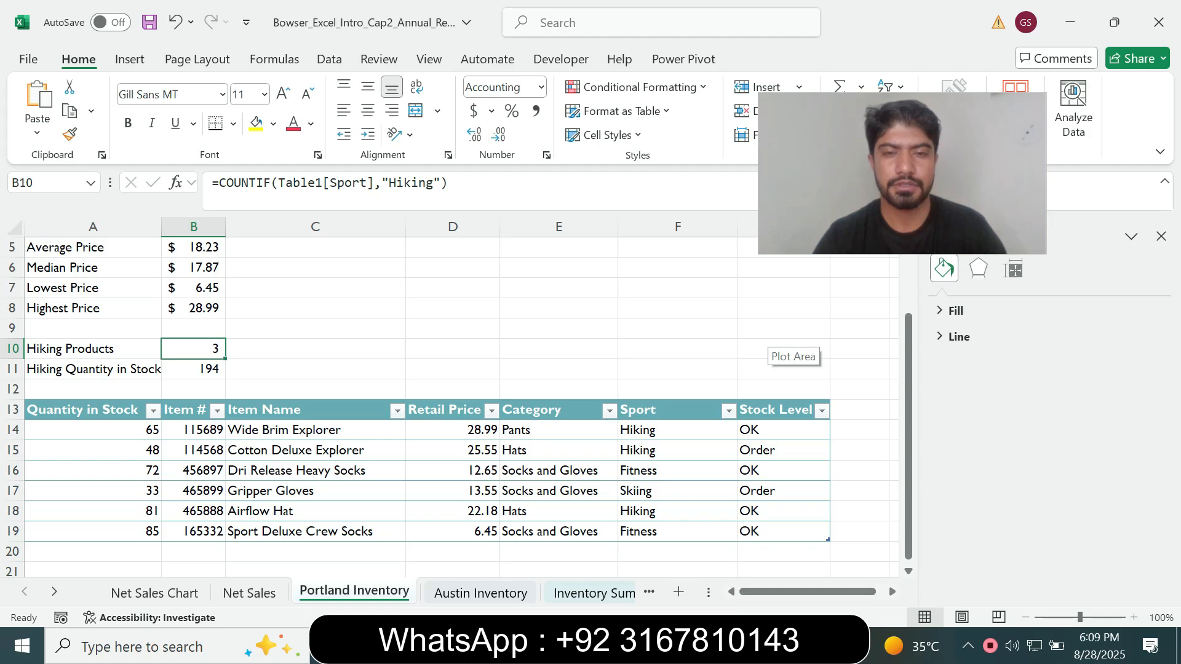
Compare the COUNTIF formula in B10 with the step 13 instruction in Word
key(alt+Tab)
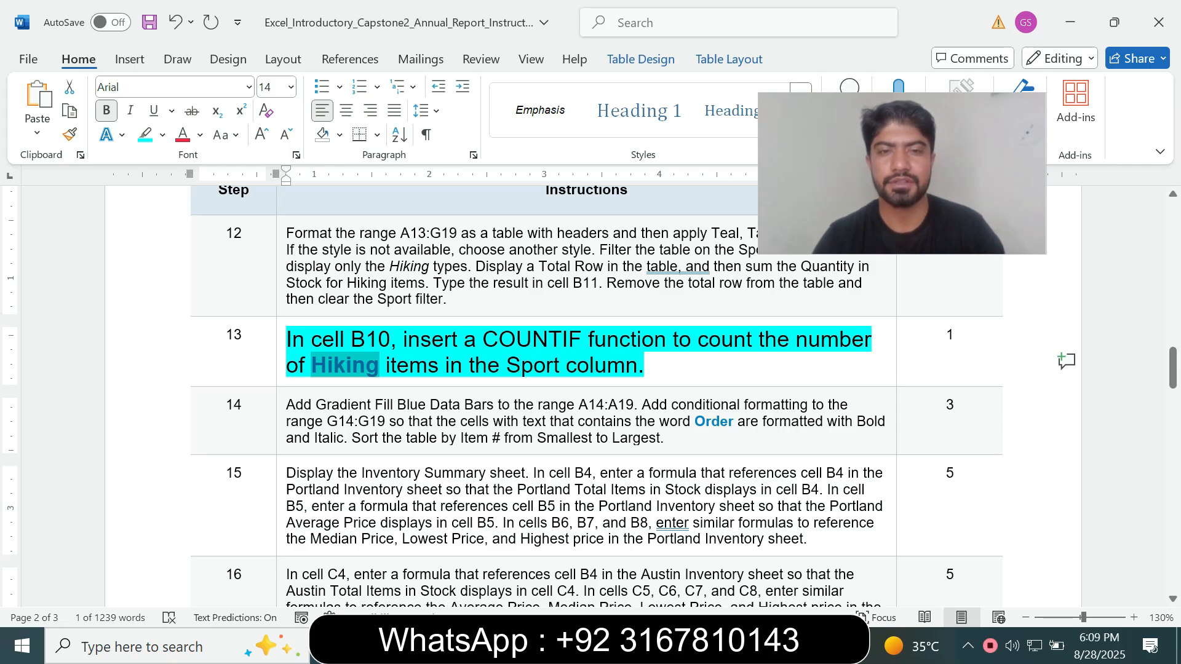
key(alt+Tab)
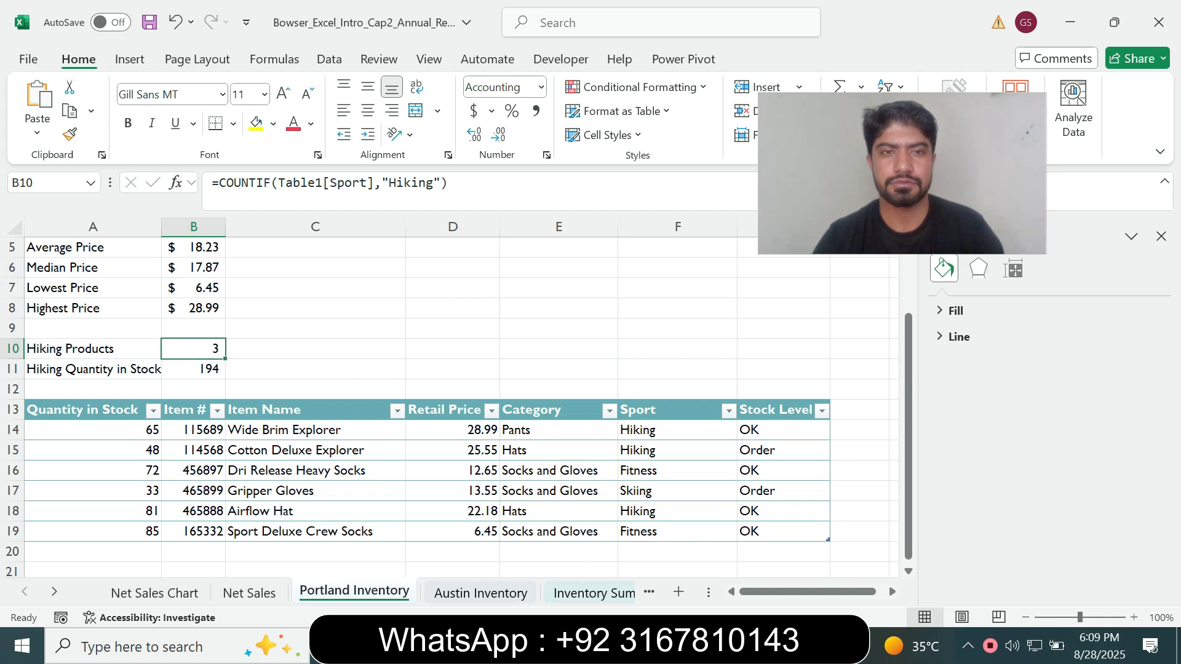
click(702, 645)
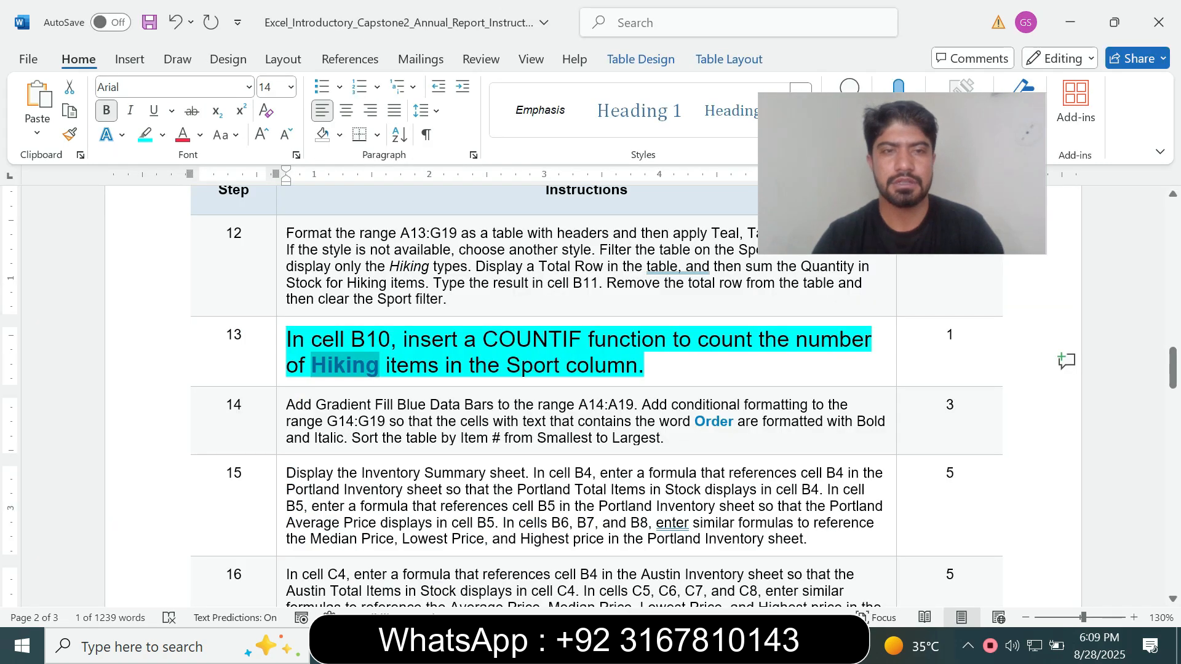
Reset the step 13 instruction text to font size 9 and remove its turquoise highlight
triple_click(765, 336)
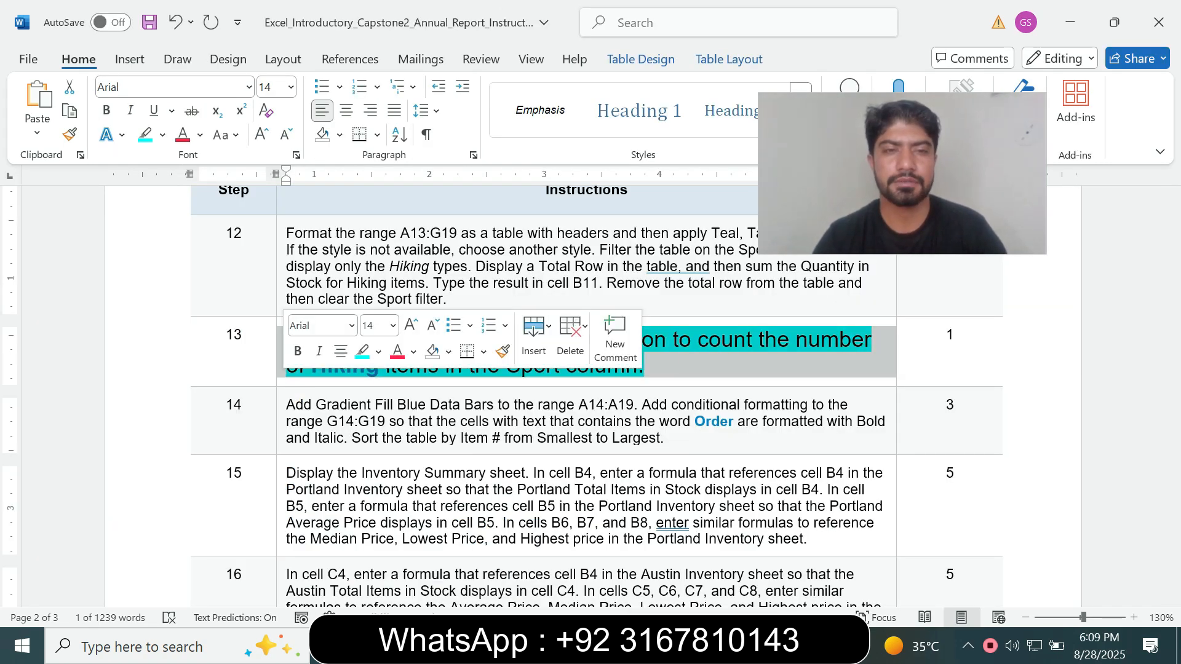
click(392, 325)
click(374, 37)
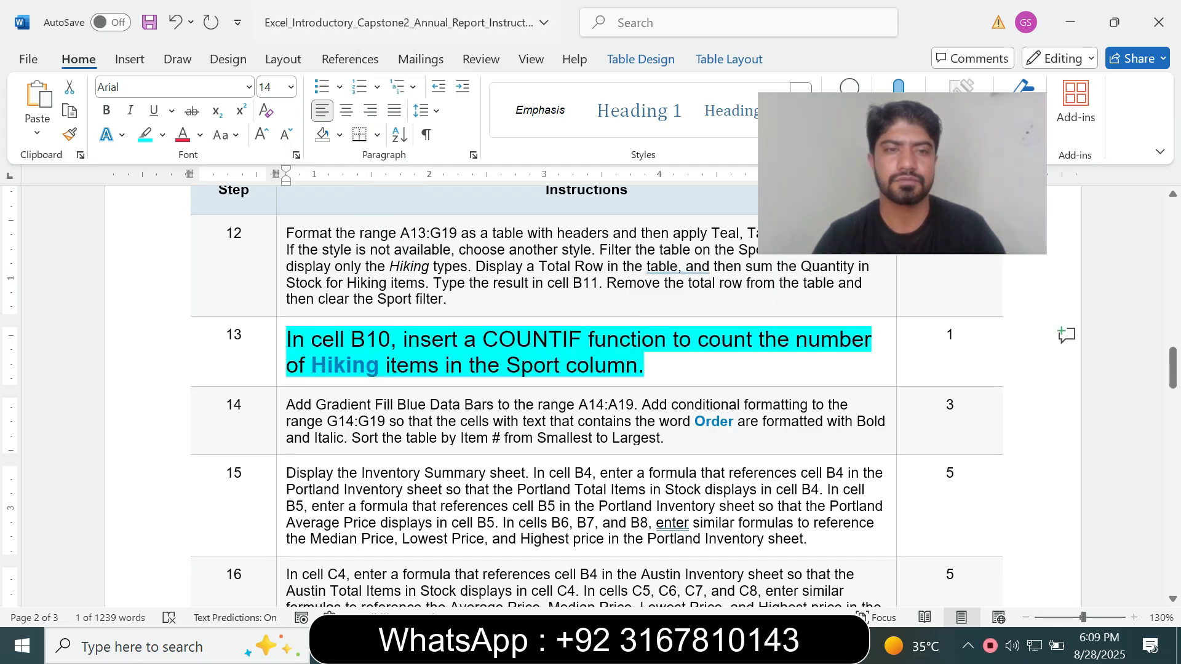
click(374, 36)
key(Escape)
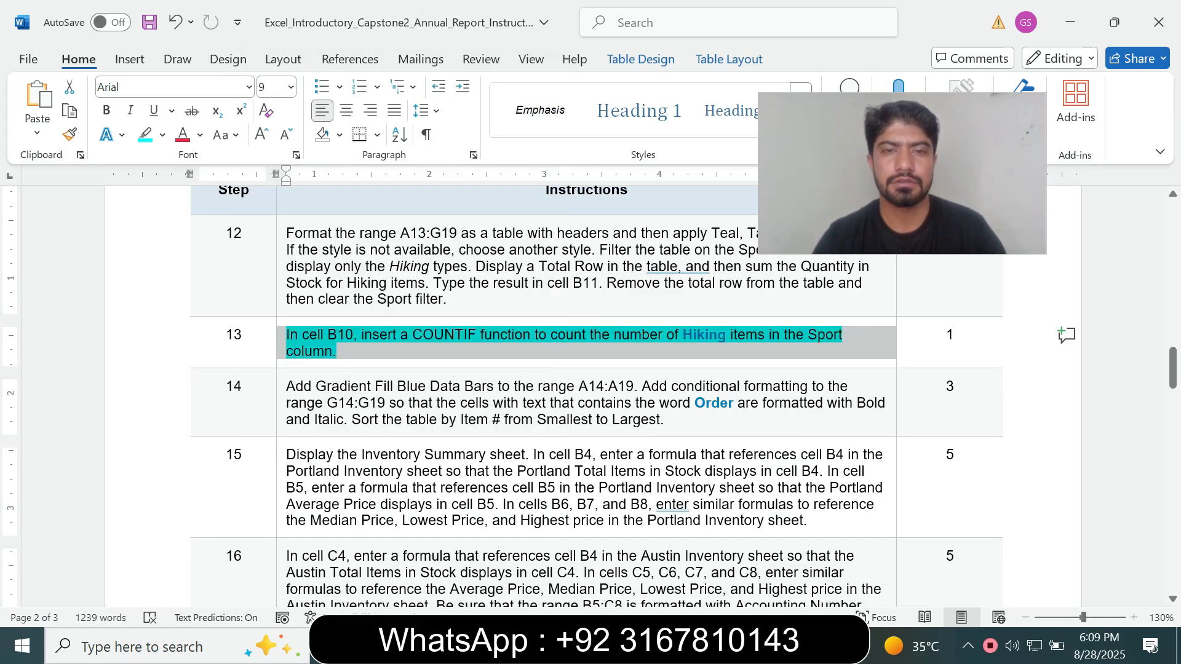
click(162, 135)
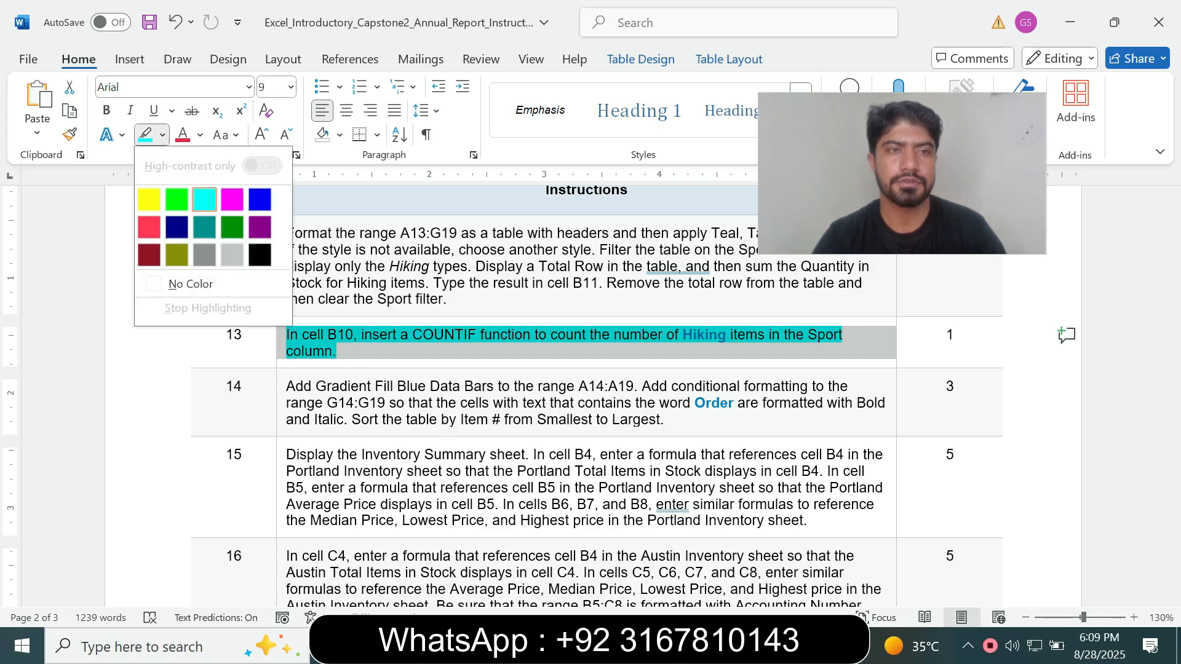
click(190, 283)
Set the step 14 instruction text to font size 14 and highlight it in turquoise
click(281, 403)
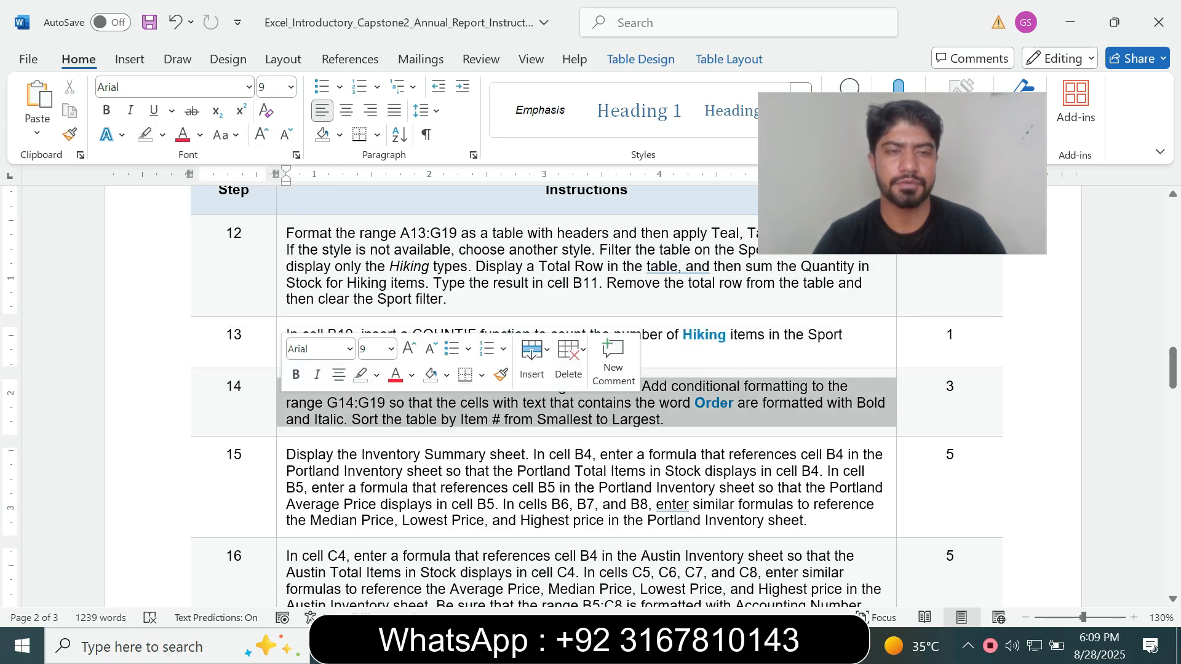
click(391, 349)
click(376, 126)
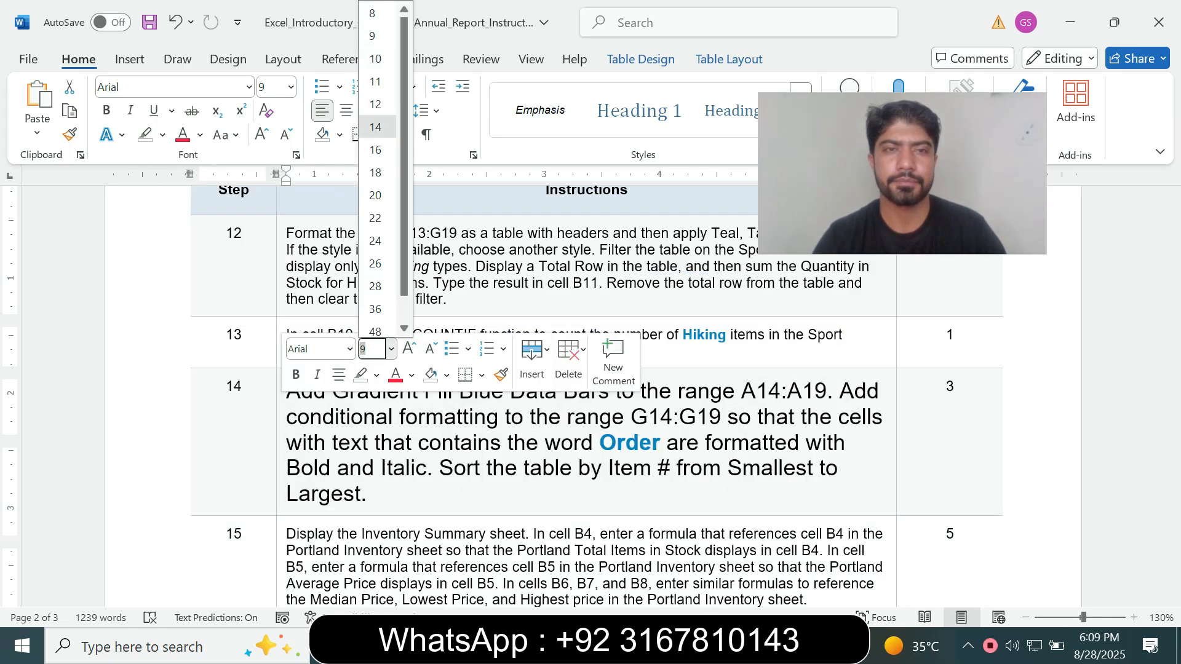
click(162, 135)
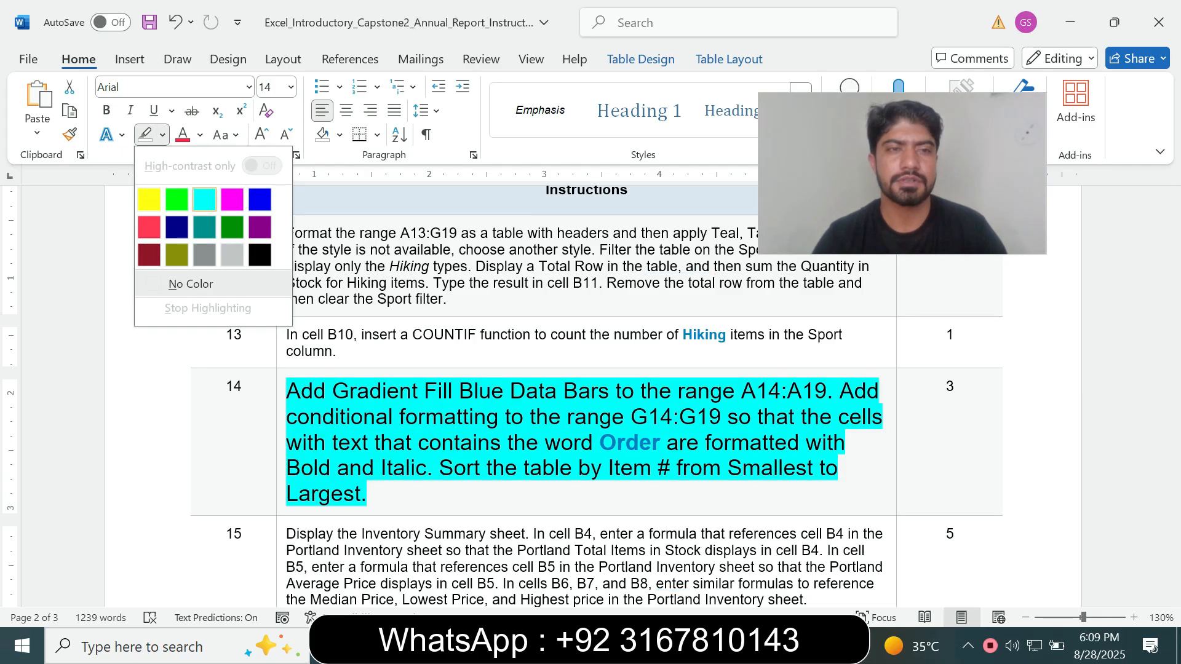
click(204, 199)
drag(1173, 370, 1173, 378)
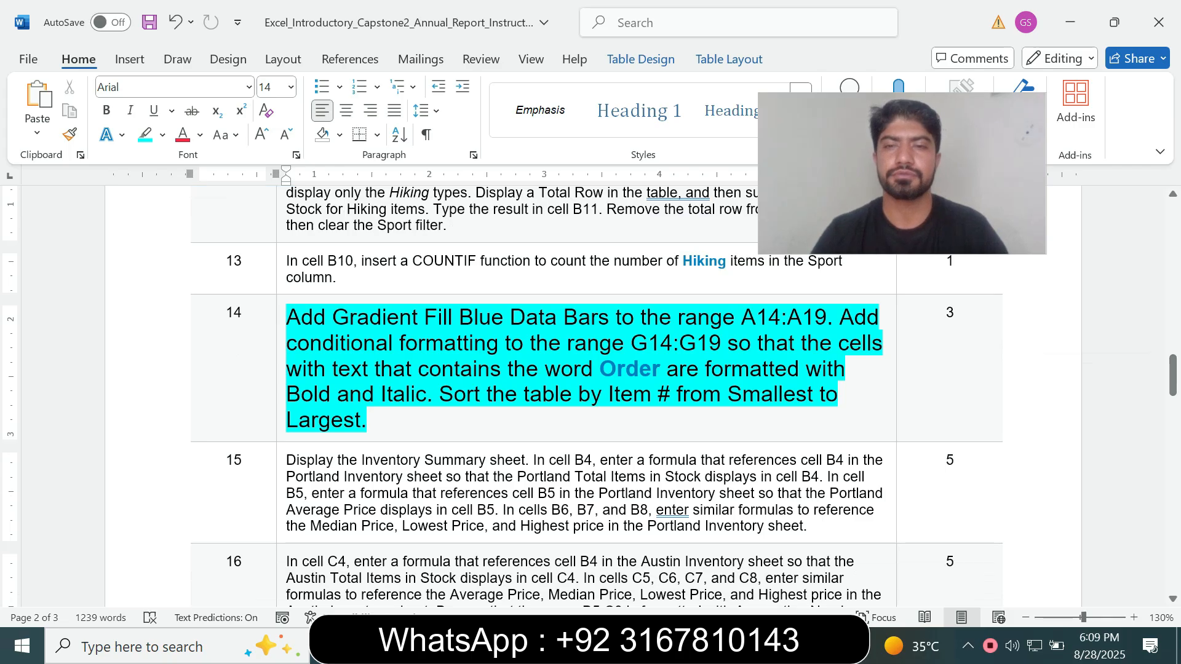
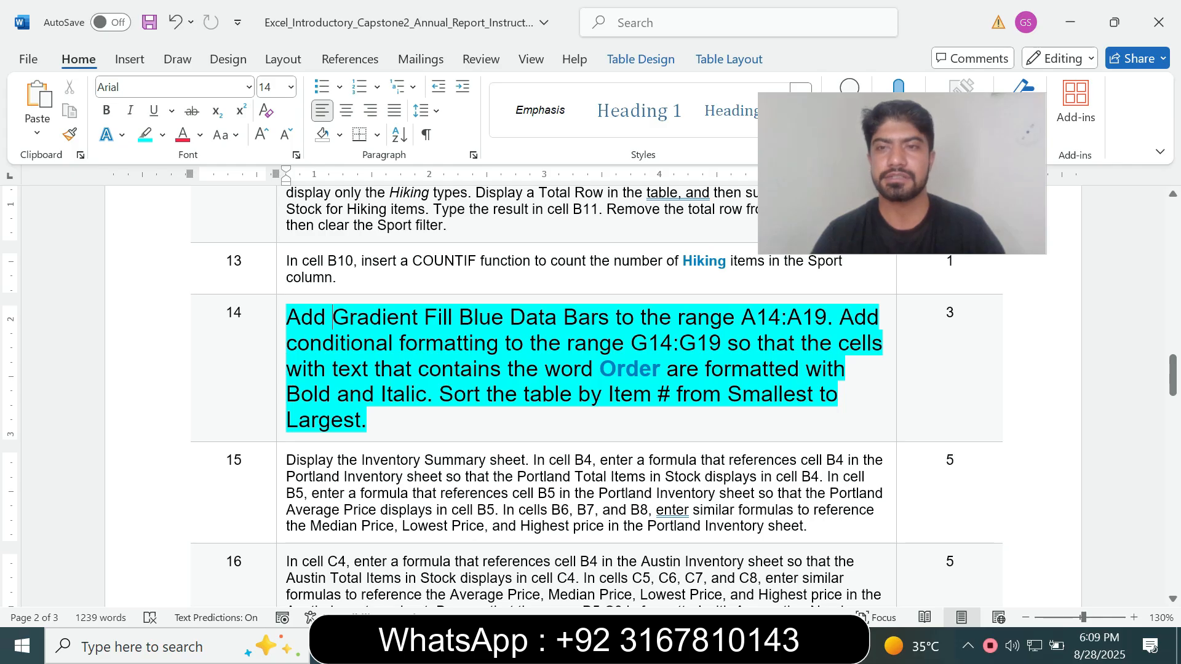
Take the range A14:A19 from the step 14 instruction and add Gradient Fill Blue Data Bars to it in Excel's Portland Inventory sheet
drag(741, 316, 826, 317)
key(ctrl+c)
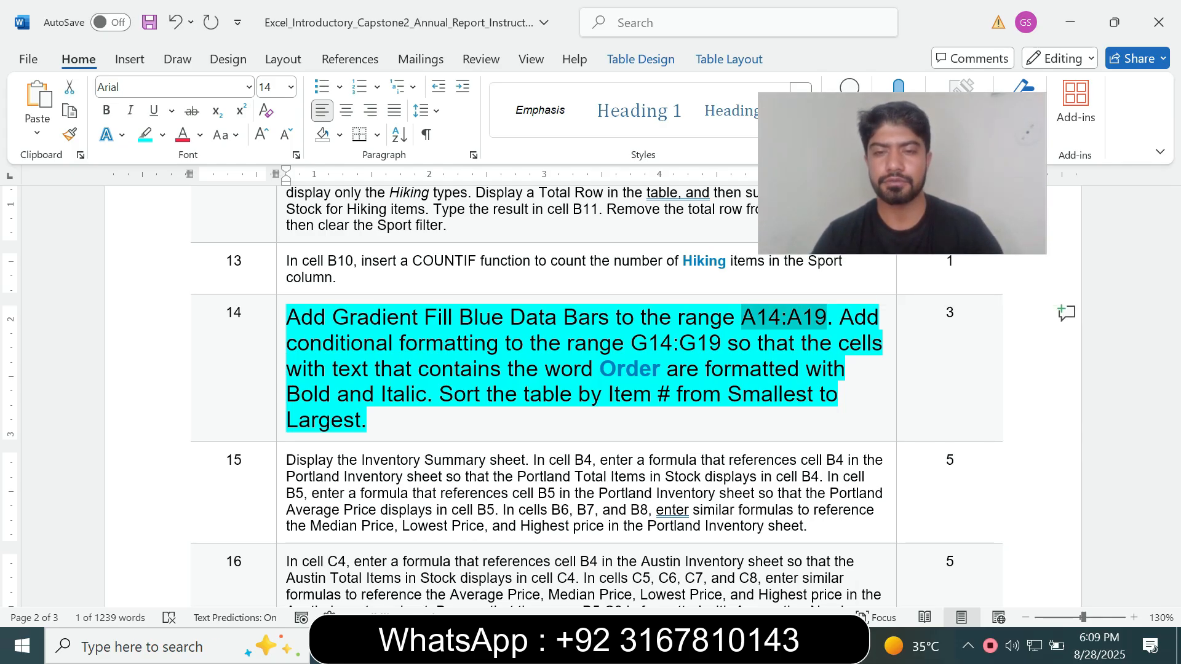
key(alt+Tab)
click(45, 183)
key(ctrl+v)
key(Return)
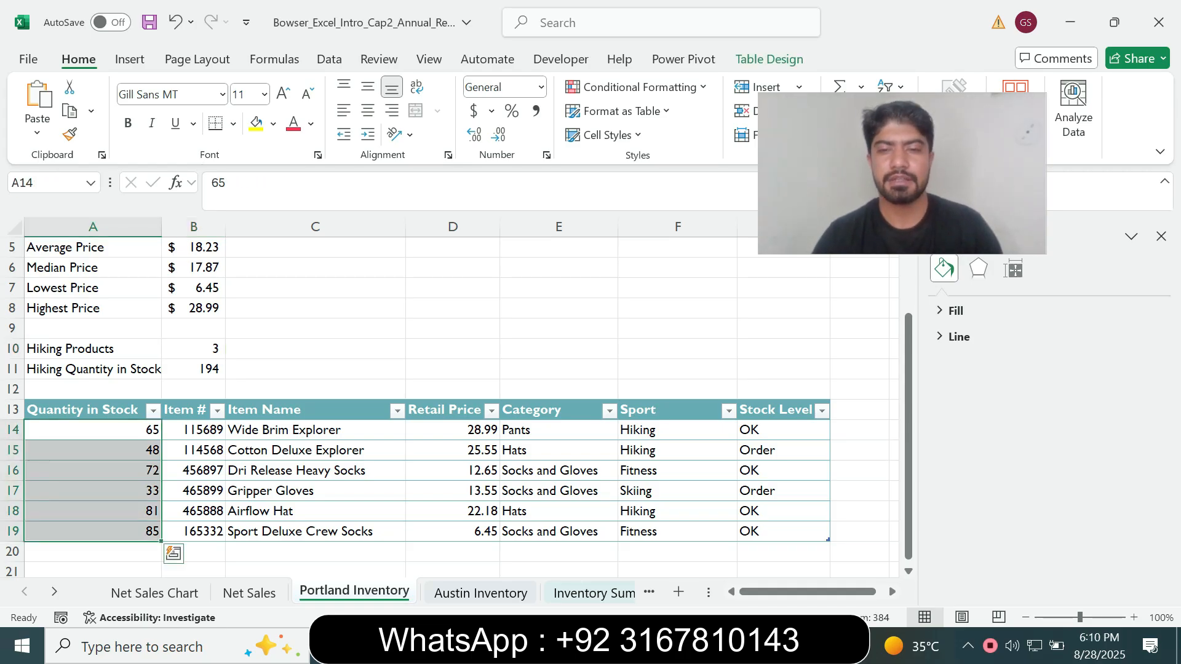
key(alt+Tab)
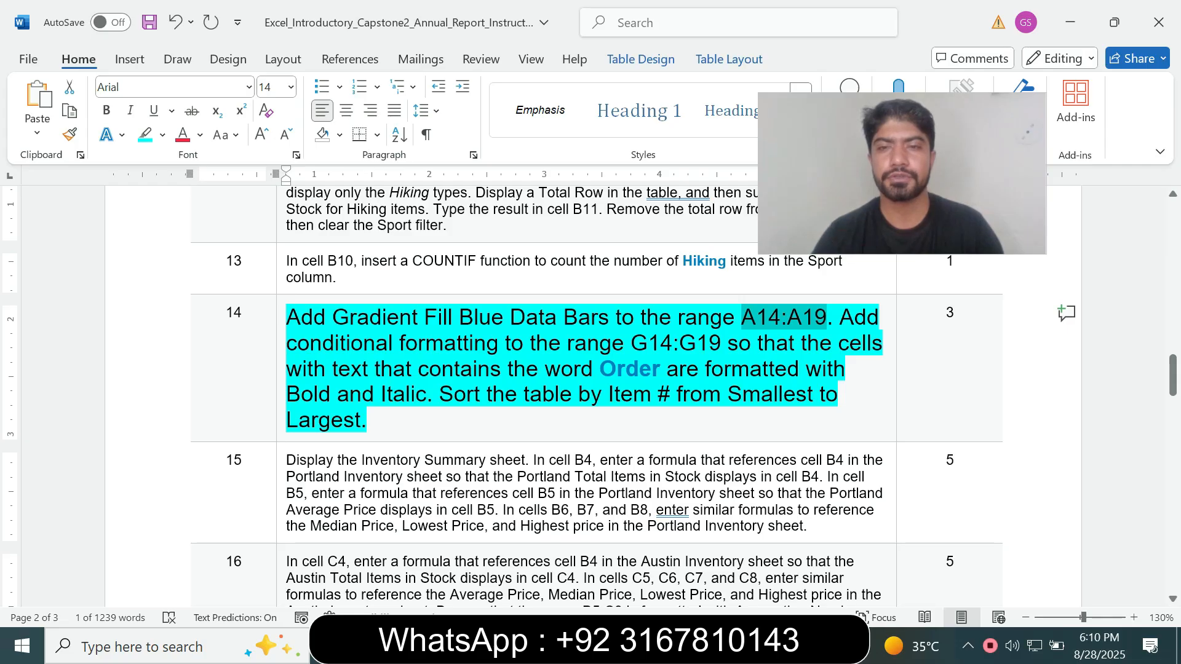
drag(369, 318, 494, 318)
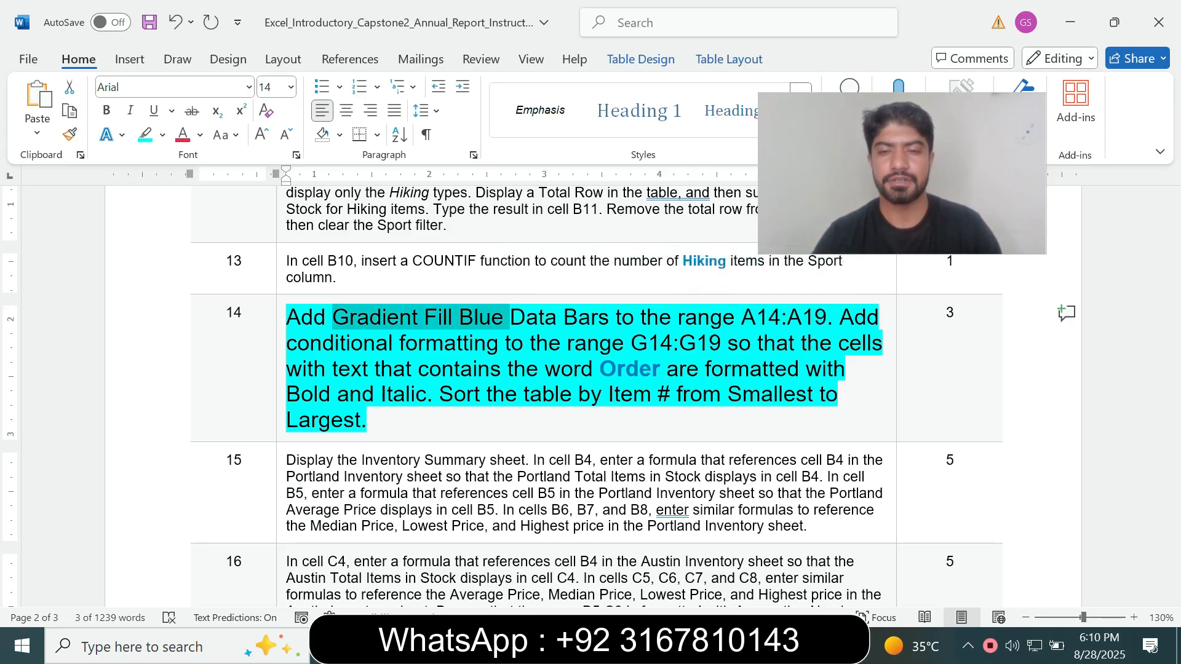
click(750, 645)
drag(941, 203, 969, 241)
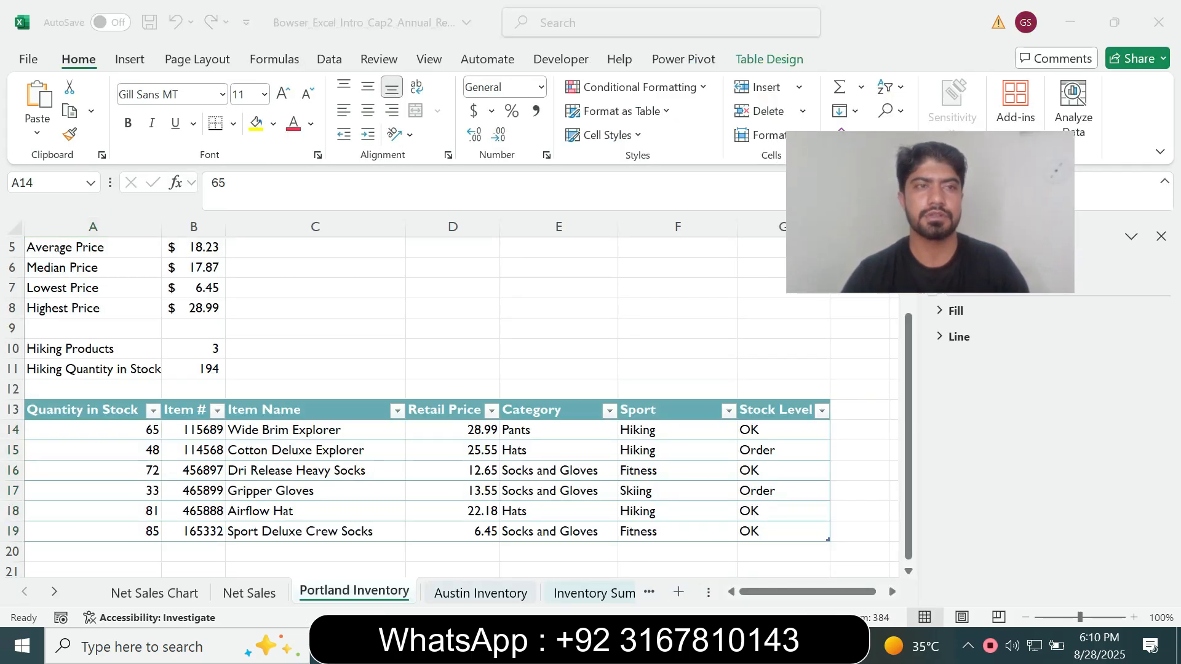
click(726, 271)
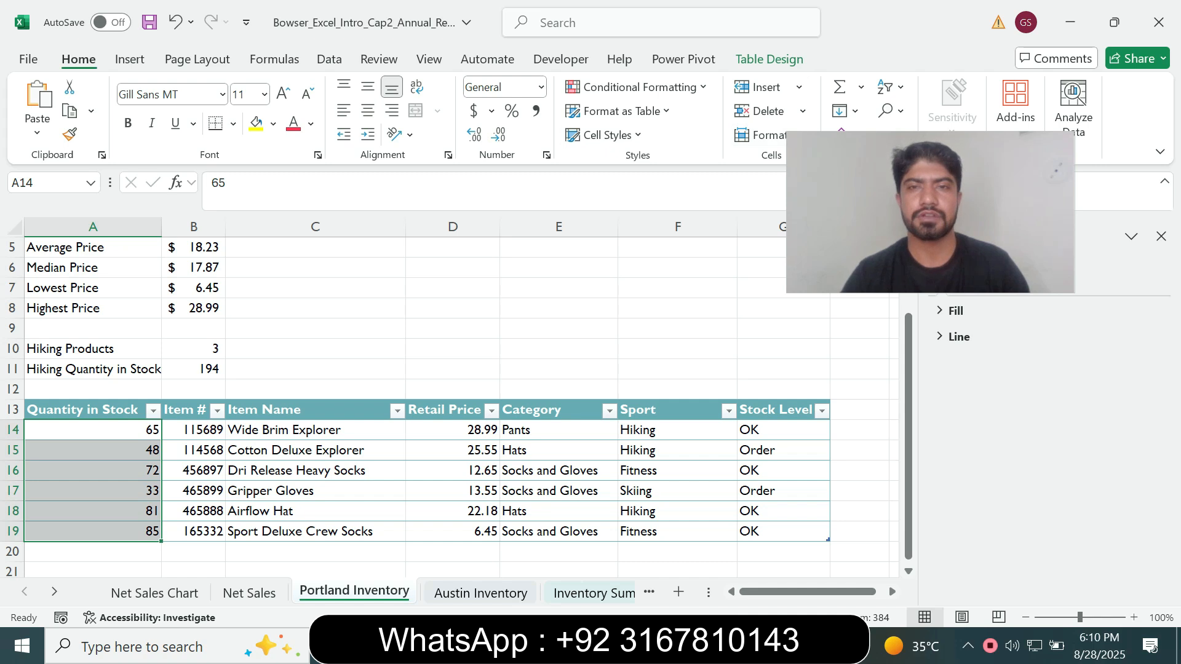
click(640, 87)
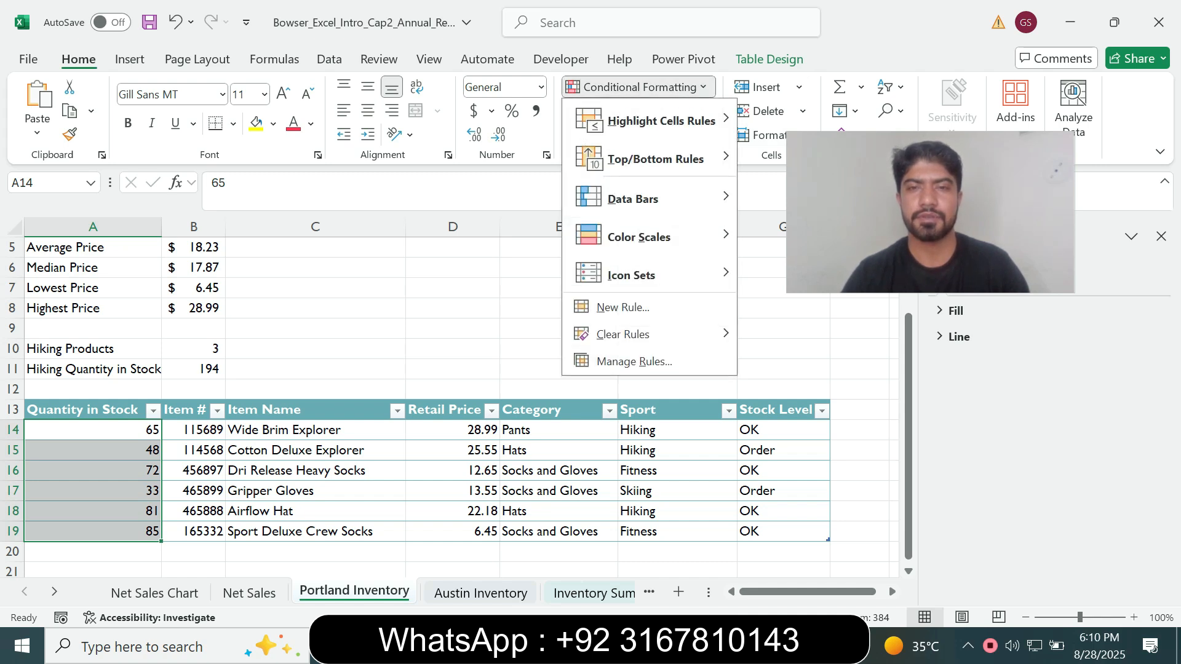
key(alt+Tab)
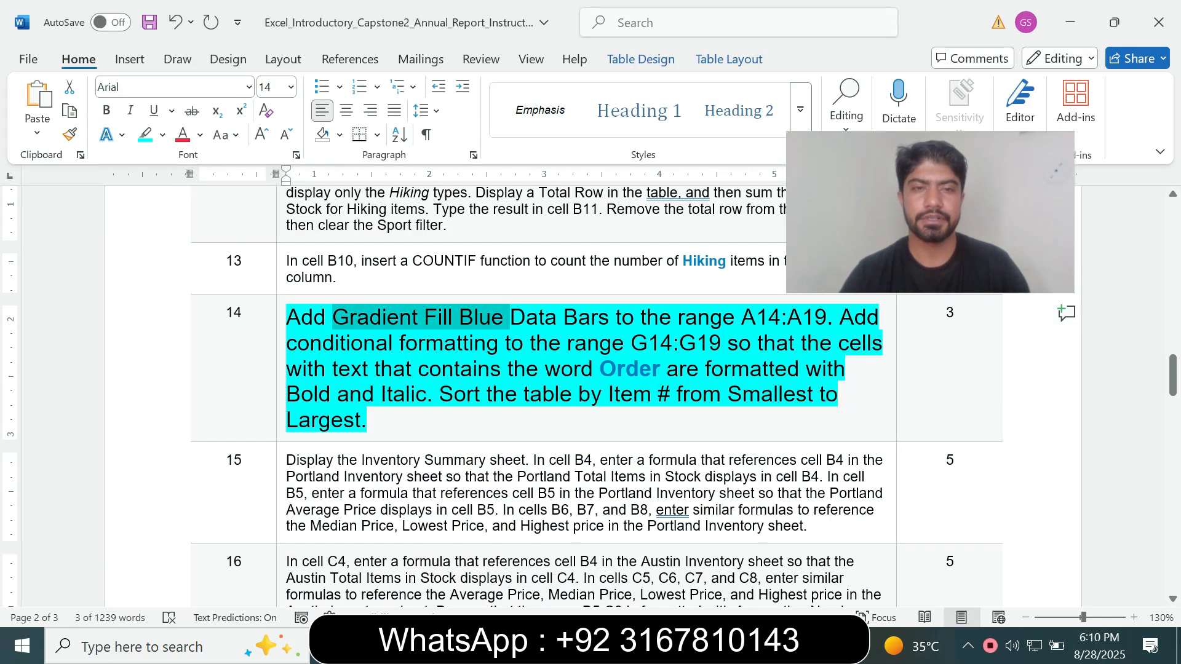
key(alt+Tab)
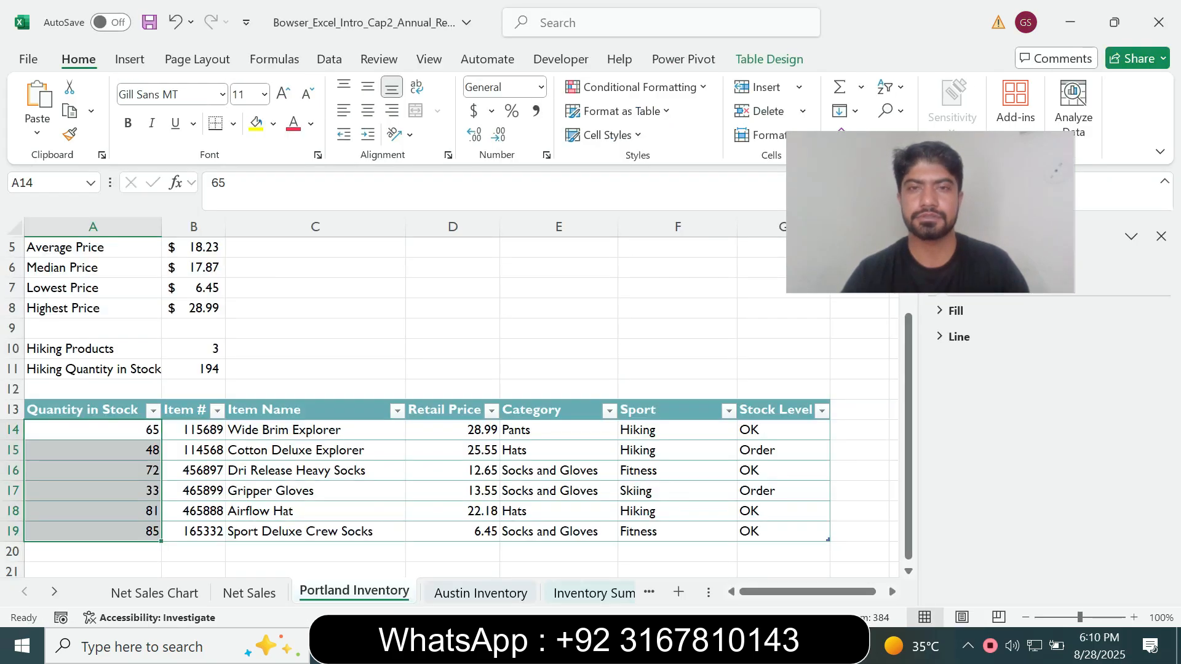
click(639, 86)
mouse_move(633, 198)
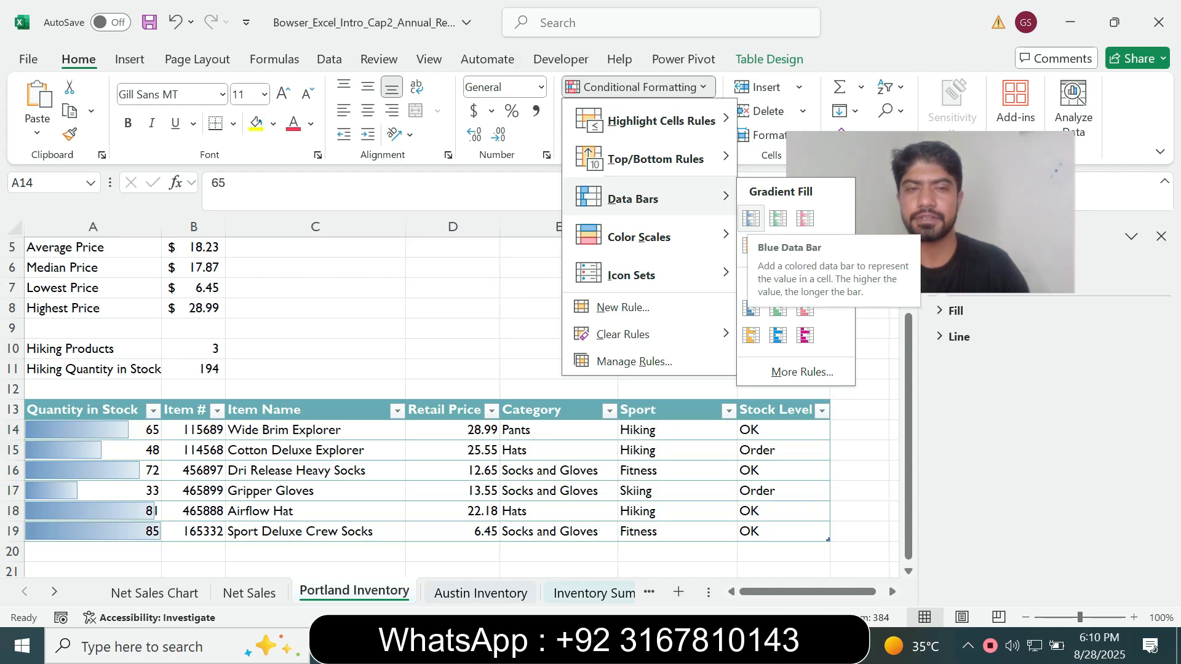
click(751, 219)
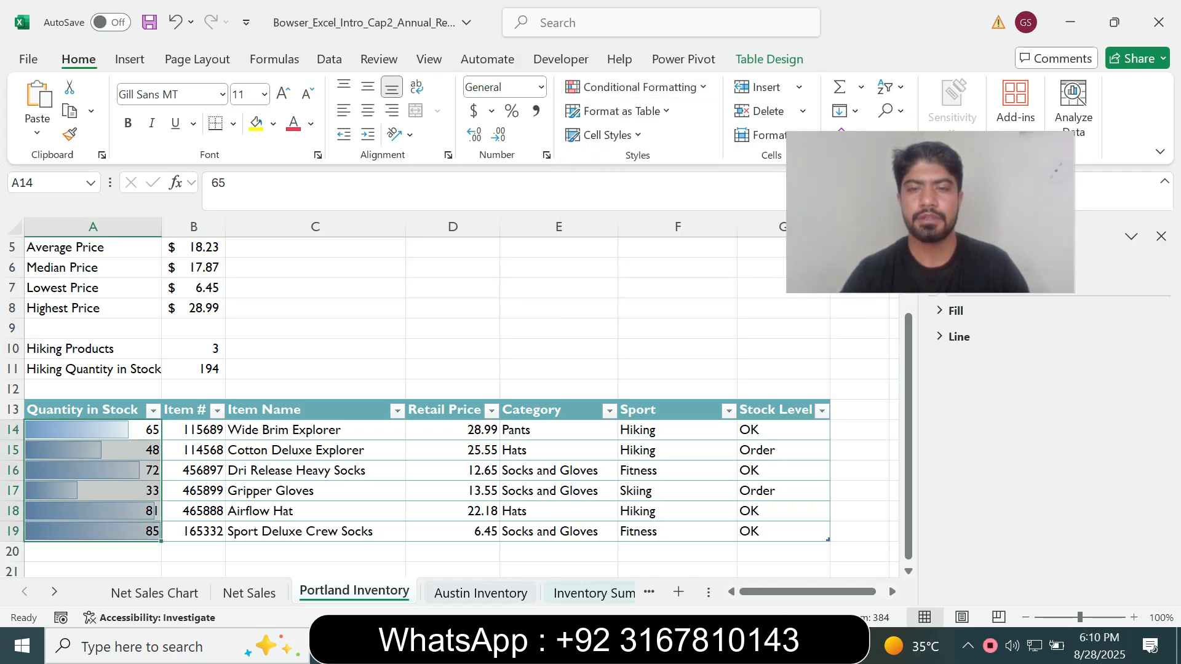
Check the range and condition in Word, then start a Text That Contains rule for Order on G14:G19 in Excel
key(alt+Tab)
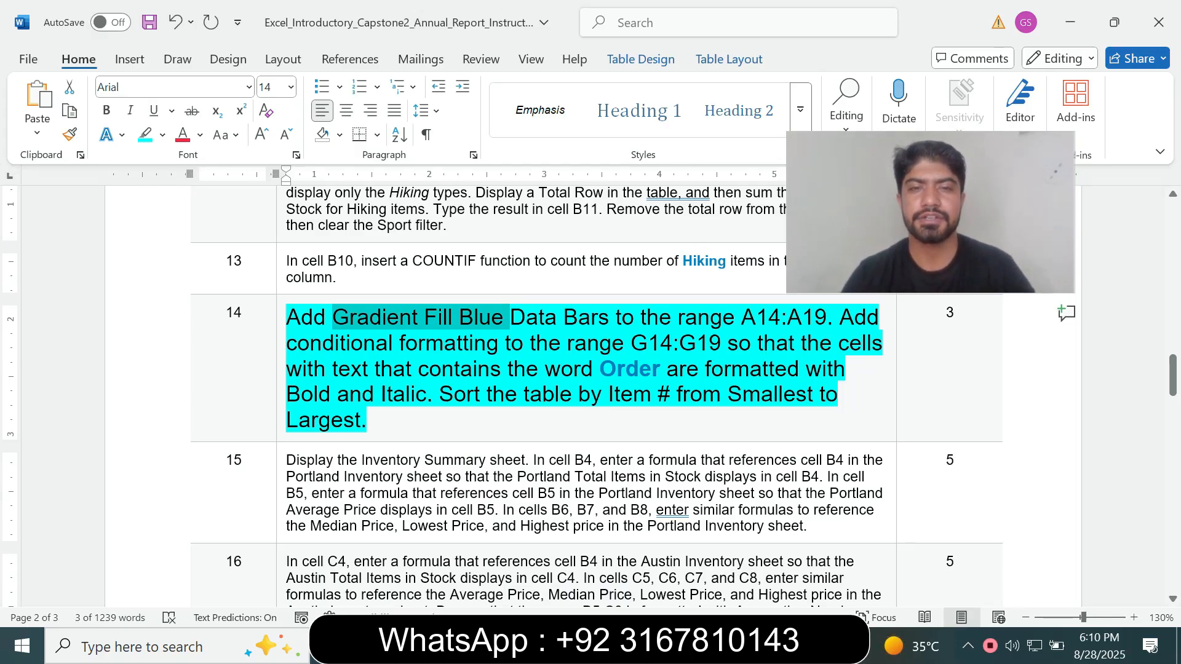
drag(631, 342, 726, 342)
key(ctrl+c)
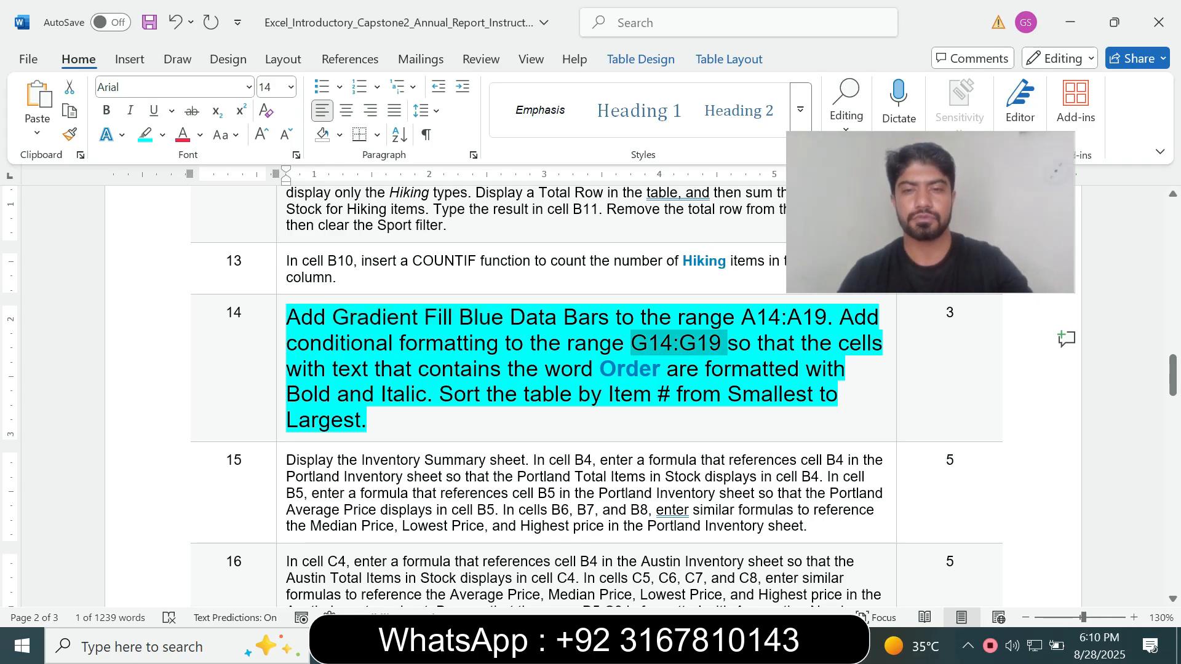
key(alt+Tab)
key(ctrl+v)
key(Return)
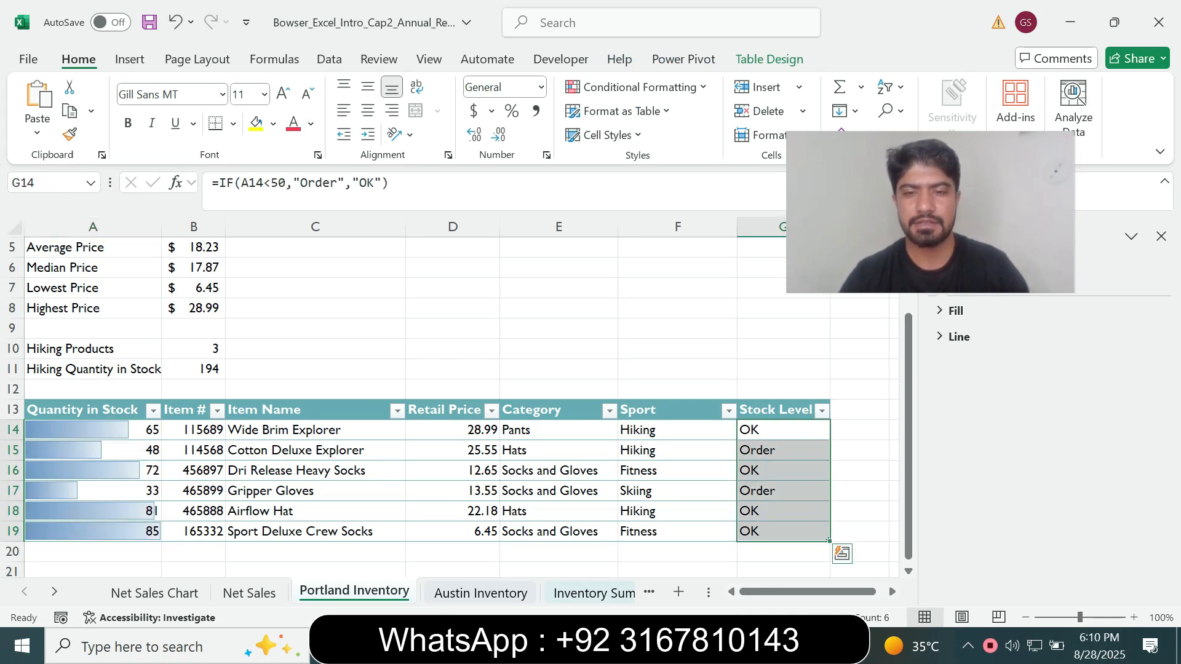
key(alt+Tab)
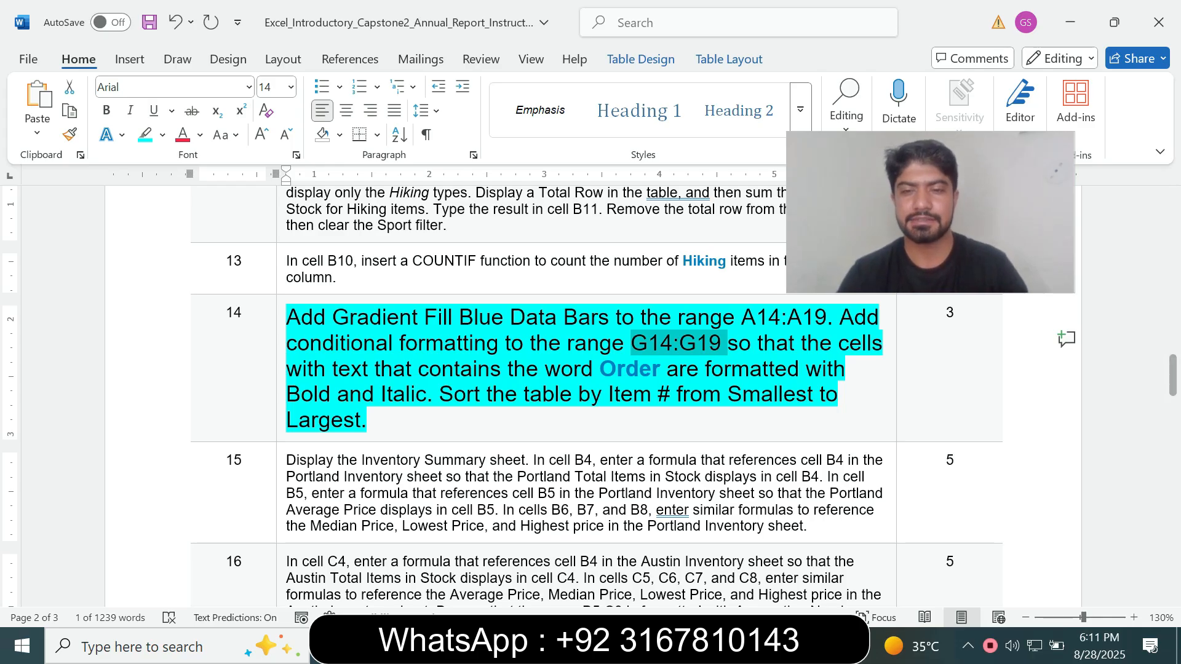
key(alt+Tab)
key(alt+Tab)
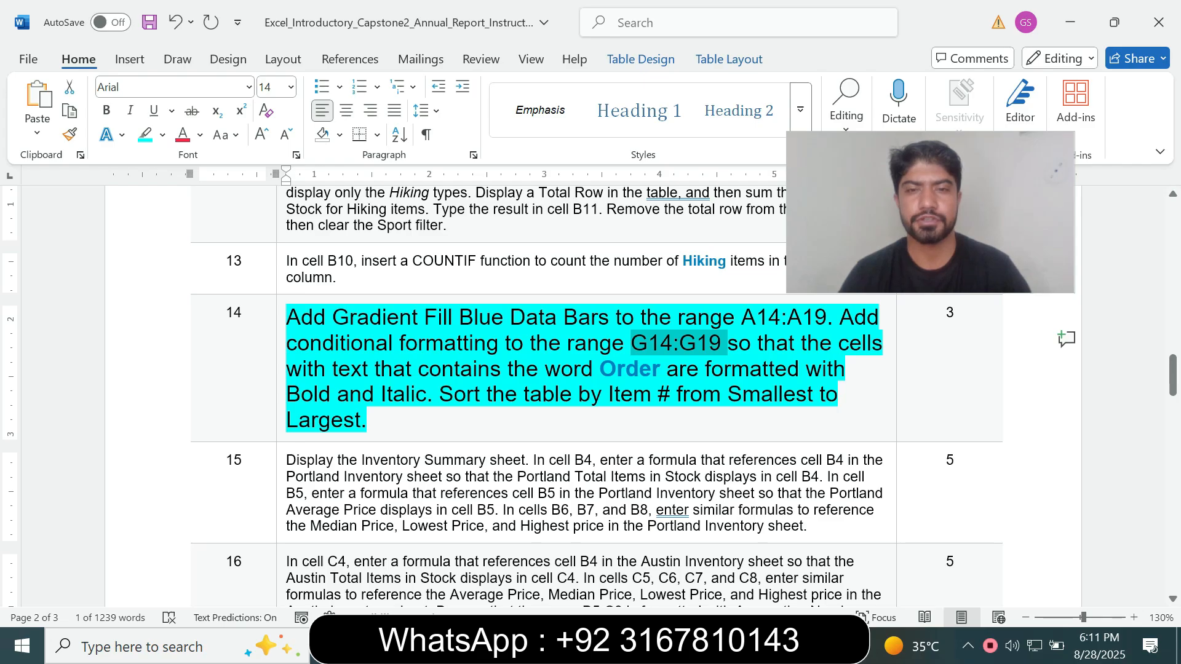
drag(286, 369, 507, 369)
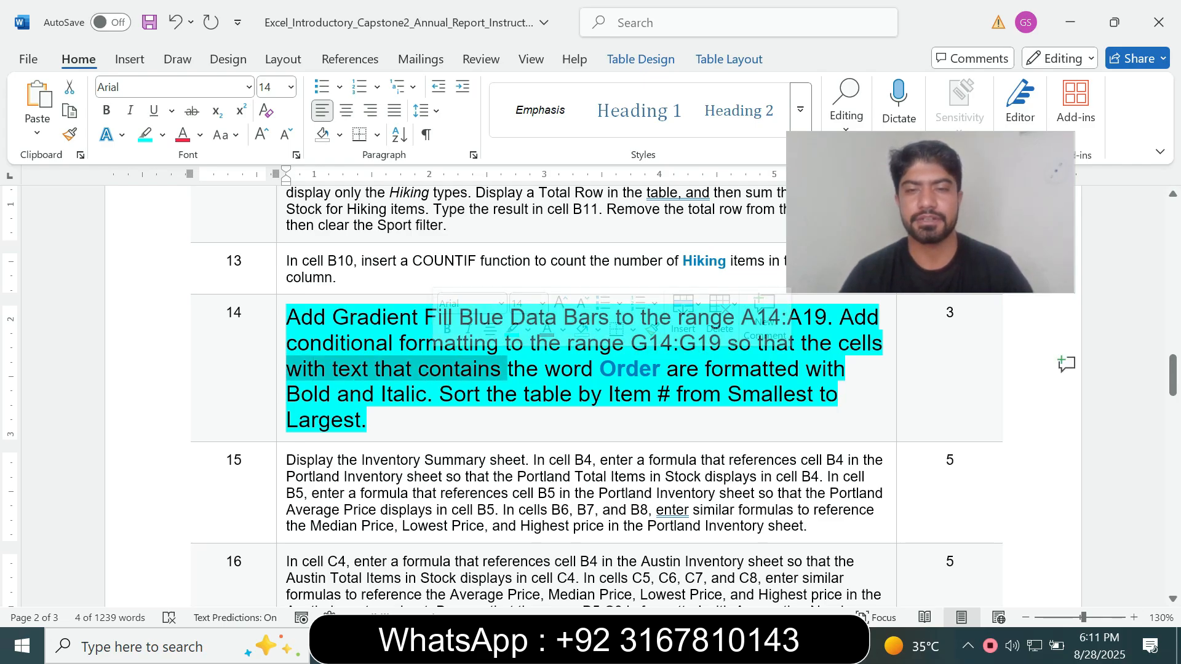
key(alt+Tab)
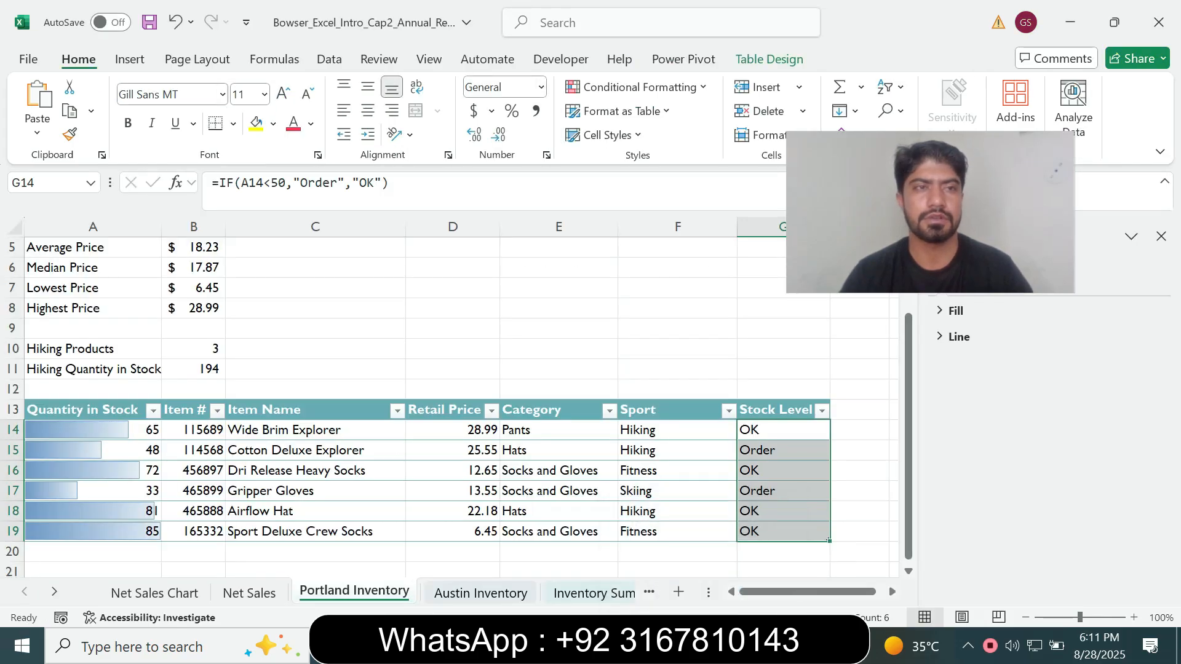
click(639, 87)
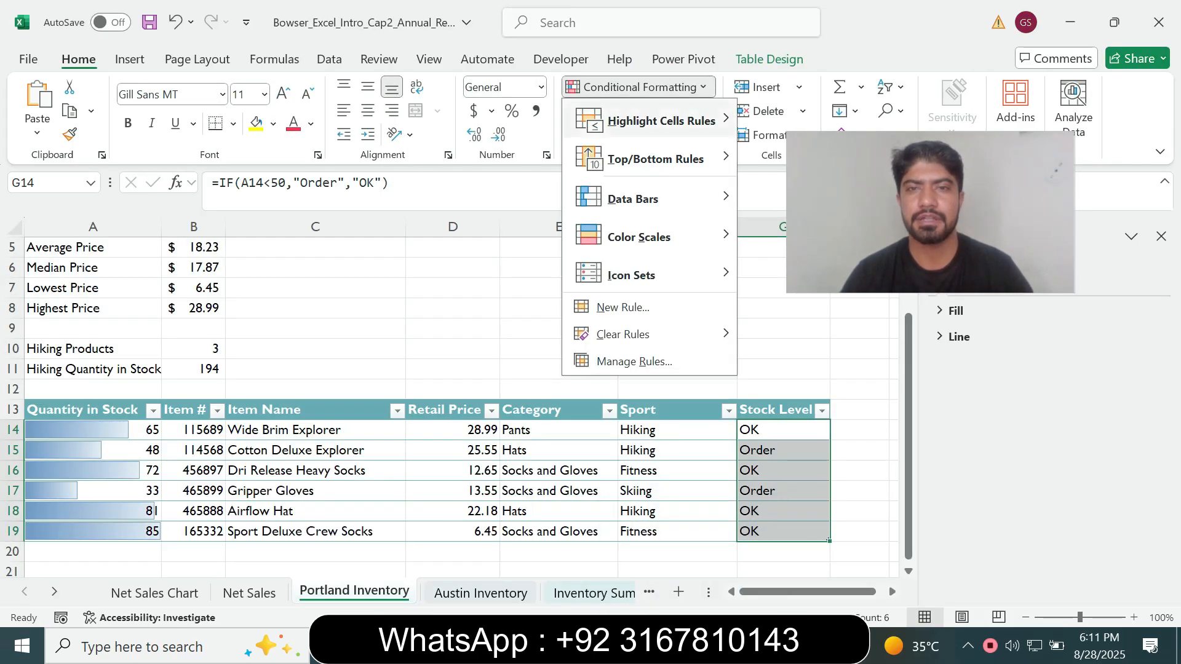
mouse_move(661, 122)
click(834, 272)
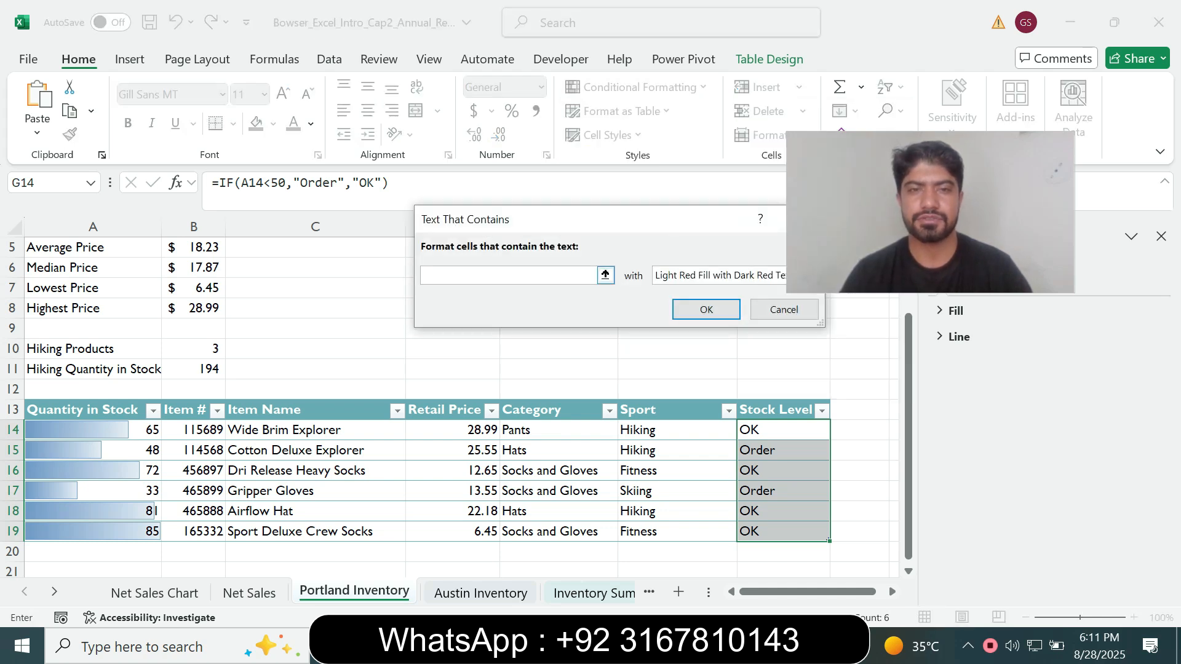
text(Order)
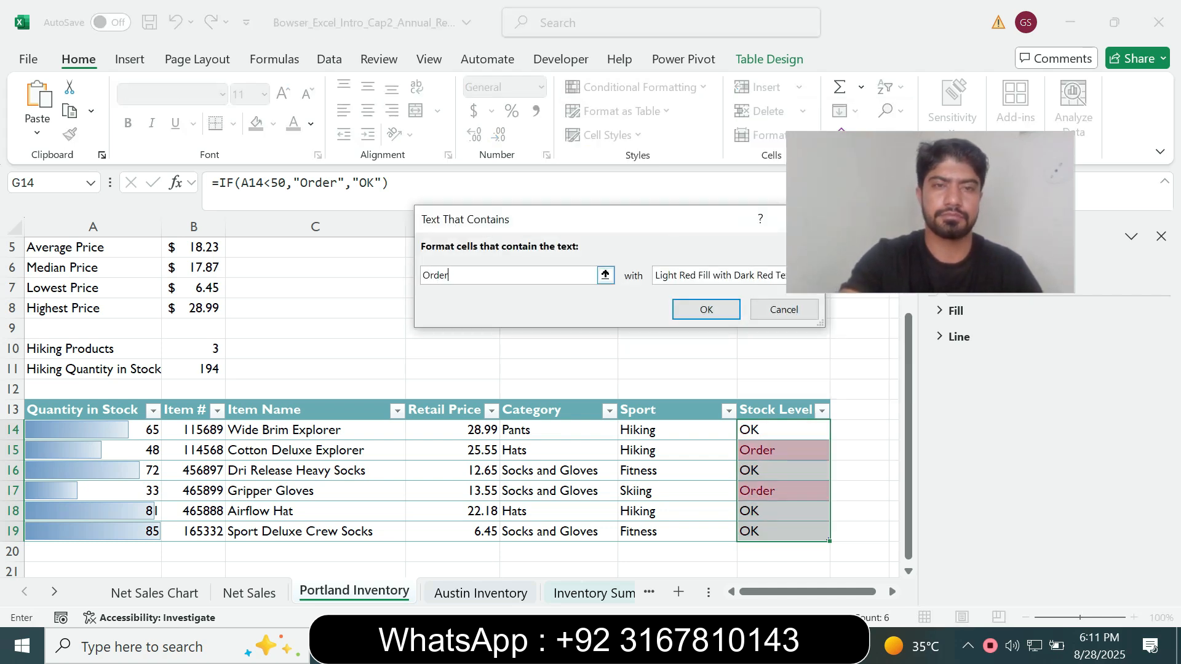
Check the required formatting in Word and apply a custom Bold Italic font style to the Order text rule in Excel
key(alt+Tab)
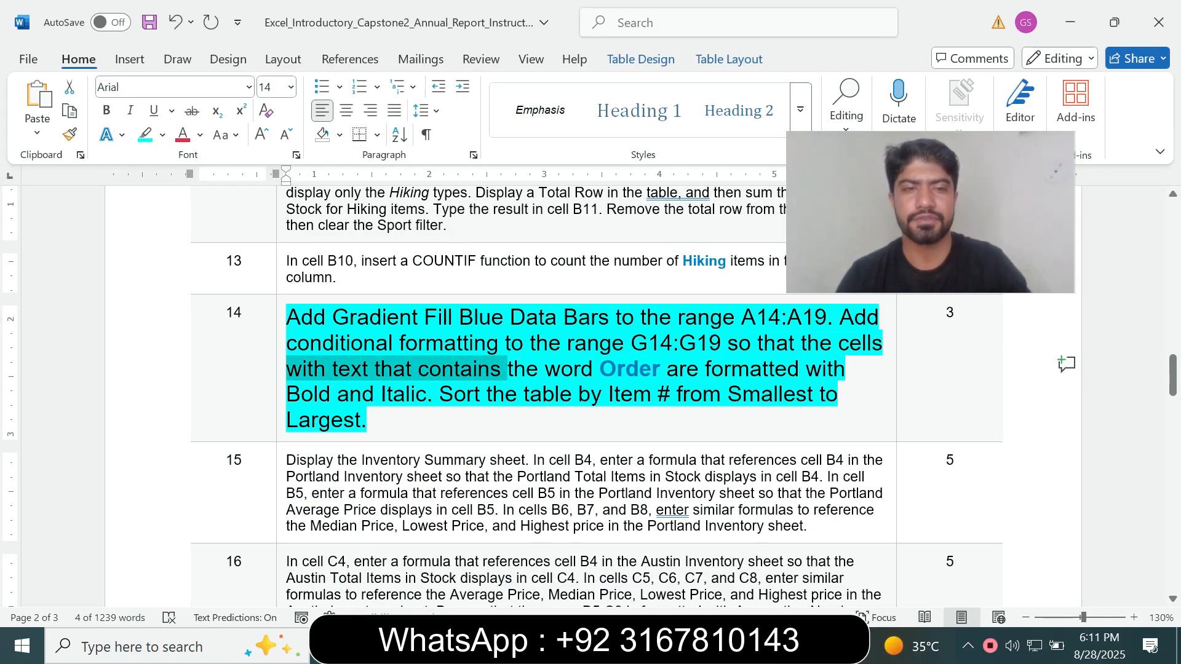
drag(288, 395, 379, 395)
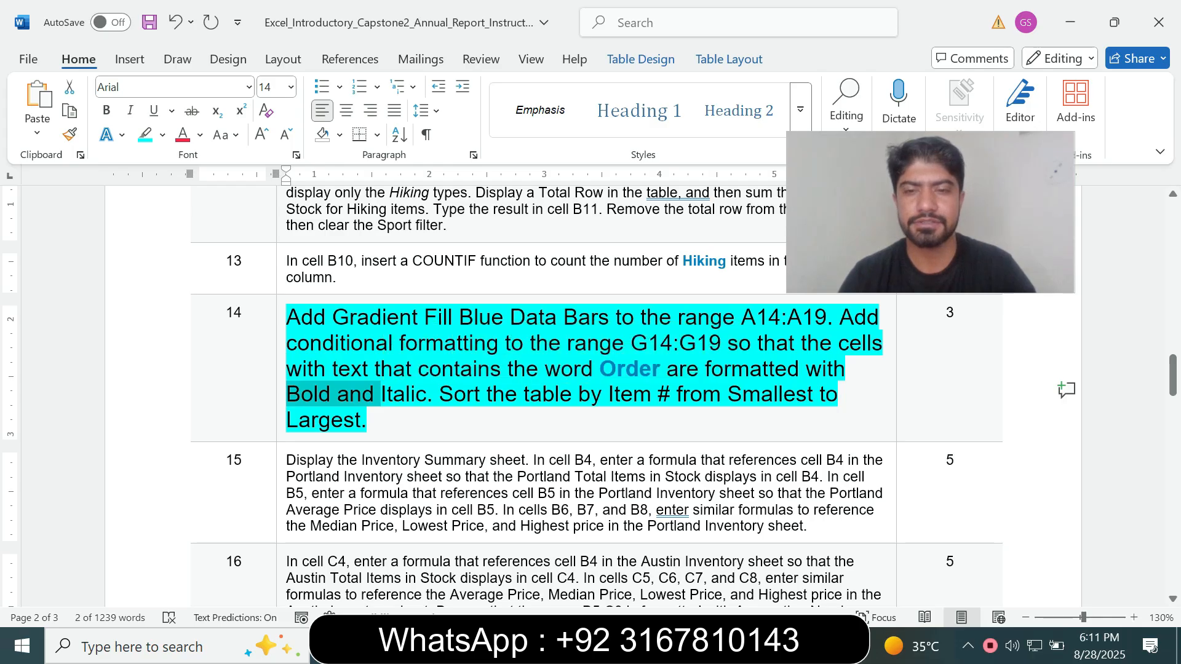
key(alt+Tab)
click(809, 276)
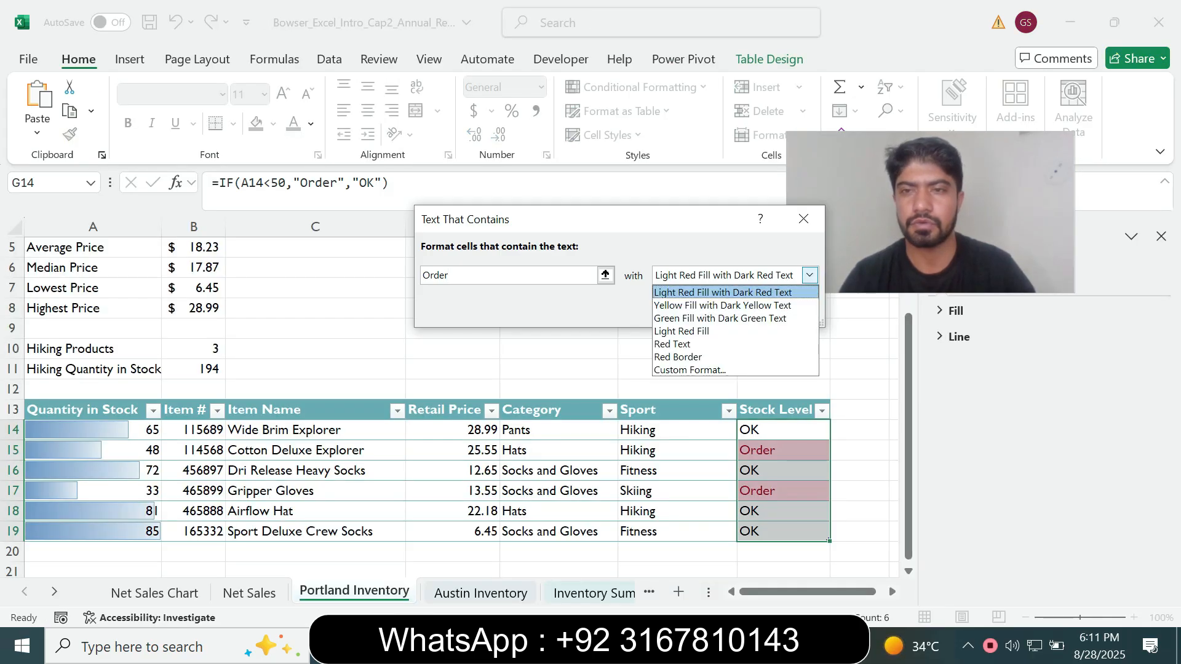
click(726, 370)
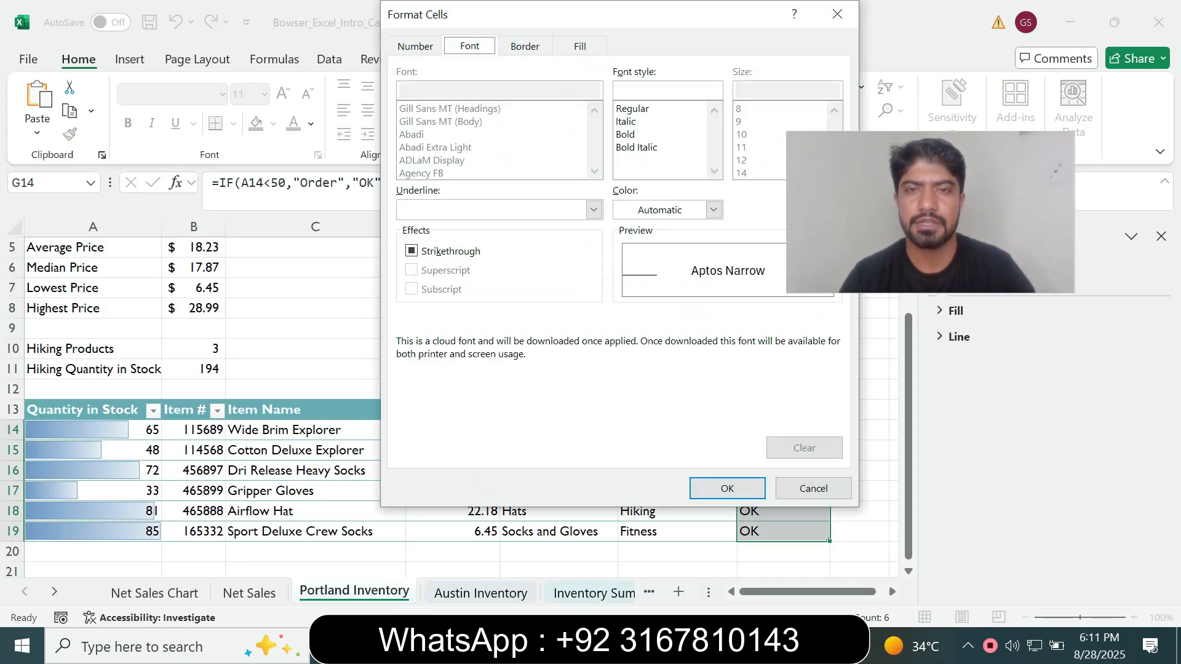
click(640, 147)
key(alt+Tab)
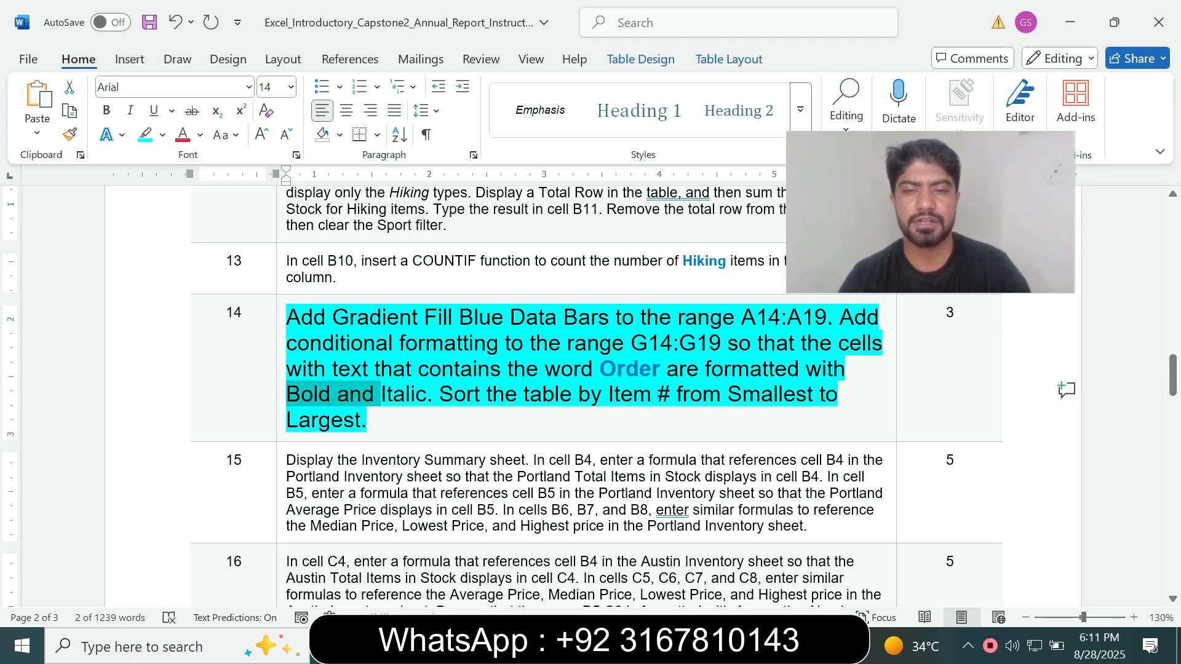
key(alt+Tab)
click(722, 486)
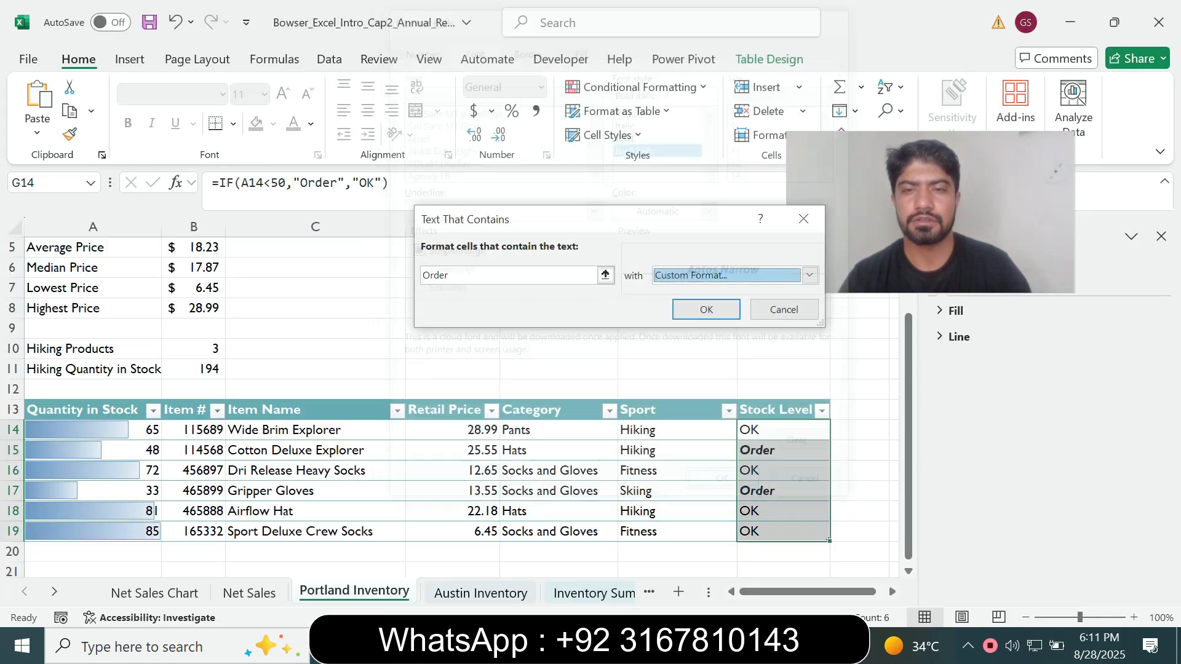
click(706, 309)
Check the sort instruction in Word and sort the Portland Inventory table in Excel by Item # from smallest to largest
key(alt+Tab)
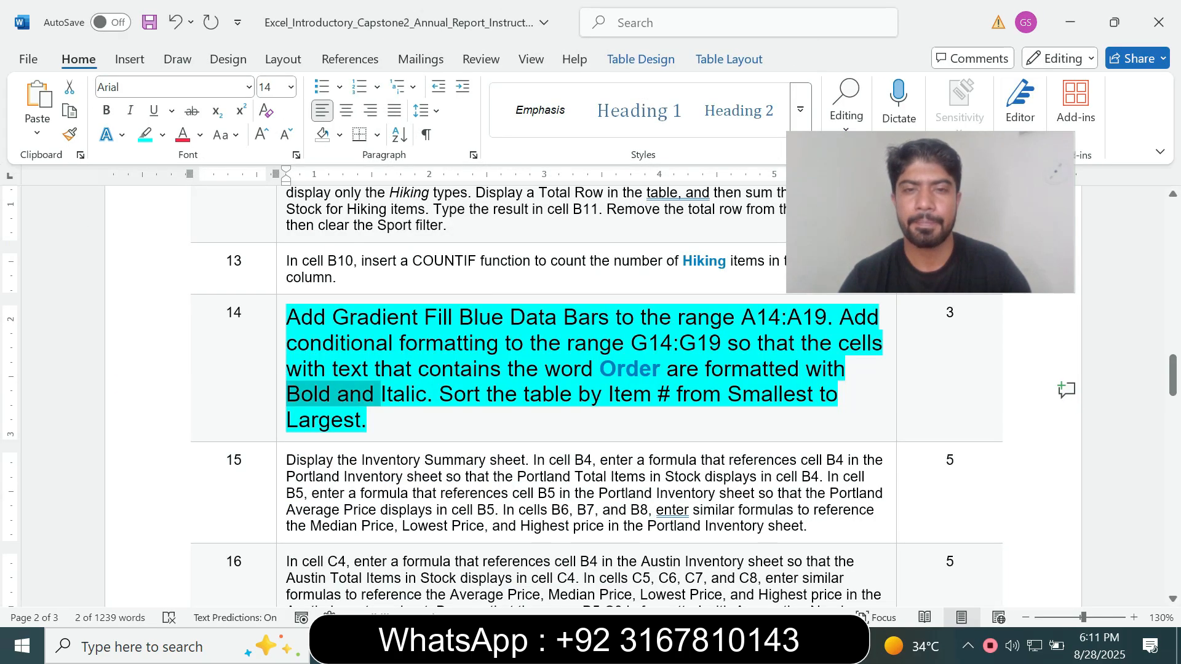
drag(441, 395, 597, 395)
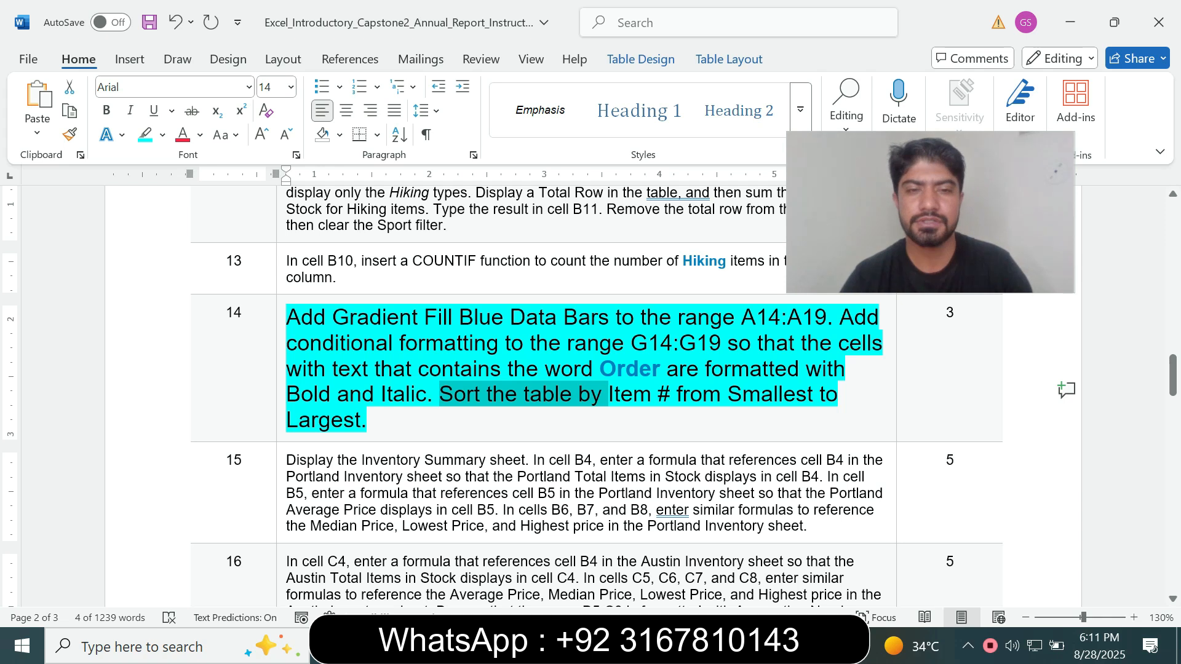
key(alt+Tab)
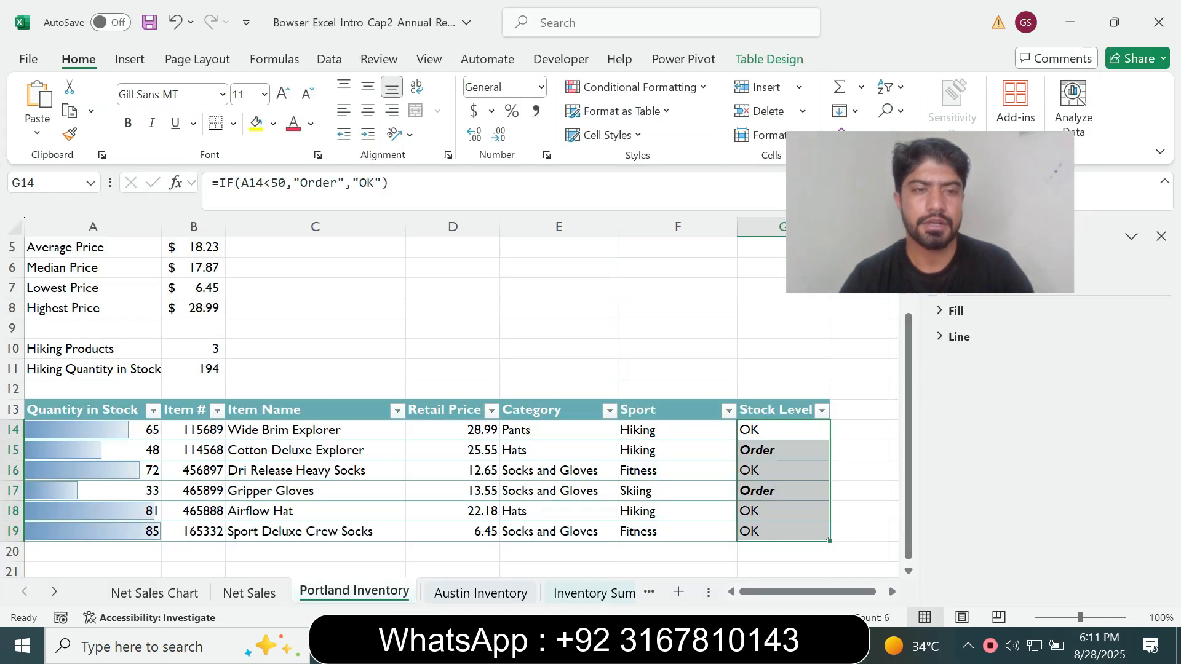
click(190, 410)
key(alt+Tab)
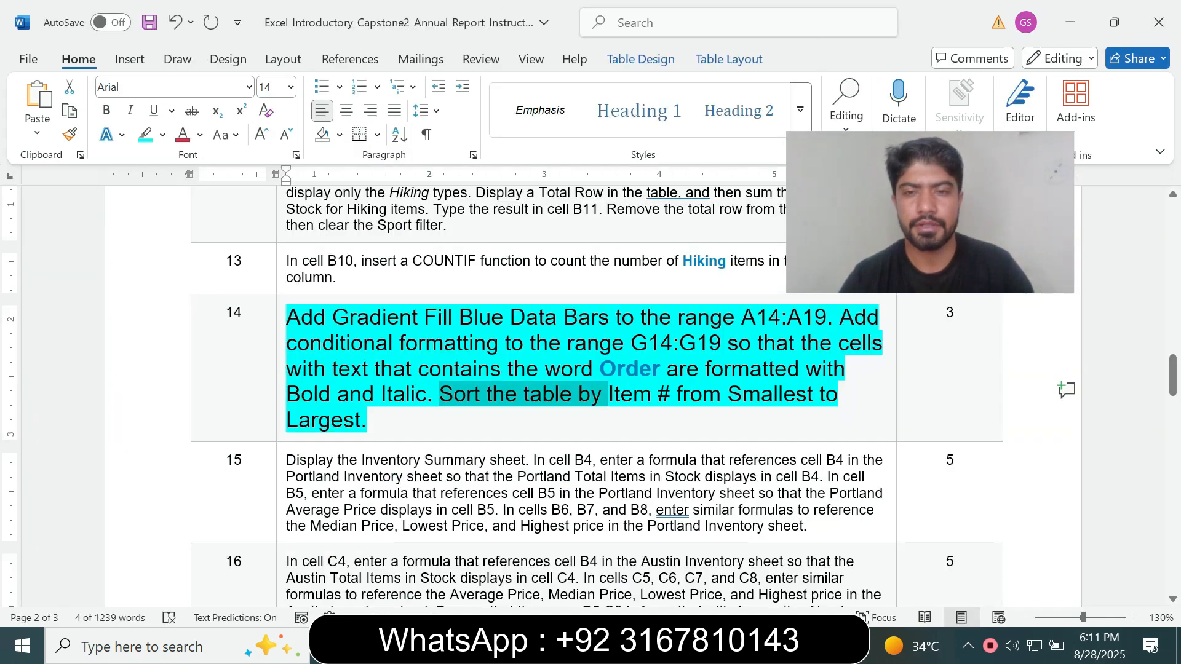
click(633, 394)
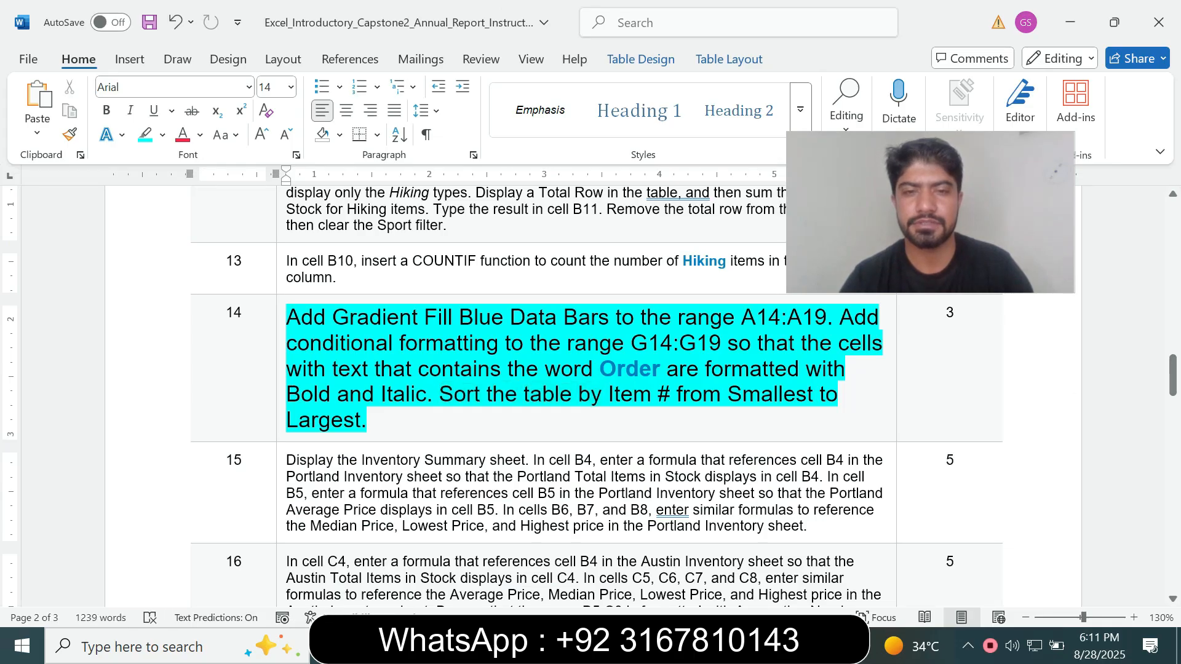
key(alt+Tab)
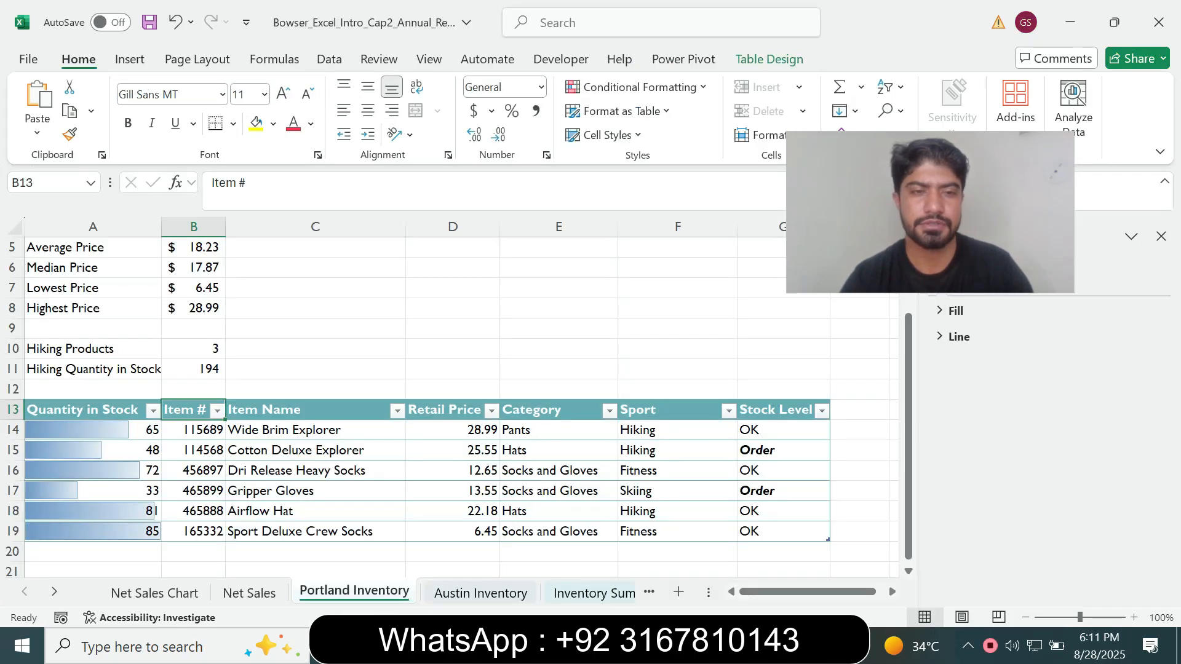
click(217, 410)
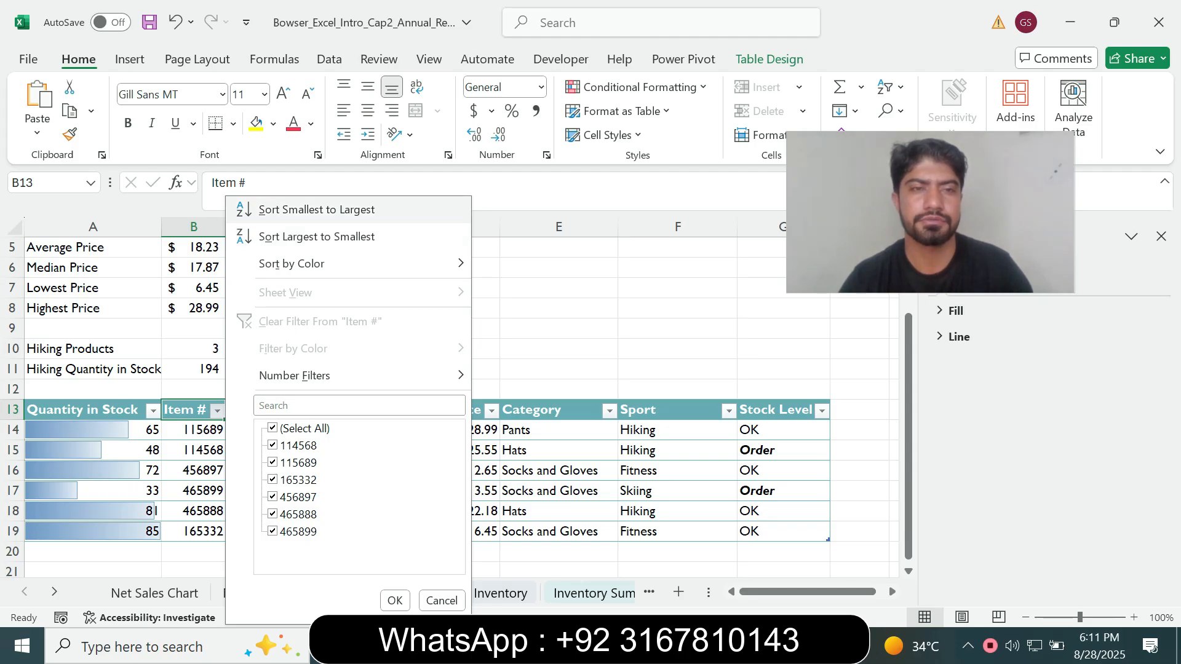
click(316, 210)
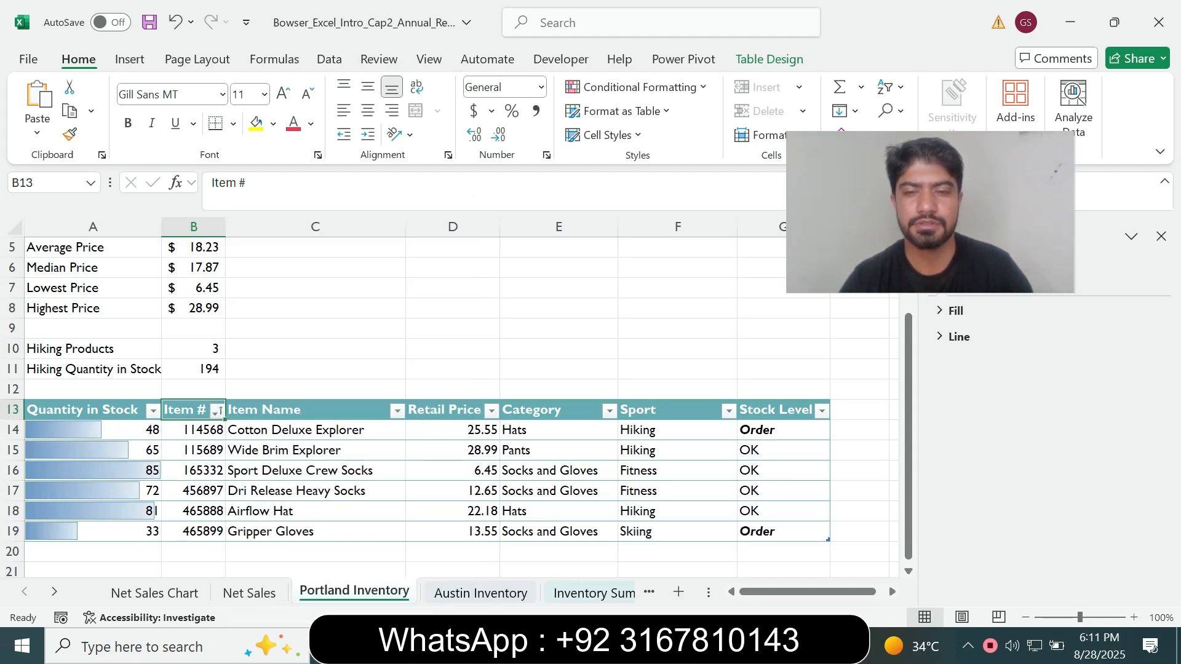
In the Word instructions, reset the step 14 text to font size 9 and remove its highlight
key(alt+Tab)
drag(368, 420, 286, 316)
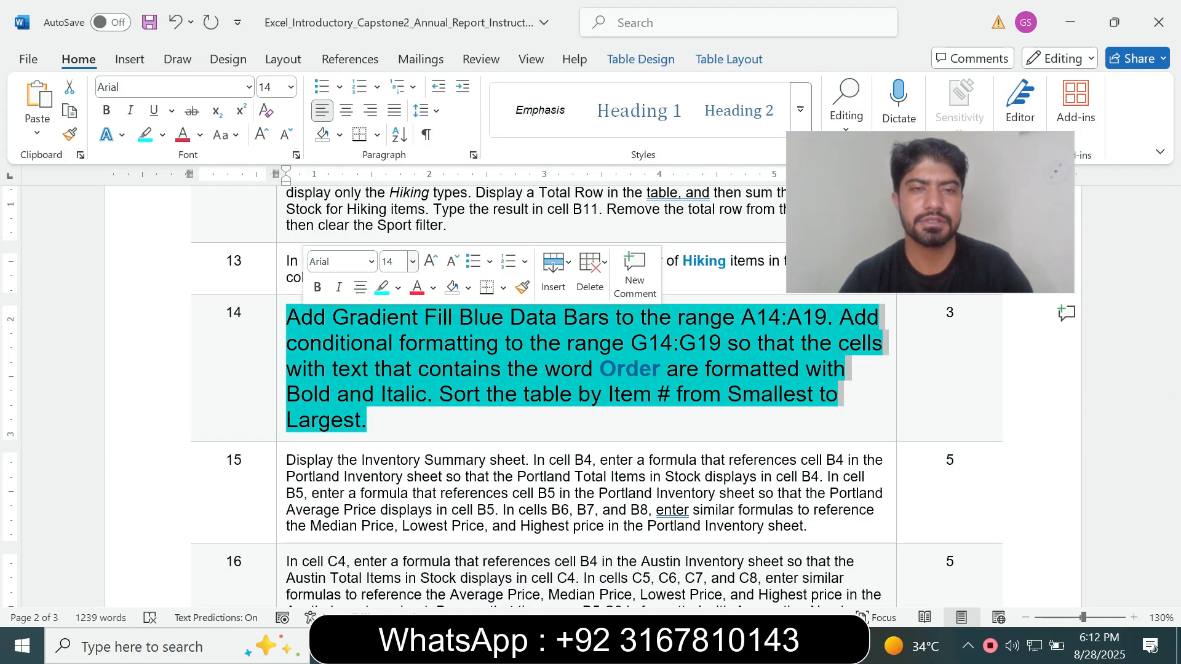
click(412, 261)
click(394, 326)
click(398, 287)
click(428, 437)
Highlight the remaining instructions through step 25 in turquoise and look through the document
drag(281, 393, 443, 627)
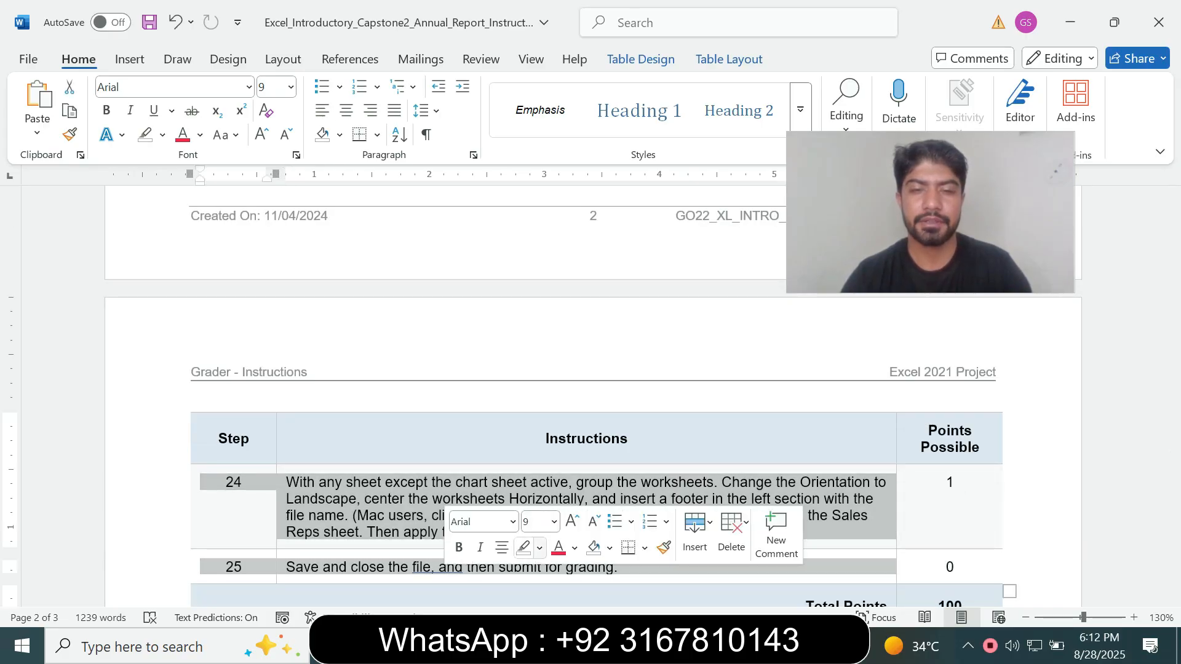
click(540, 547)
click(583, 409)
drag(1172, 472, 1173, 222)
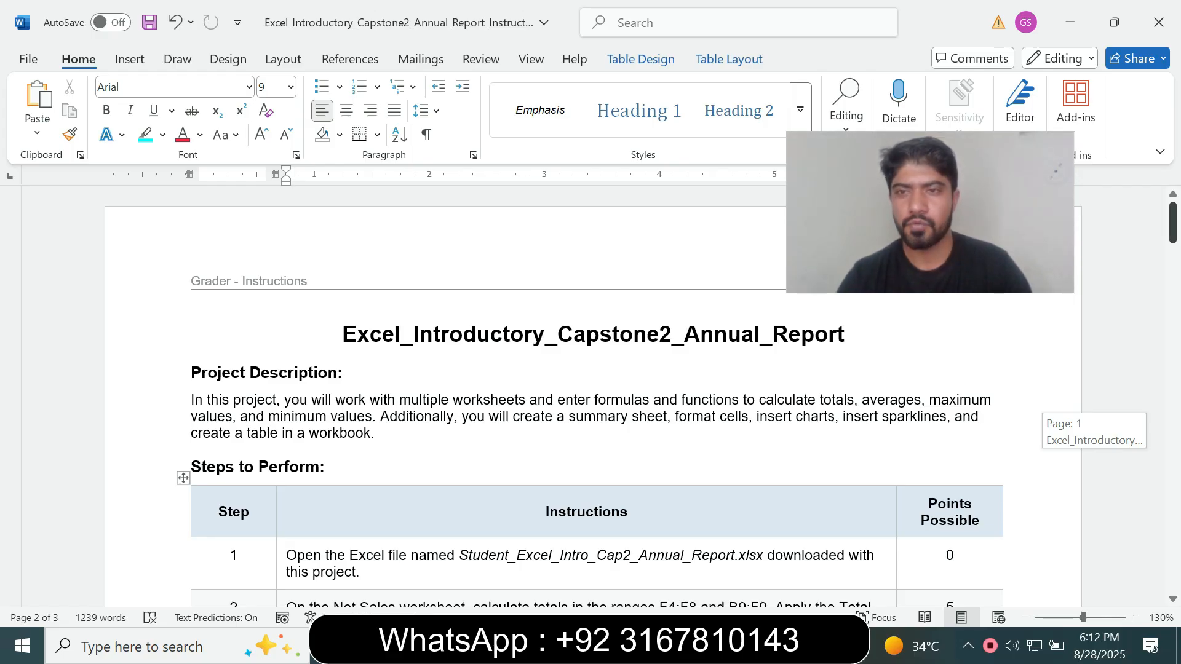
drag(1173, 223, 1172, 222)
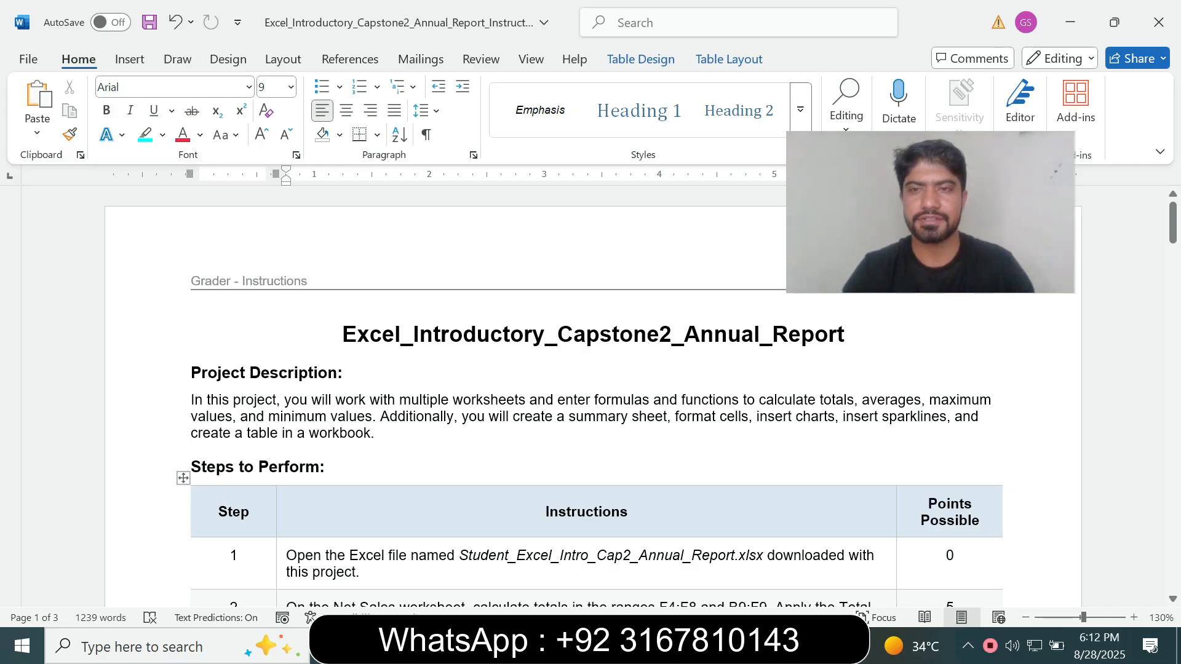
drag(1172, 223, 1172, 490)
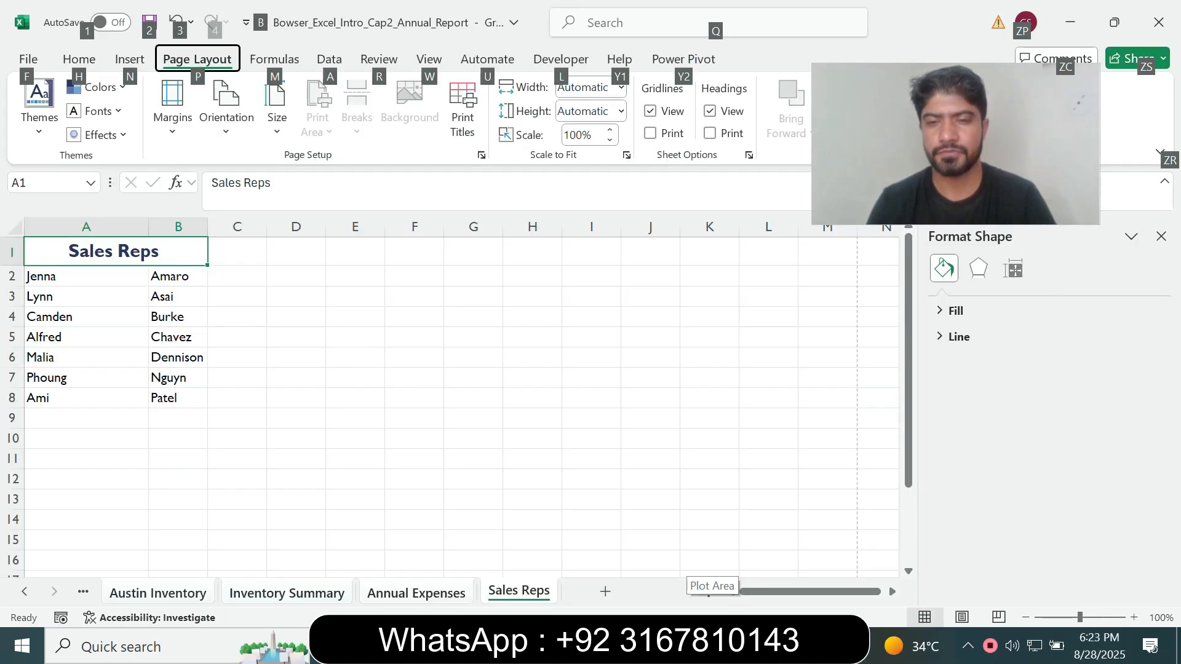
Select cell K13 in Excel, then check the save and close instruction of step 25 in Word
click(709, 499)
key(alt+Tab)
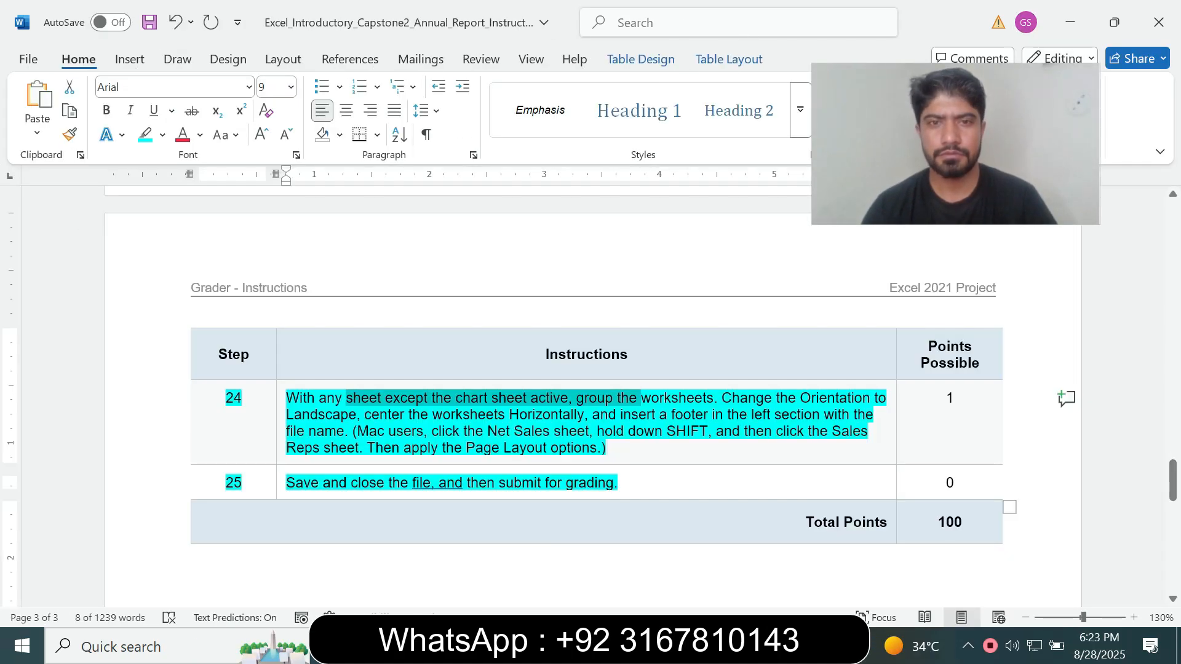
click(385, 483)
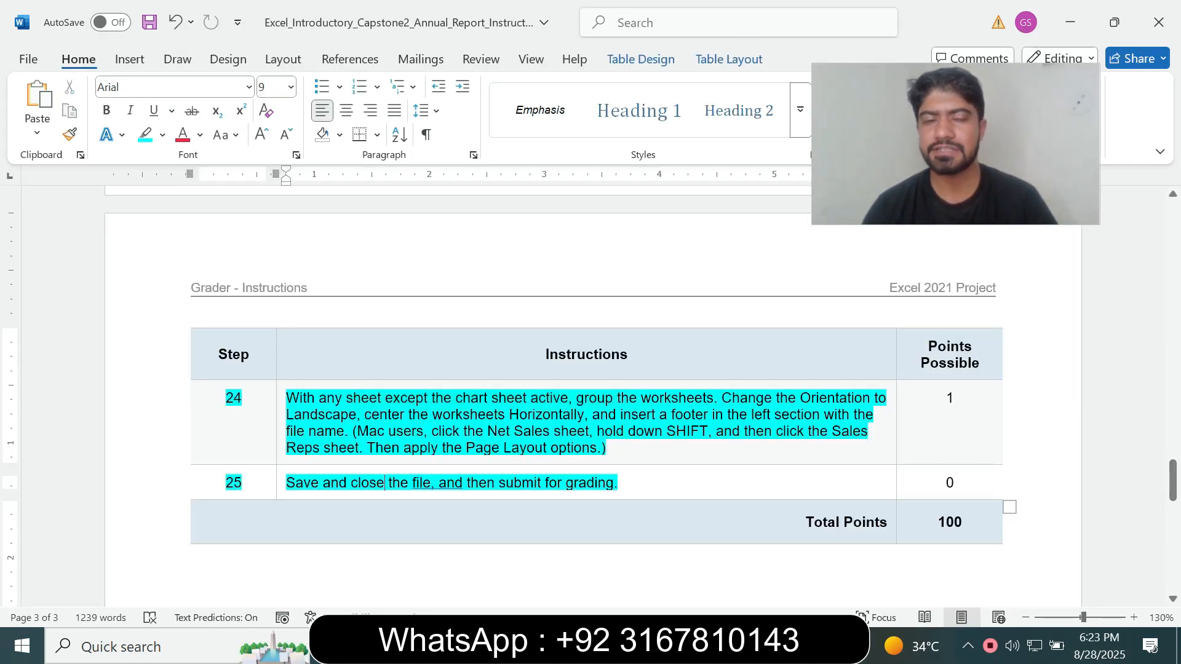
drag(287, 483, 386, 484)
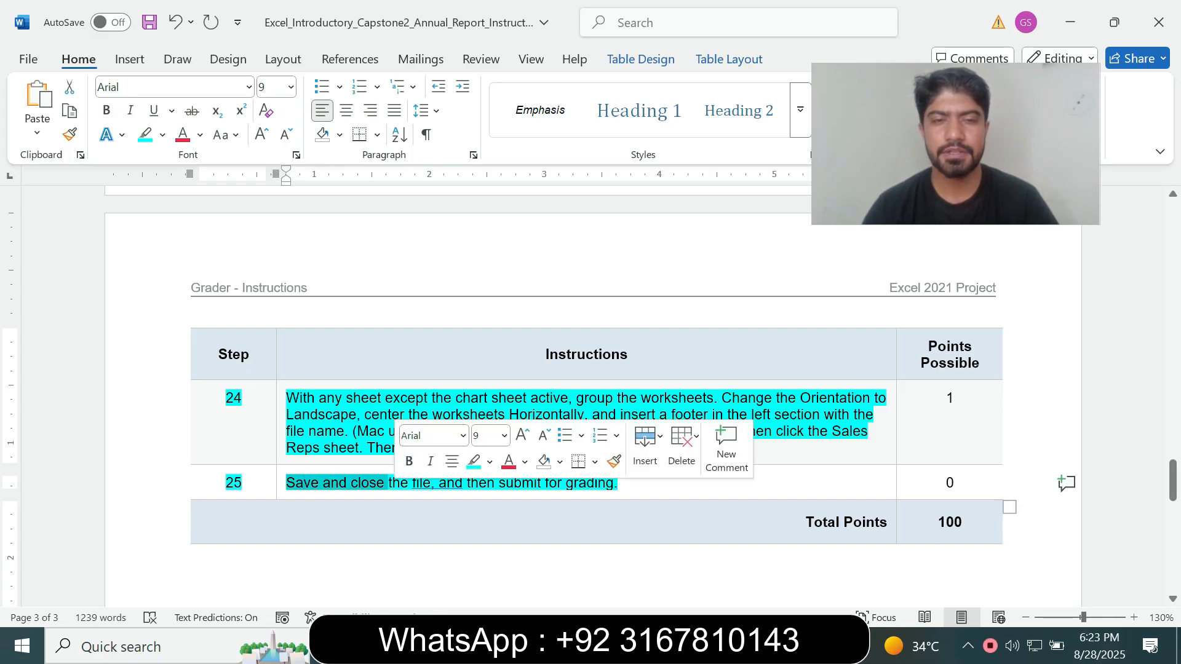
triple_click(393, 513)
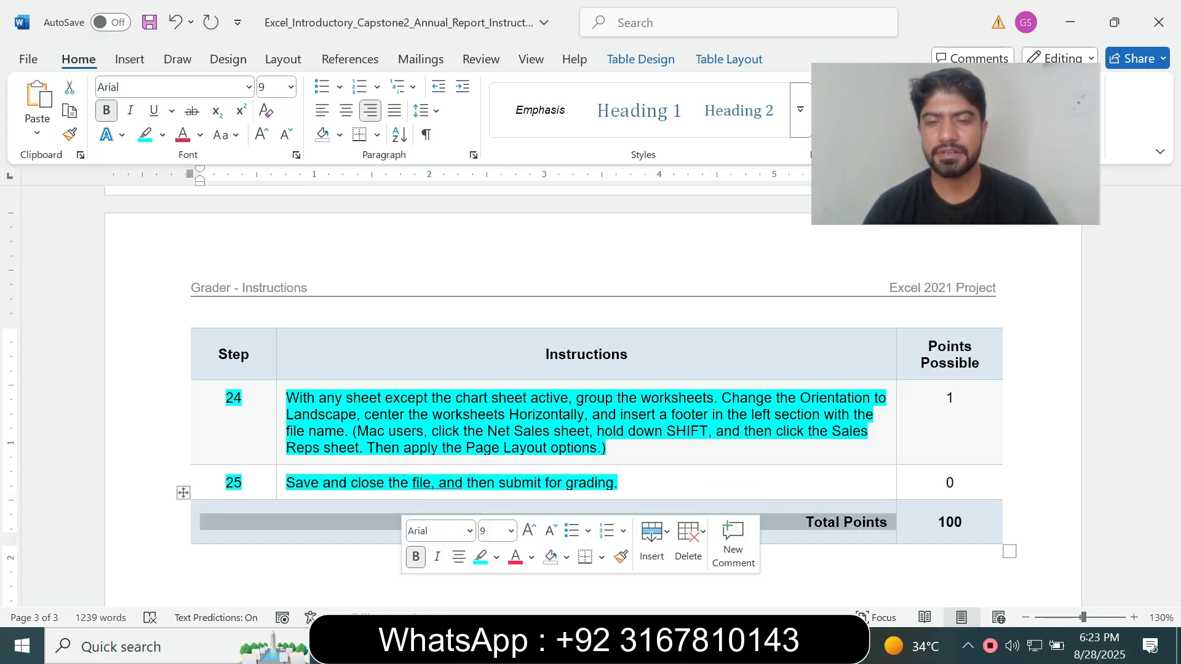
Ungroup the worksheets in Excel and look over the sheets from Portland Inventory to Sales Reps, including Annual Expenses
key(alt+Tab)
click(25, 591)
click(163, 591)
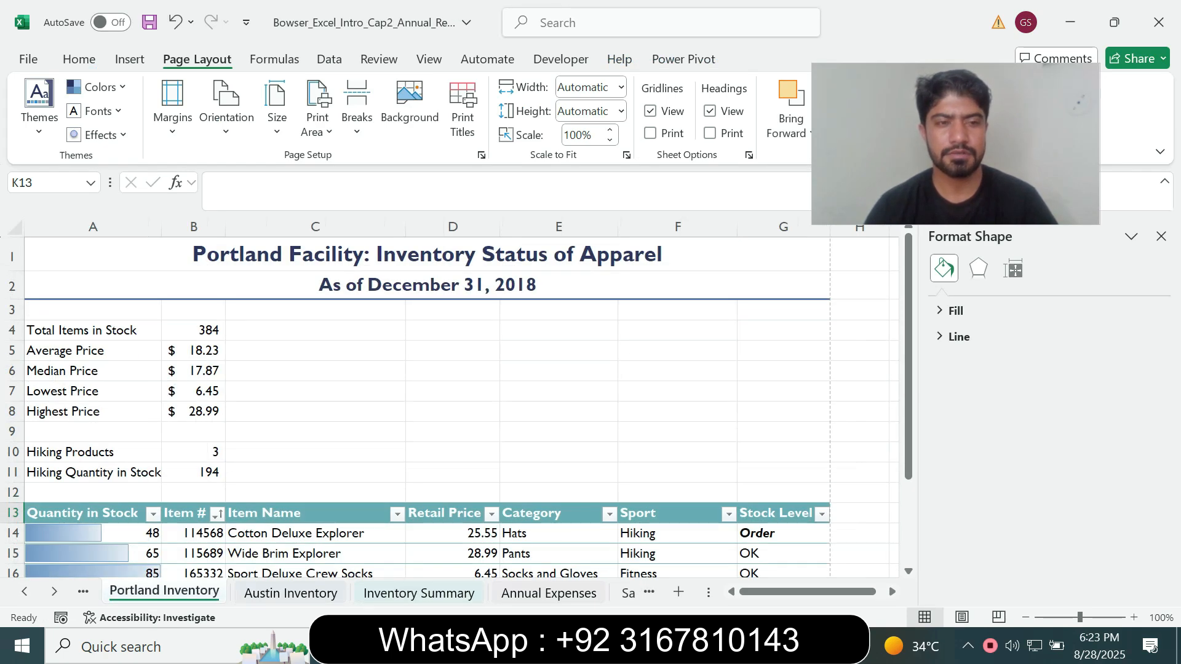
click(291, 593)
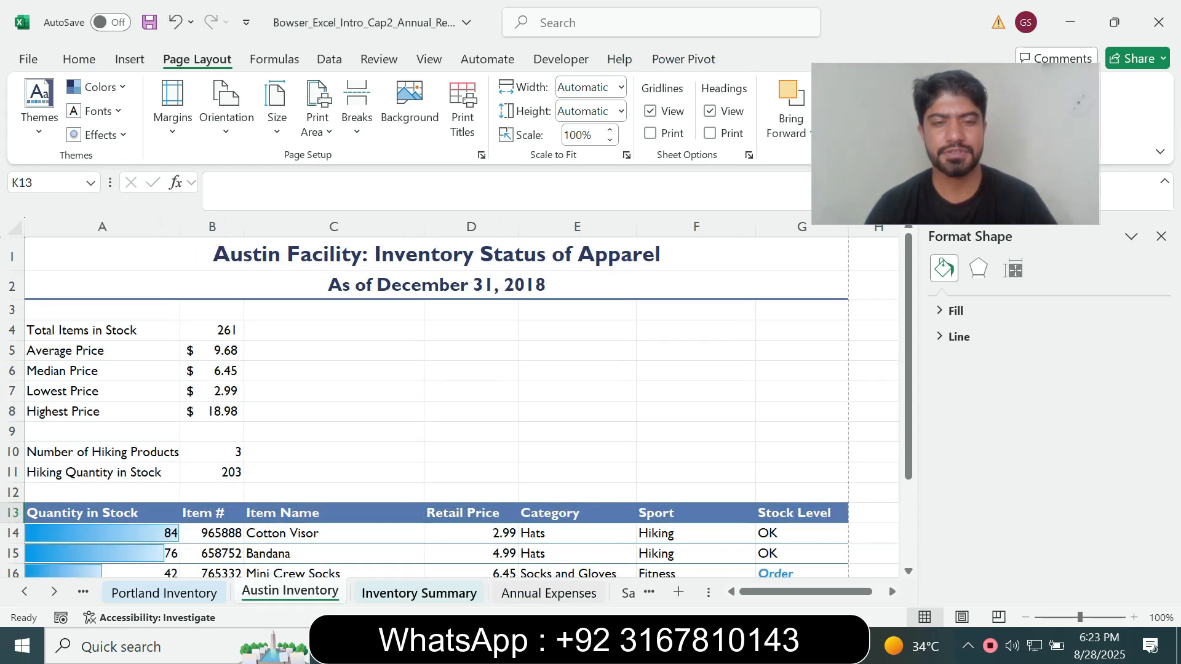
click(418, 593)
click(548, 593)
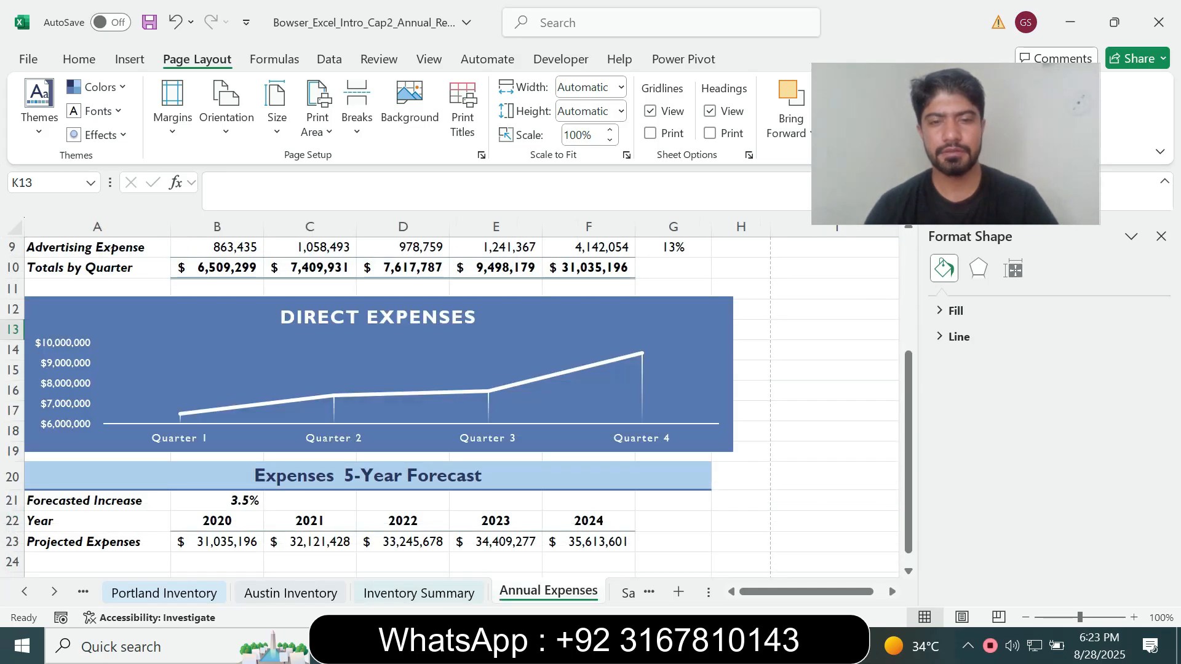
click(627, 593)
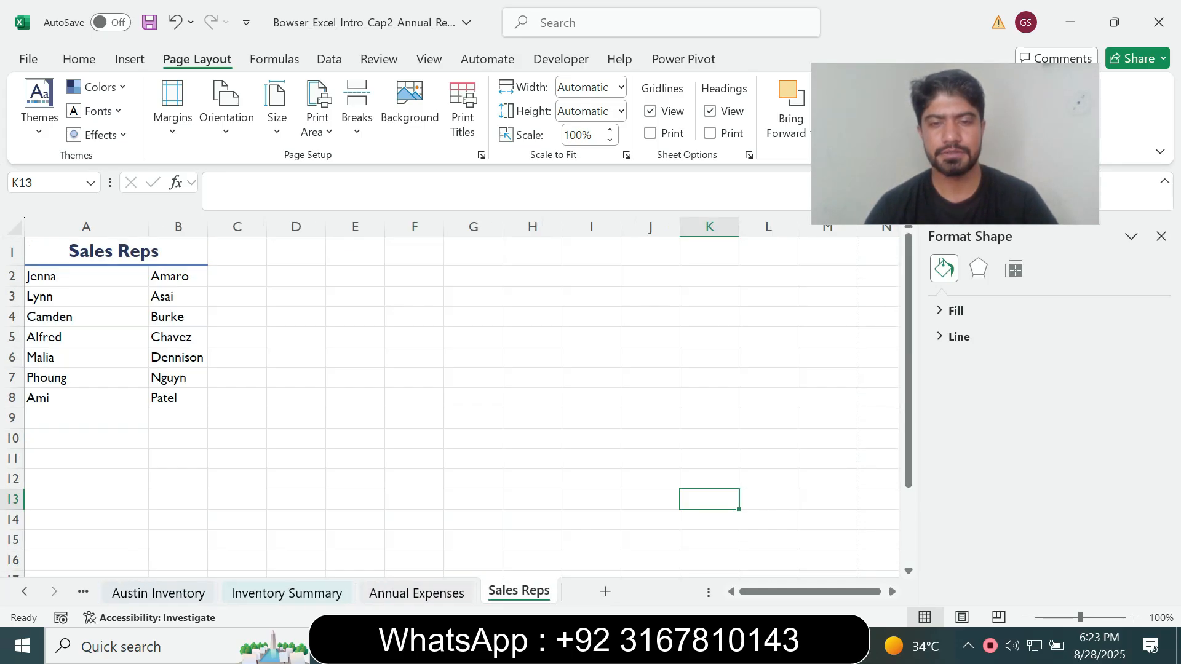
click(416, 592)
drag(908, 452, 908, 340)
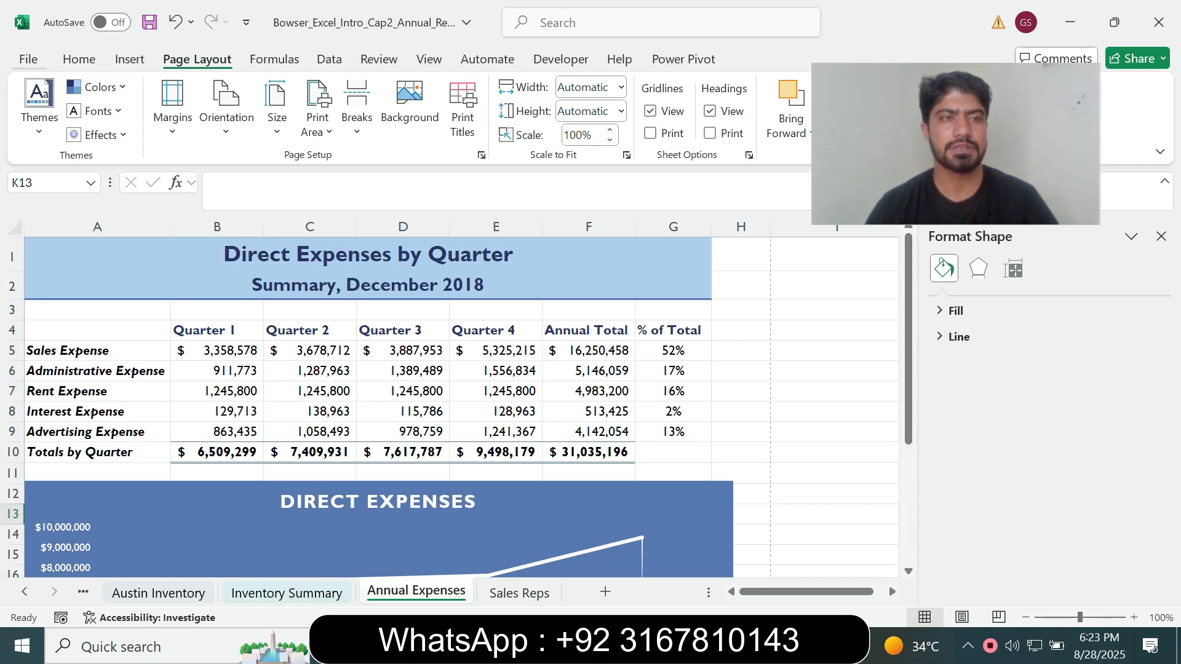
Save the Annual Report workbook under its existing name as an Excel Workbook in the student's folder on the Desktop
click(28, 59)
click(60, 346)
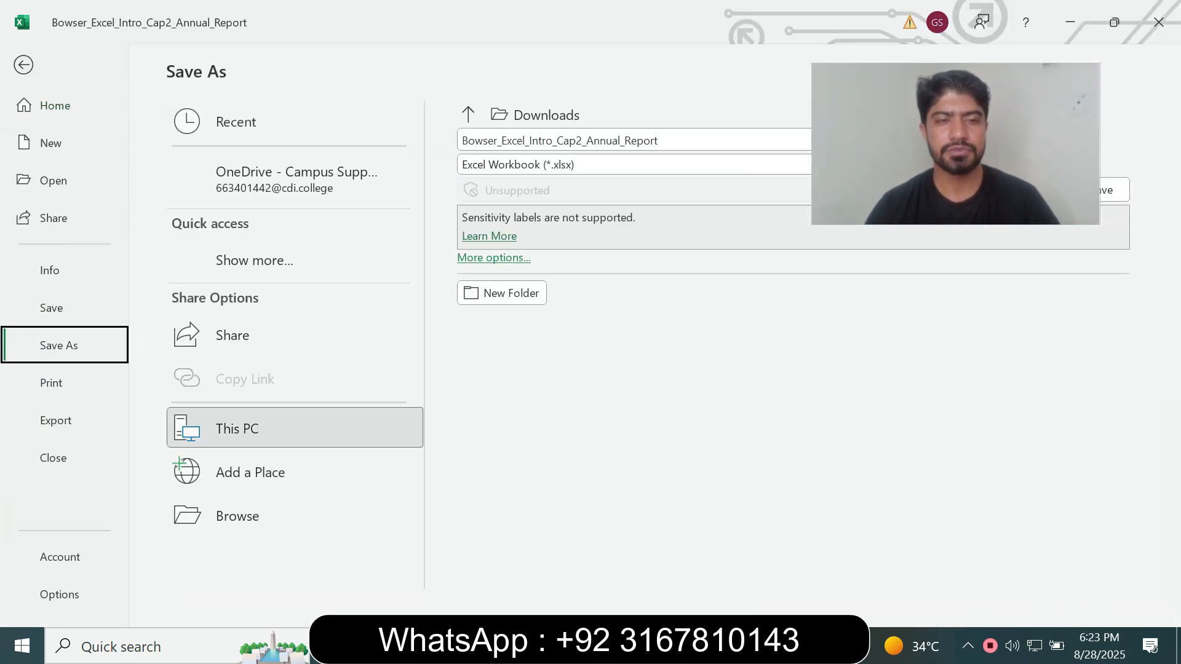
click(238, 516)
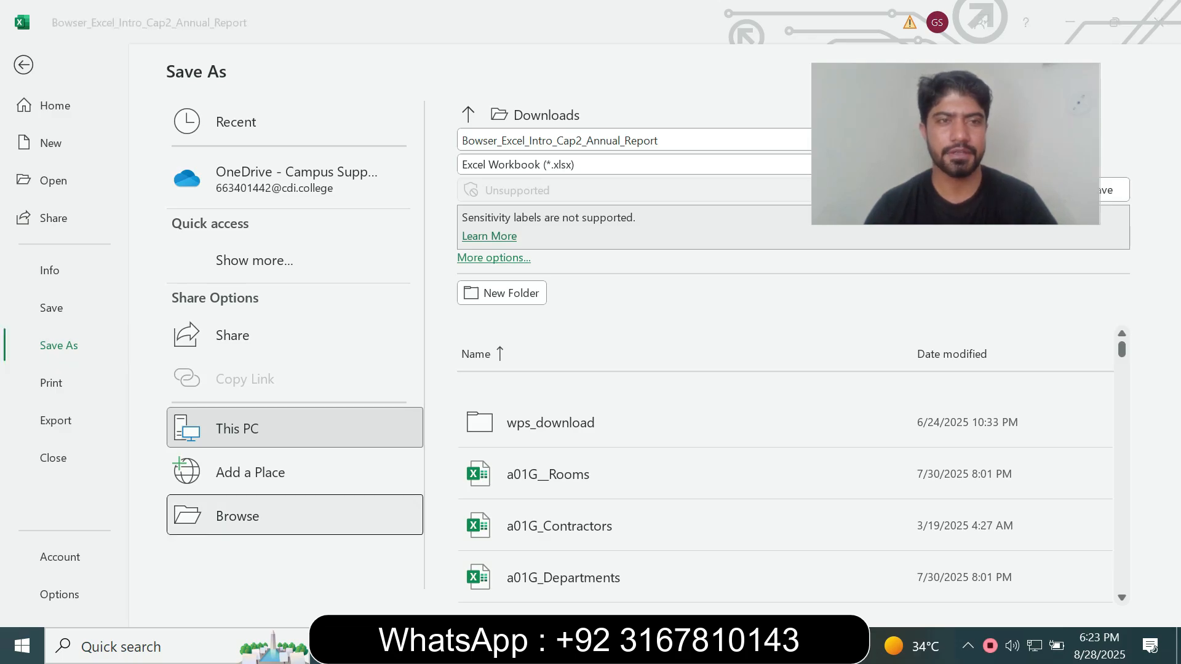
click(75, 151)
double_click(203, 148)
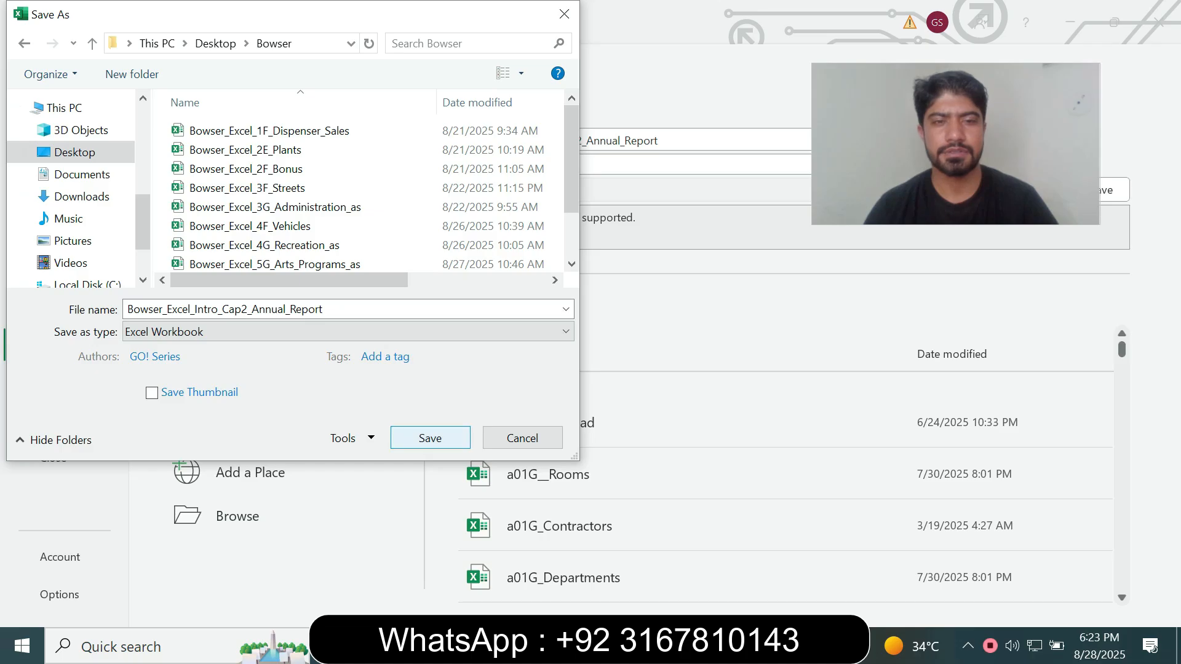
click(430, 438)
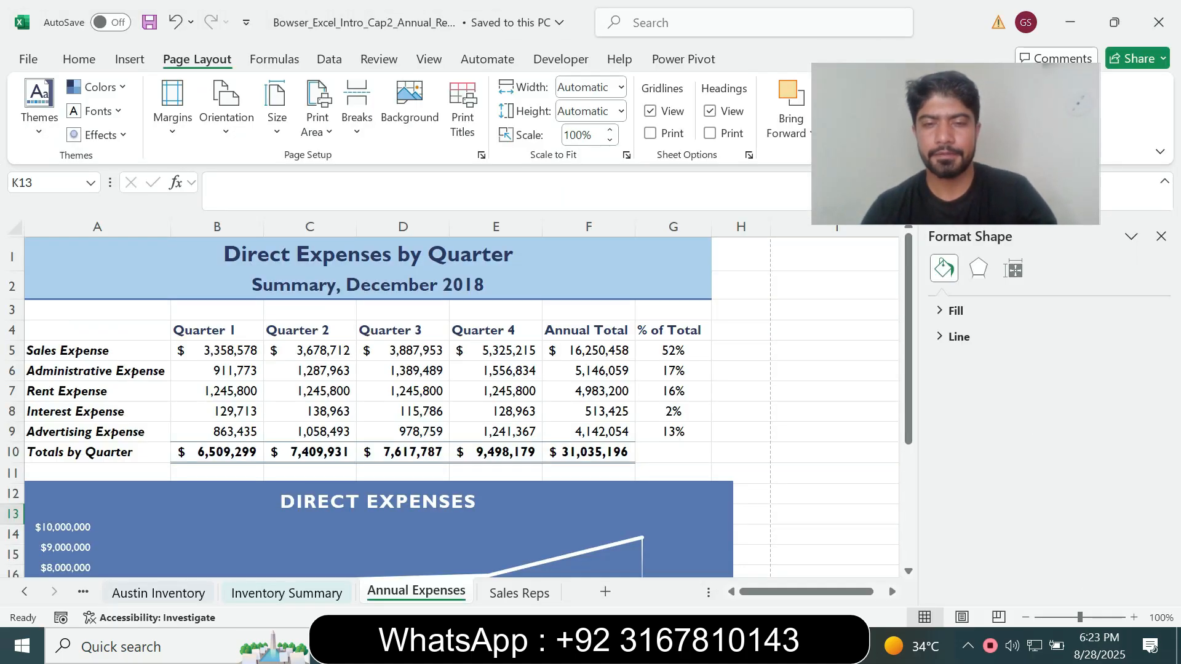
Close the open Office Grader window and switch to the MyLab IT Assignments page in Chrome
mouse_move(611, 645)
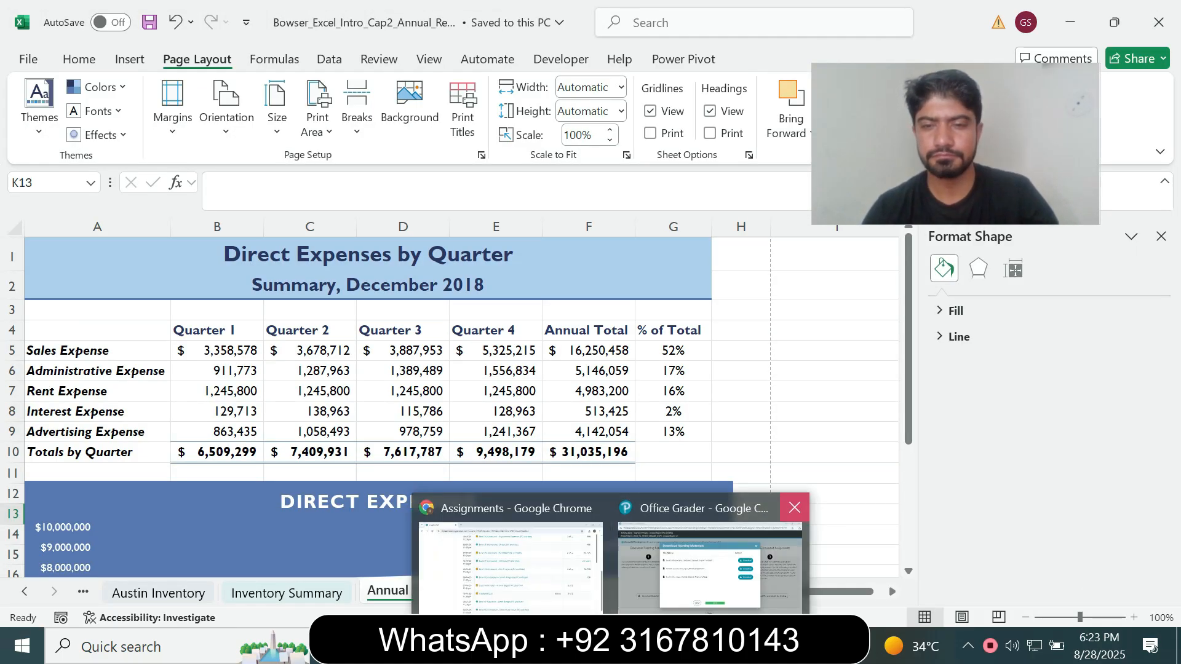
click(795, 507)
click(609, 553)
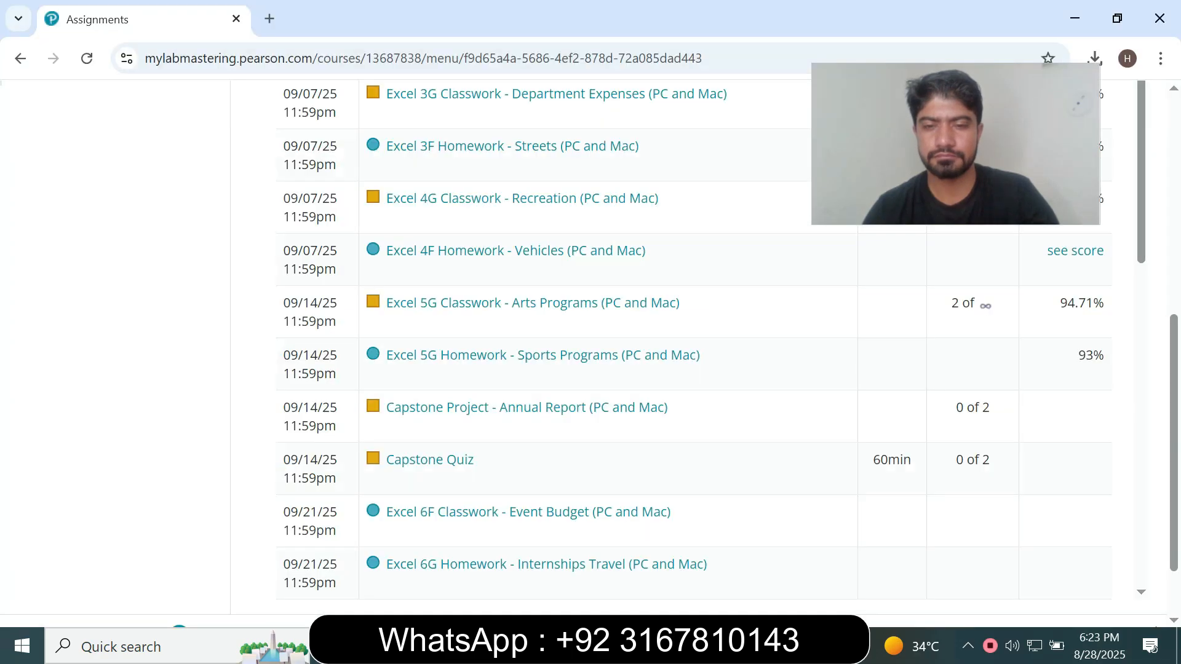
key(alt+Tab)
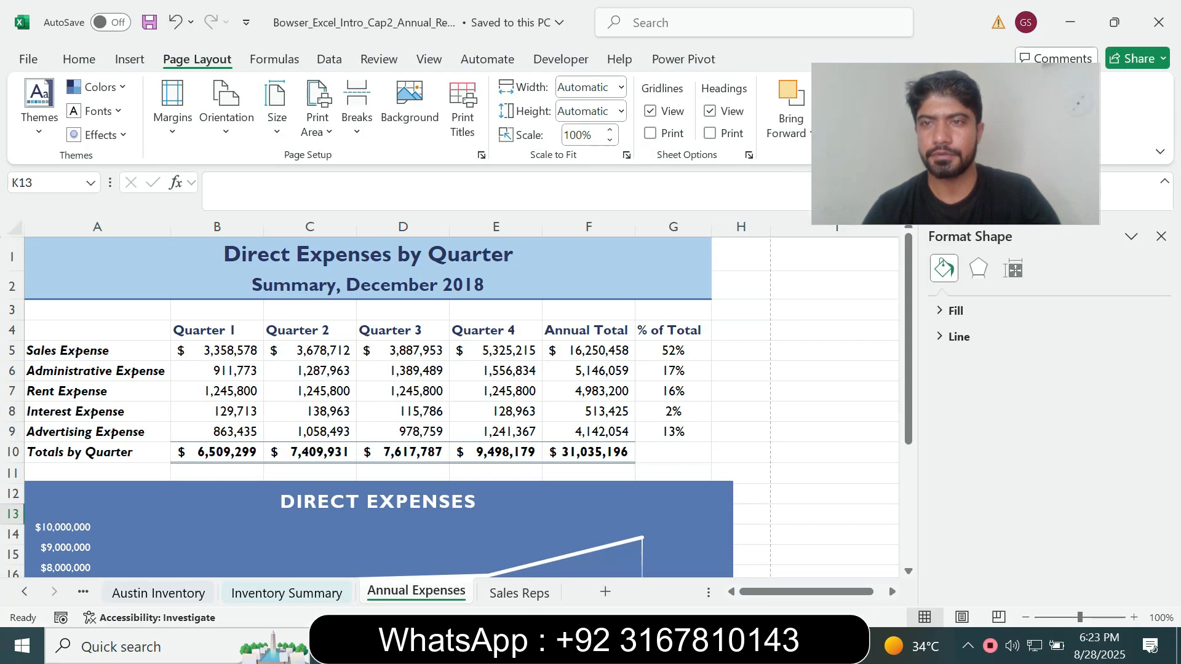
key(alt+Tab)
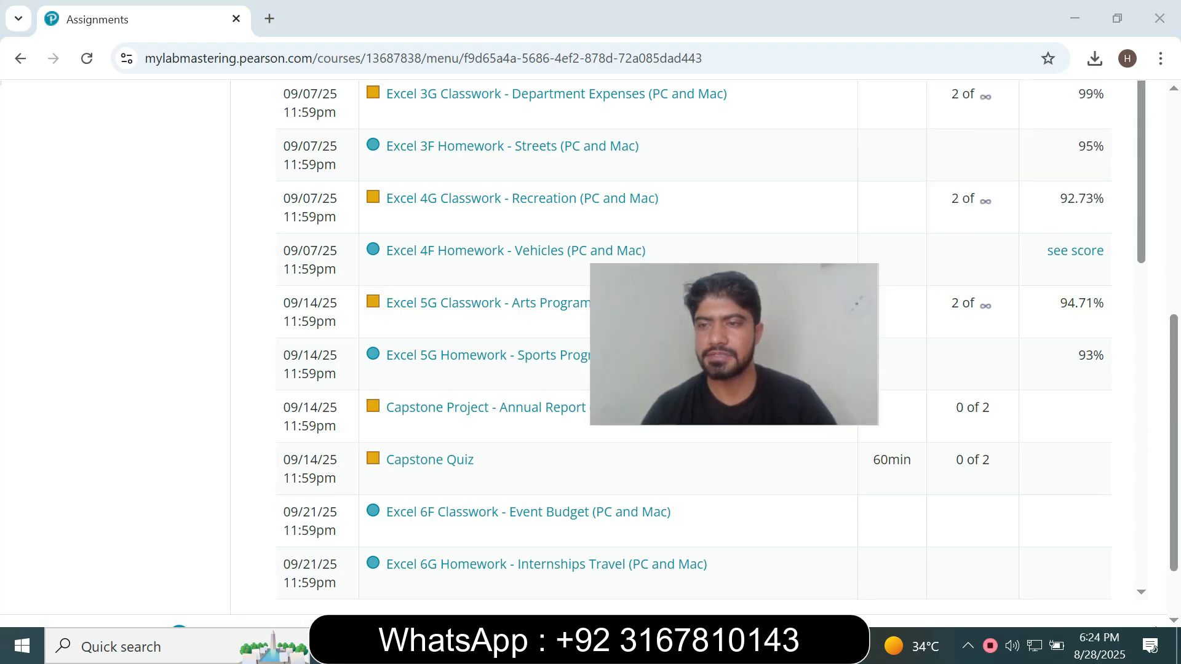
Find Capstone Project - Annual Report (PC and Mac) in the assignment list and continue into its Office Grader
scroll(676, 344, up, 3)
scroll(676, 344, up, 3)
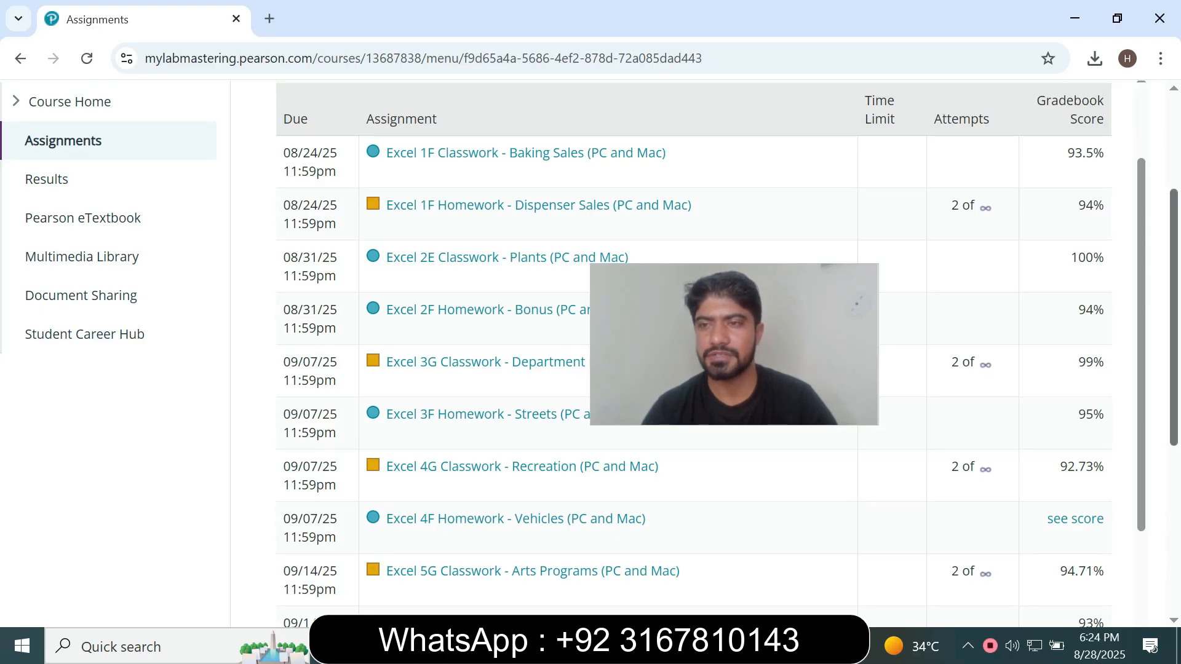
scroll(676, 344, down, 2)
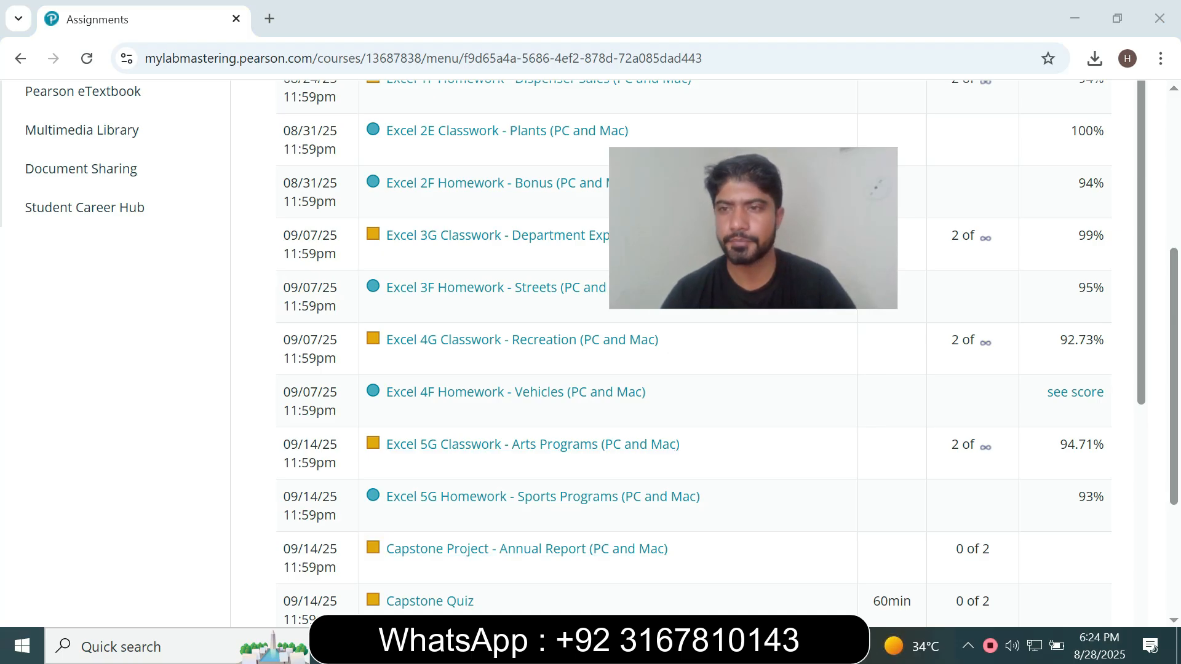
scroll(584, 350, down, 1)
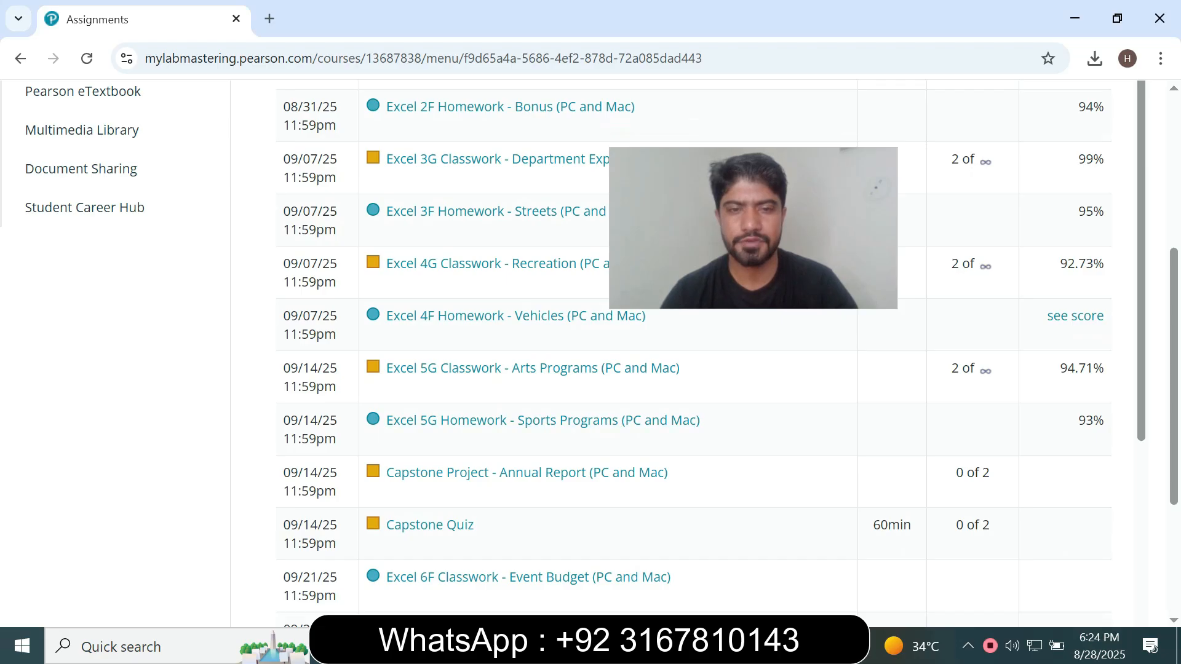
click(527, 472)
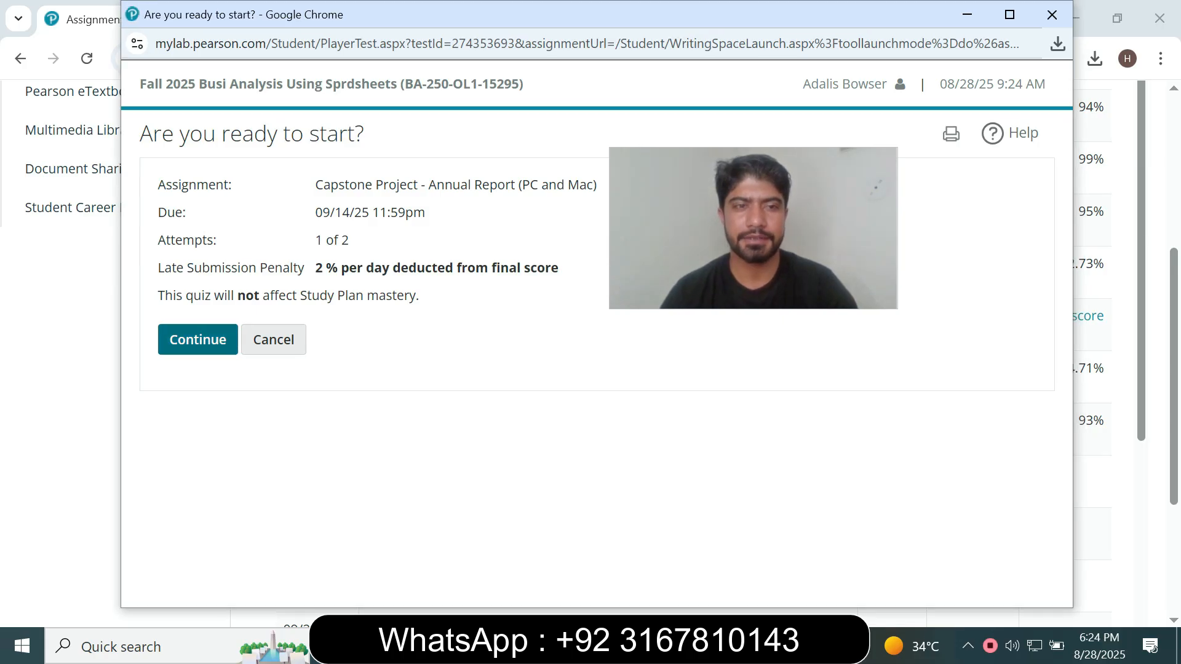
click(198, 339)
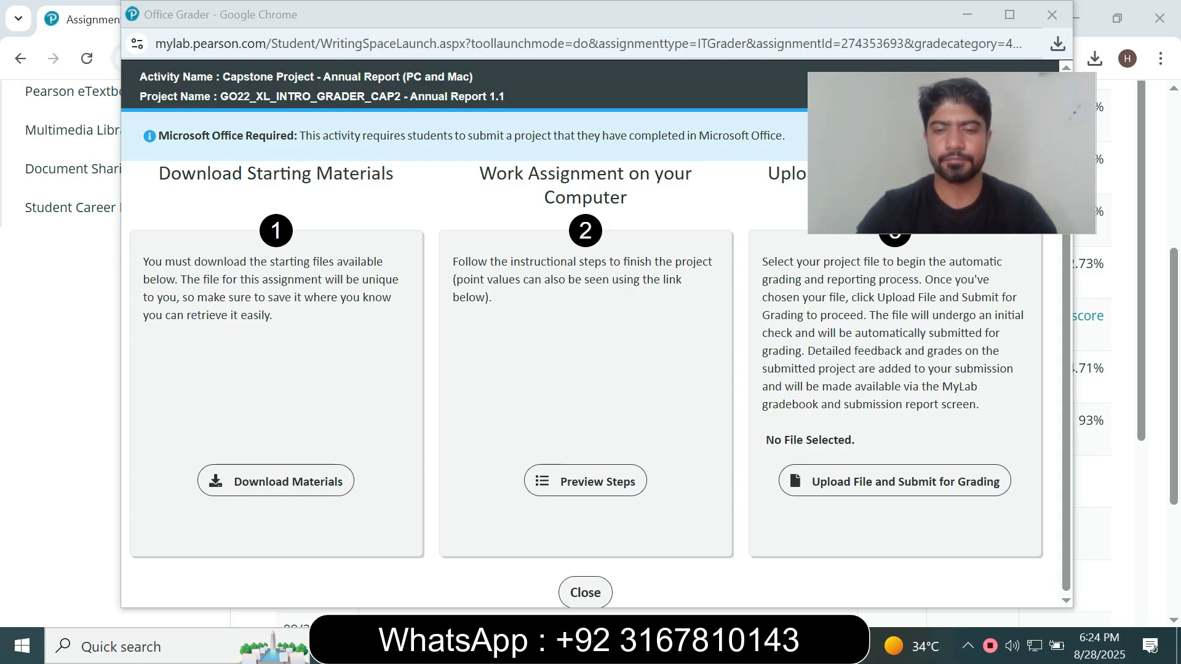
Upload the saved Excel_Intro_Cap2_Annual_Report workbook from the student's Desktop folder and submit it for grading
key(alt+Tab)
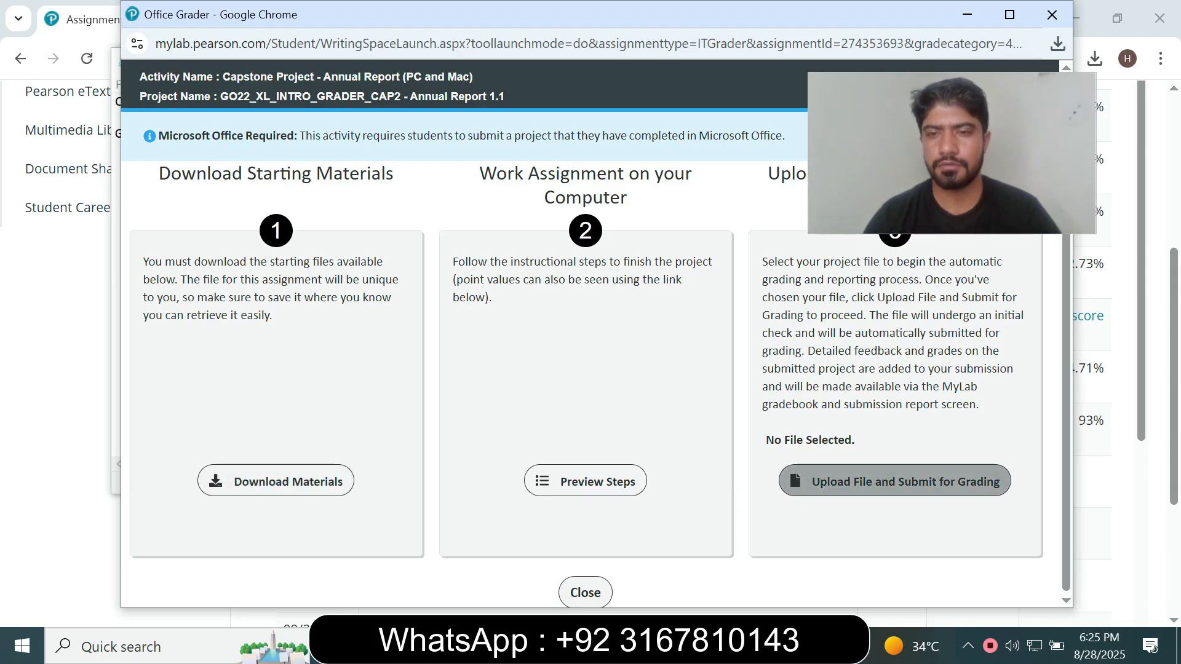
click(864, 483)
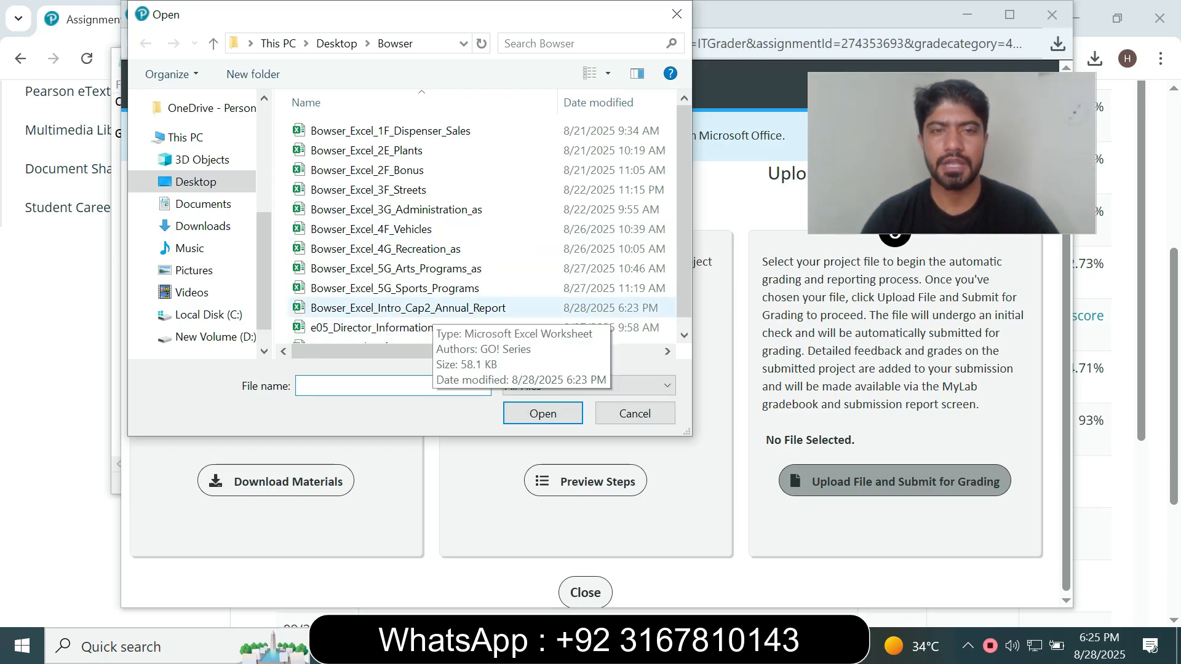
click(418, 307)
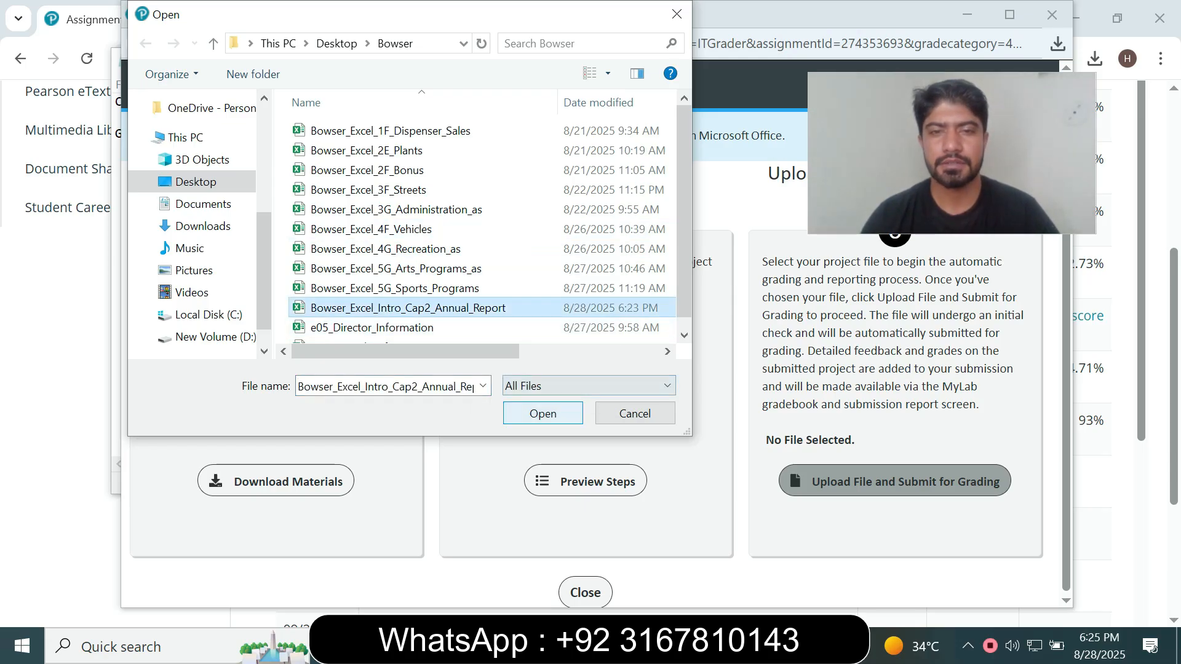
key(Return)
click(830, 496)
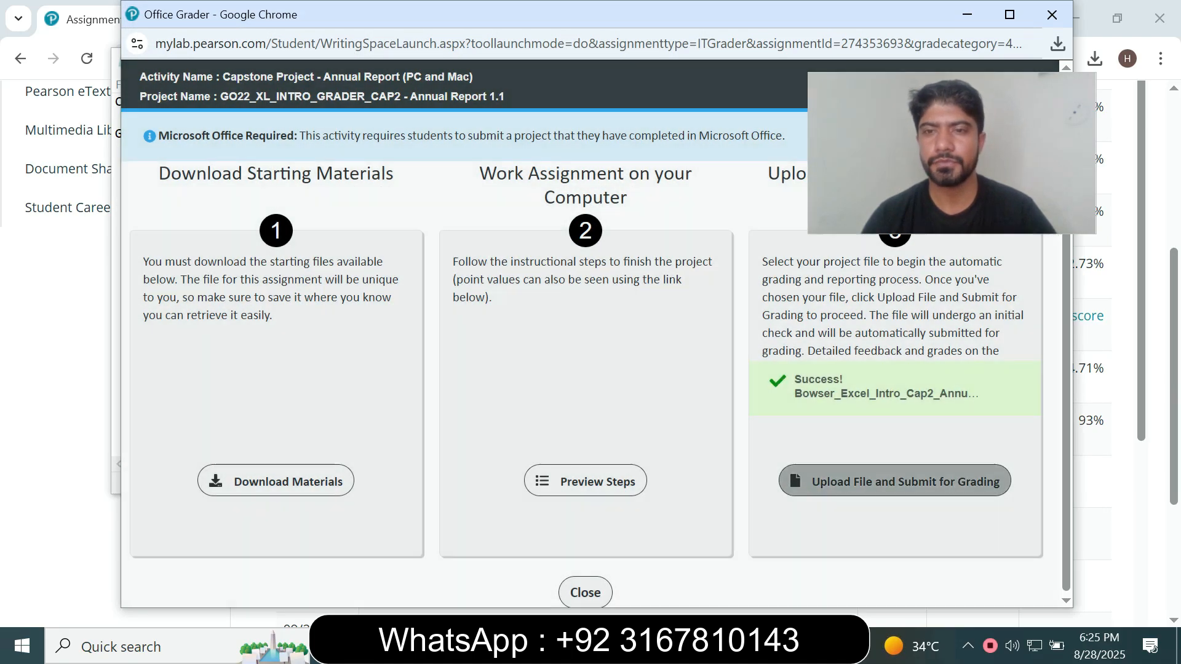
click(895, 481)
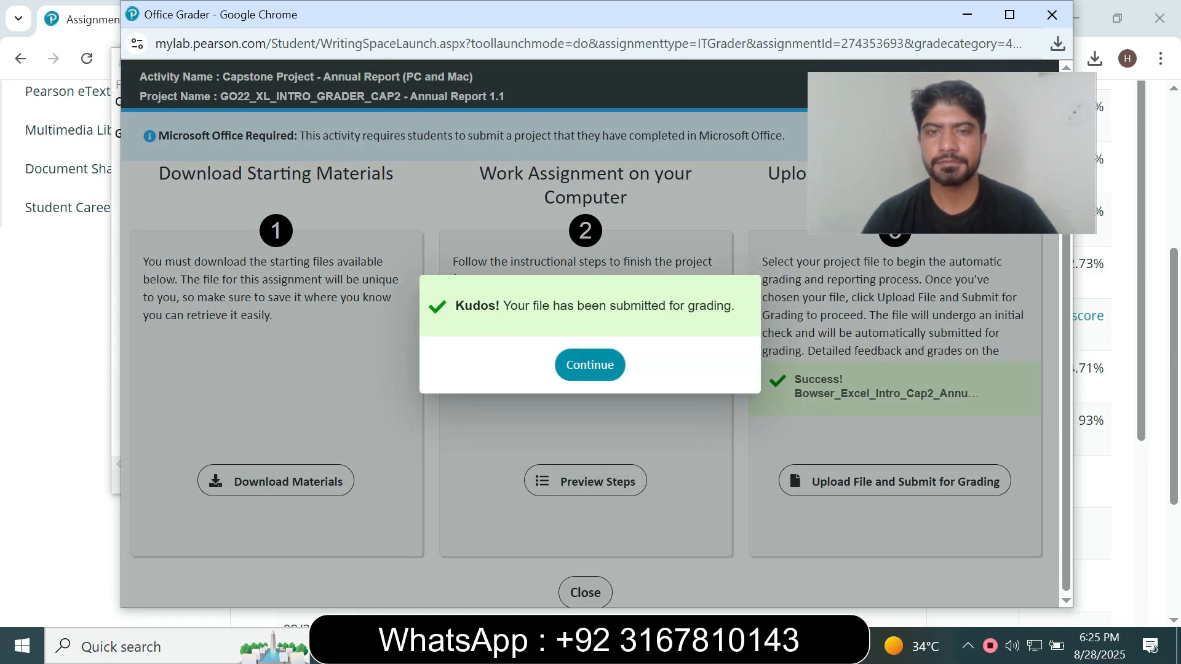
click(590, 364)
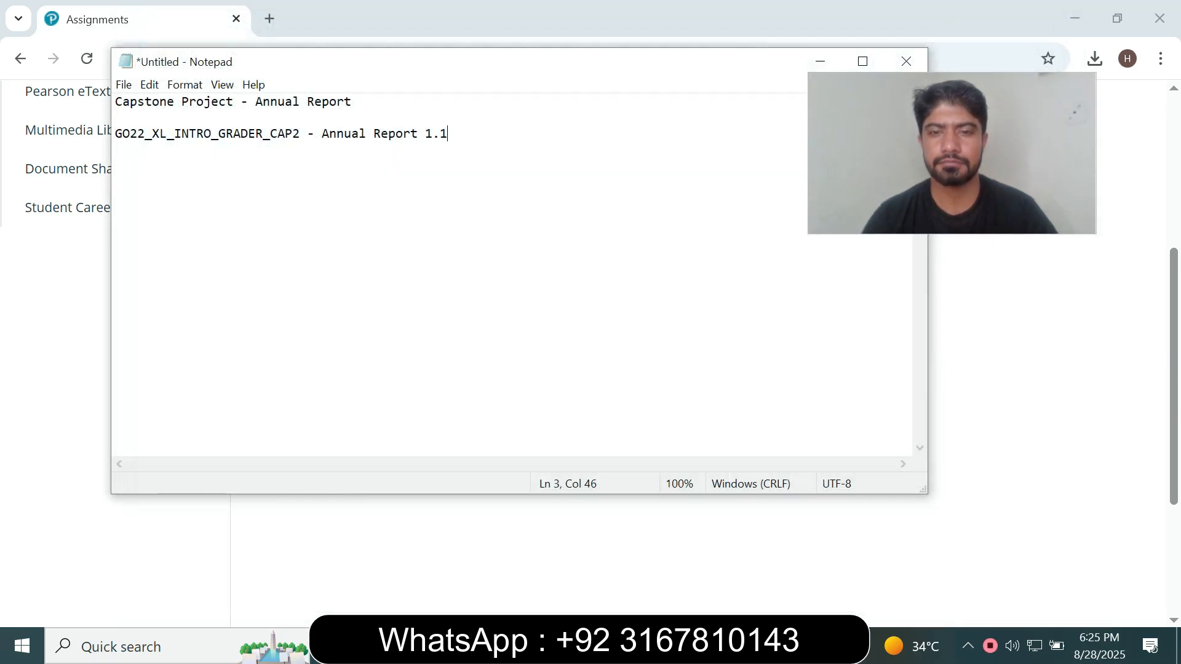
Return to the Assignments page and check the assignment name and score in the capstone project's Quiz Summary
click(612, 646)
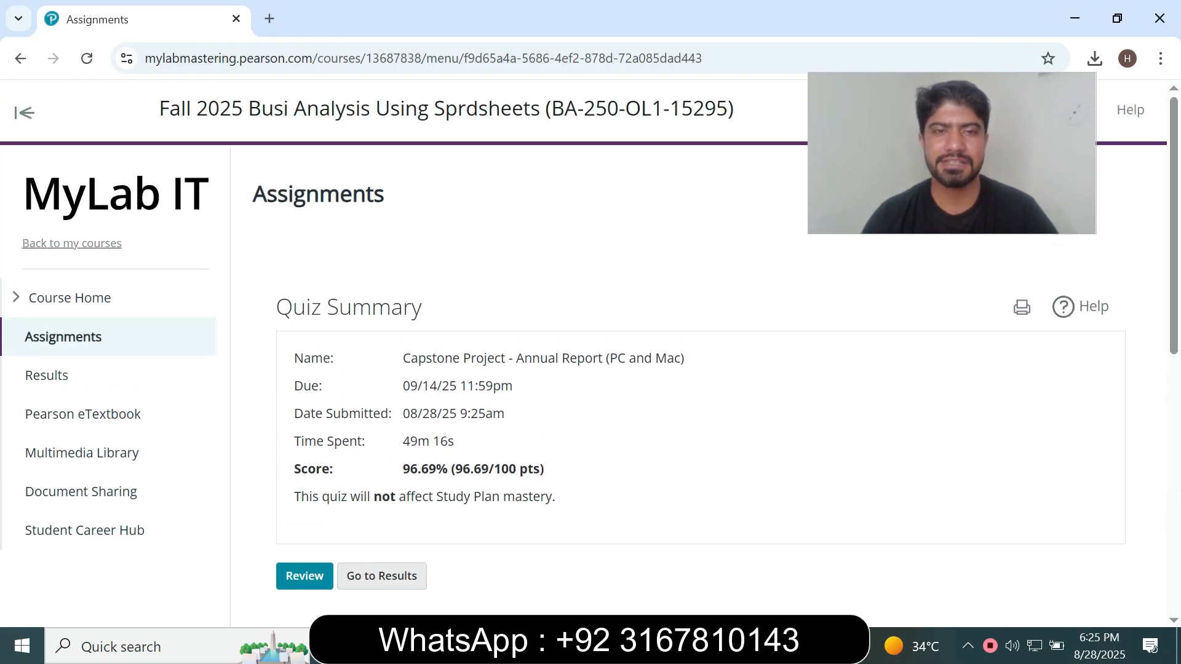
drag(410, 359, 618, 359)
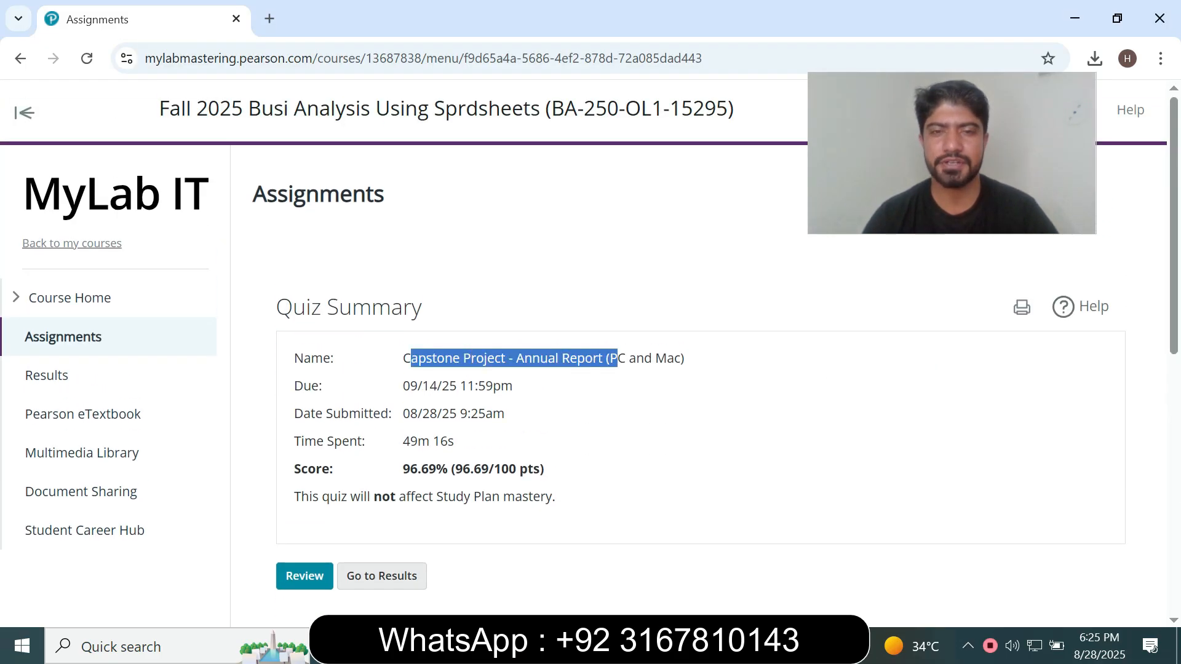
click(618, 359)
drag(403, 468, 558, 469)
click(557, 469)
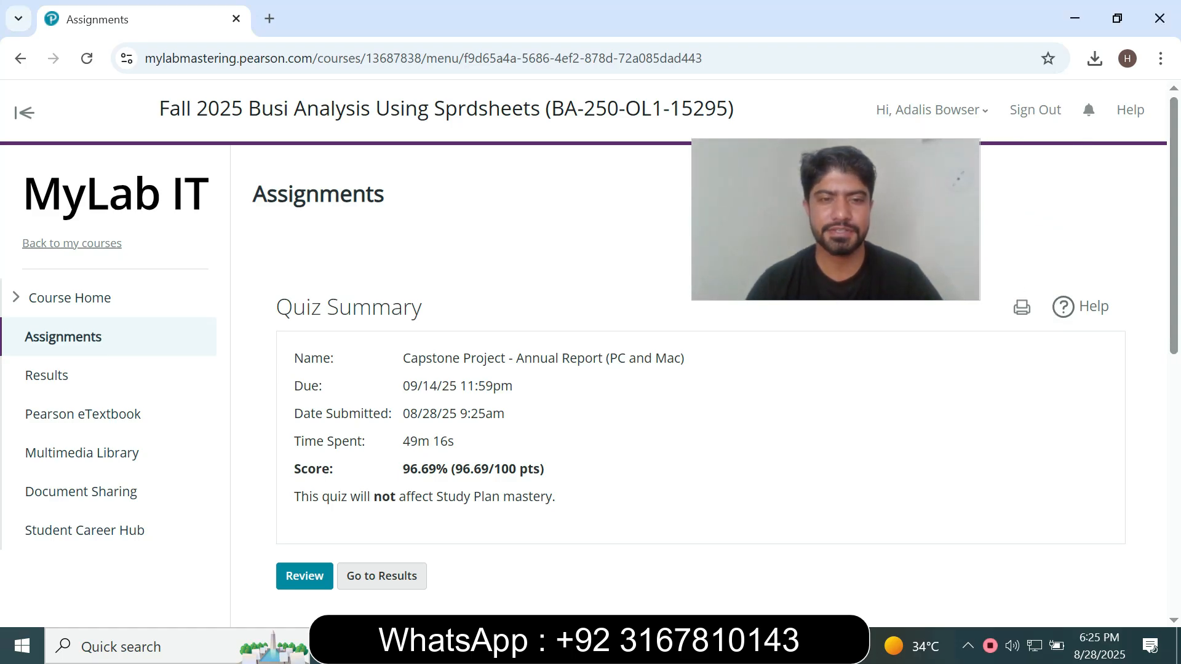
drag(403, 469, 533, 469)
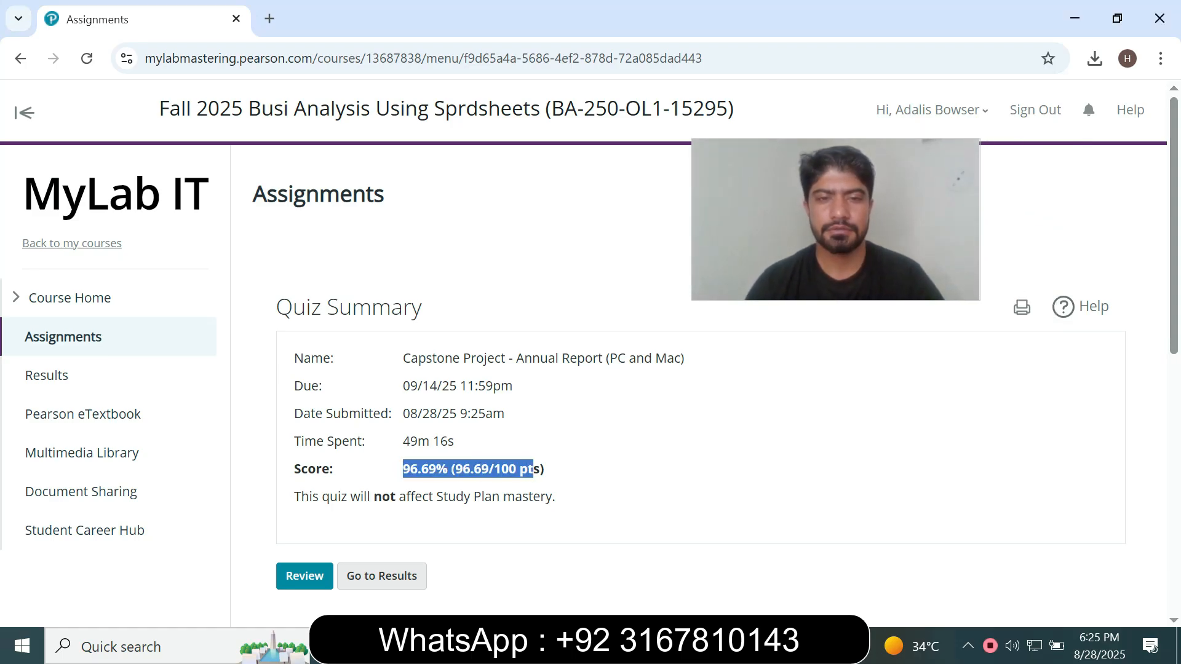
click(533, 470)
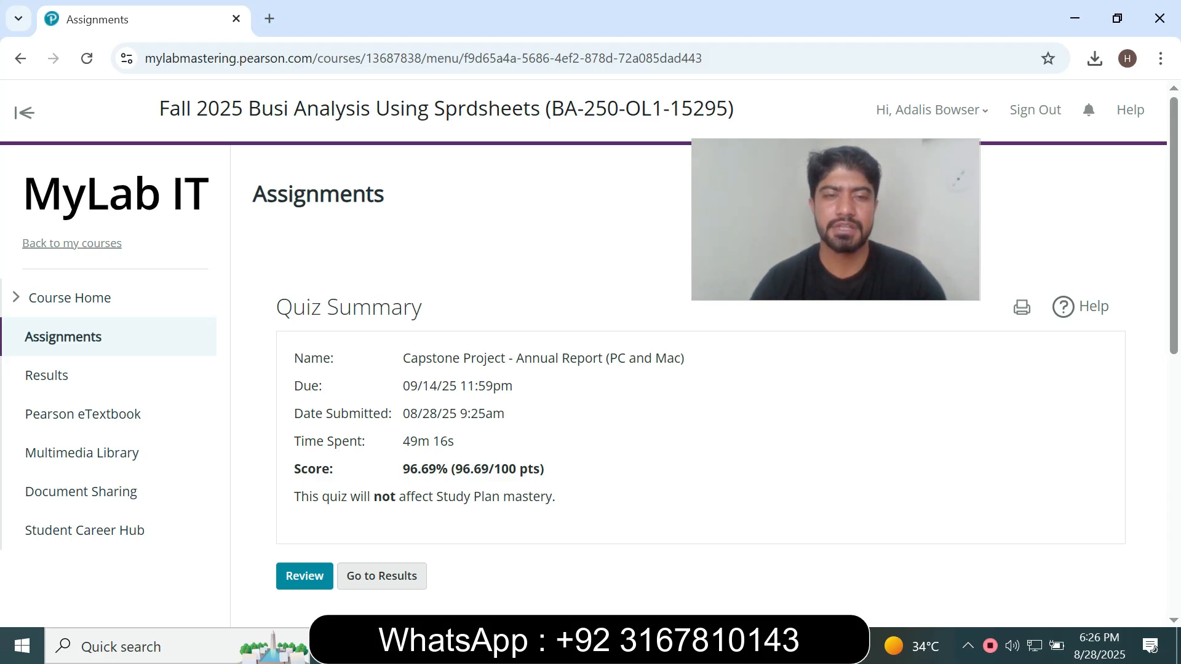
drag(403, 469, 557, 468)
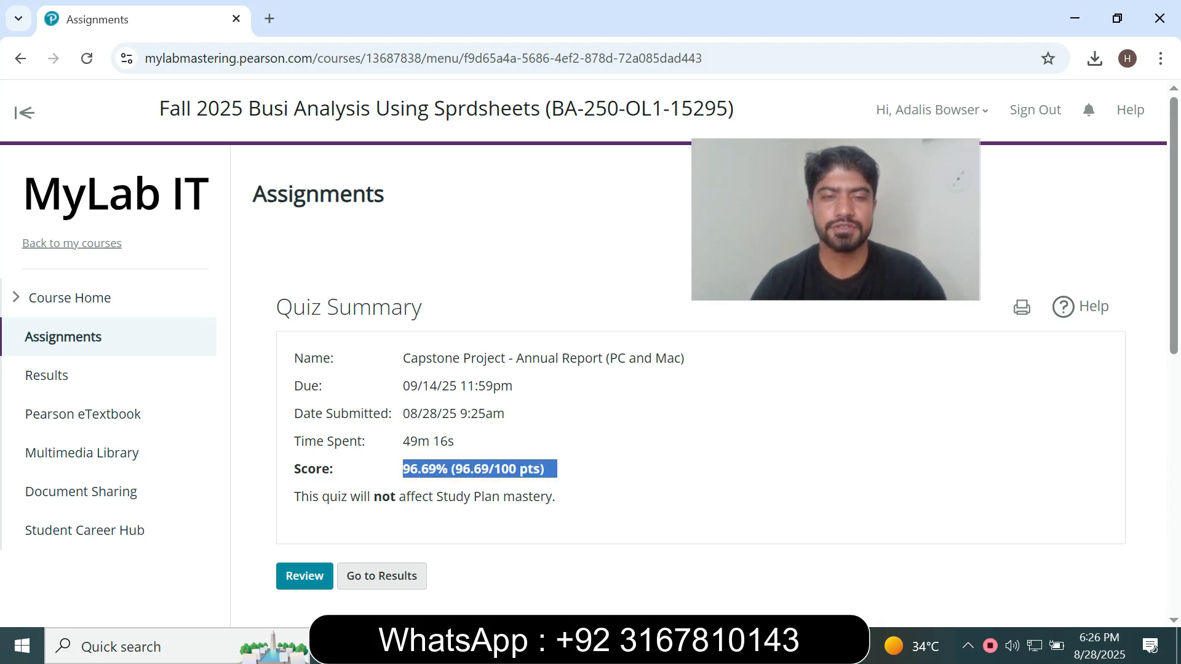
click(557, 469)
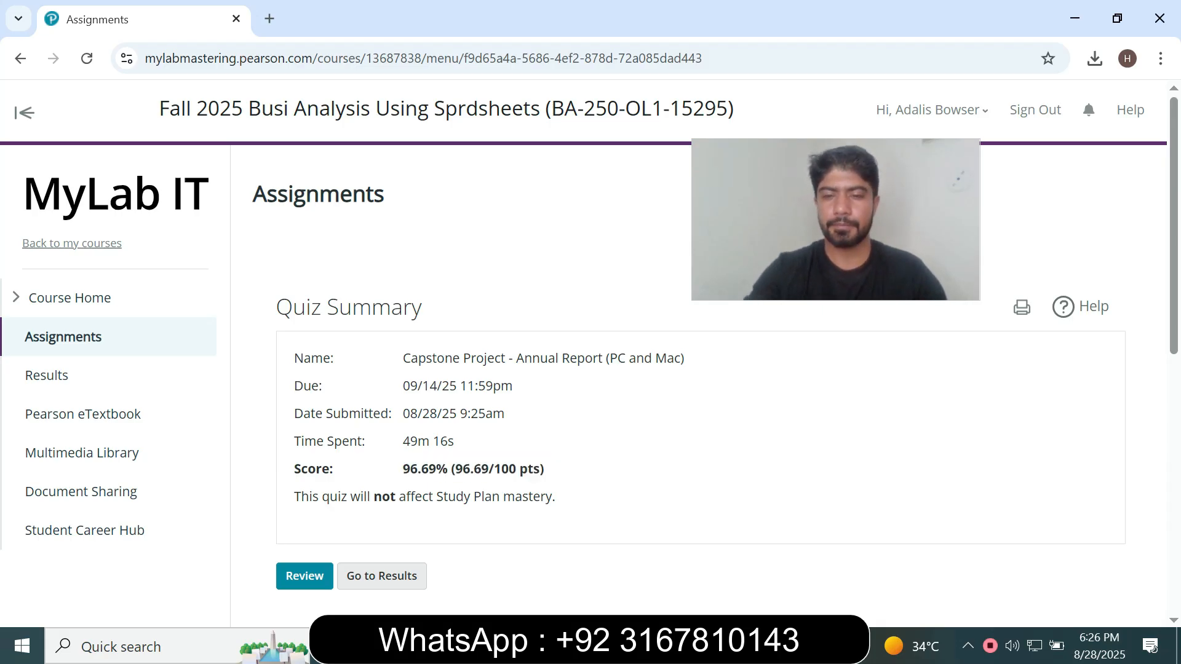